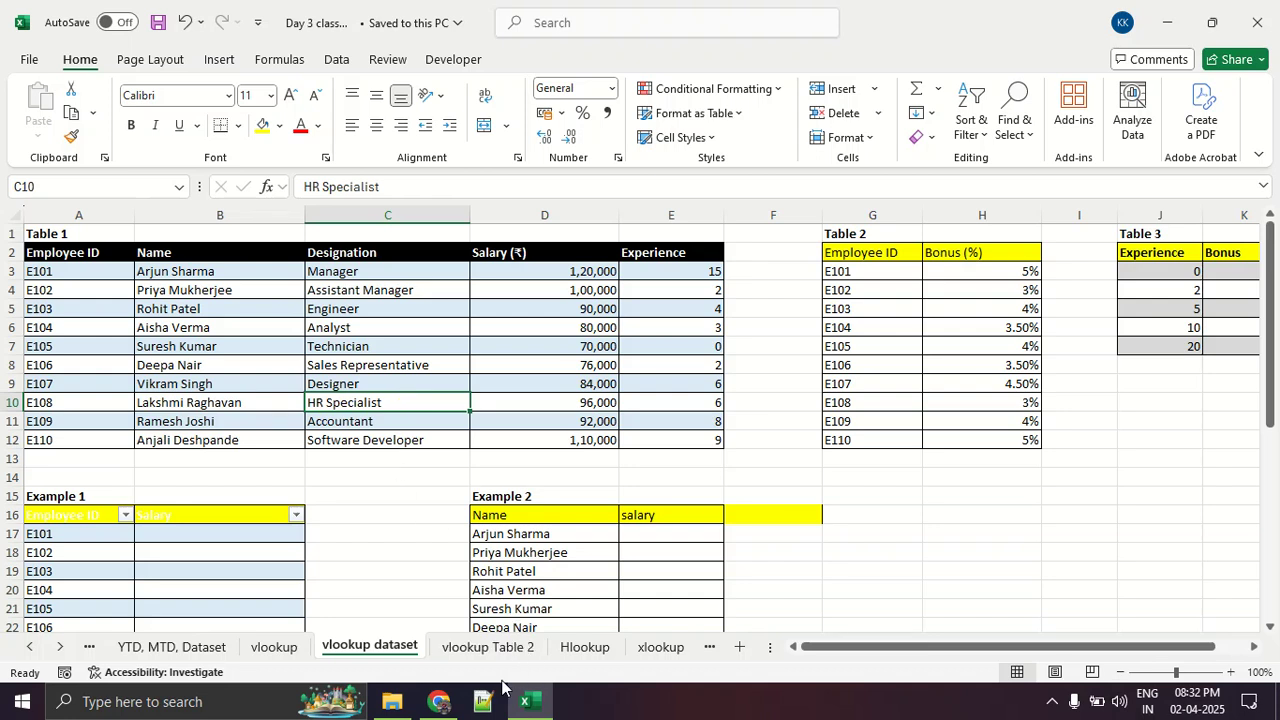
- Switch to the Google Meet call in Chrome, present the entire screen, and hide the sharing notice
click(438, 701)
click(683, 655)
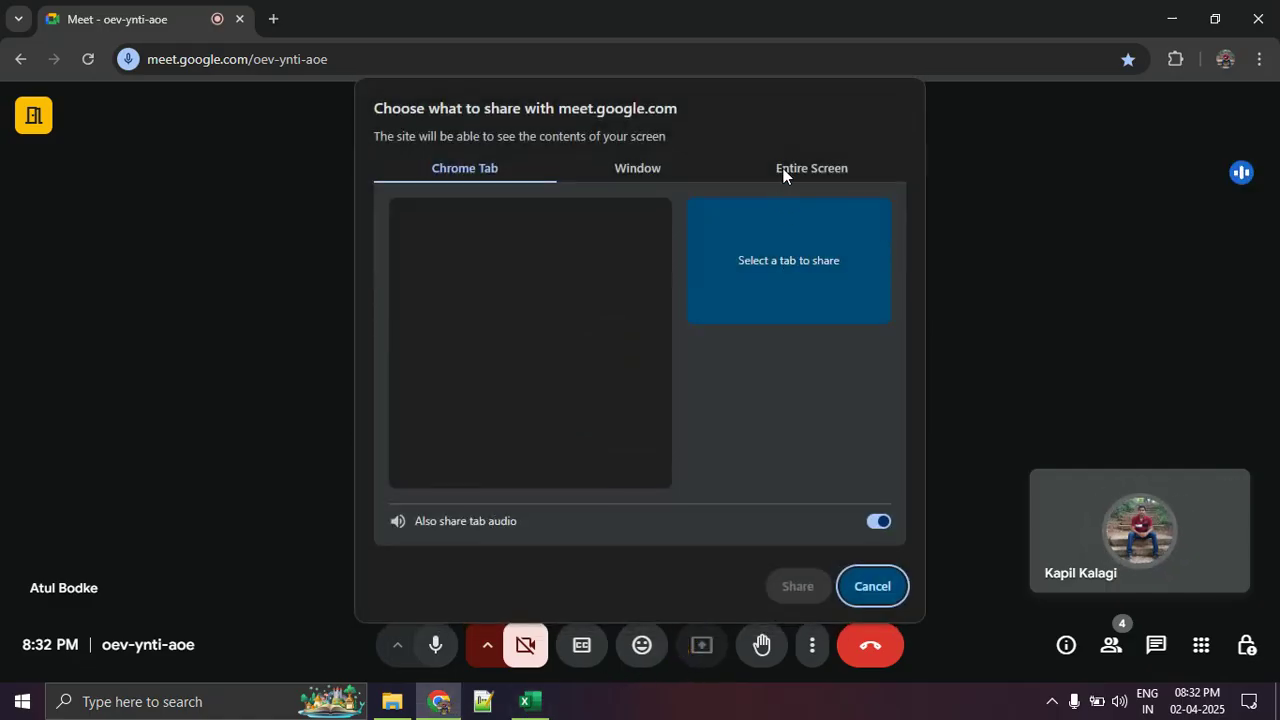
click(783, 168)
click(564, 295)
click(779, 586)
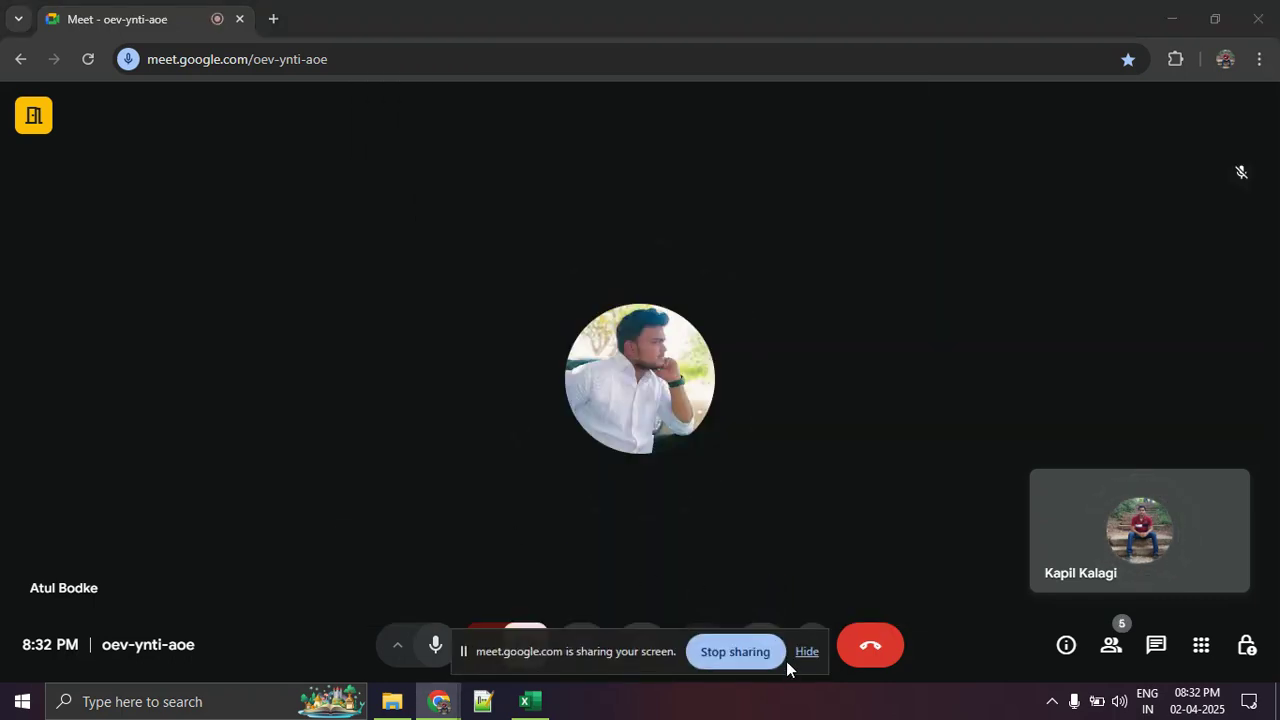
click(797, 657)
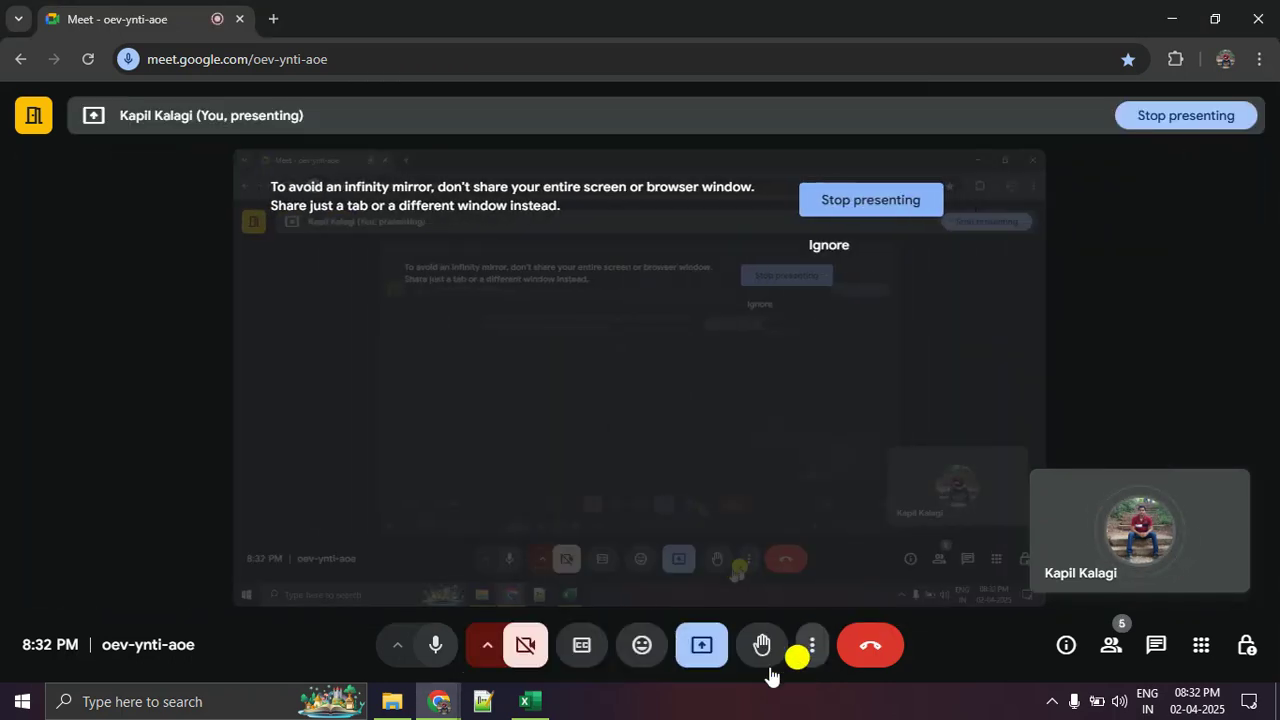
- Switch back to Excel and look over Table 1 and the three example tables on the vlookup dataset sheet
click(529, 701)
click(365, 457)
scroll(365, 457, down, 5)
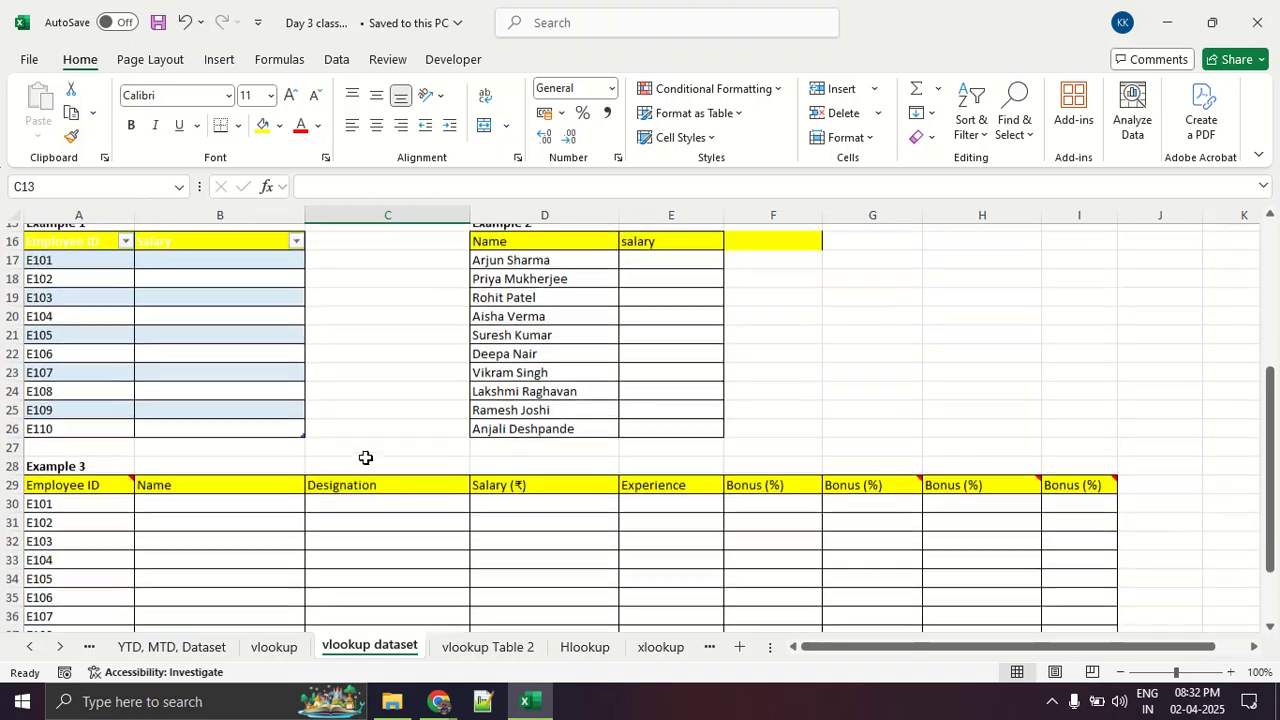
scroll(365, 457, up, 5)
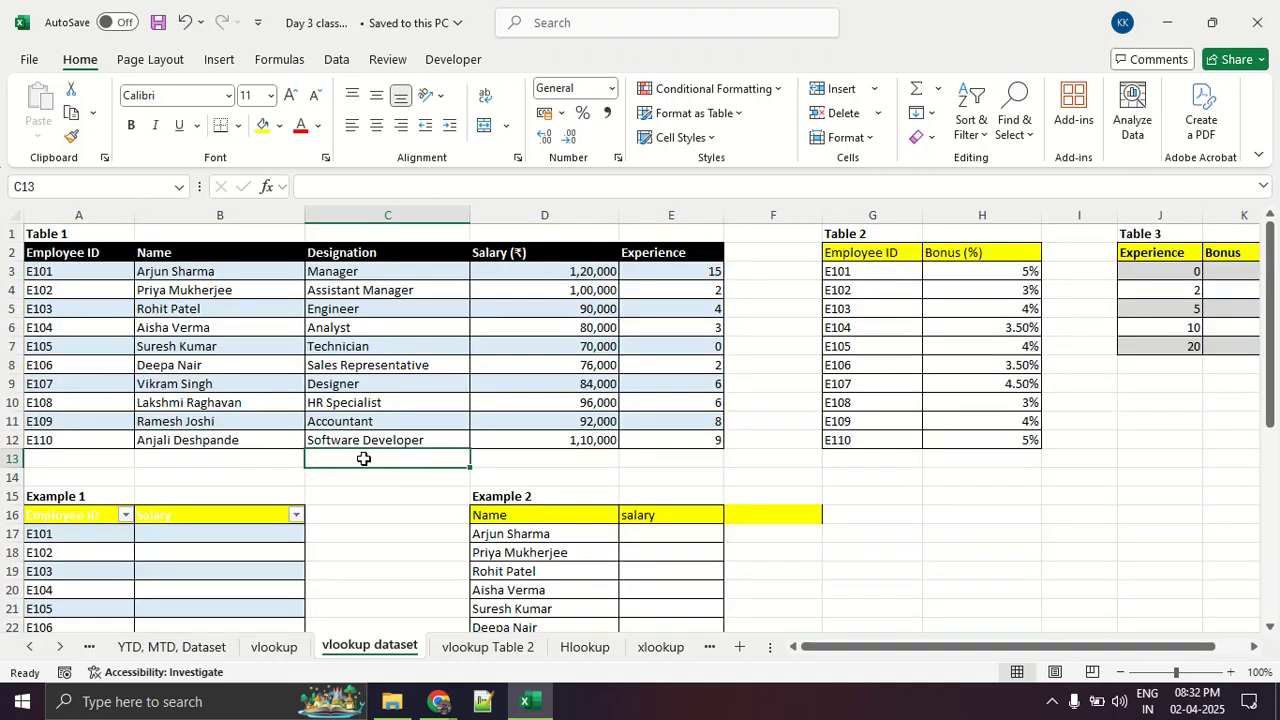
scroll(266, 404, down, 3)
scroll(266, 404, down, 3)
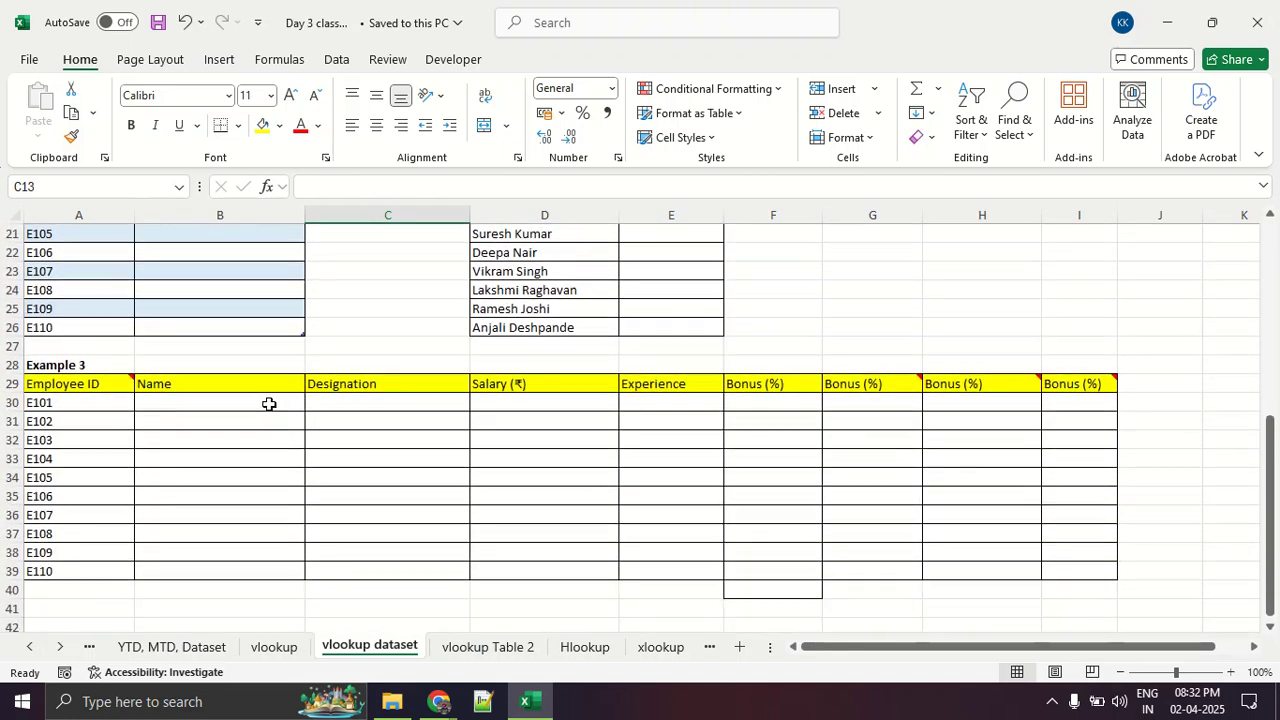
scroll(268, 403, up, 7)
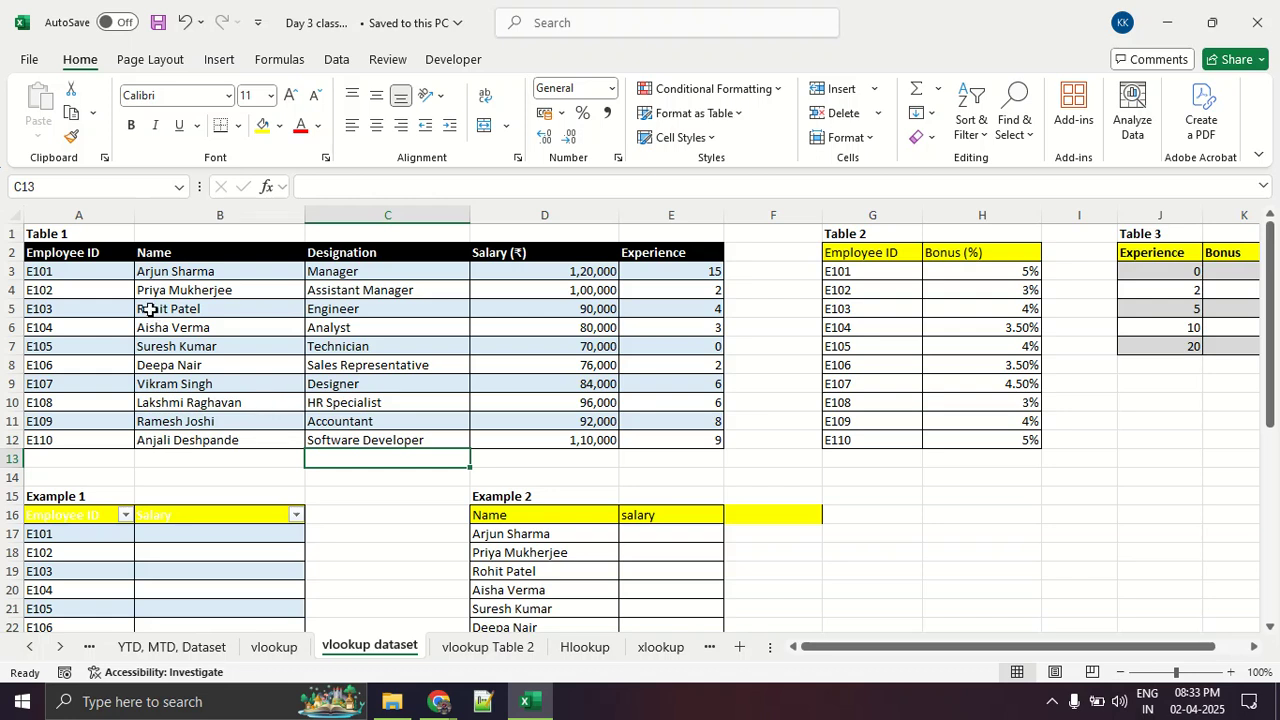
- Examine the Table 1 range A2:E12 and find the command for creating a table
drag(103, 256, 690, 437)
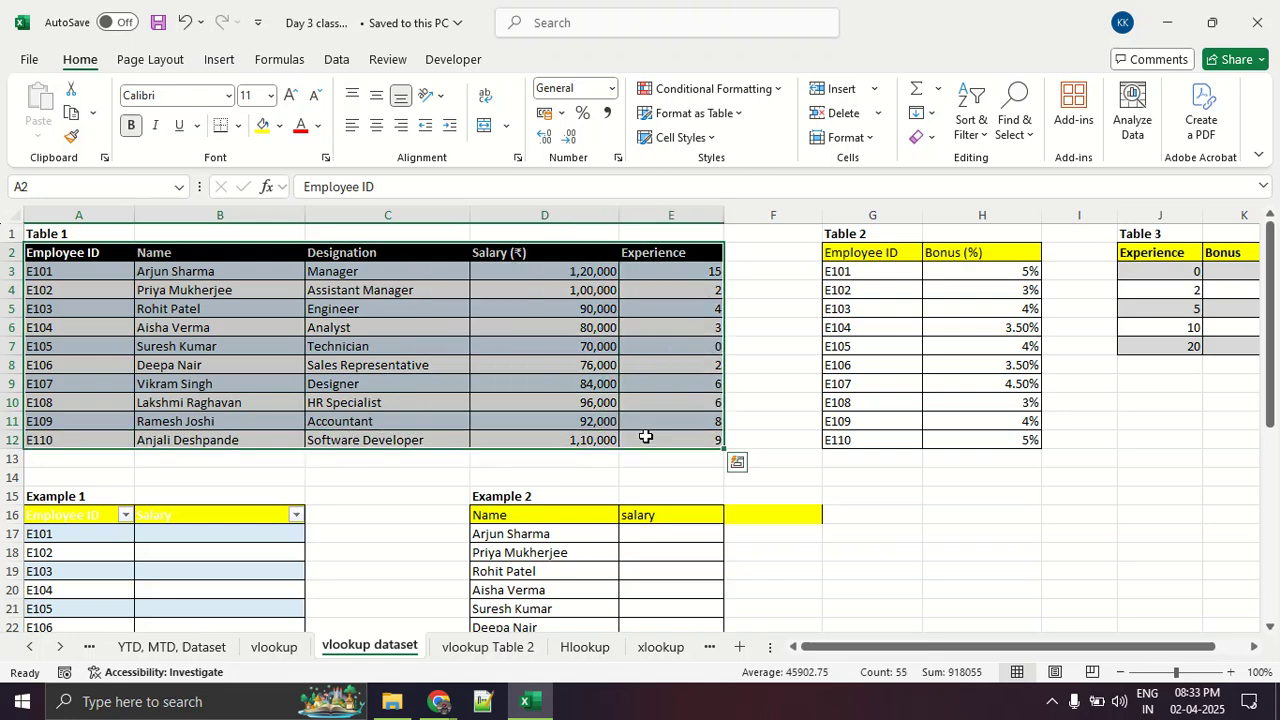
click(75, 234)
click(116, 310)
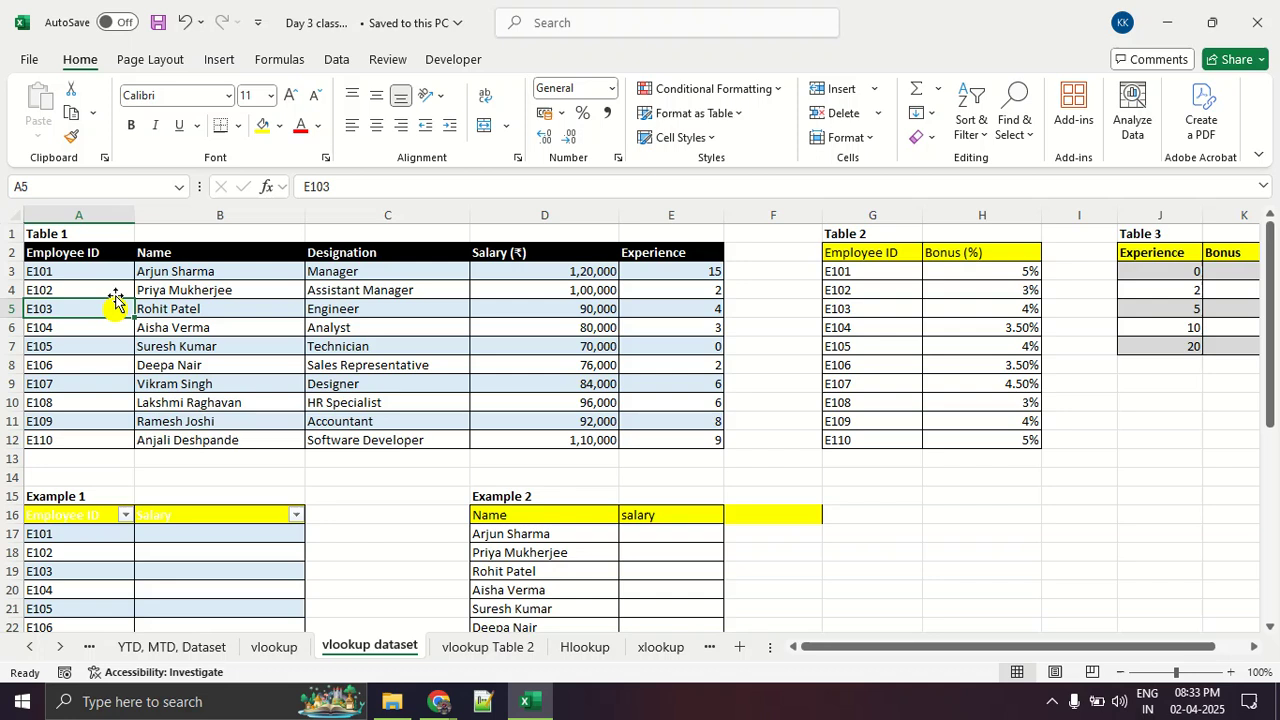
drag(120, 252, 643, 438)
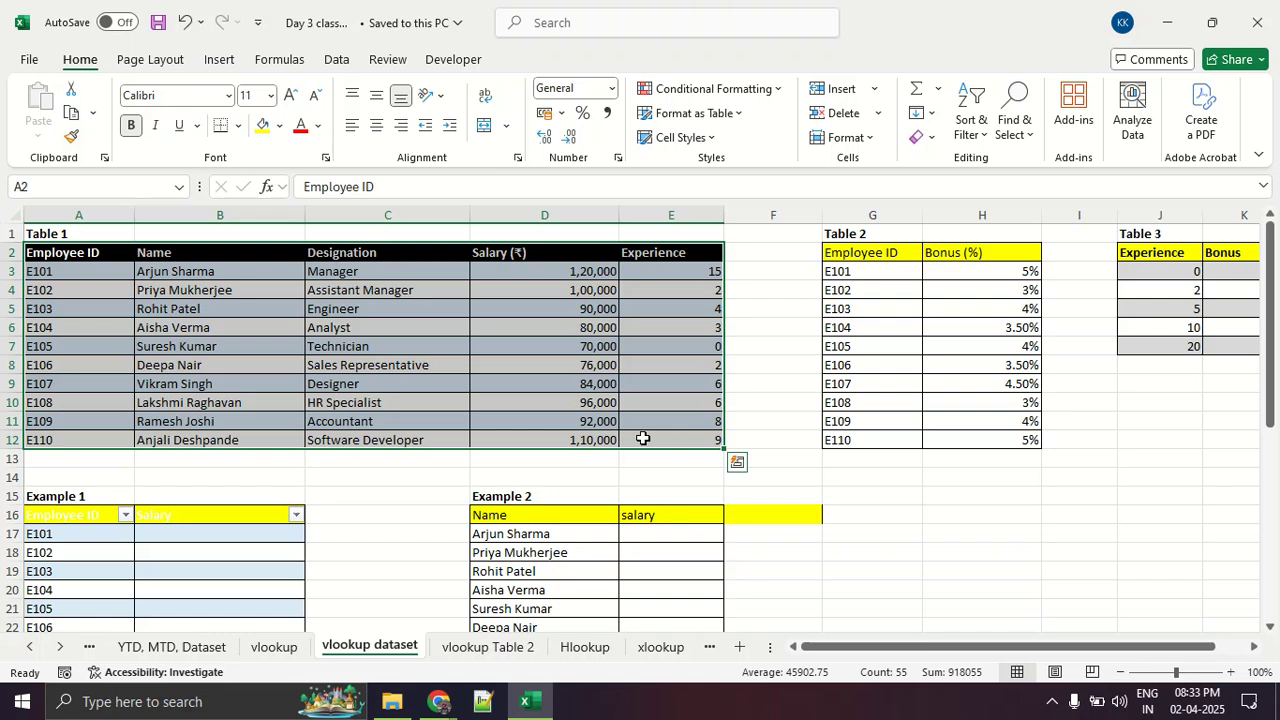
click(643, 438)
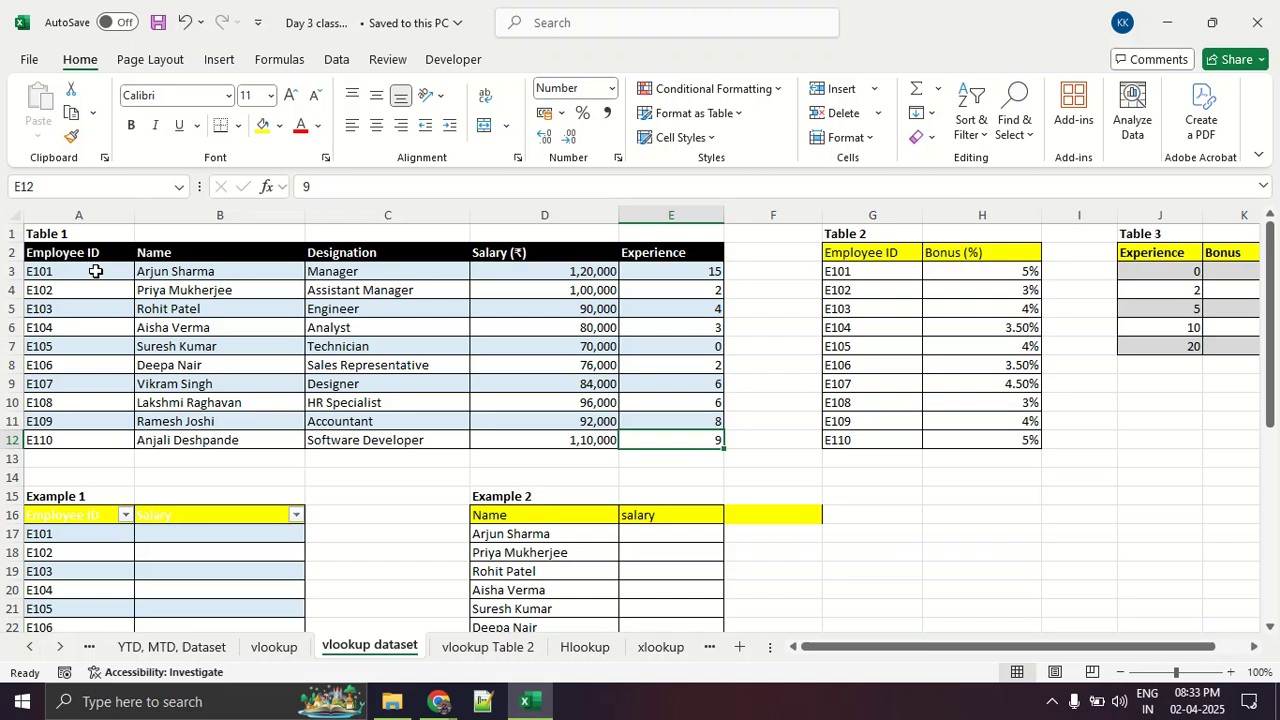
drag(94, 252, 655, 442)
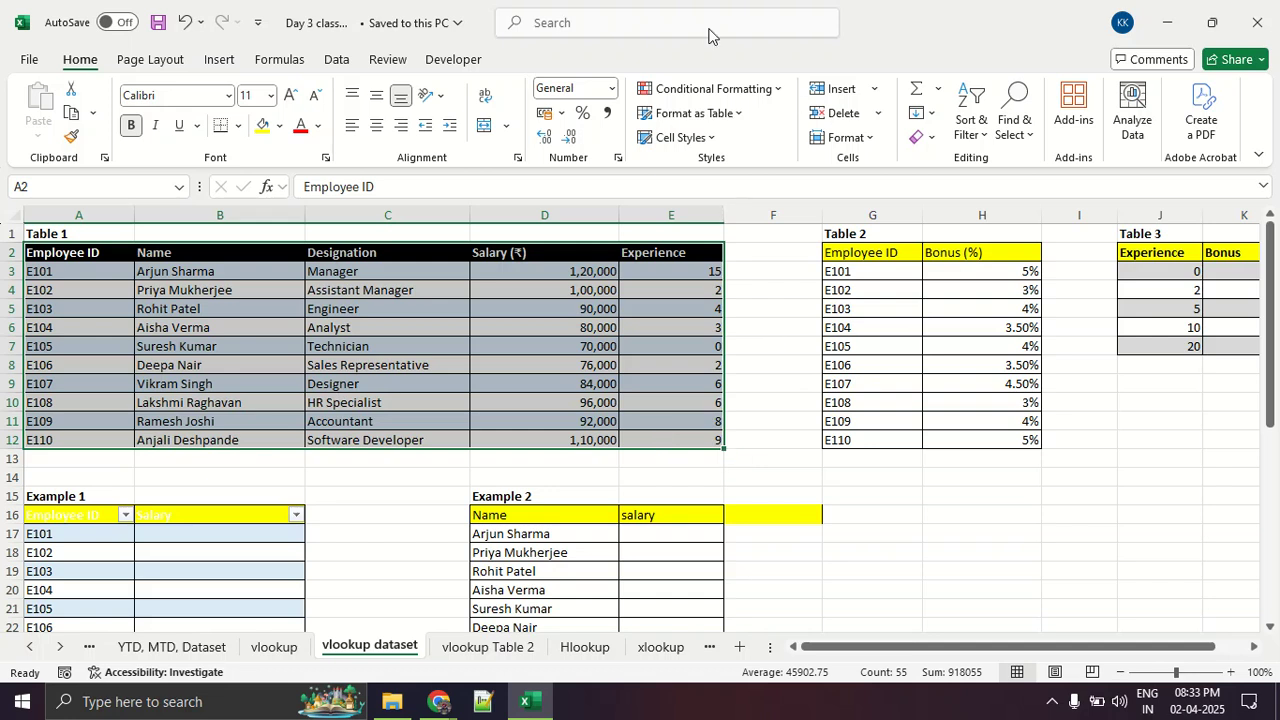
click(216, 60)
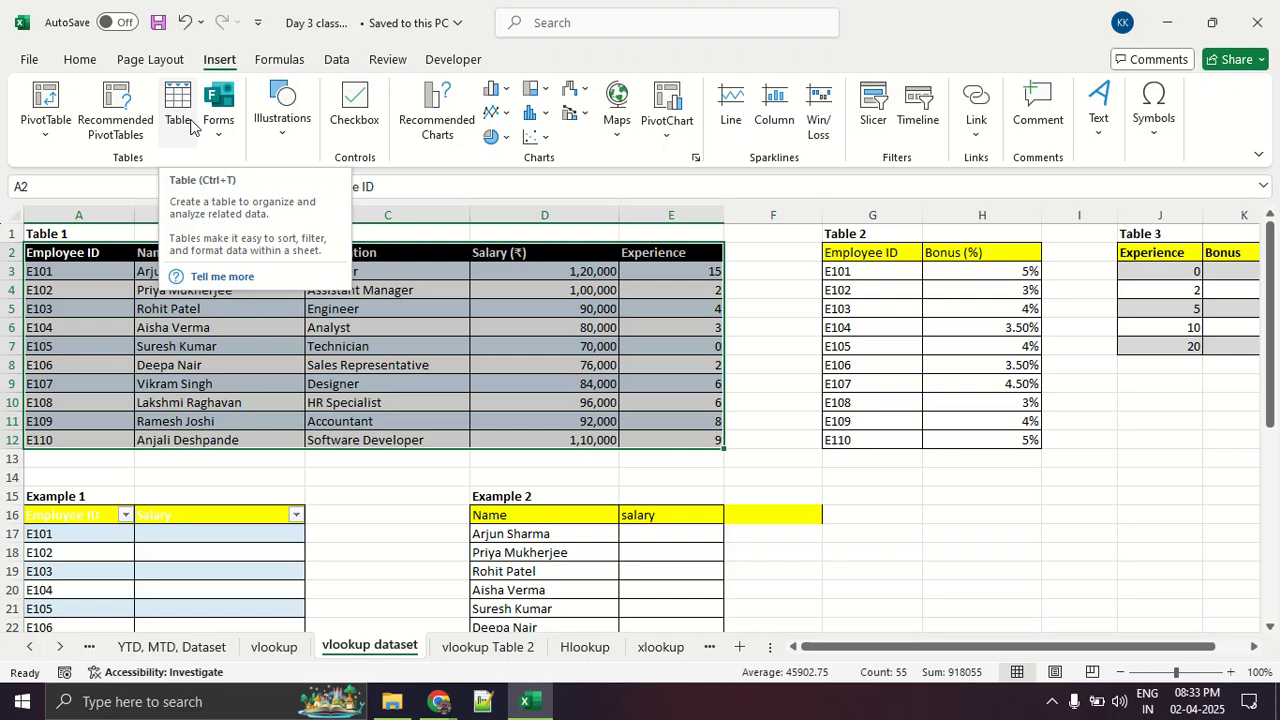
click(337, 387)
- Compare the employee IDs in Example 1 with those in Table 1
scroll(338, 396, down, 2)
scroll(338, 396, down, 2)
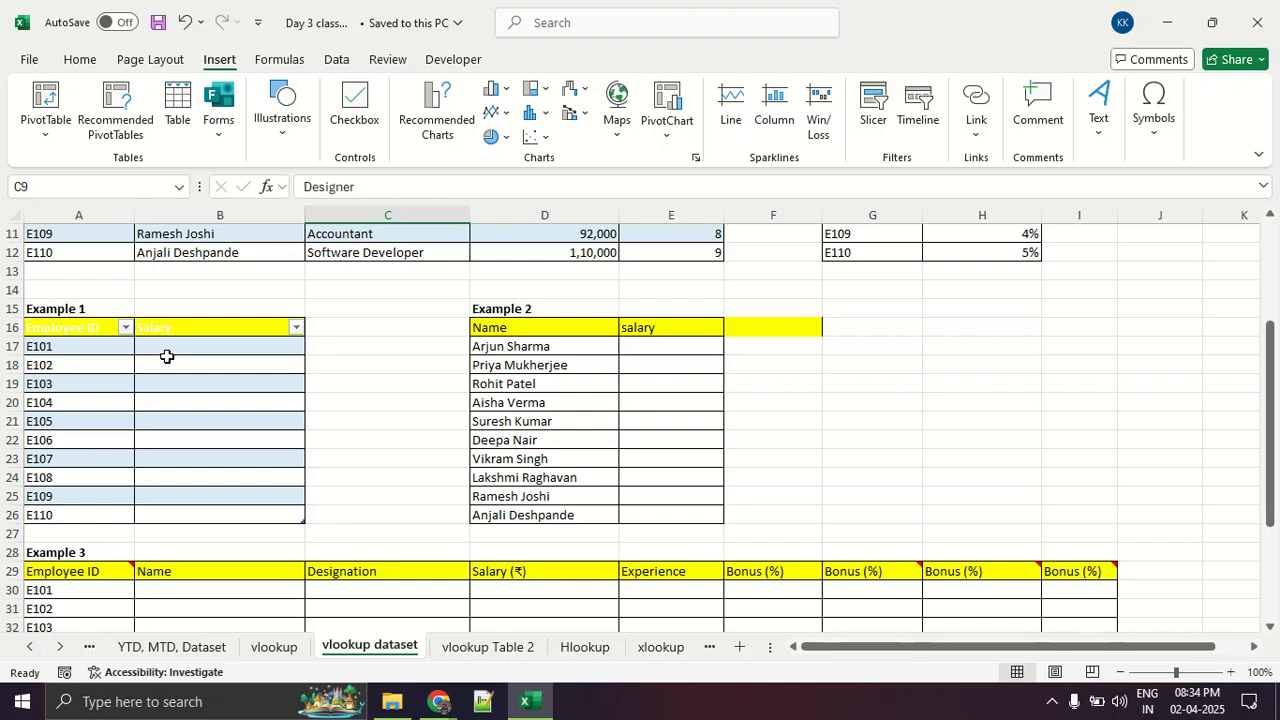
drag(75, 345, 75, 500)
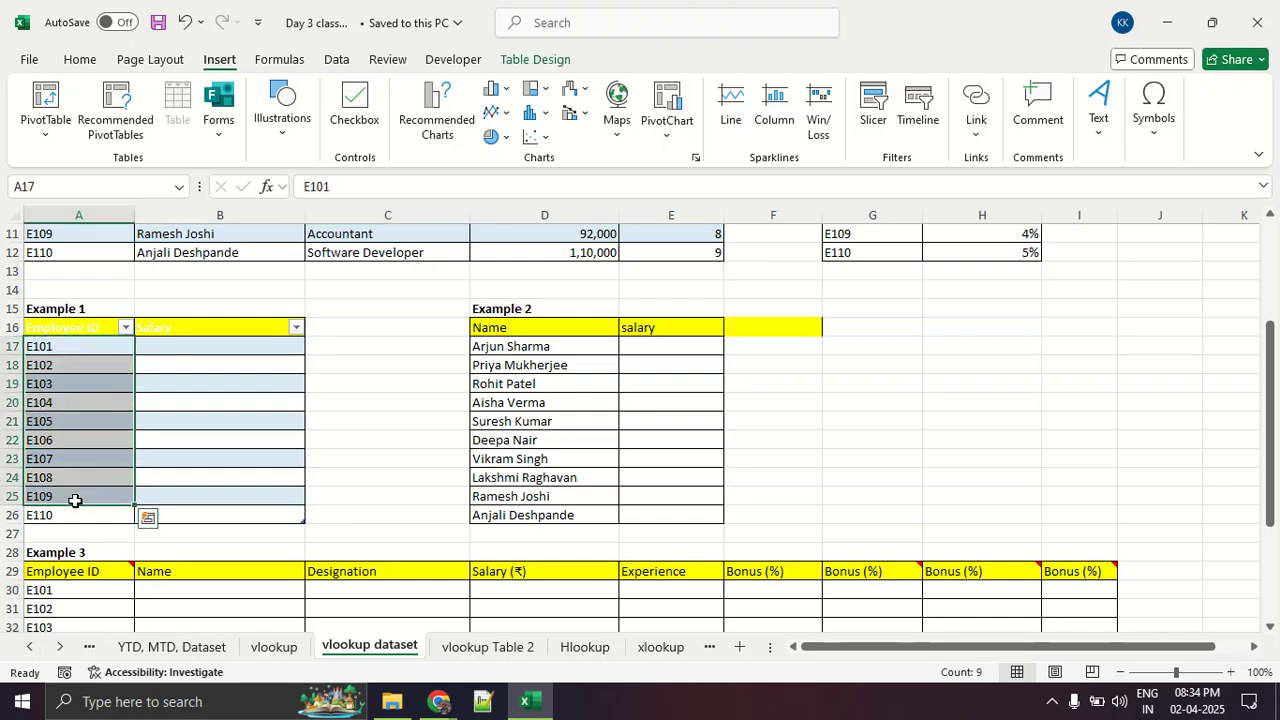
scroll(75, 500, up, 4)
drag(80, 272, 83, 446)
scroll(85, 430, down, 2)
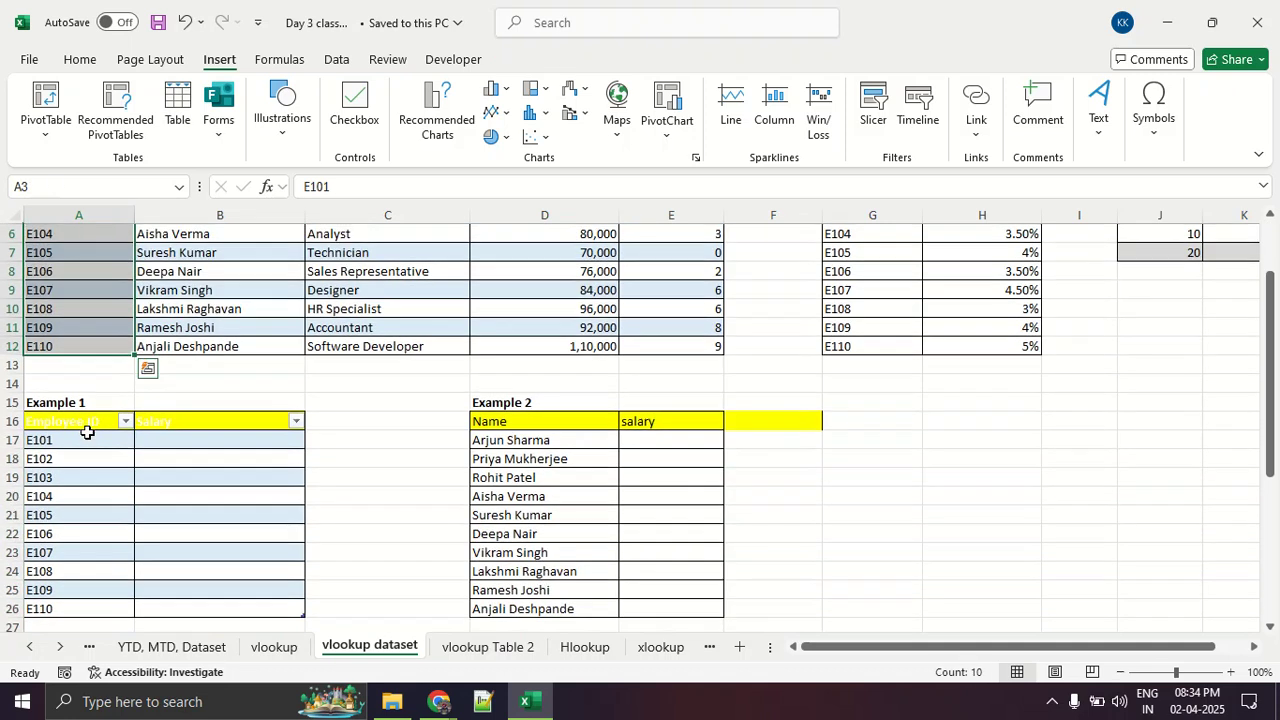
- Change the font colour of the Example 1 headers Employee ID and Salary to red
click(205, 424)
drag(182, 422, 66, 420)
click(79, 61)
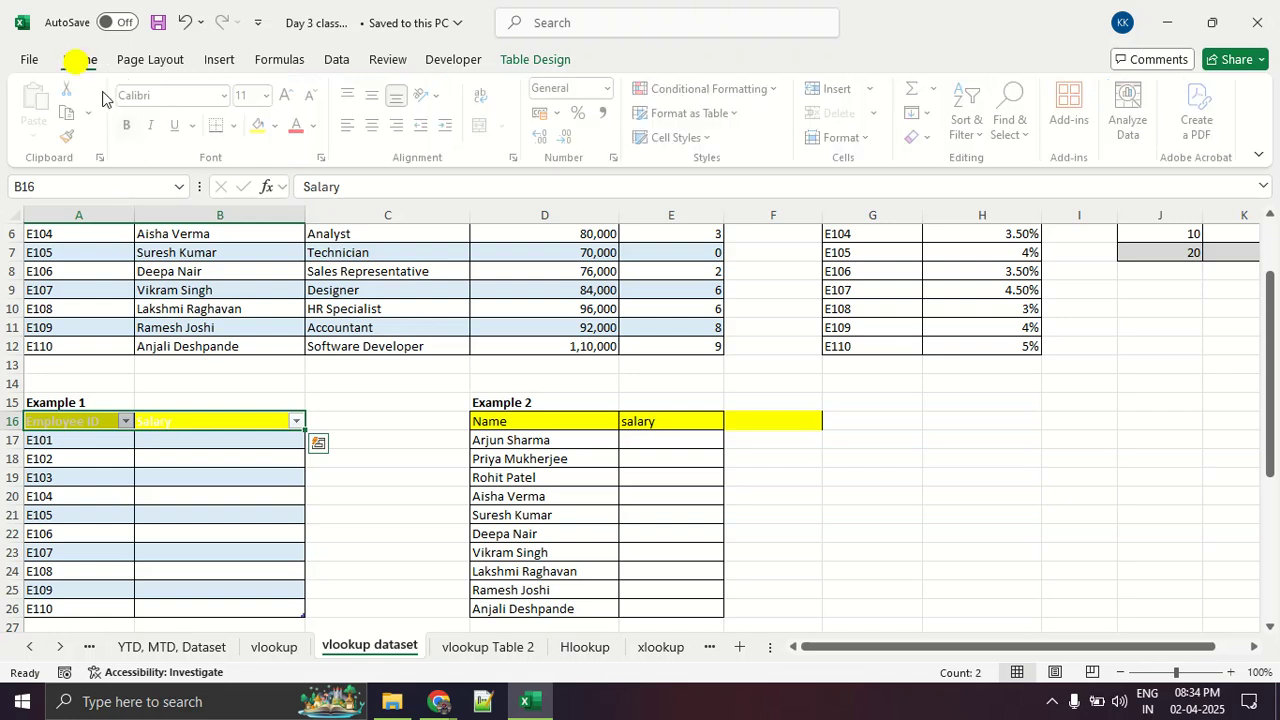
click(298, 127)
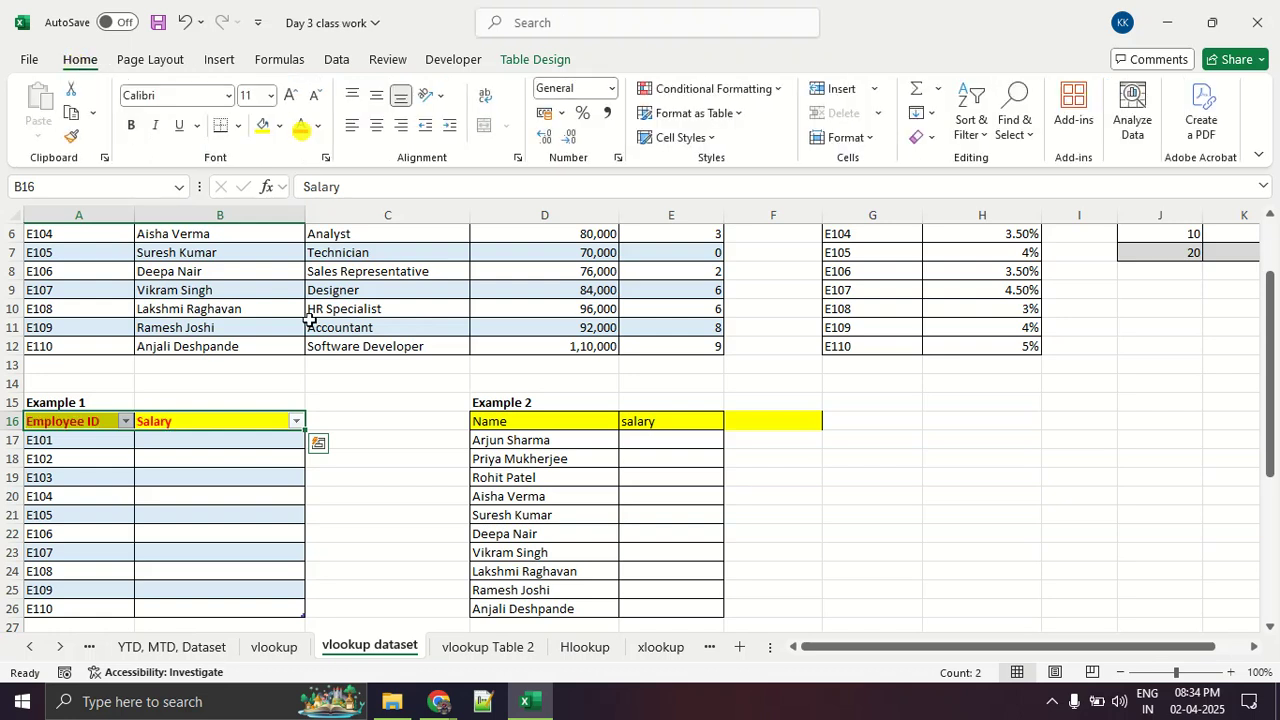
click(400, 586)
- Review the Salary cells B17:B26 in Example 1
scroll(314, 523, down, 2)
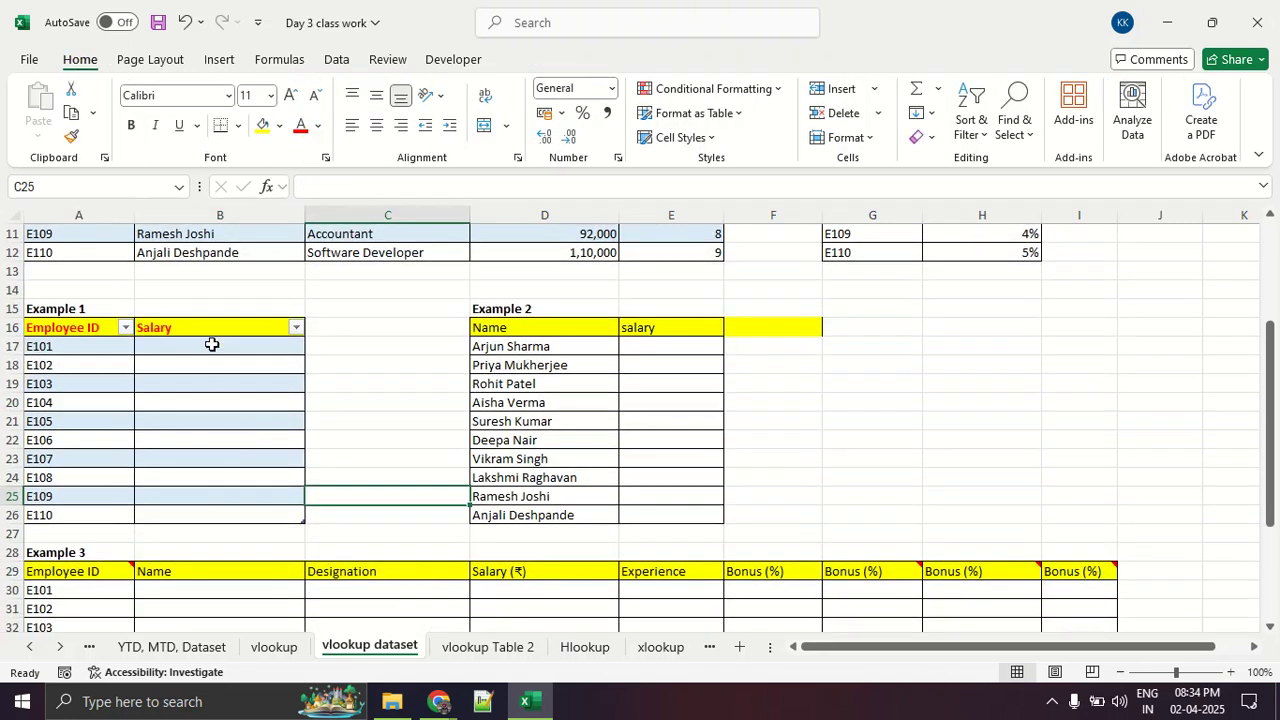
drag(207, 336, 208, 515)
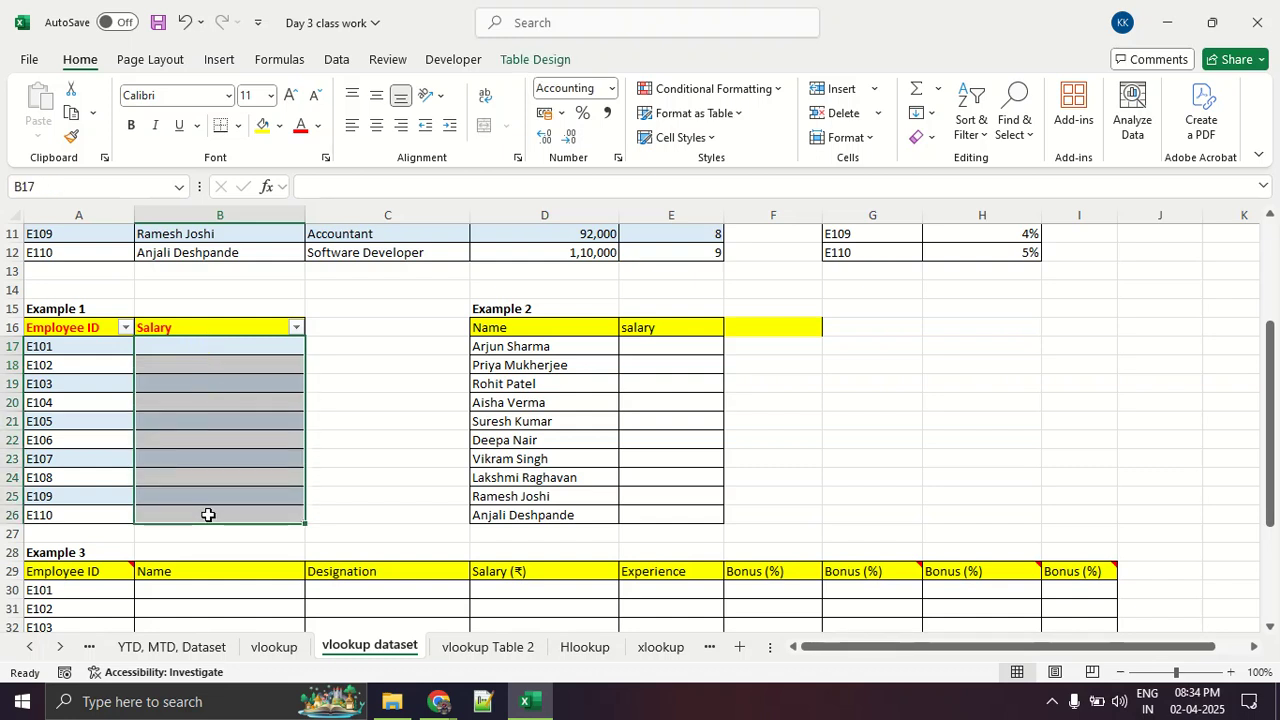
click(212, 514)
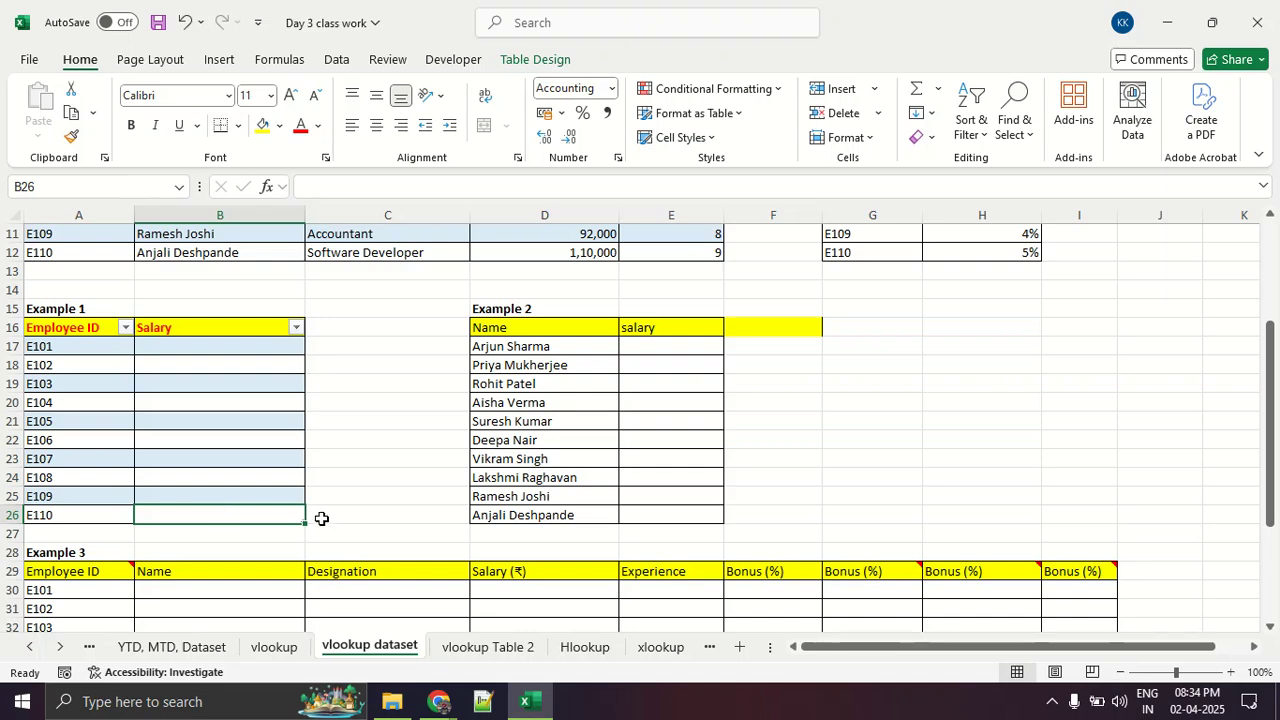
- Switch to File Explorer, go to the Excel Class folder, launch the screen-drawing tool, and return to the workbook
click(392, 700)
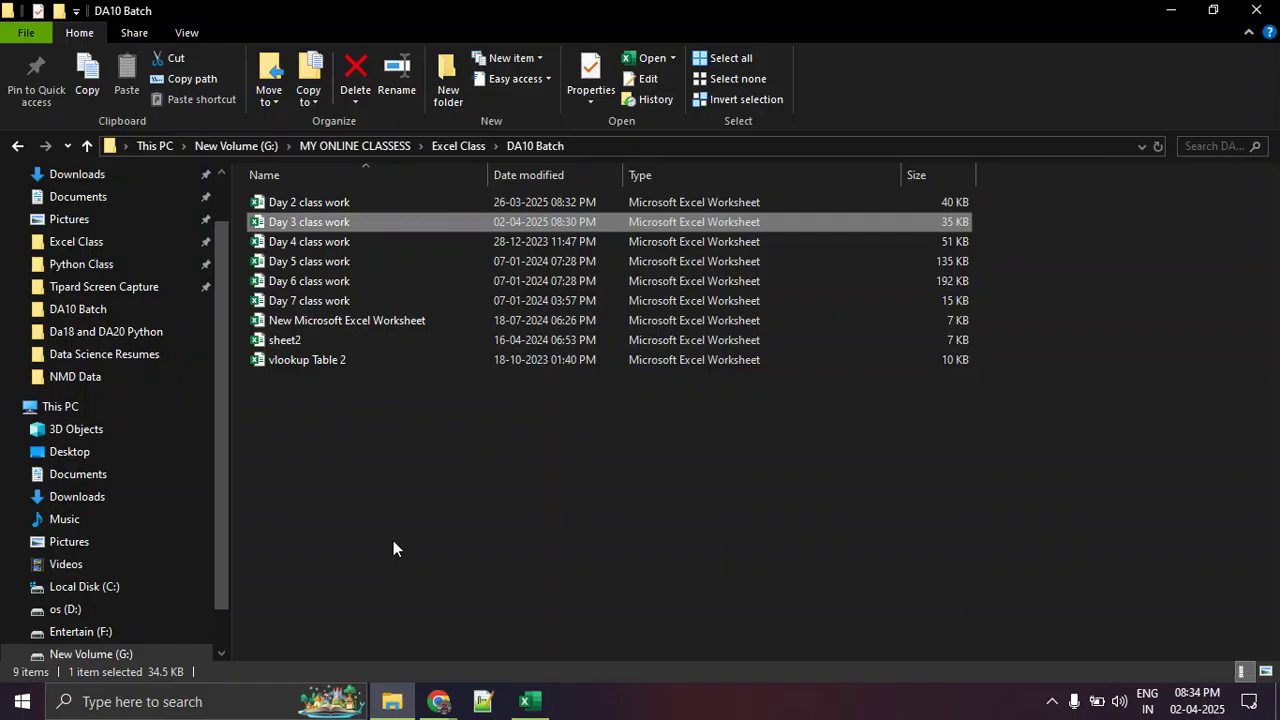
click(446, 147)
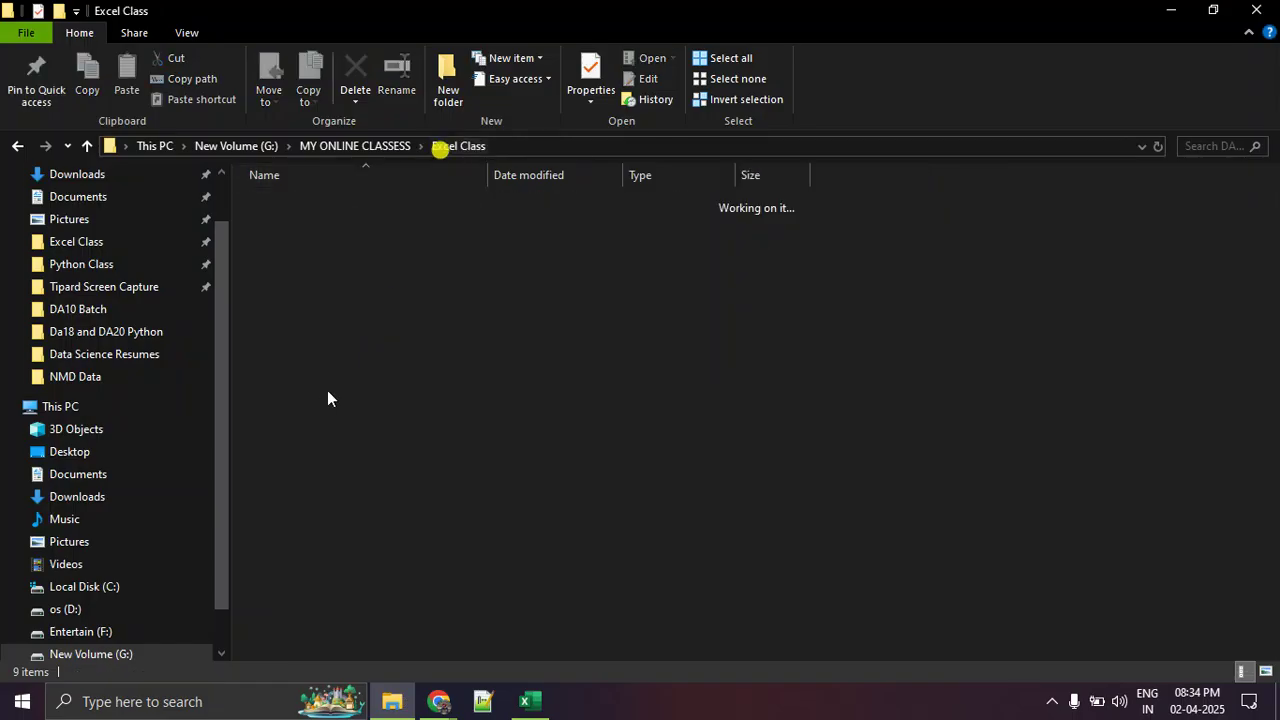
double_click(309, 477)
key(alt+Tab)
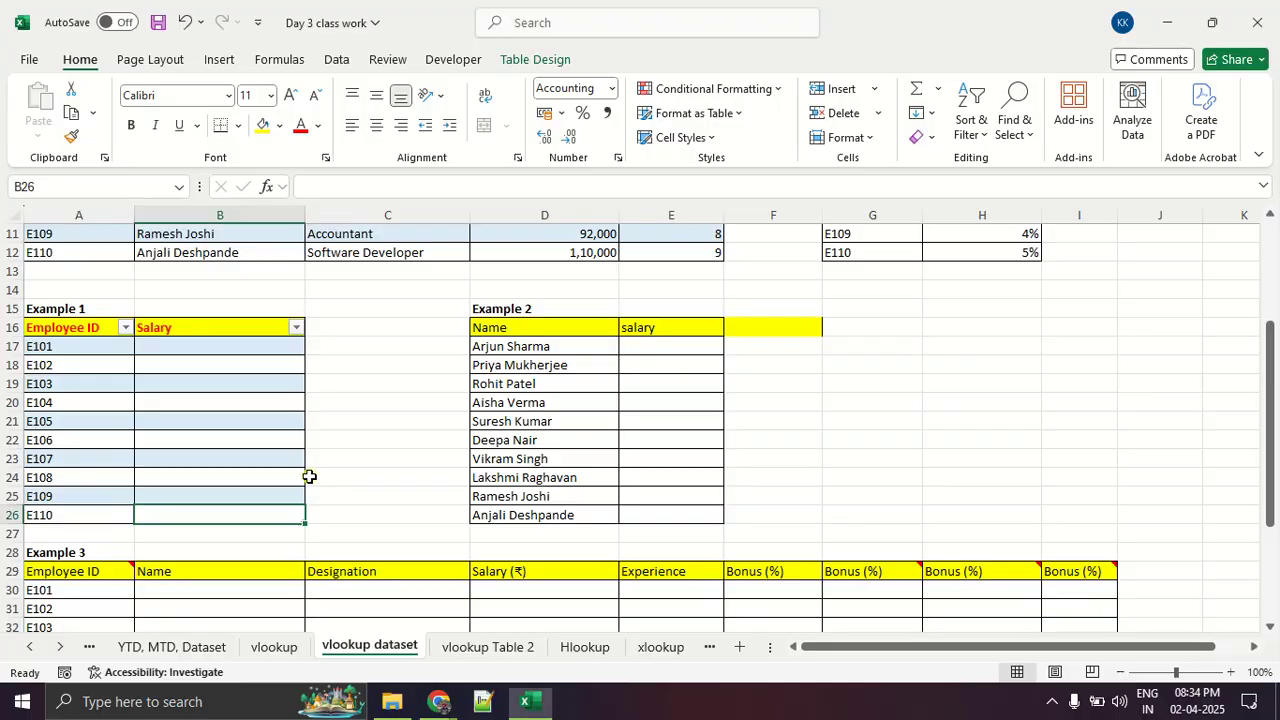
- Mark the Example 1 Salary rows with red strokes and a box on screen, and clear the drawing
drag(178, 347, 238, 348)
mouse_move(158, 377)
mouse_down()
mouse_move(222, 376)
mouse_move(240, 391)
mouse_move(243, 430)
mouse_up()
mouse_move(186, 449)
mouse_down()
mouse_move(245, 450)
mouse_move(246, 502)
mouse_up()
drag(176, 521, 238, 522)
mouse_move(160, 322)
mouse_down()
mouse_move(160, 400)
mouse_move(224, 548)
mouse_move(280, 365)
mouse_move(219, 323)
mouse_up()
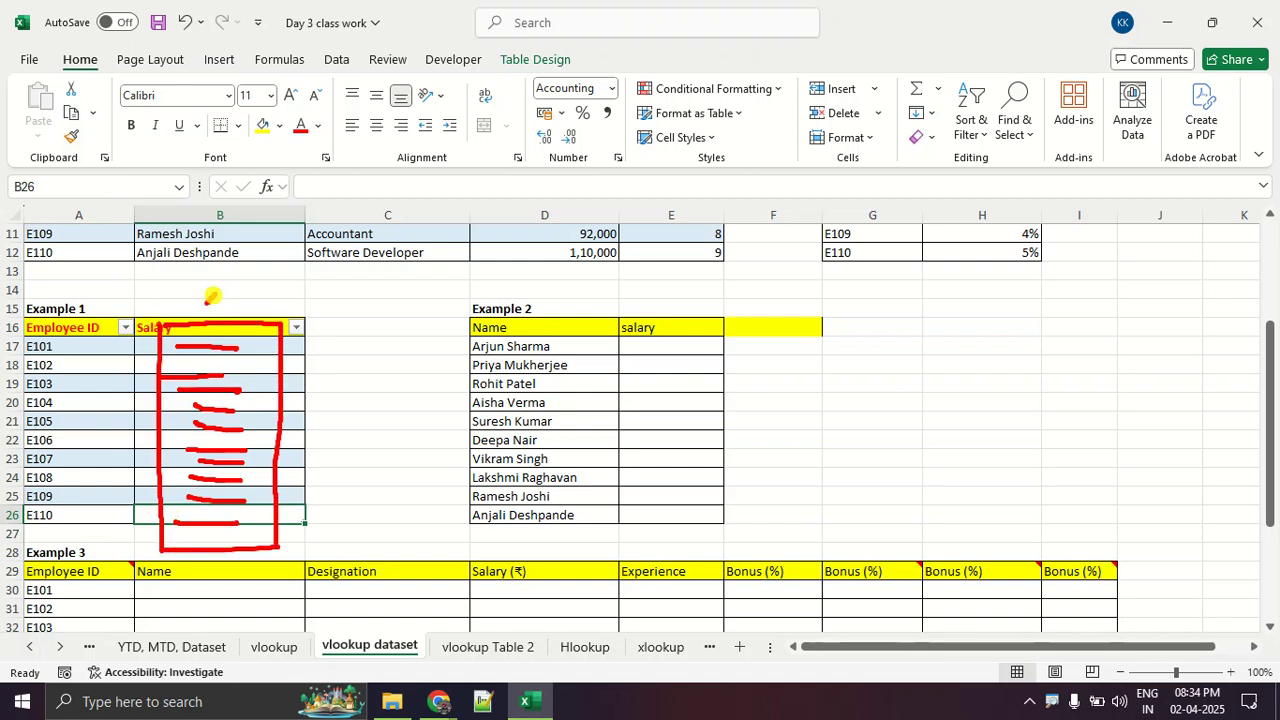
drag(206, 302, 222, 299)
key(Escape)
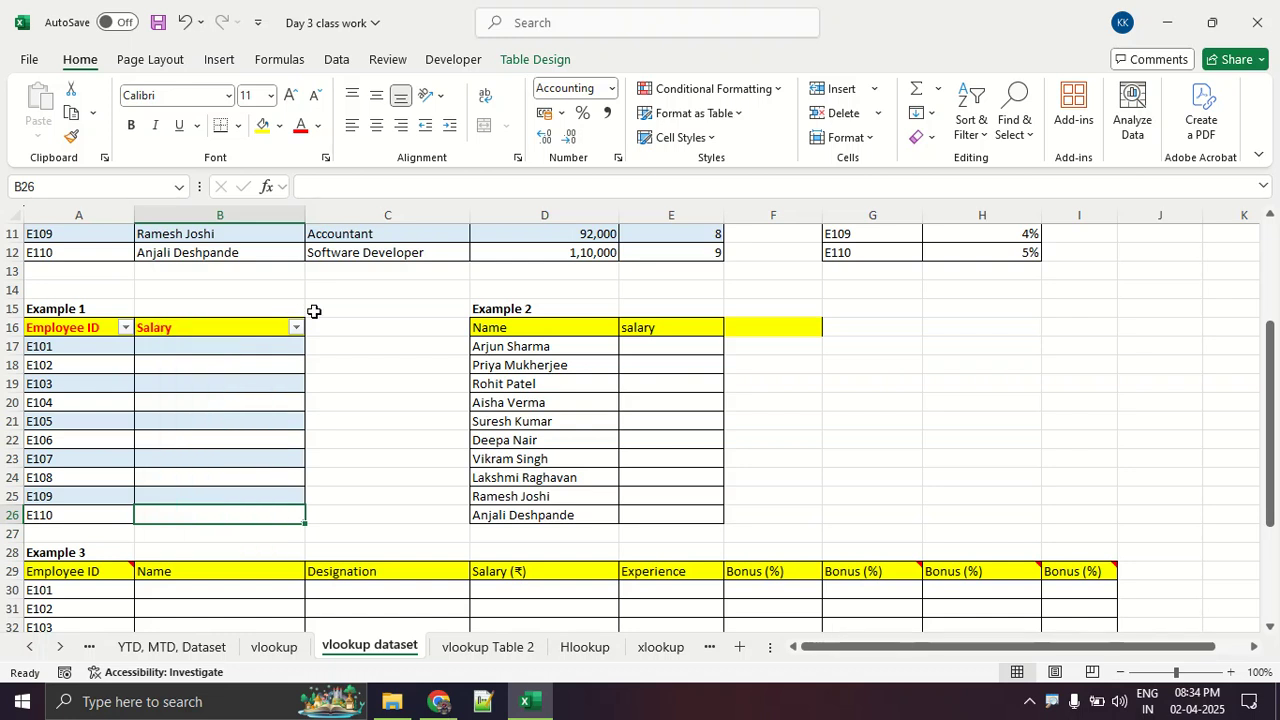
- Search for the VLOOKUP function and insert it in cell B17 of the Example 1 Salary column
click(223, 348)
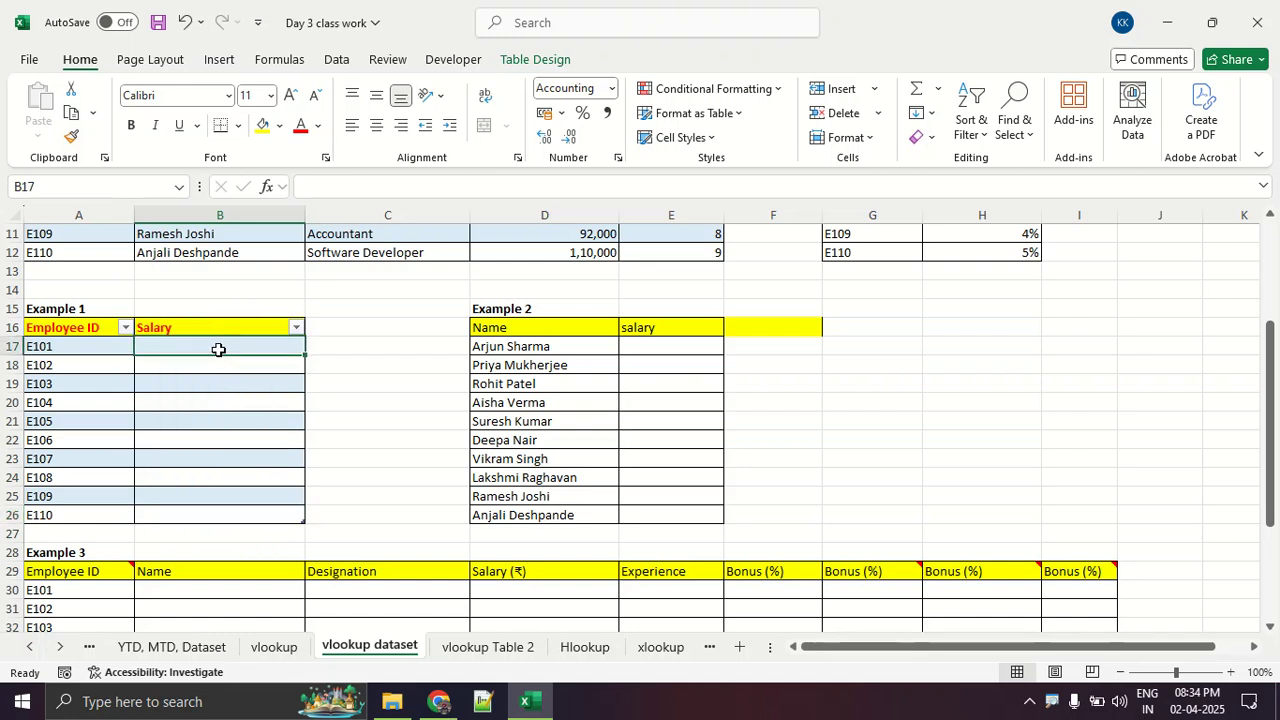
click(276, 59)
click(48, 110)
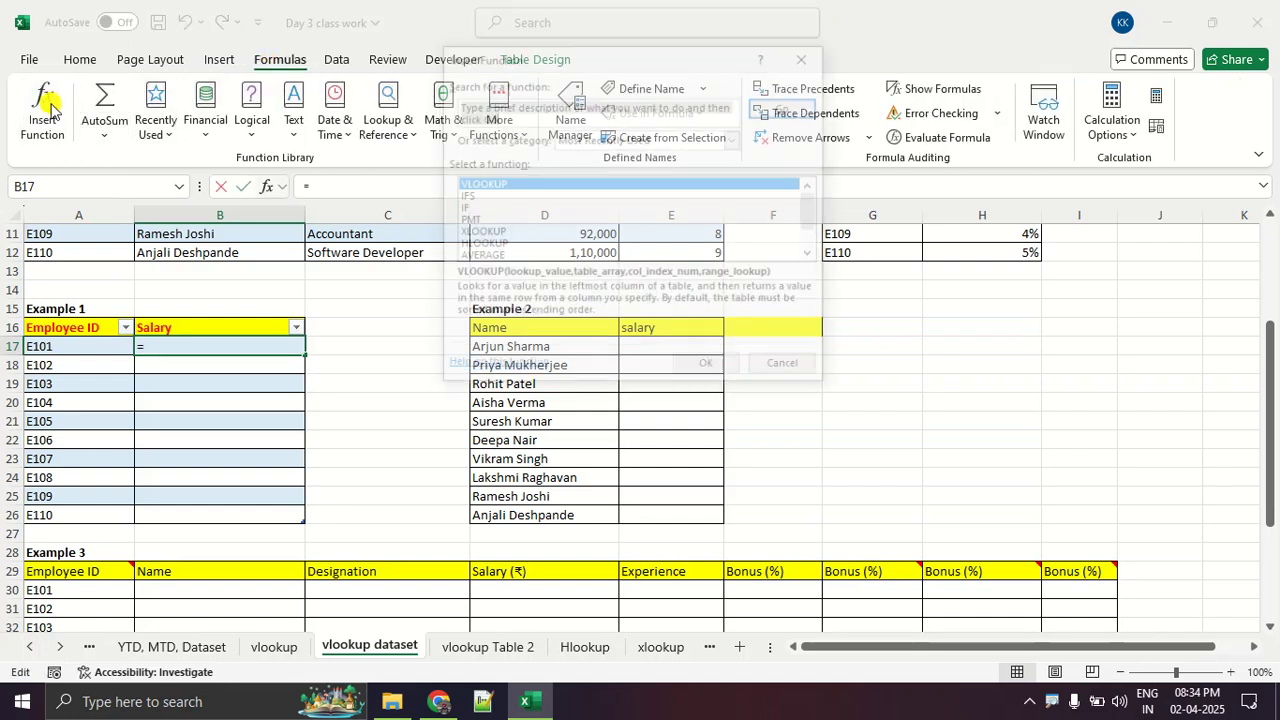
text(vlookup)
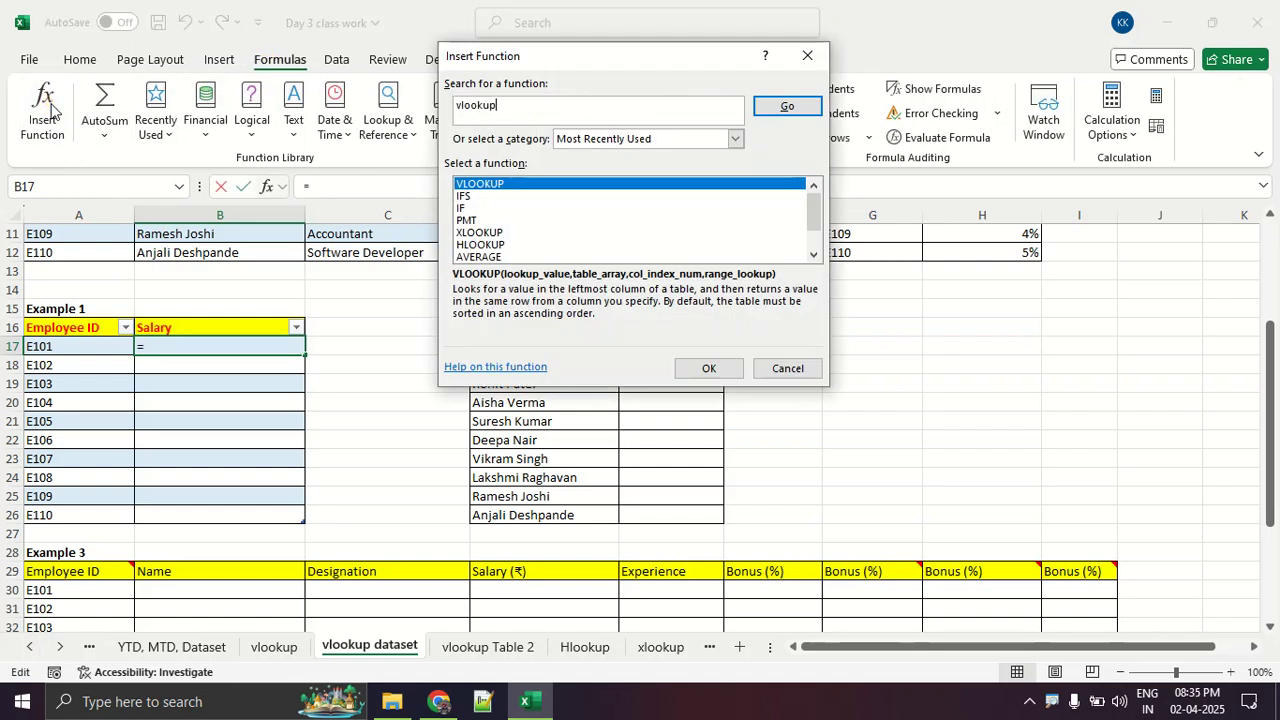
key(Return)
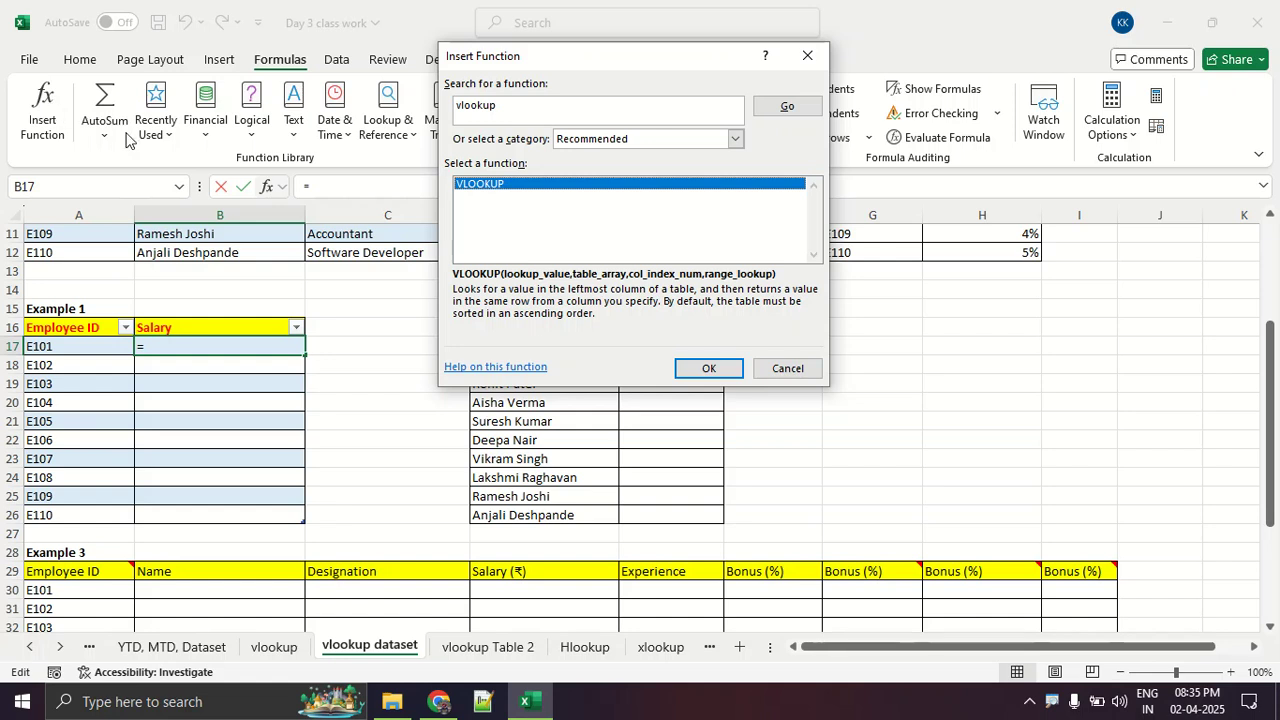
click(701, 369)
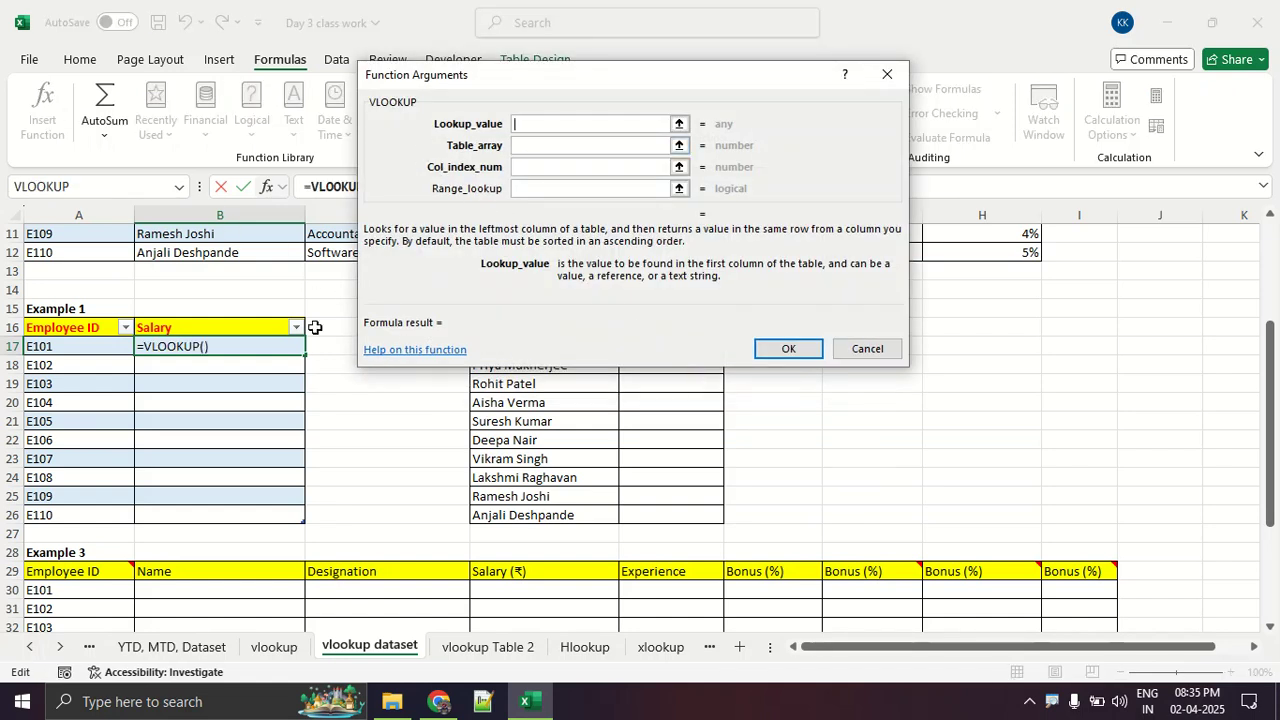
- Set the VLOOKUP lookup value to Employee ID cell A17 and the table array to Table 1 range A3:E12
click(95, 348)
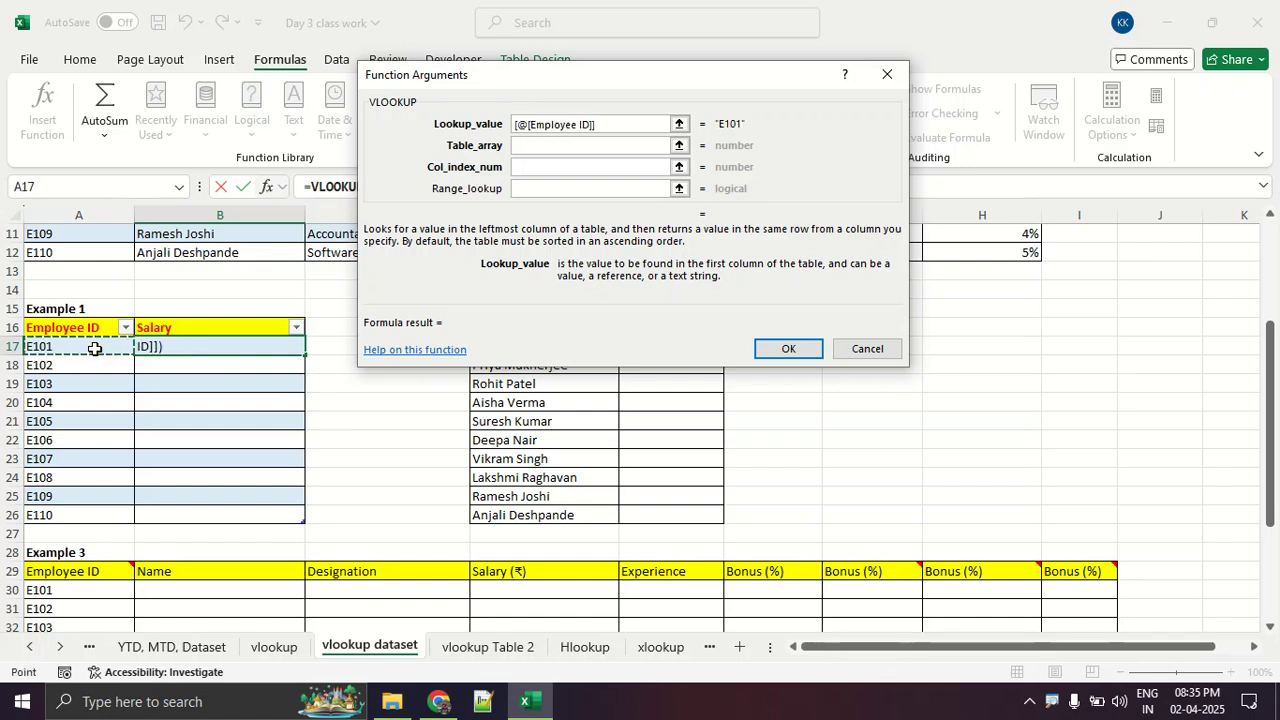
scroll(95, 348, up, 4)
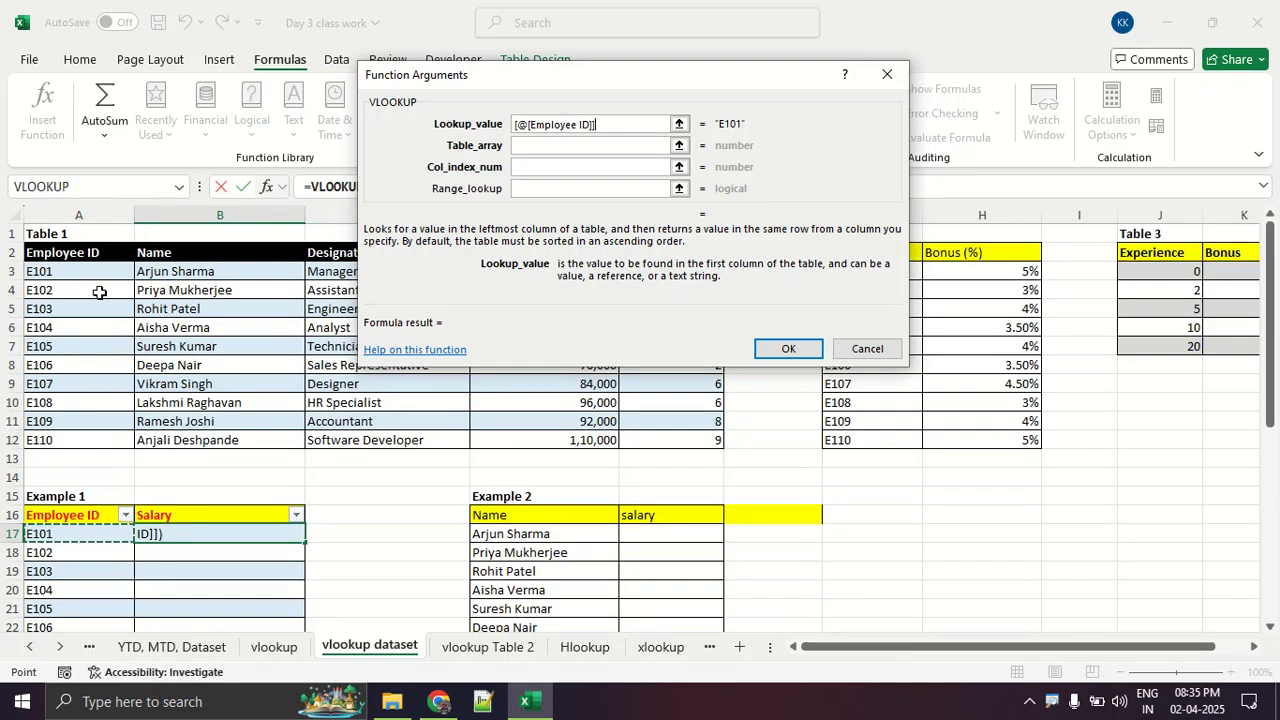
click(544, 147)
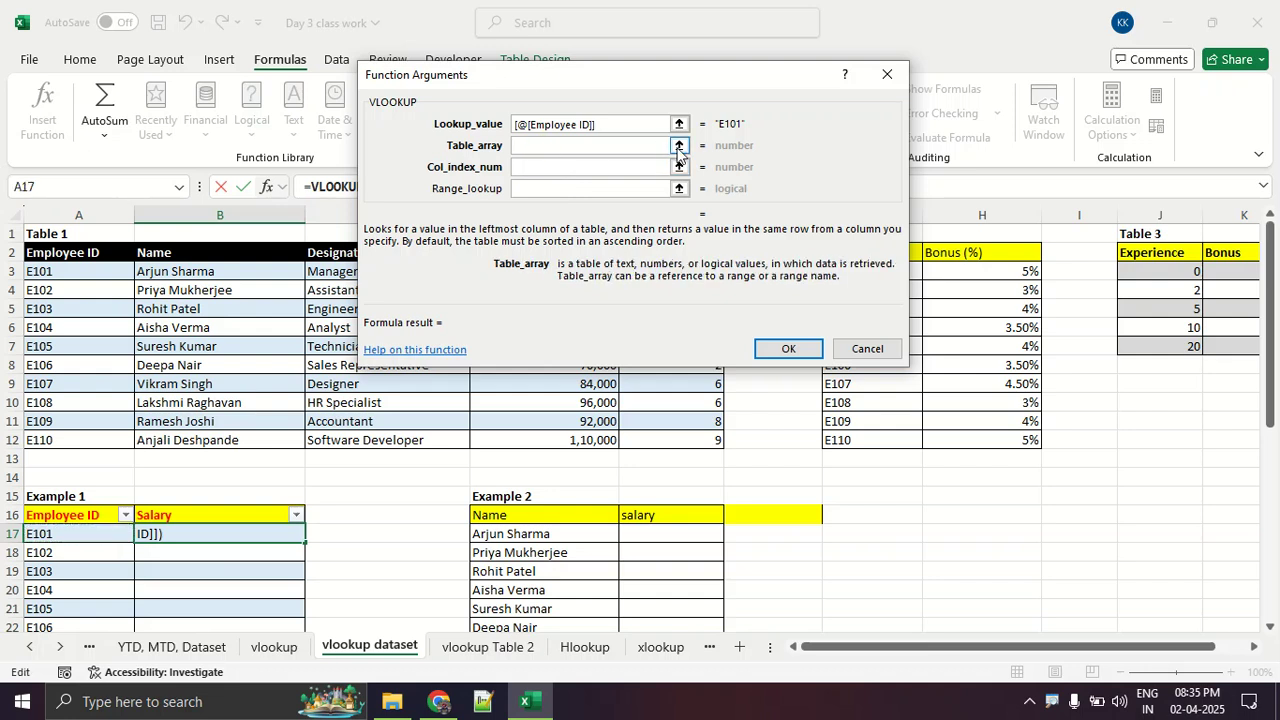
click(679, 145)
drag(87, 276, 638, 431)
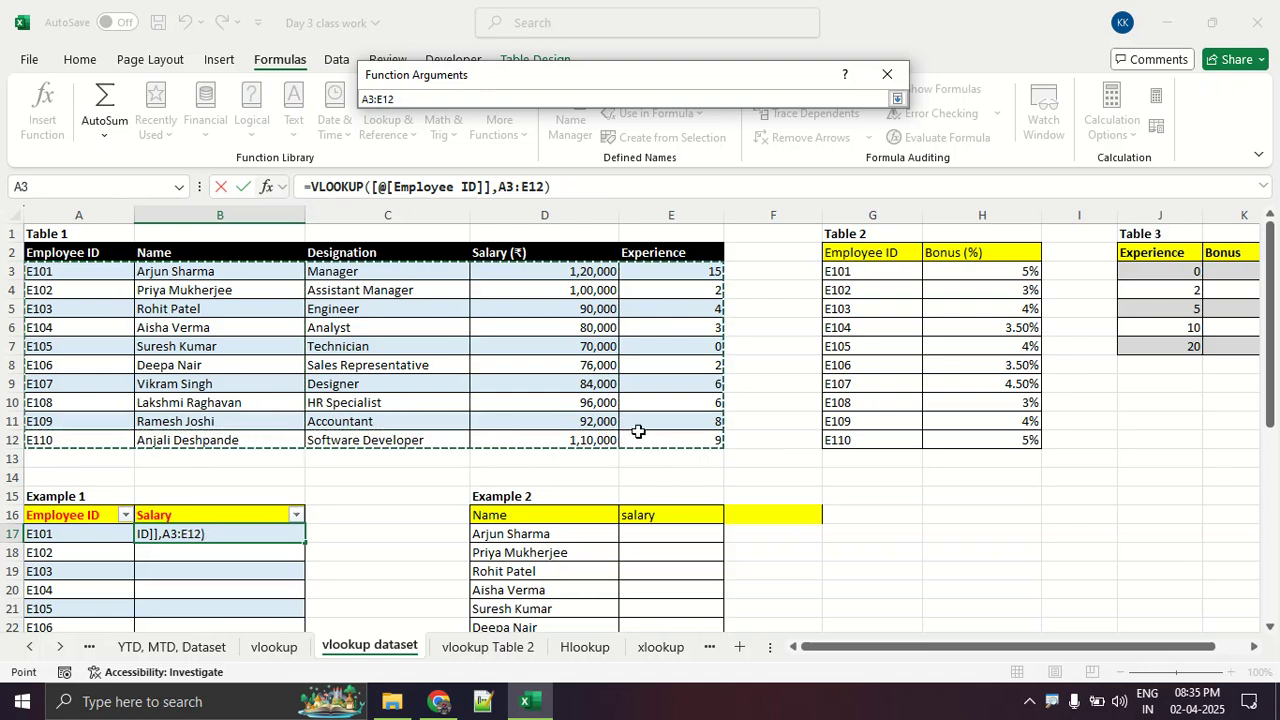
- Outline the Table 1 data in red, circle and underline its Employee ID column heading on screen, and clear the drawing
key(ctrl+2)
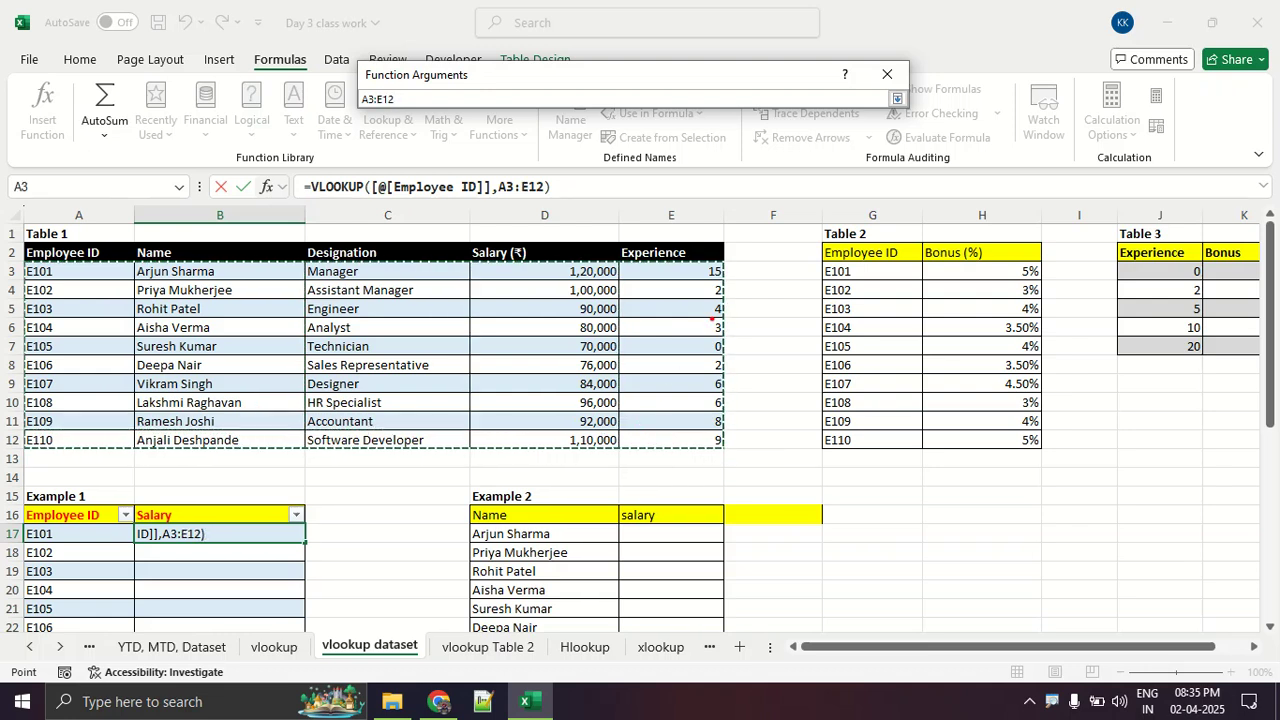
mouse_move(745, 256)
mouse_down()
mouse_move(16, 258)
mouse_move(10, 466)
mouse_move(576, 474)
mouse_move(745, 455)
mouse_move(770, 268)
mouse_up()
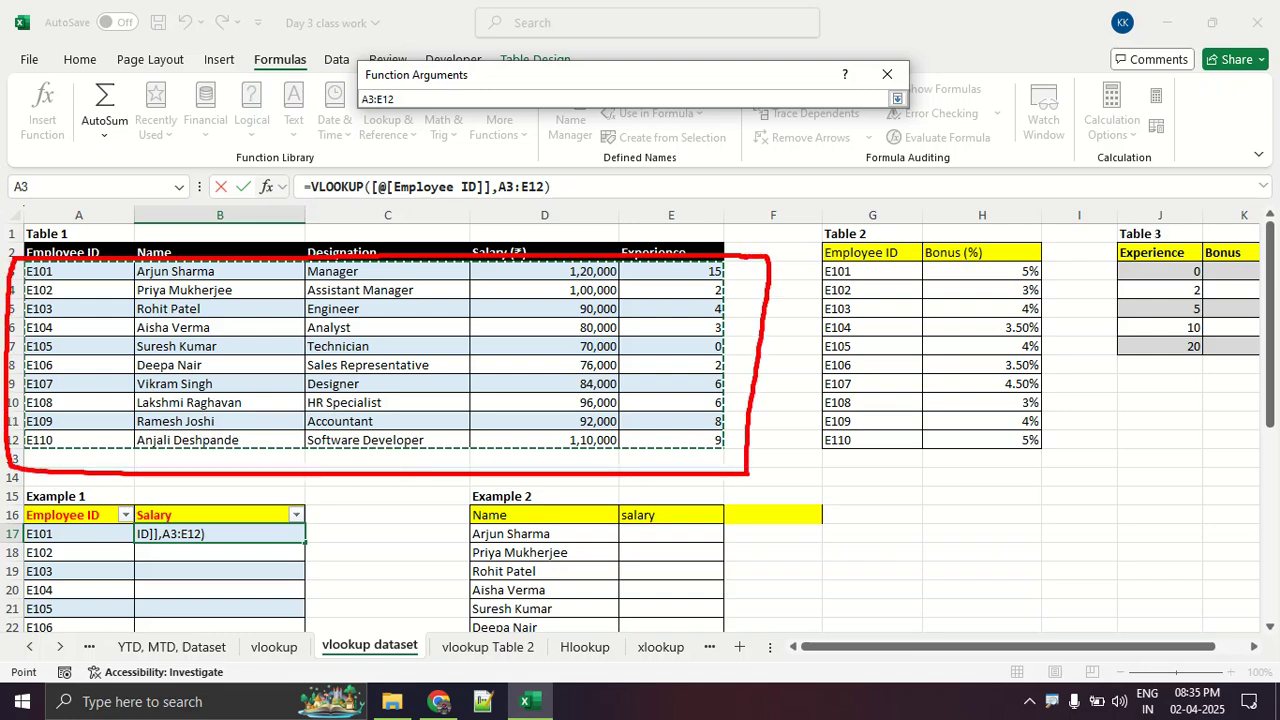
mouse_move(110, 233)
mouse_down()
mouse_move(40, 232)
mouse_move(10, 266)
mouse_move(106, 284)
mouse_up()
drag(20, 277, 102, 276)
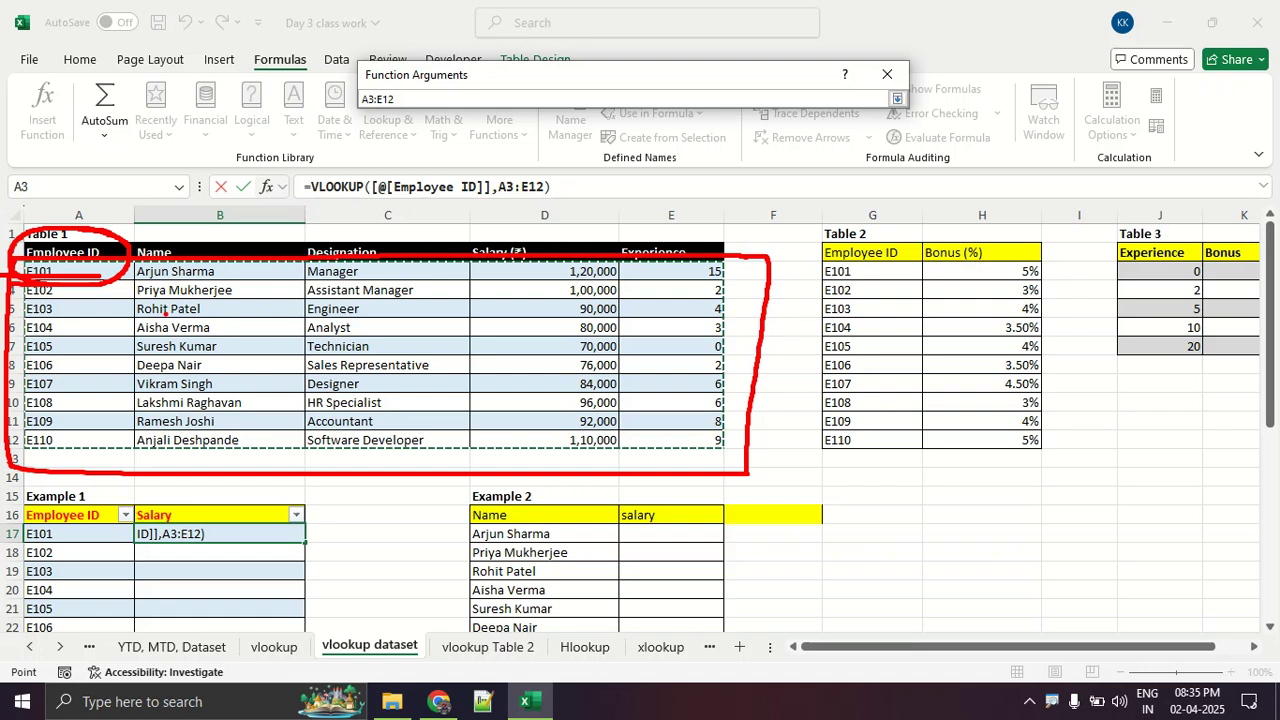
key(Escape)
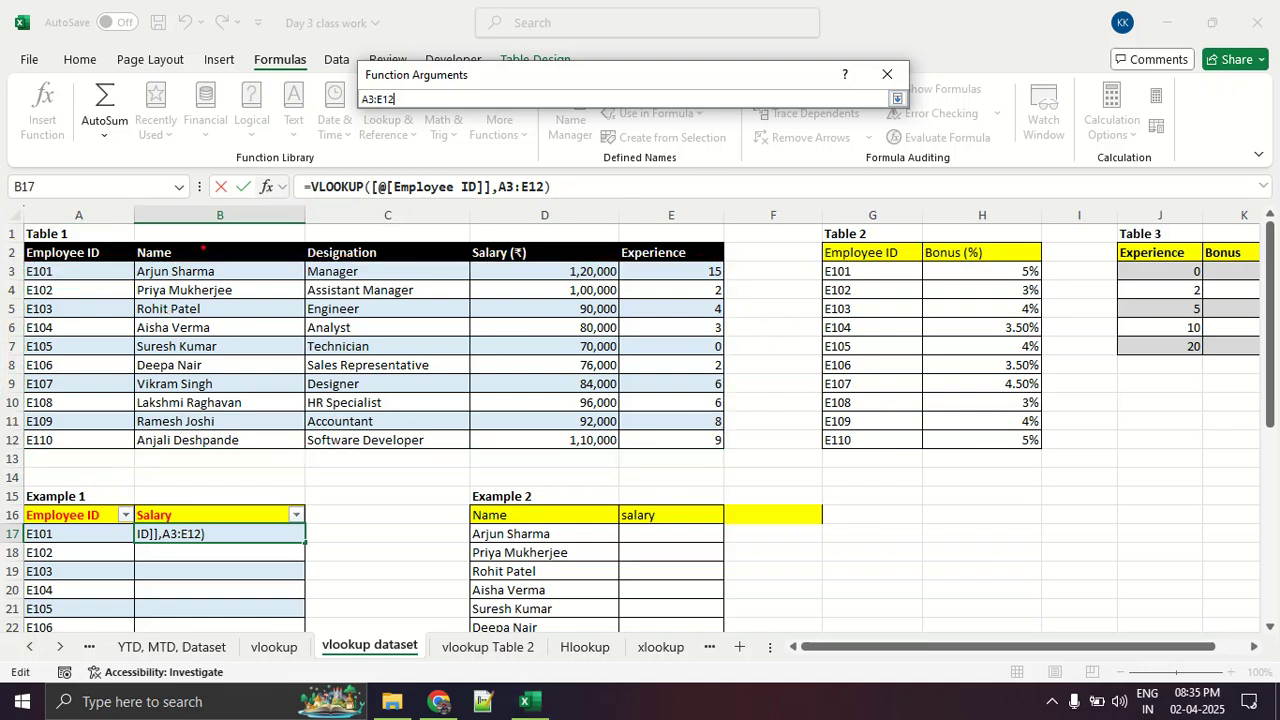
- Number the Table 1 columns 1 to 5 in red, circle the Salary heading, underline the 4, and clear the drawing
drag(70, 336, 87, 368)
mouse_move(212, 328)
mouse_down()
mouse_move(232, 362)
mouse_move(290, 364)
mouse_up()
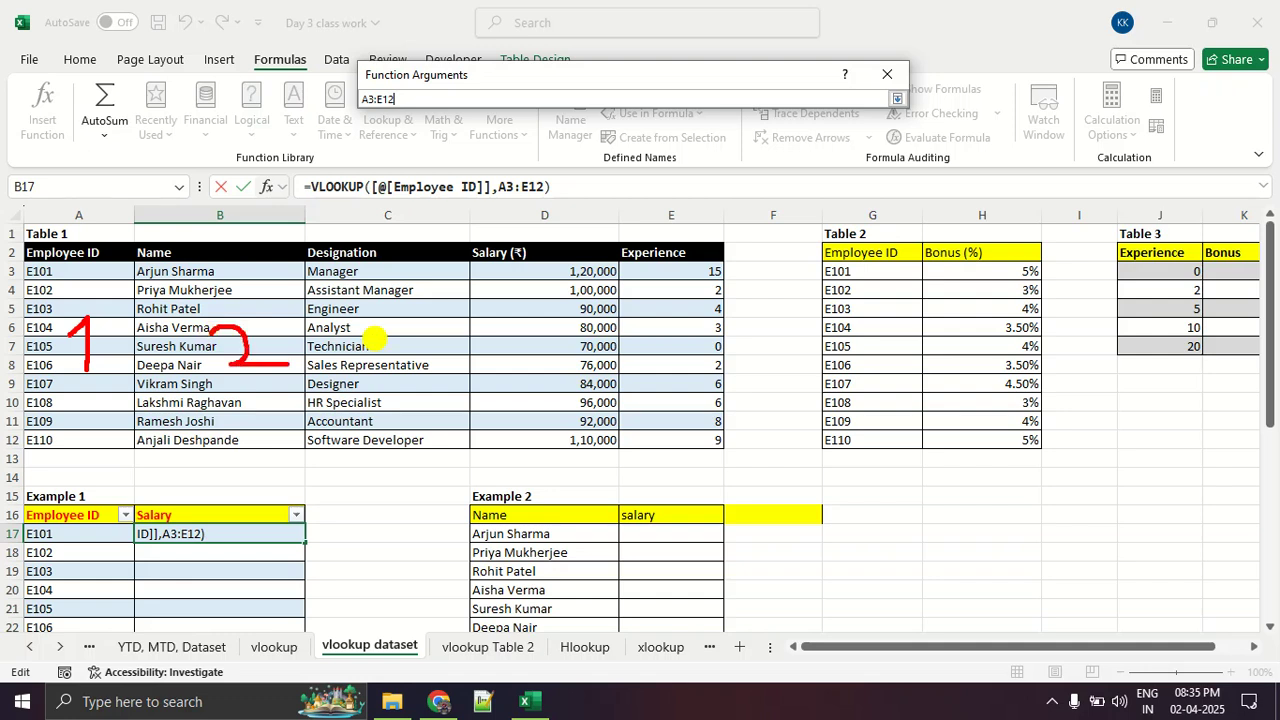
drag(370, 327, 356, 384)
mouse_move(525, 308)
mouse_down()
mouse_move(508, 345)
mouse_move(540, 344)
mouse_up()
drag(550, 336, 555, 378)
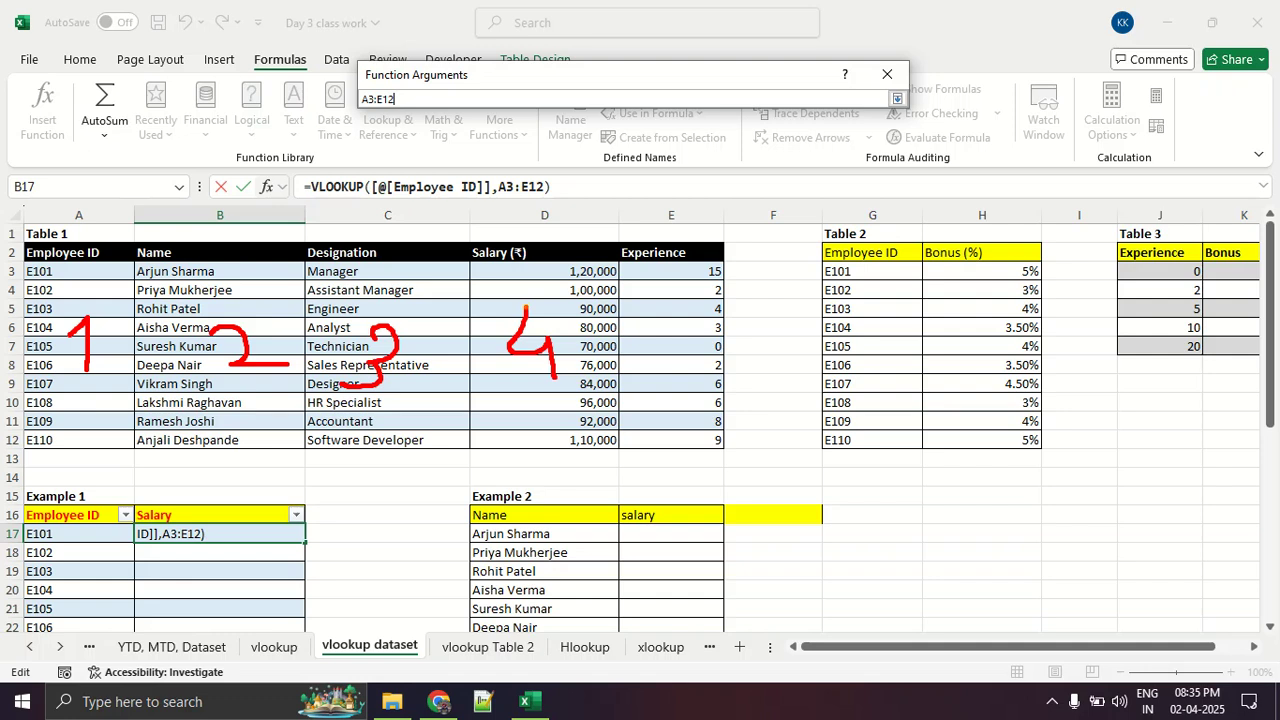
mouse_move(733, 312)
mouse_down()
mouse_move(670, 336)
mouse_move(655, 366)
mouse_up()
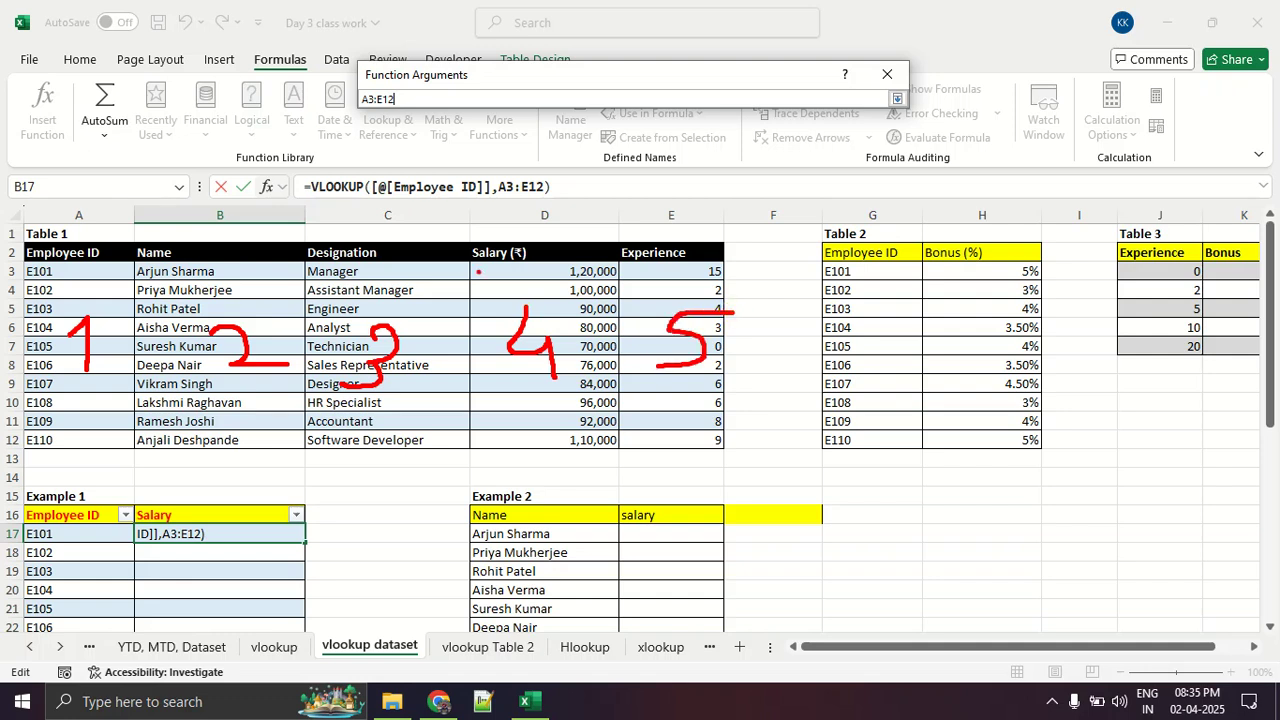
mouse_move(444, 266)
mouse_down()
mouse_move(598, 269)
mouse_move(558, 240)
mouse_move(424, 252)
mouse_move(556, 272)
mouse_move(446, 242)
mouse_up()
mouse_move(582, 266)
mouse_down()
mouse_move(433, 263)
mouse_move(558, 276)
mouse_up()
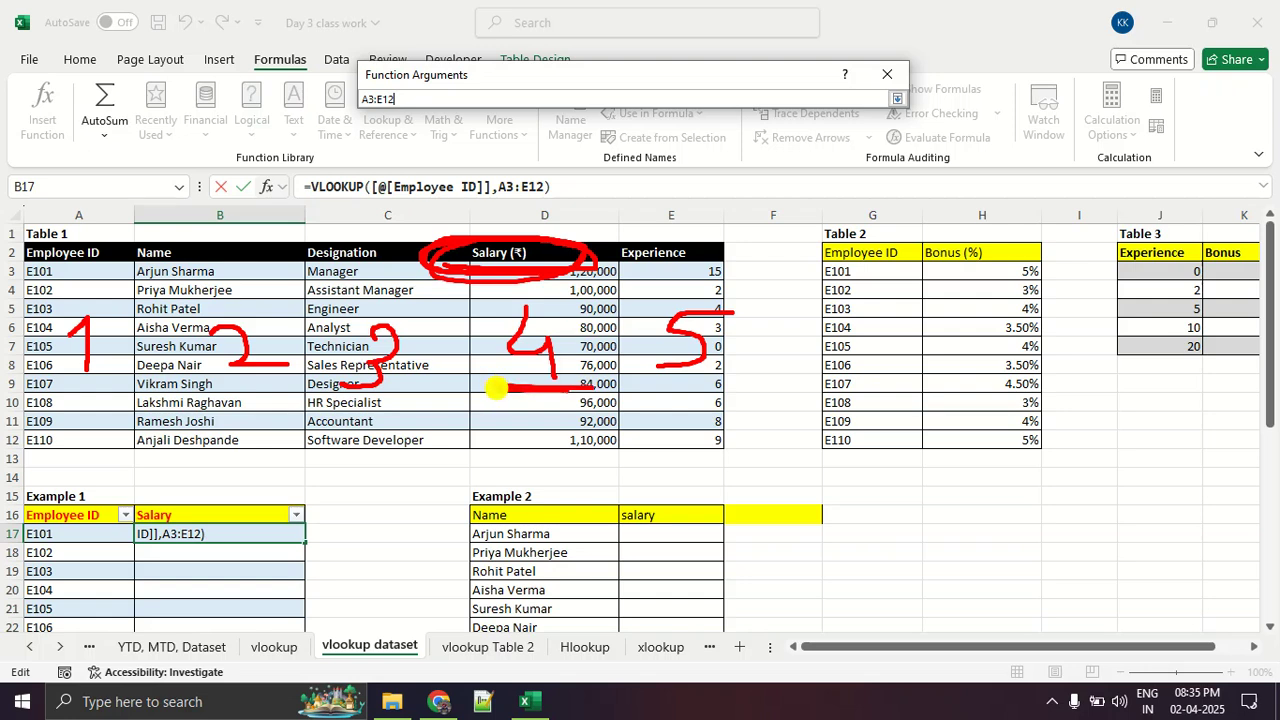
key(Escape)
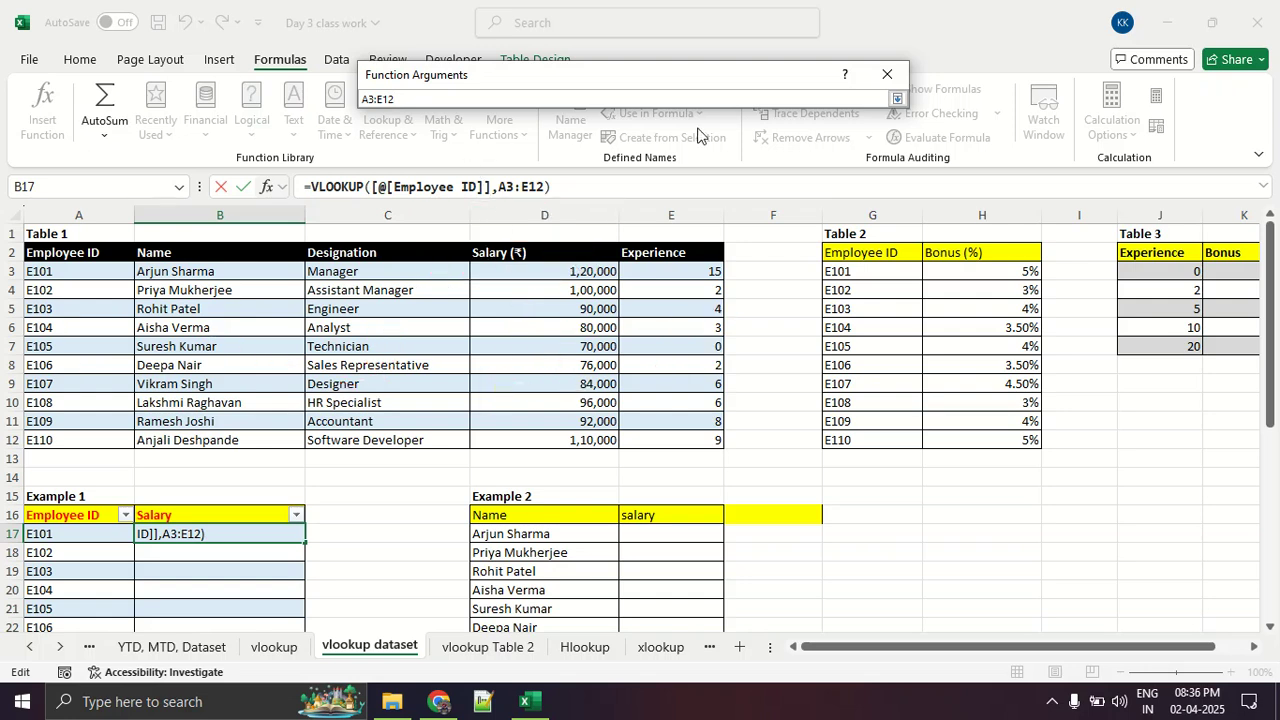
- Set the VLOOKUP column index number to 4 and enter the formula in the Example 1 Salary column
click(896, 99)
click(559, 168)
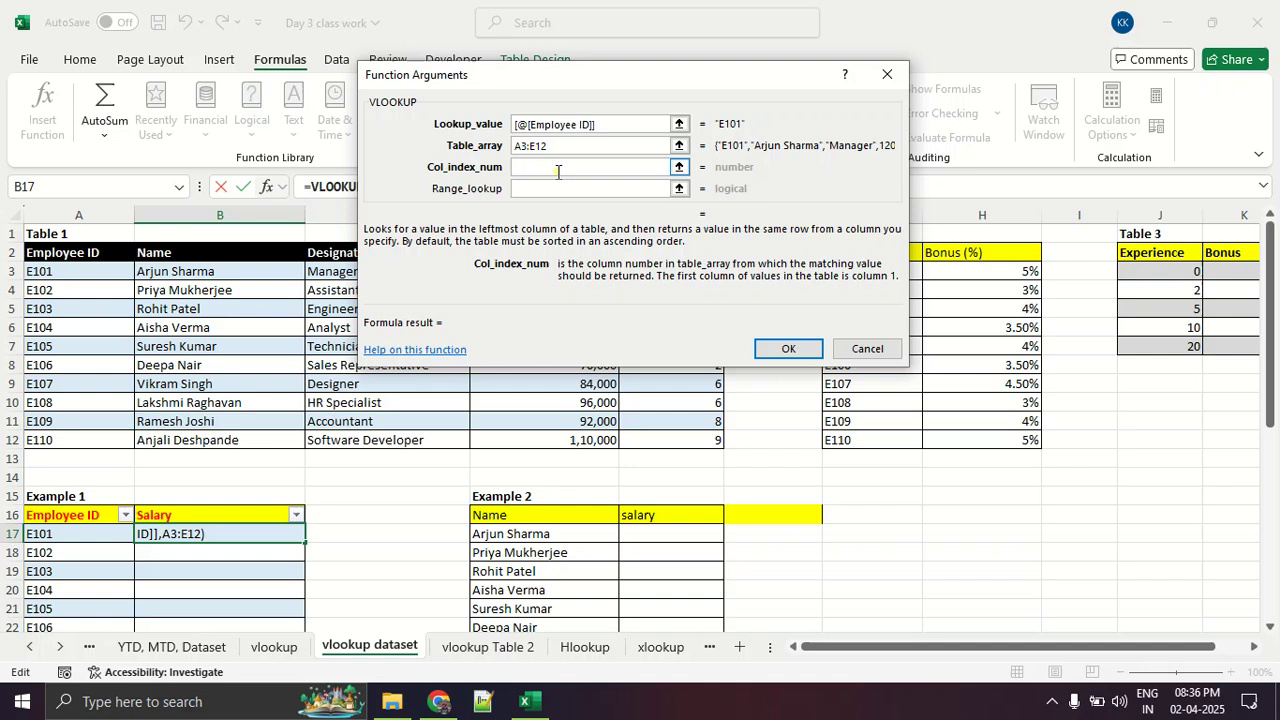
text(4)
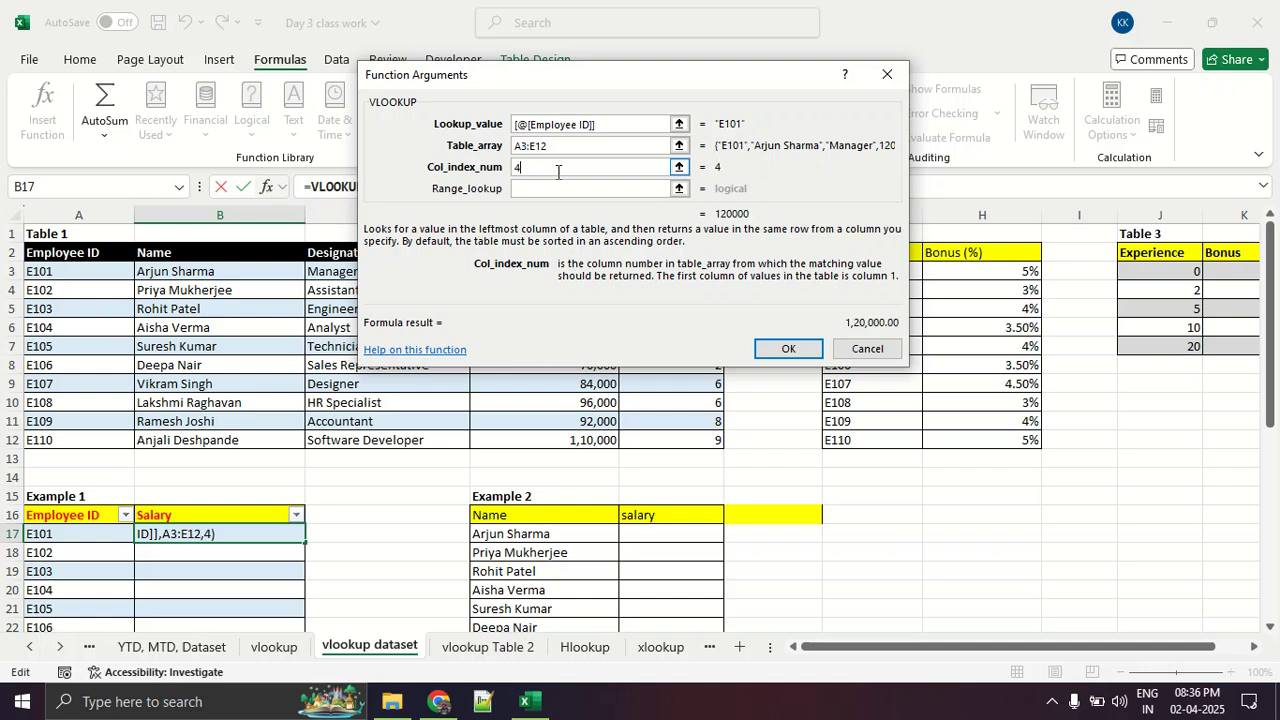
click(788, 348)
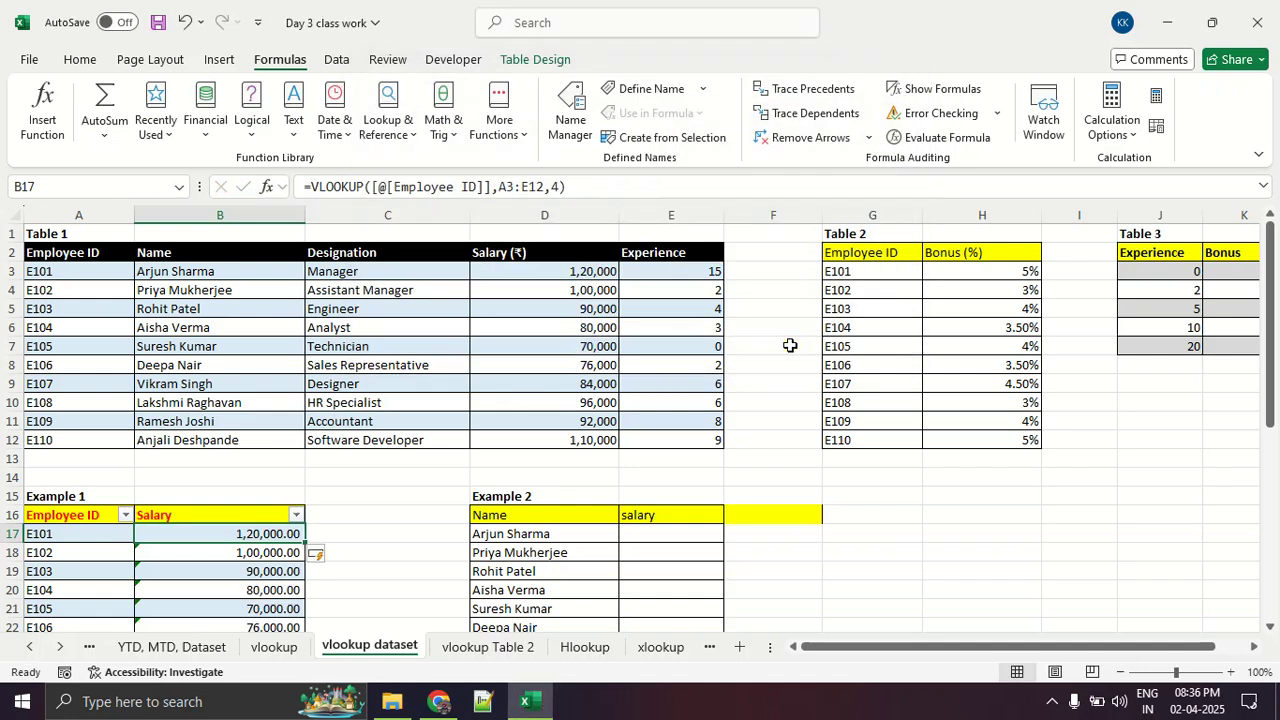
- Compare the filled Example 1 Salary column with the Table 1 data
scroll(415, 340, down, 3)
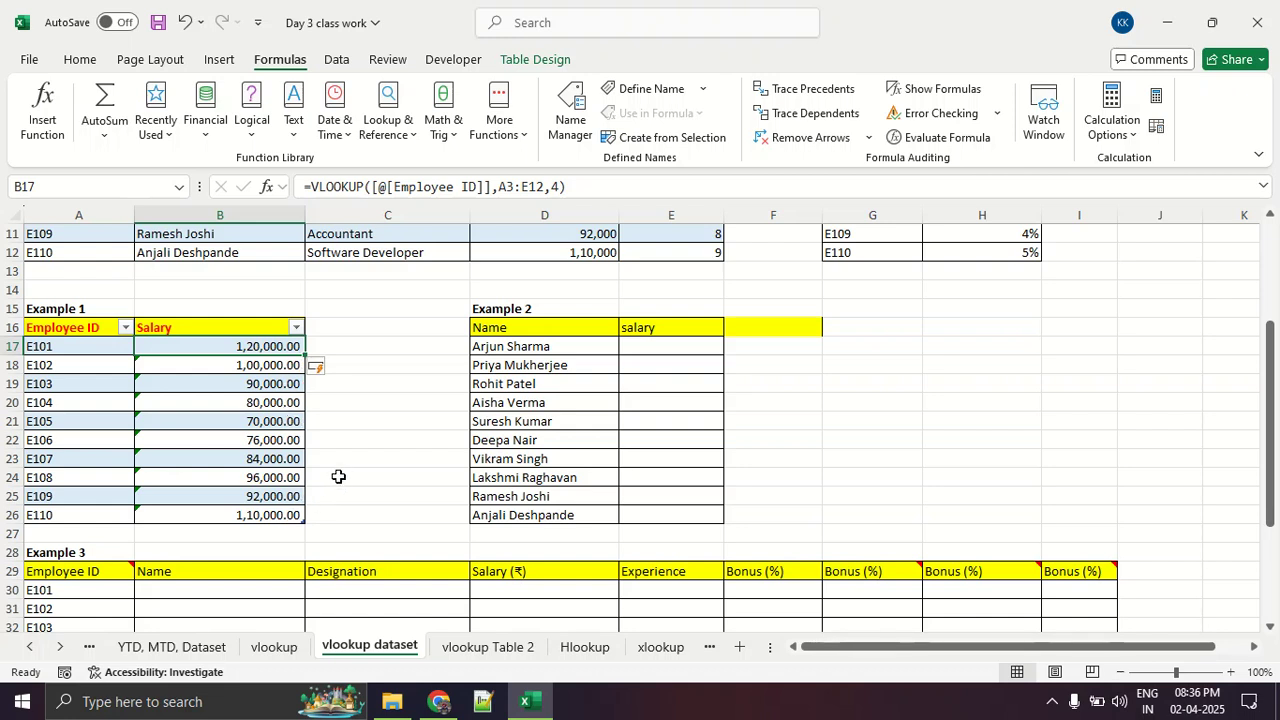
scroll(353, 413, up, 2)
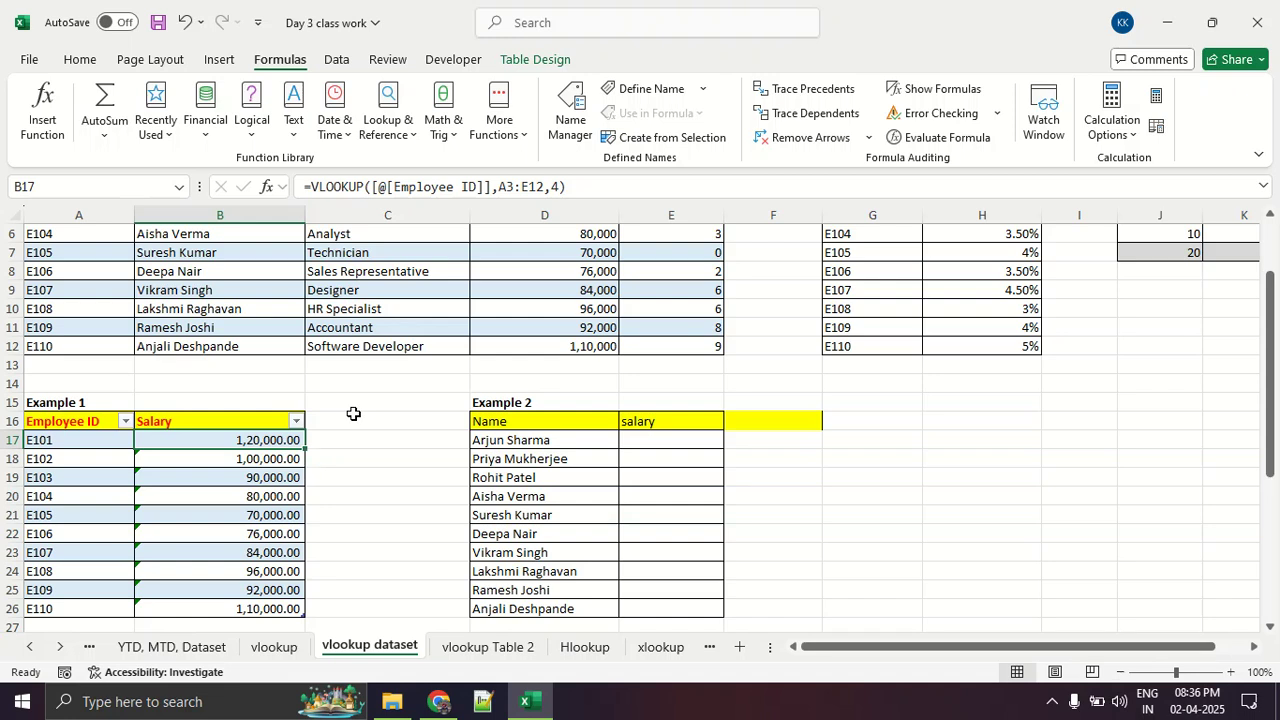
scroll(353, 413, up, 2)
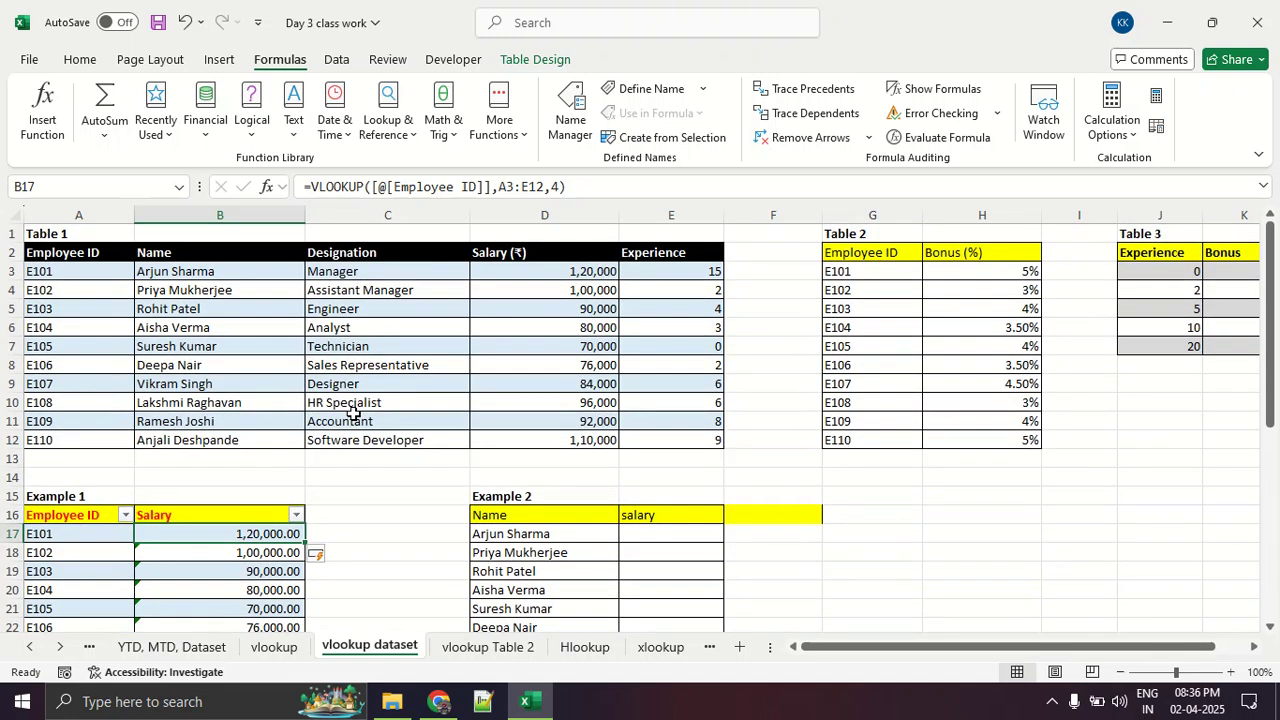
- Select Table 1 range A2:E12, circle the empty ribbon area beside Developer in red, and clear the drawing
drag(103, 252, 632, 430)
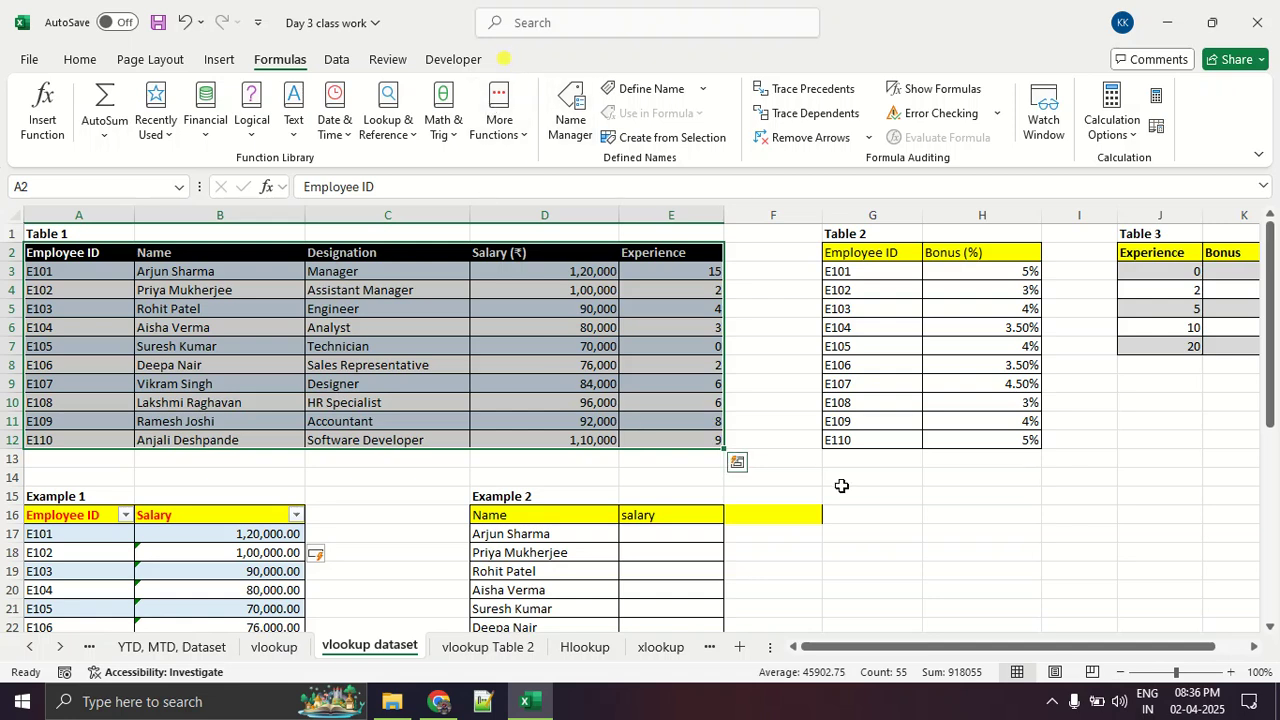
click(952, 516)
click(640, 385)
click(884, 533)
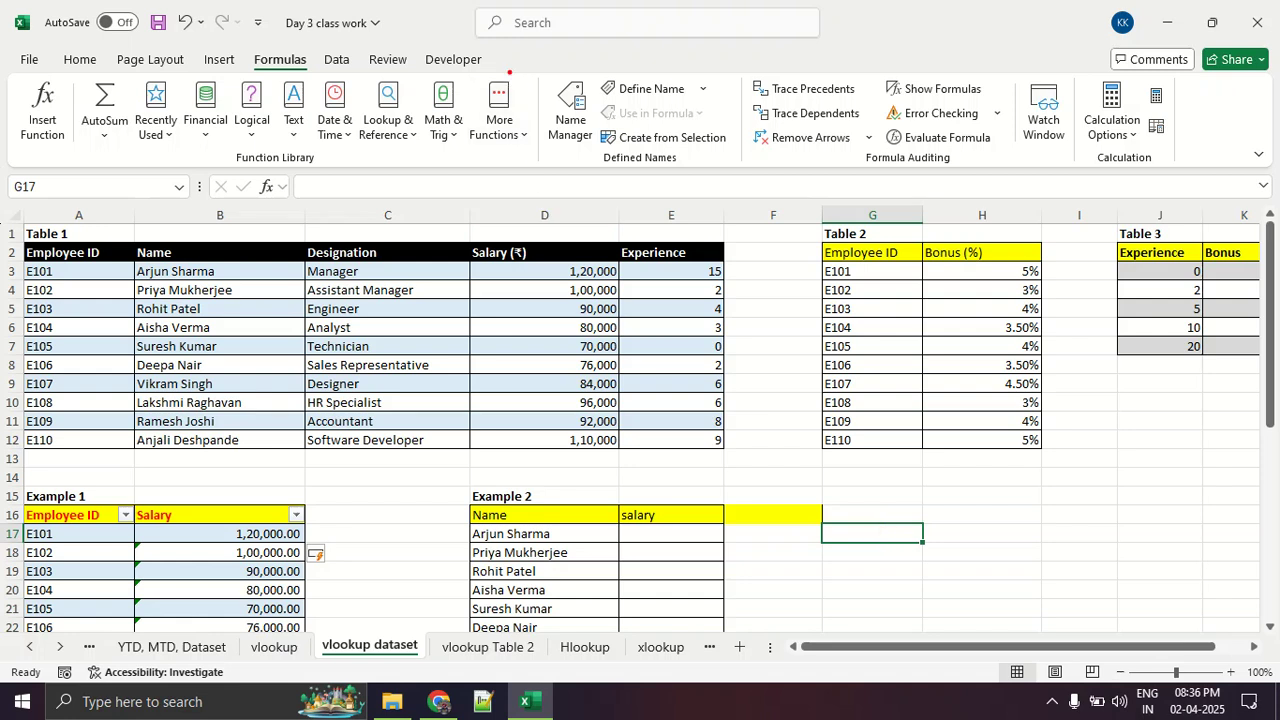
mouse_move(553, 41)
mouse_down()
mouse_move(478, 43)
mouse_move(580, 79)
mouse_move(616, 52)
mouse_move(542, 47)
mouse_move(614, 70)
mouse_up()
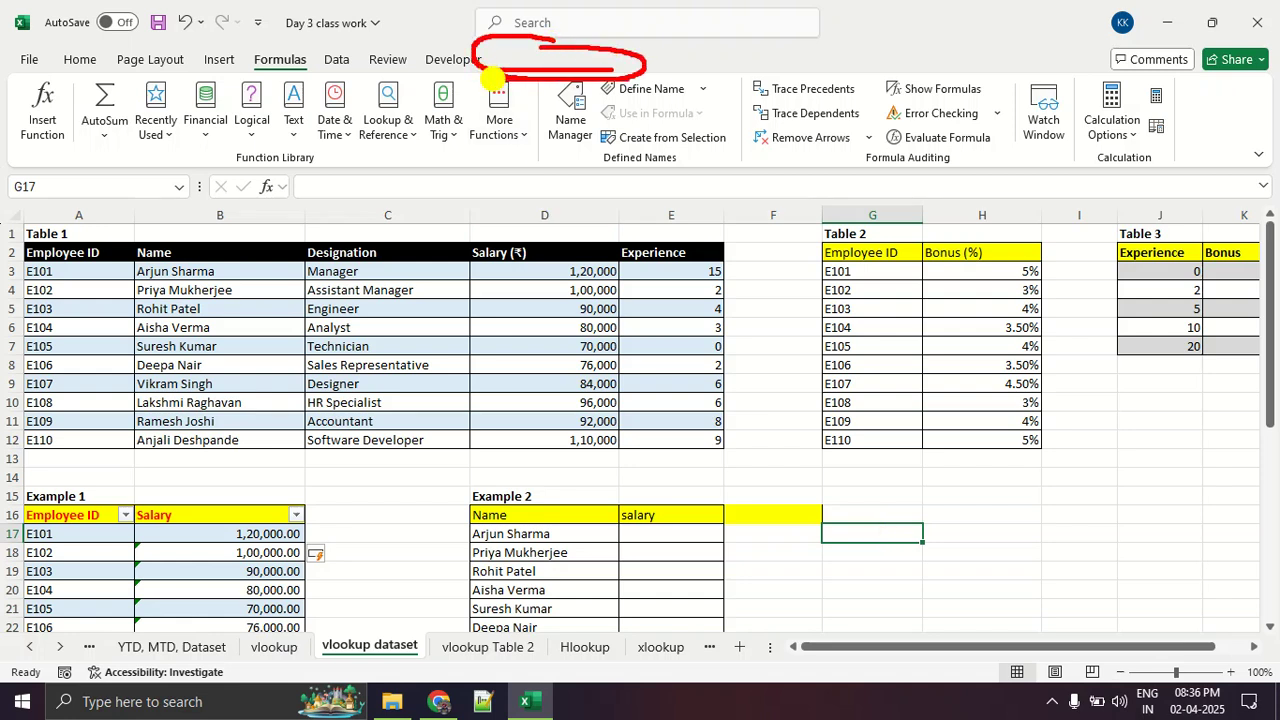
key(Escape)
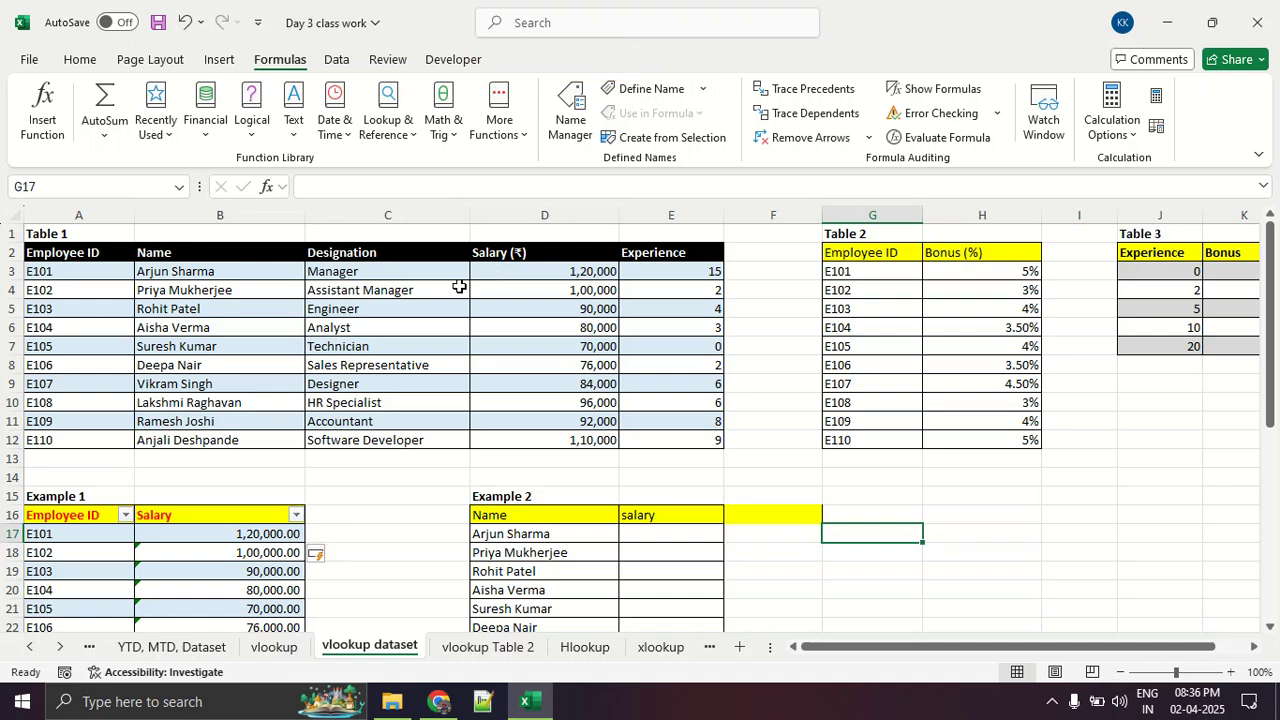
drag(94, 254, 639, 443)
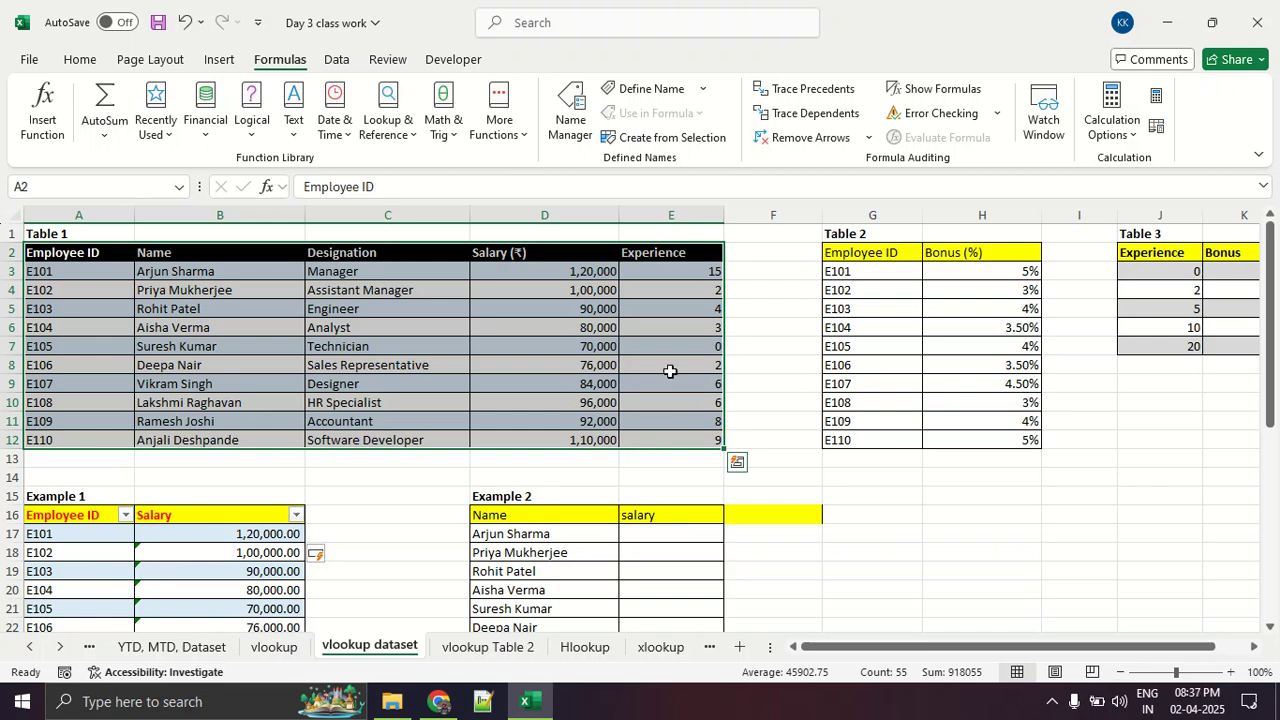
click(382, 513)
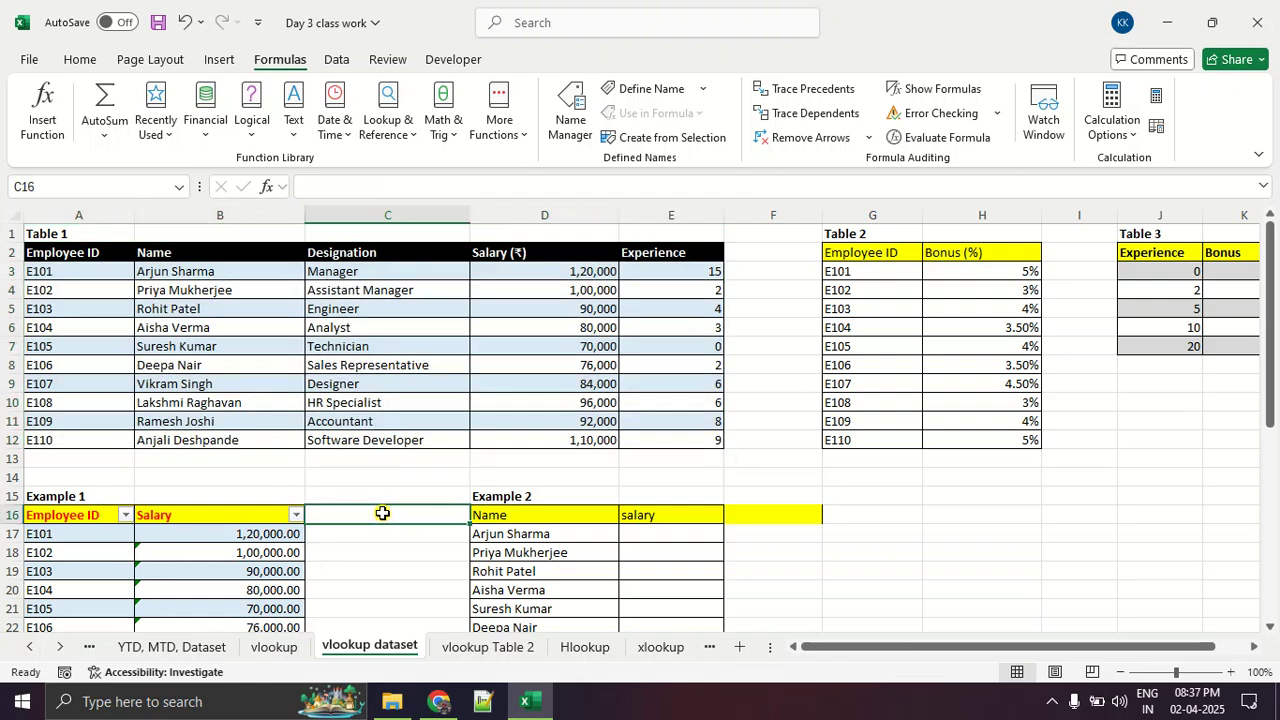
- Mark the Example 1 Salary heading and E108 row on screen, and select the matching Table 1 record A10:D10
scroll(380, 514, down, 3)
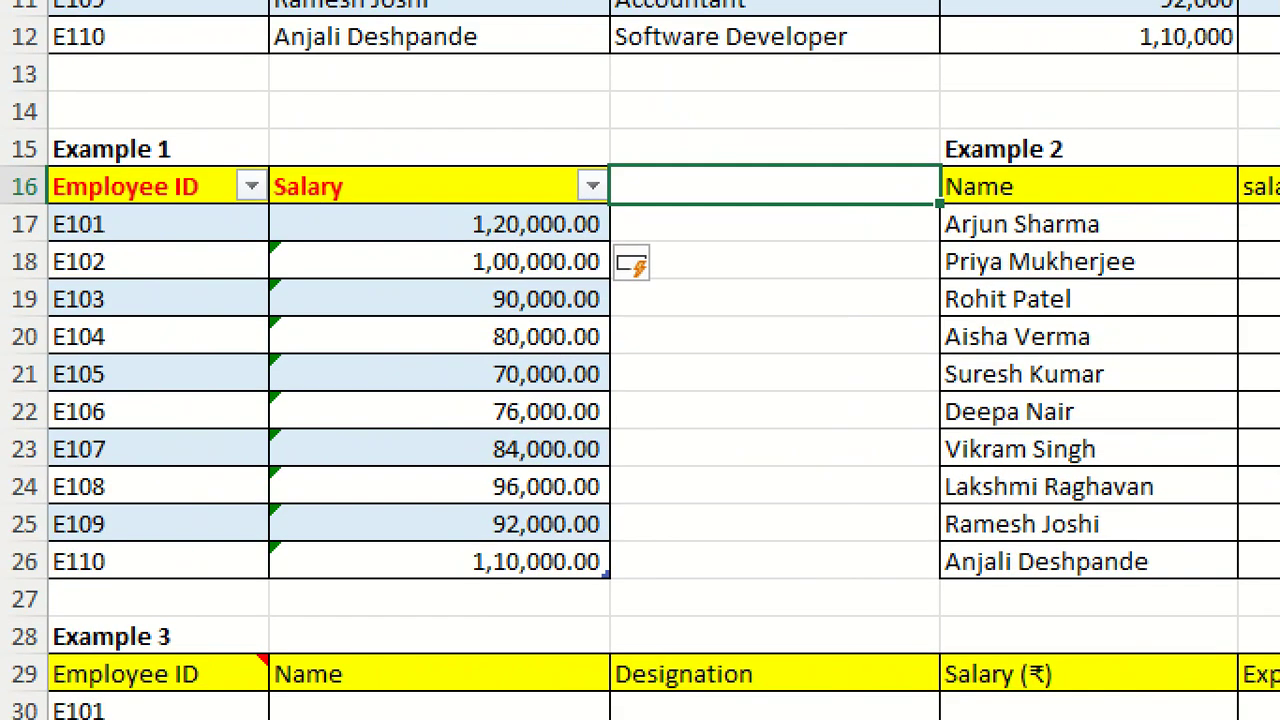
mouse_move(590, 190)
mouse_down()
mouse_move(235, 172)
mouse_move(8, 432)
mouse_move(588, 628)
mouse_move(708, 270)
mouse_move(594, 204)
mouse_up()
drag(48, 508, 668, 509)
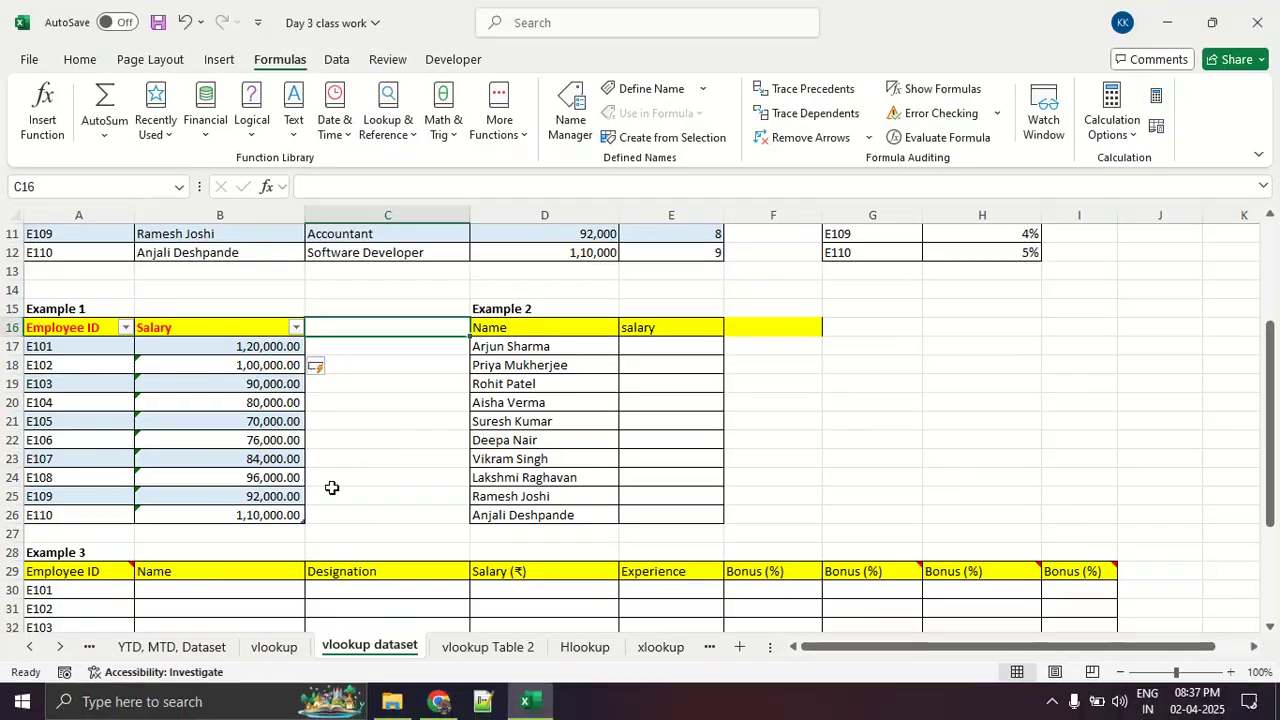
scroll(331, 489, up, 4)
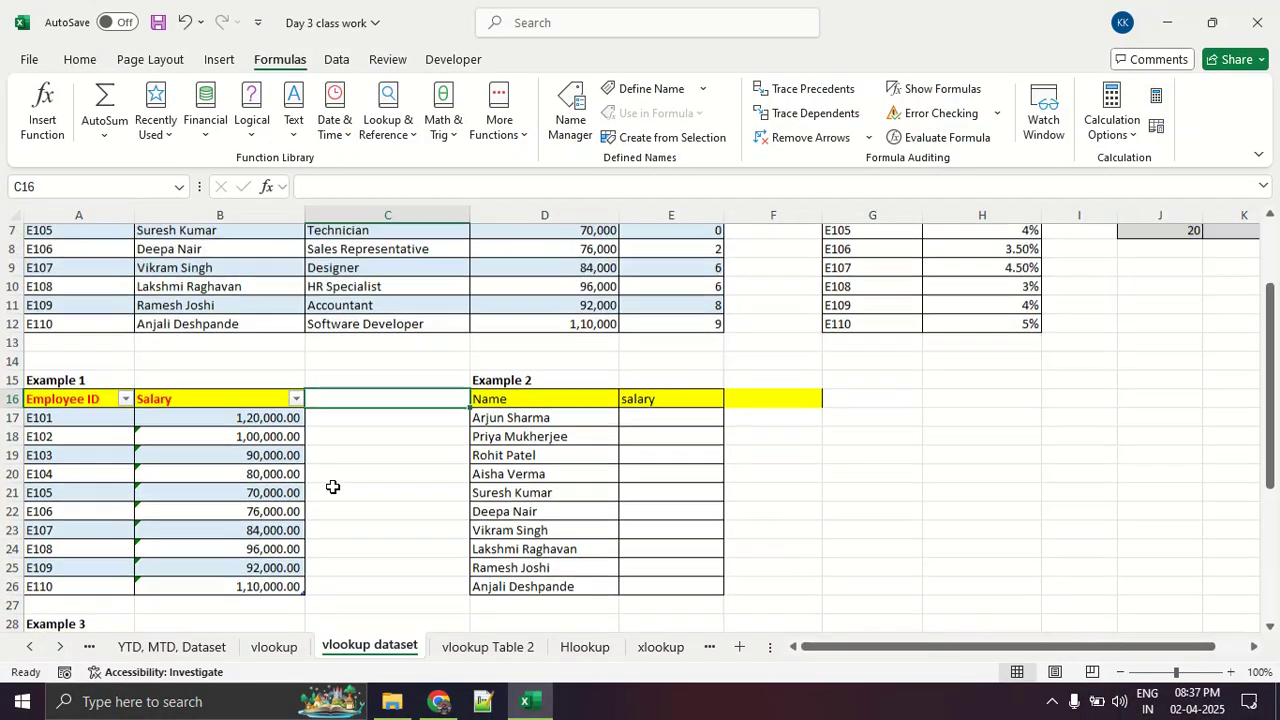
drag(102, 402, 578, 402)
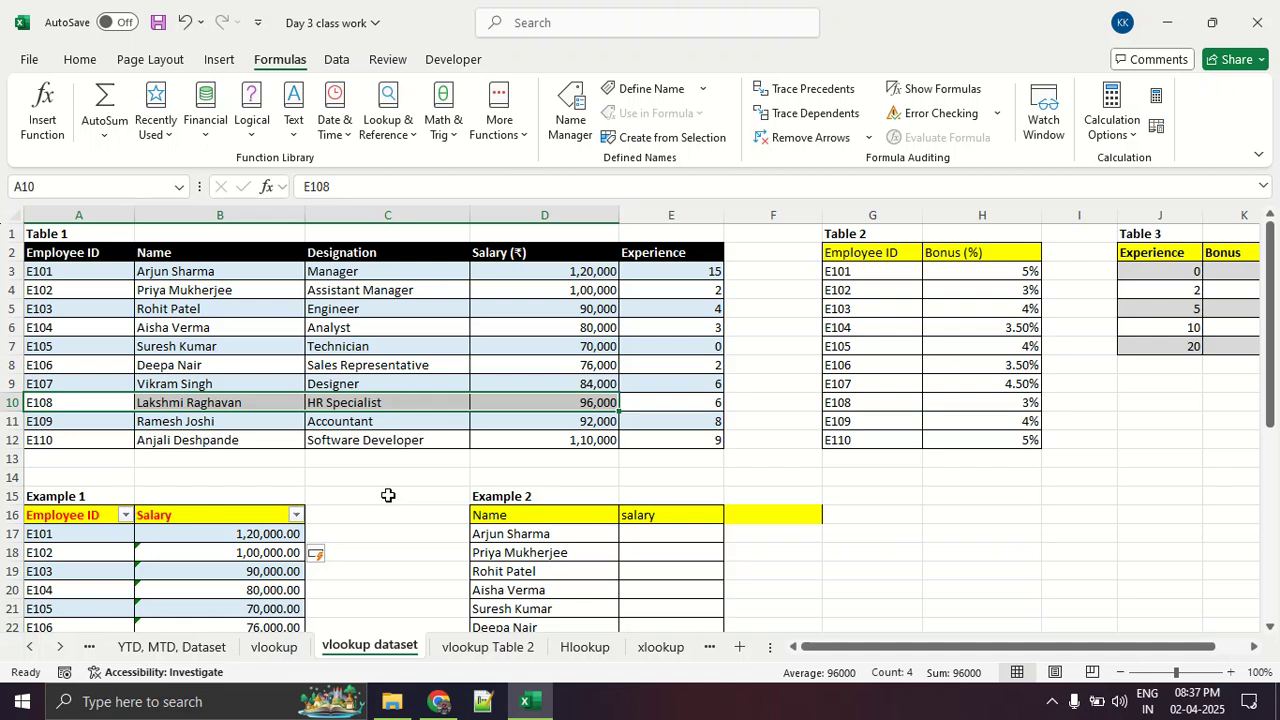
- Draw a red line along the green error markers of the Example 1 Salary column, and clear the drawing
scroll(388, 495, down, 3)
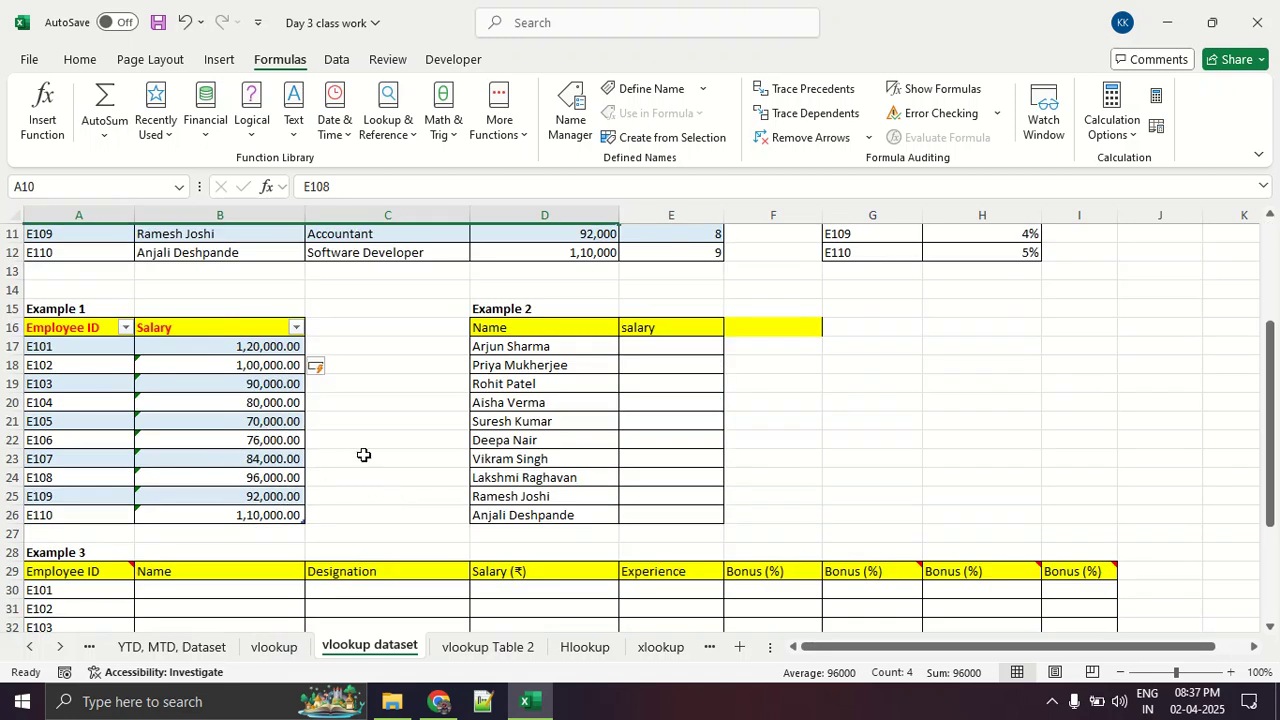
click(375, 477)
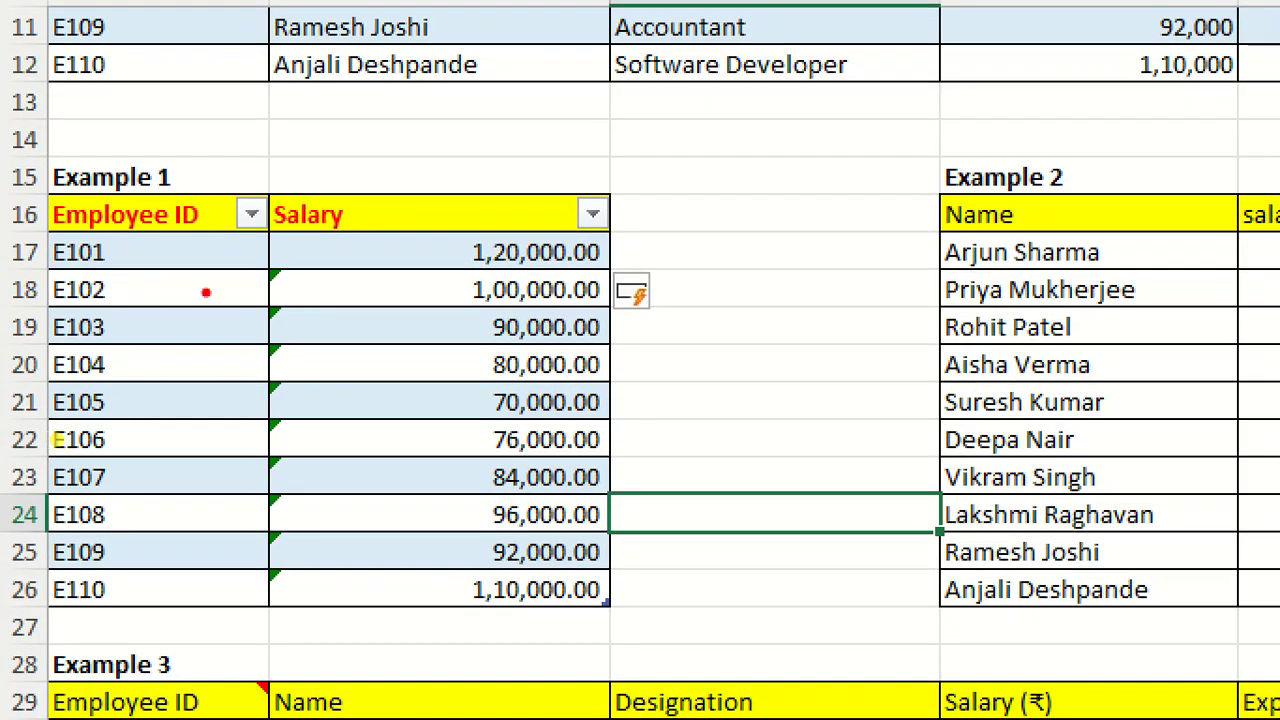
mouse_move(297, 253)
mouse_down()
mouse_move(263, 252)
mouse_move(220, 406)
mouse_move(244, 592)
mouse_move(335, 540)
mouse_move(362, 322)
mouse_move(311, 246)
mouse_move(293, 604)
mouse_up()
key(Escape)
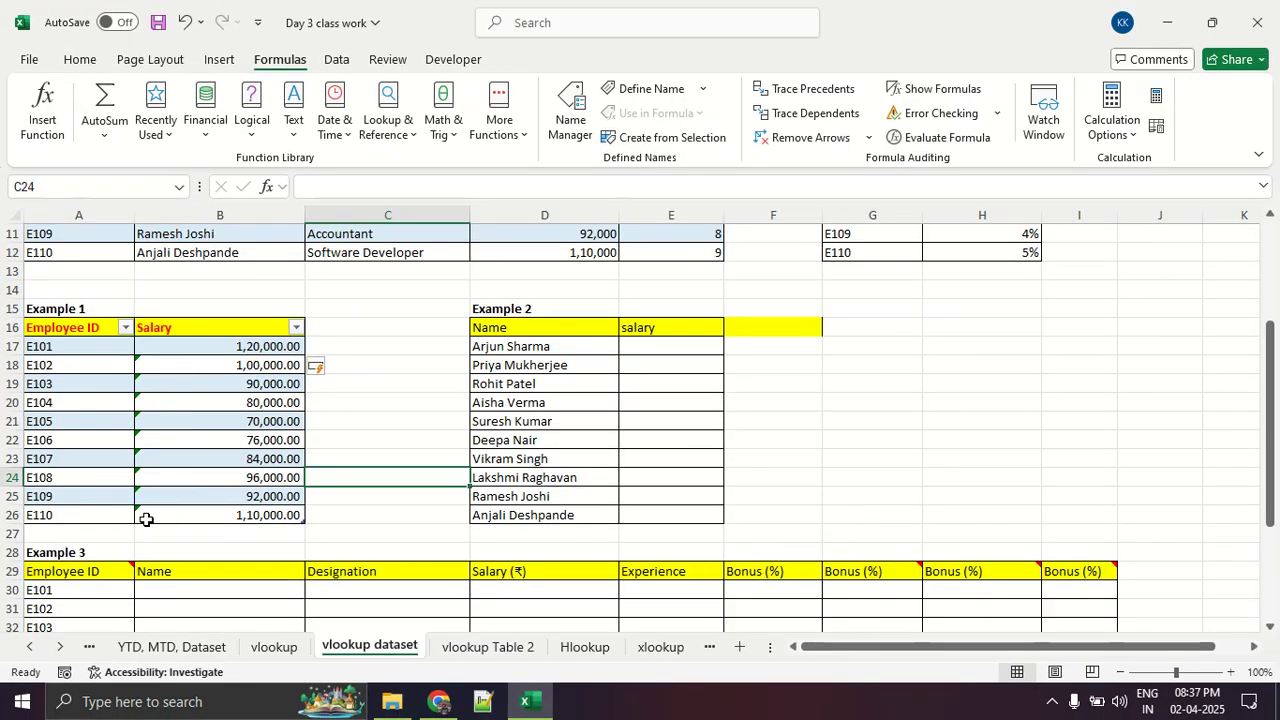
- Inspect the VLOOKUP formulas in Salary cells B24 and B22, and switch to Google Meet in Chrome
click(154, 473)
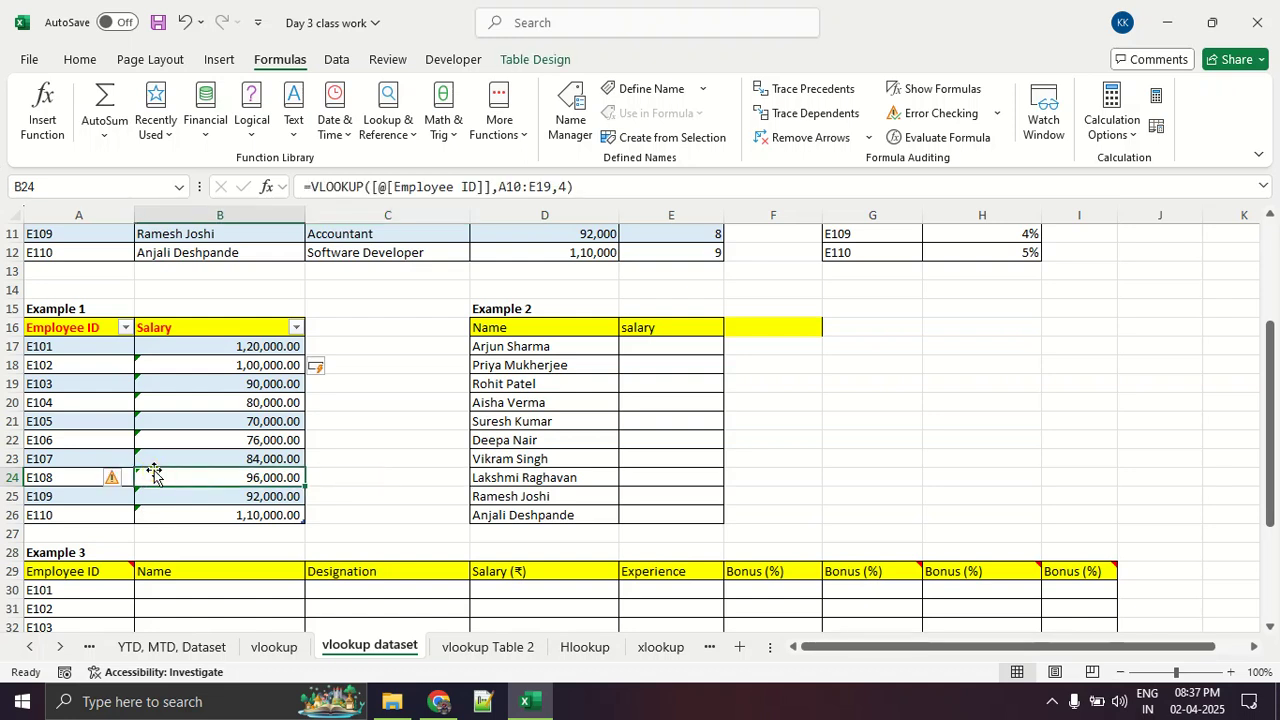
click(163, 443)
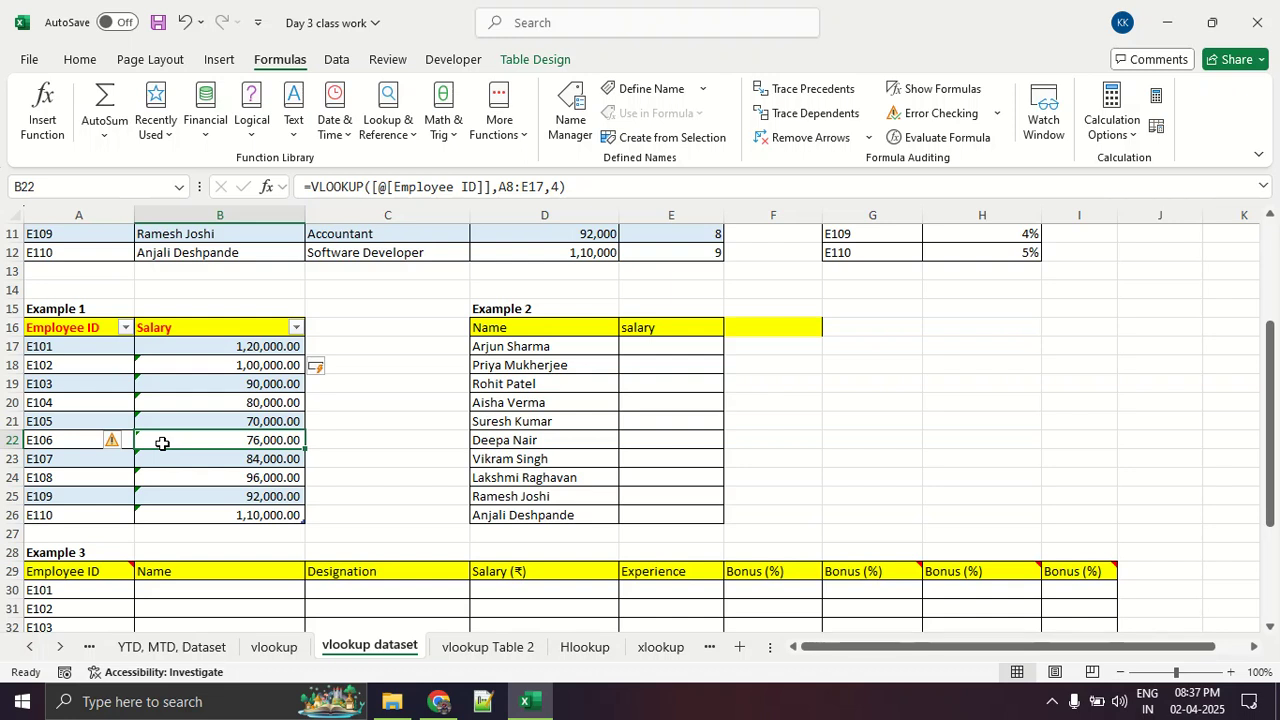
click(436, 702)
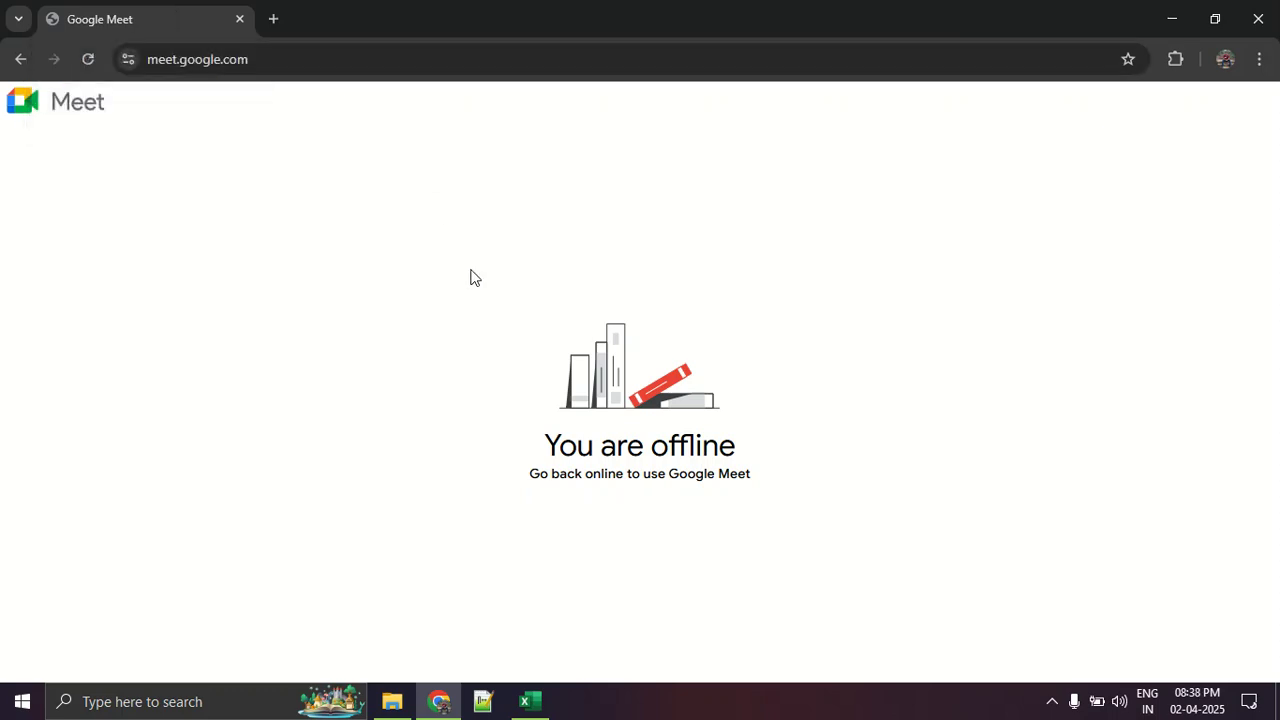
click(390, 701)
click(380, 591)
click(440, 701)
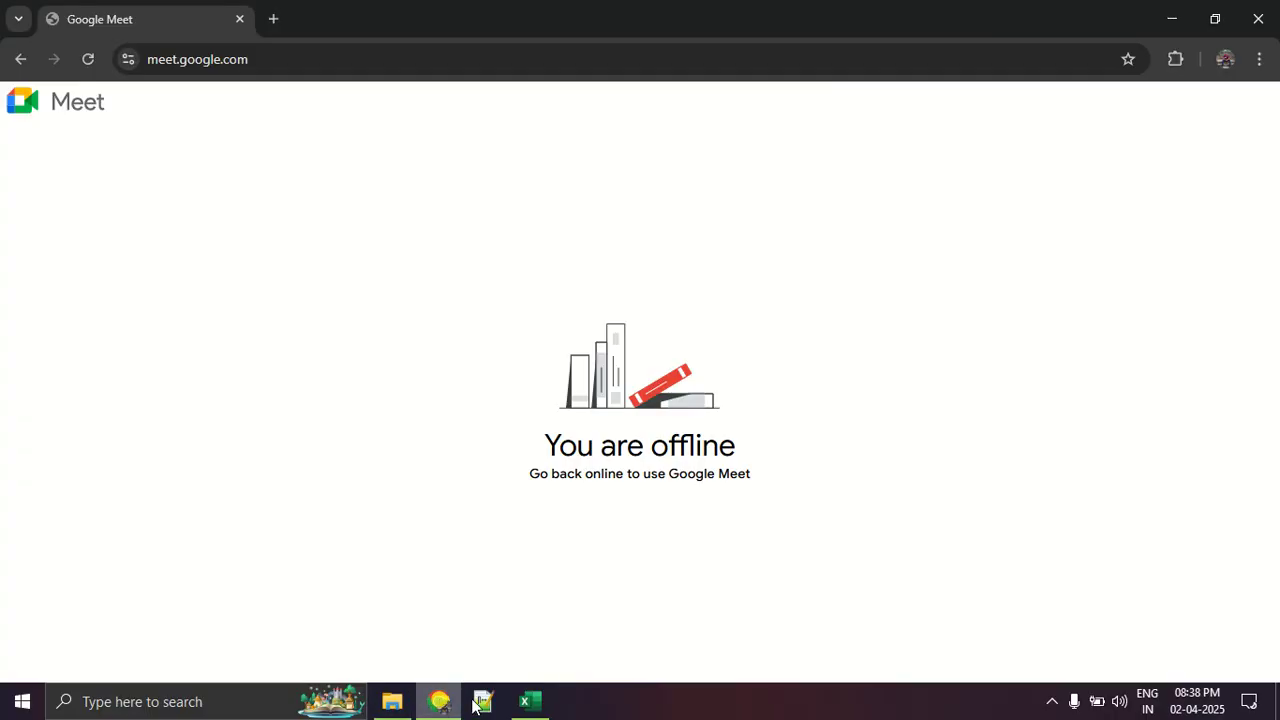
click(531, 701)
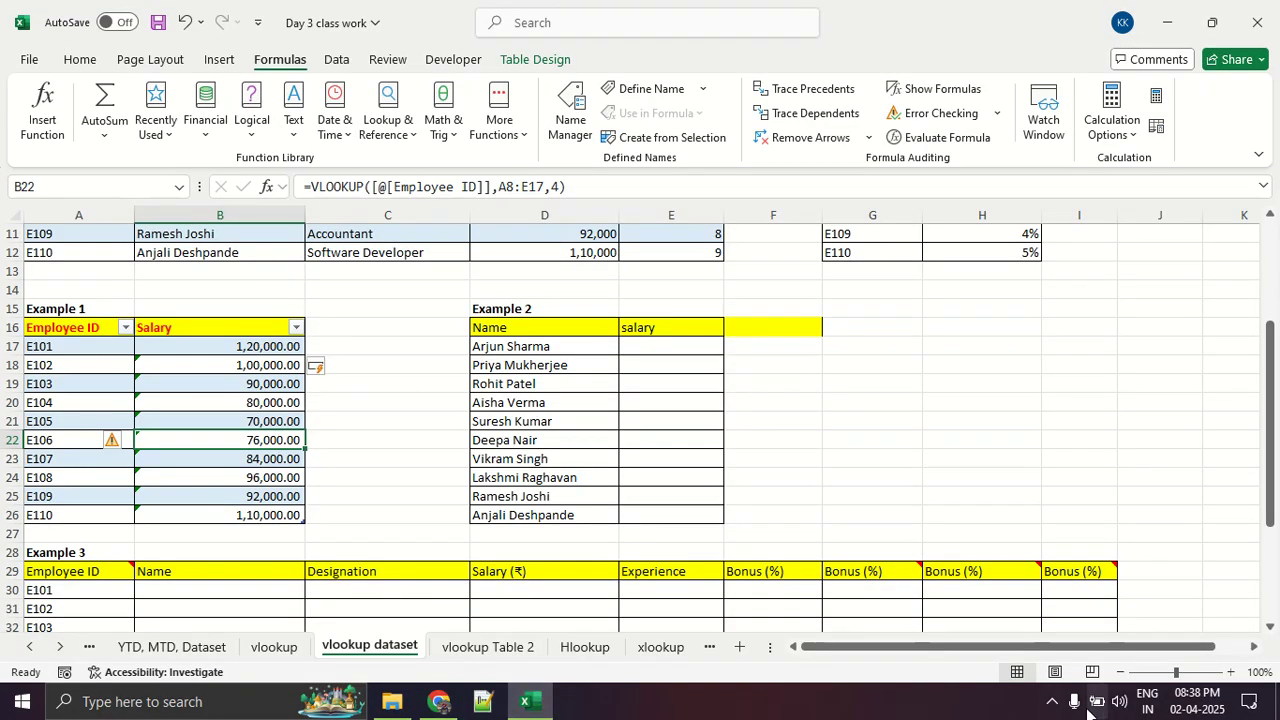
click(1051, 701)
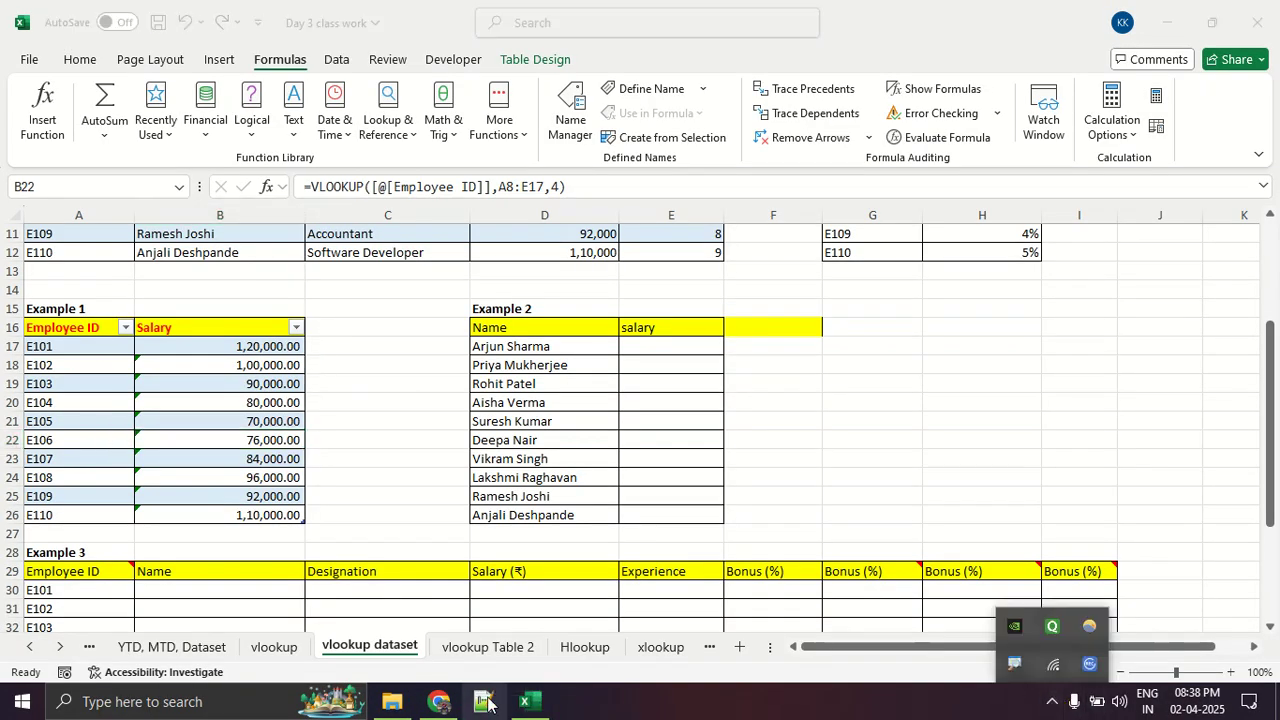
- Switch to Chrome, reload the Google Meet page, and open the bookmarked meeting link in a new tab
click(440, 701)
click(84, 59)
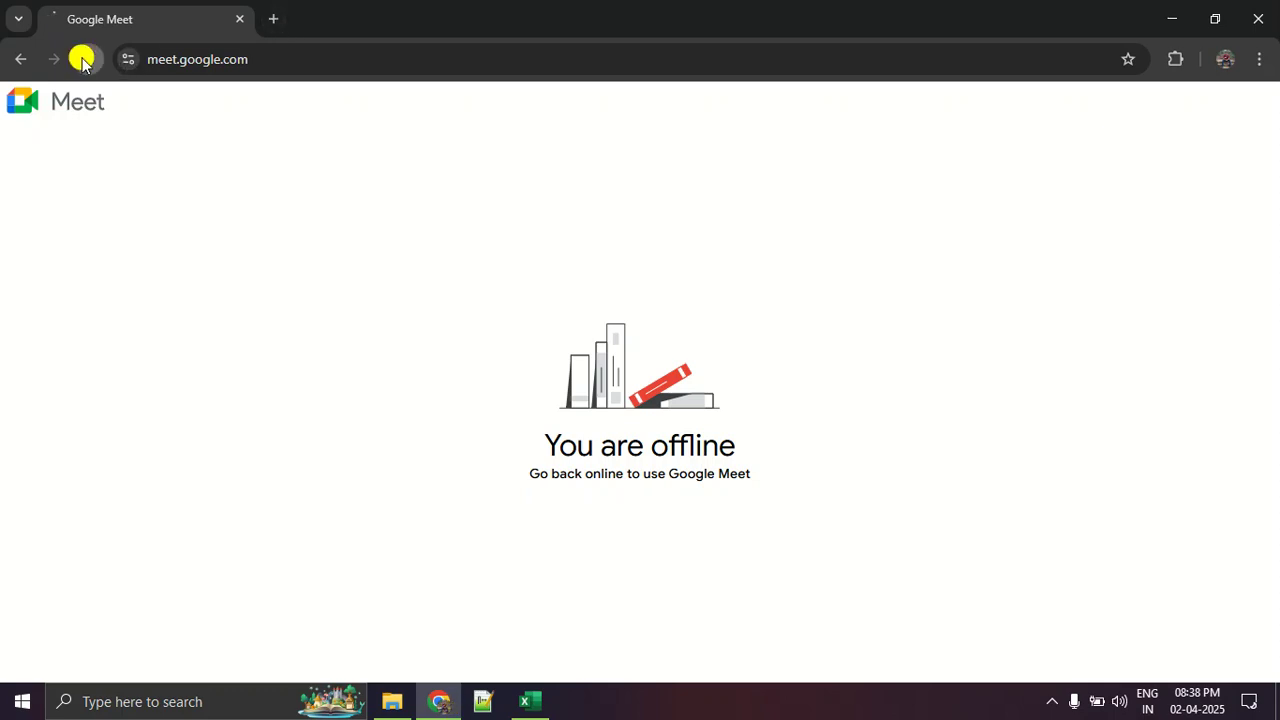
click(273, 19)
click(209, 95)
click(211, 140)
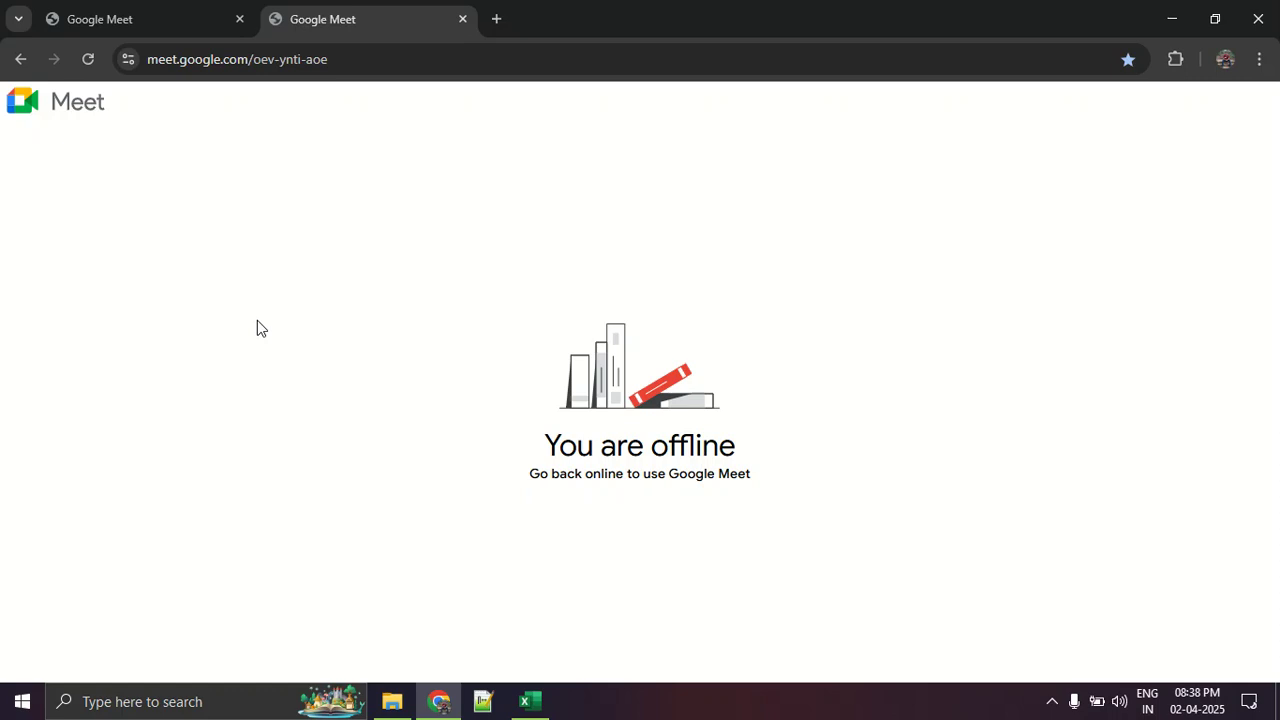
- Connect the computer to the OnePlus phone hotspot in the available Wi-Fi networks
click(1249, 705)
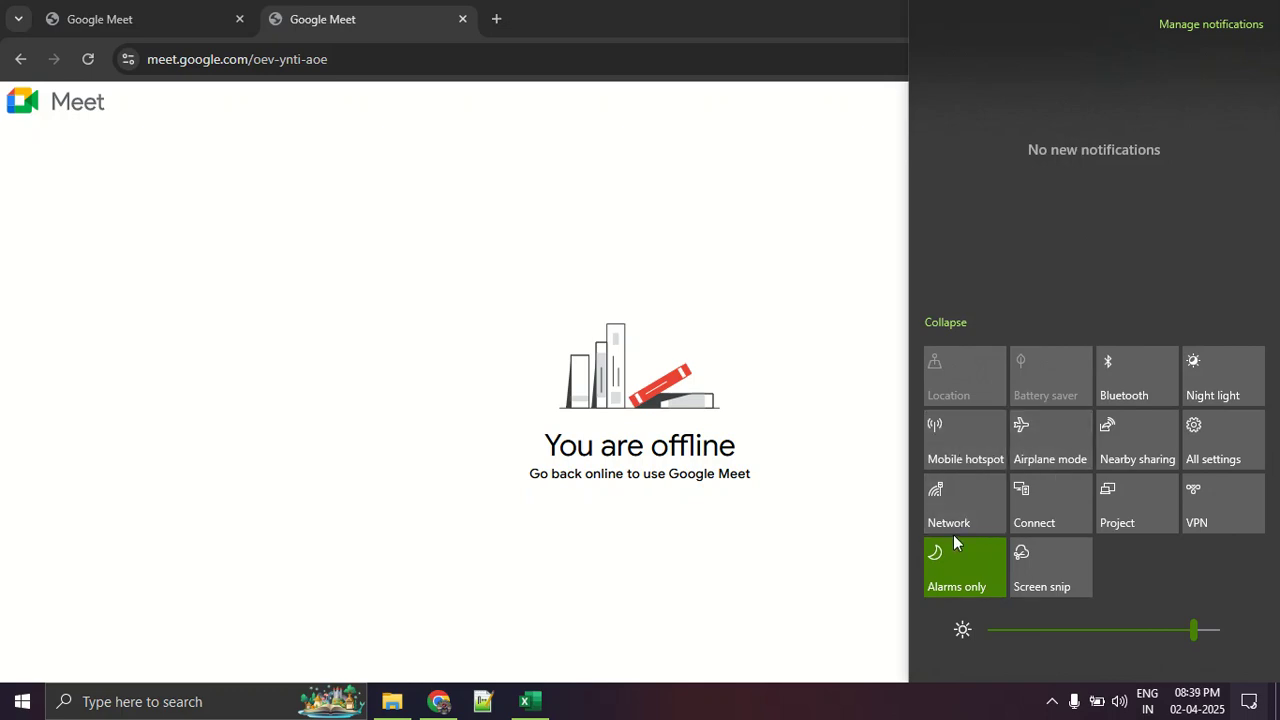
click(1051, 701)
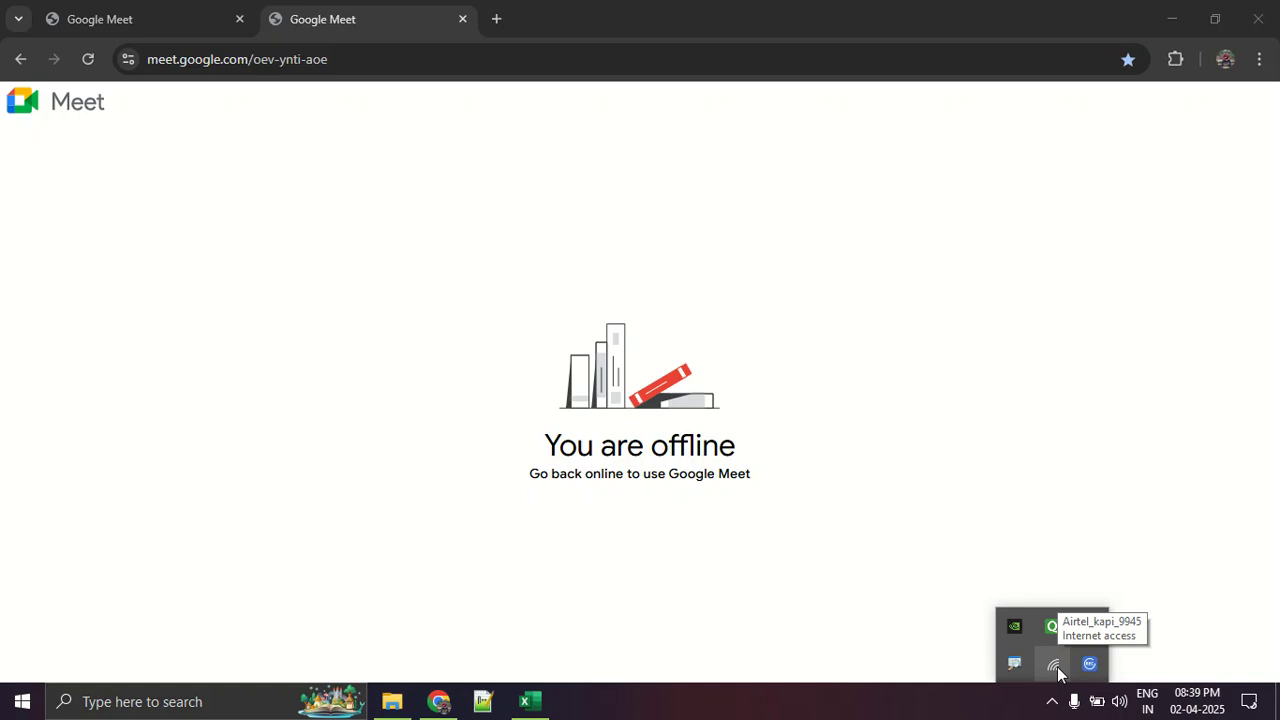
click(1057, 667)
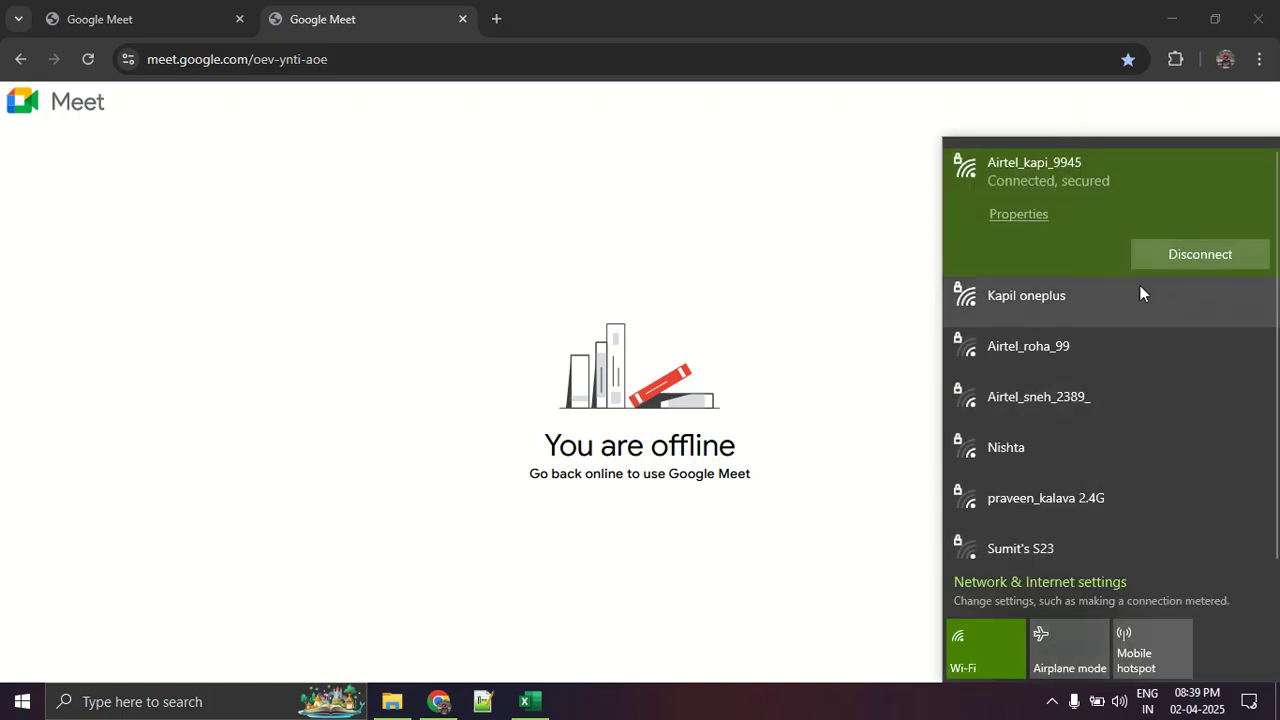
click(1139, 290)
click(1151, 304)
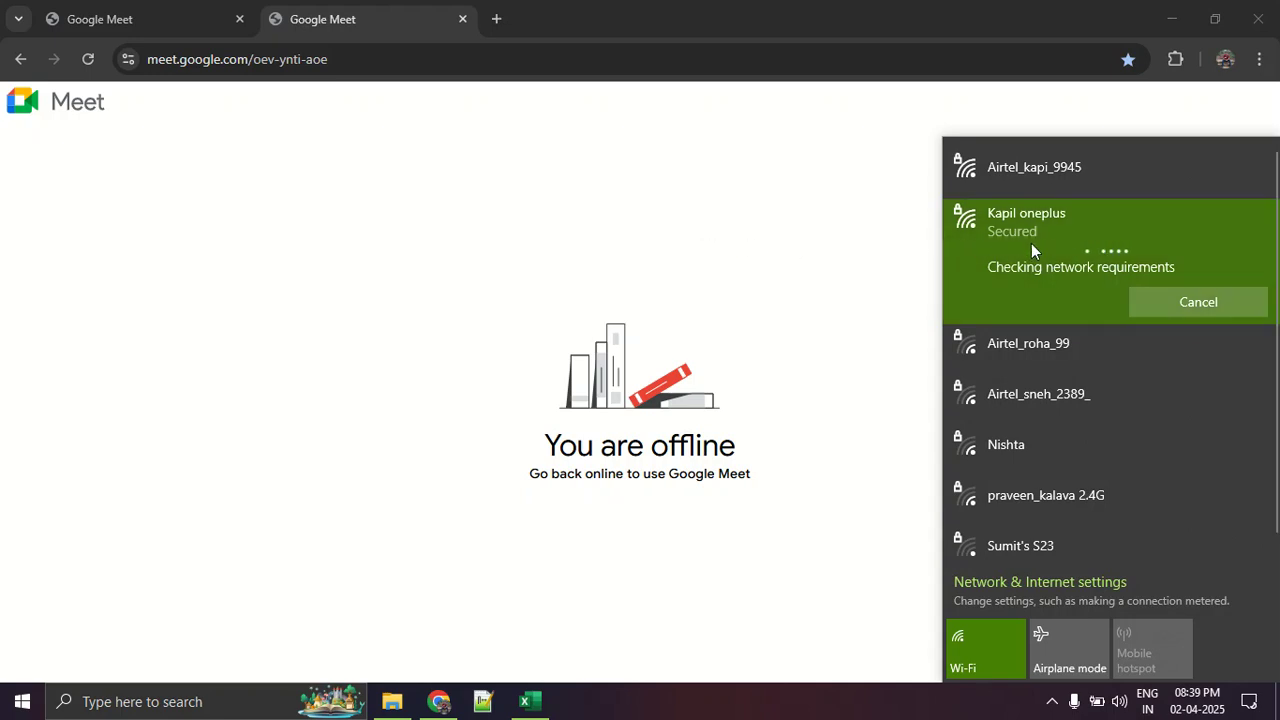
click(1157, 290)
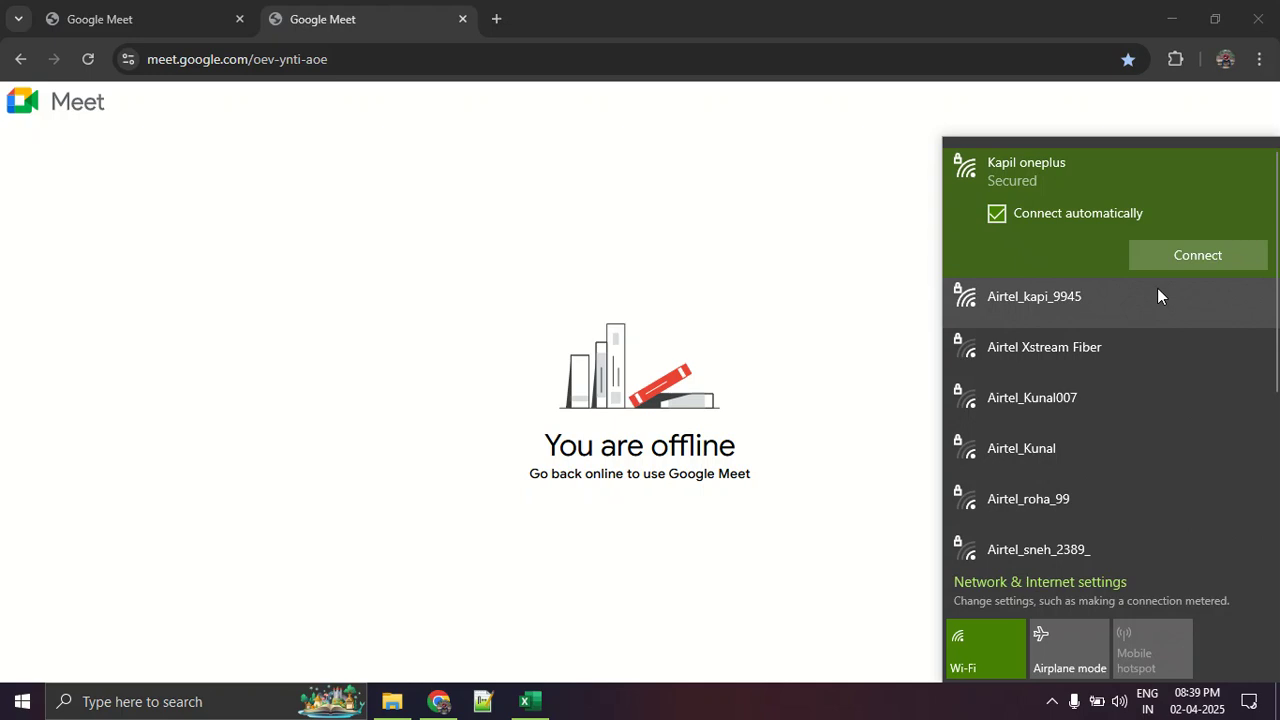
click(1156, 258)
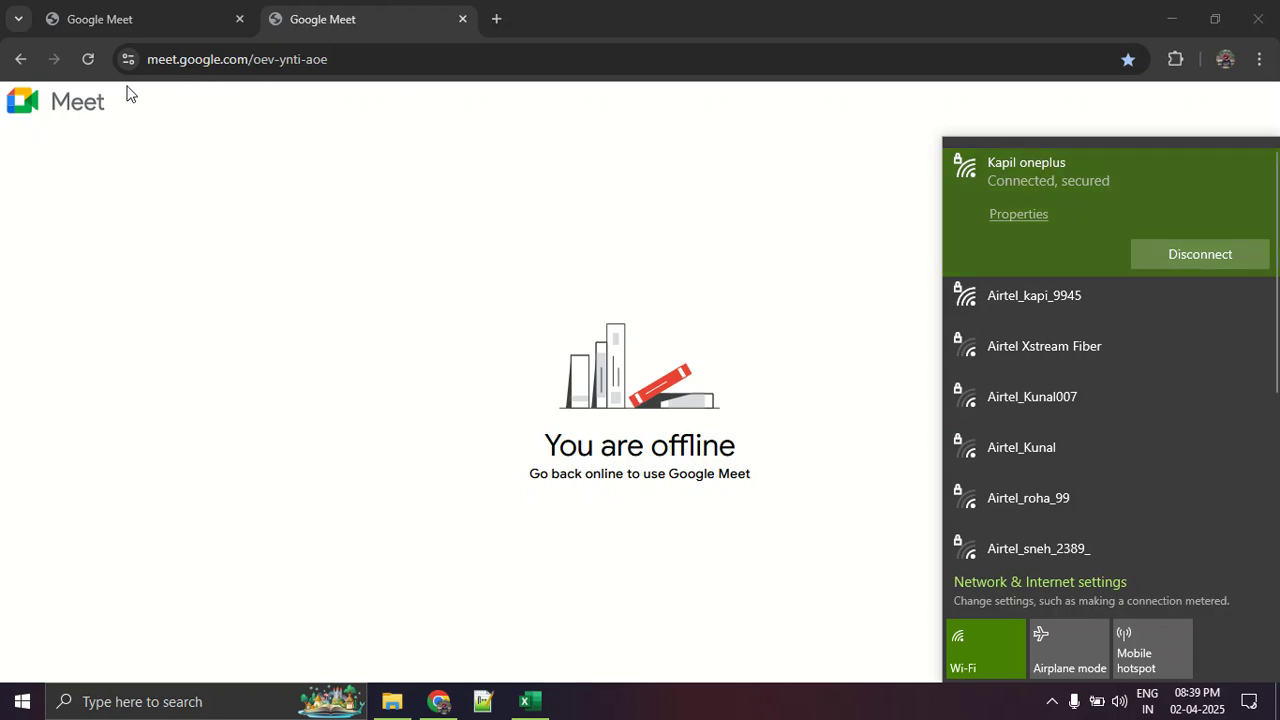
- Reload the meeting page and join with the camera off, and check the participant list
click(89, 61)
click(88, 60)
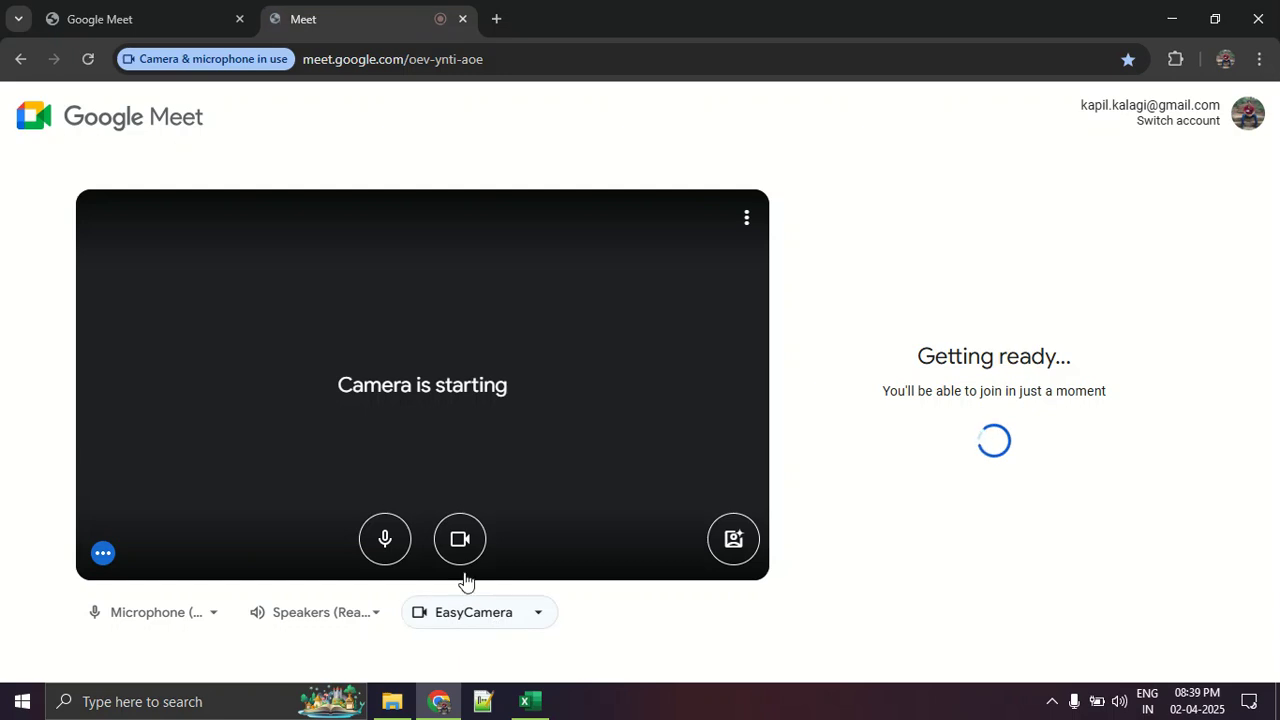
click(459, 543)
click(993, 446)
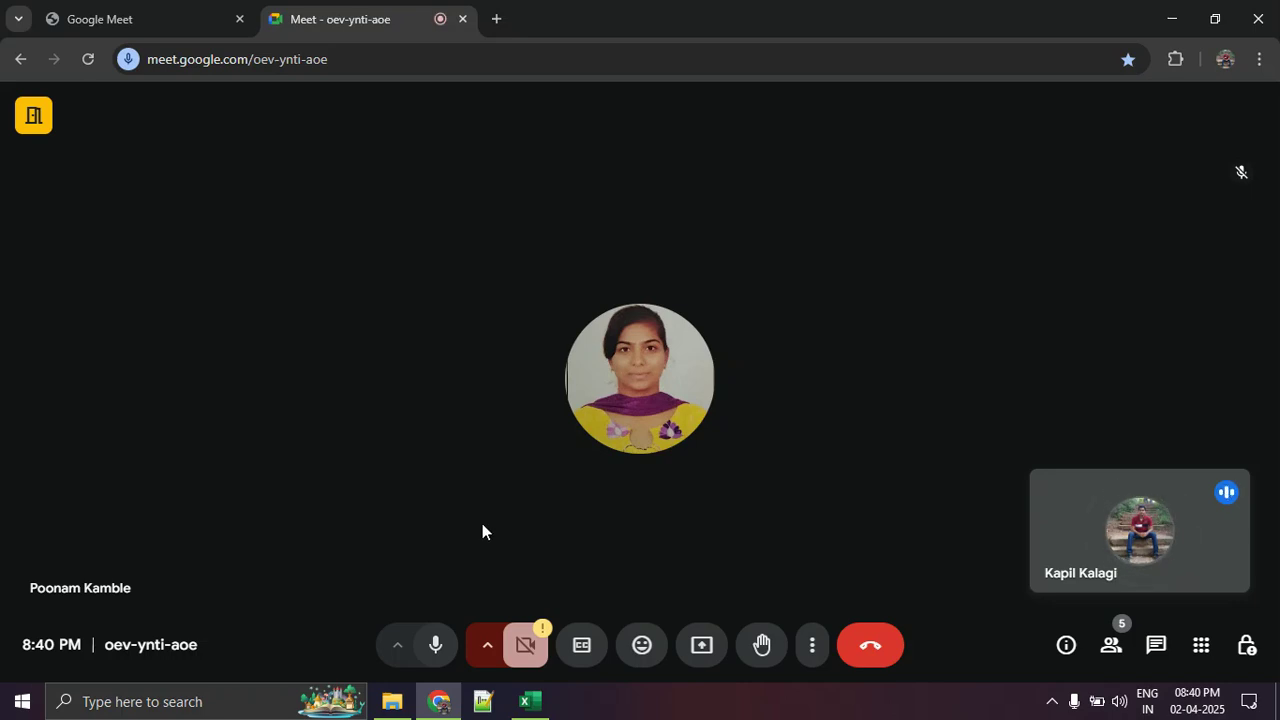
click(1118, 648)
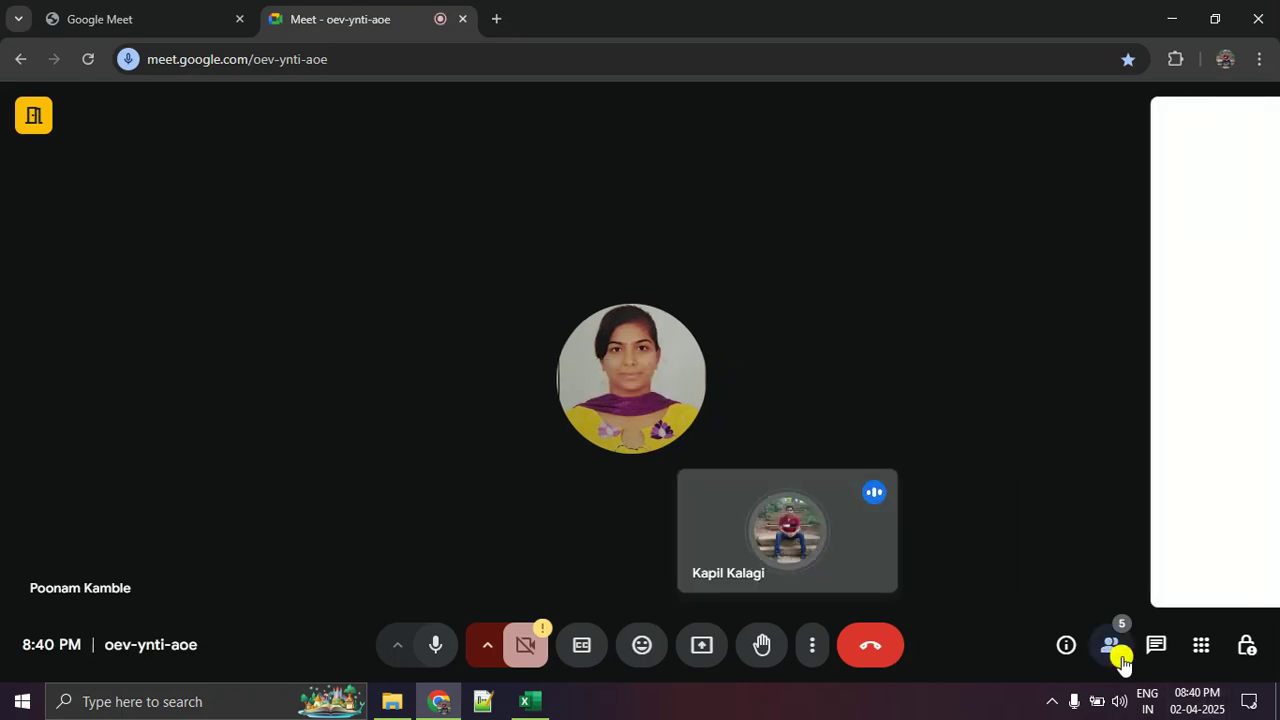
click(1112, 648)
- Switch to Excel and select the Table 1 records in A3:E12
click(530, 701)
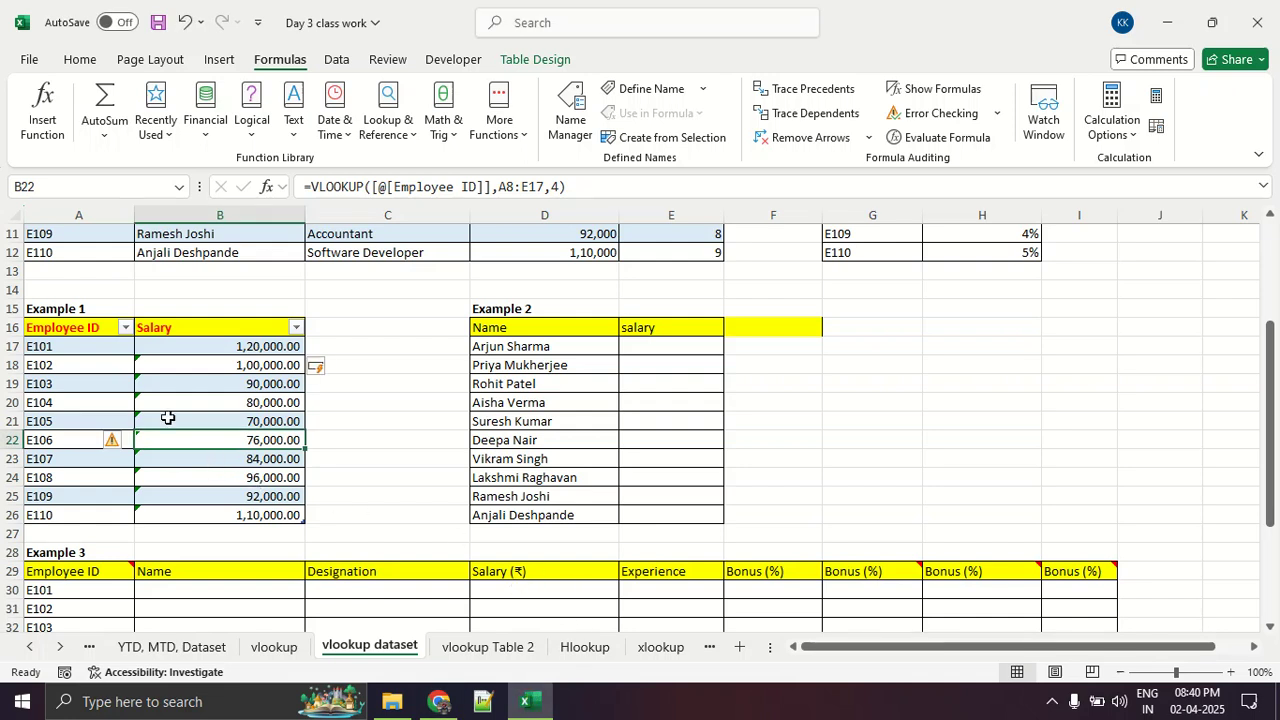
scroll(203, 393, up, 4)
drag(60, 271, 667, 433)
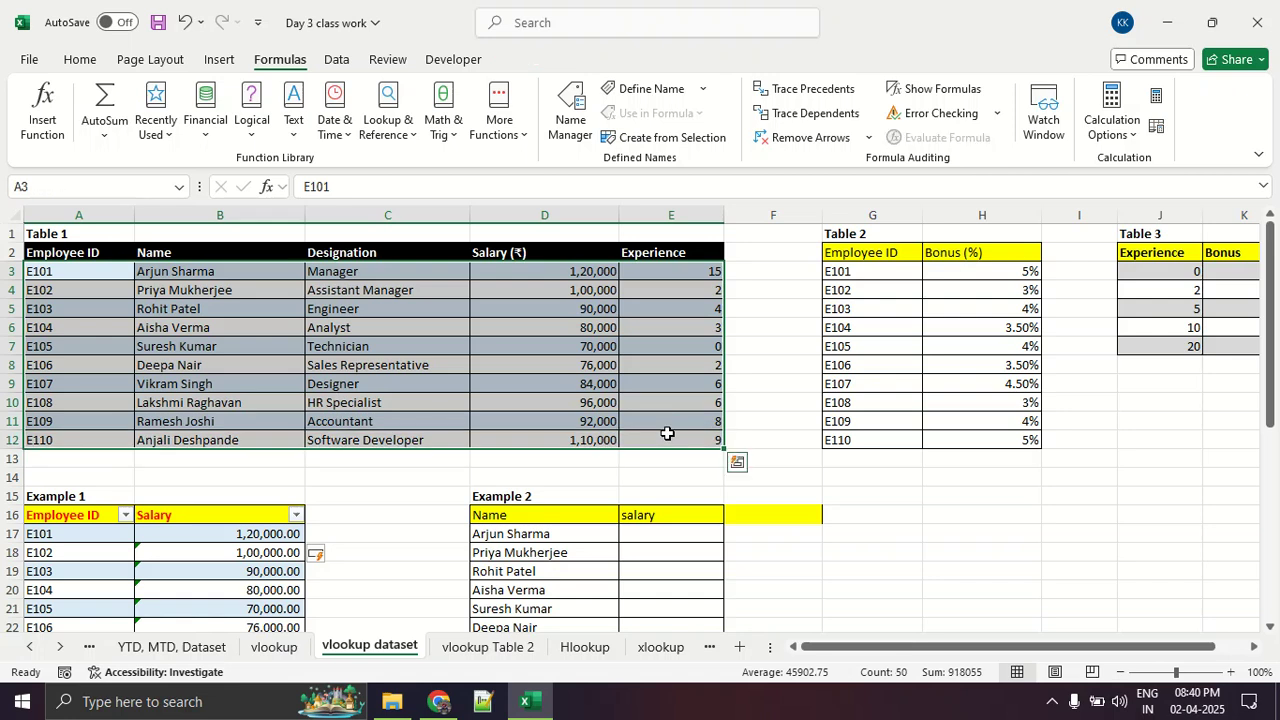
- Switch to Google Meet, review the full list of meeting contributors, and adjust the system volume
click(438, 701)
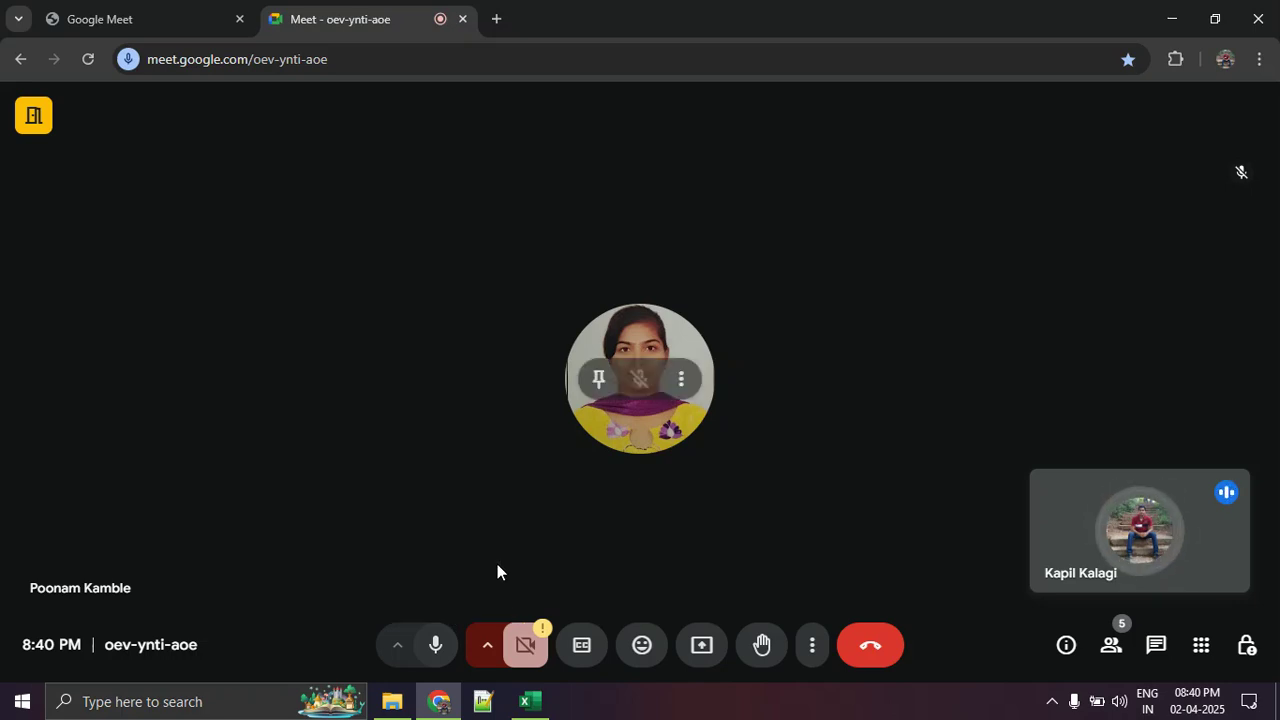
click(1110, 645)
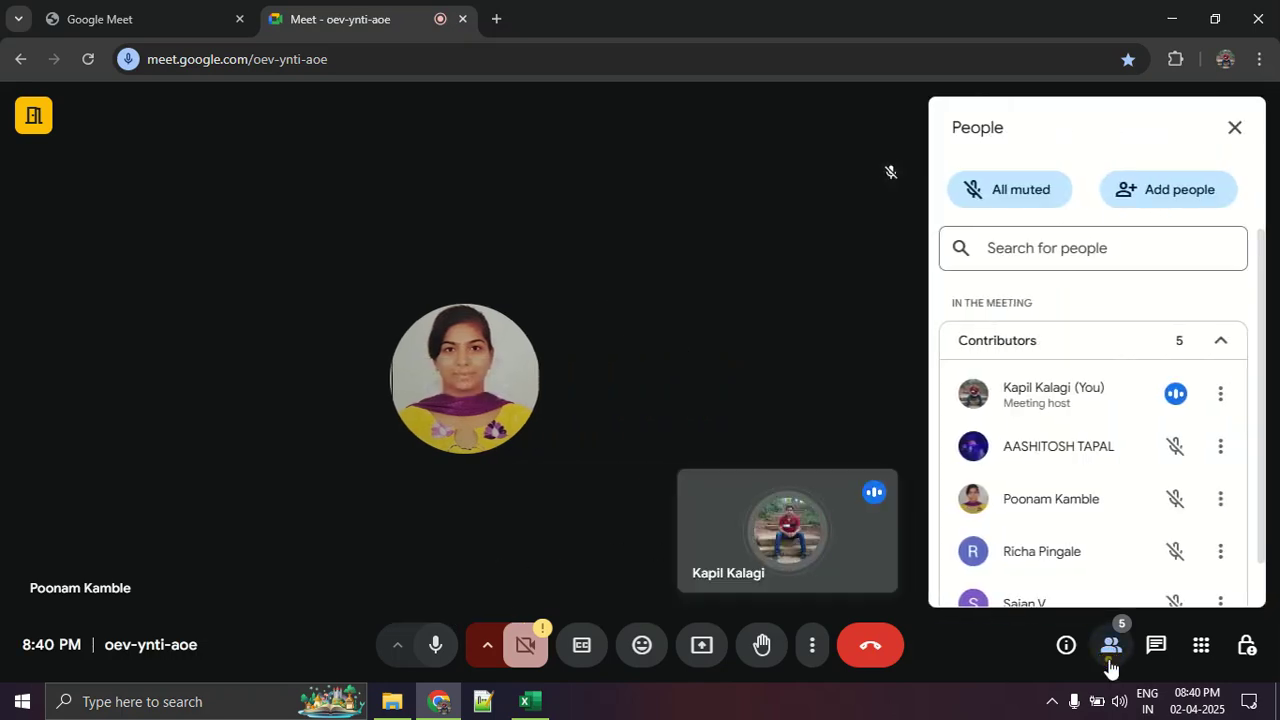
scroll(1091, 601, down, 1)
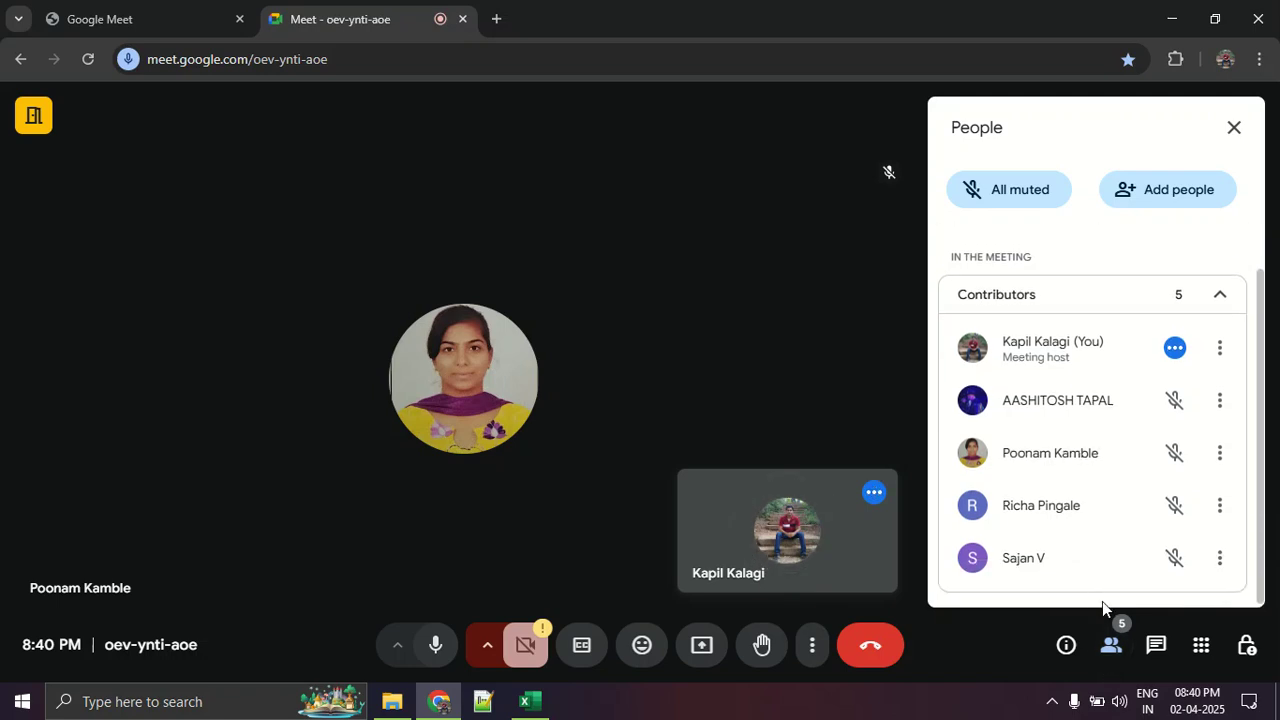
click(1112, 648)
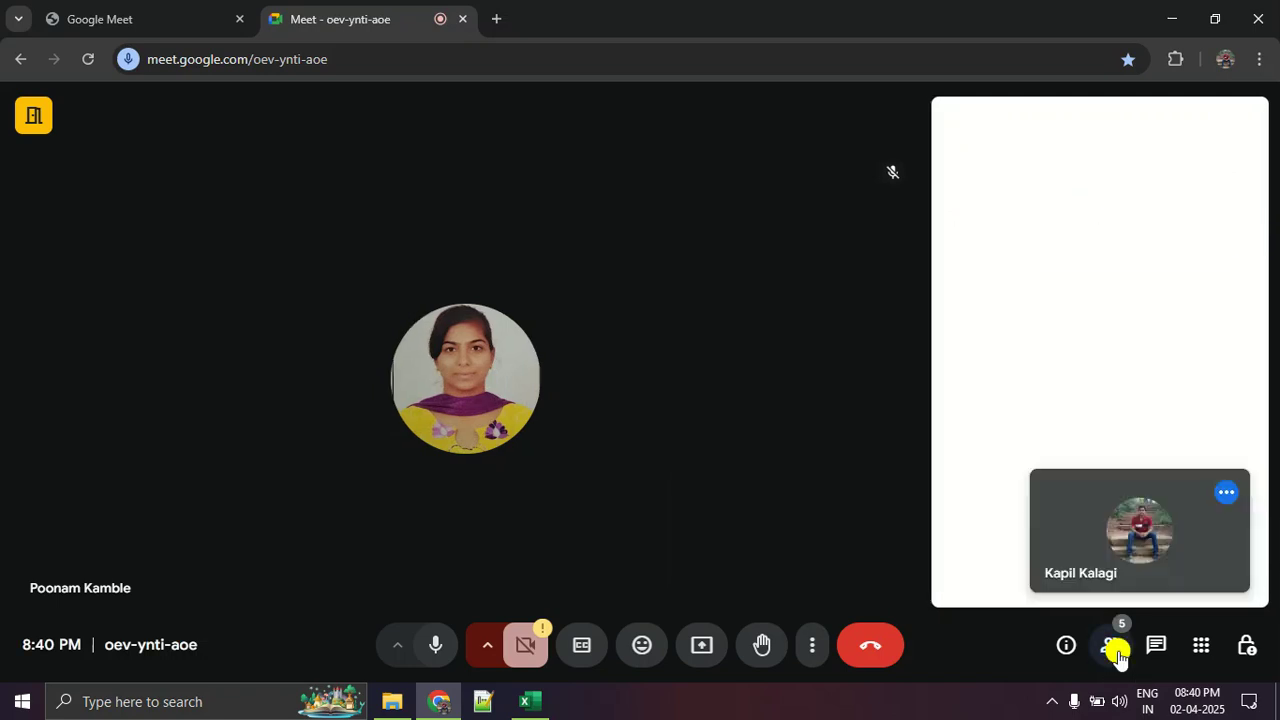
key(XF86AudioRaiseVolume)
key(XF86AudioRaiseVolume)
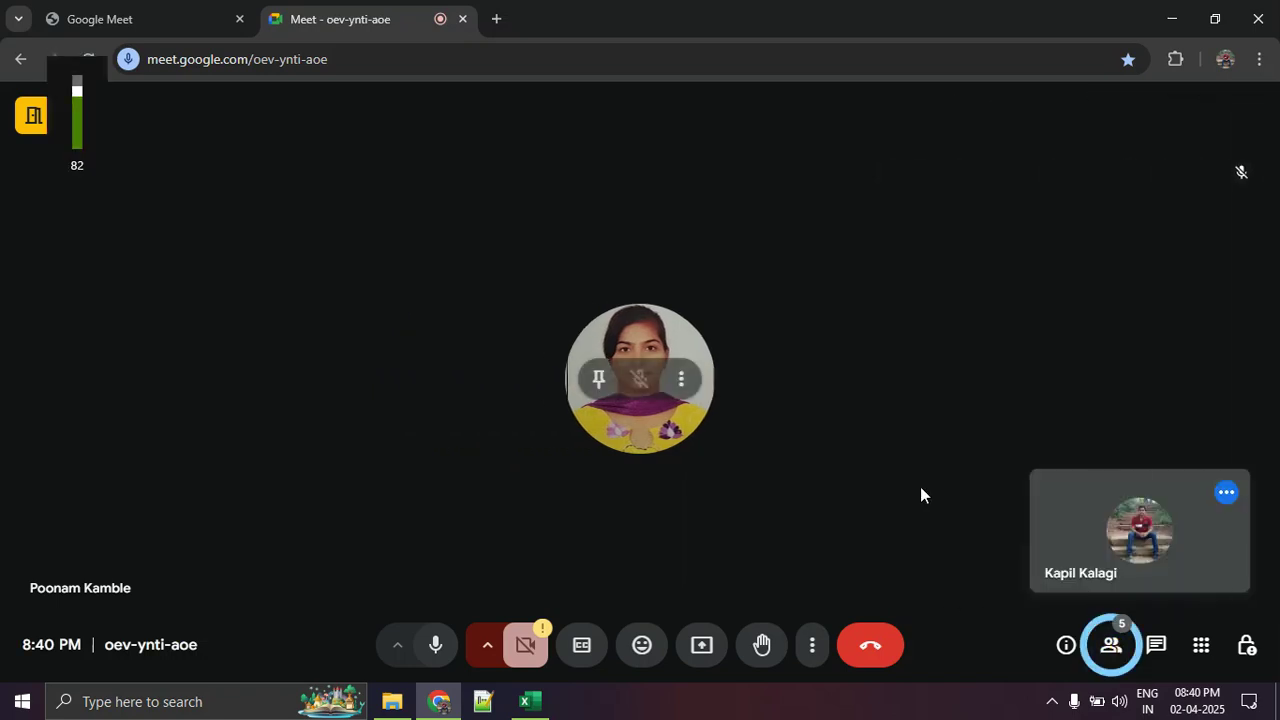
key(XF86AudioLowerVolume)
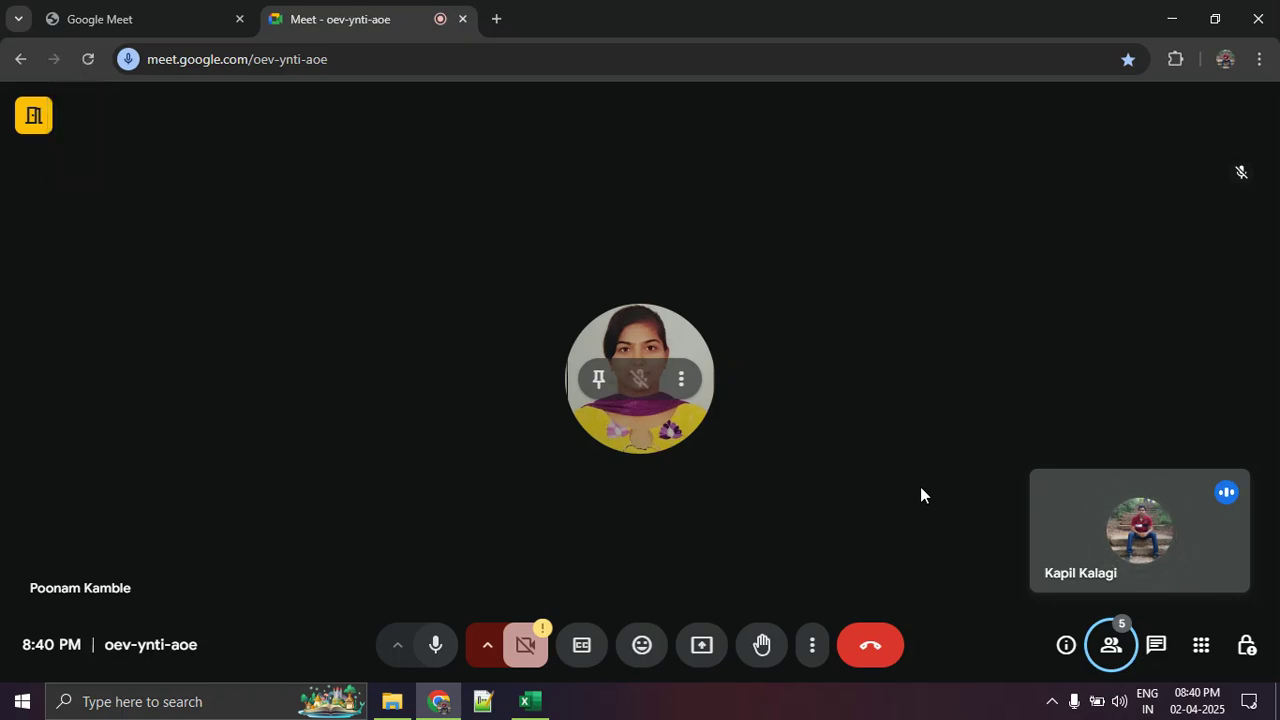
- Return to Excel, highlight the Table 1 data A3:E12 again, and leave cell C6 selected
key(alt+Tab)
click(435, 479)
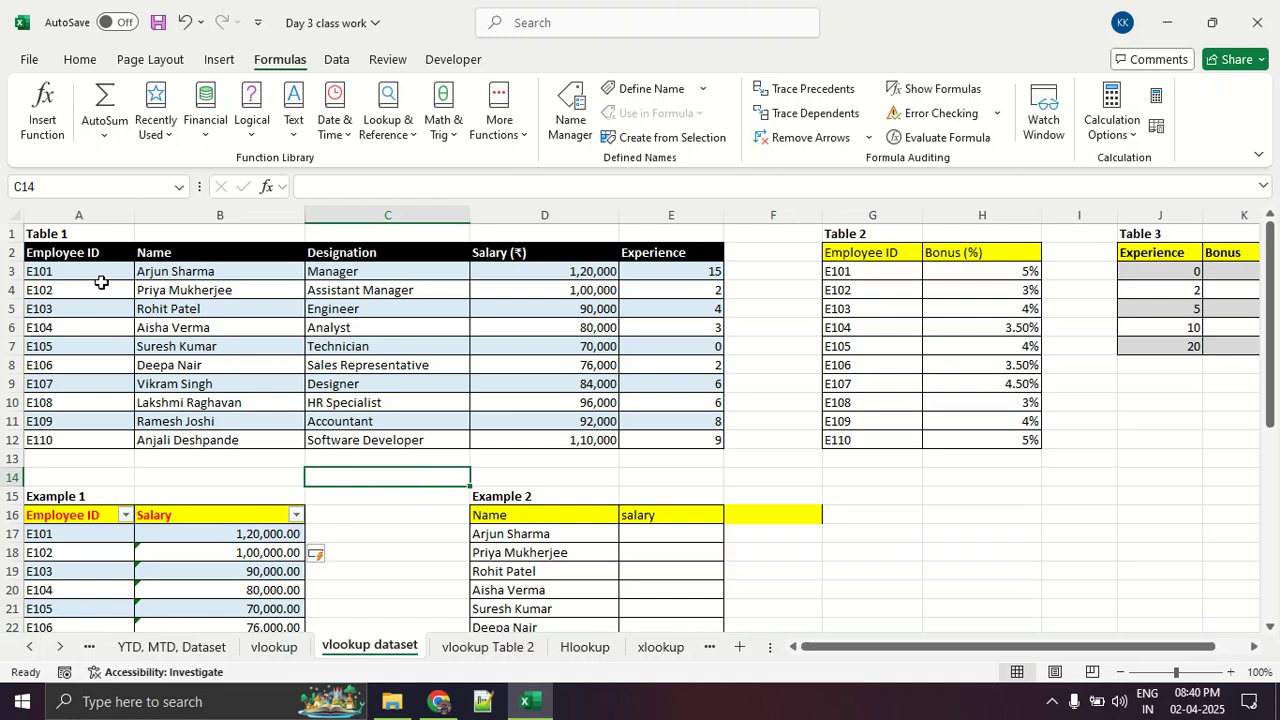
drag(101, 272, 676, 437)
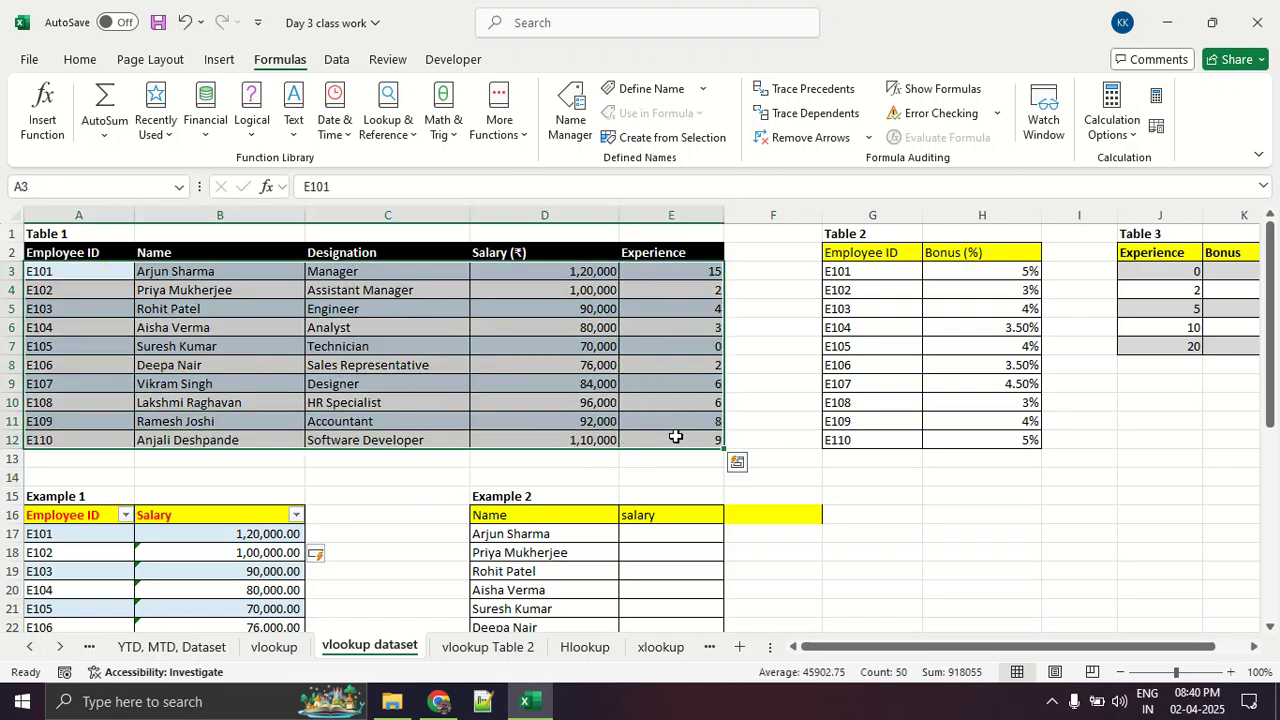
click(862, 513)
drag(124, 275, 632, 438)
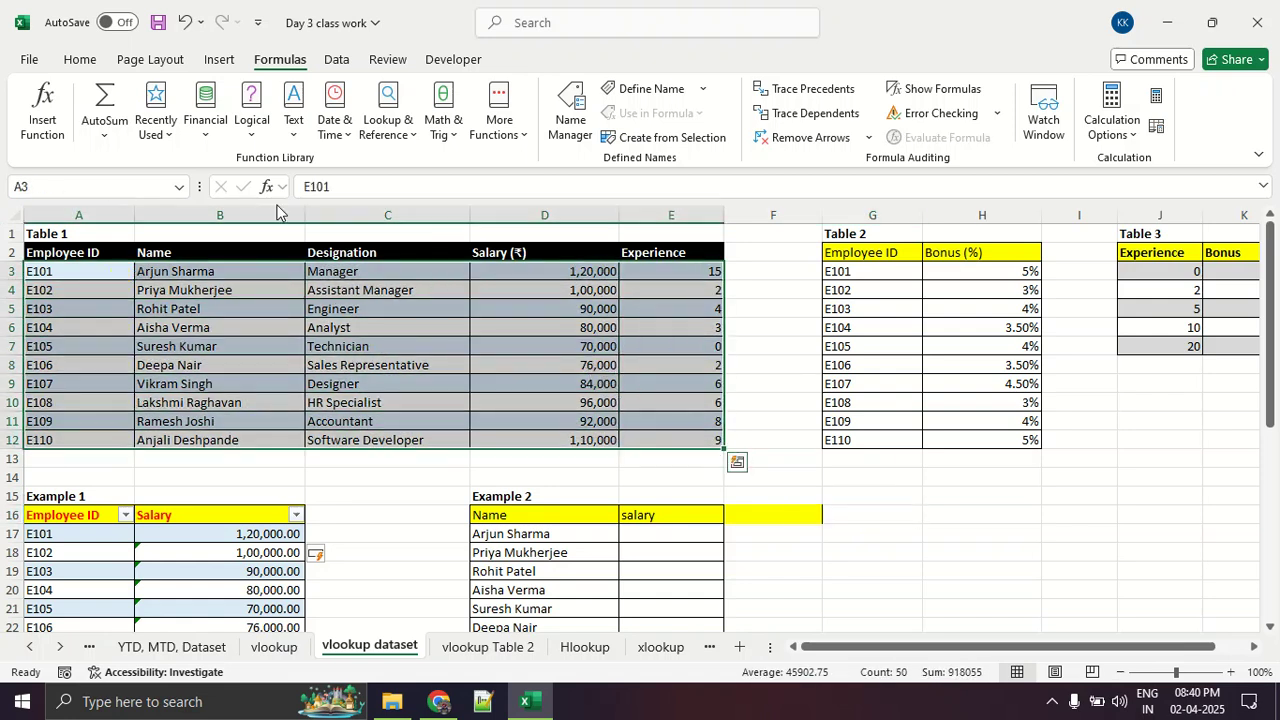
click(386, 335)
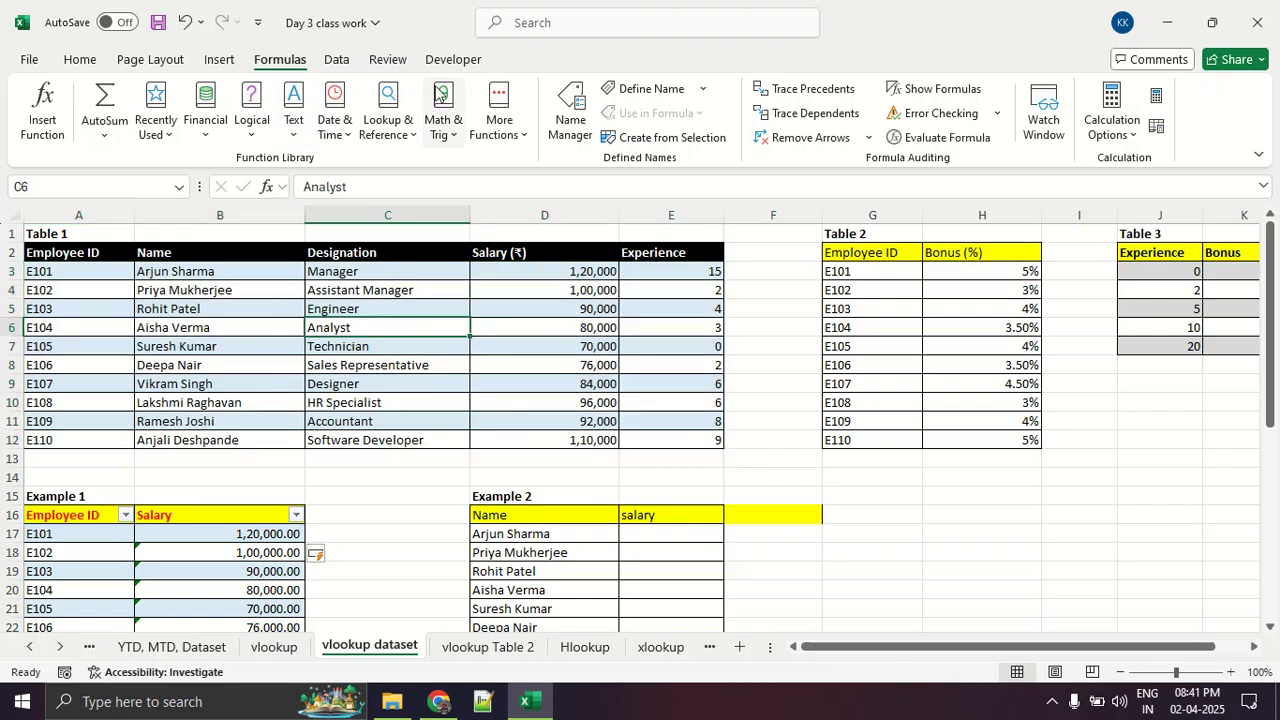
- Show the Insert commands, circle the Table command on screen, and clear the drawing
click(188, 59)
click(217, 61)
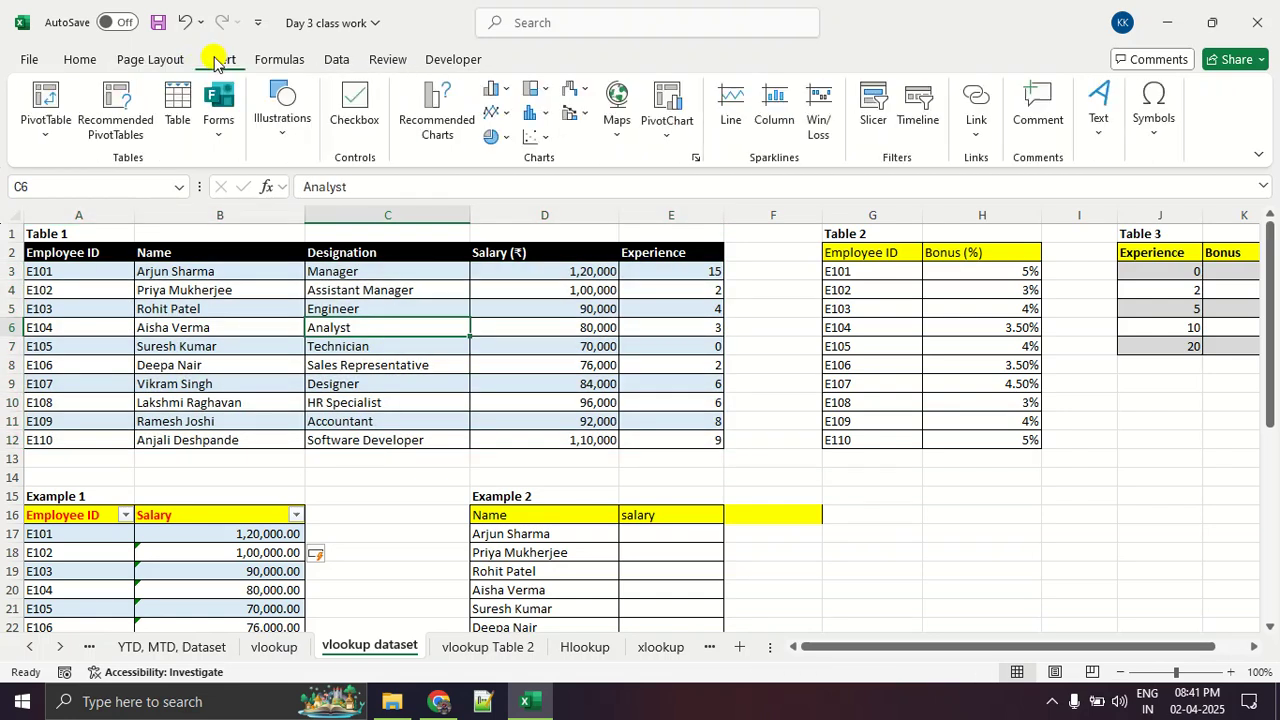
mouse_move(180, 66)
mouse_down()
mouse_move(154, 77)
mouse_move(196, 138)
mouse_move(191, 74)
mouse_up()
key(Escape)
- Switch to Google Meet, present the entire screen to the meeting, and hide the screen-sharing notice
key(alt+Tab)
key(alt+Tab)
key(alt+Tab)
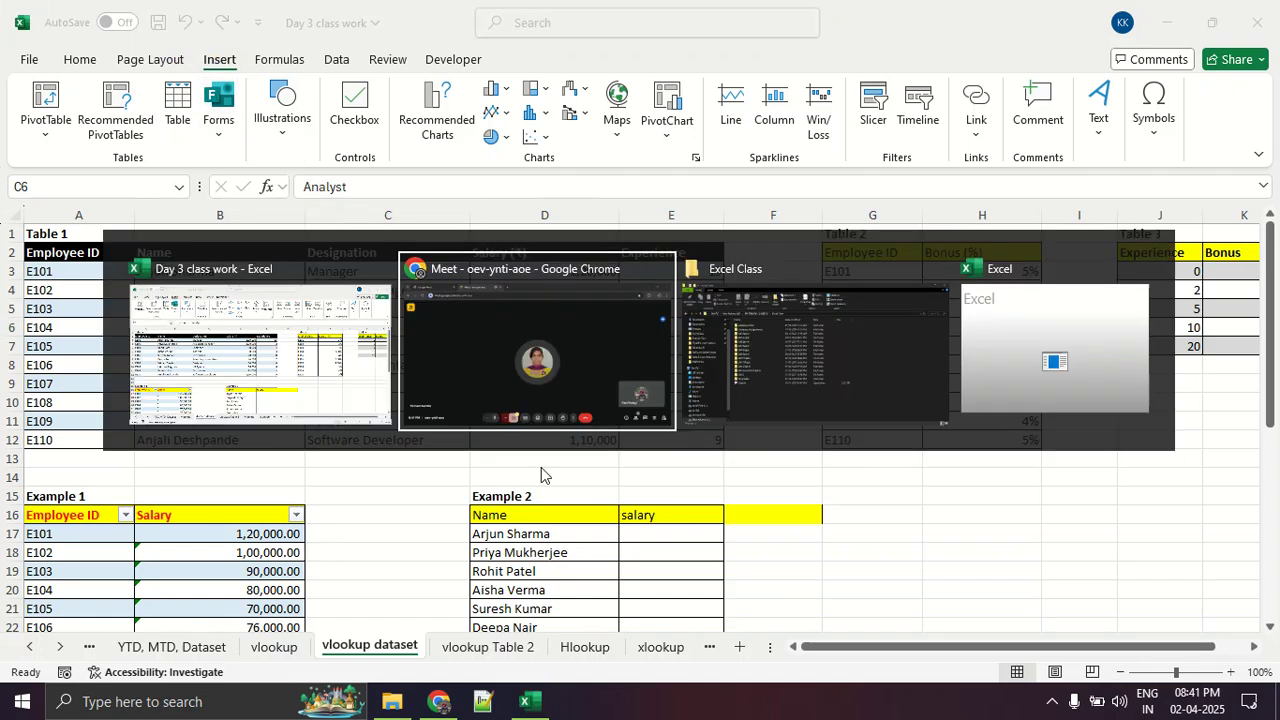
key(alt+Tab)
key(alt+Tab)
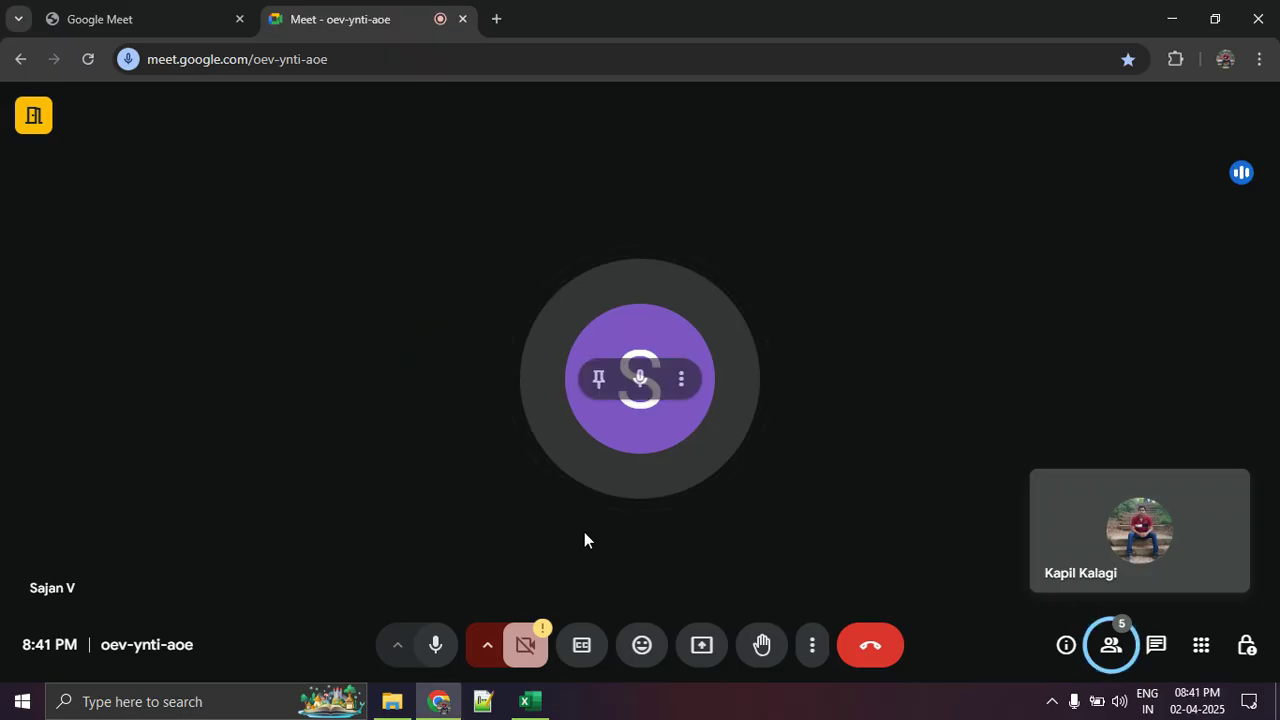
click(688, 655)
click(791, 174)
click(790, 586)
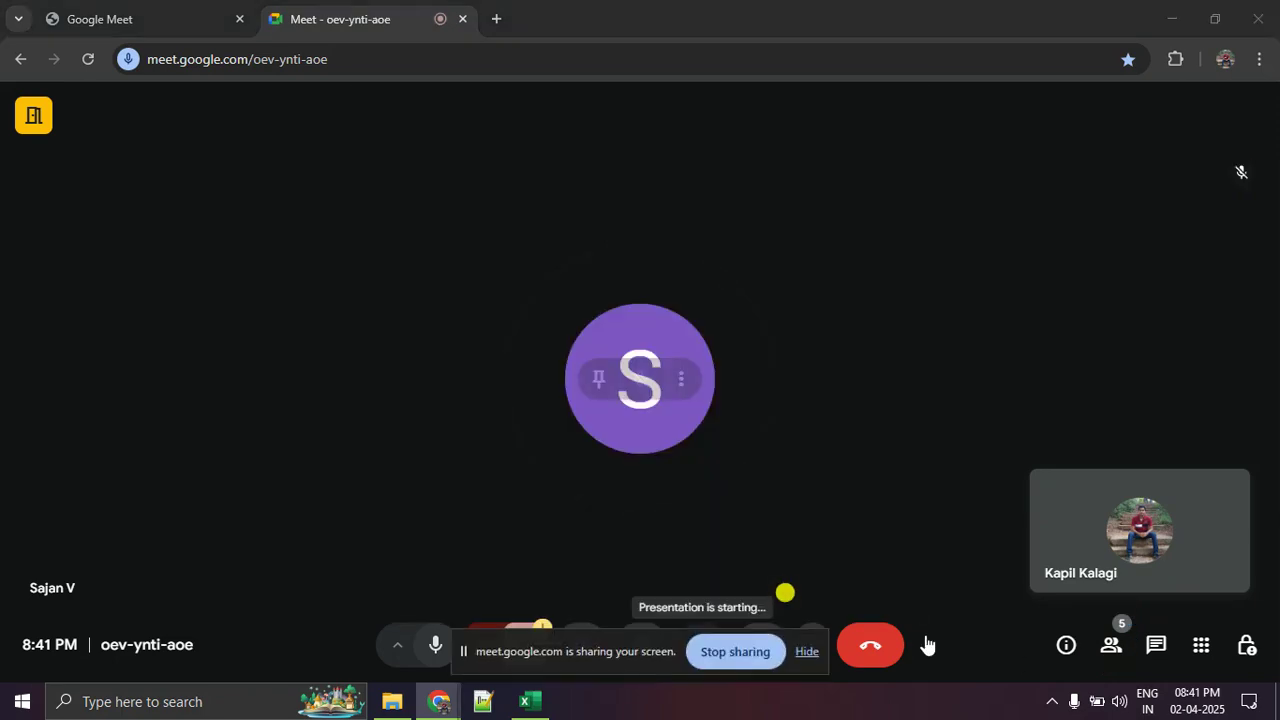
click(807, 655)
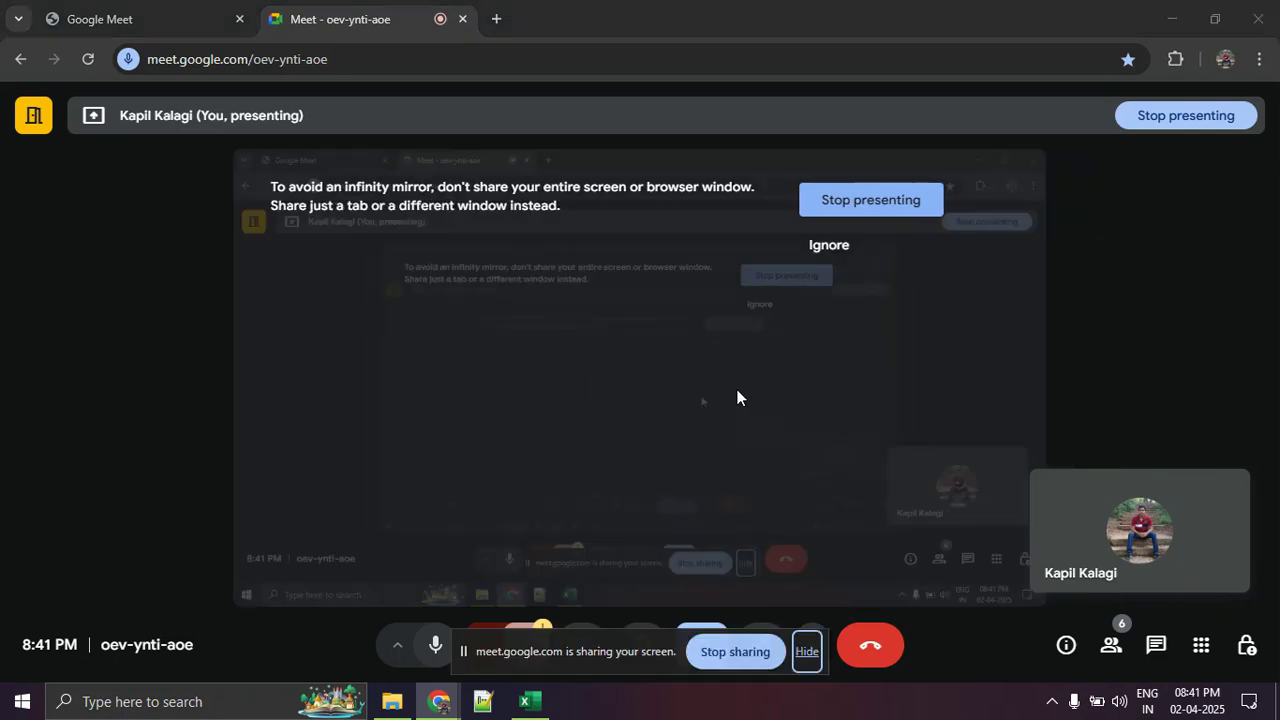
click(807, 651)
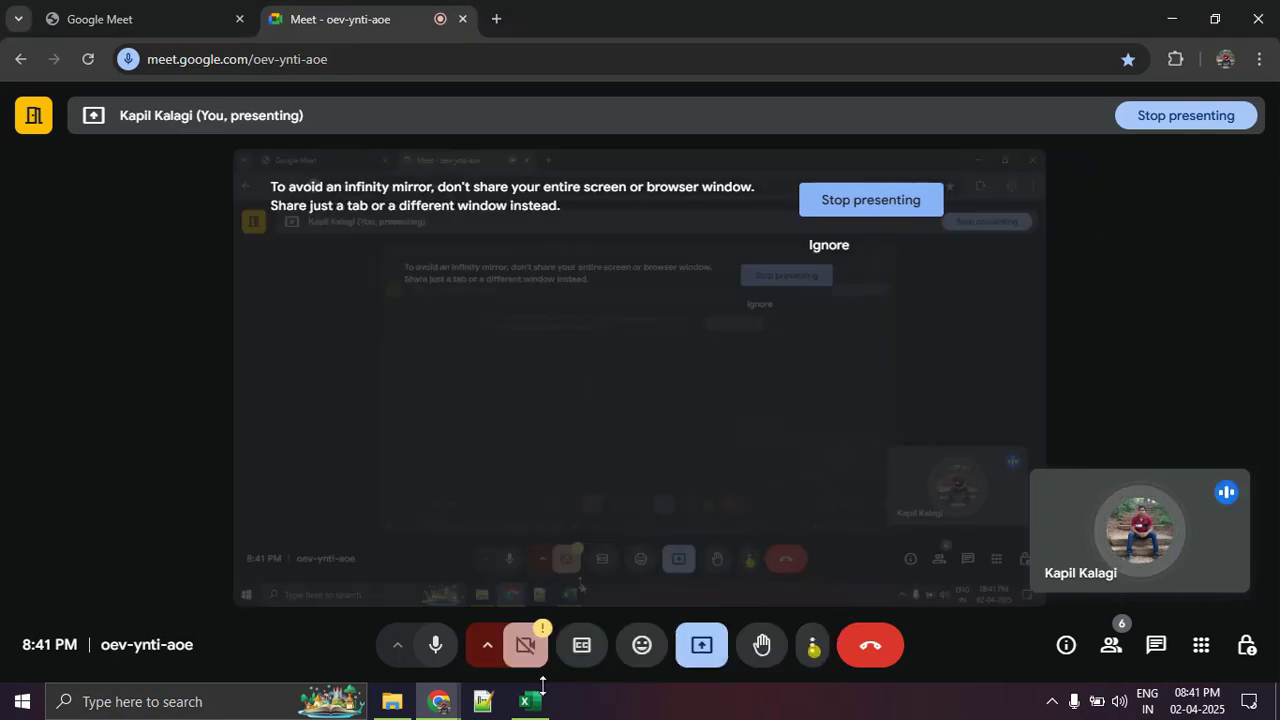
- Switch to Excel, mark Insert, its Table command and the whole of Table 1 in red, and clear the drawings
click(530, 701)
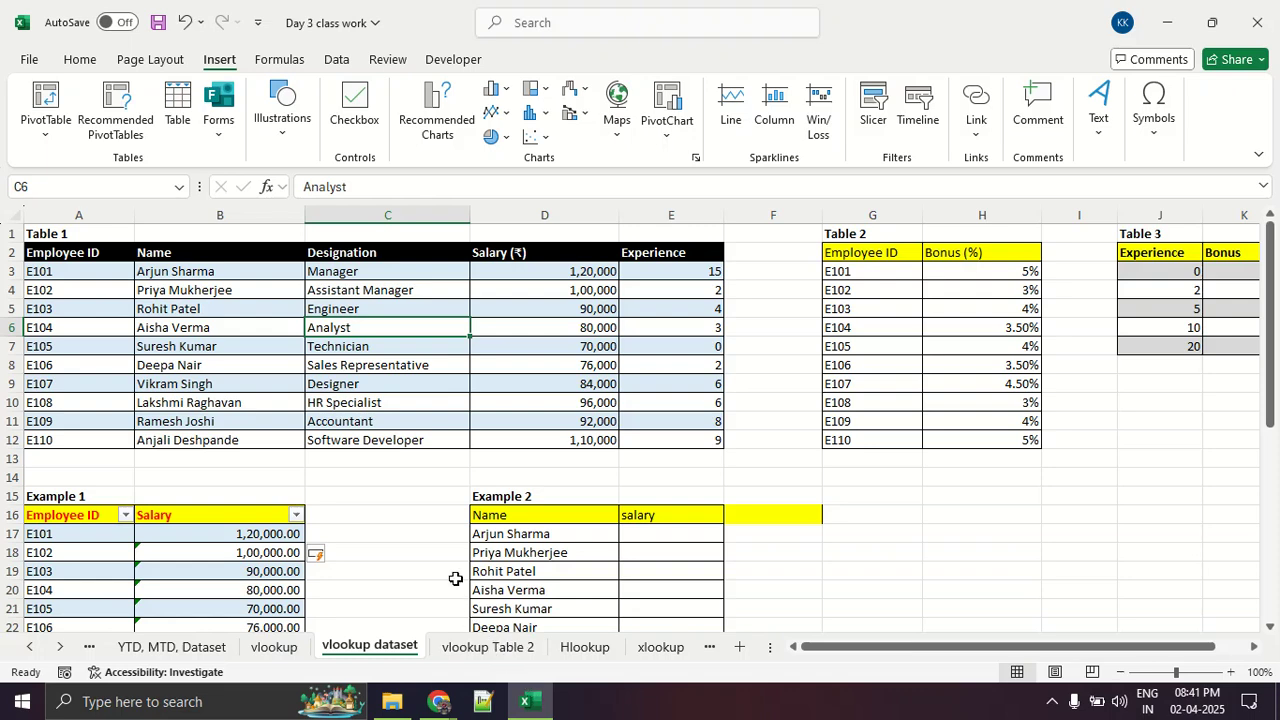
key(alt+Tab)
key(alt+Tab)
drag(242, 31, 238, 33)
mouse_move(176, 66)
mouse_down()
mouse_move(196, 138)
mouse_move(155, 67)
mouse_up()
mouse_move(33, 236)
mouse_down()
mouse_move(800, 454)
mouse_move(758, 458)
mouse_up()
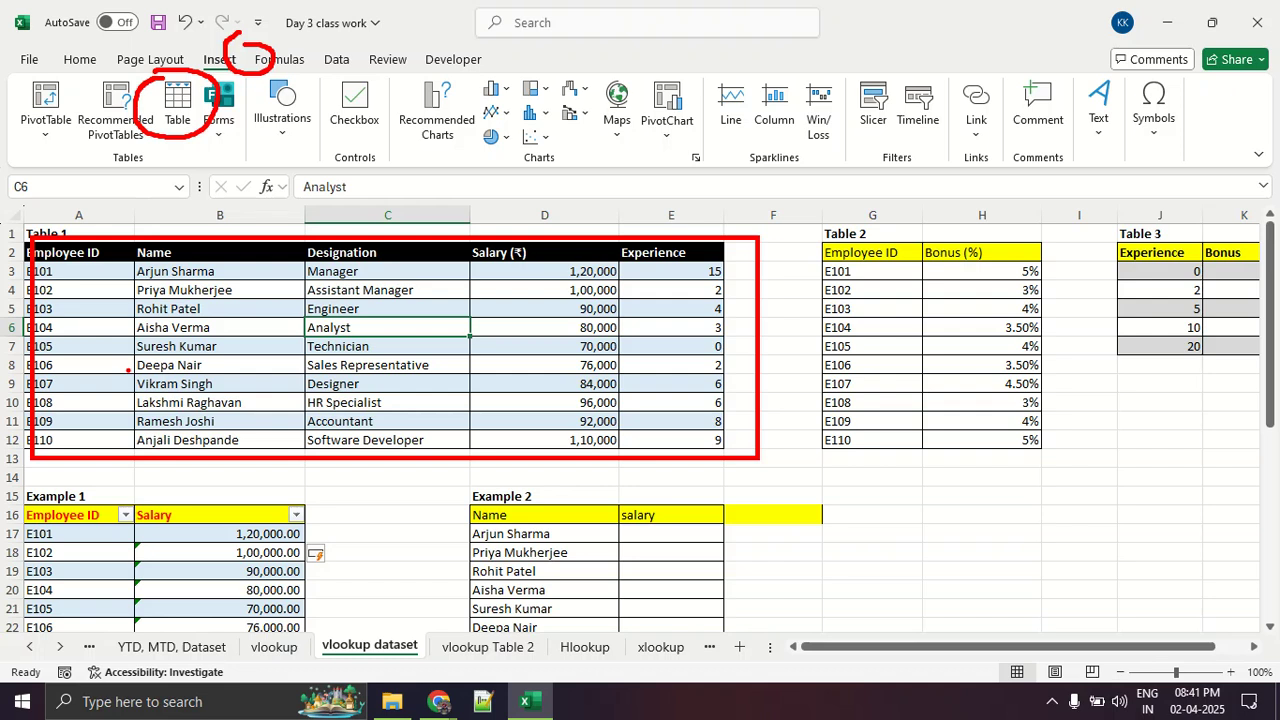
key(Escape)
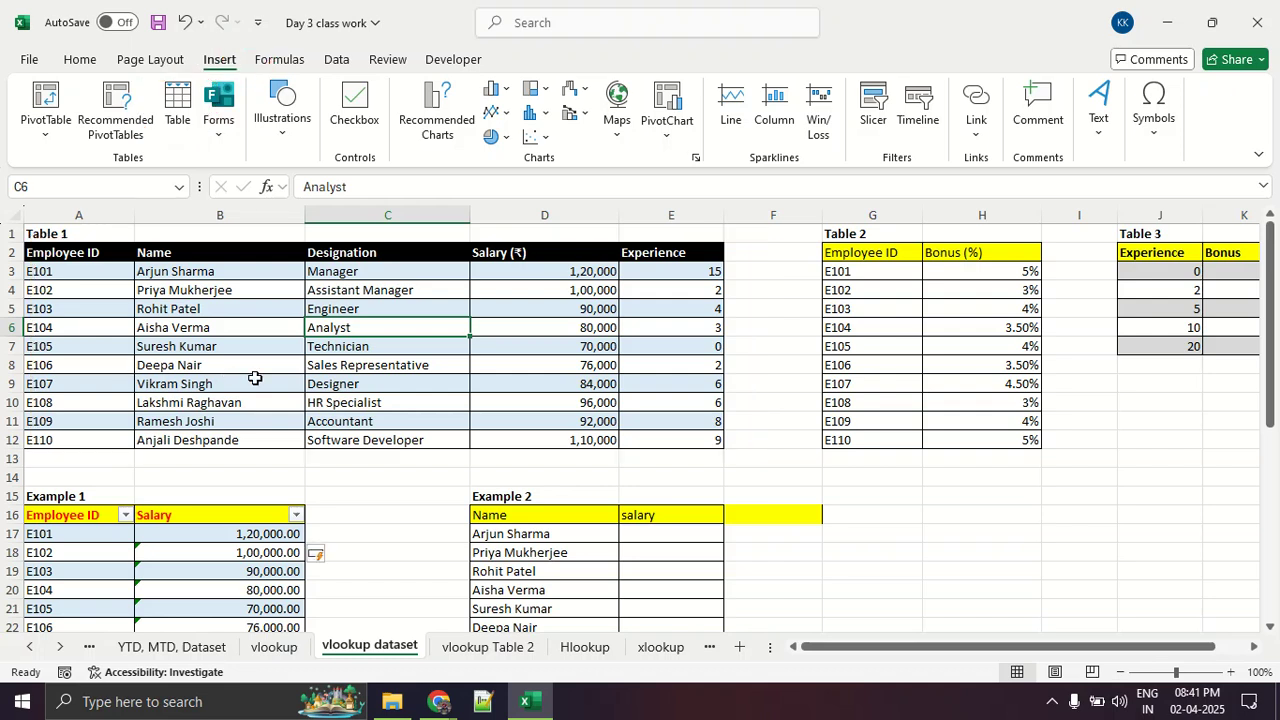
- Clear the Example 1 Salary results in B18:B27, leaving the formula in B17
scroll(255, 378, down, 3)
mouse_move(300, 335)
mouse_down()
mouse_move(166, 328)
mouse_move(188, 537)
mouse_move(290, 280)
mouse_up()
key(Escape)
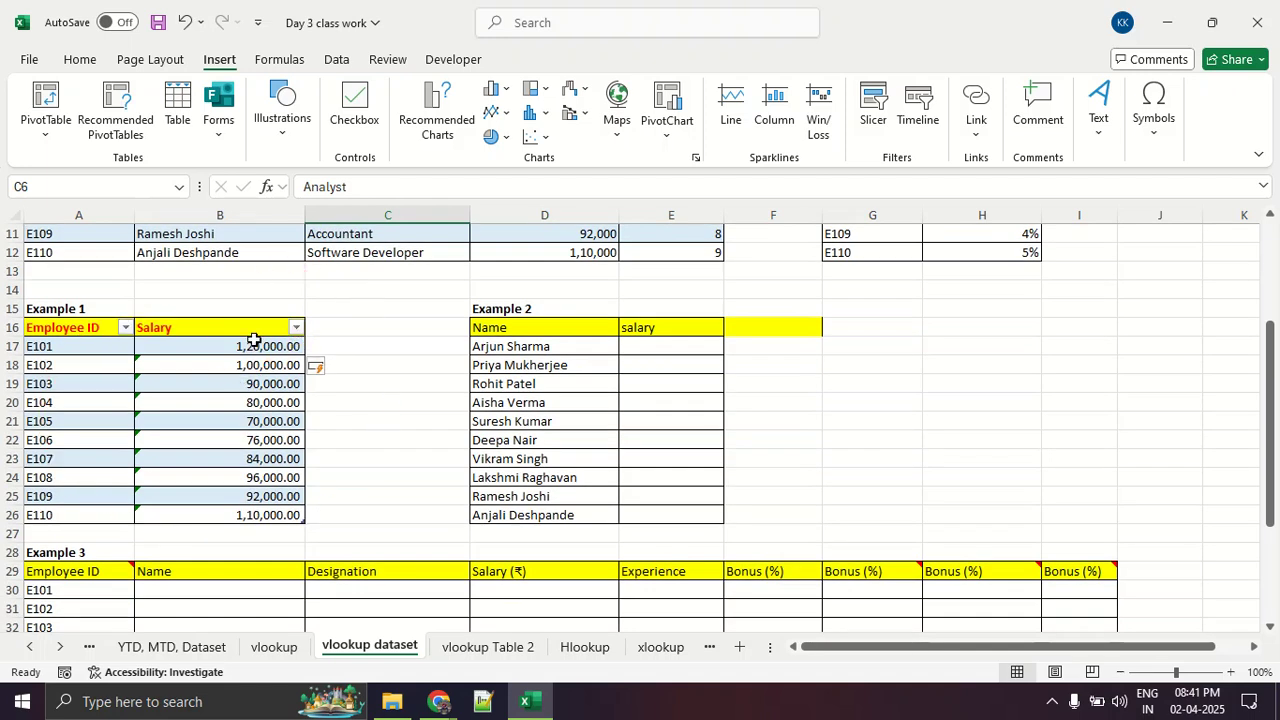
drag(258, 365, 278, 537)
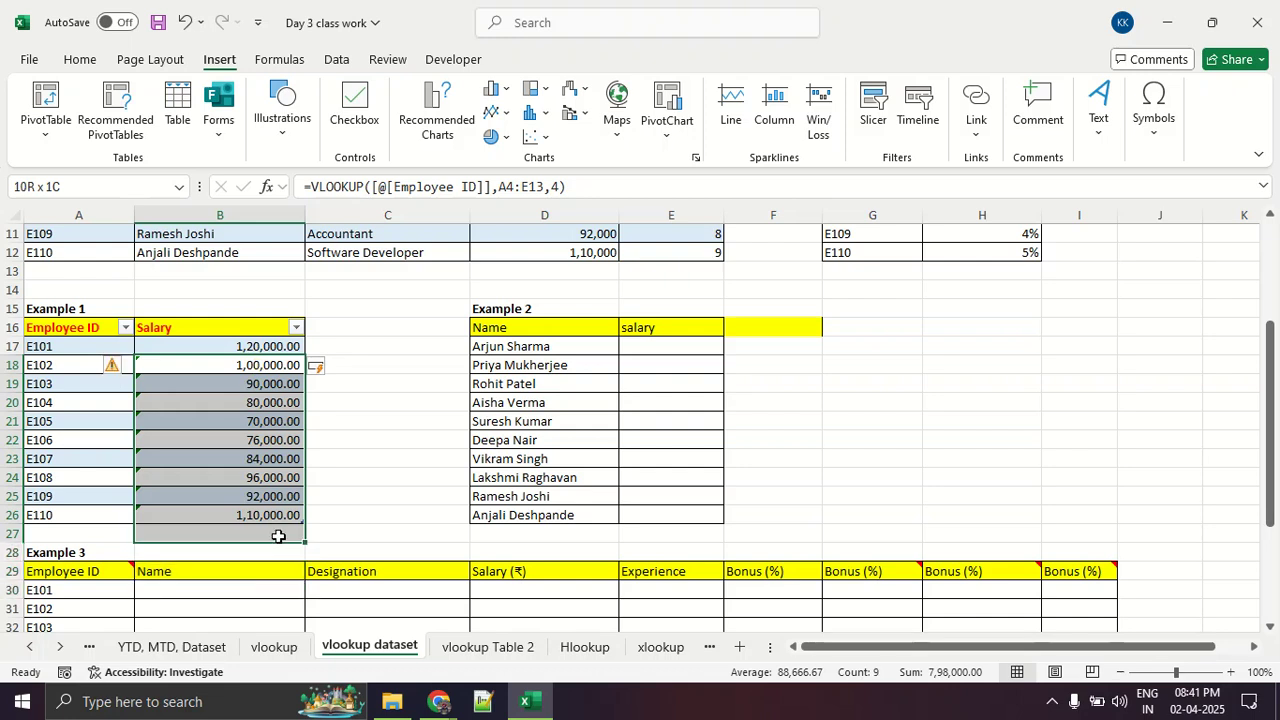
key(Delete)
- Fill the VLOOKUP formula from B17 down through B26 in Example 1 and select cell B24
click(272, 346)
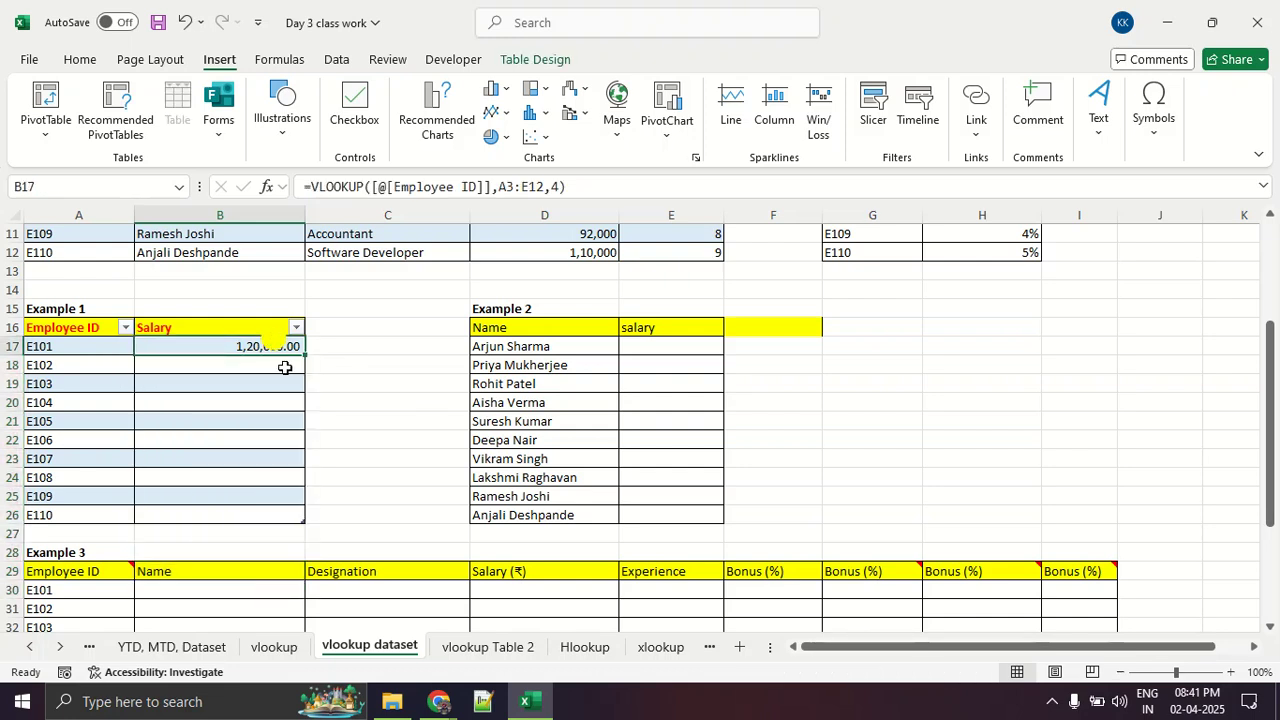
double_click(304, 350)
click(329, 406)
click(238, 487)
scroll(238, 487, up, 4)
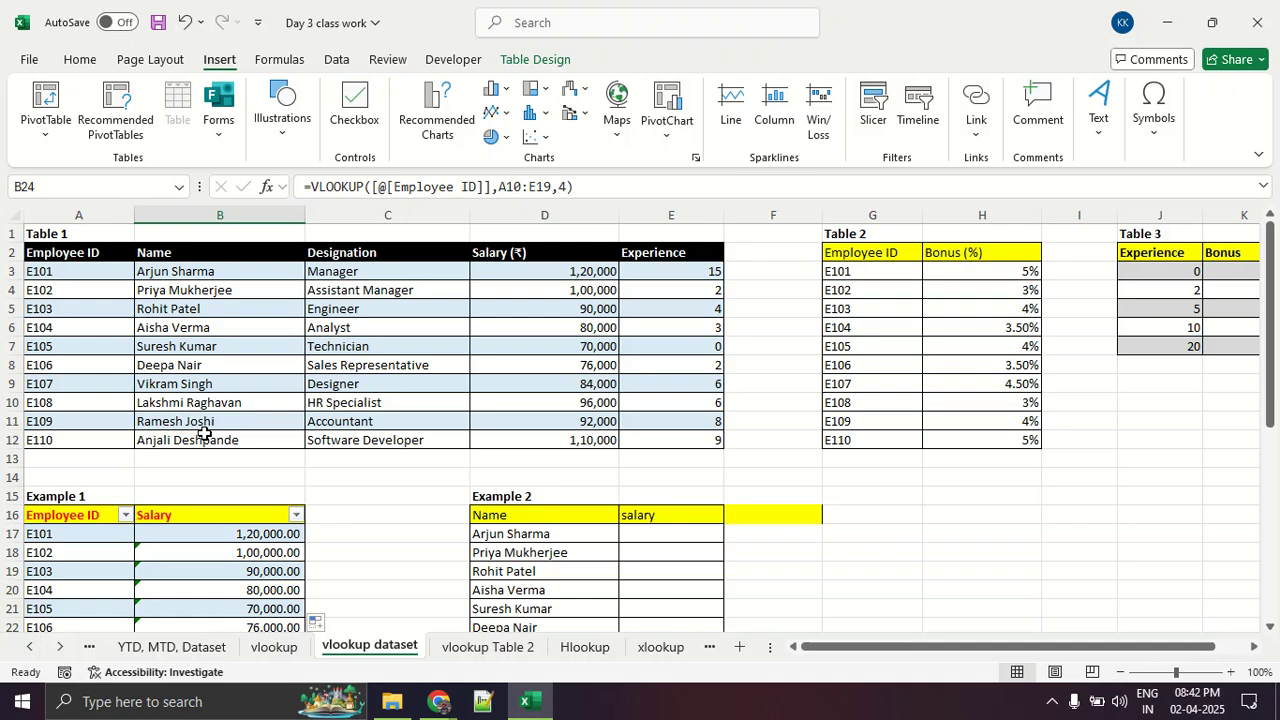
- Zoom in on Example 1, mark the B24 warning icon and the Salary column's error triangles in red, and clear the drawings
scroll(150, 400, down, 3)
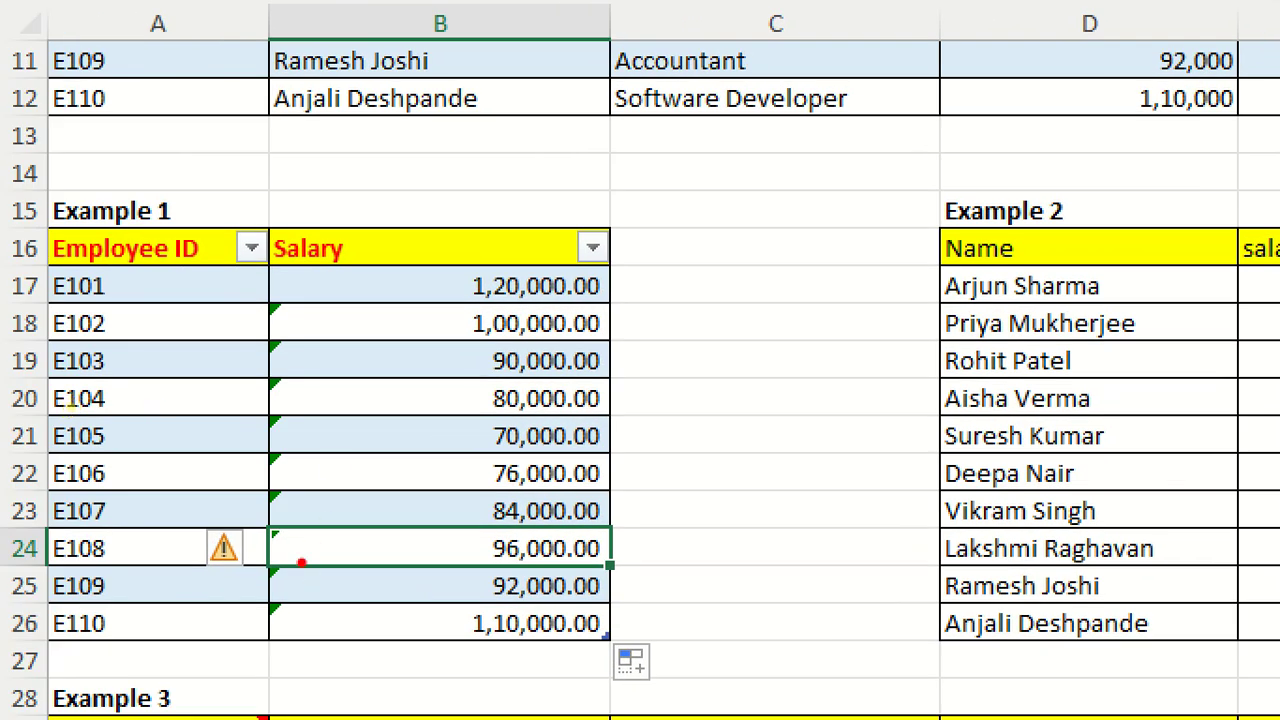
mouse_move(260, 524)
mouse_down()
mouse_move(302, 574)
mouse_move(231, 517)
mouse_up()
mouse_move(359, 236)
mouse_down()
mouse_move(204, 478)
mouse_move(303, 614)
mouse_move(340, 336)
mouse_move(255, 262)
mouse_up()
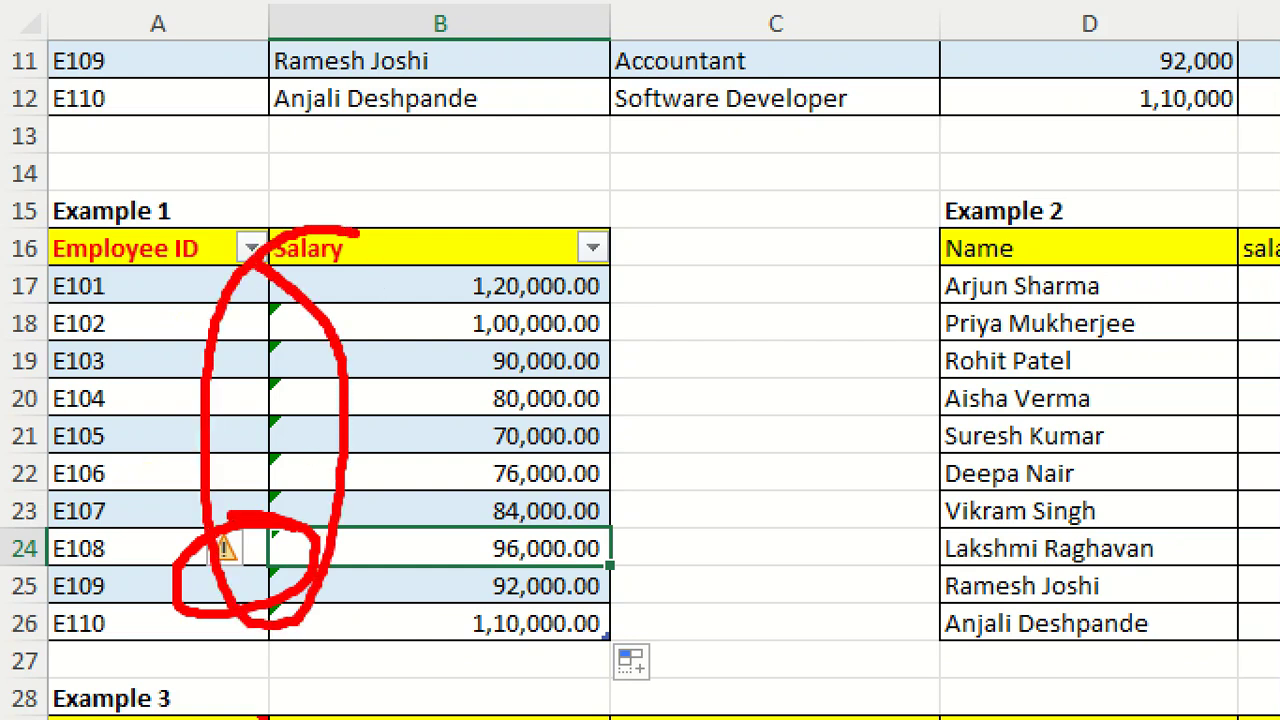
drag(215, 322, 380, 326)
drag(212, 372, 305, 373)
drag(171, 410, 388, 413)
drag(198, 460, 388, 462)
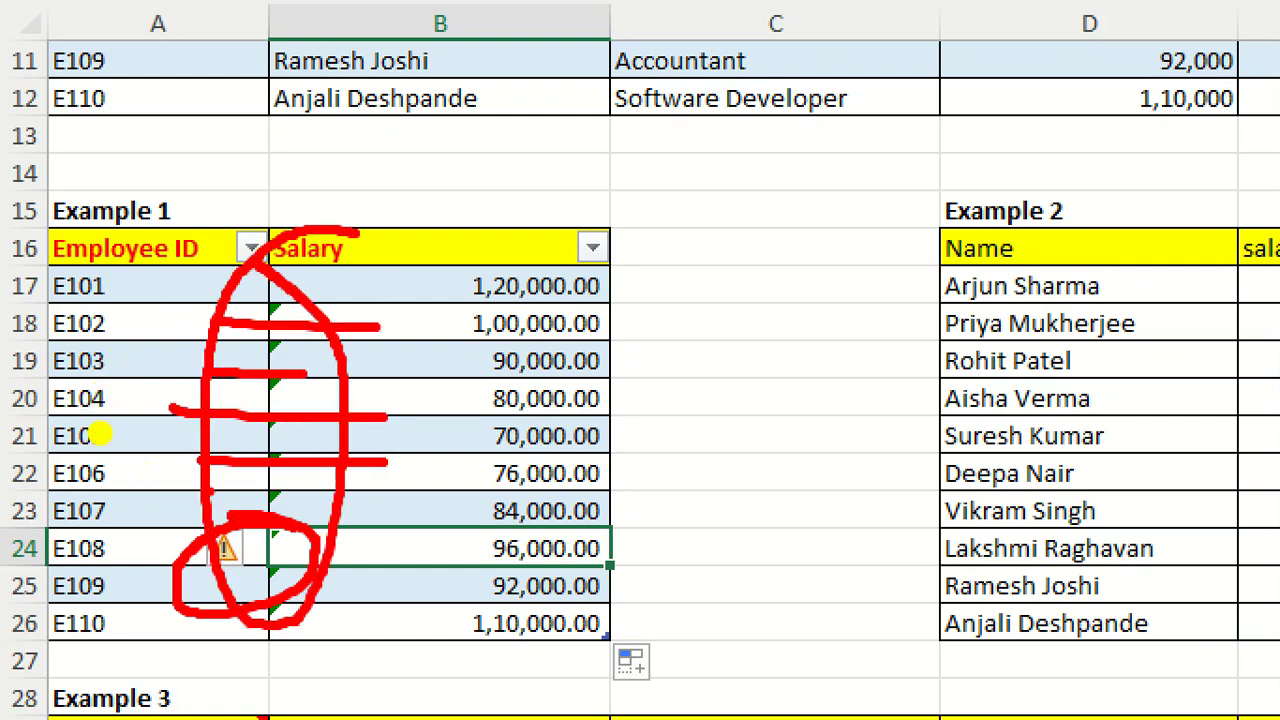
drag(215, 490, 340, 490)
click(318, 508)
key(Escape)
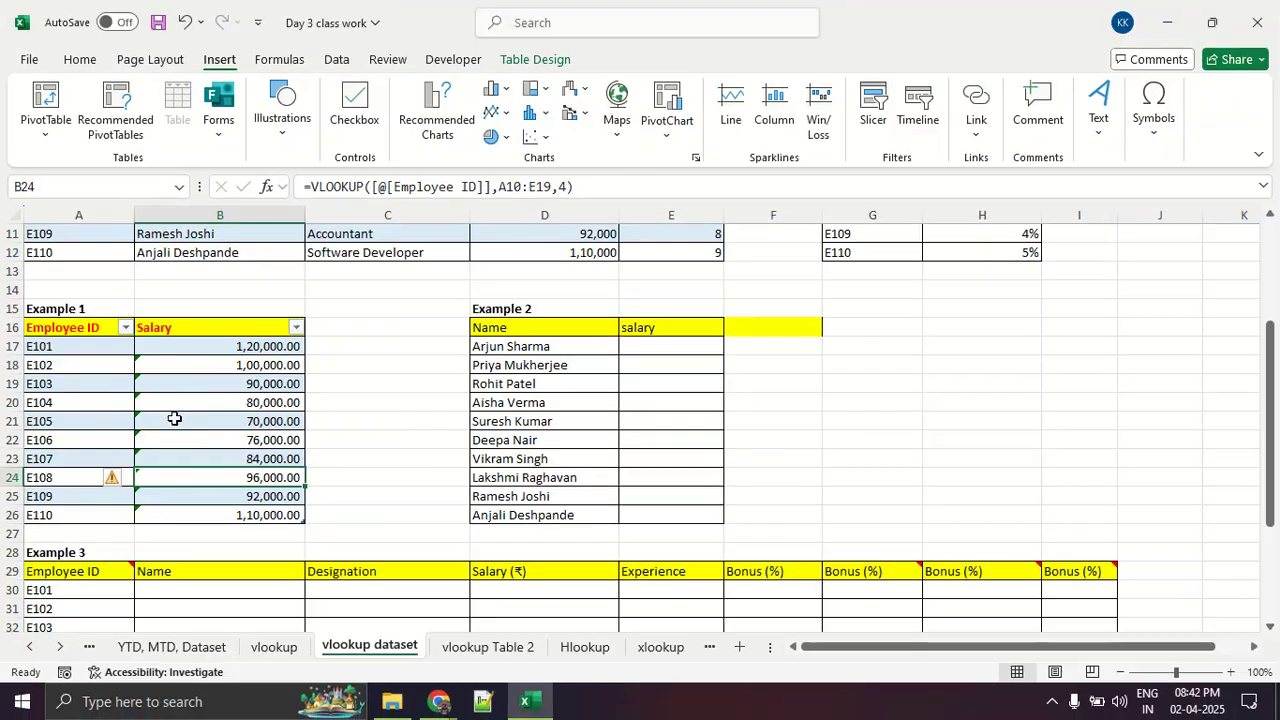
- Highlight the Table 1 data A3:E12, and view the VLOOKUP function arguments of cell B24 without changing them
mouse_move(111, 488)
scroll(372, 400, up, 4)
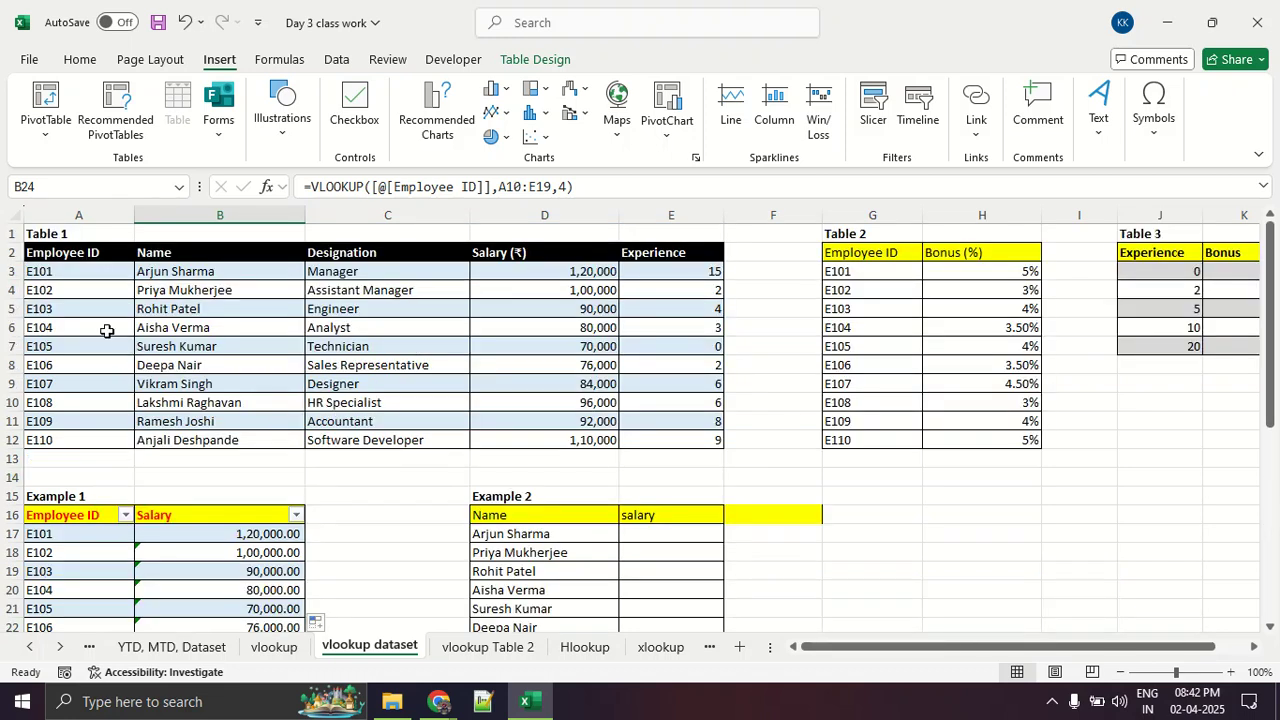
drag(117, 270, 649, 446)
scroll(437, 443, down, 3)
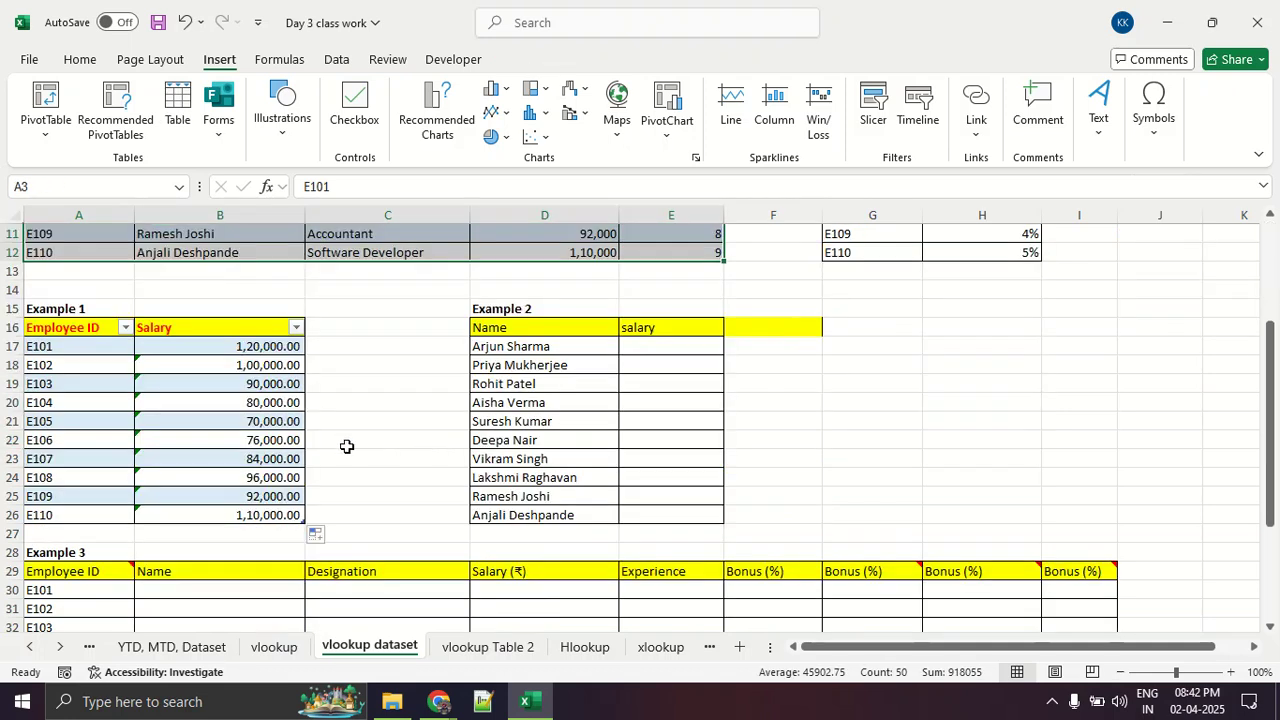
click(223, 482)
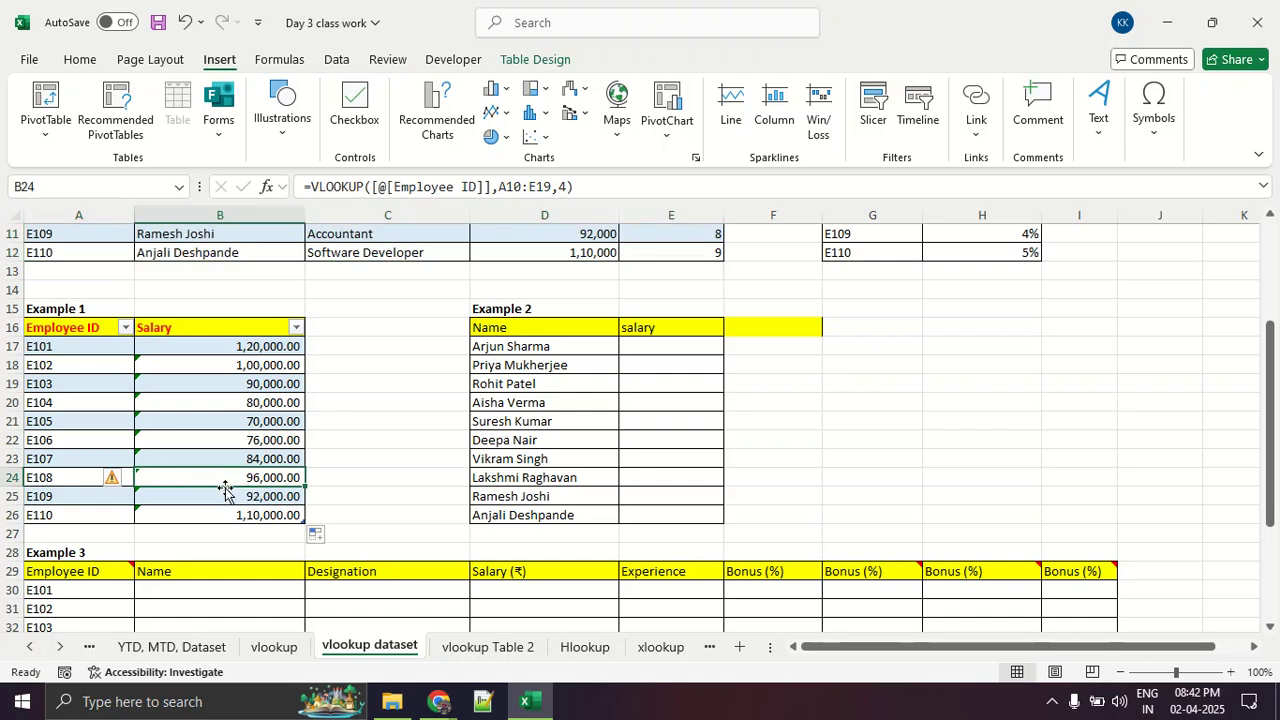
click(266, 187)
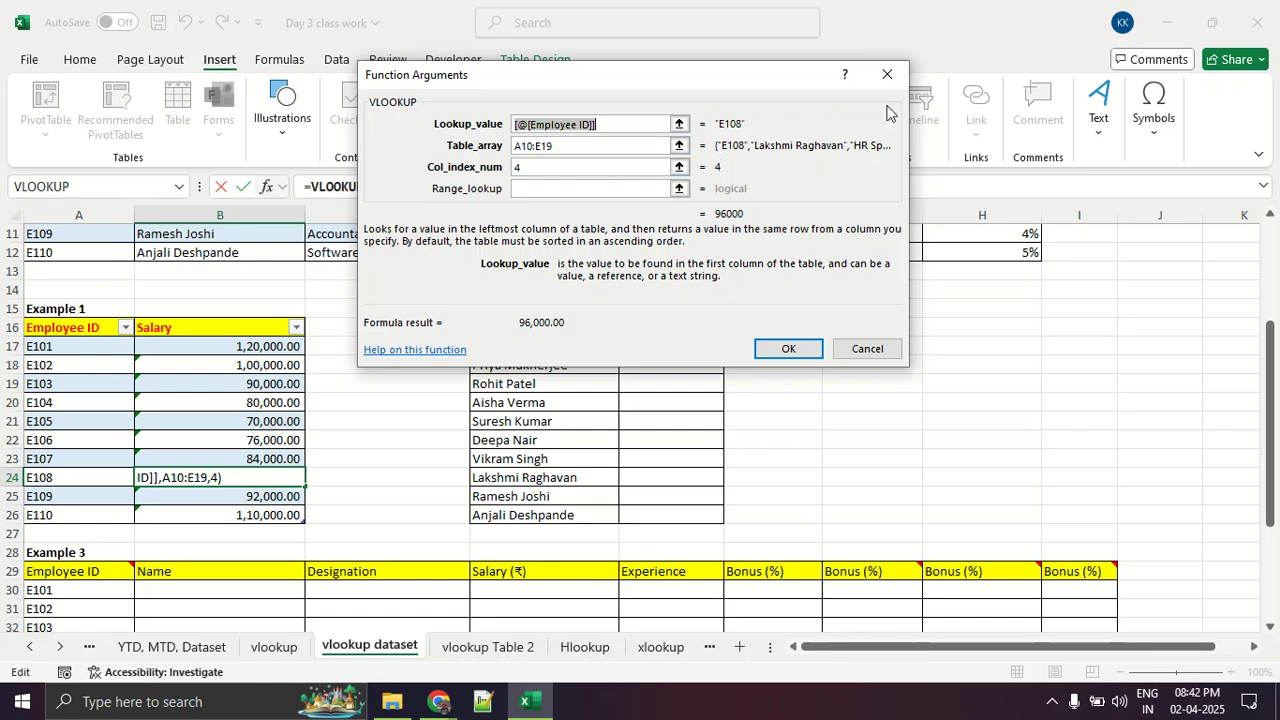
click(887, 74)
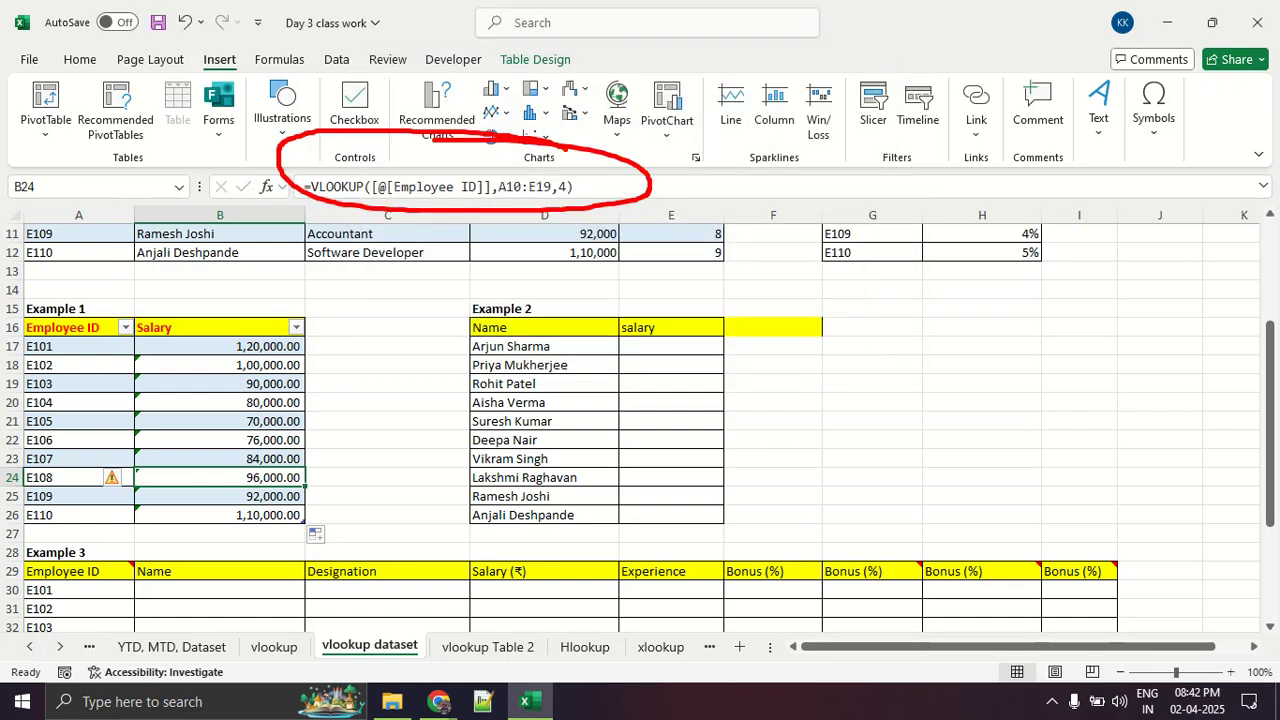
- Open the B24 formula for editing, mark its Employee ID lookup value in red in a zoomed view, and clear the drawings
click(383, 187)
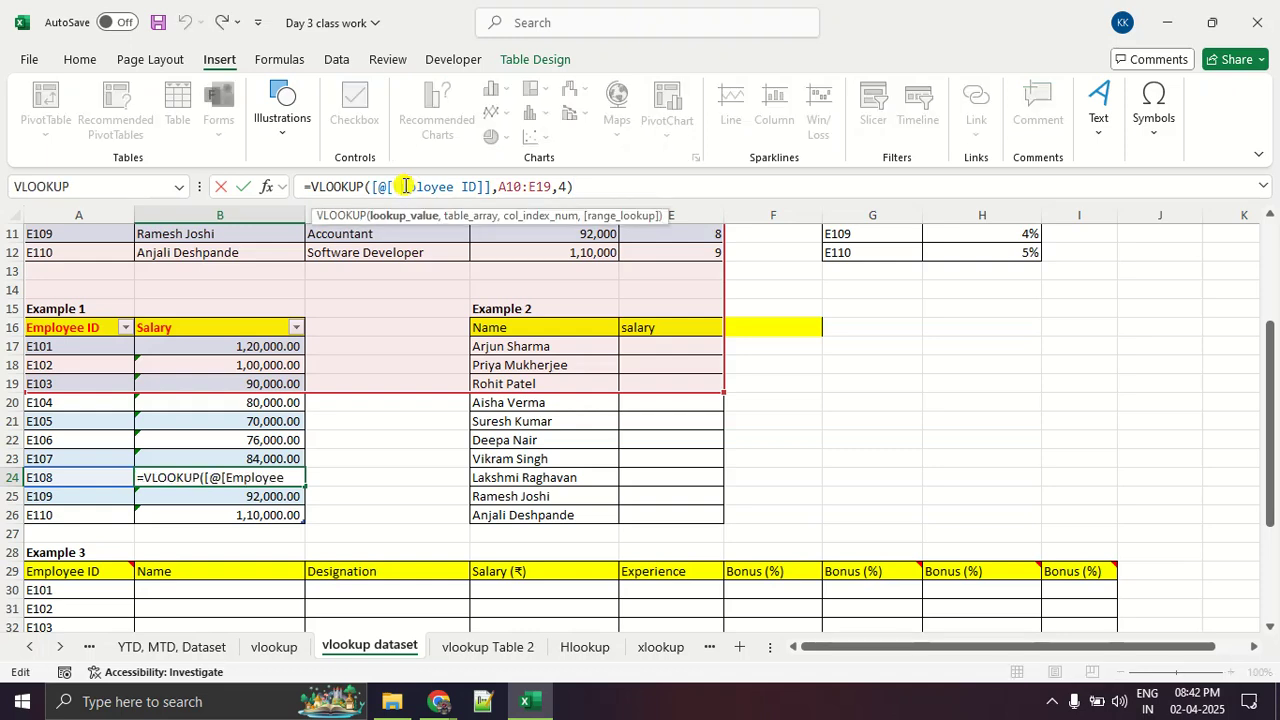
key(ctrl+1)
click(404, 186)
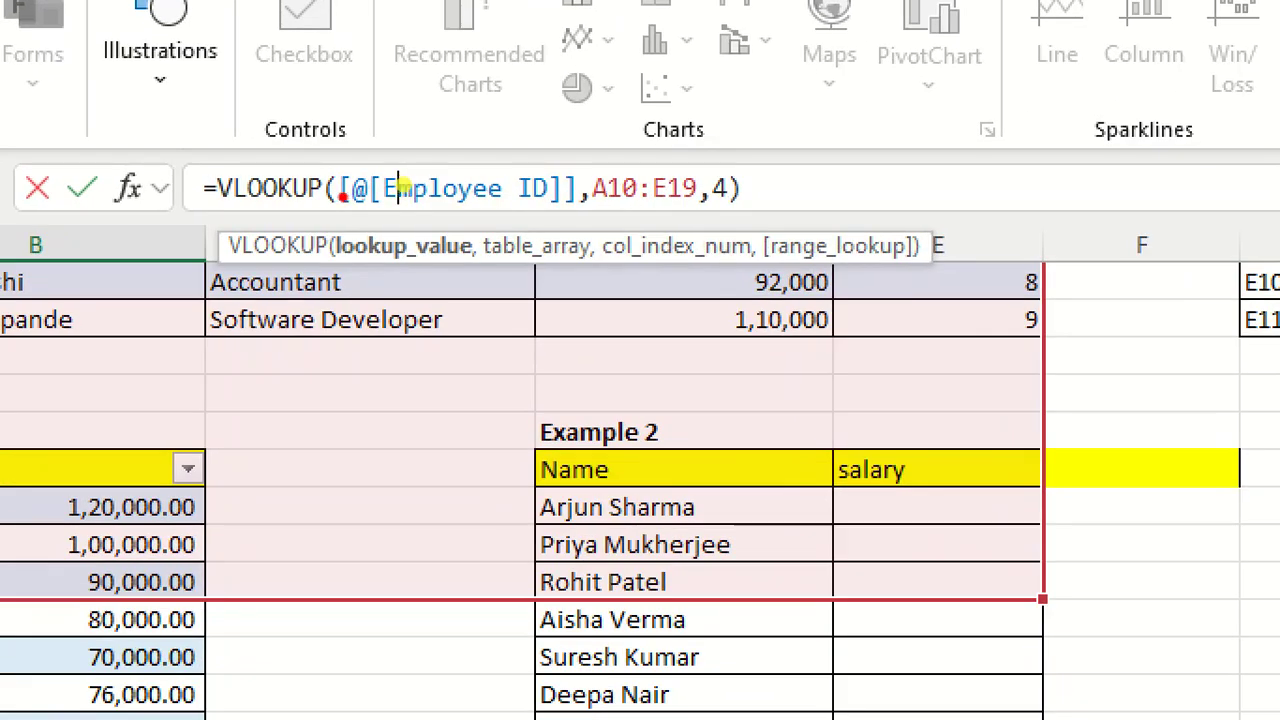
mouse_move(366, 222)
mouse_down()
mouse_move(448, 214)
mouse_move(351, 211)
mouse_move(397, 220)
mouse_up()
mouse_move(483, 183)
mouse_down()
mouse_move(433, 159)
mouse_move(515, 200)
mouse_up()
drag(630, 217, 483, 162)
key(Escape)
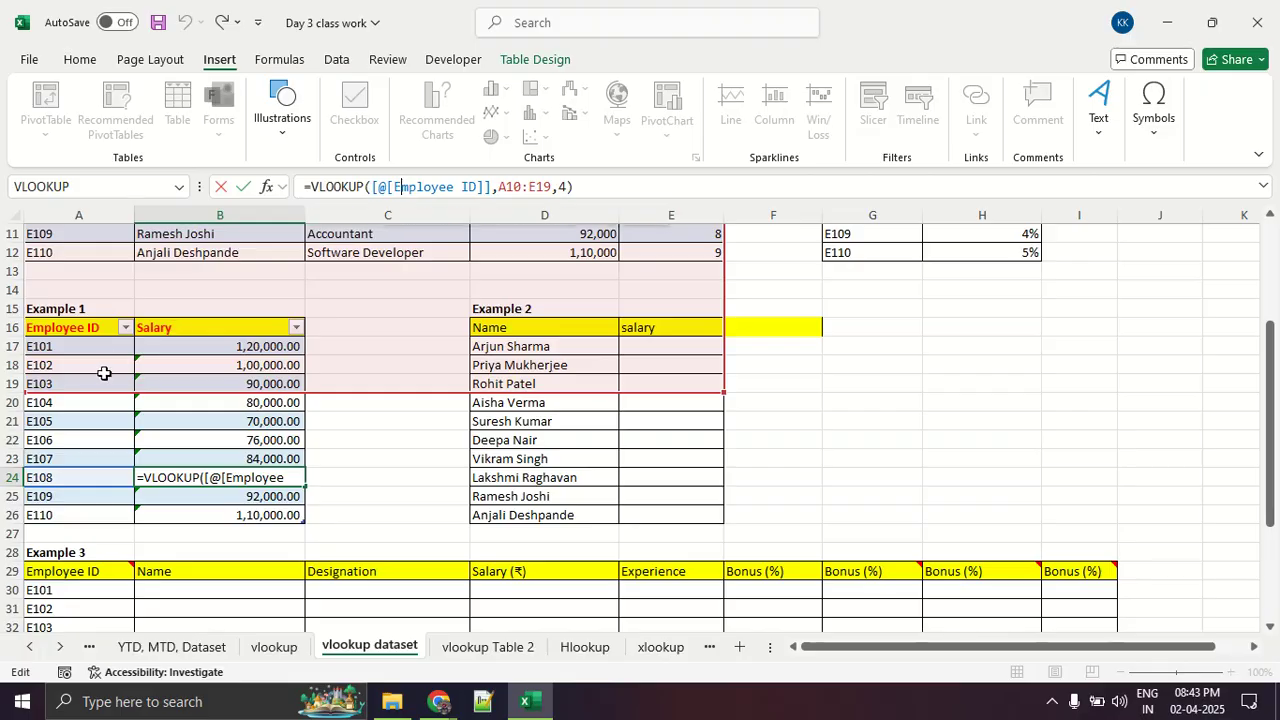
- Zoom in on Example 1, circle the employee ID in A24 in red, and clear the drawing
key(ctrl+1)
mouse_move(166, 400)
mouse_down()
mouse_move(104, 400)
mouse_move(20, 452)
mouse_move(270, 490)
mouse_move(278, 420)
mouse_move(134, 394)
mouse_up()
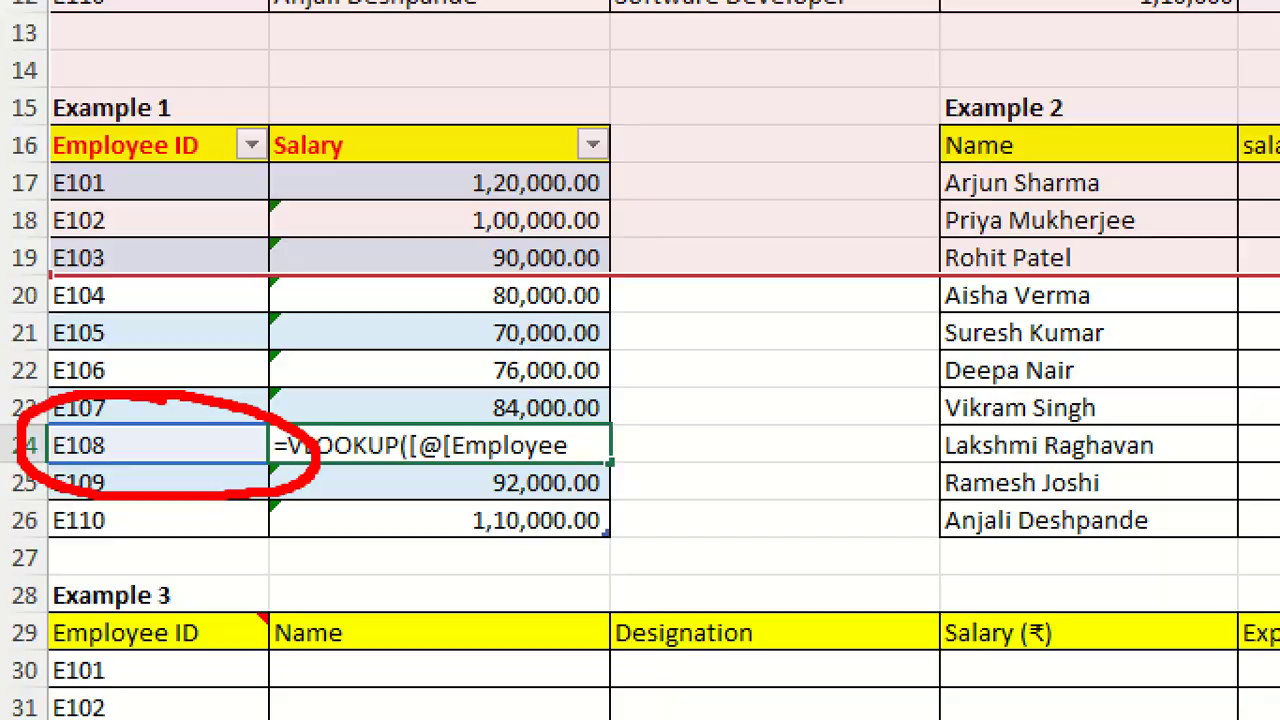
key(Escape)
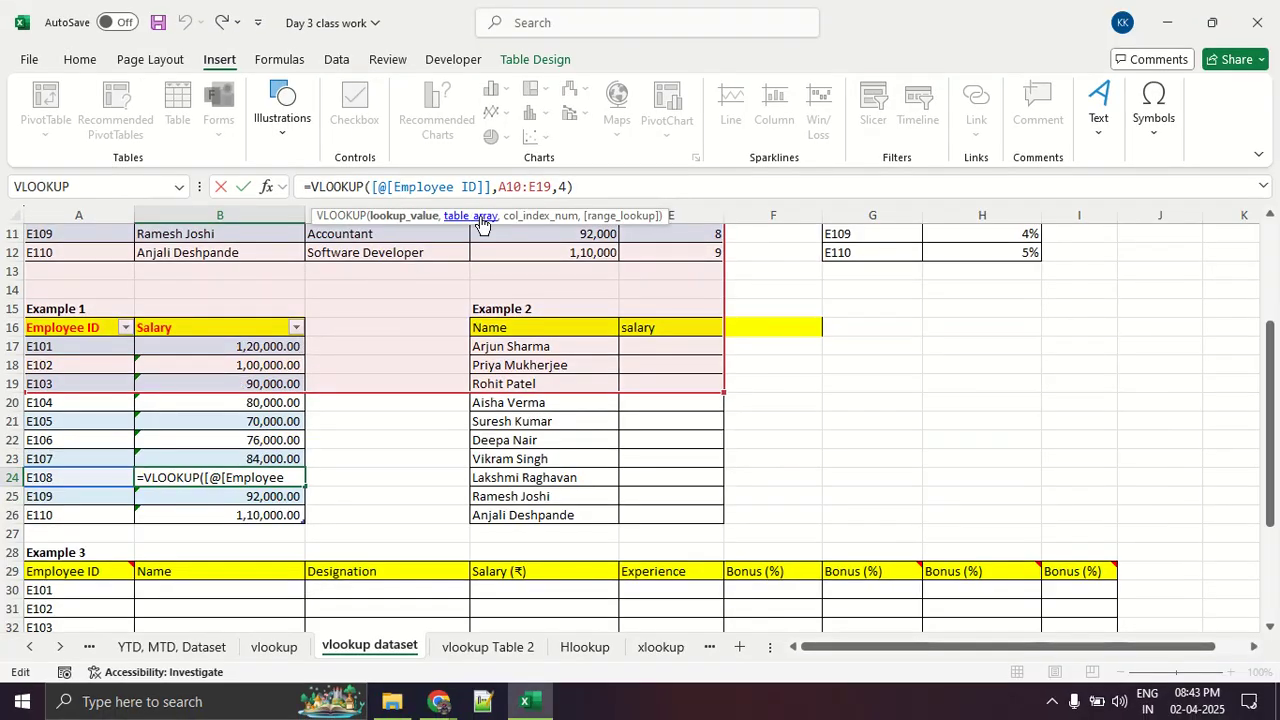
- Select the table_array argument A10:E19 in the B24 formula, mark it in red in a zoomed view, and clear the drawing
click(470, 216)
key(ctrl+1)
click(543, 206)
mouse_move(425, 200)
mouse_down()
mouse_move(500, 201)
mouse_move(585, 165)
mouse_move(444, 142)
mouse_move(420, 200)
mouse_up()
key(Escape)
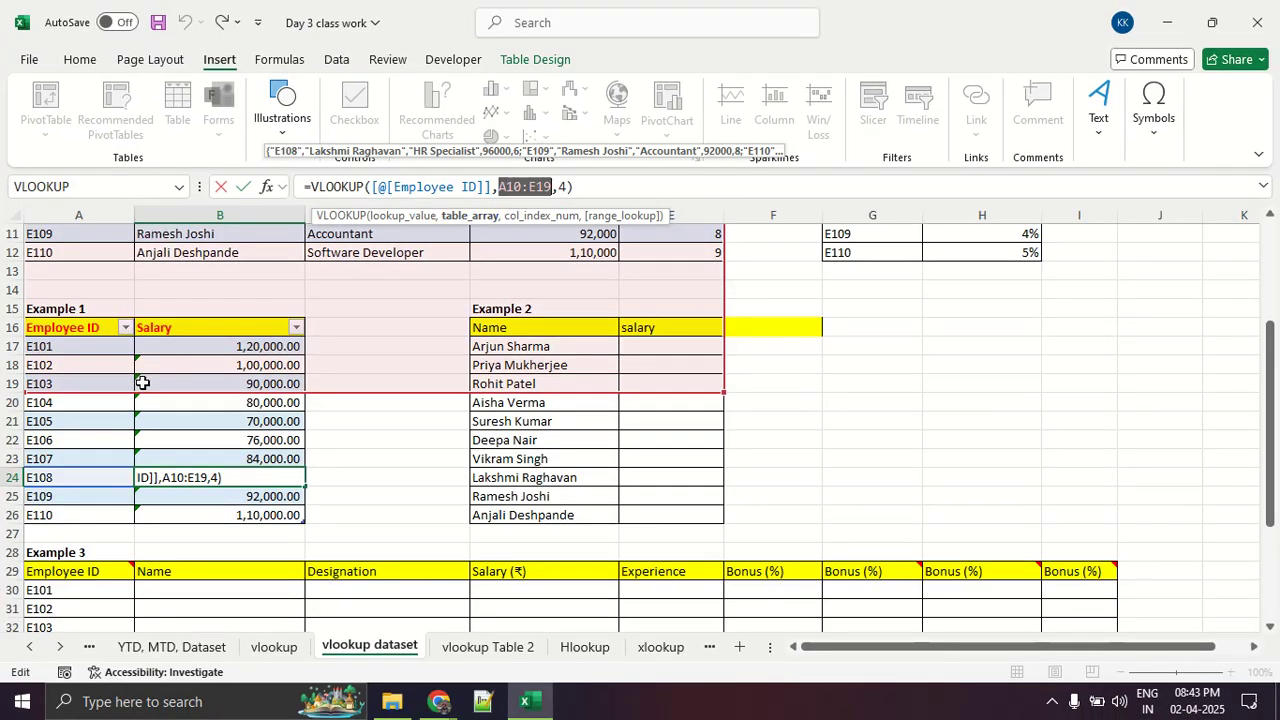
- Zoom in on the referenced range A10:E19, mark it in red, clear the drawing, and keep A10:E19 in the formula
scroll(143, 383, up, 3)
scroll(143, 383, up, 1)
scroll(103, 397, down, 2)
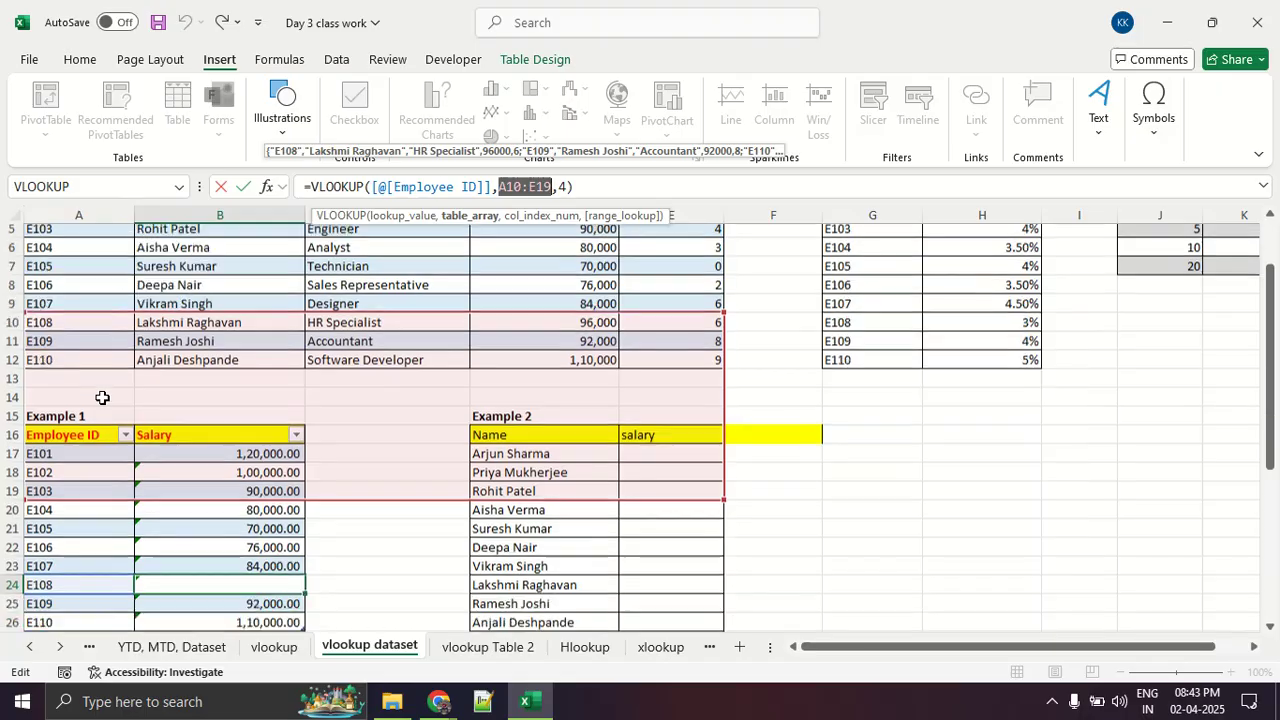
key(ctrl+1)
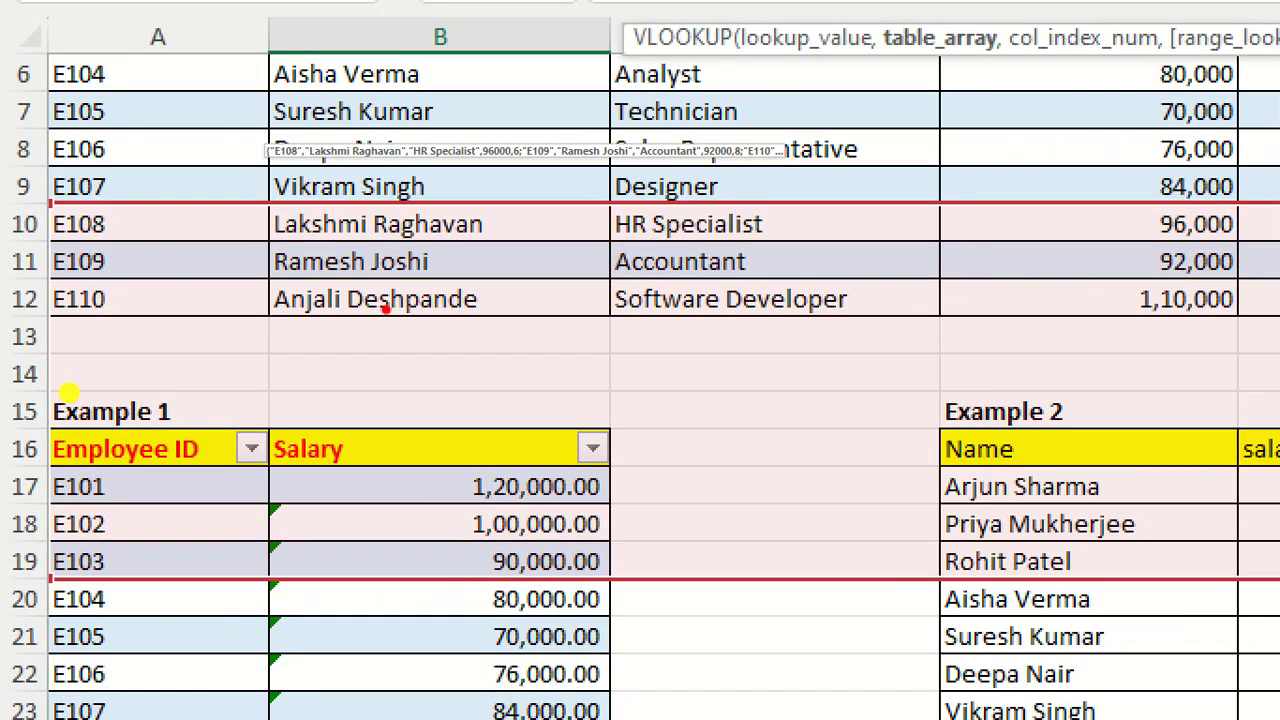
mouse_move(782, 191)
mouse_down()
mouse_move(62, 205)
mouse_move(3, 500)
mouse_move(200, 573)
mouse_move(1152, 578)
mouse_move(1252, 497)
mouse_move(1276, 264)
mouse_move(1194, 180)
mouse_move(584, 216)
mouse_up()
key(Escape)
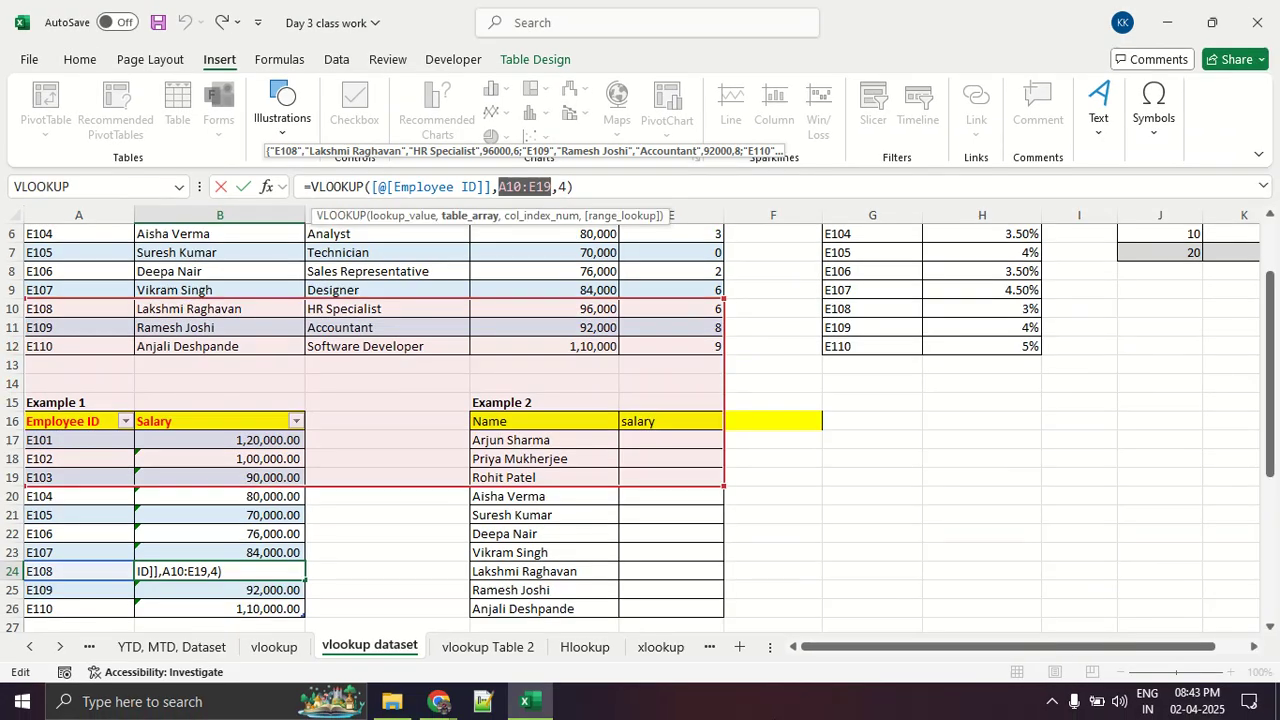
click(597, 588)
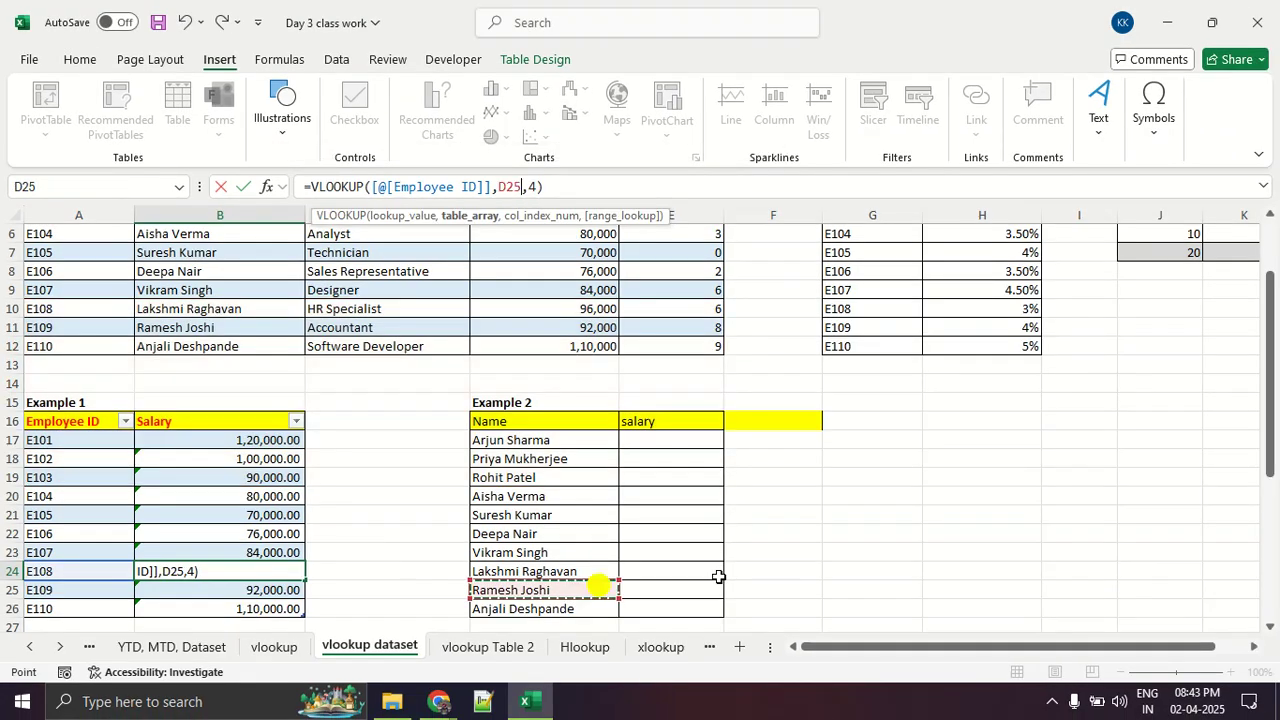
key(ctrl+z)
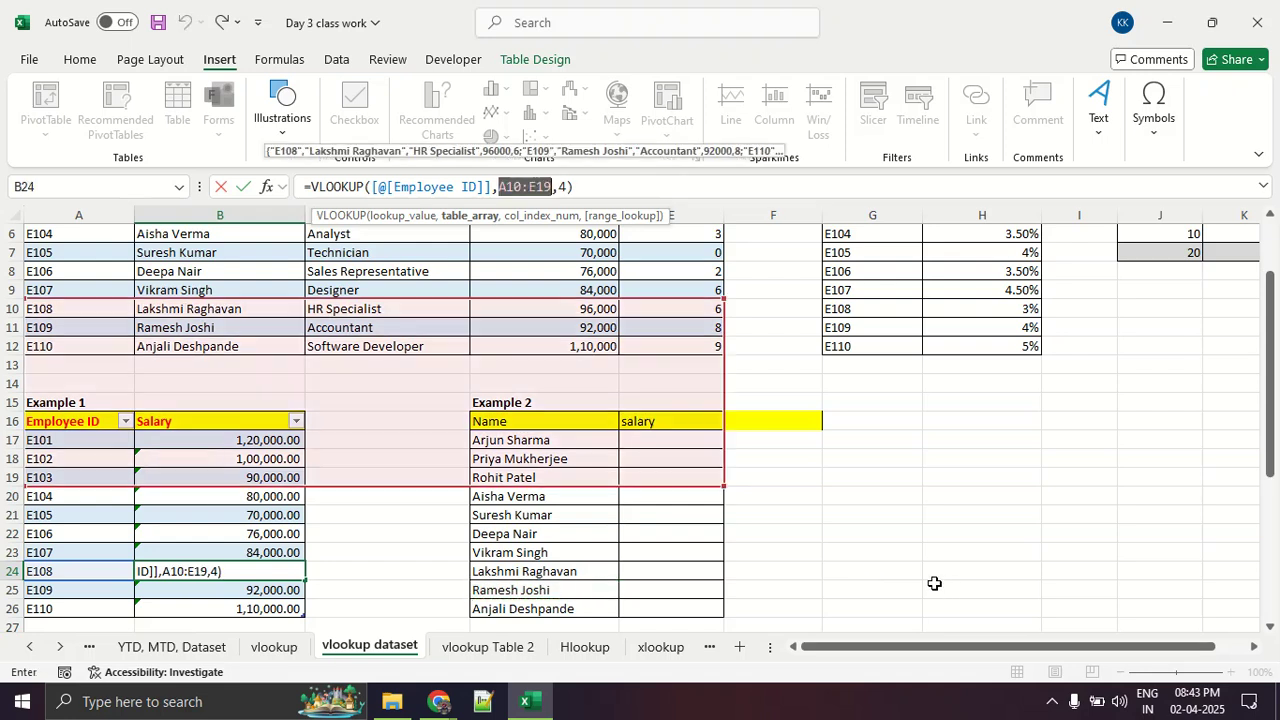
- Disable f.lux for an hour and lower the screen brightness, with A10:E19 reselected in the B24 formula
click(1051, 701)
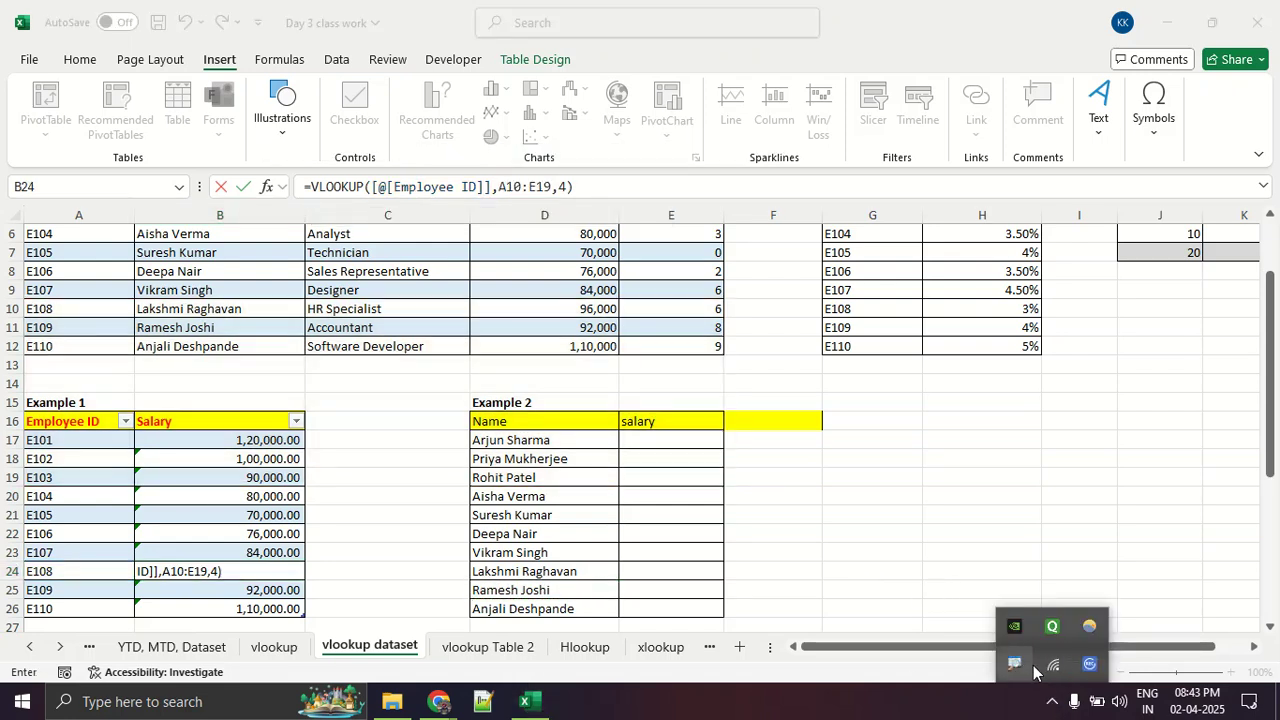
right_click(1090, 629)
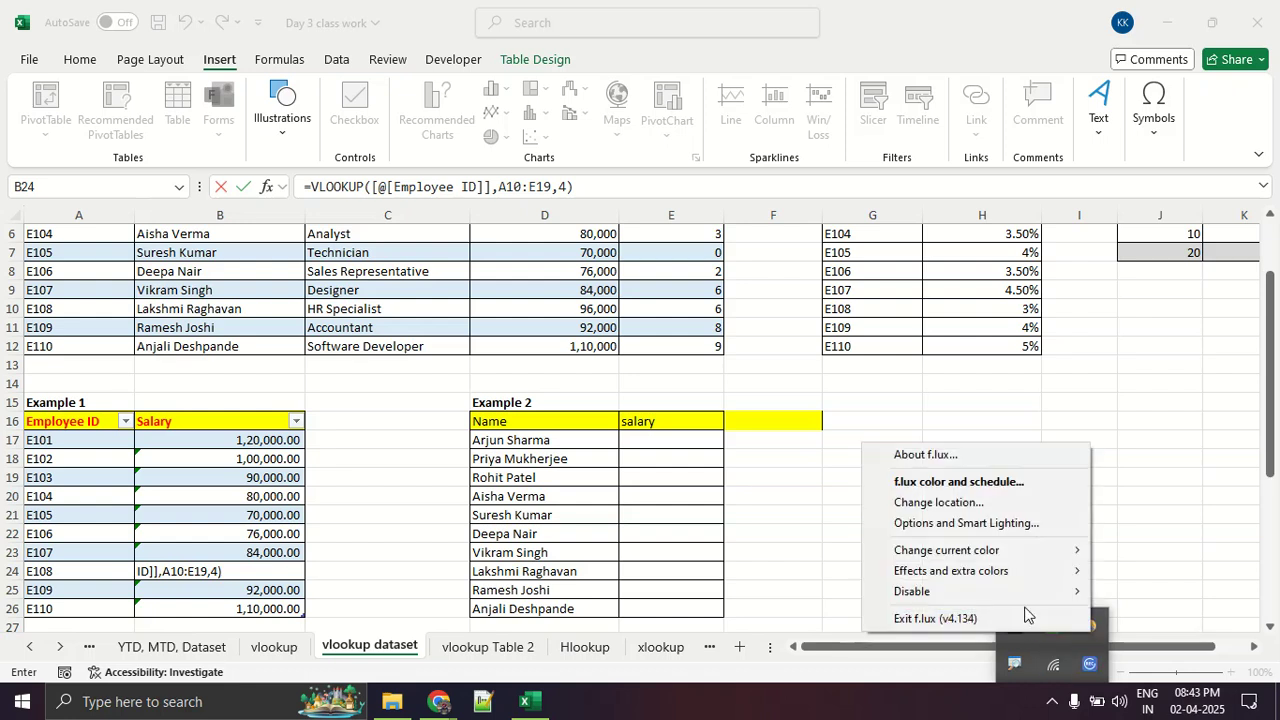
mouse_move(1026, 594)
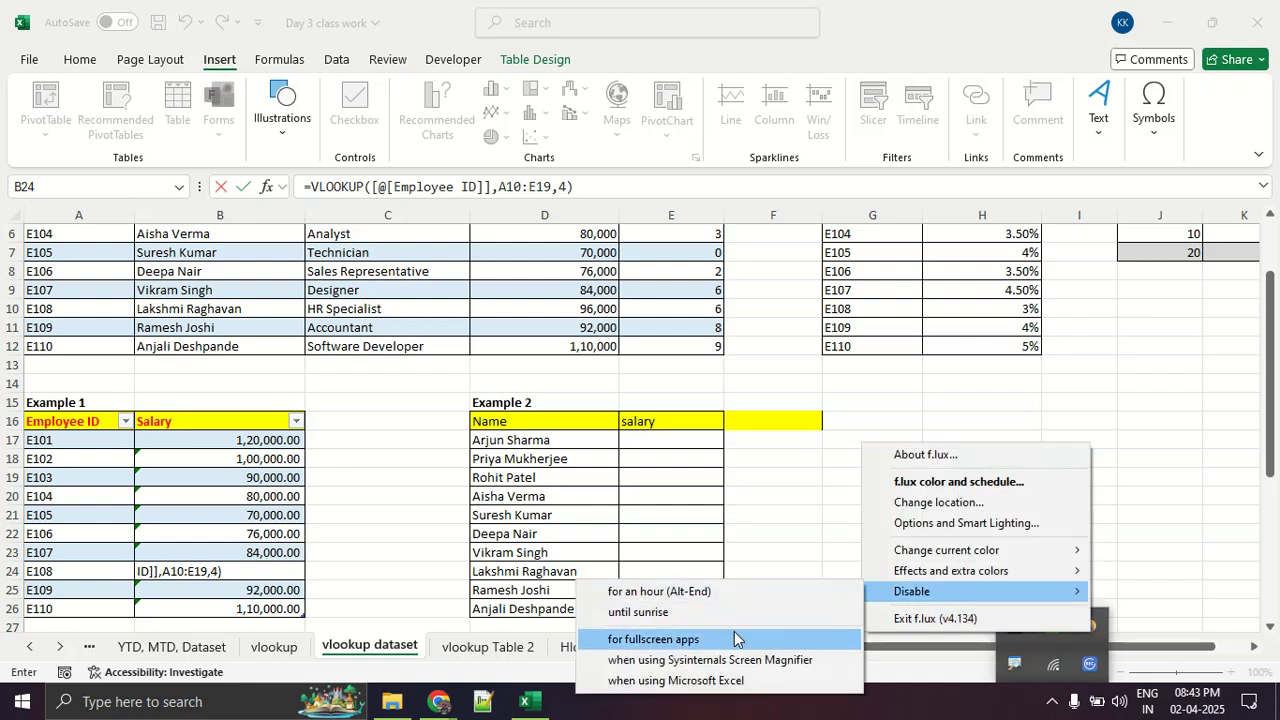
click(736, 597)
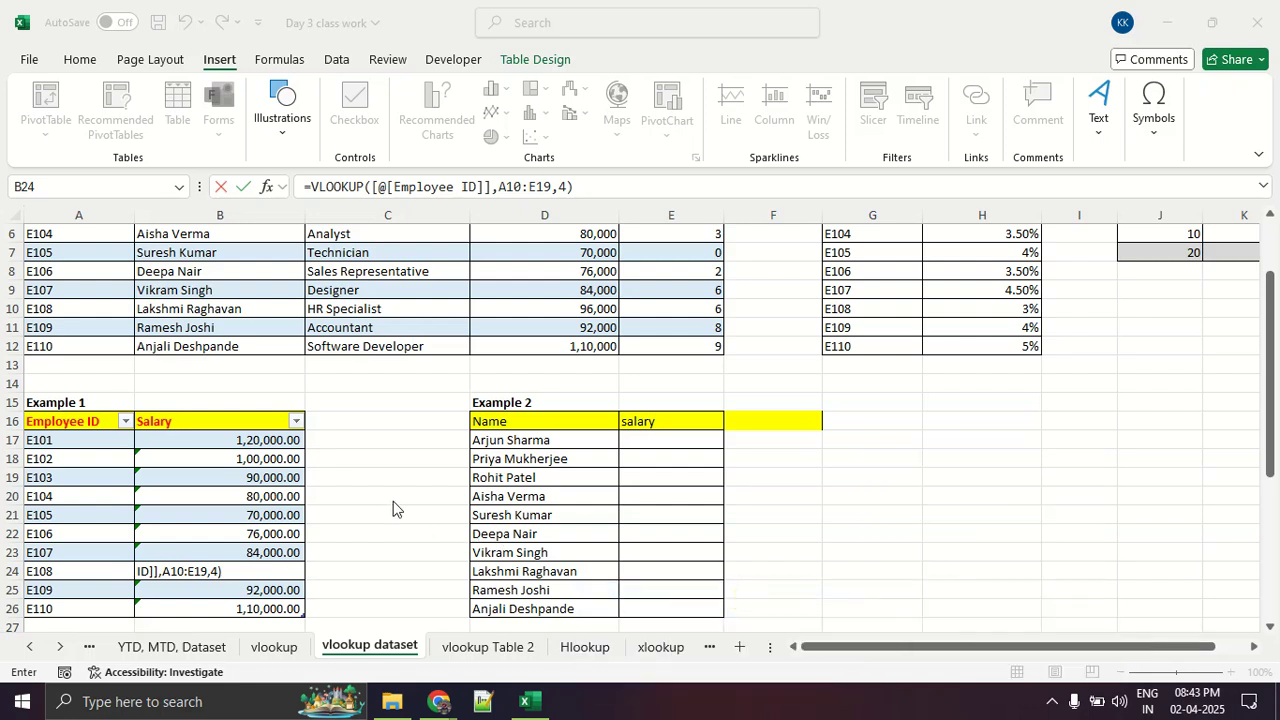
drag(499, 187, 552, 187)
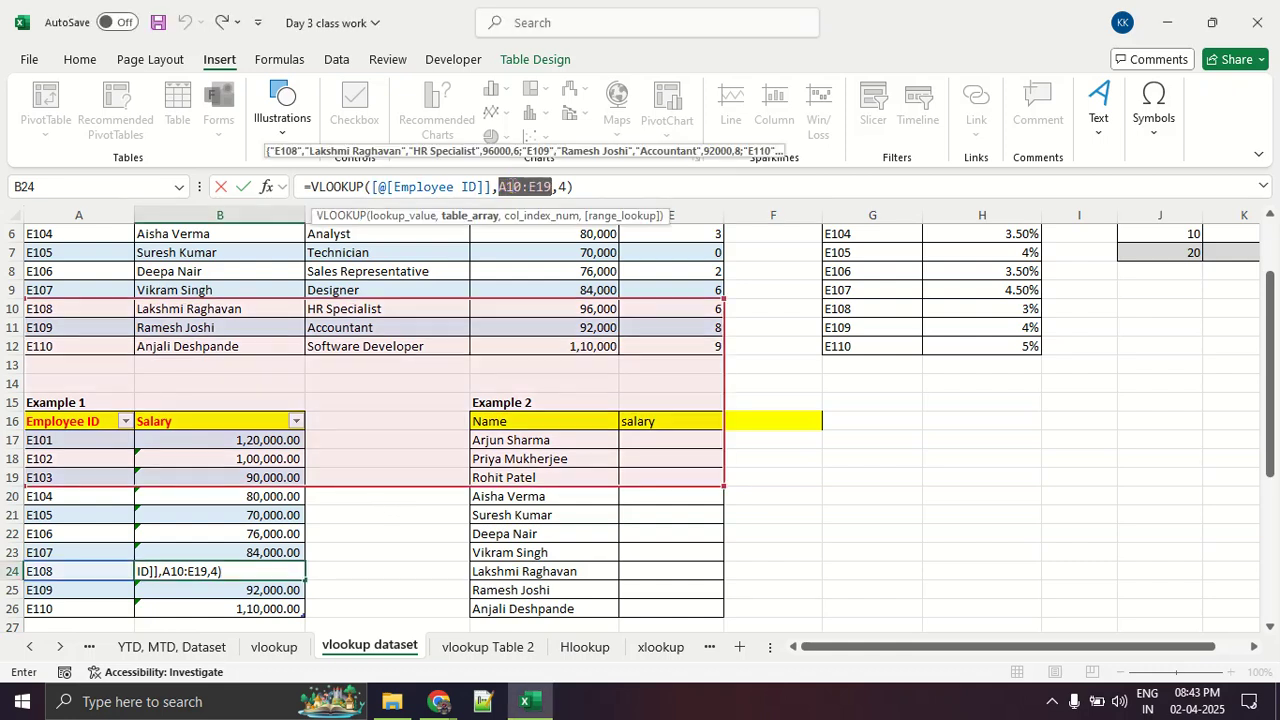
key(XF86MonBrightnessDown)
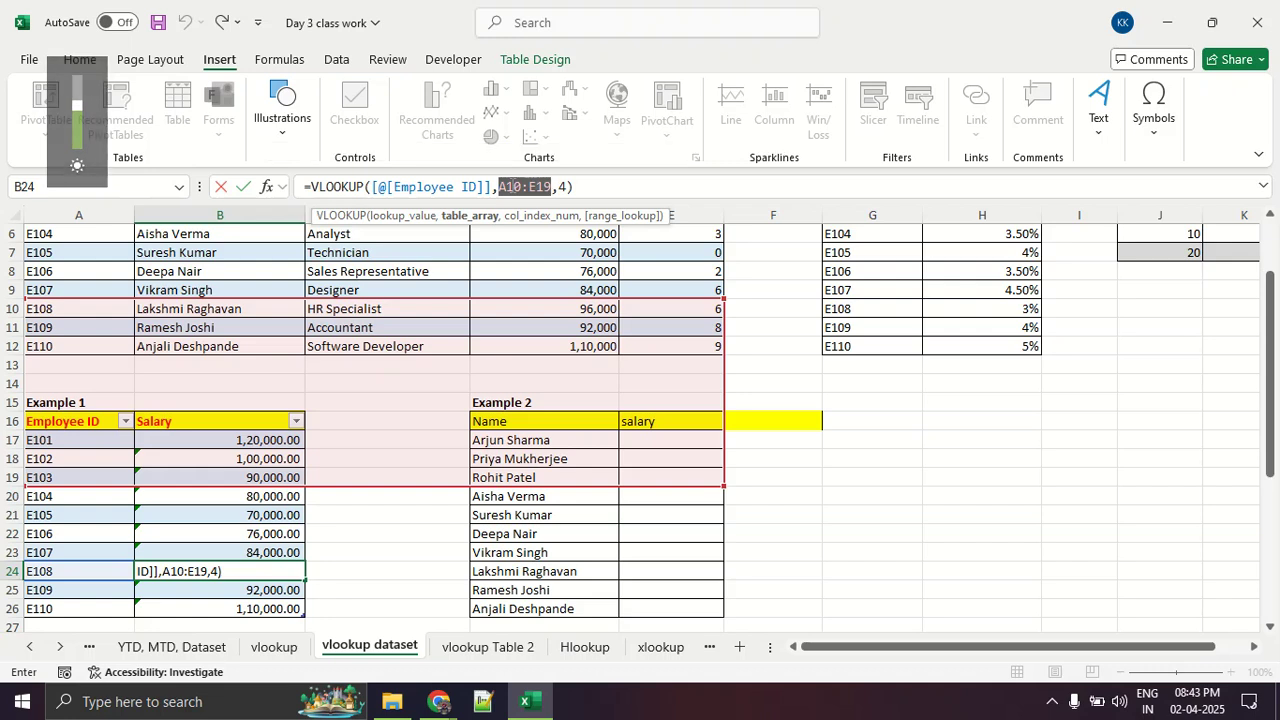
- Outline the Table 1 data rows in red, clear the drawings, and cancel editing the B24 formula
mouse_move(90, 293)
mouse_down()
mouse_move(22, 296)
mouse_move(12, 480)
mouse_move(736, 500)
mouse_move(750, 332)
mouse_move(604, 292)
mouse_move(120, 294)
mouse_up()
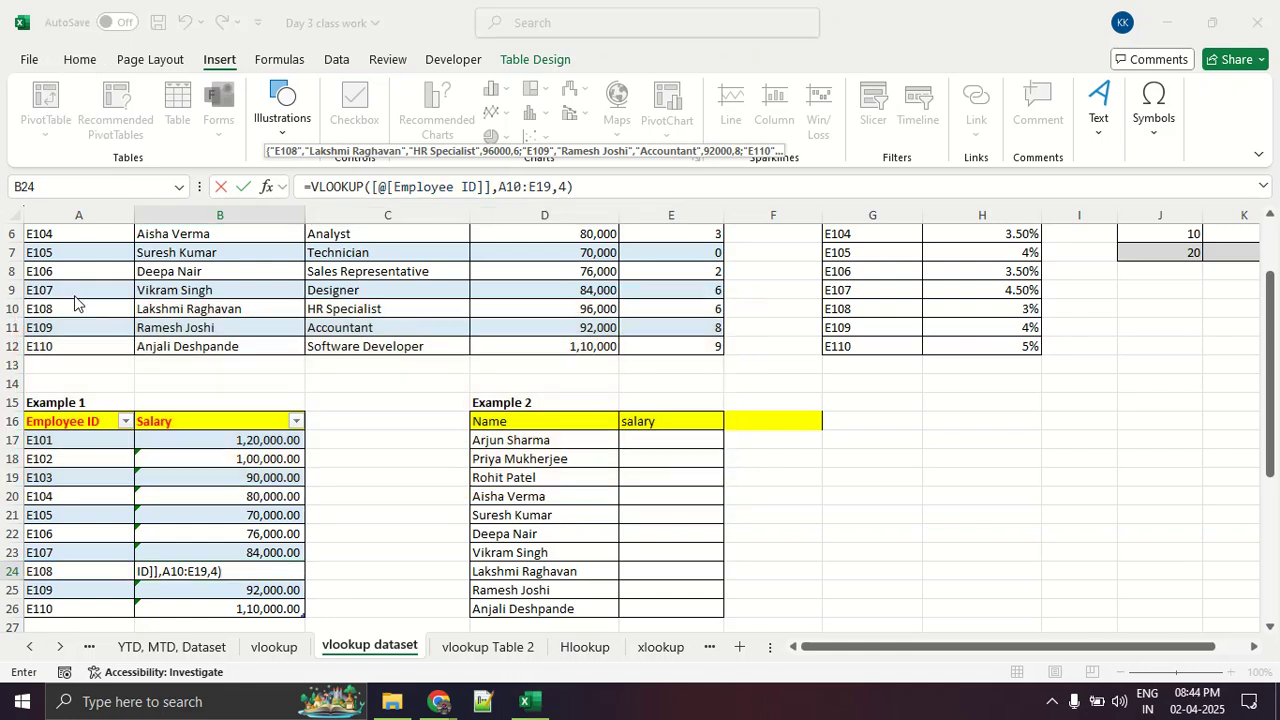
scroll(76, 302, up, 2)
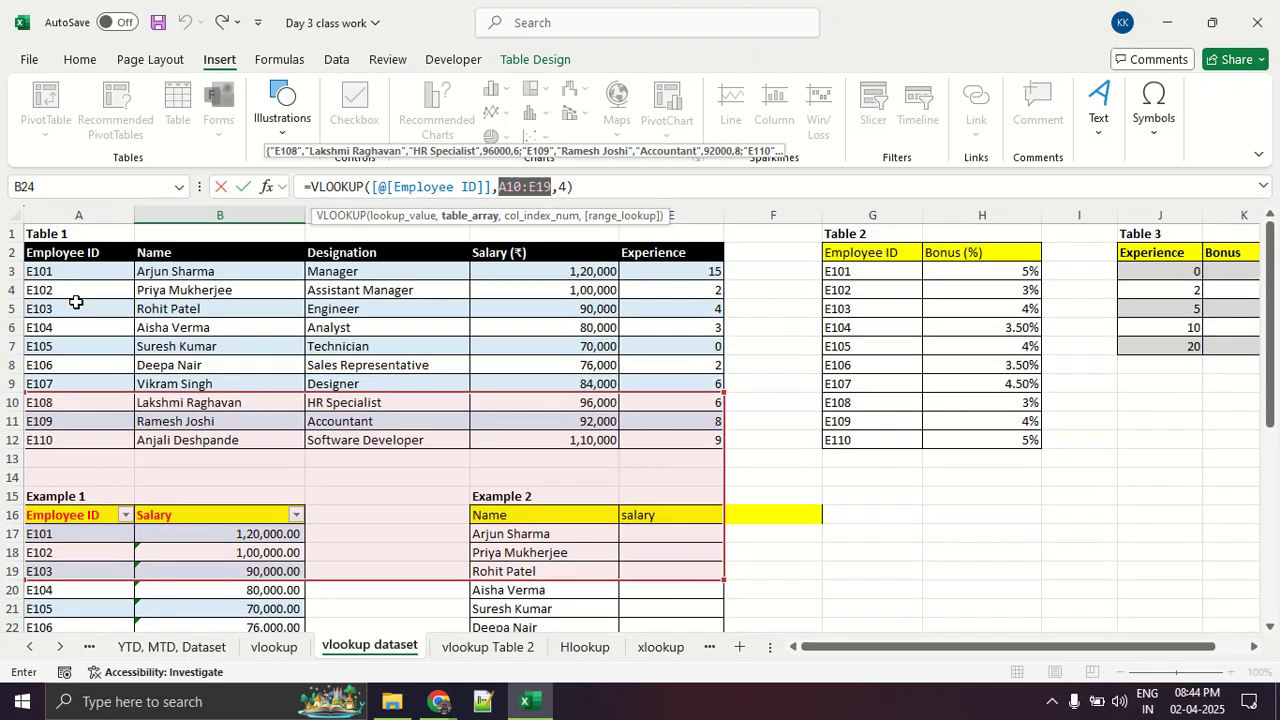
mouse_move(95, 256)
mouse_down()
mouse_move(24, 262)
mouse_move(20, 430)
mouse_move(696, 440)
mouse_move(734, 376)
mouse_move(733, 272)
mouse_move(85, 262)
mouse_up()
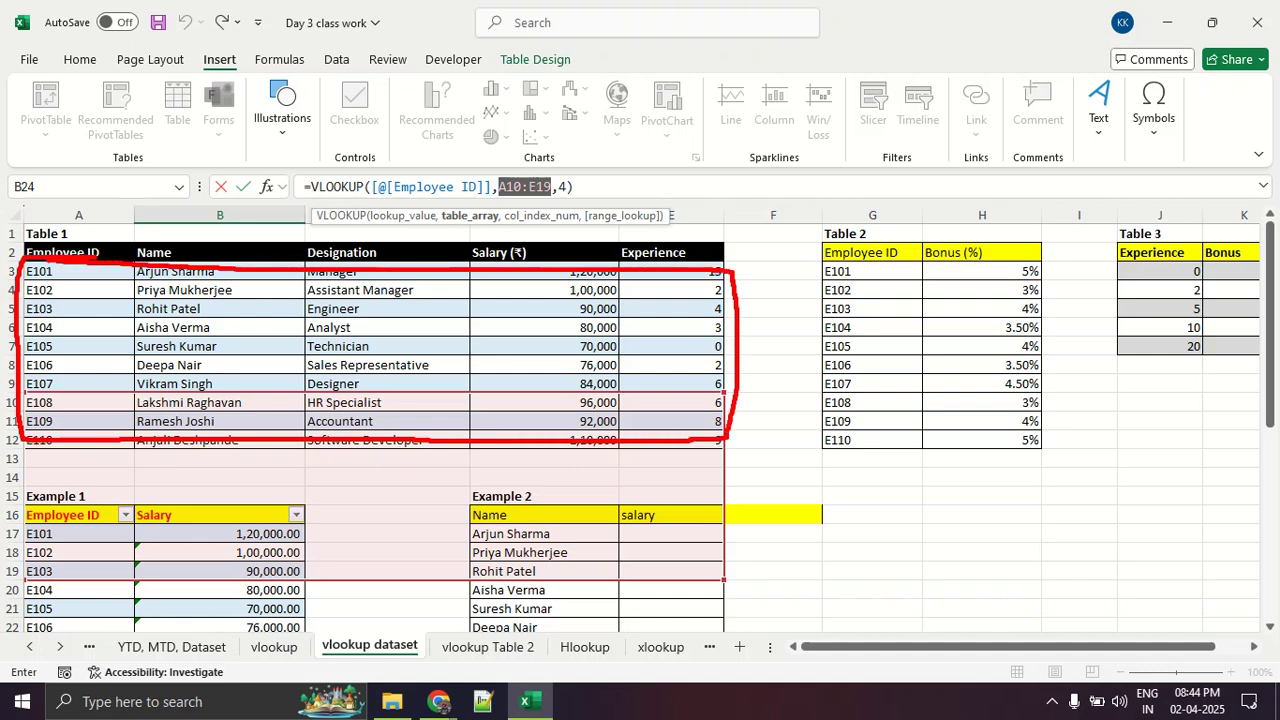
mouse_move(62, 308)
mouse_down()
mouse_move(82, 340)
mouse_move(176, 386)
mouse_move(322, 326)
mouse_move(465, 297)
mouse_move(550, 372)
mouse_move(718, 384)
mouse_up()
key(Escape)
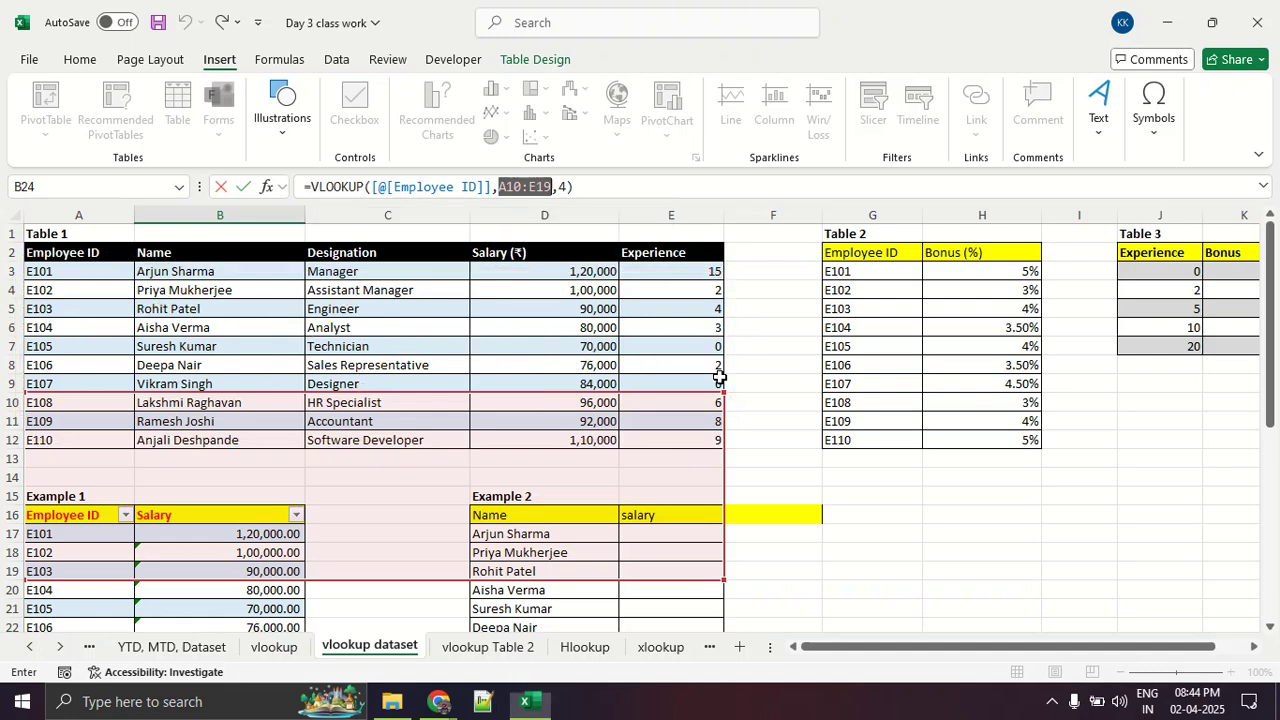
scroll(409, 379, down, 2)
key(Escape)
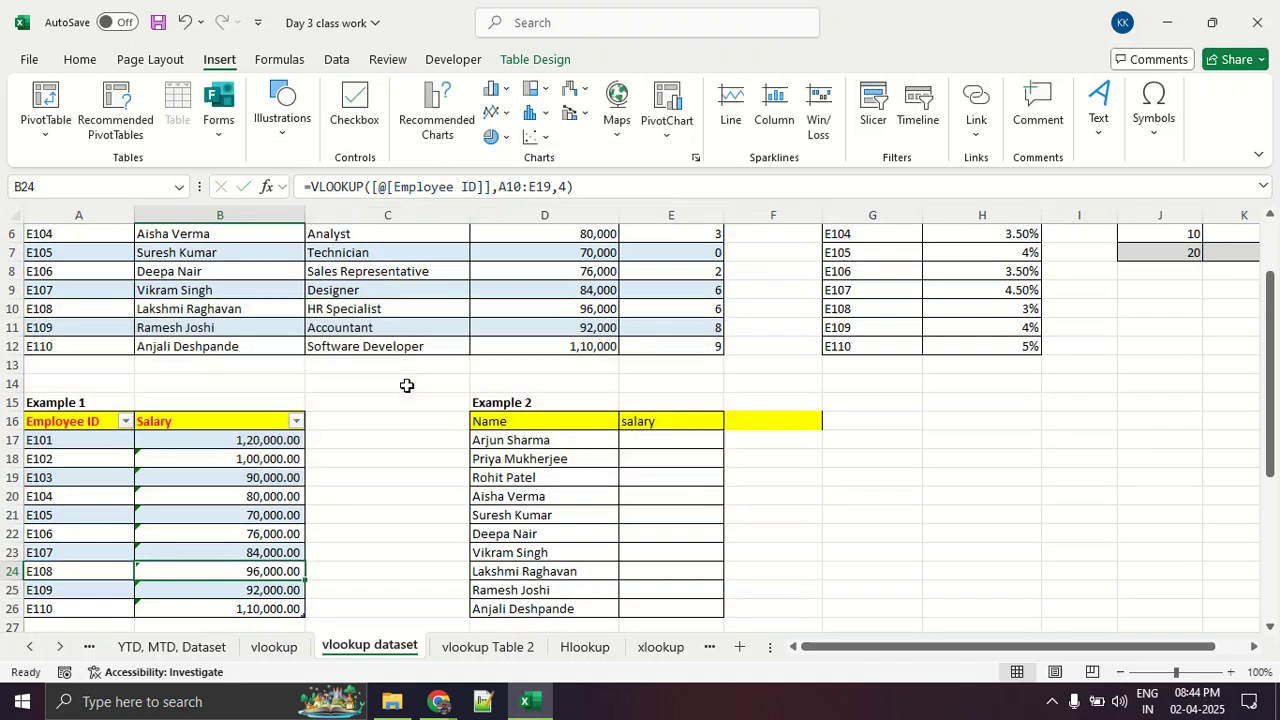
- Open the VLOOKUP arguments of cell B17, circle the Table_array reference in red in a zoomed view, and clear the drawing
scroll(409, 379, up, 2)
click(258, 534)
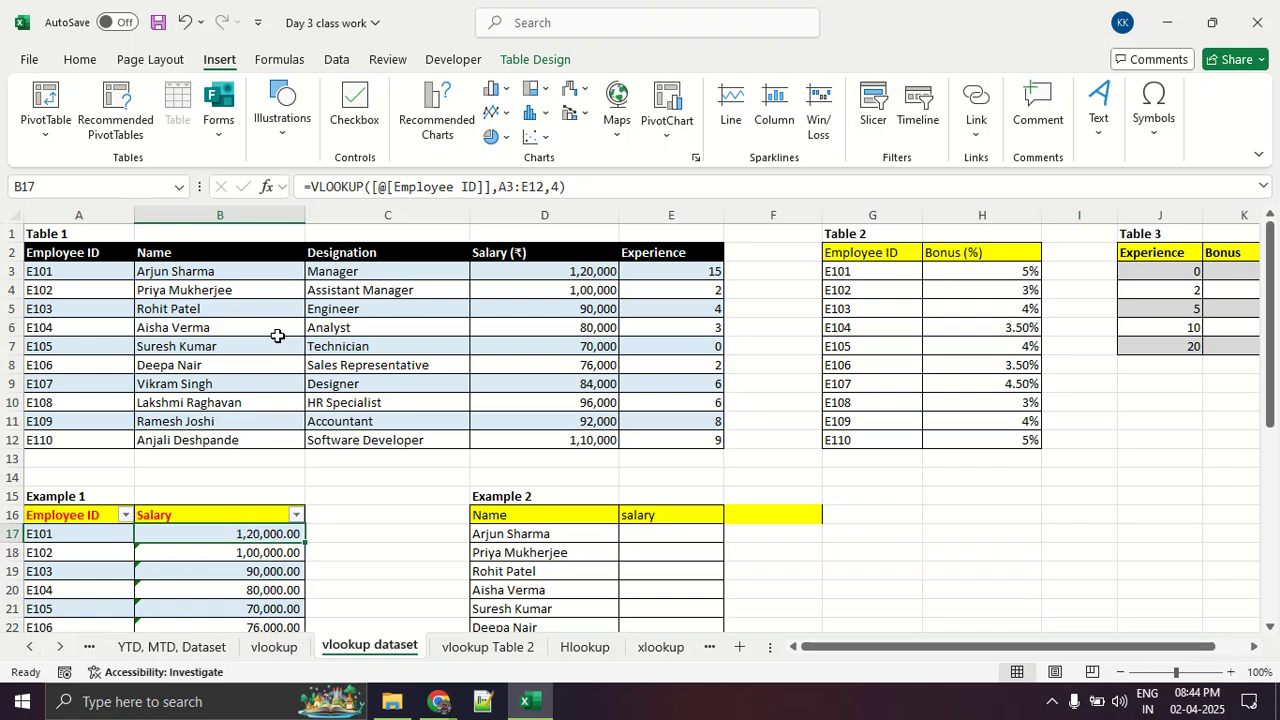
key(F2)
click(265, 186)
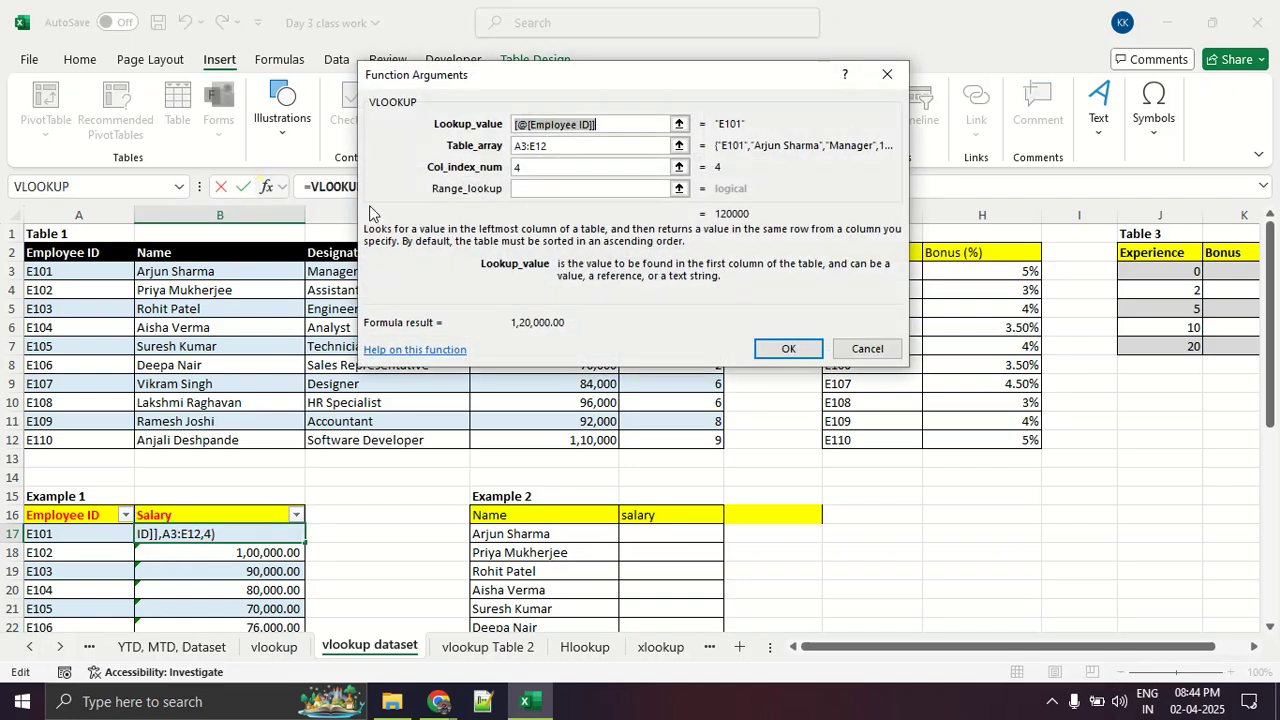
key(ctrl+1)
click(545, 149)
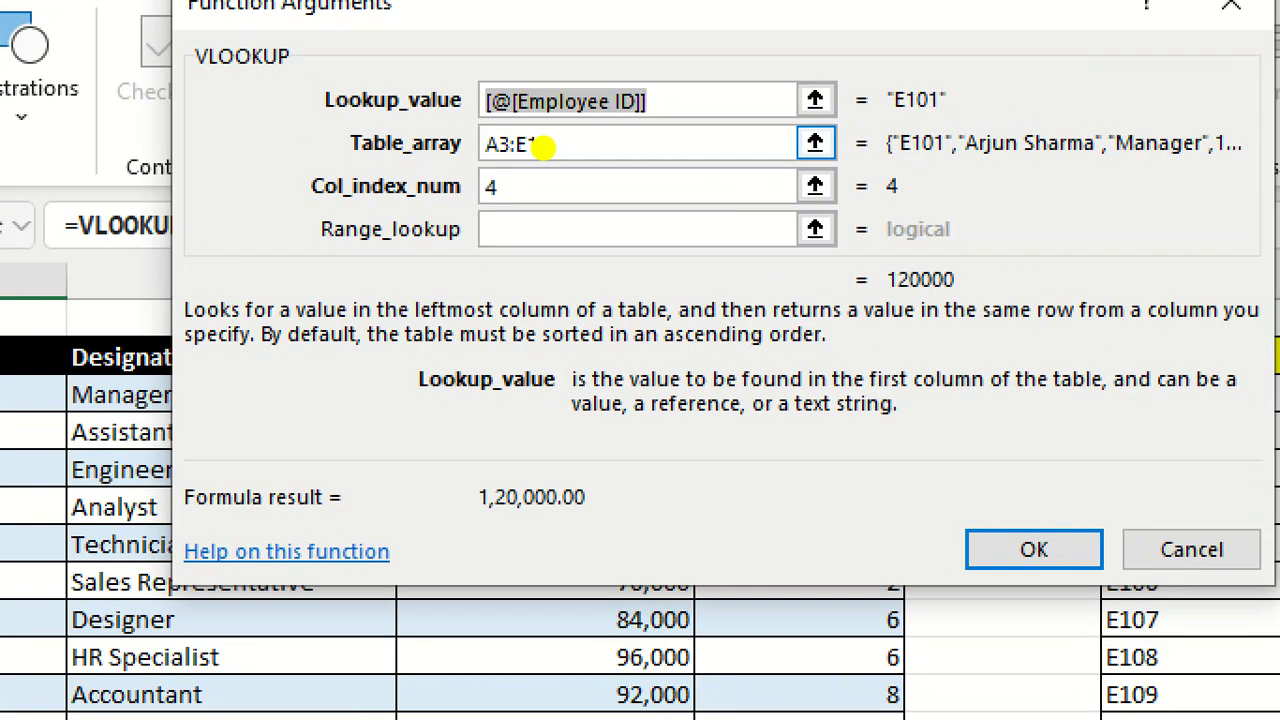
mouse_move(421, 164)
mouse_down()
mouse_move(582, 161)
mouse_move(476, 114)
mouse_move(438, 156)
mouse_up()
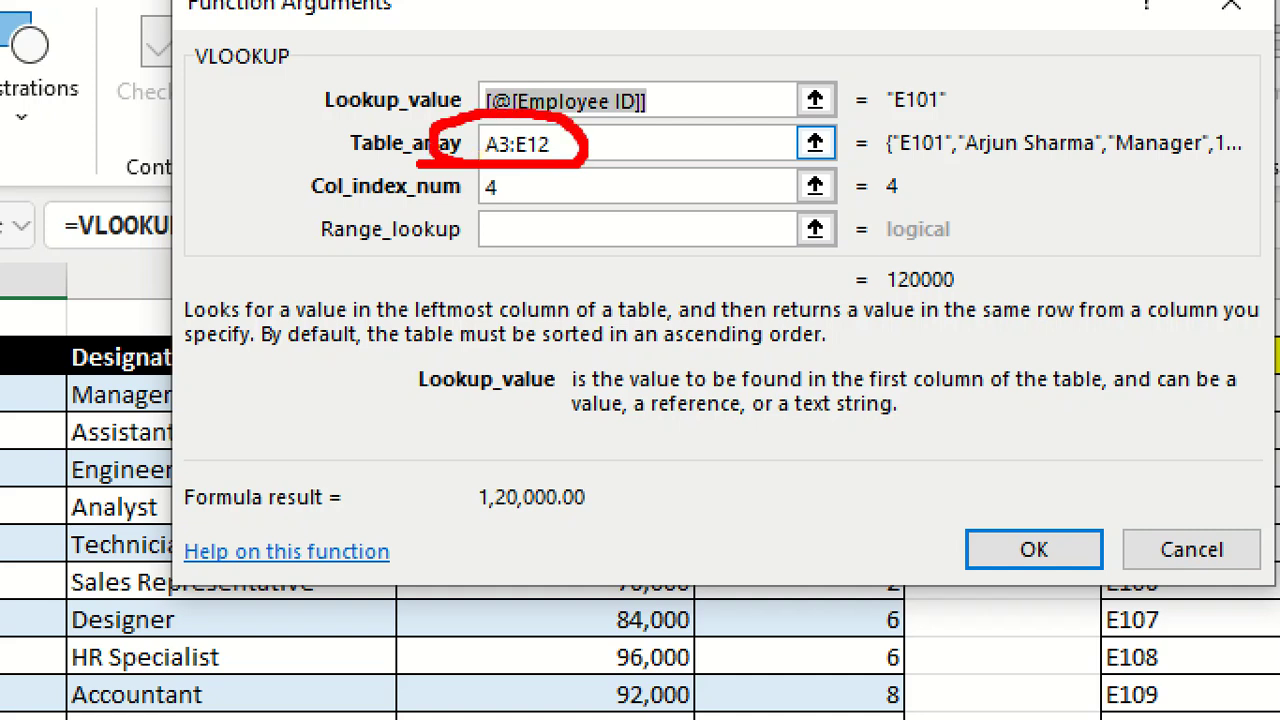
key(Escape)
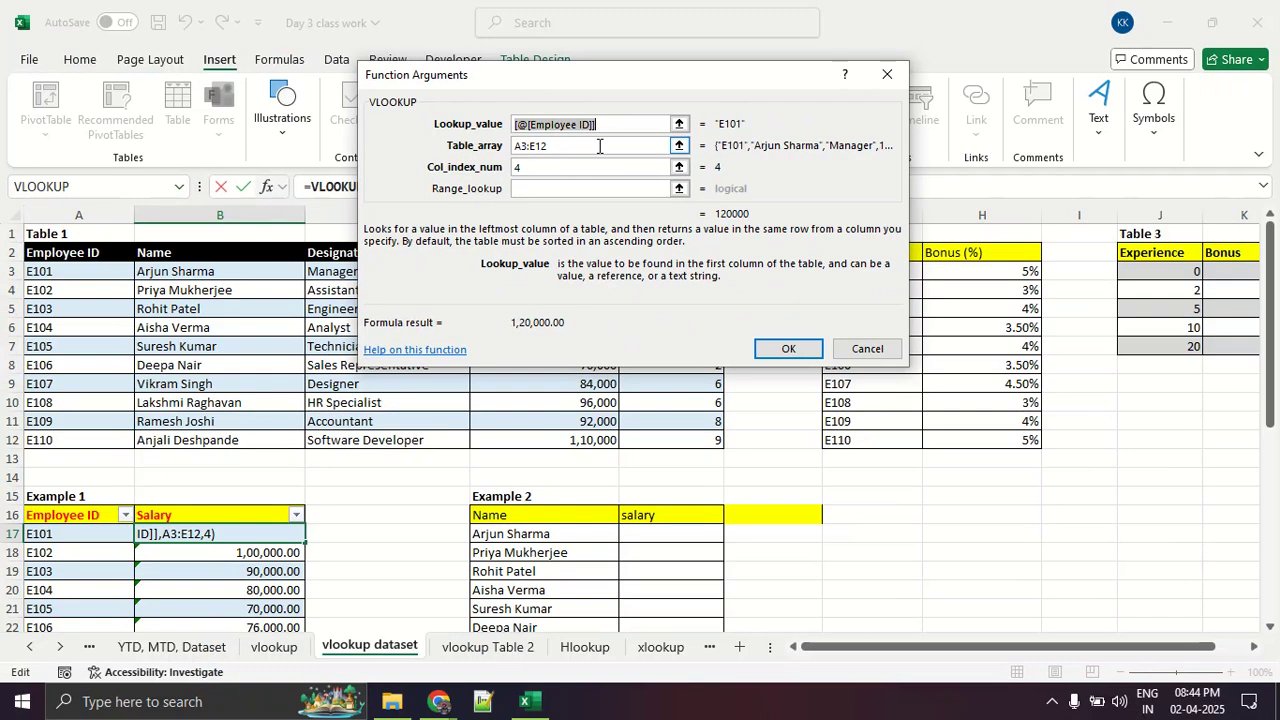
- Make the B17 Table_array absolute as $A$3:$E$12, mark it in a zoomed view, and confirm the function arguments
click(566, 147)
drag(572, 147, 480, 150)
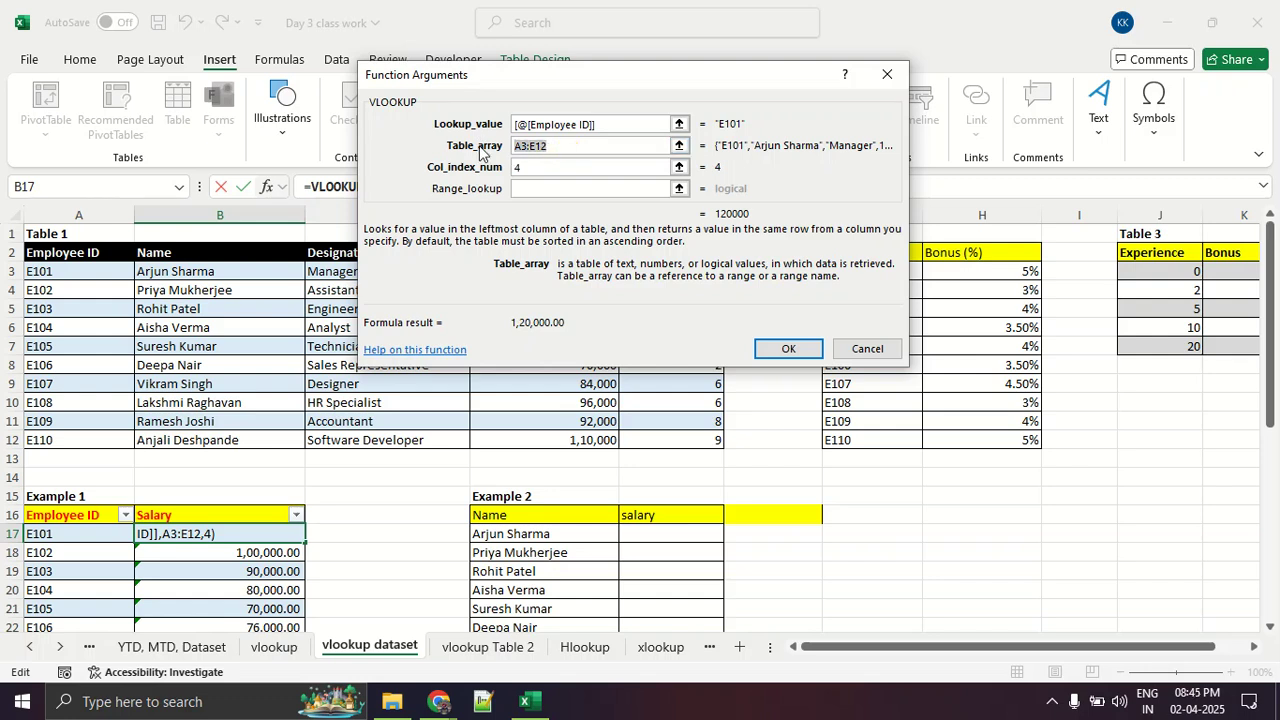
key(F4)
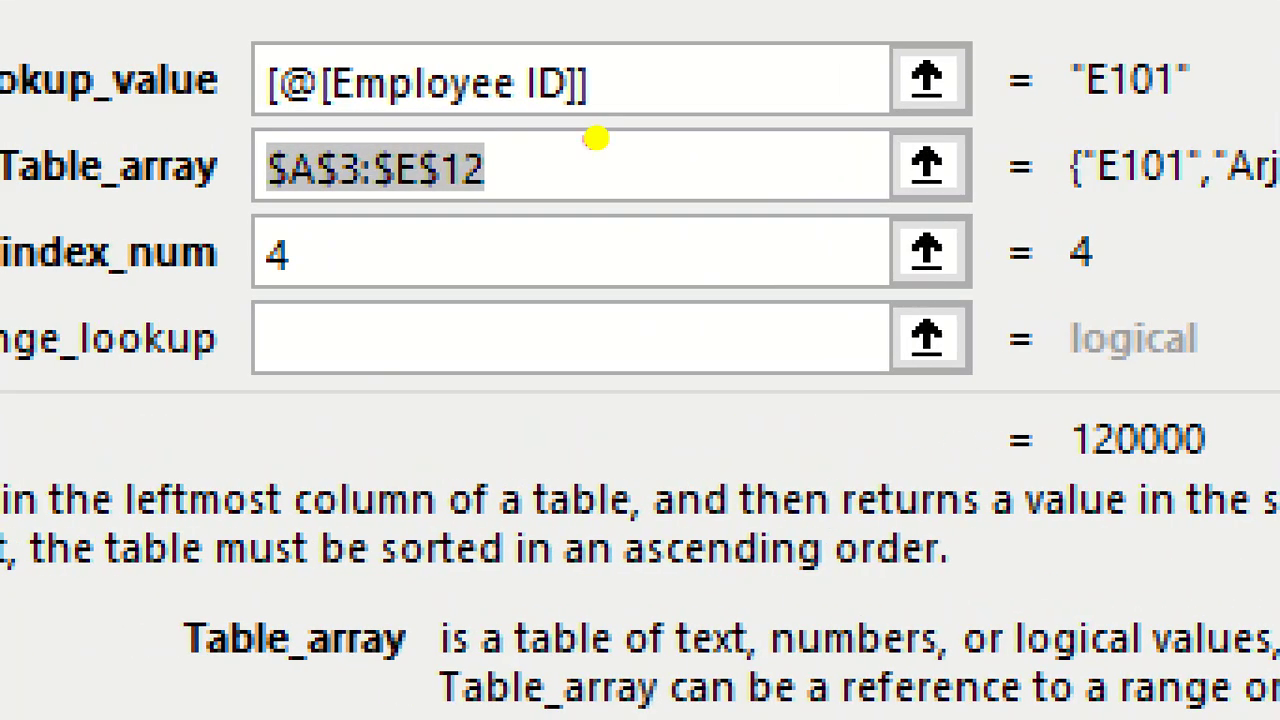
click(372, 165)
drag(268, 186, 293, 193)
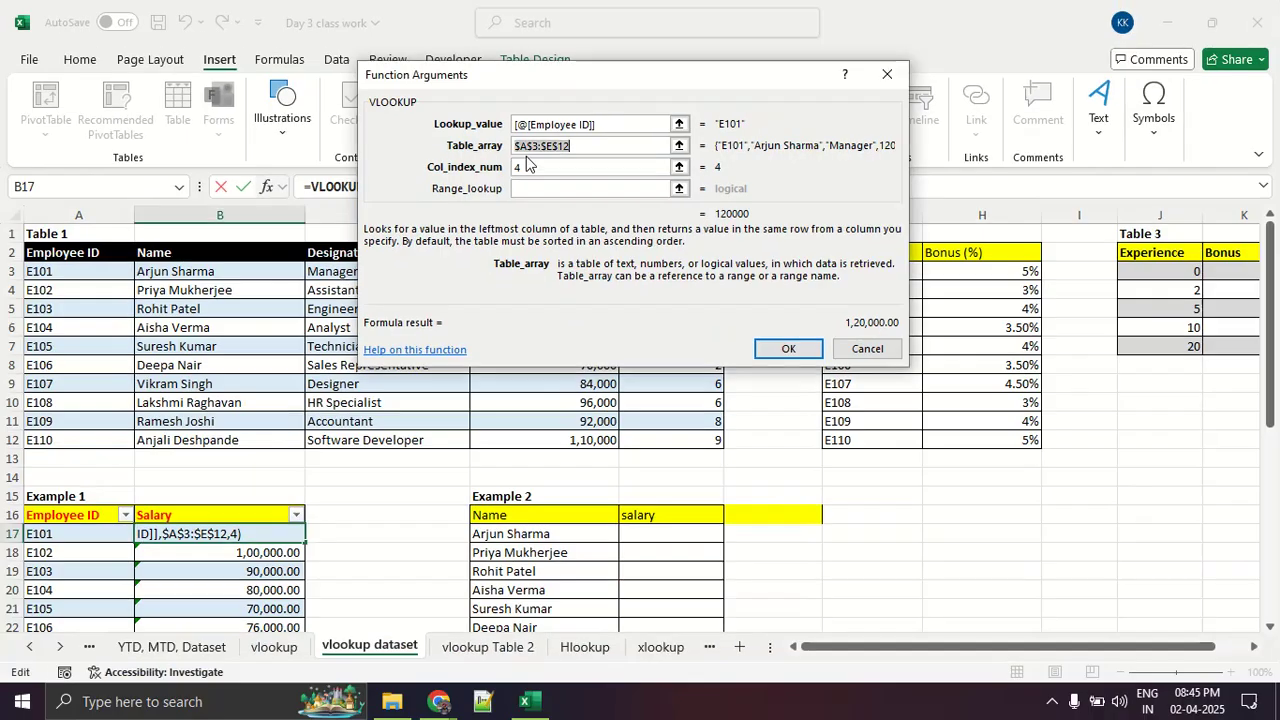
click(392, 272)
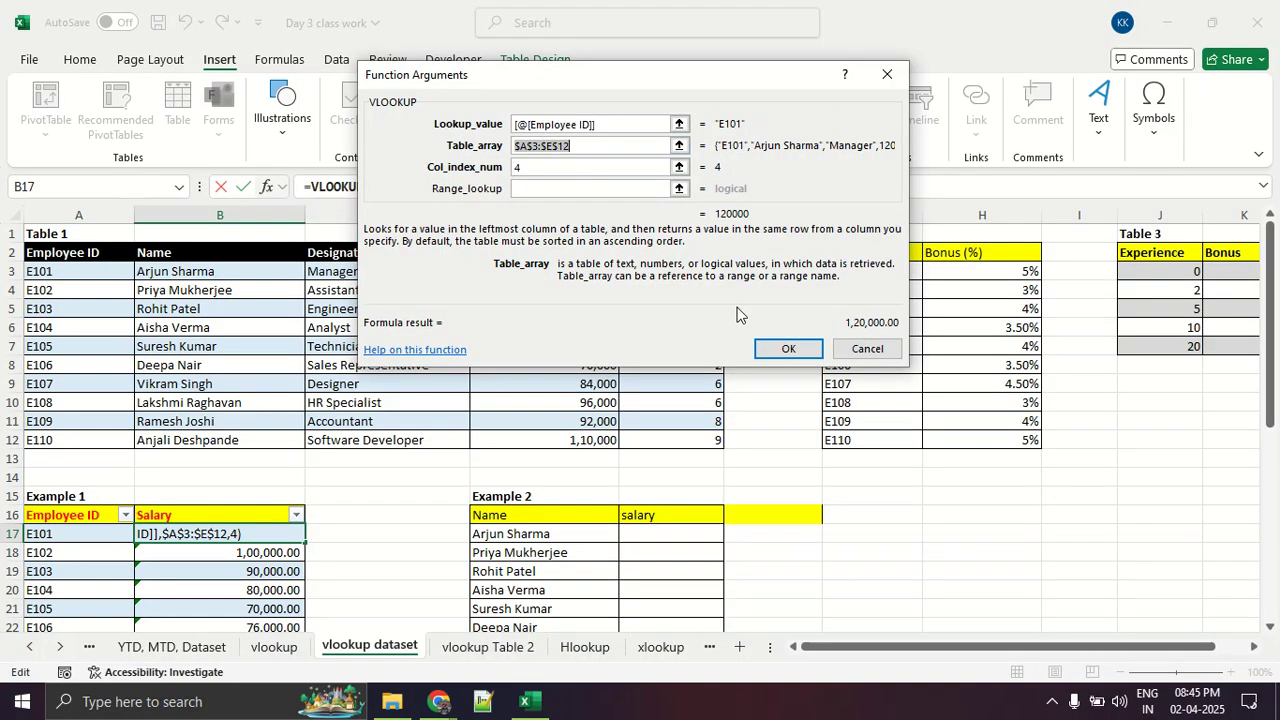
click(787, 350)
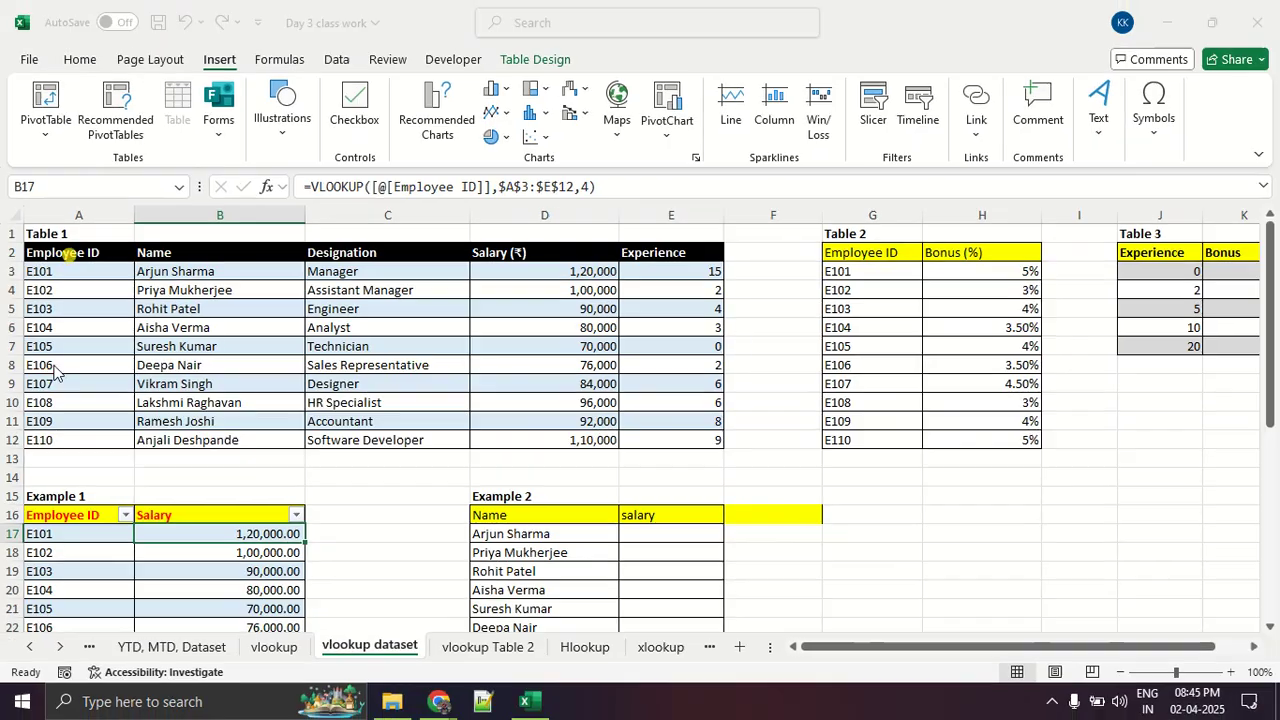
- Inspect the Example 1 Salary column and open the B24 formula at its table_array argument
scroll(180, 470, down, 4)
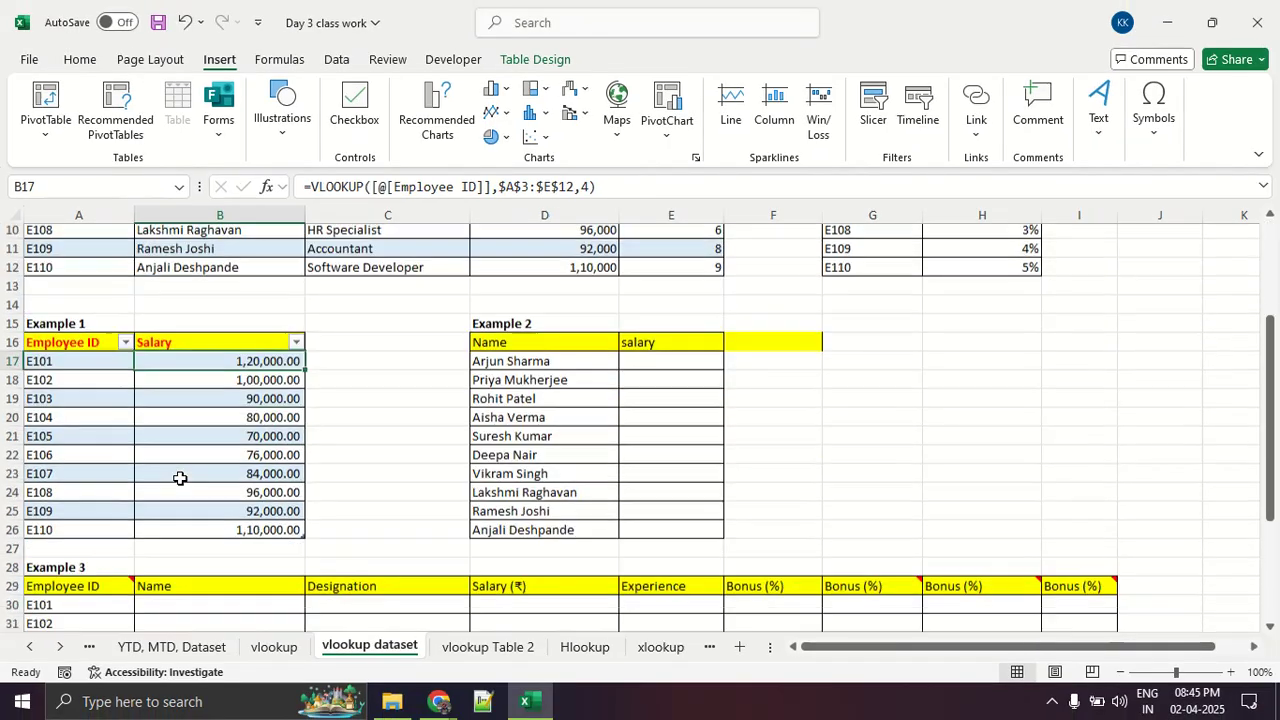
drag(207, 415, 214, 523)
click(384, 458)
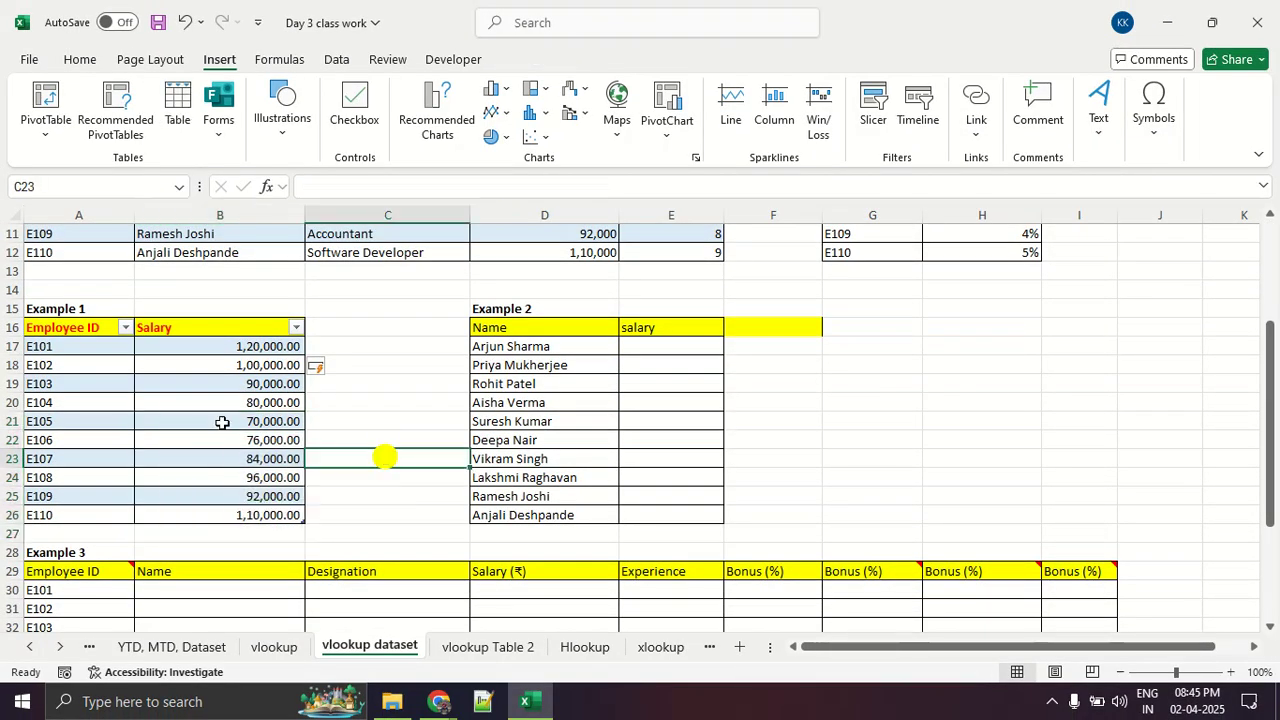
click(191, 474)
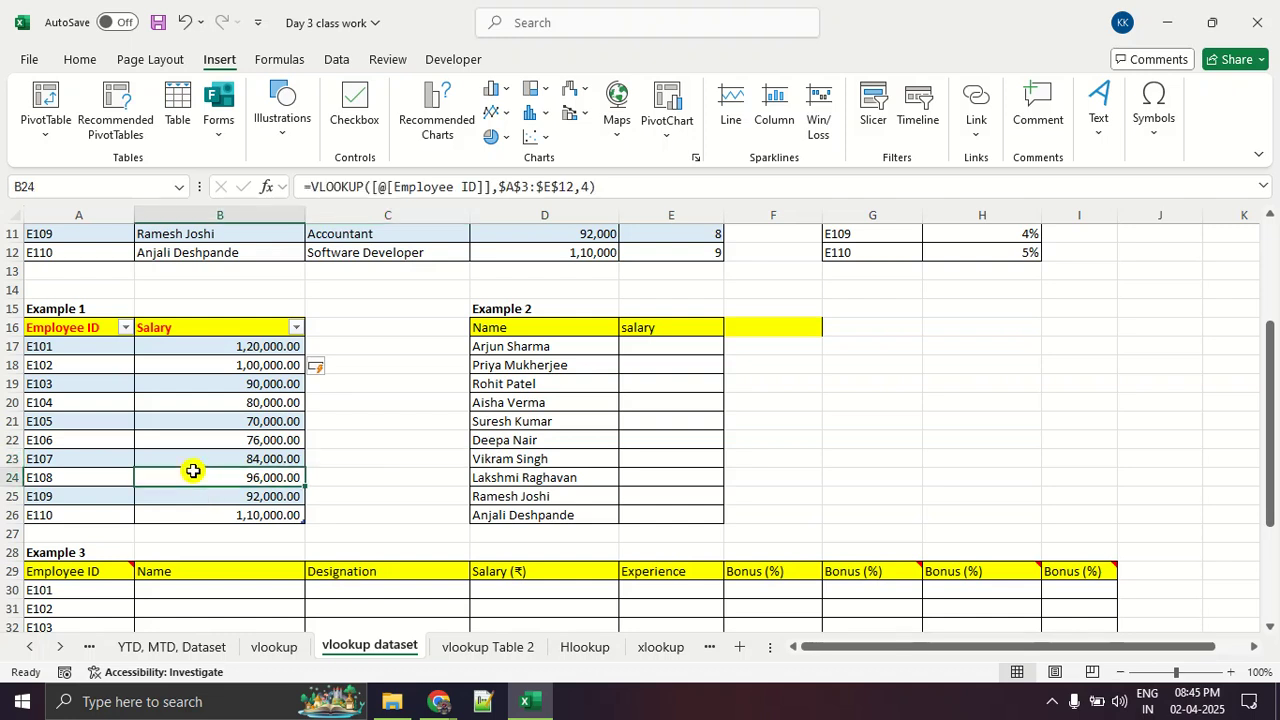
scroll(417, 450, up, 4)
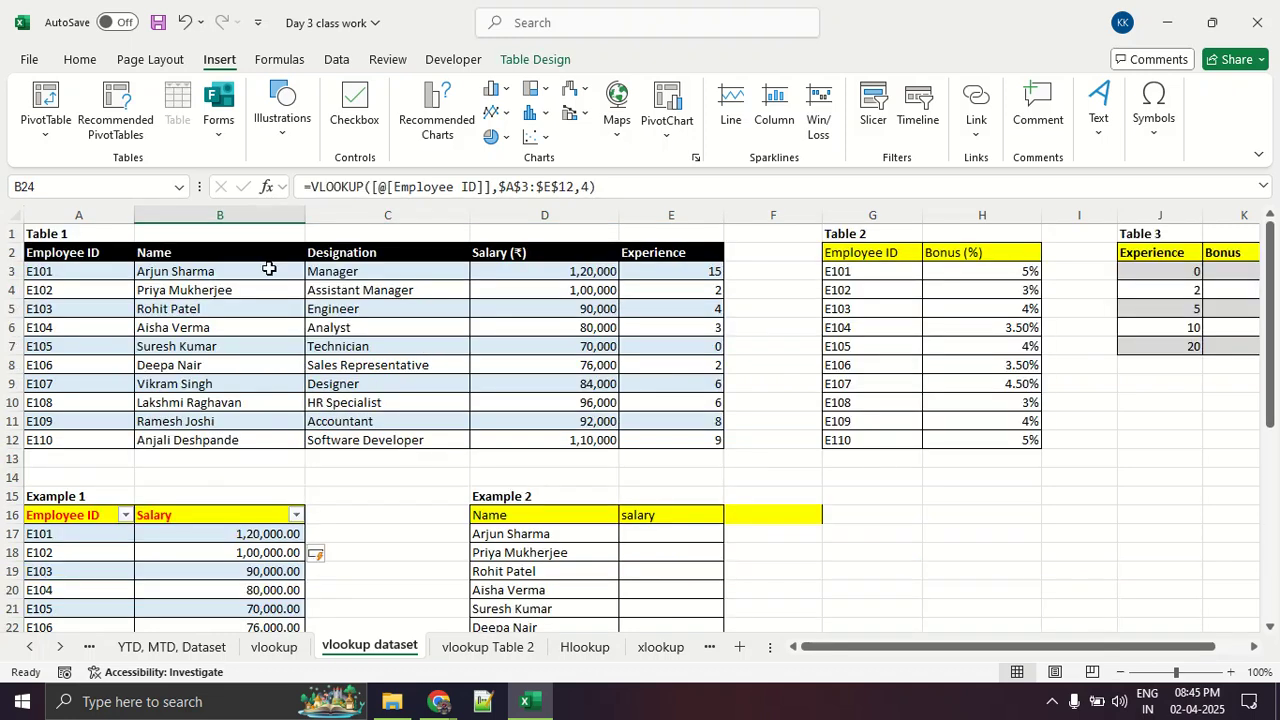
click(523, 190)
- Mark E108 in a zoomed view, outline the Table 1 range A3:E12 in red, clear the drawings, and cancel editing B24
scroll(350, 437, up, 1)
scroll(350, 437, down, 5)
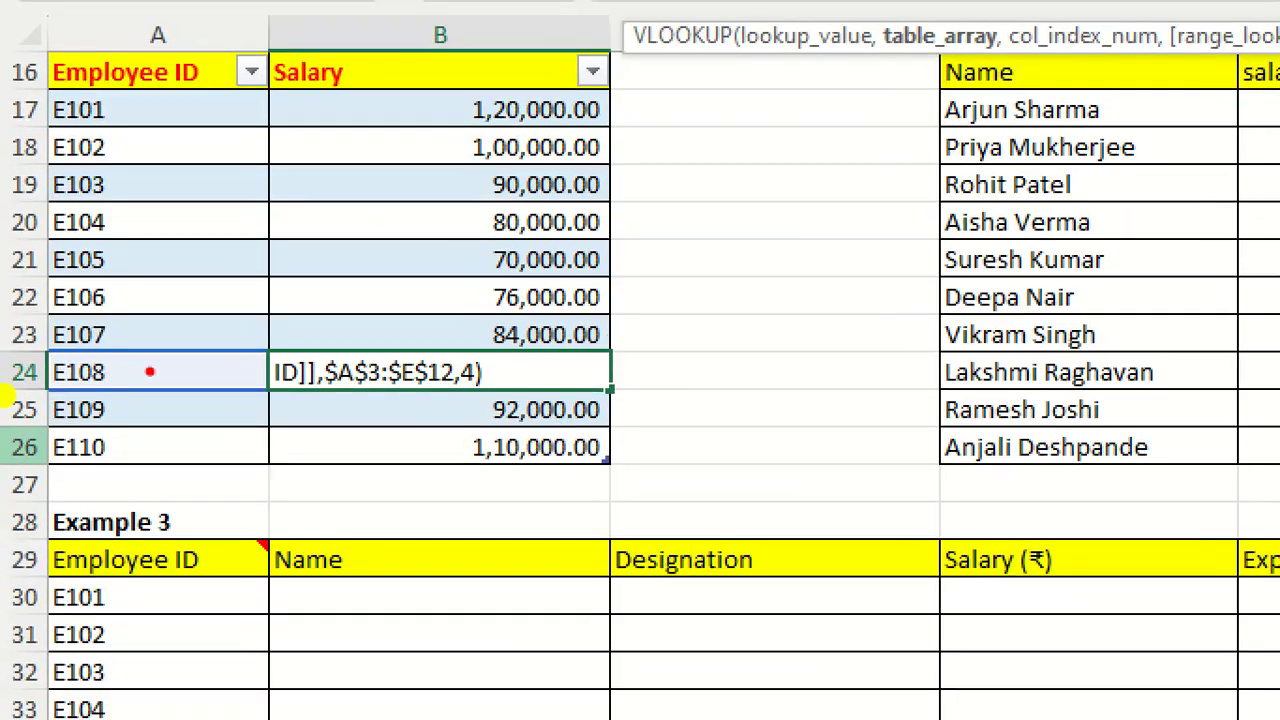
mouse_move(178, 340)
mouse_down()
mouse_move(40, 345)
mouse_move(271, 428)
mouse_move(235, 348)
mouse_up()
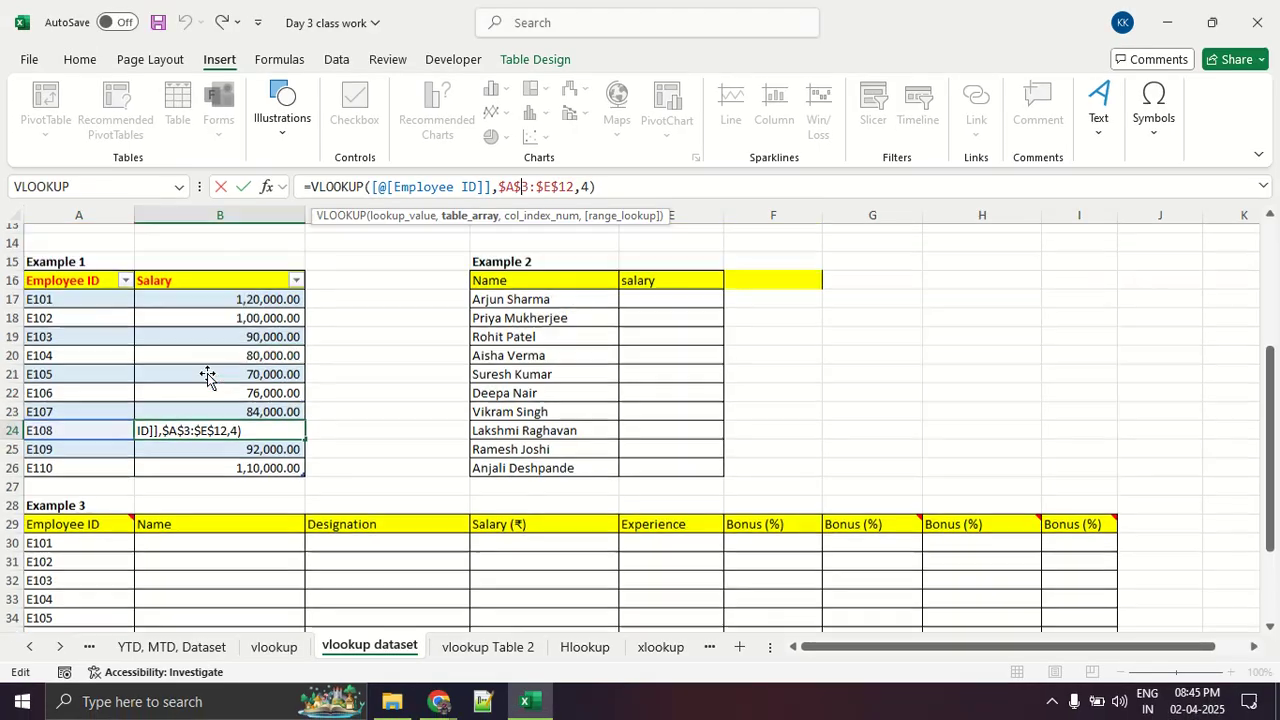
scroll(206, 374, up, 5)
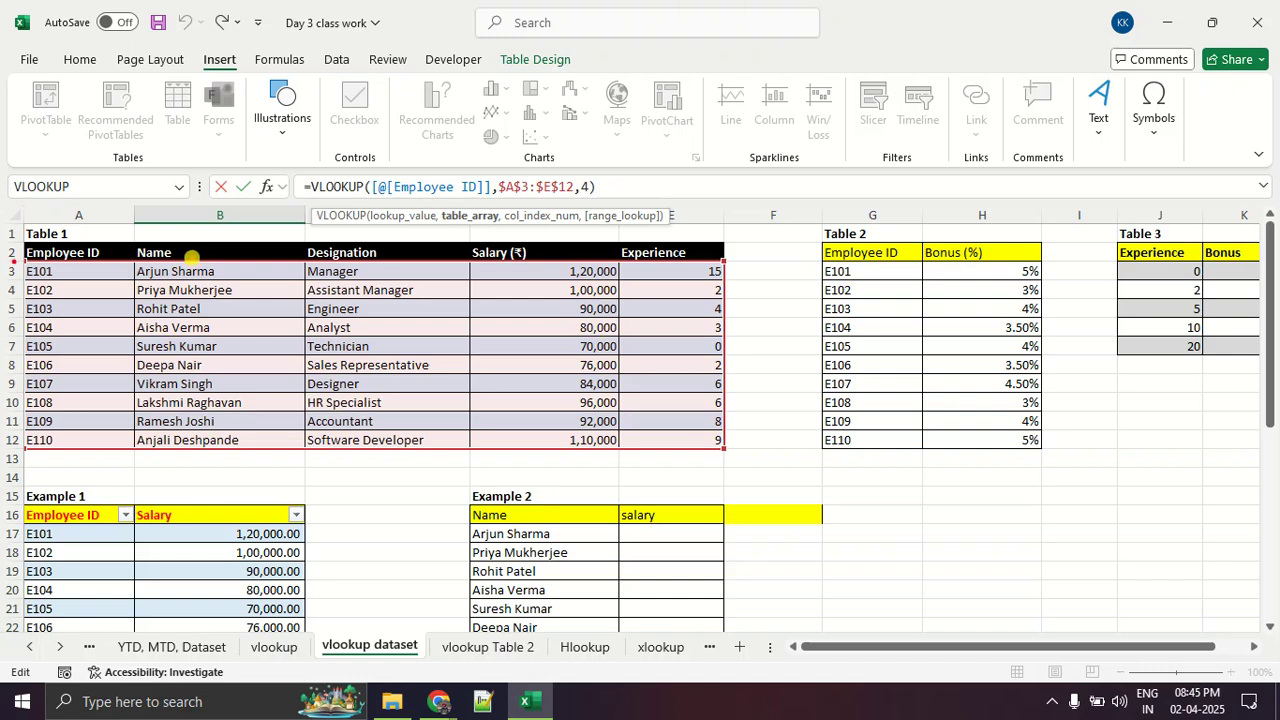
mouse_move(12, 258)
mouse_down()
mouse_move(134, 326)
mouse_move(403, 423)
mouse_move(730, 455)
mouse_up()
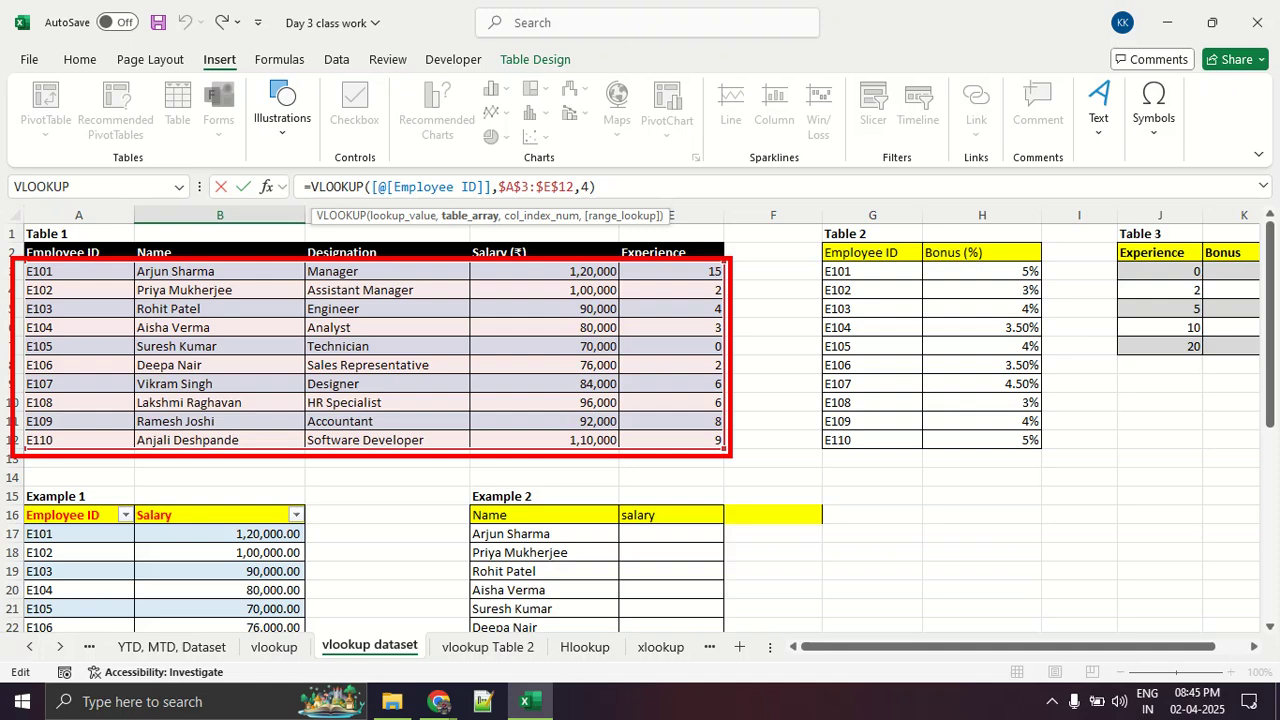
key(Escape)
- Switch to Google Meet, look through the meeting's participant list, and return to the Excel workbook
key(alt+Tab)
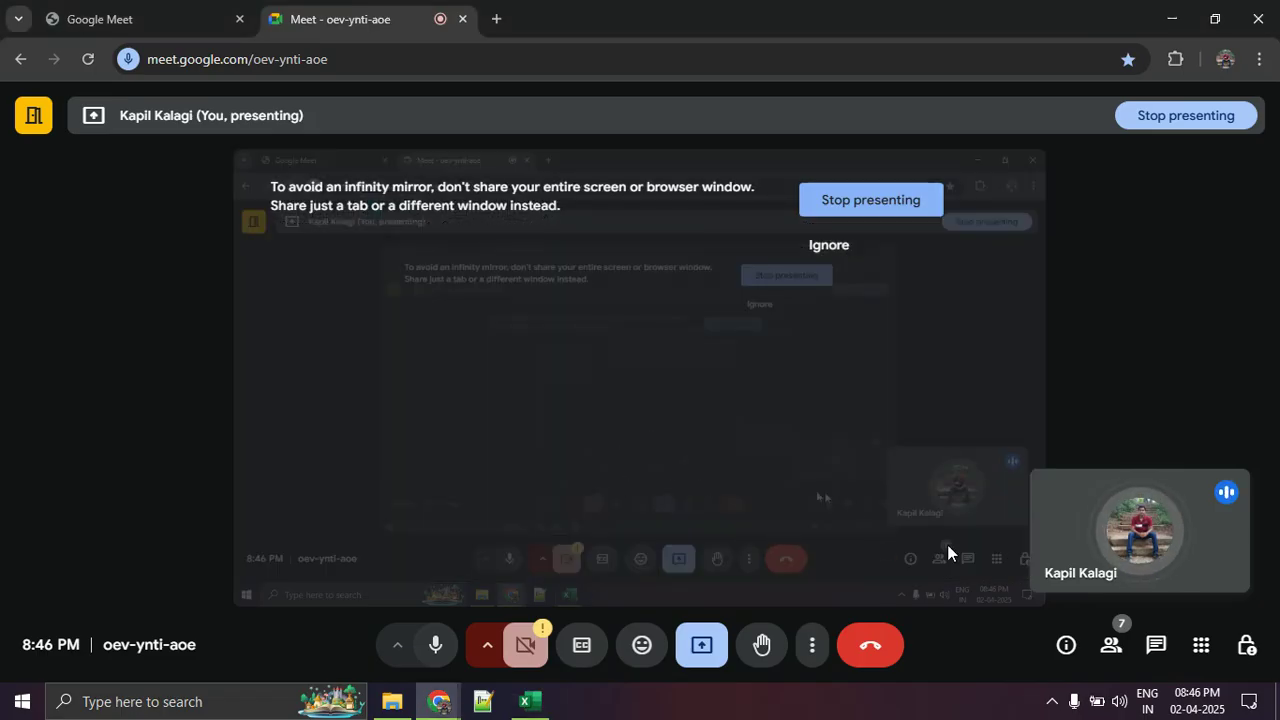
click(1112, 645)
scroll(1133, 450, down, 2)
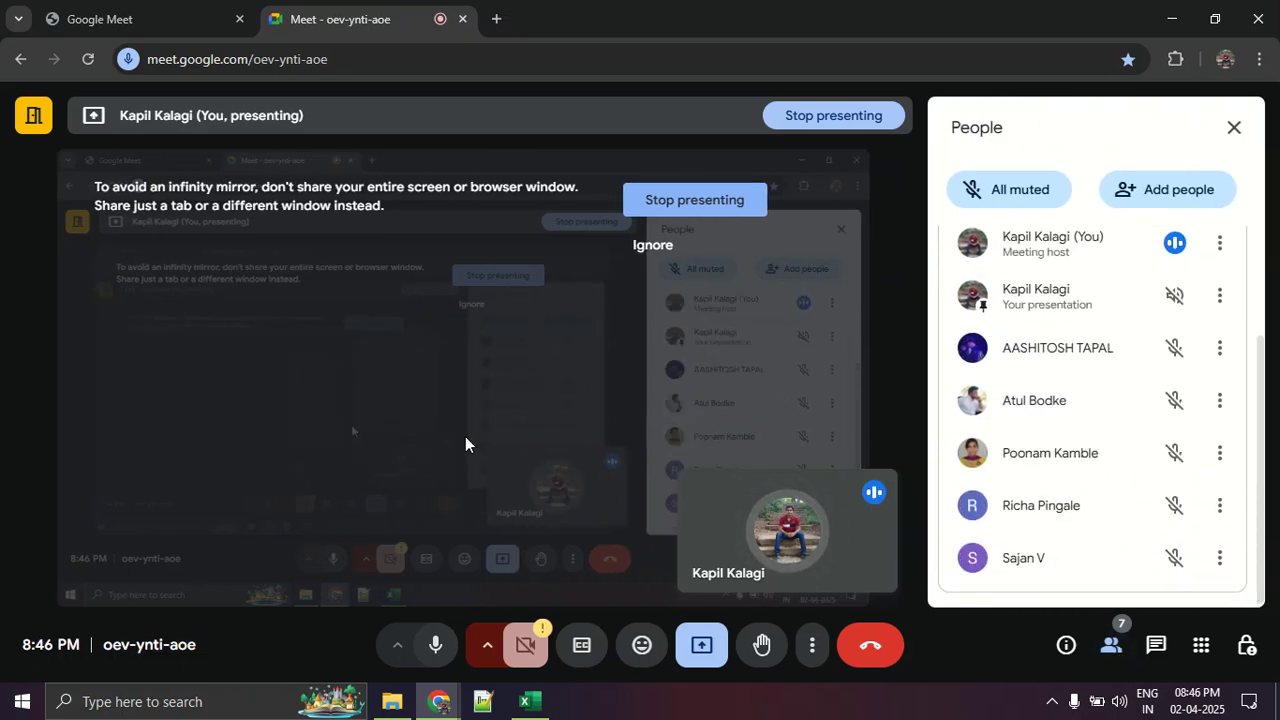
key(alt+Tab)
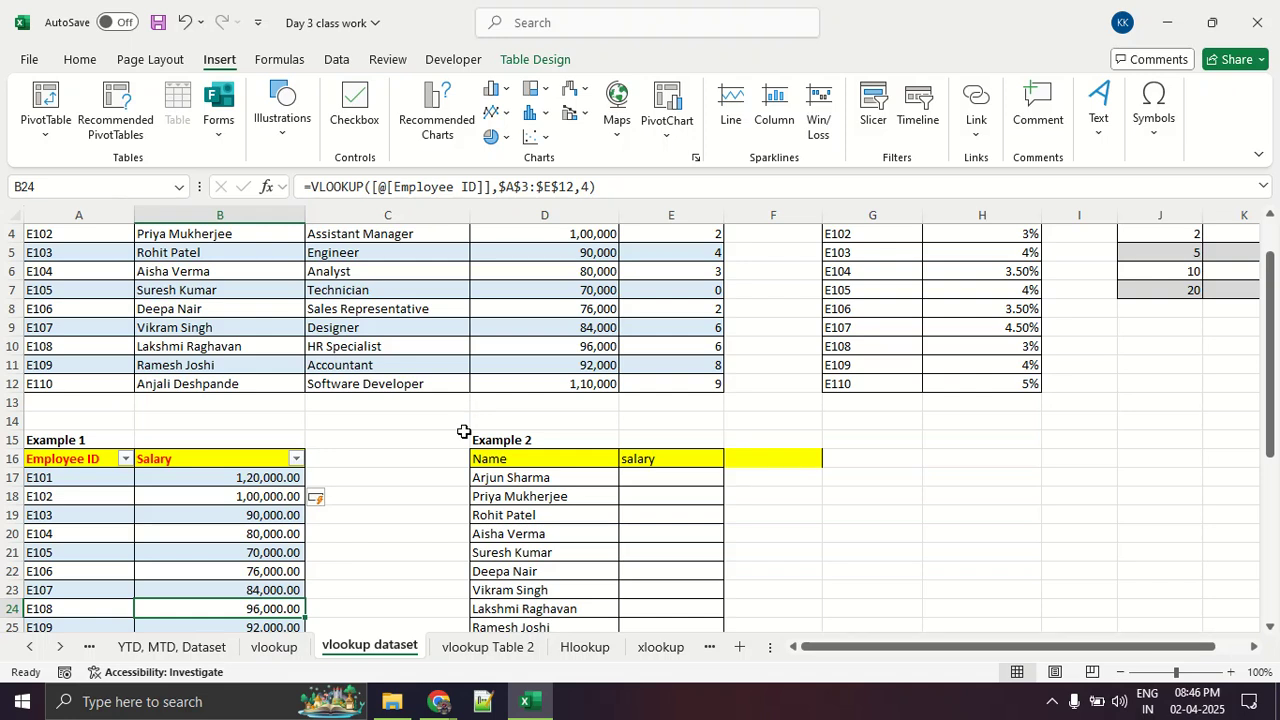
- Highlight $A$3:$E$12 in the B24 formula, view the referenced Table 1 range, and cancel editing
scroll(376, 464, up, 1)
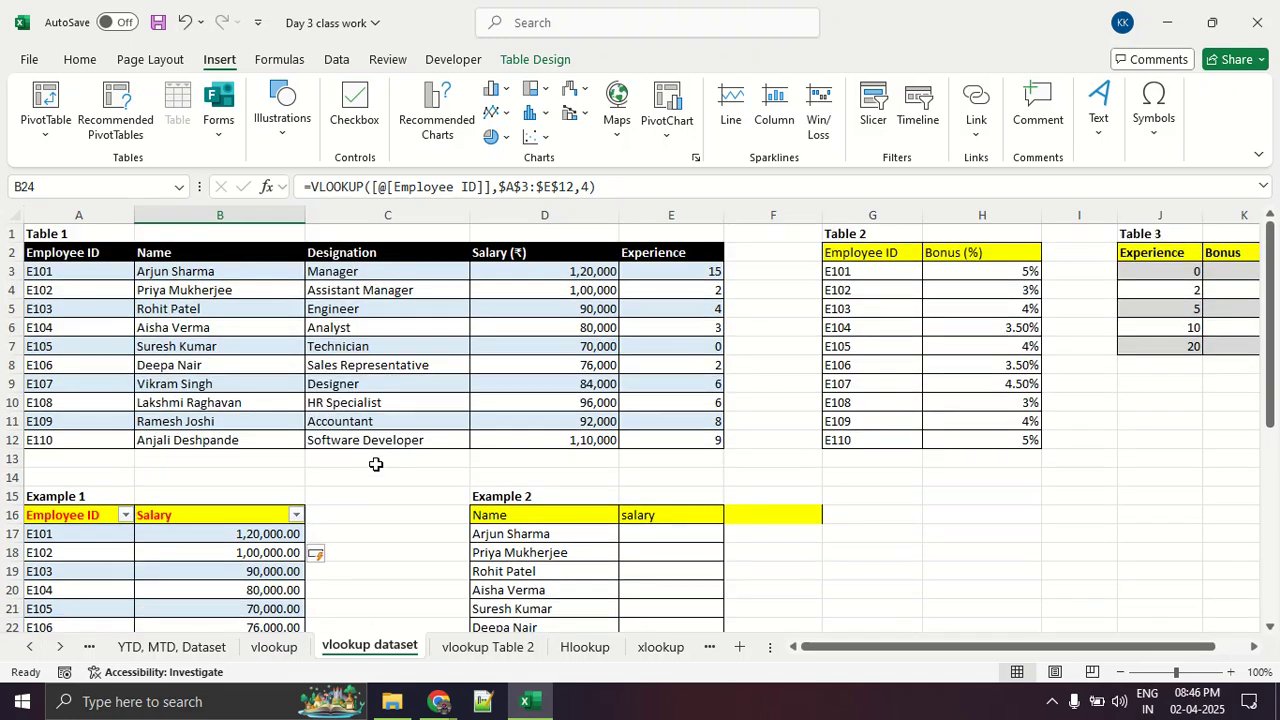
scroll(376, 464, down, 2)
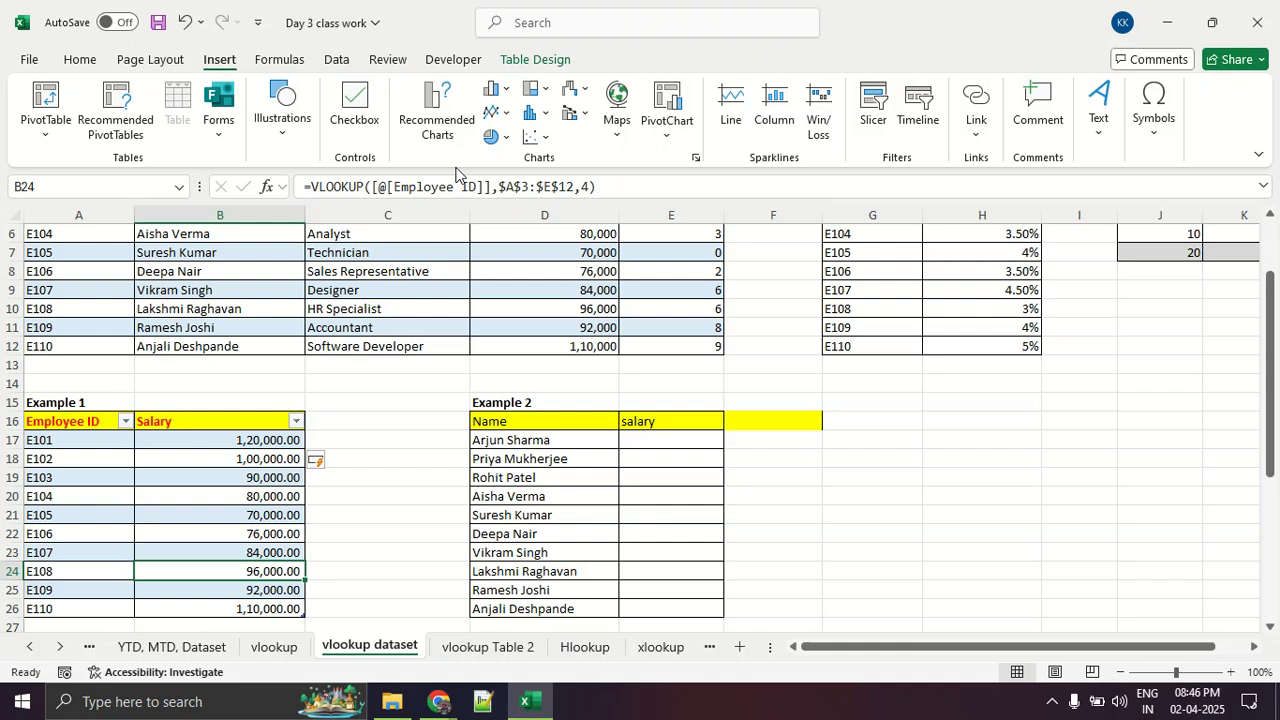
drag(498, 188, 573, 188)
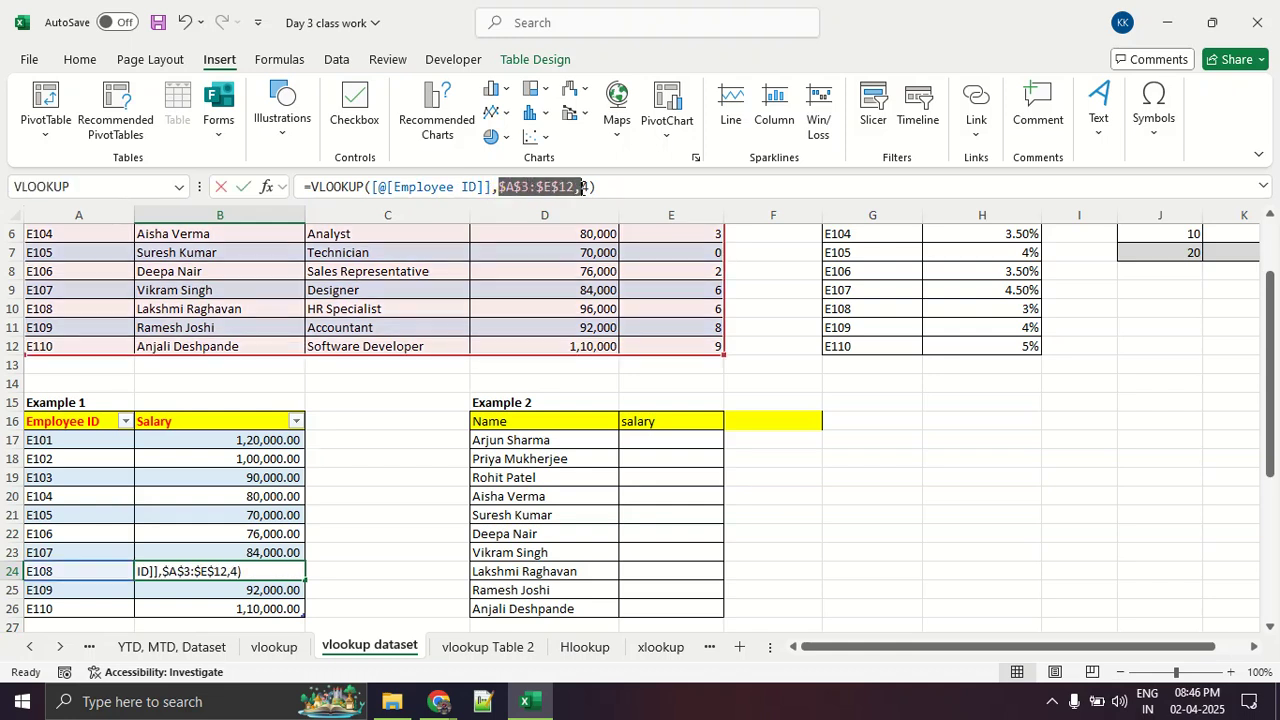
scroll(380, 360, up, 2)
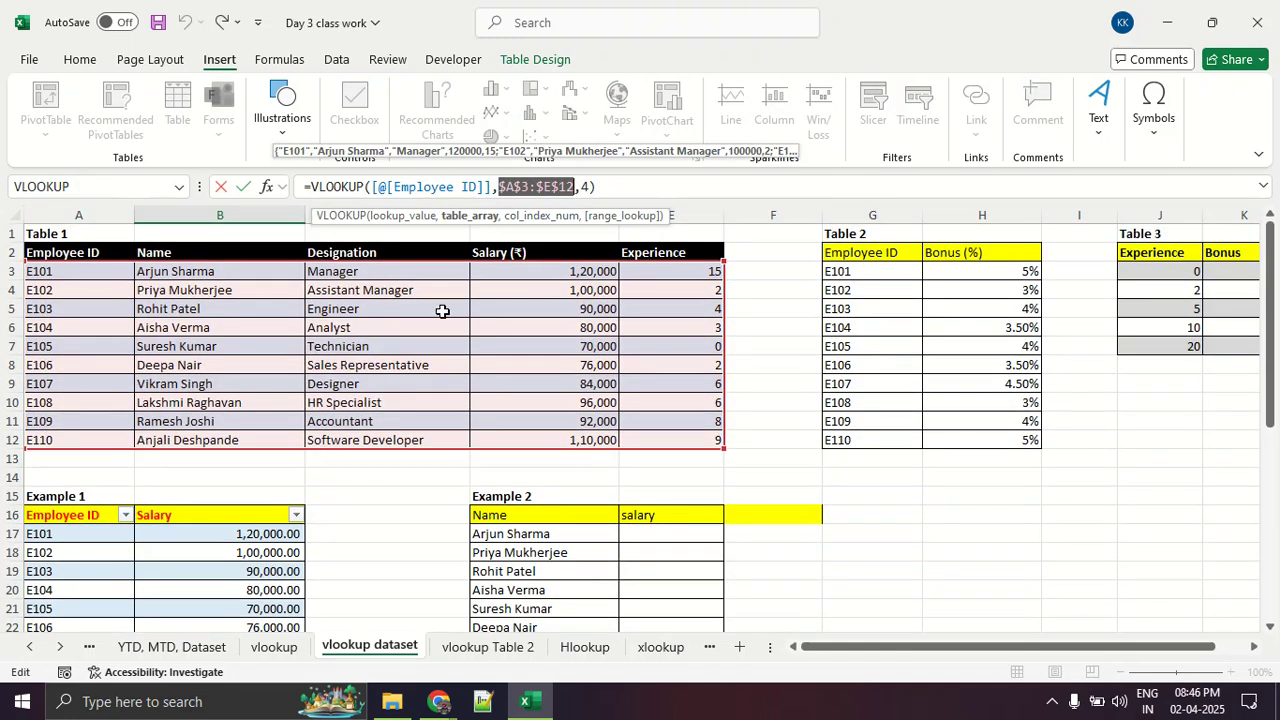
key(Escape)
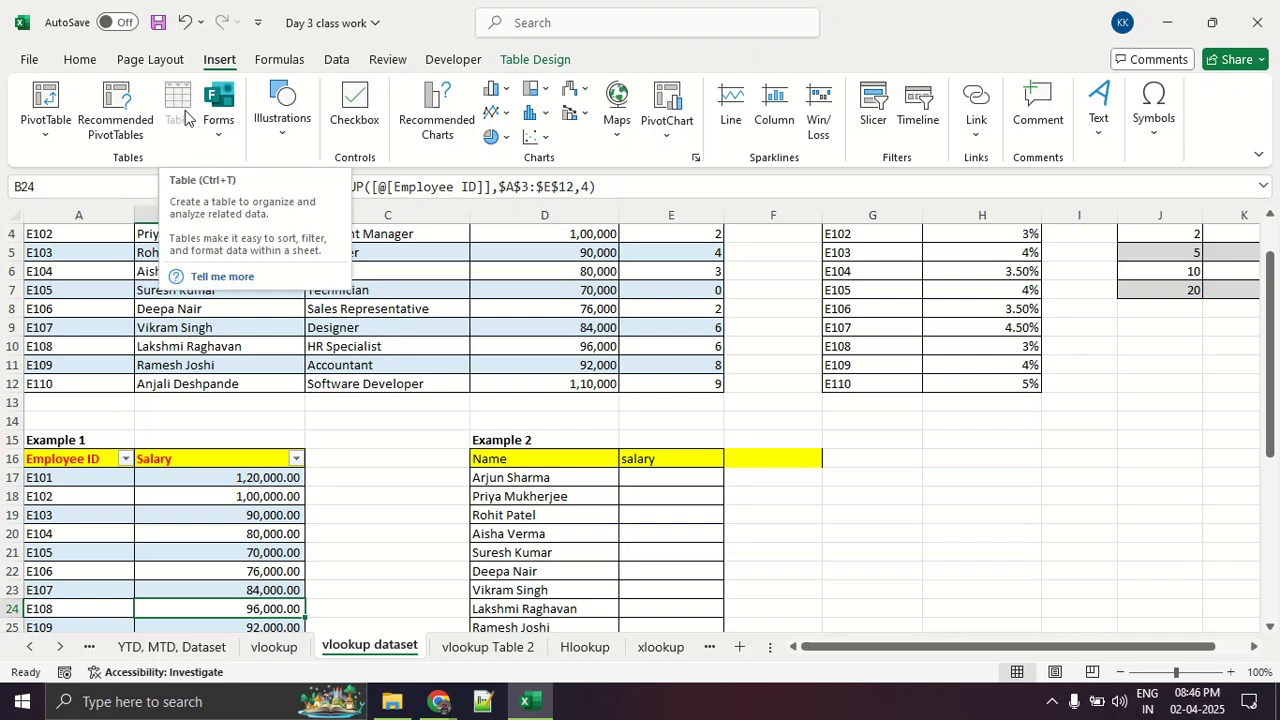
- Review the example tables, selecting the Example 3 Employee IDs and the Bonus (%) values H3:H12 in Table 2
scroll(317, 380, up, 1)
scroll(317, 383, down, 4)
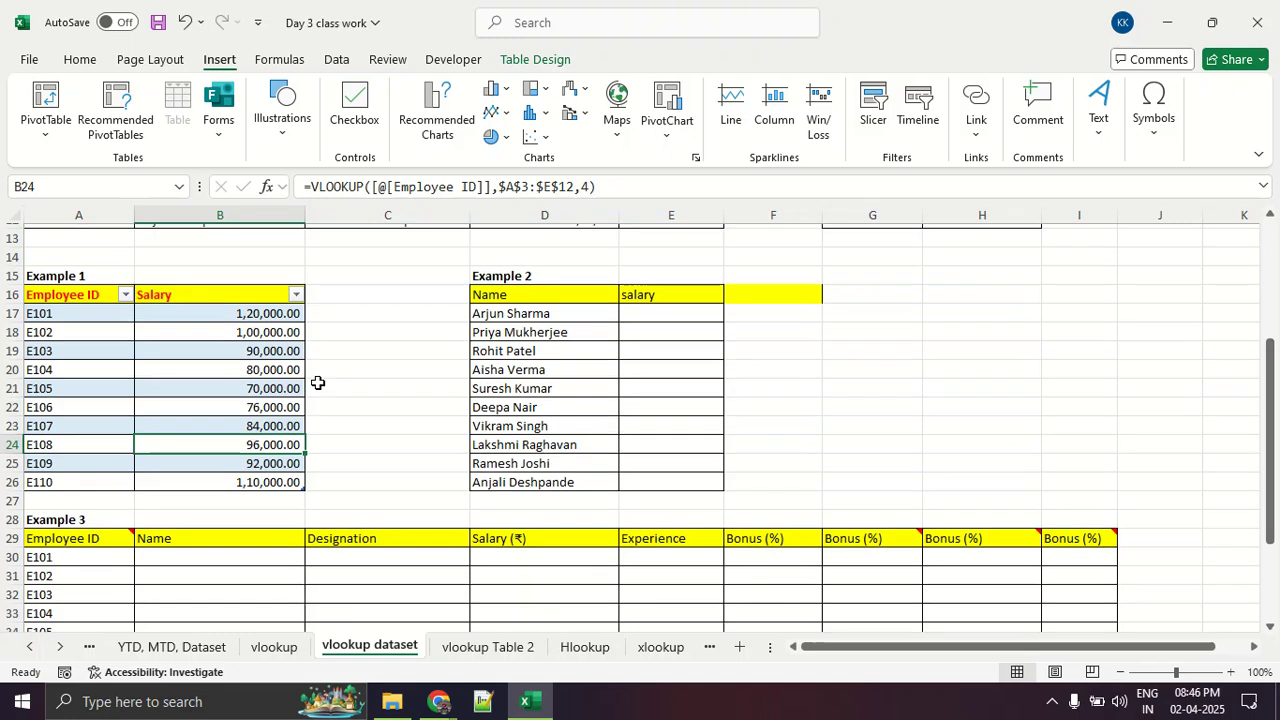
scroll(317, 383, down, 1)
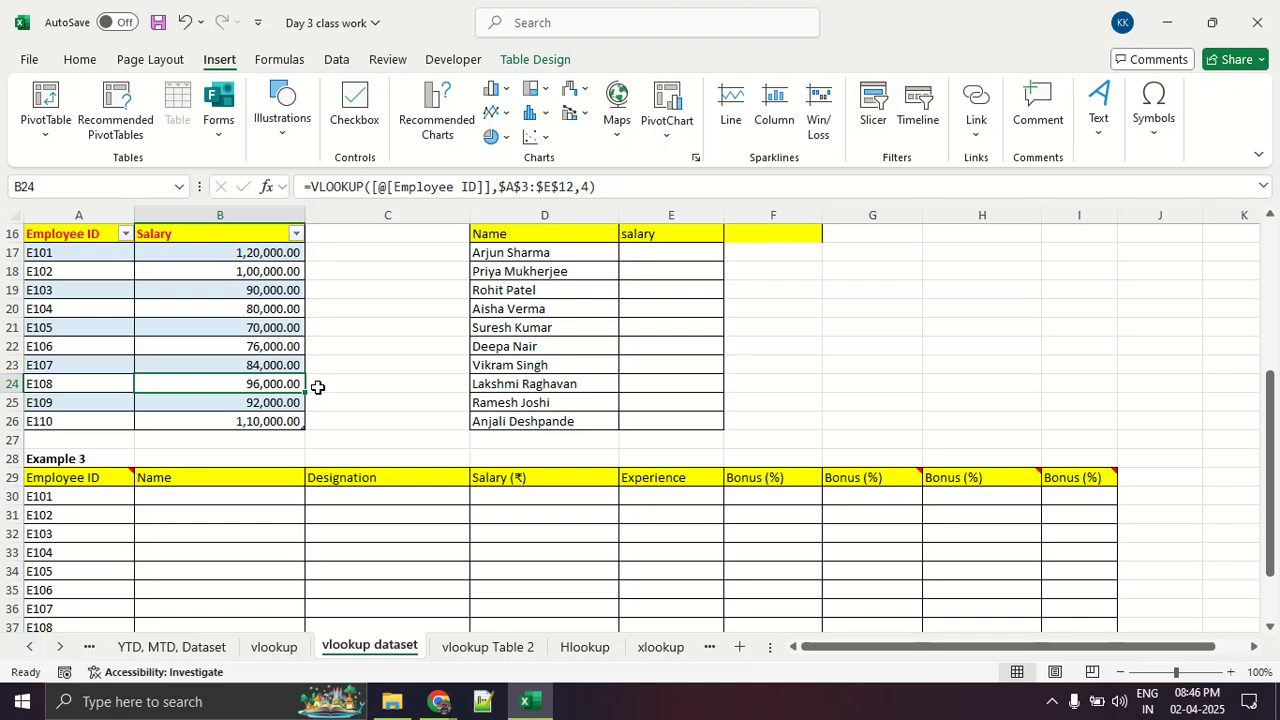
scroll(317, 387, up, 5)
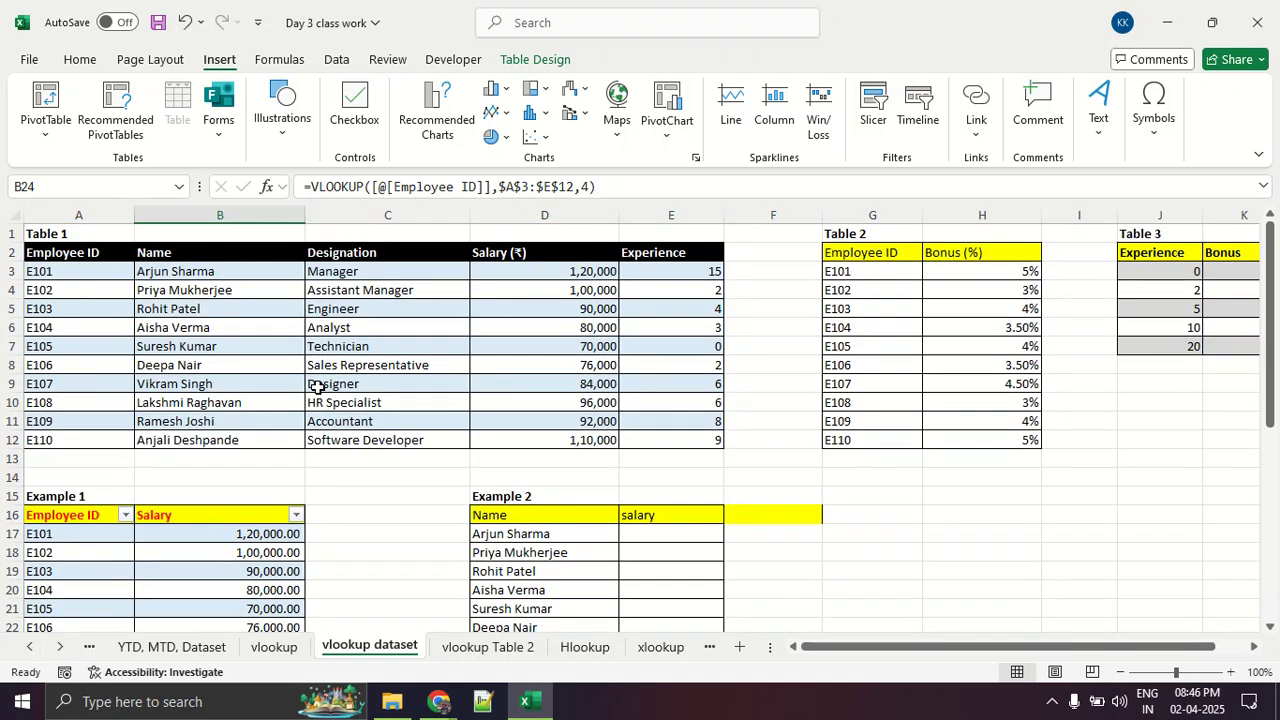
scroll(660, 343, down, 5)
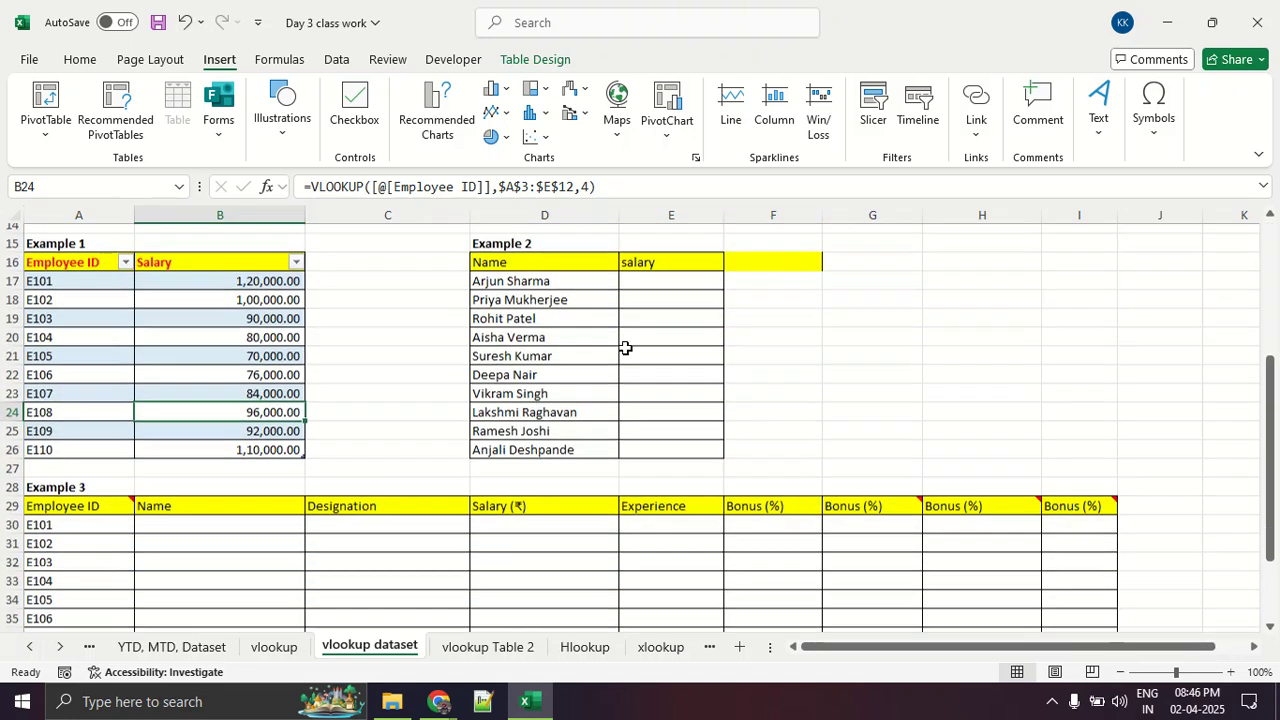
scroll(139, 474, down, 2)
drag(100, 405, 104, 565)
scroll(500, 491, up, 7)
drag(957, 277, 975, 442)
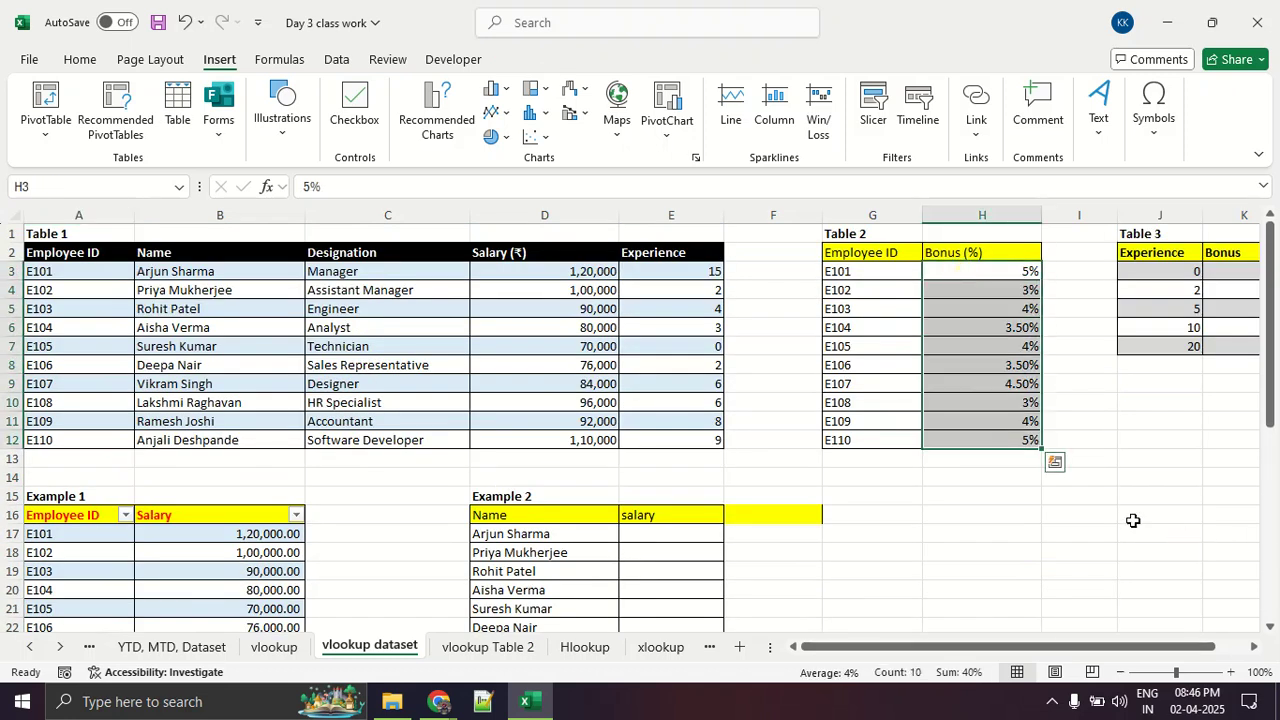
- Highlight the first empty Bonus (%) column F30:F39 in Example 3 and its Employee IDs A30:A39, ending on the bonus cells
scroll(988, 499, down, 8)
click(758, 360)
drag(774, 311, 794, 485)
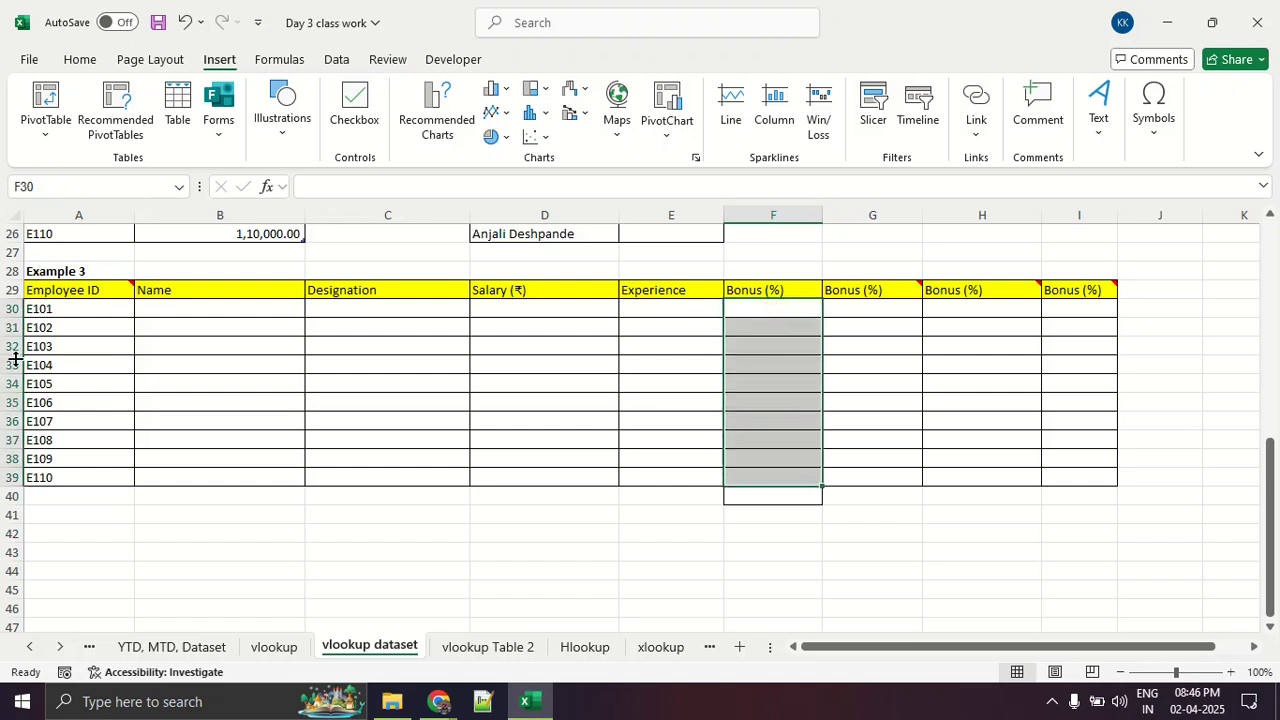
drag(78, 311, 101, 483)
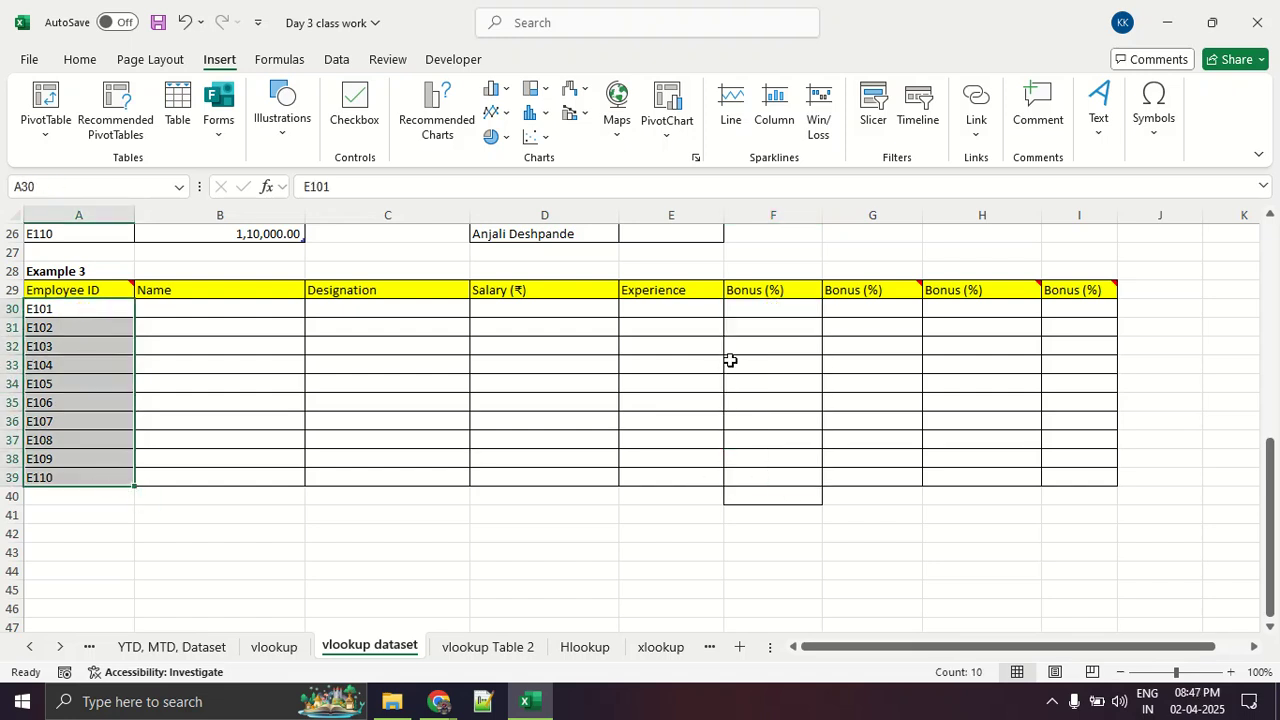
drag(771, 294, 768, 488)
- Select the first empty Bonus (%) column F30:F39 in Example 3 and mark its cells with temporary red pen strokes
click(760, 390)
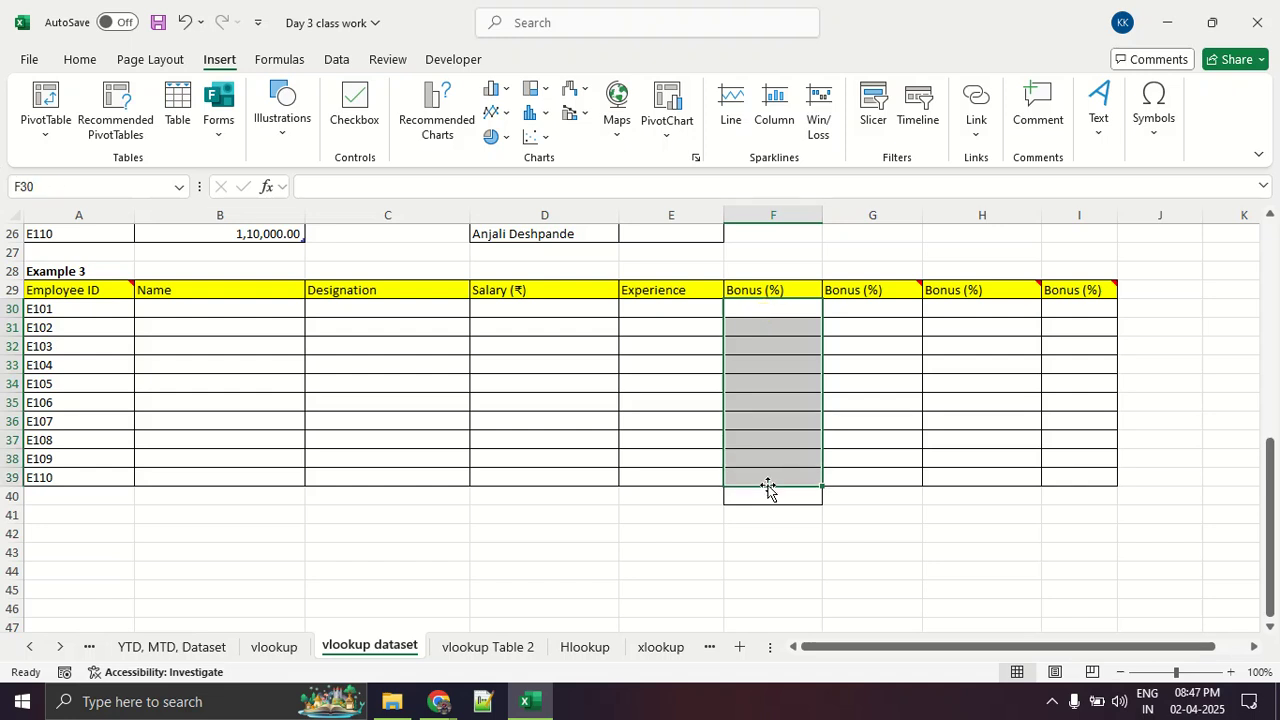
mouse_move(756, 315)
mouse_down()
mouse_move(790, 315)
mouse_move(775, 348)
mouse_up()
drag(728, 366, 777, 369)
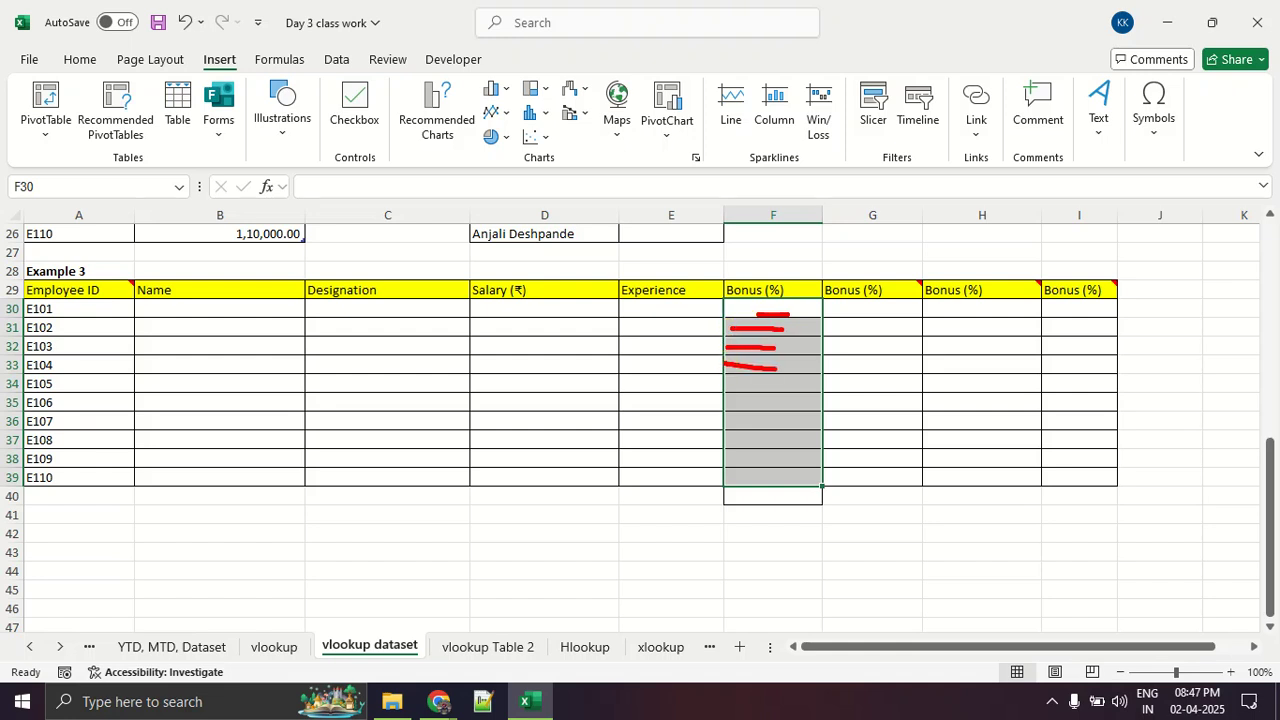
mouse_move(728, 300)
mouse_down()
mouse_move(730, 496)
mouse_move(822, 428)
mouse_move(793, 297)
mouse_up()
drag(720, 384, 886, 392)
drag(738, 407, 878, 407)
mouse_move(740, 430)
mouse_down()
mouse_move(860, 431)
mouse_move(843, 451)
mouse_up()
drag(718, 484, 808, 487)
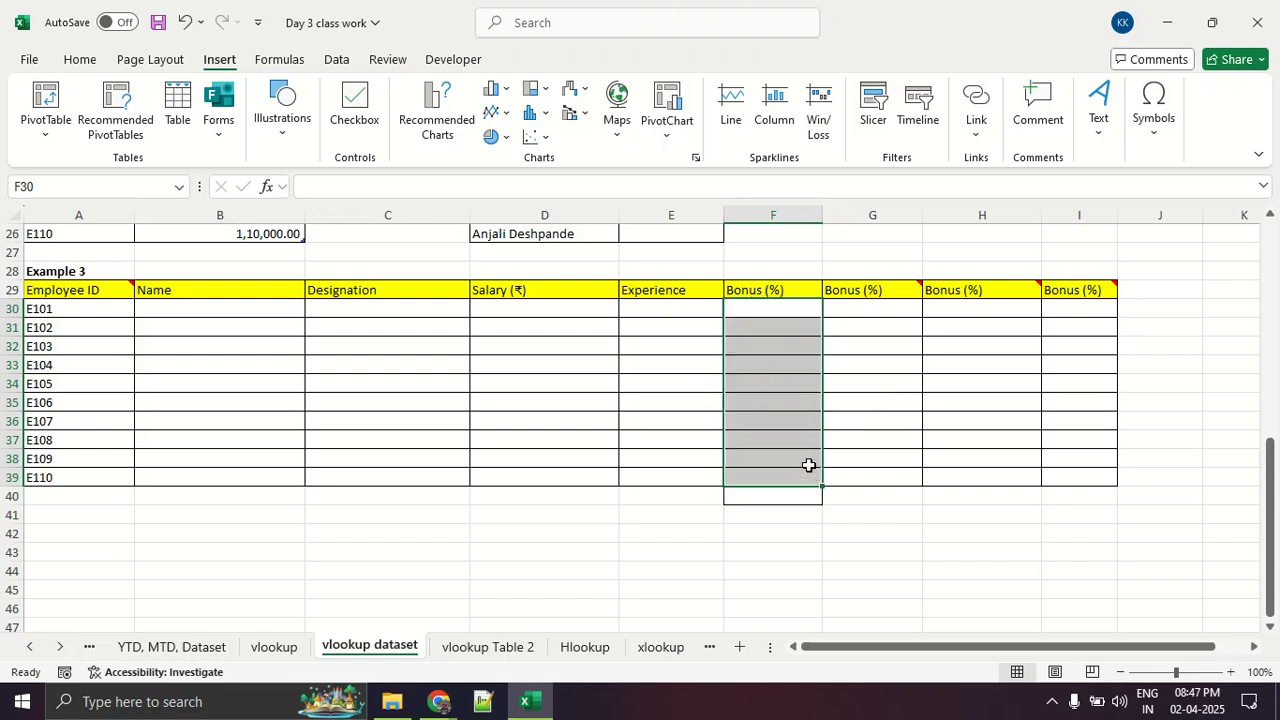
- Switch to Google Meet, return to the workbook, and look over Table 2 and the Example 3 table
scroll(812, 470, up, 3)
key(alt+Tab)
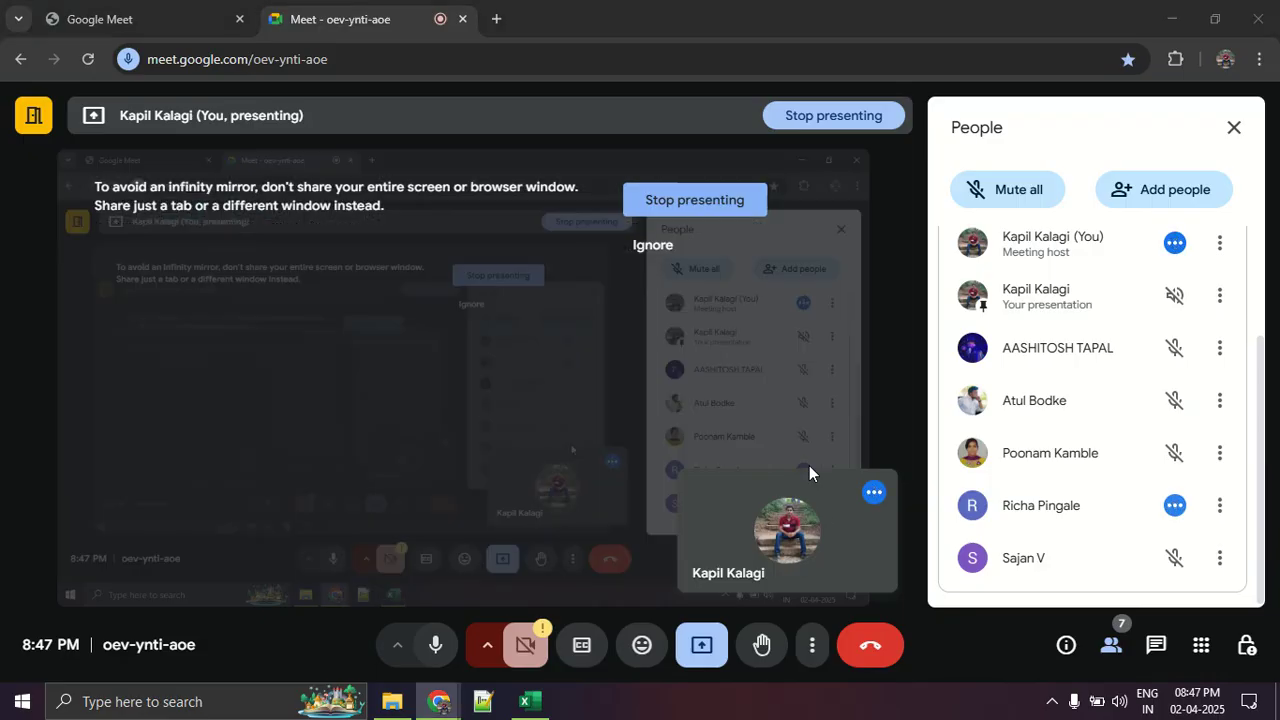
key(alt+Tab)
scroll(759, 415, up, 5)
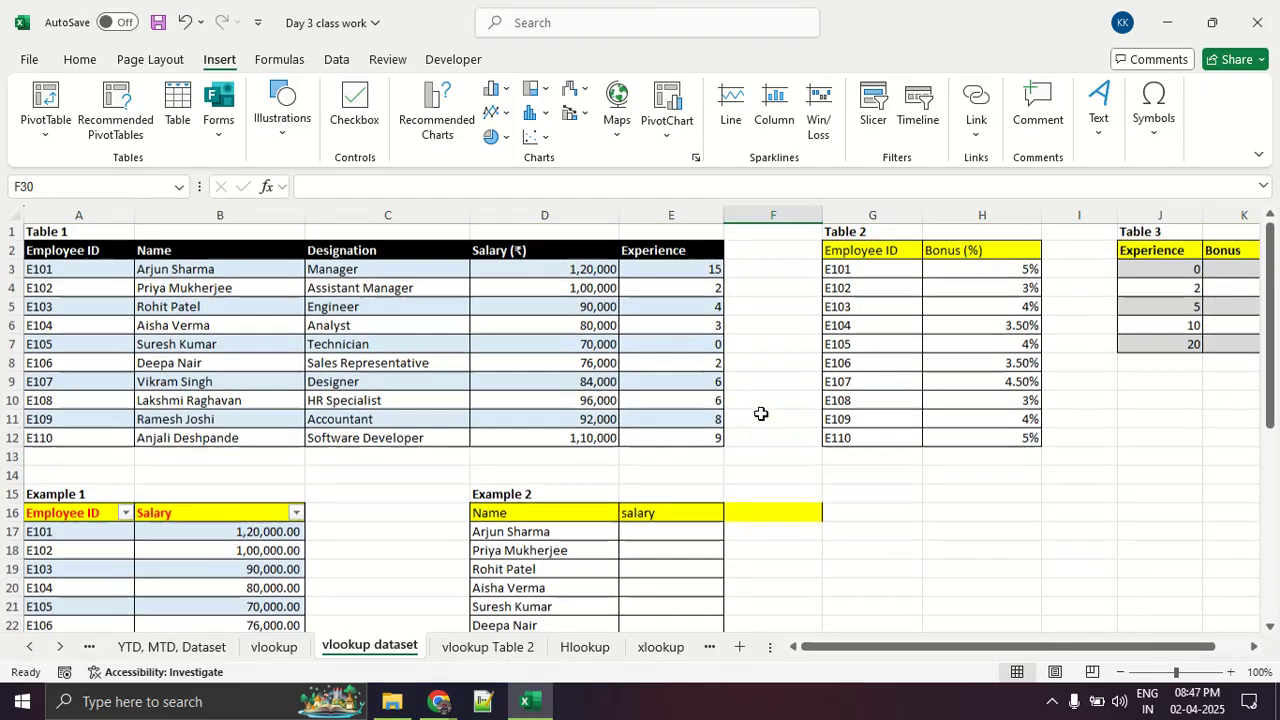
scroll(925, 332, down, 7)
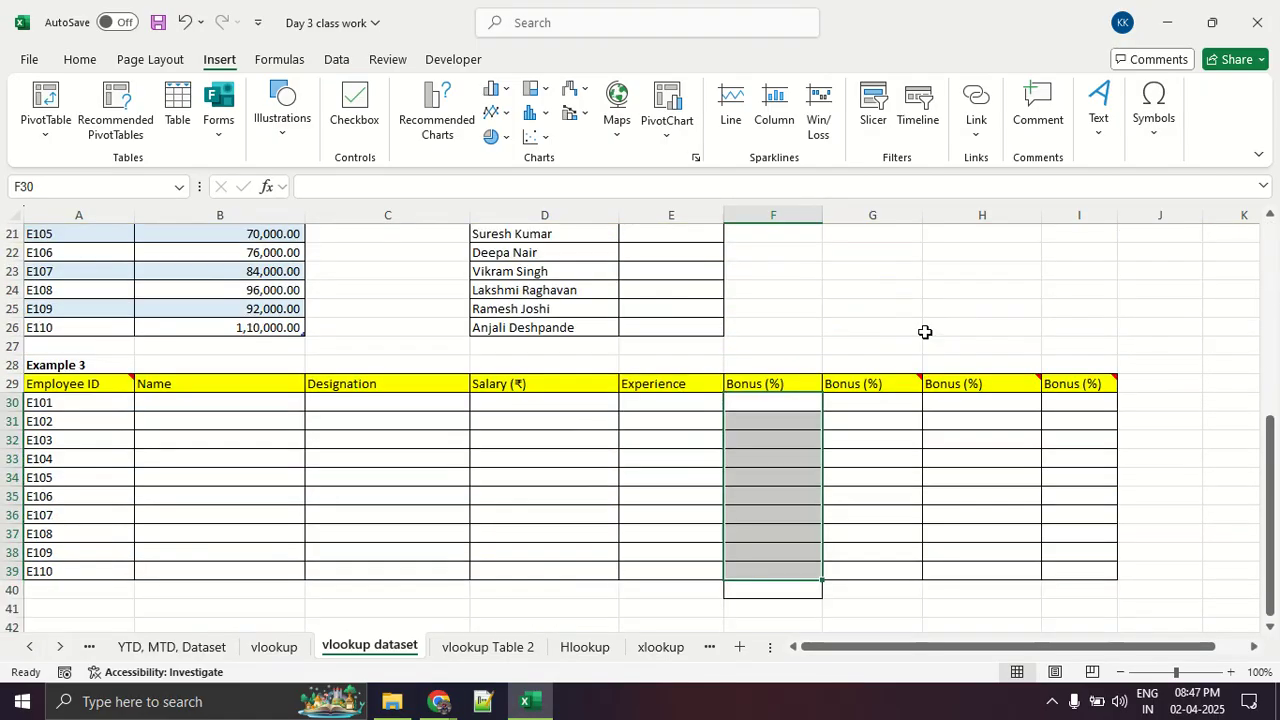
- Search for the VLOOKUP function for cell F30 and open its function arguments
click(794, 401)
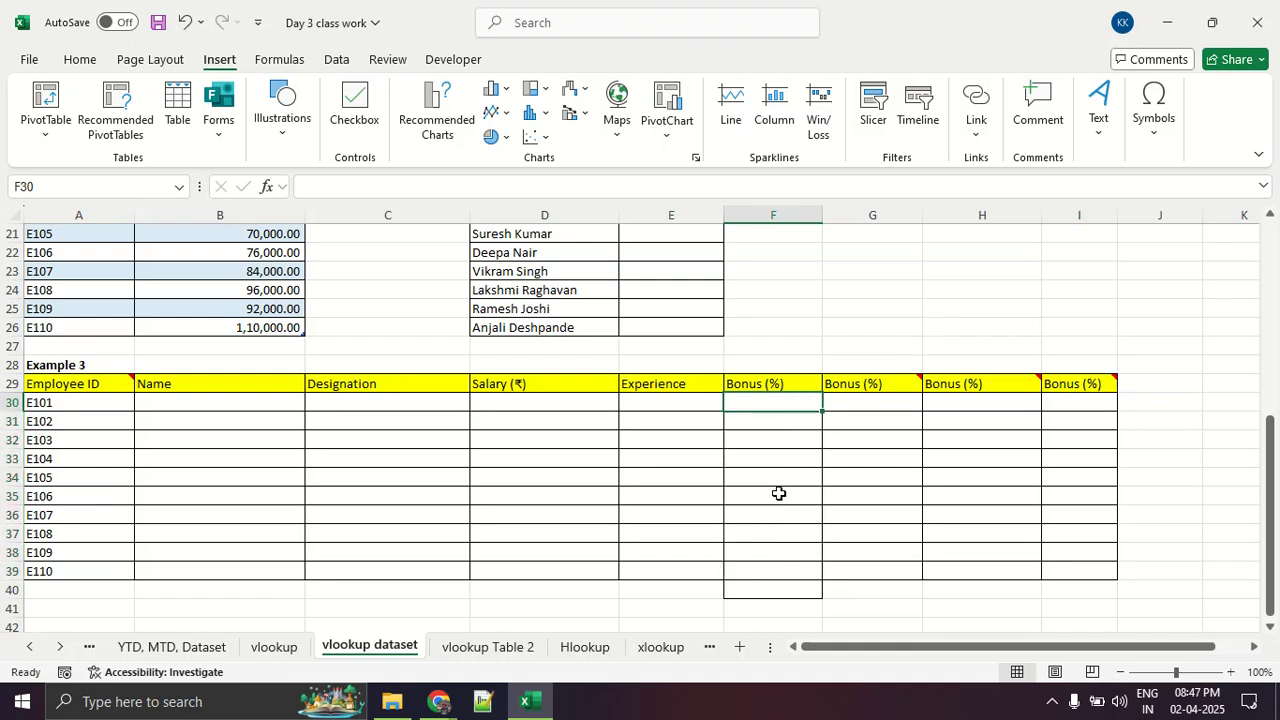
text(=)
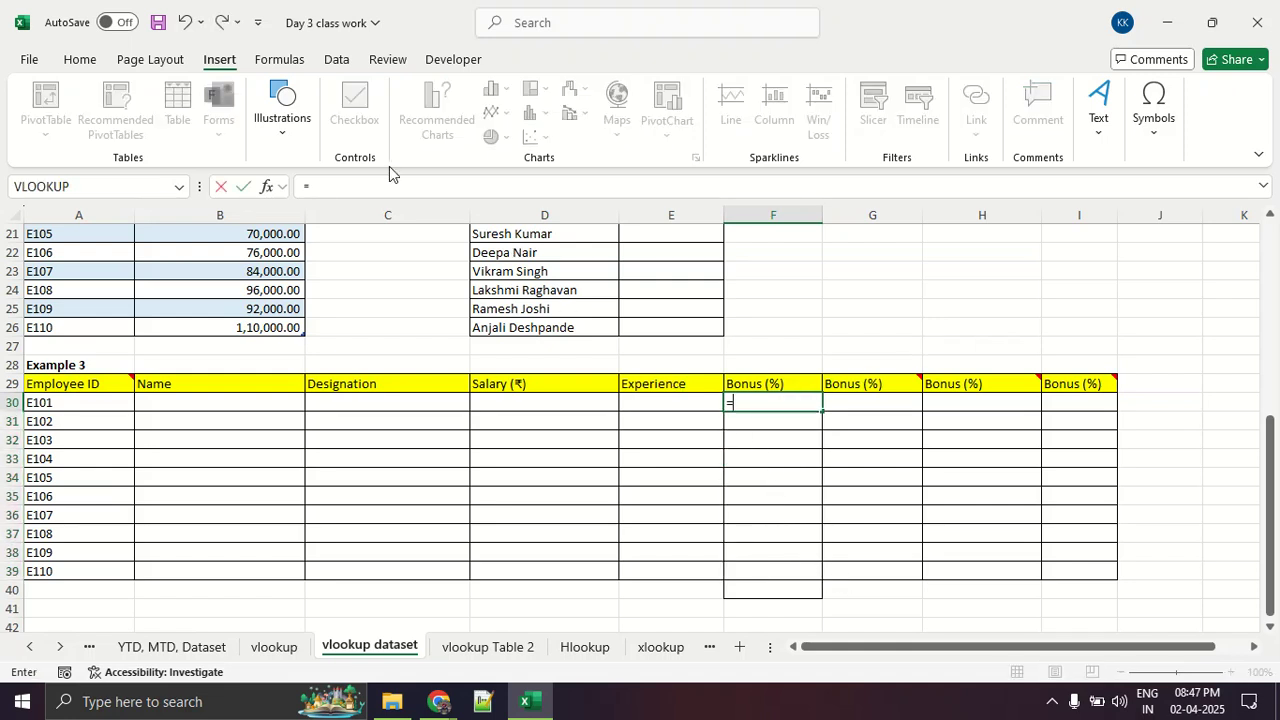
key(BackSpace)
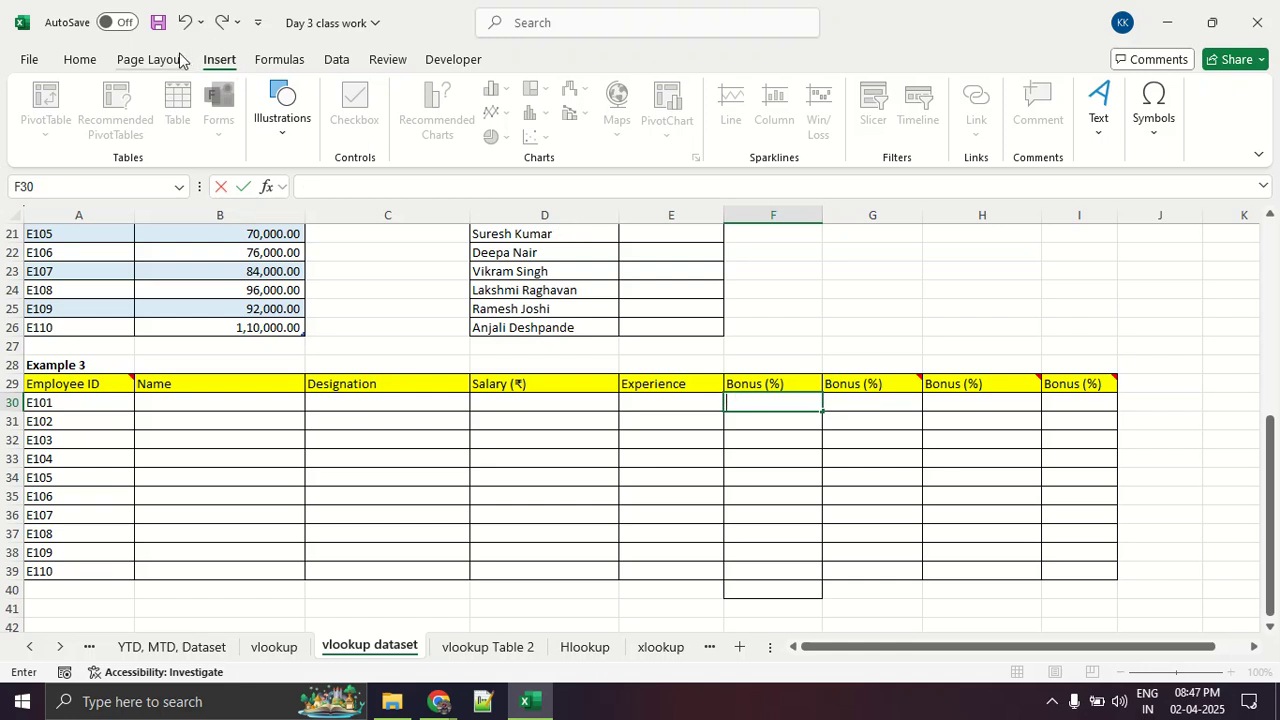
click(292, 62)
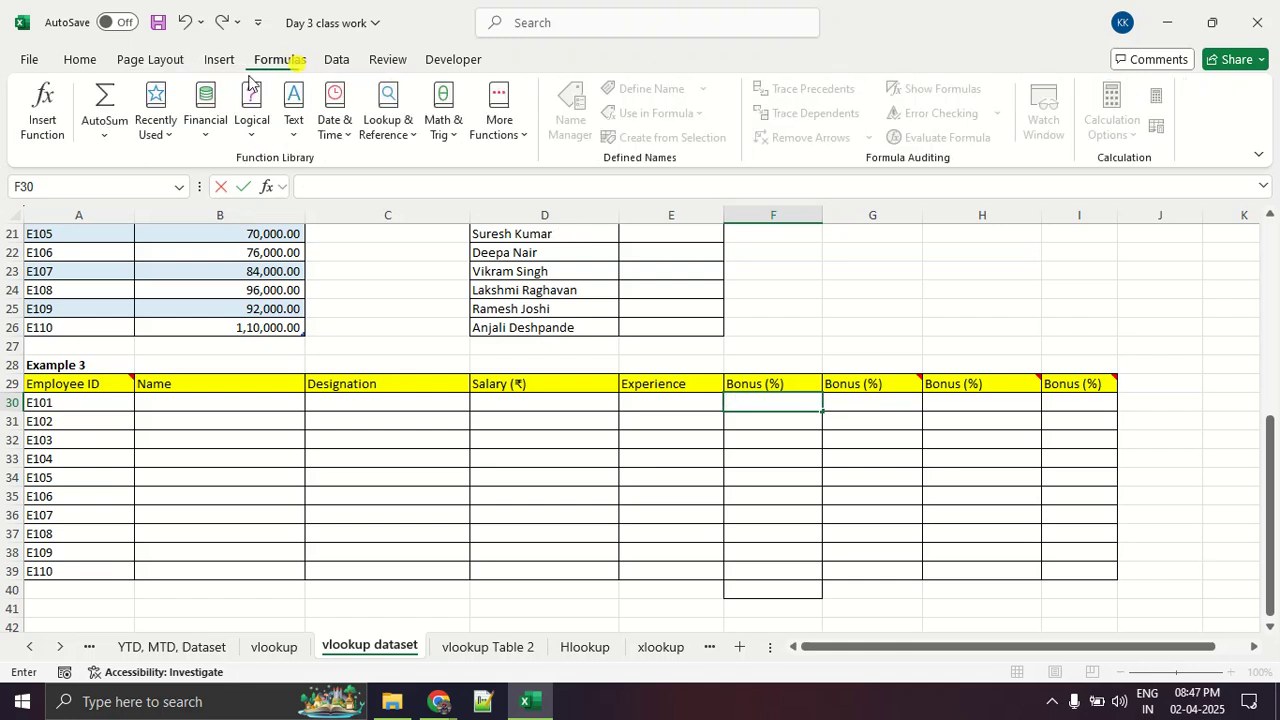
click(48, 106)
key(Return)
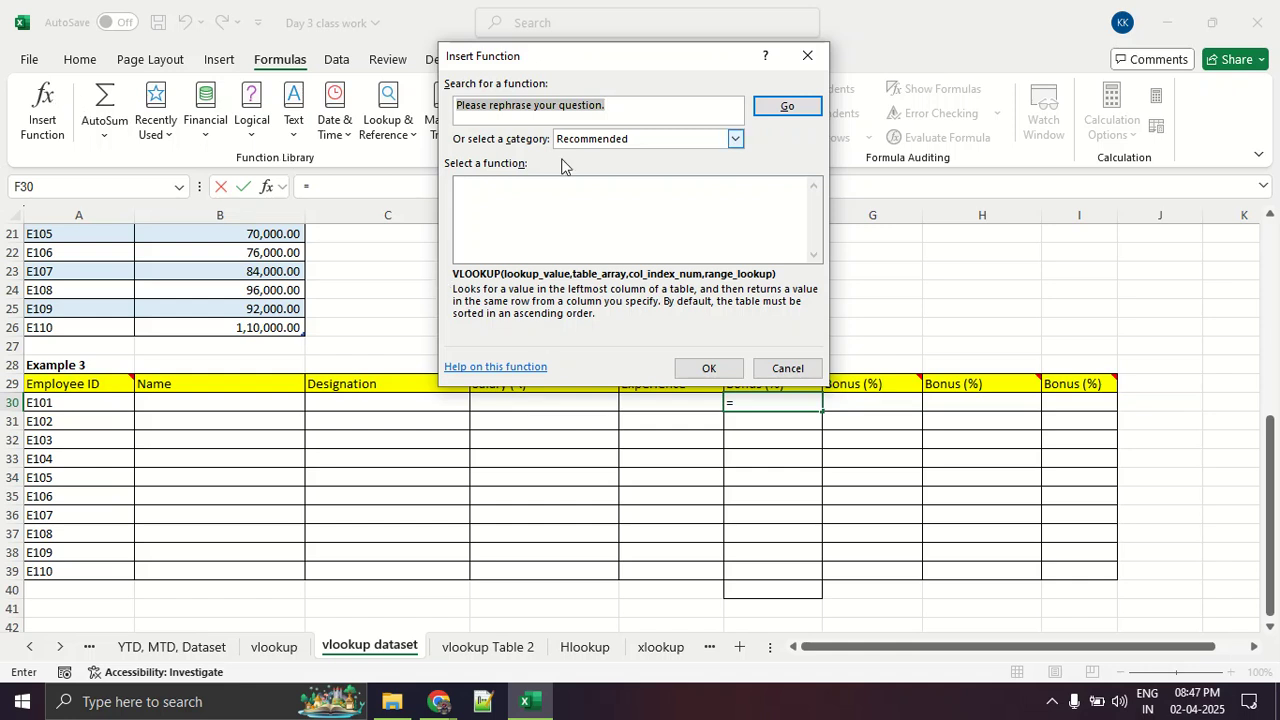
text(vlookup)
key(Return)
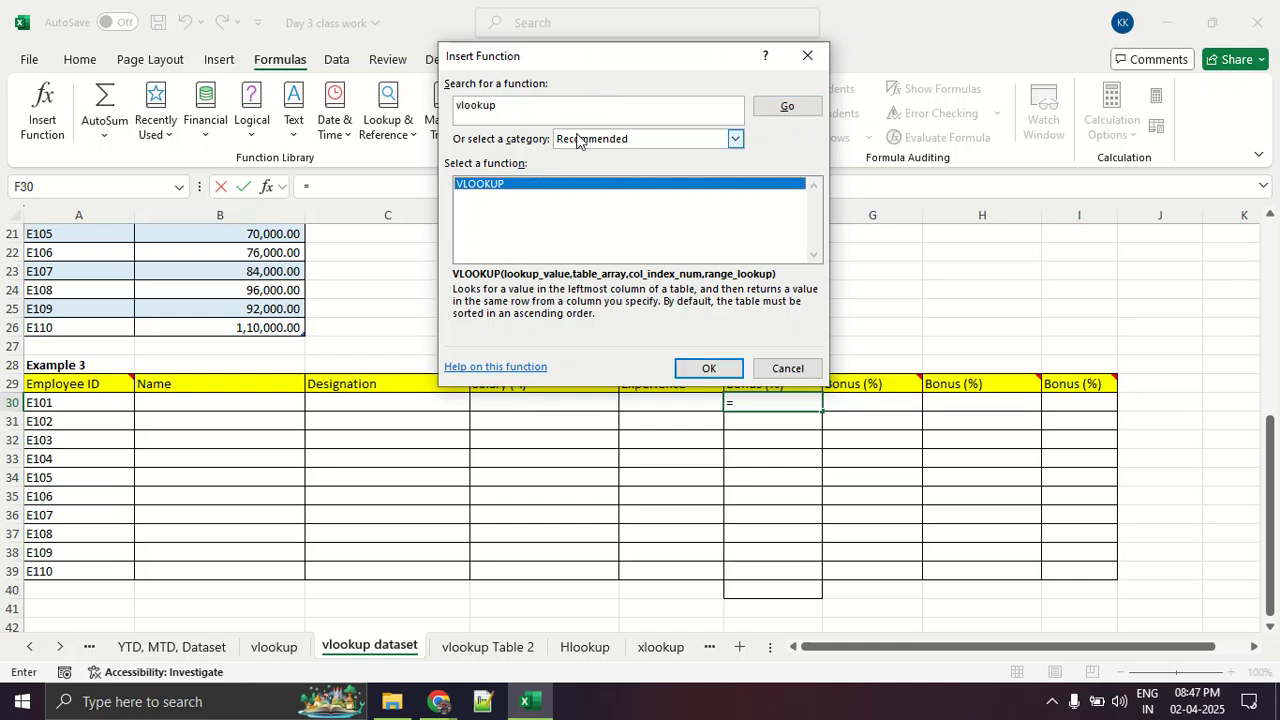
double_click(592, 183)
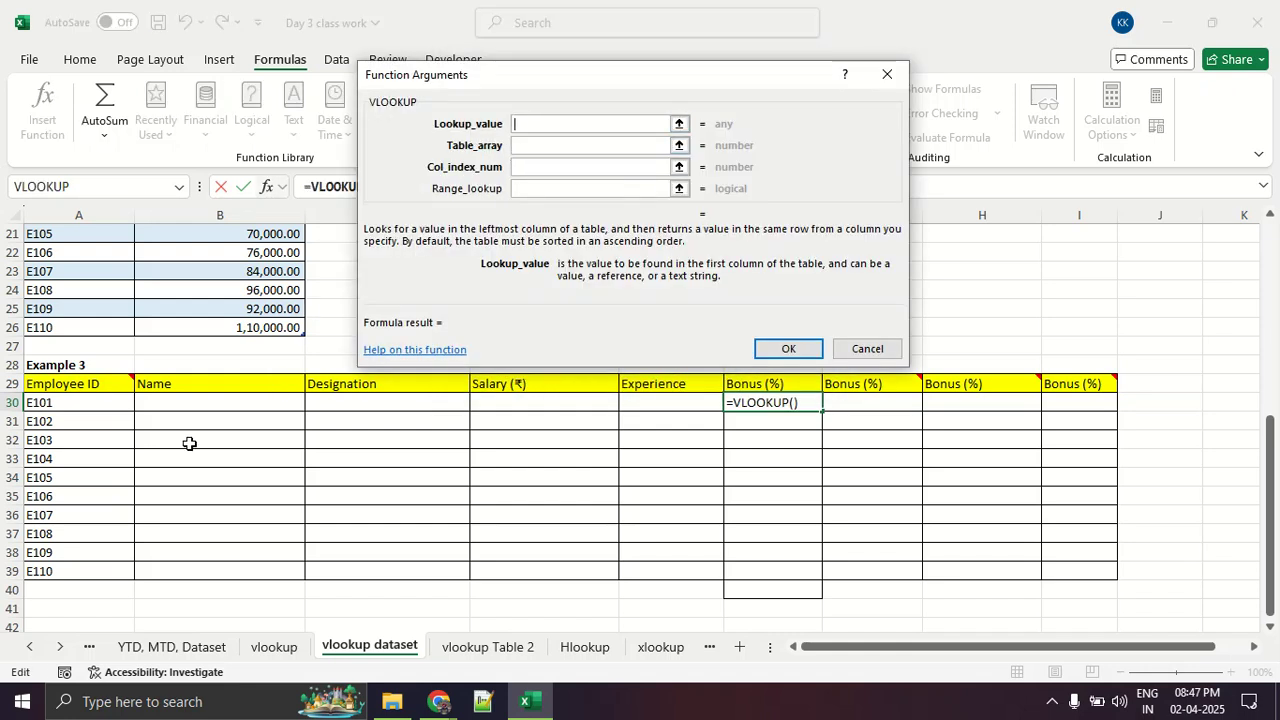
- Set the VLOOKUP lookup value to Employee ID cell A30 and review the Example 3 IDs alongside Table 2
click(108, 405)
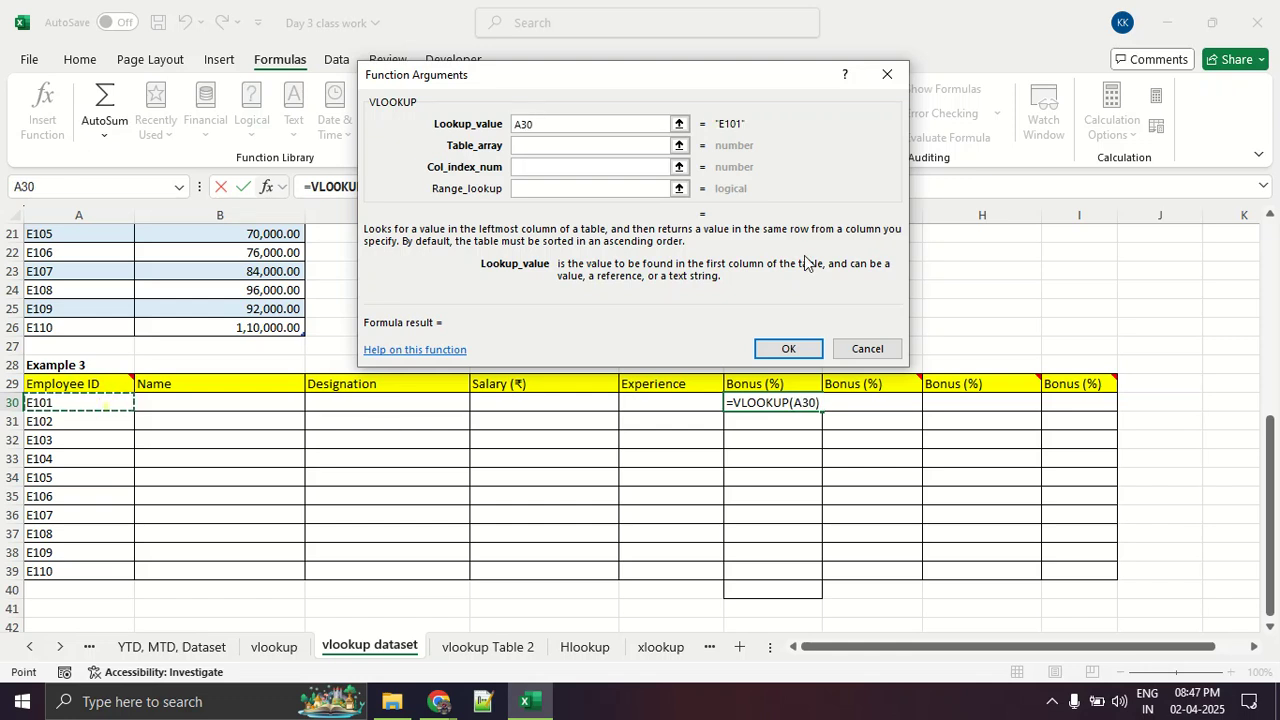
click(678, 123)
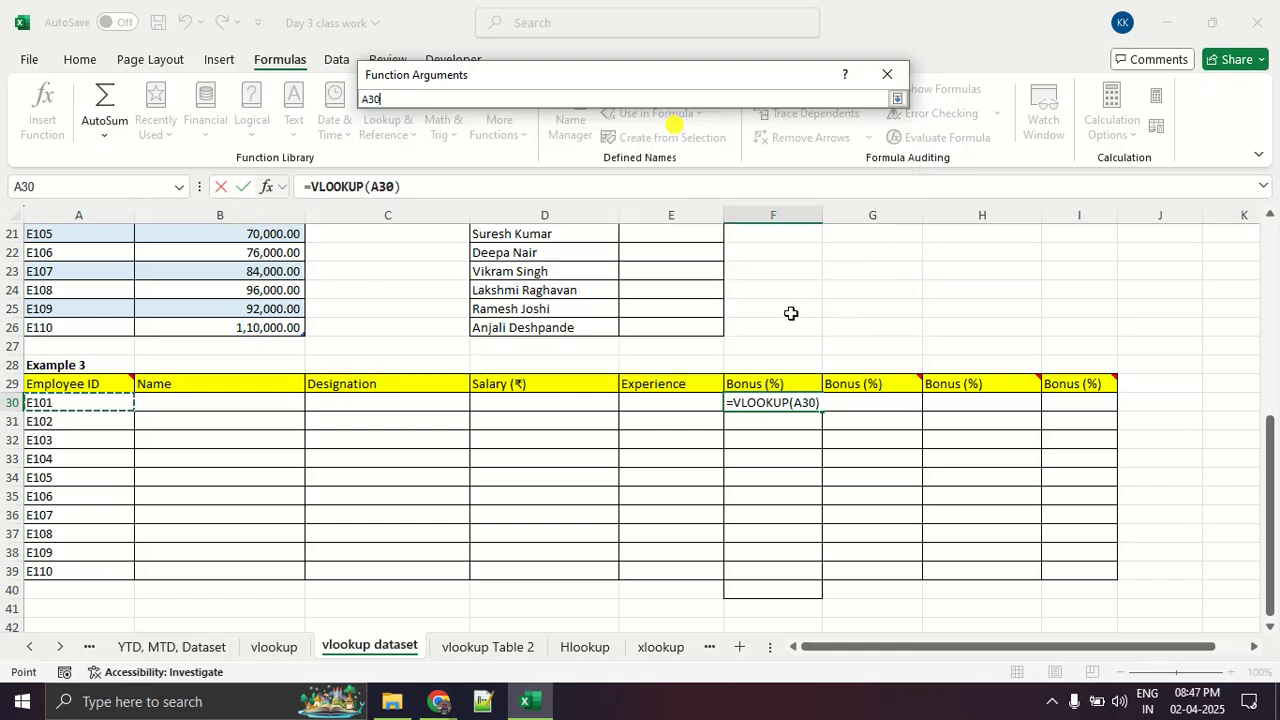
scroll(786, 300, up, 6)
scroll(790, 313, up, 1)
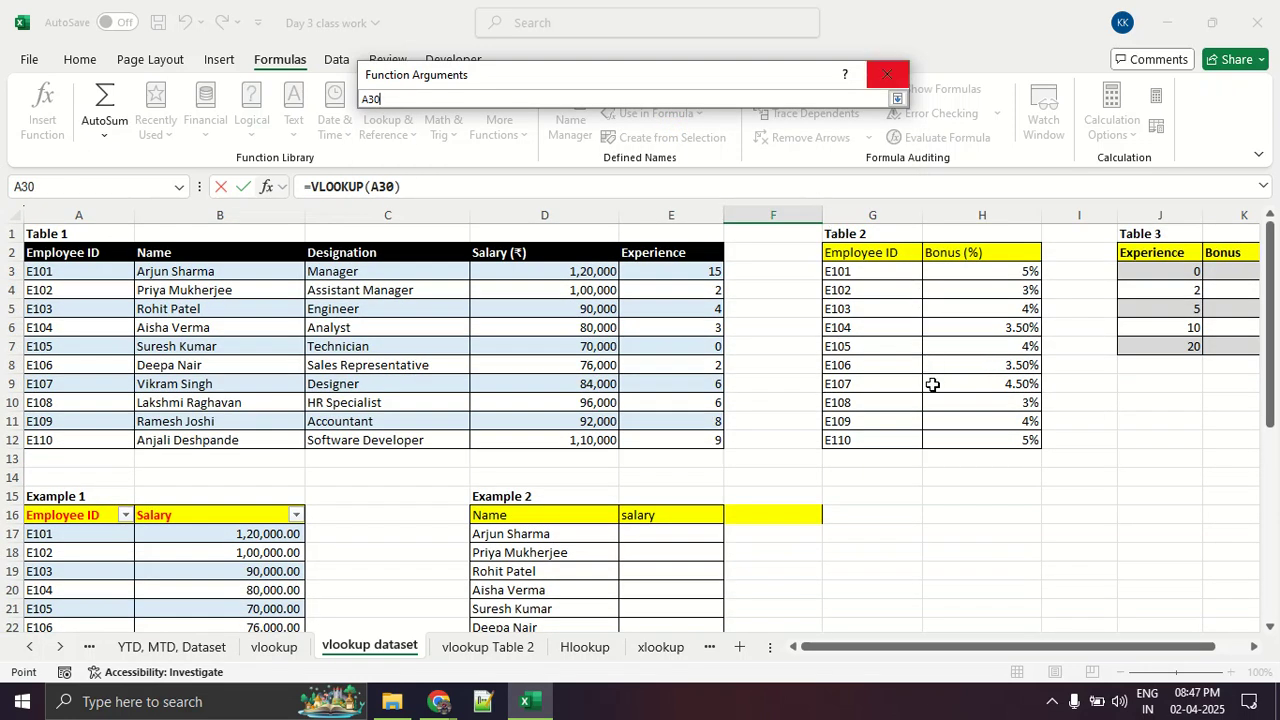
scroll(935, 397, down, 1)
scroll(935, 397, down, 4)
scroll(90, 400, down, 2)
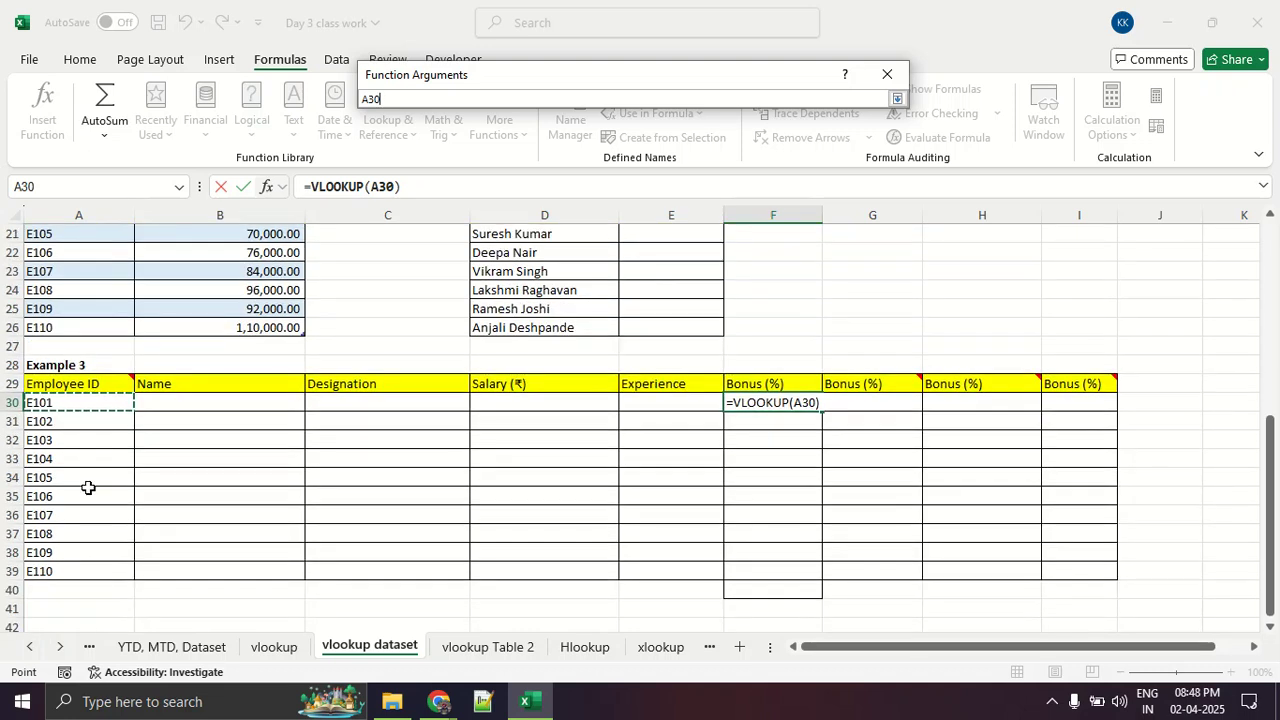
scroll(114, 363, up, 7)
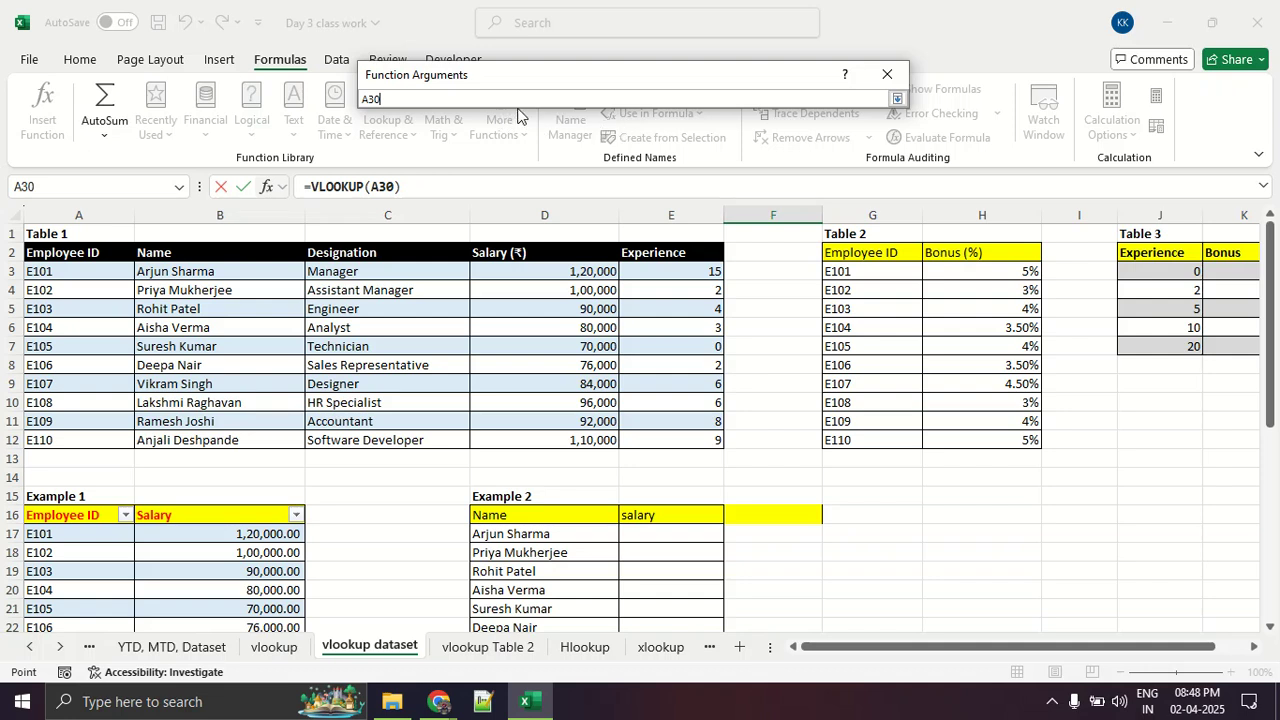
click(898, 99)
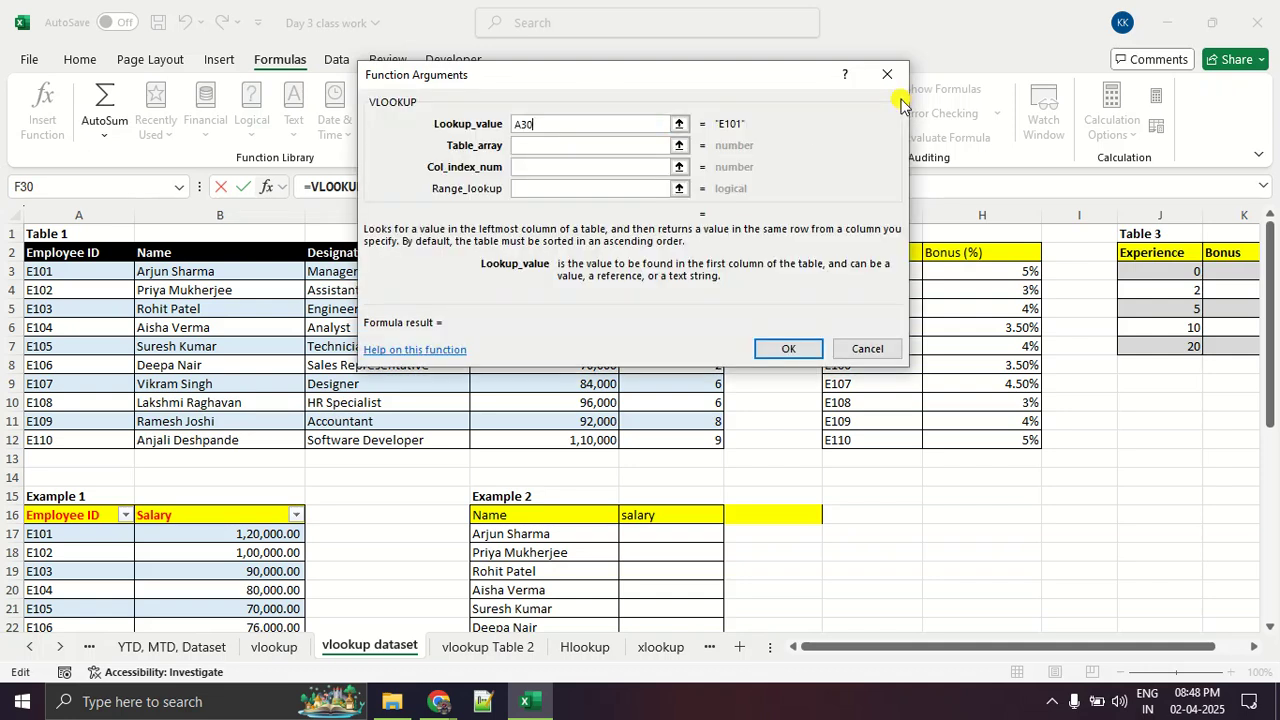
- Set the table array to G3:H12 in Table 2, temporarily marking the range and its reference in red
click(522, 148)
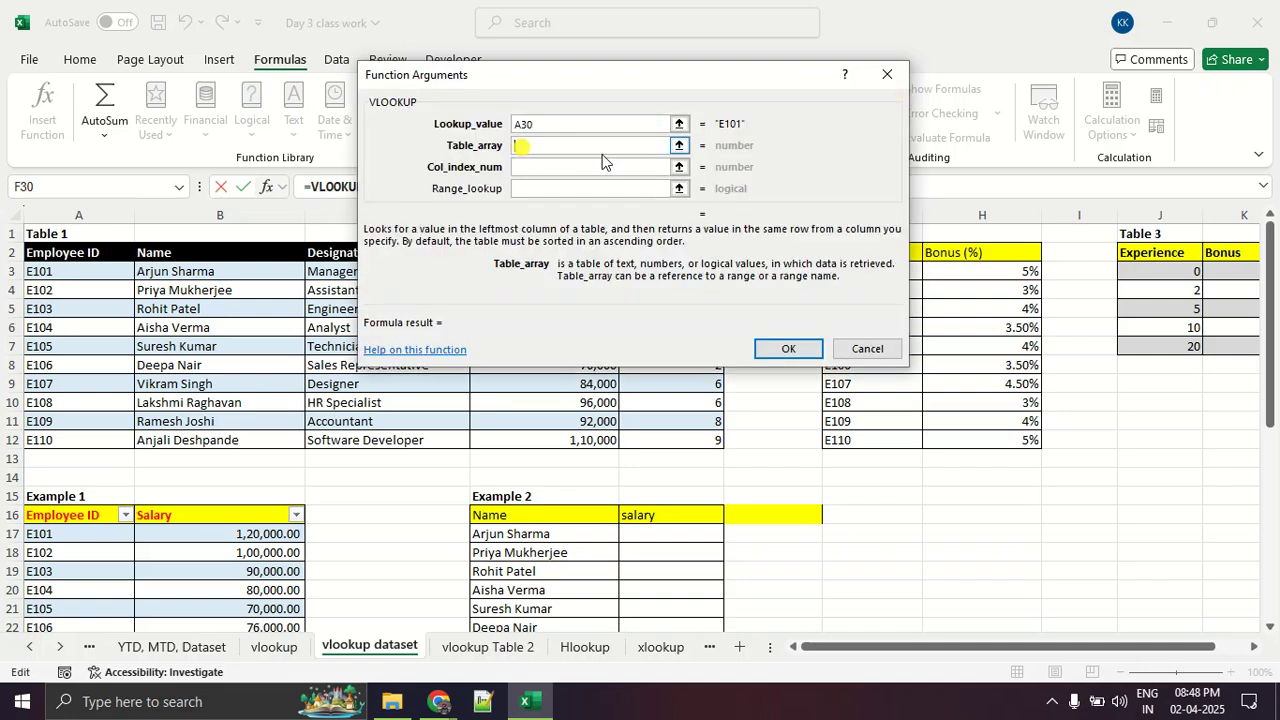
click(678, 146)
drag(864, 271, 950, 444)
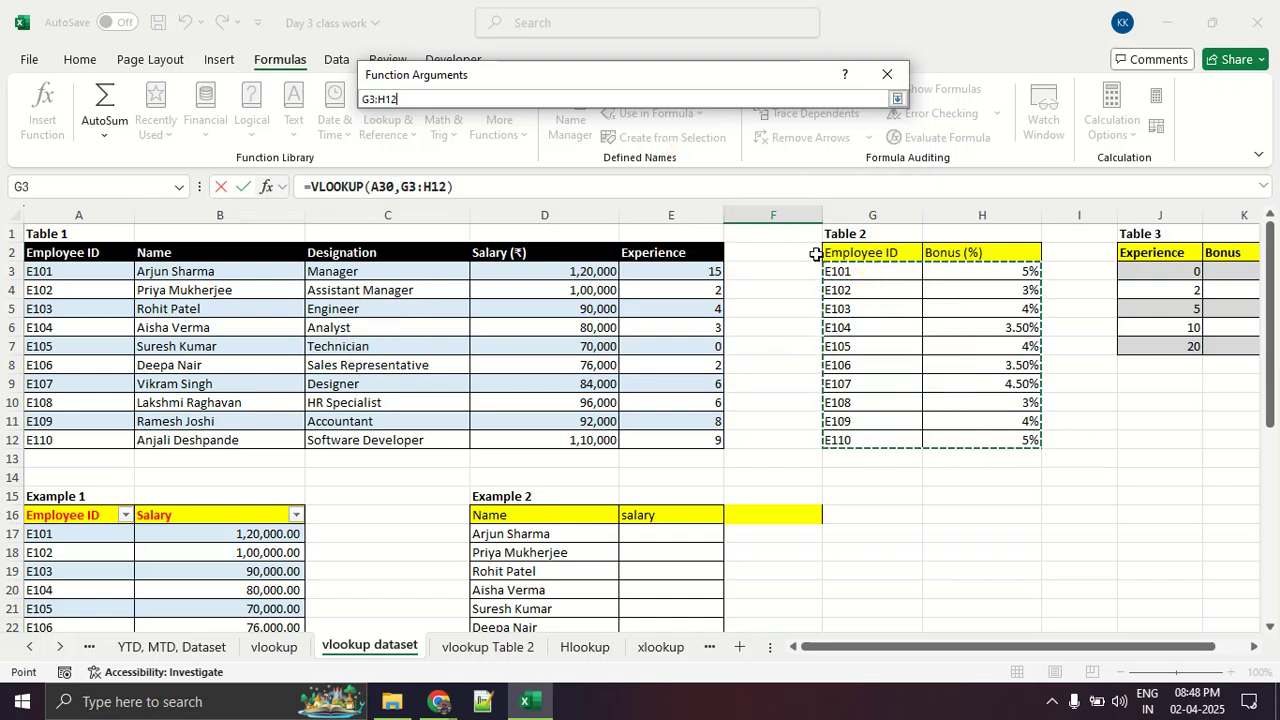
mouse_move(818, 257)
mouse_down()
mouse_move(1014, 400)
mouse_move(1047, 458)
mouse_up()
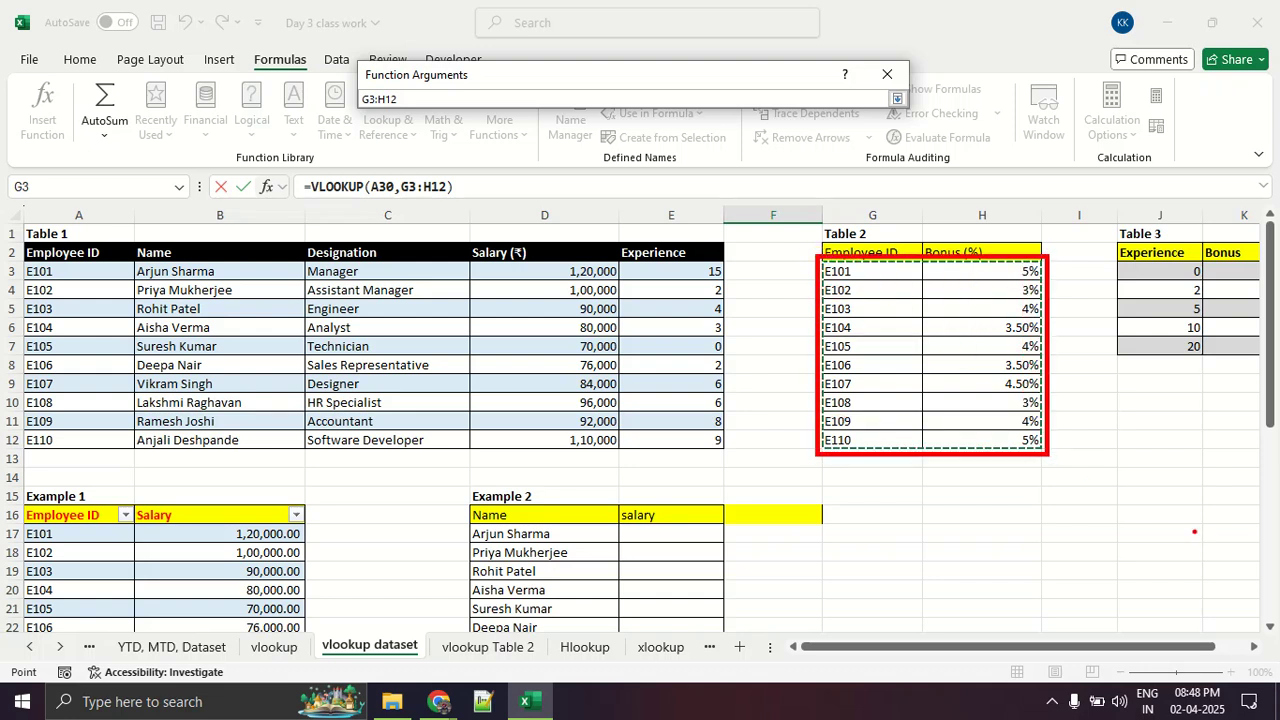
mouse_move(409, 100)
mouse_down()
mouse_move(392, 90)
mouse_move(362, 109)
mouse_up()
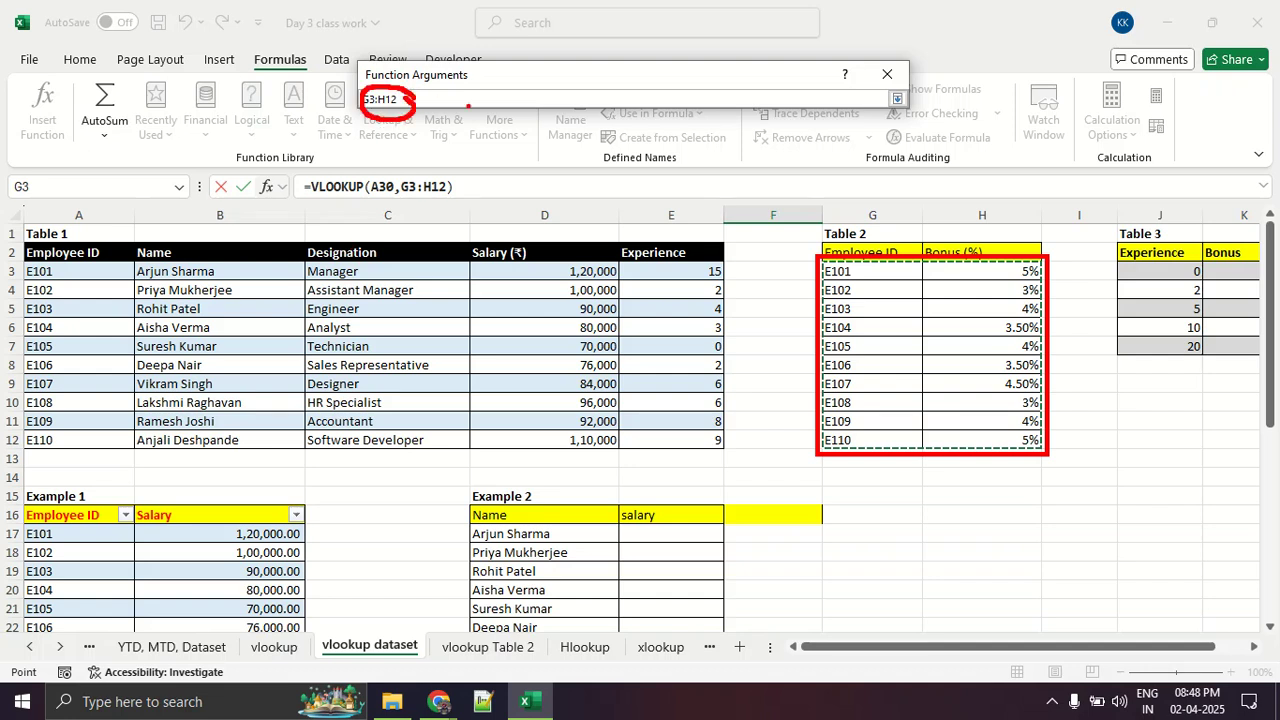
key(Escape)
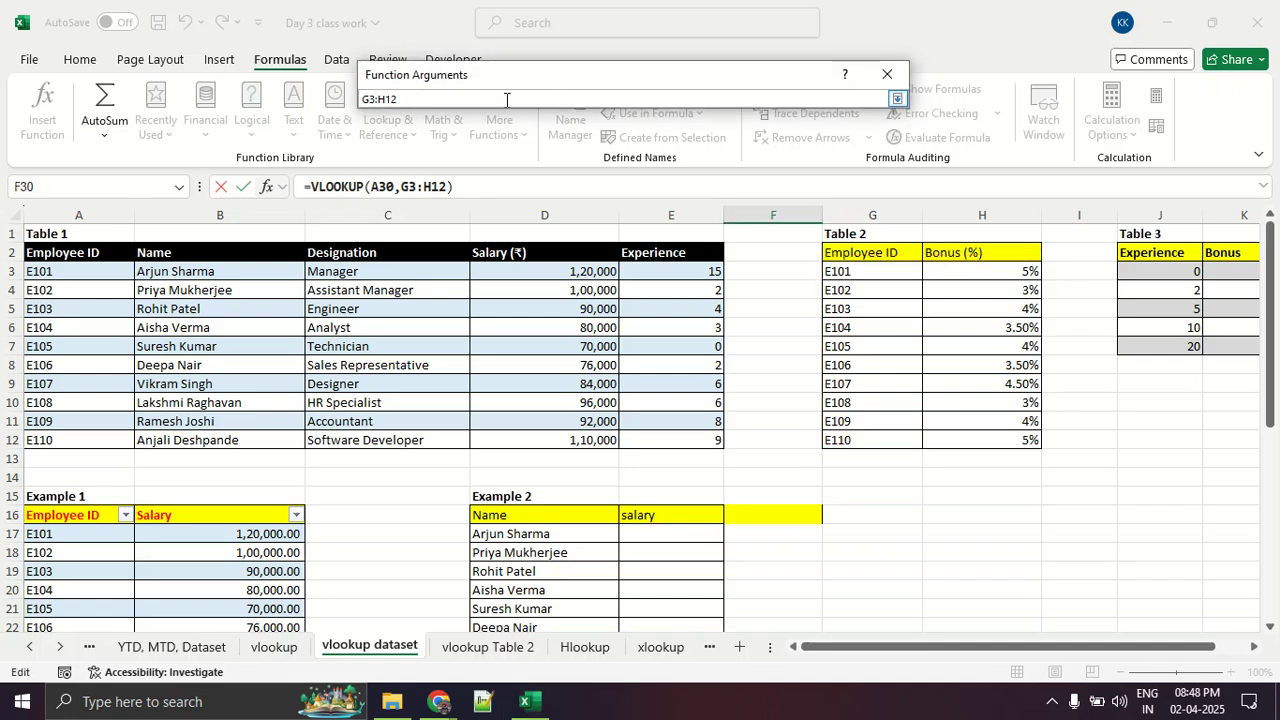
click(897, 99)
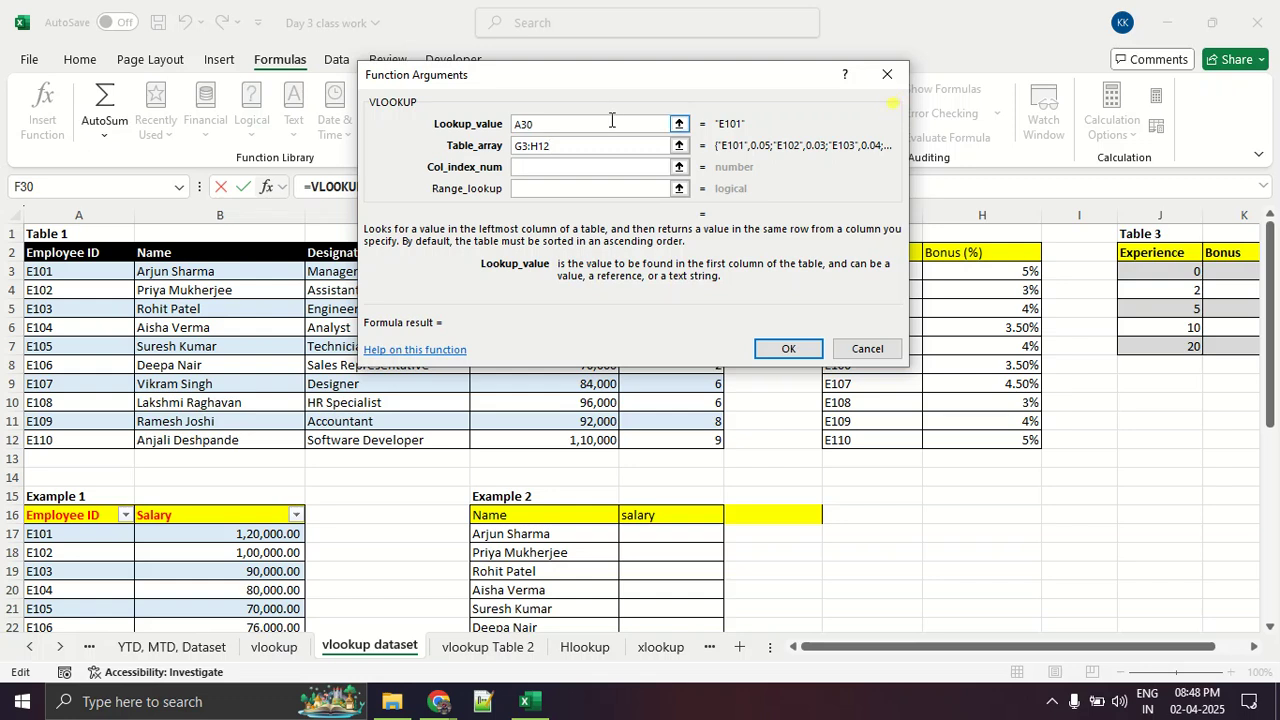
- Lock the table array as the absolute reference $G$3:$H$12
click(578, 140)
drag(537, 140, 502, 150)
key(F4)
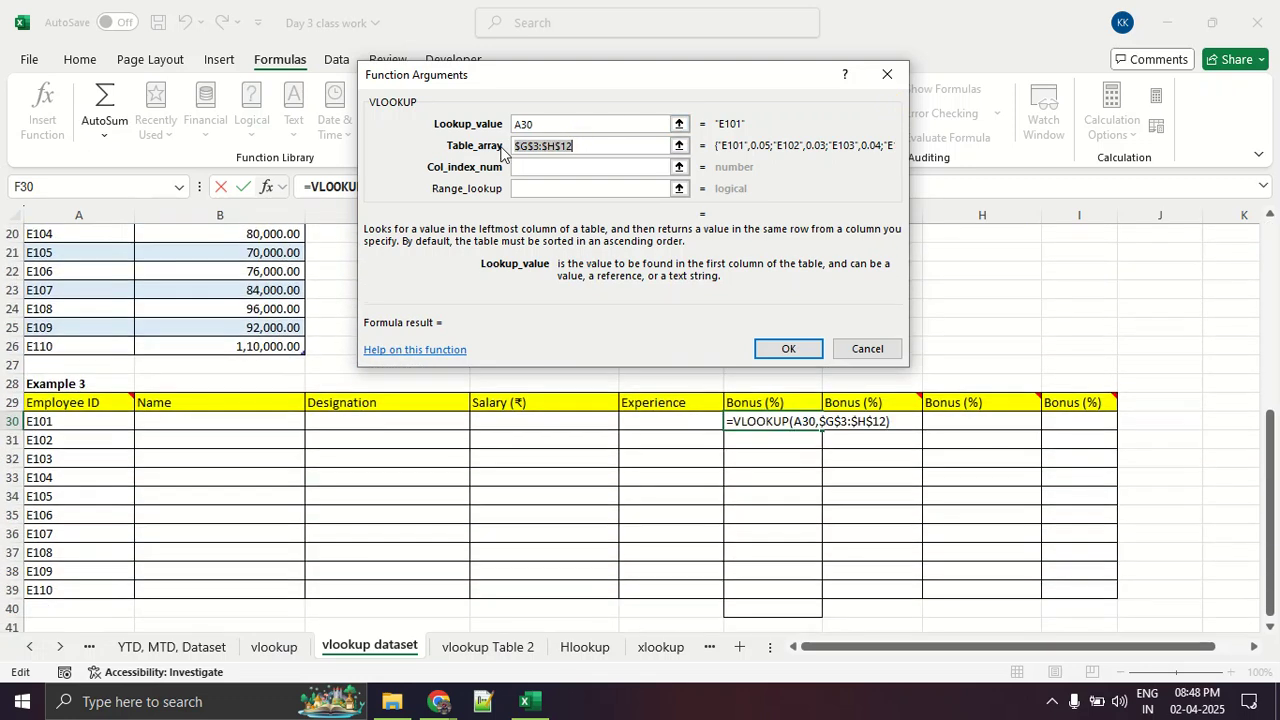
- Number the Table 2 columns 1 and 2 with temporary red ink and set the column index number to 2
click(556, 170)
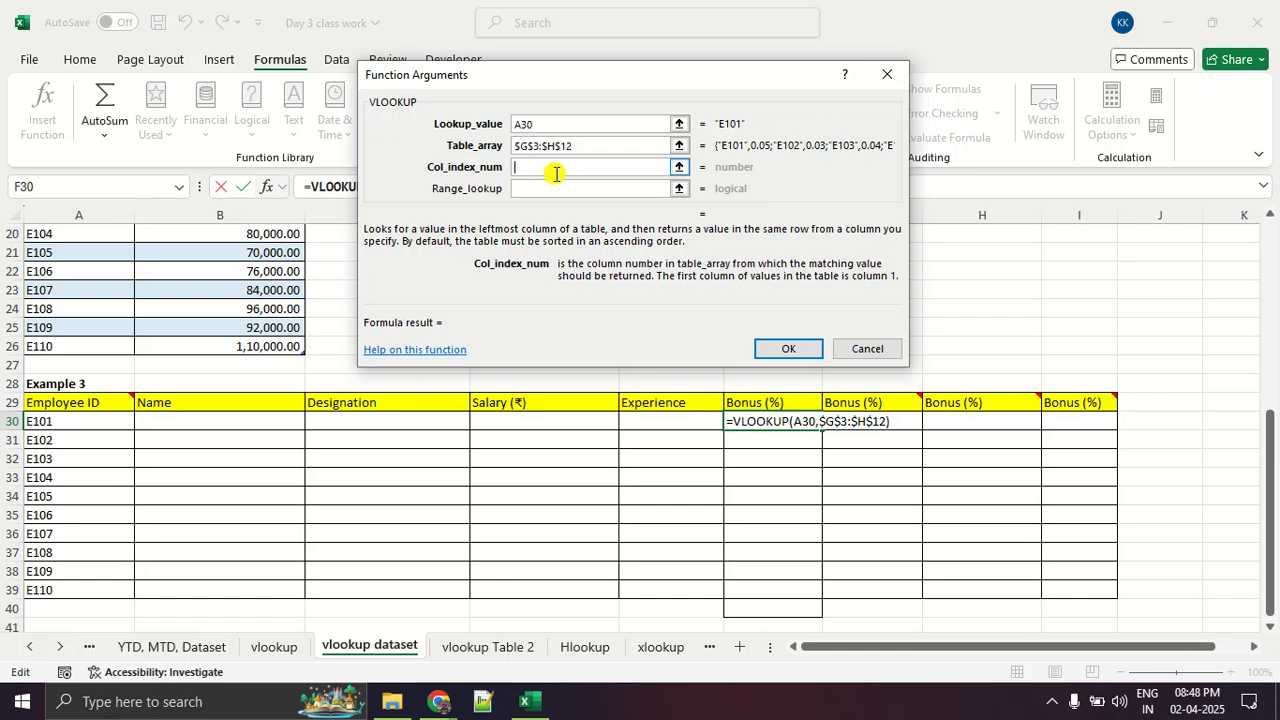
click(678, 168)
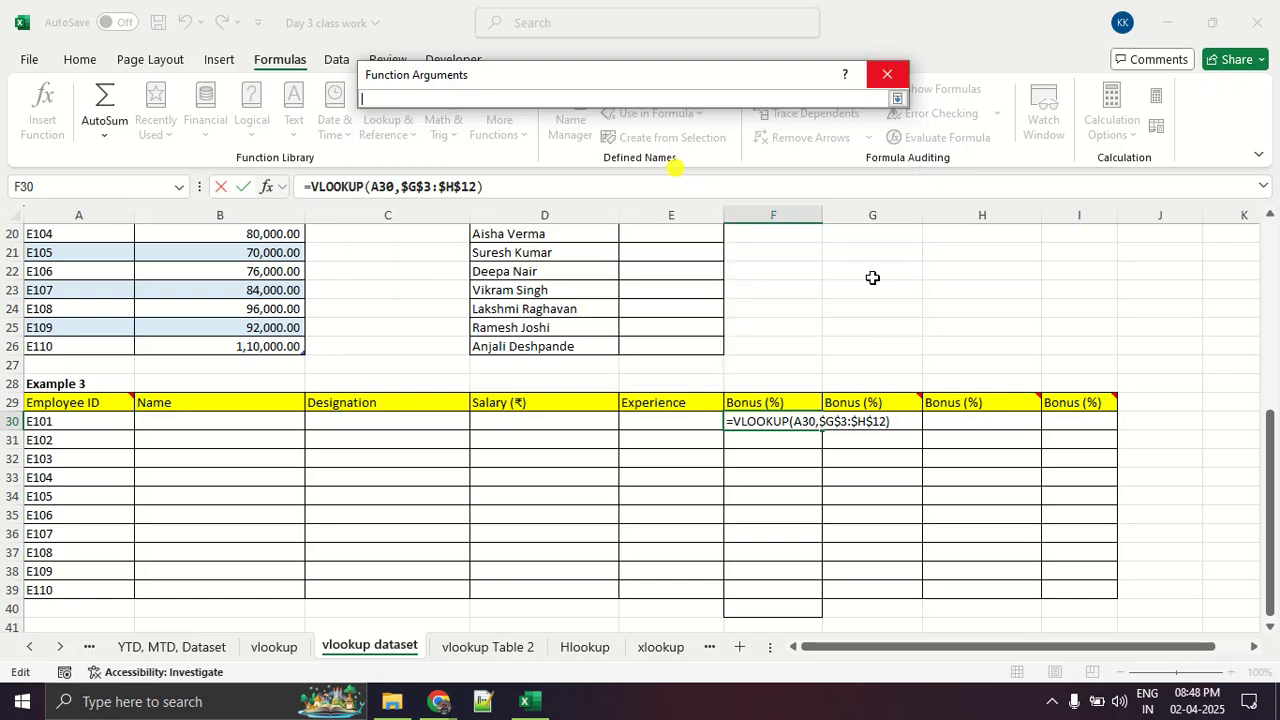
scroll(872, 278, up, 6)
key(ctrl+2)
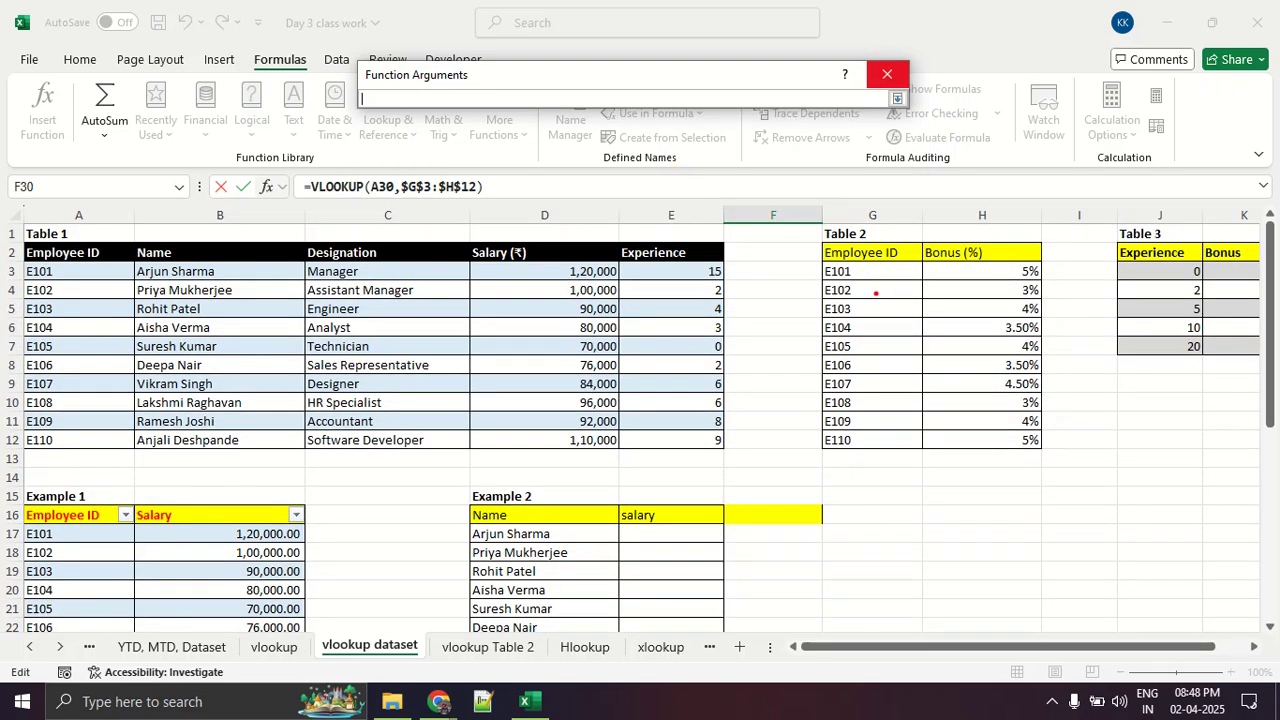
drag(886, 302, 894, 352)
drag(956, 318, 1012, 352)
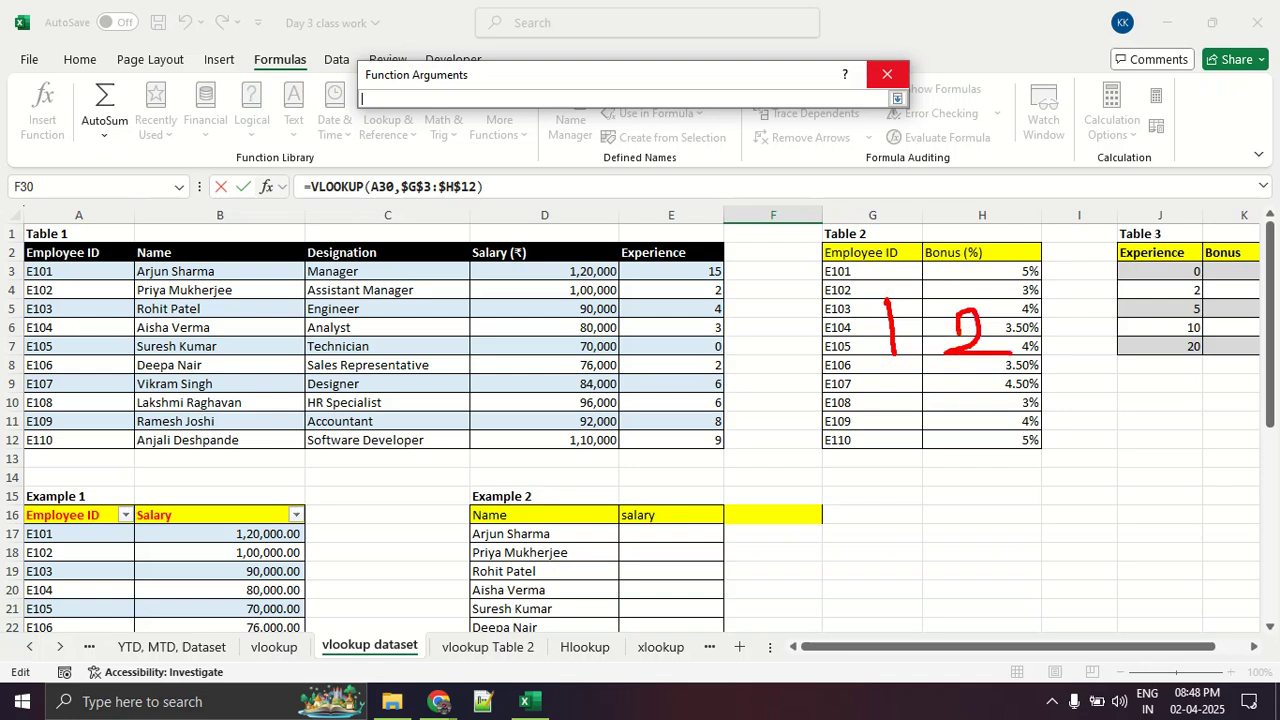
key(Escape)
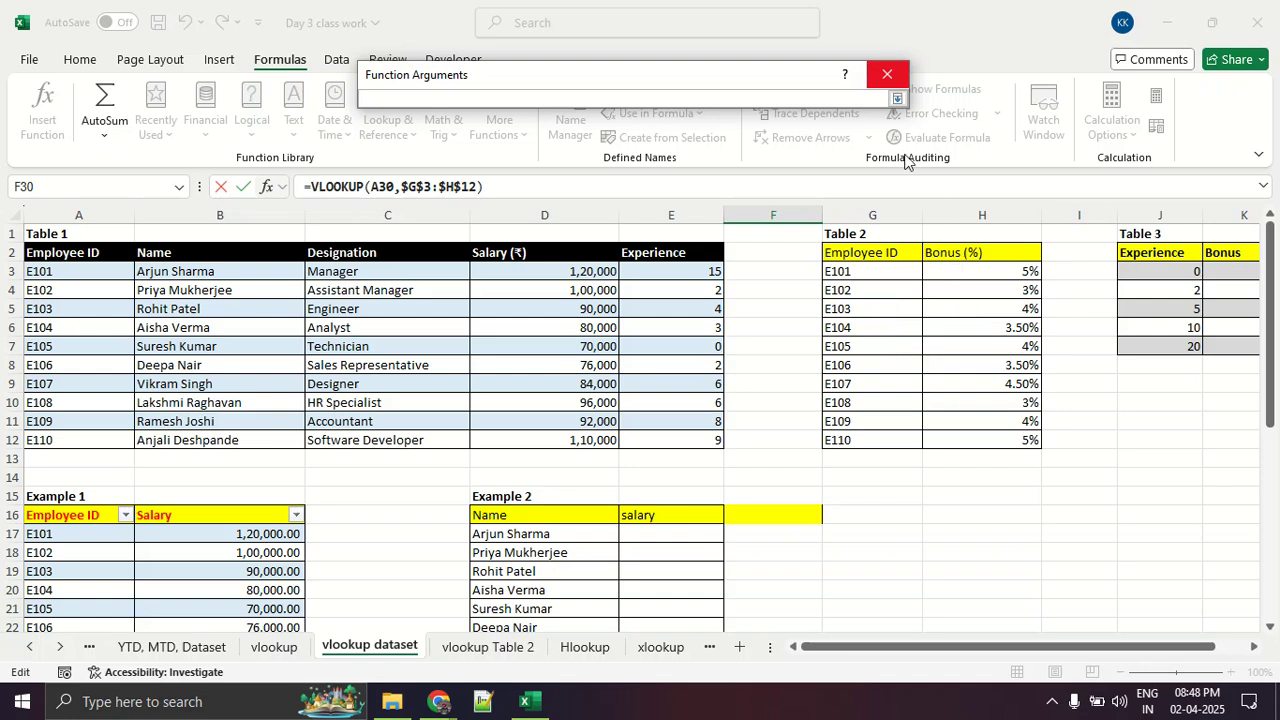
click(897, 98)
text(2)
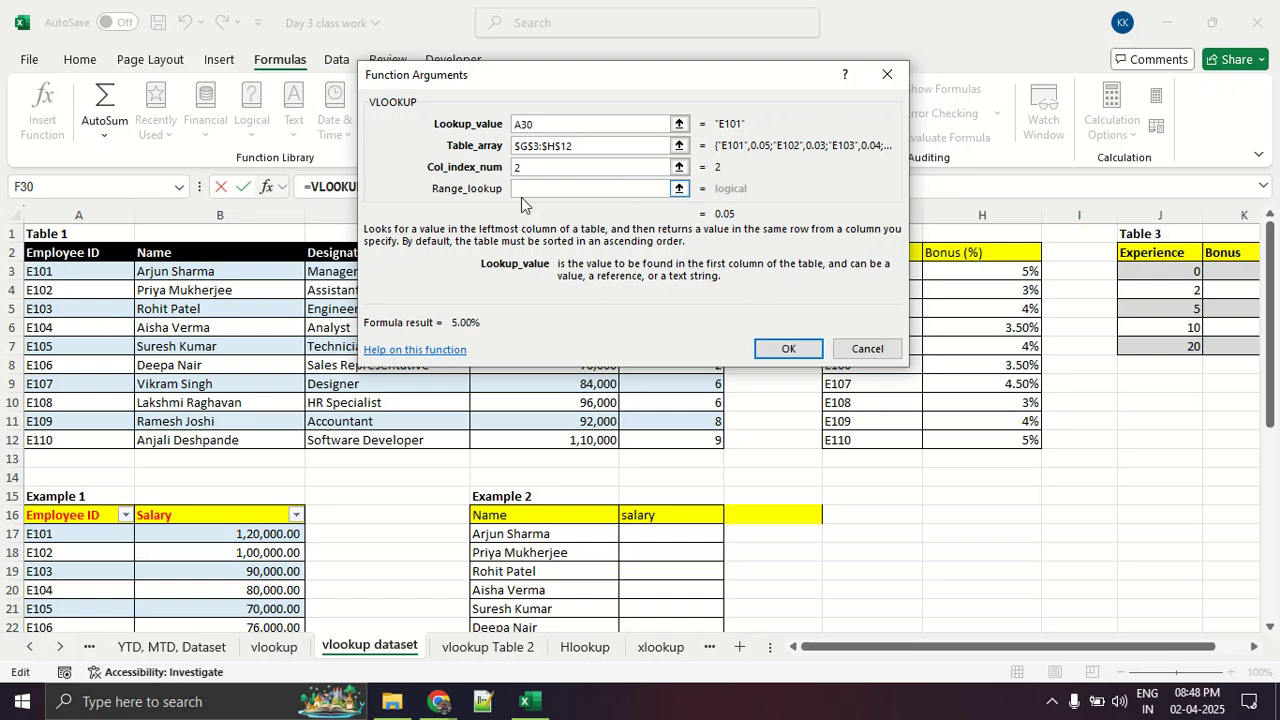
- Confirm the VLOOKUP in F30 with Range_lookup left blank and fill the formula down through F39
drag(411, 195, 464, 200)
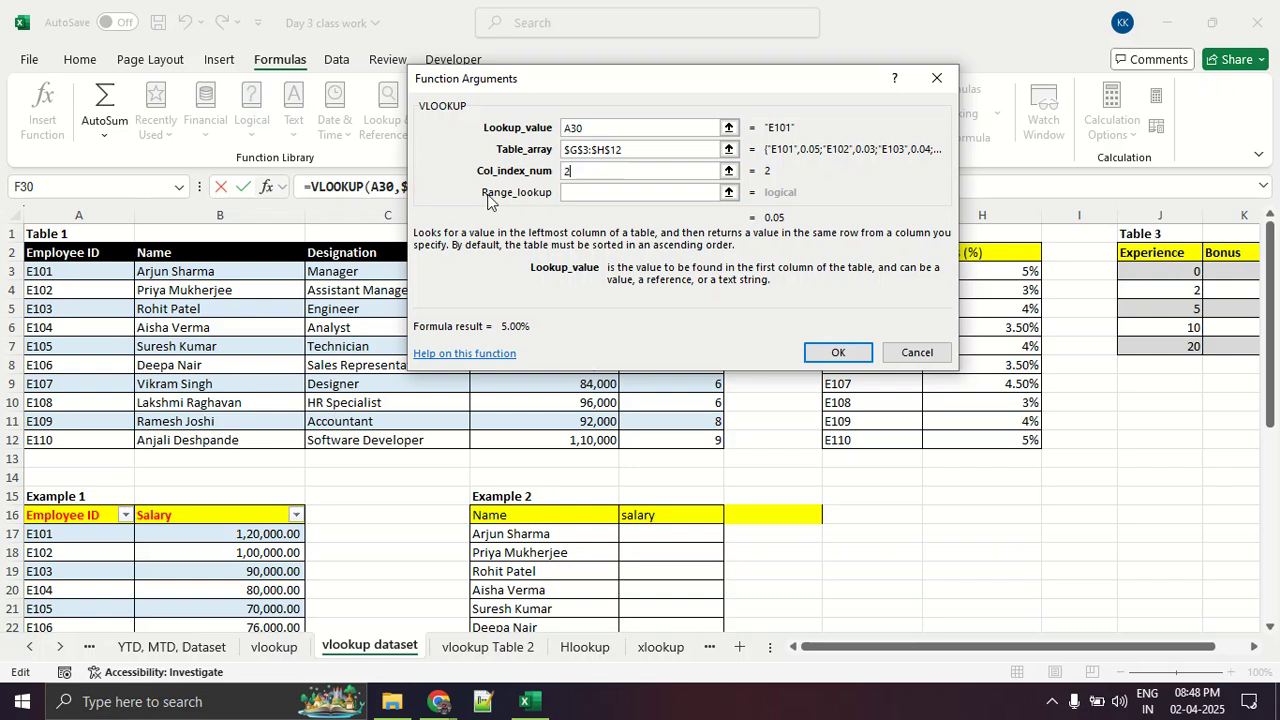
click(838, 352)
scroll(758, 365, down, 5)
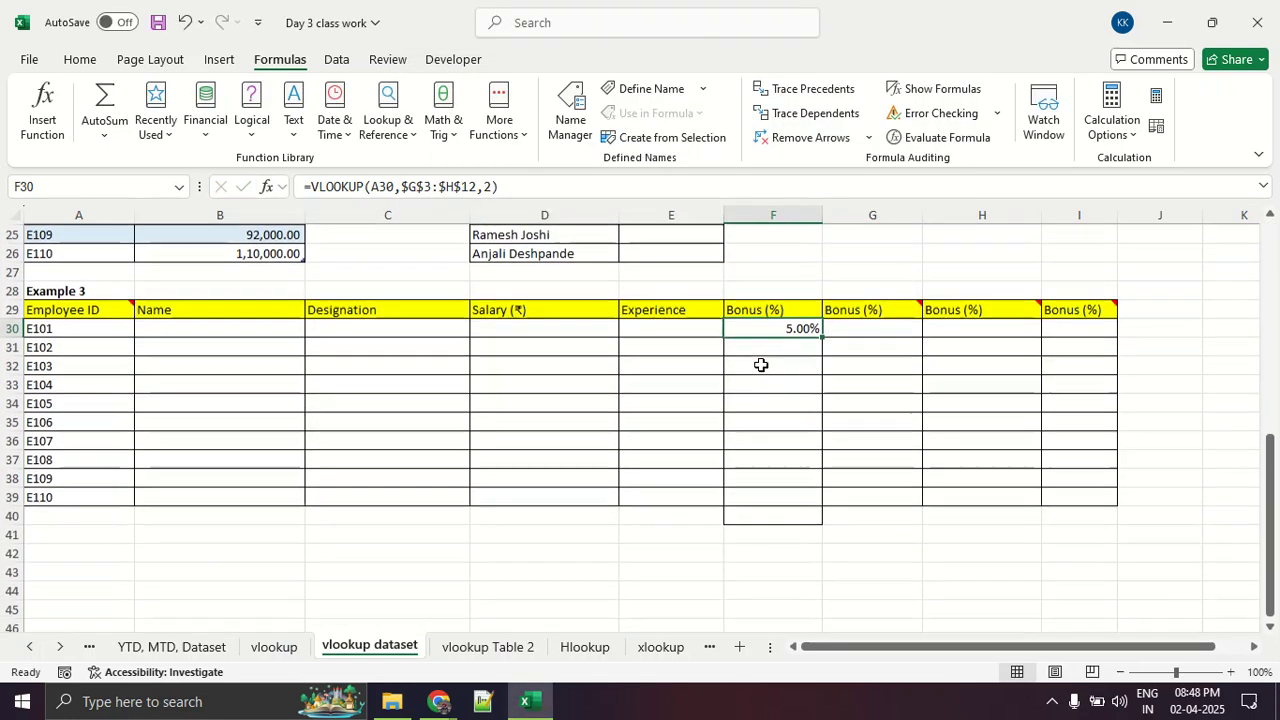
double_click(819, 337)
click(906, 552)
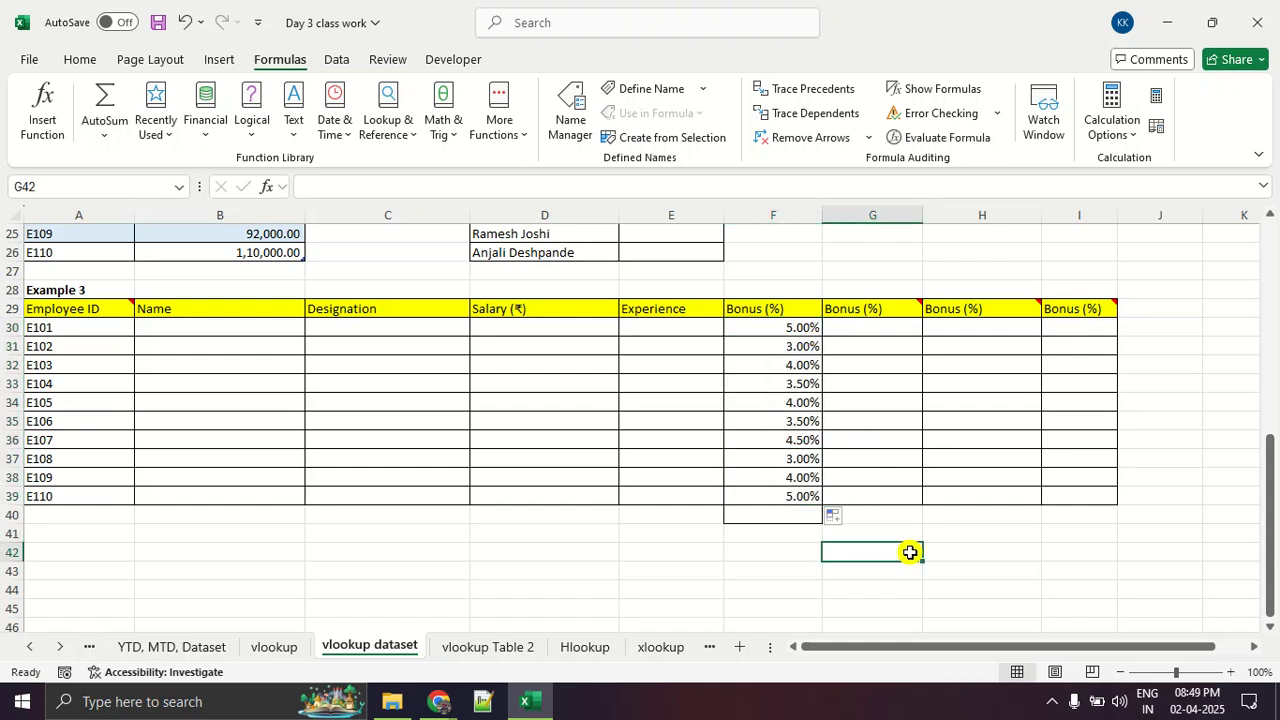
- Review the filled Bonus (%) values in F30:F39 and their source tables, and switch to the Google Meet call
drag(801, 497, 797, 326)
click(628, 368)
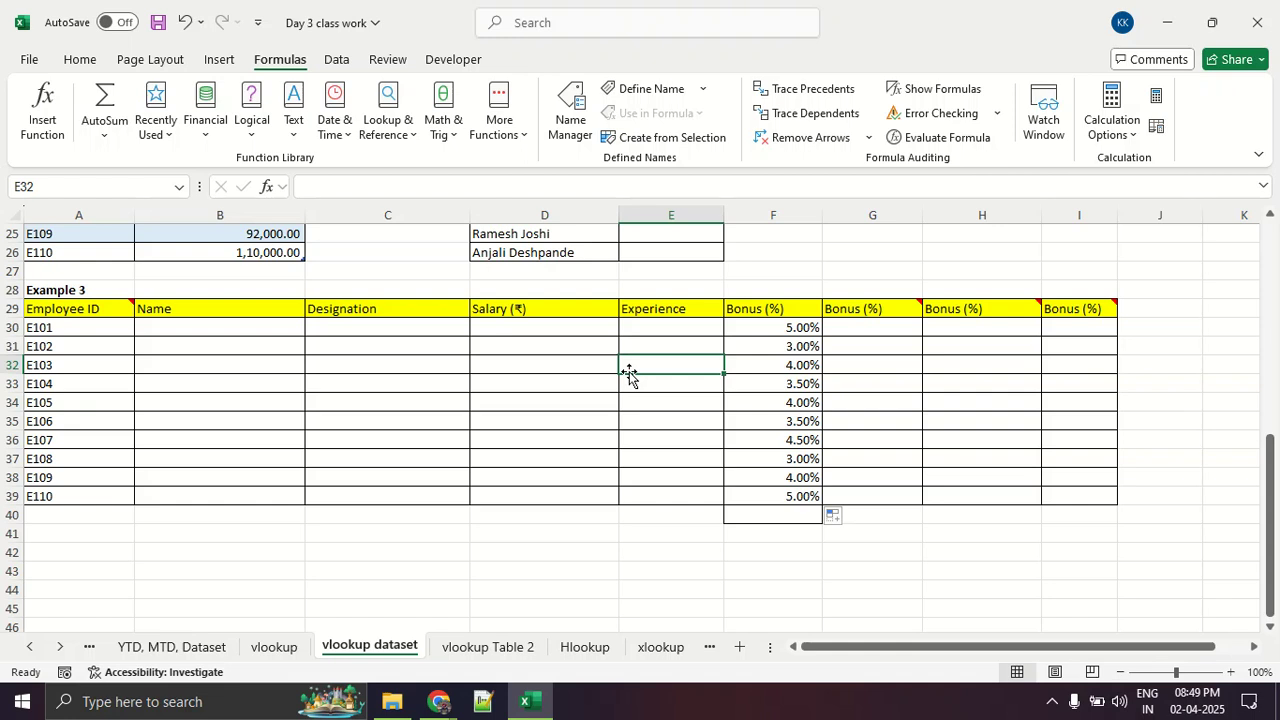
scroll(628, 372, up, 8)
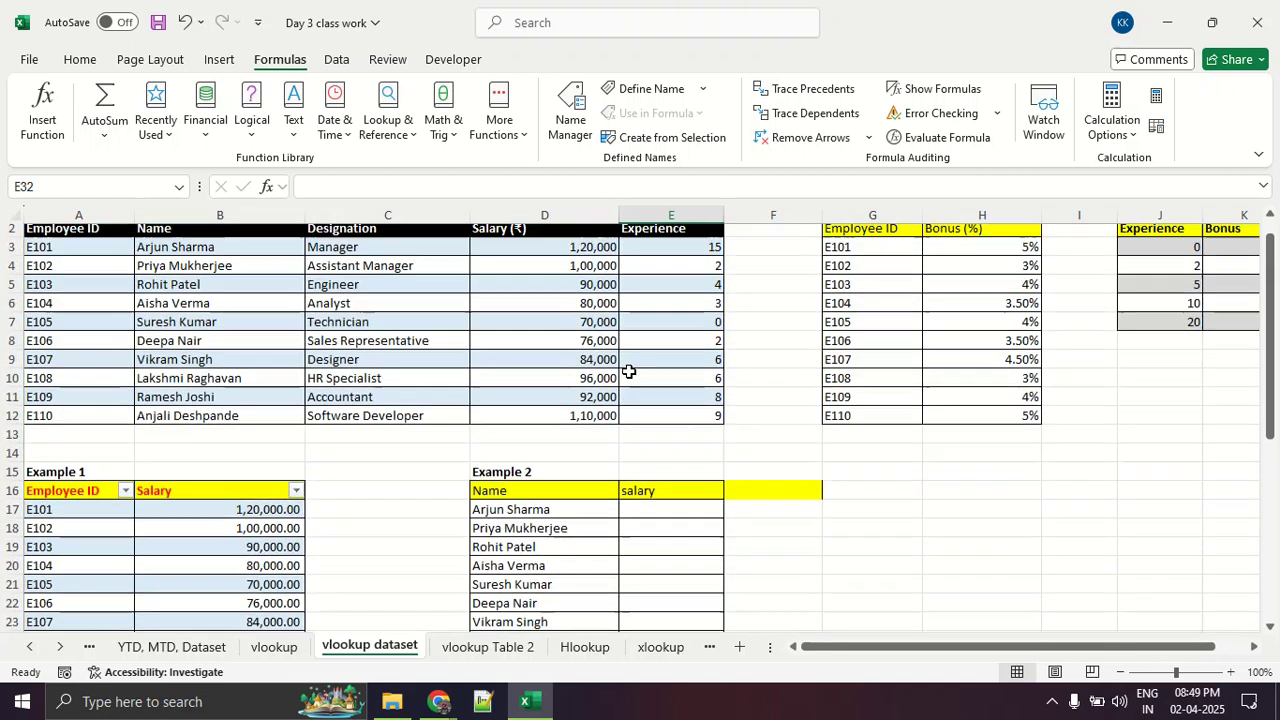
scroll(628, 371, down, 7)
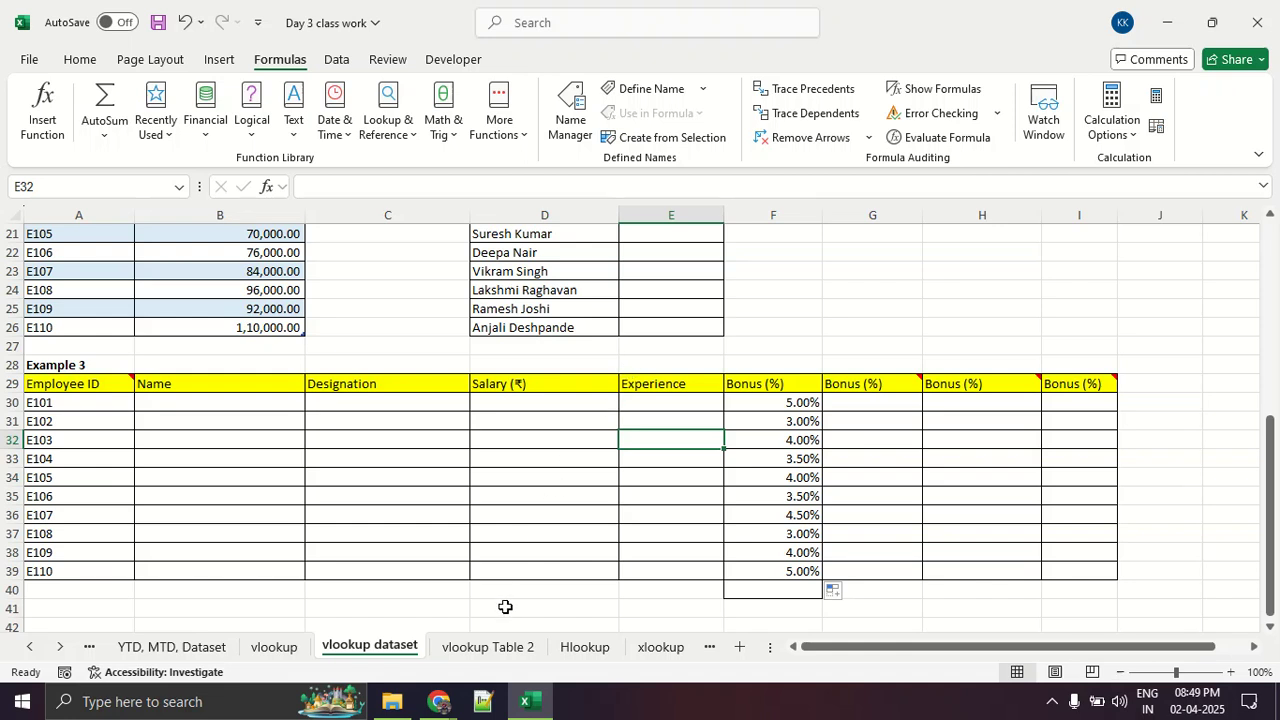
click(440, 700)
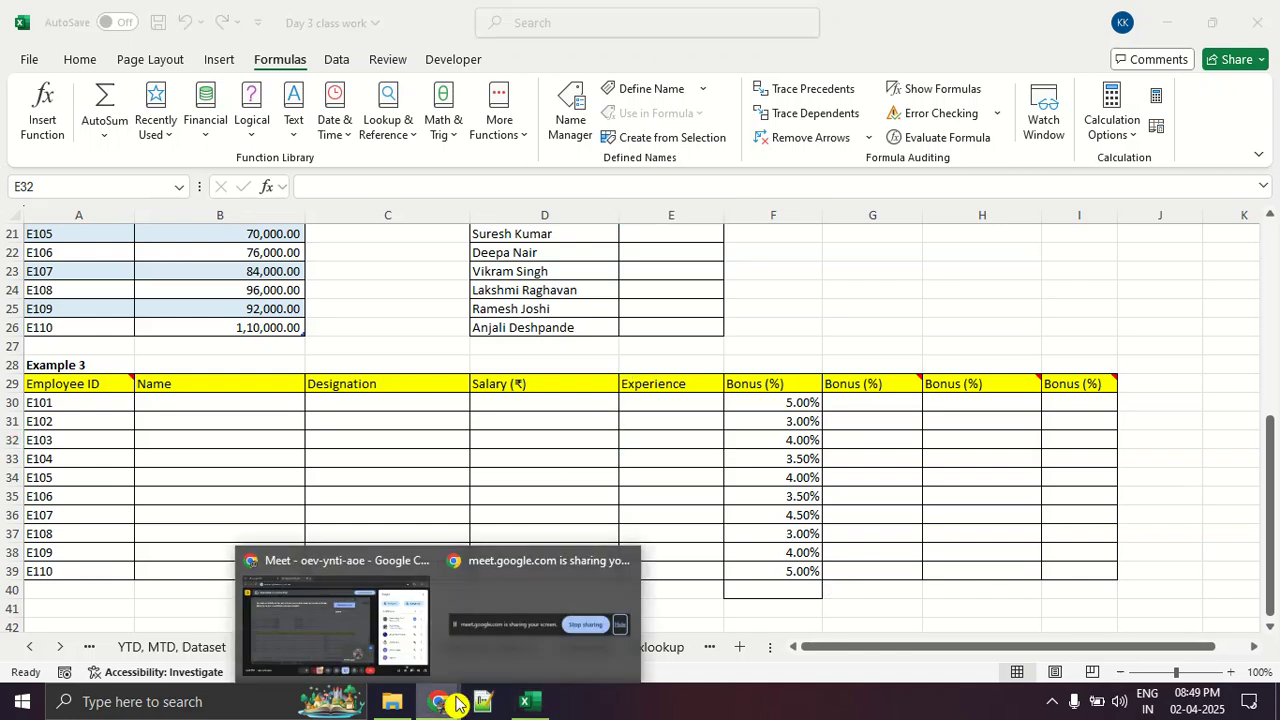
click(395, 601)
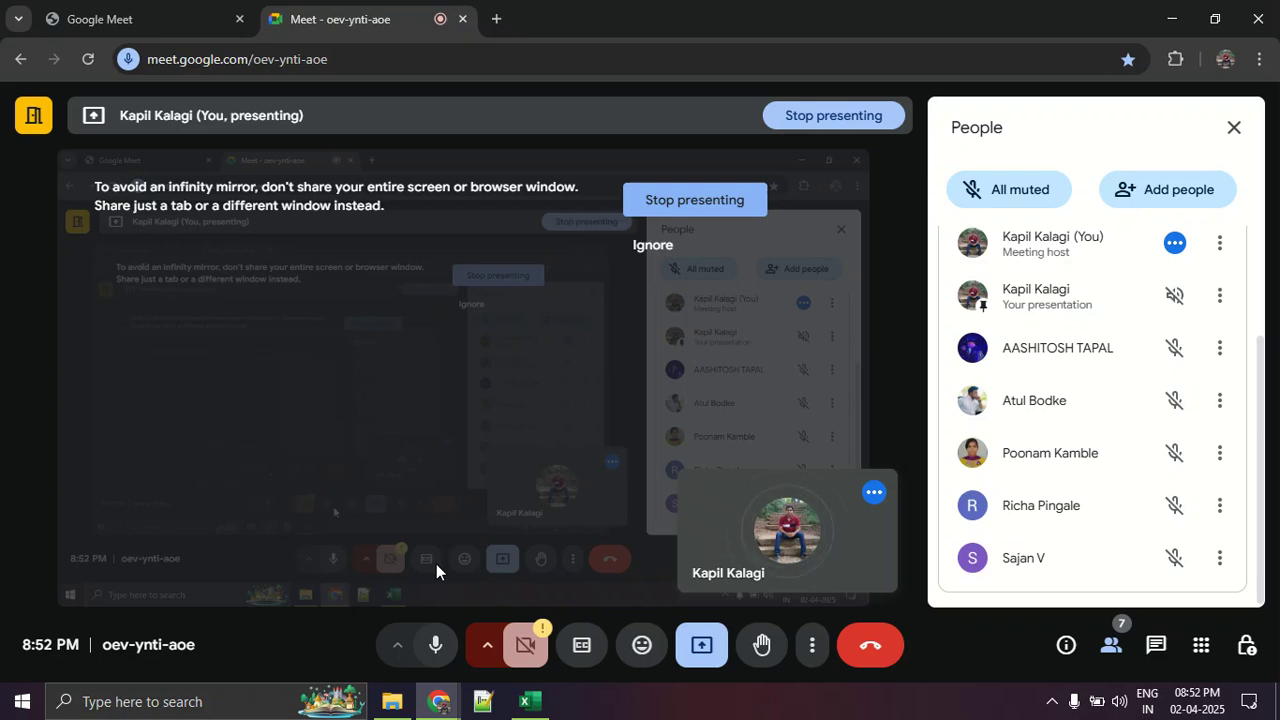
- Alternate between the Excel workbook and the Google Meet call, looking over the source tables and Example 3
key(alt+Tab)
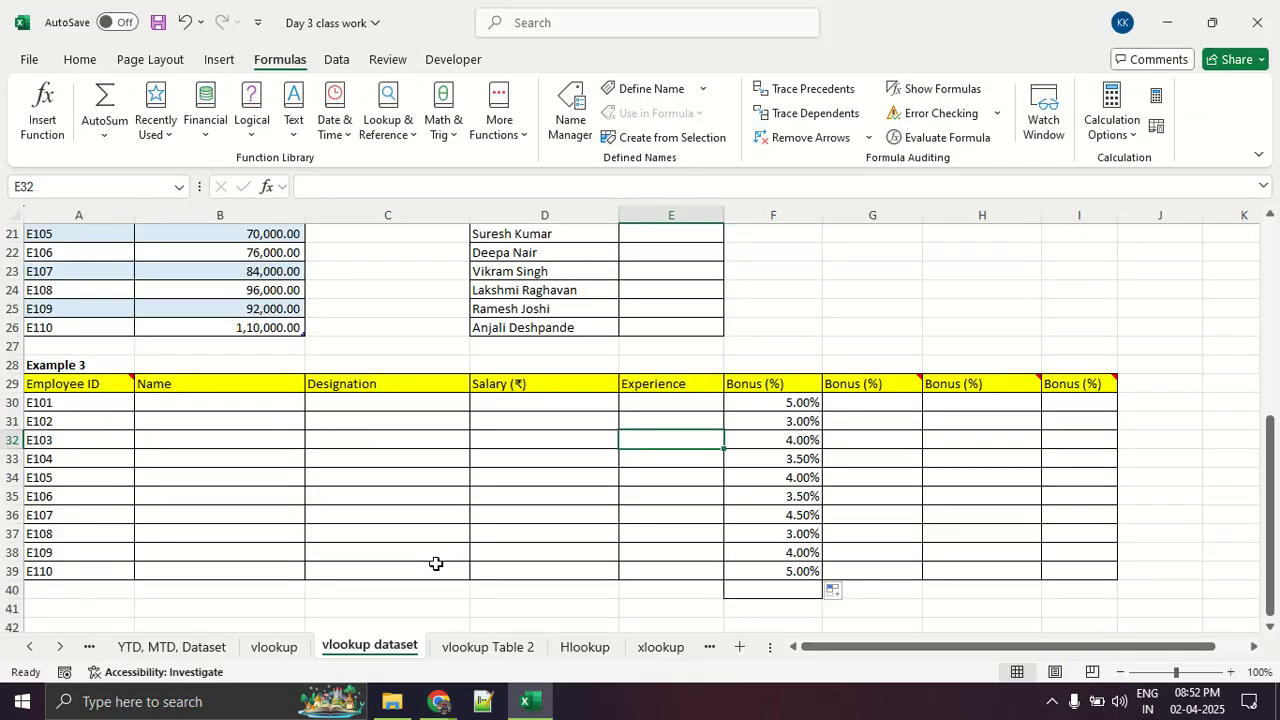
key(alt+Tab)
key(alt+Tab)
scroll(374, 546, up, 7)
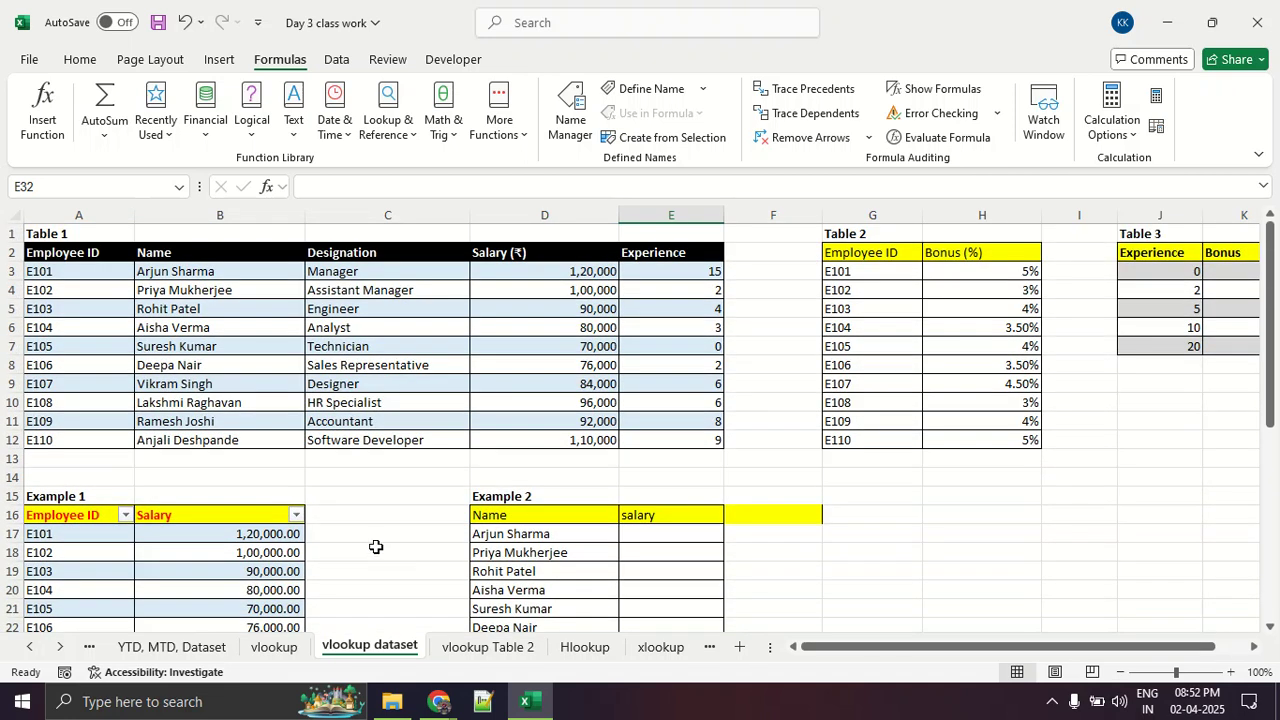
scroll(374, 546, down, 7)
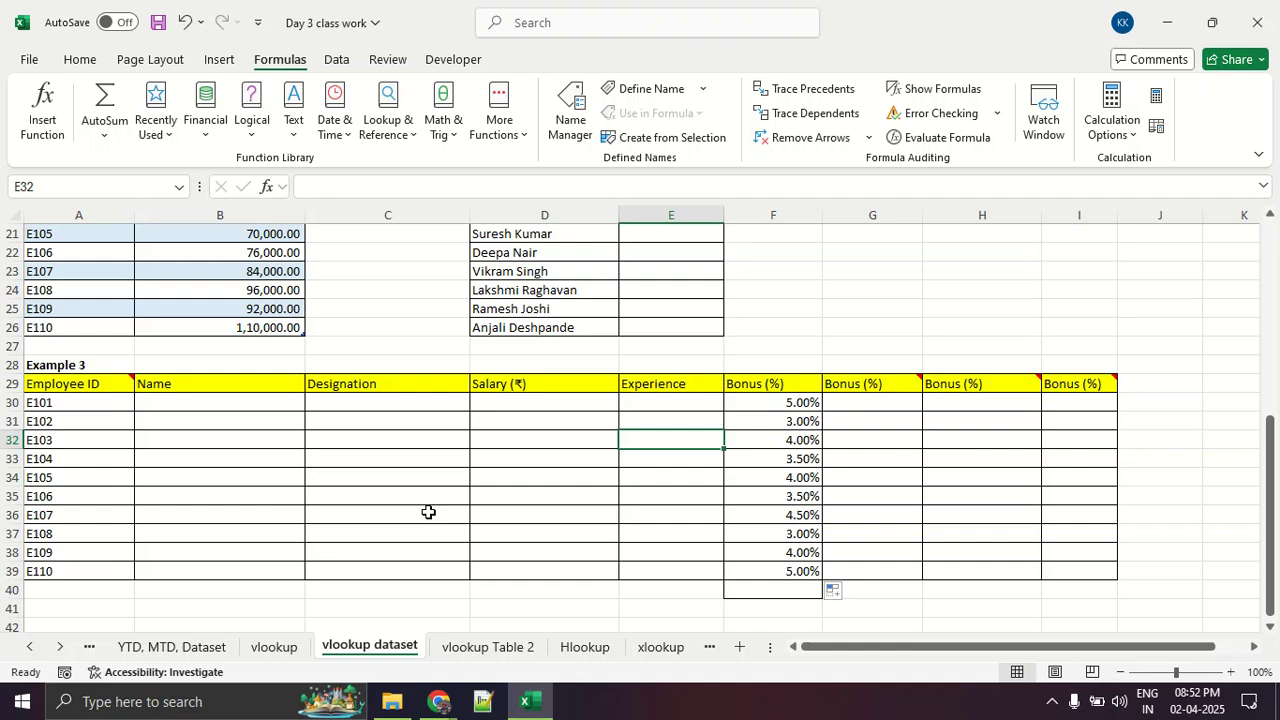
key(alt+Tab)
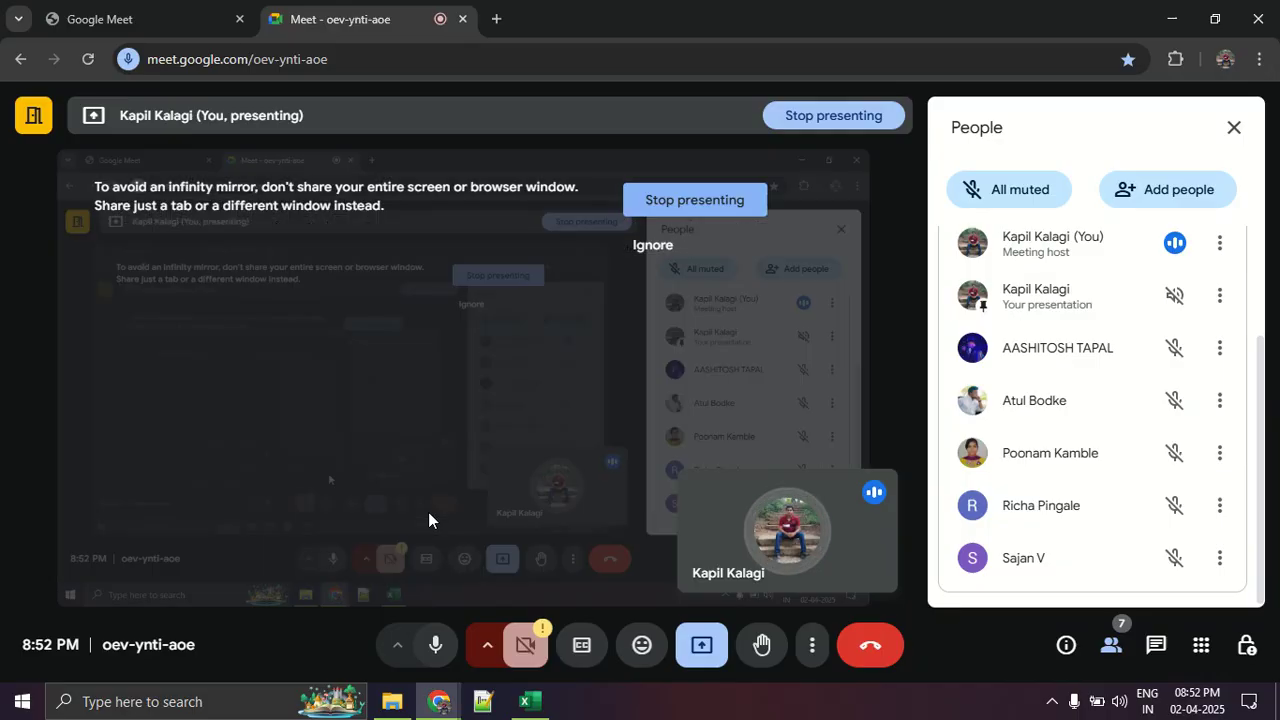
key(alt+Tab)
scroll(703, 489, up, 7)
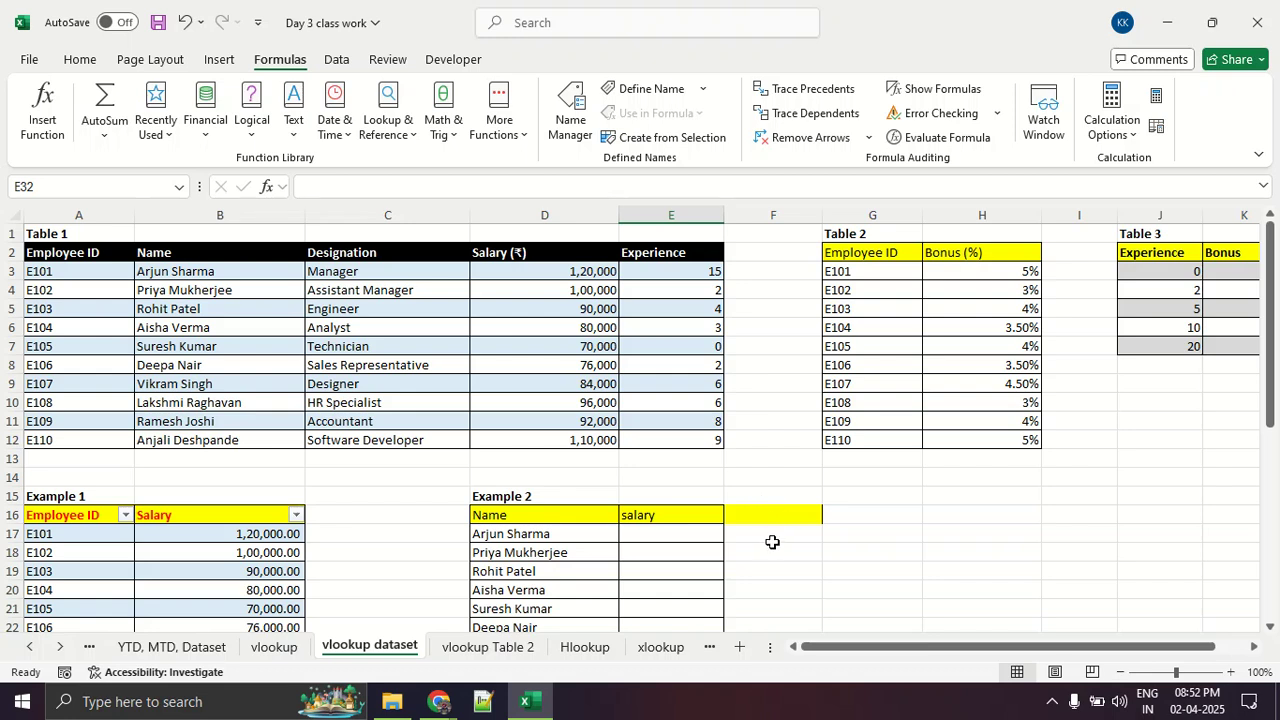
scroll(772, 542, down, 7)
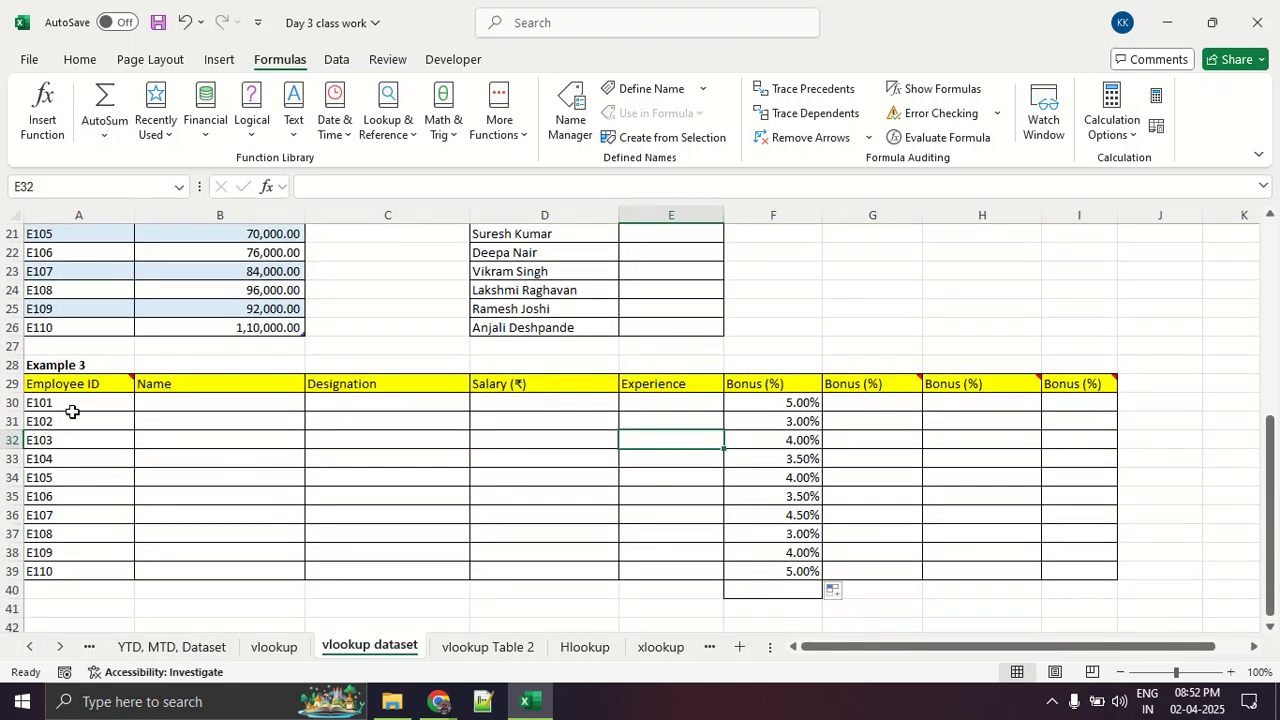
- Compare the Example 3 employee IDs and the F30:F39 bonus values with the source entries in Table 2
drag(77, 402, 69, 568)
drag(743, 402, 745, 567)
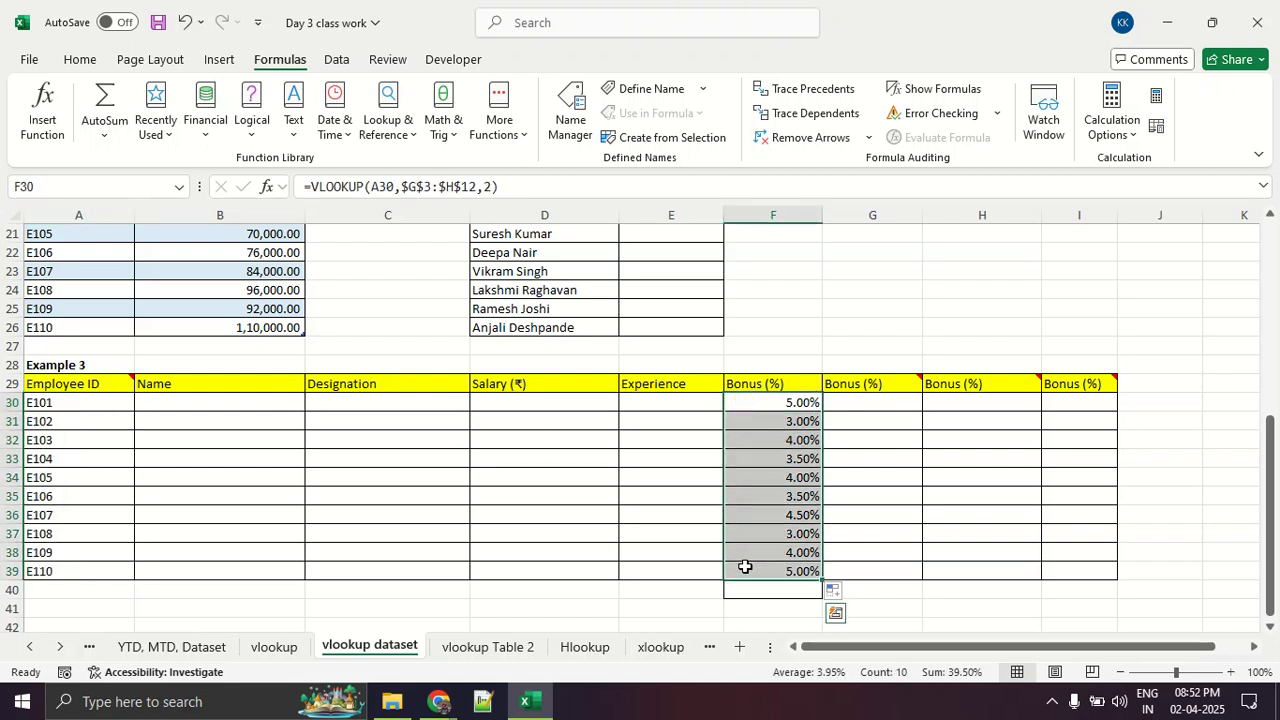
scroll(745, 567, up, 7)
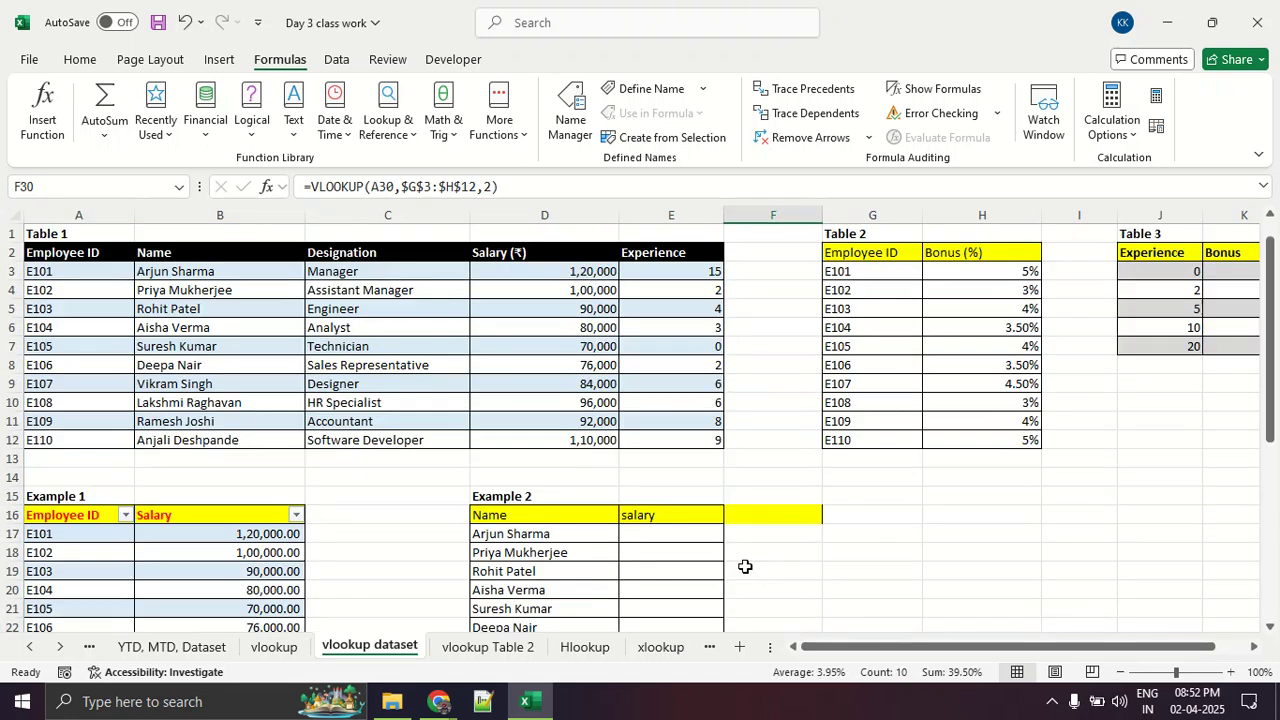
drag(879, 290, 931, 420)
click(997, 352)
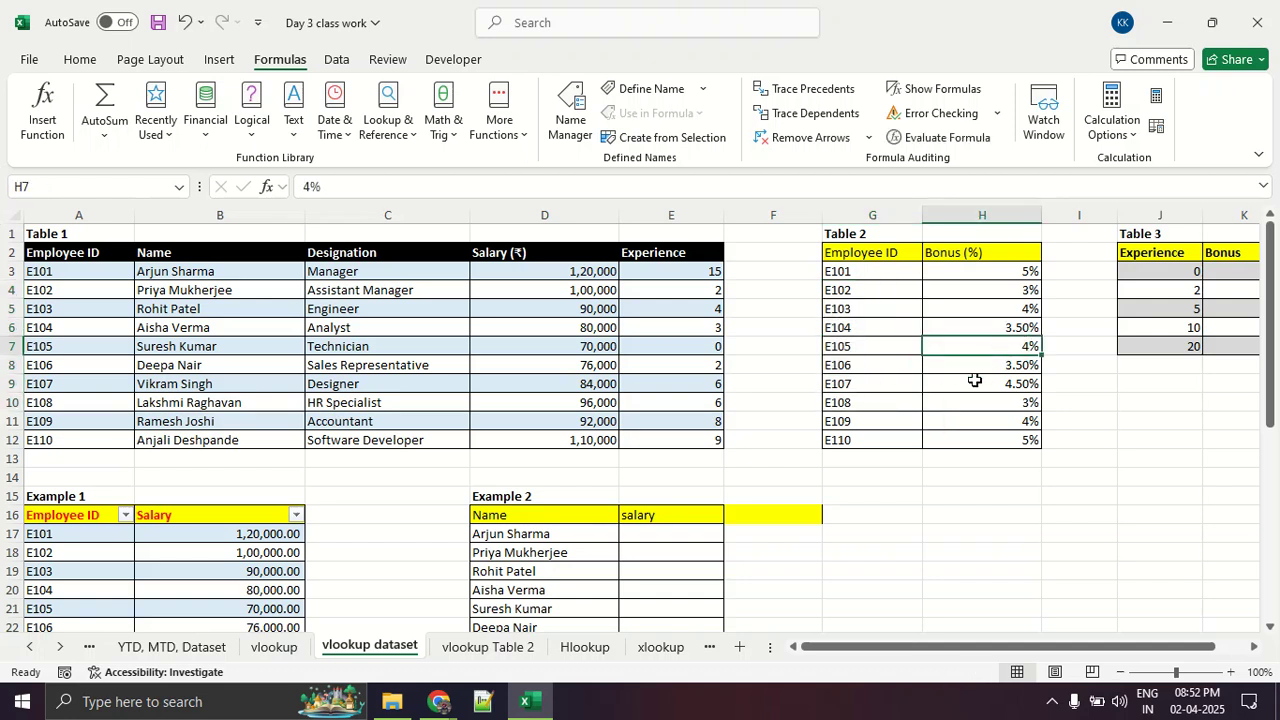
- Examine how employee IDs pair with bonus percentages in Table 2, especially for E107 and E109
click(887, 332)
click(886, 345)
click(889, 364)
click(889, 384)
click(891, 404)
click(891, 418)
click(891, 402)
click(893, 378)
click(993, 382)
click(997, 362)
click(997, 346)
click(1000, 328)
click(988, 362)
click(982, 387)
click(983, 420)
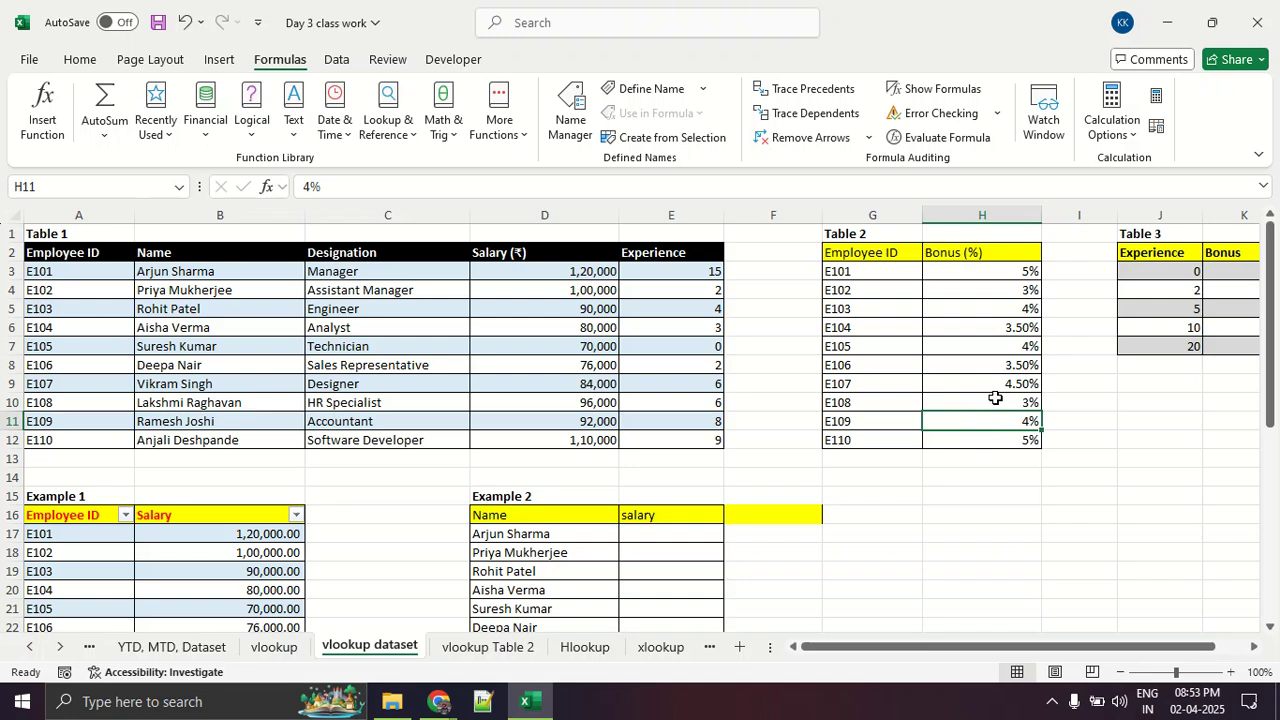
click(886, 386)
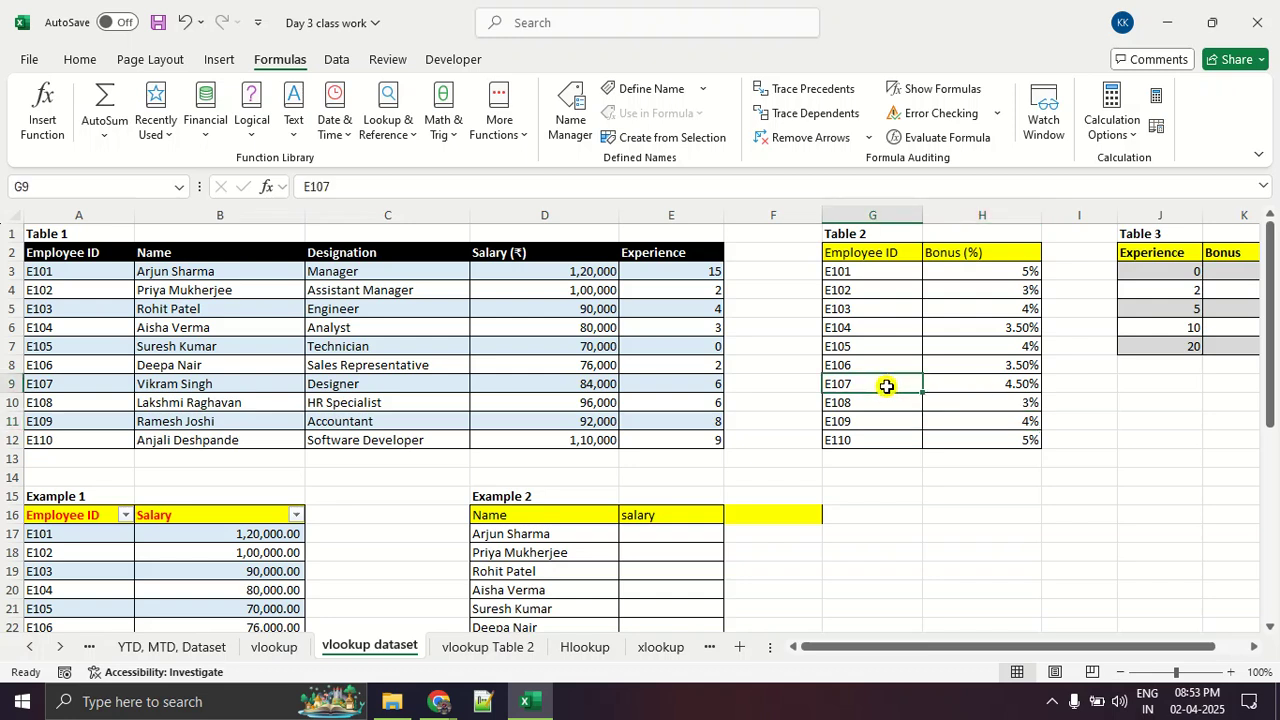
click(978, 384)
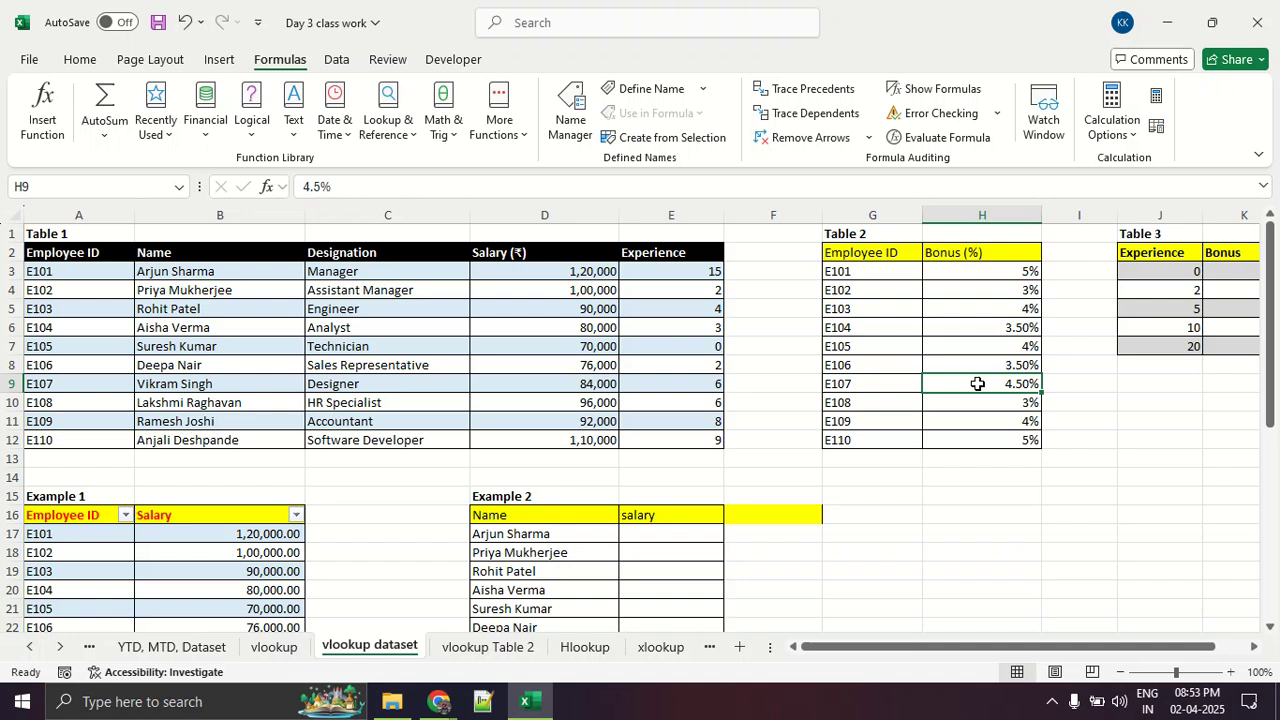
click(888, 420)
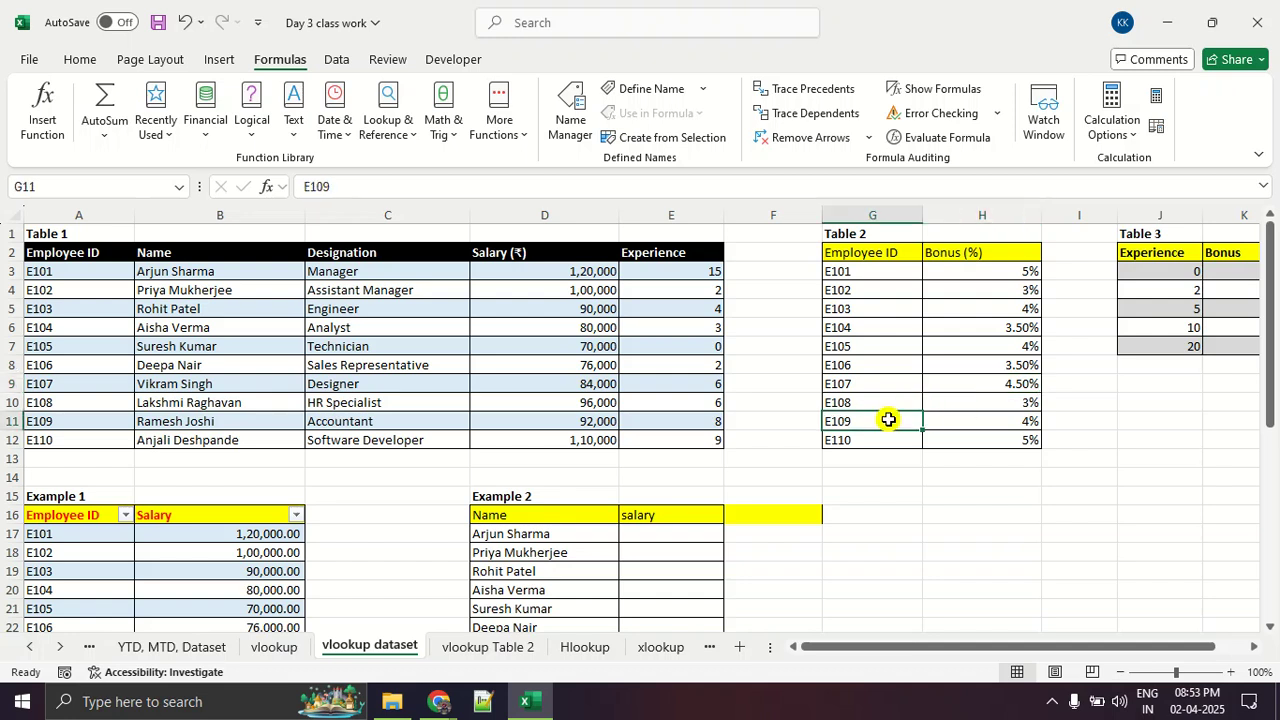
click(995, 421)
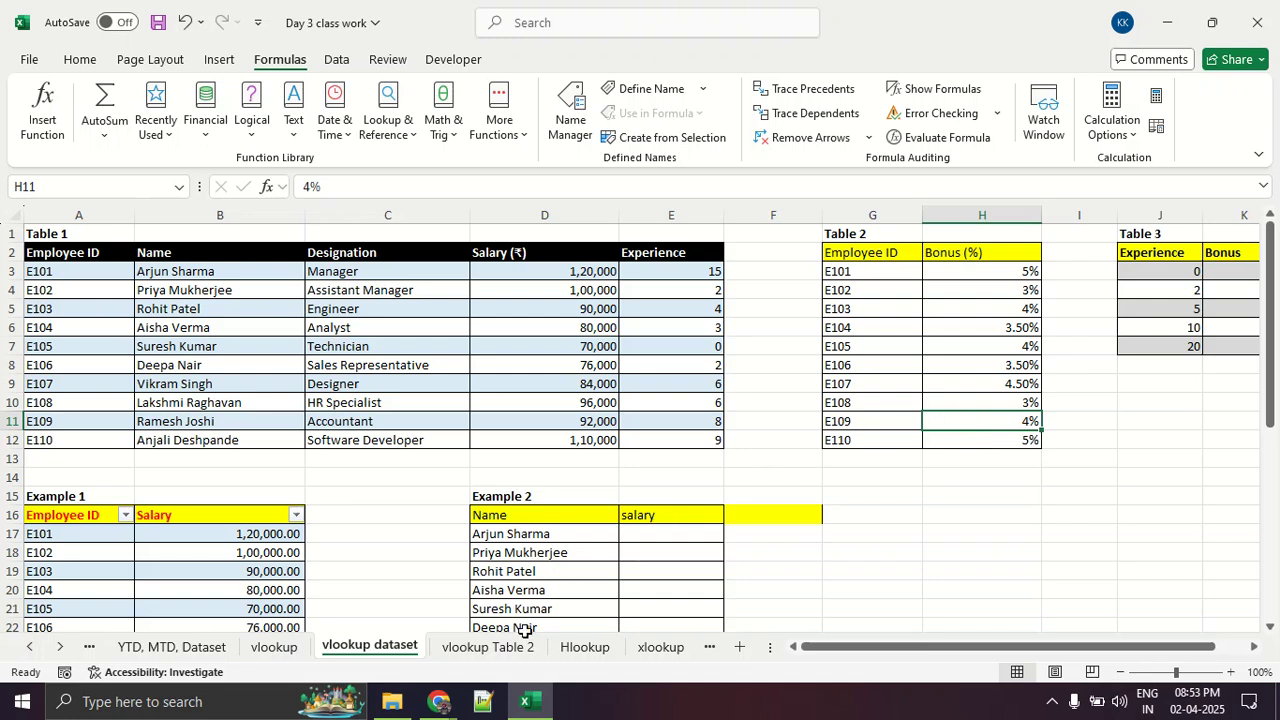
- Check the Google Meet call, return to Excel, and examine Table 3's Experience and Bonus pairs, temporarily circling the table in red
mouse_move(438, 703)
click(408, 632)
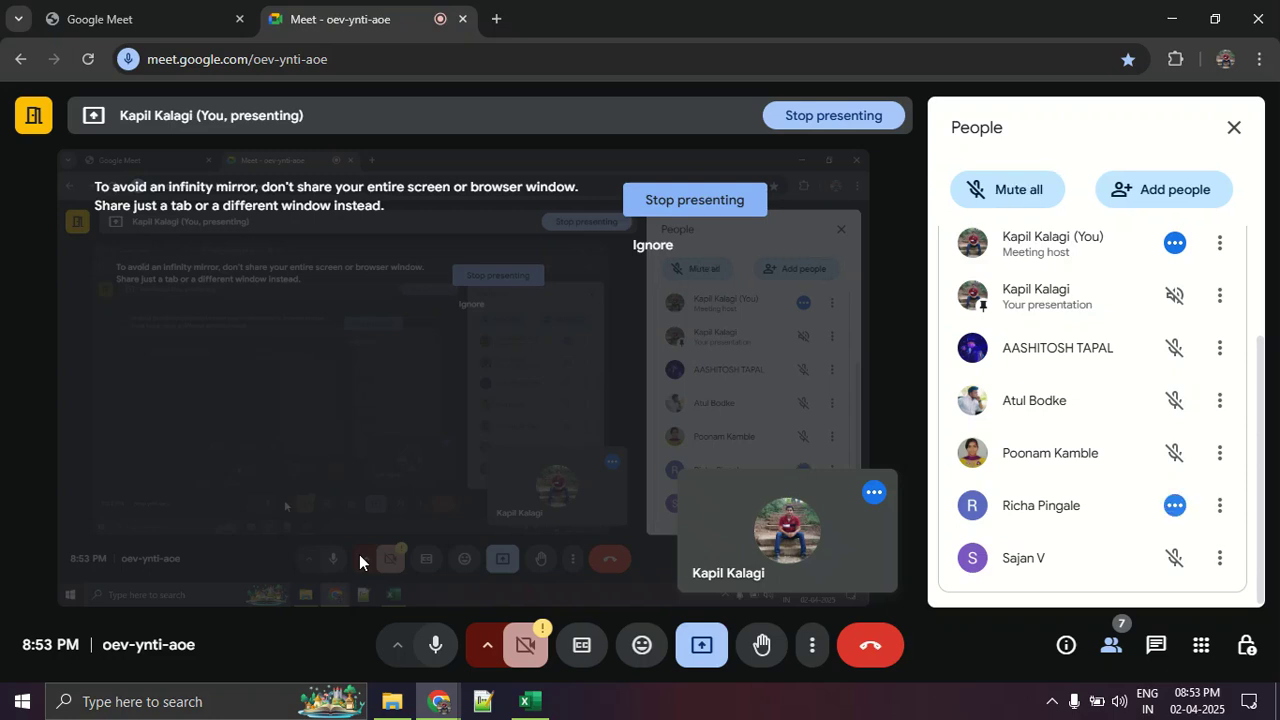
click(530, 701)
drag(848, 646, 950, 657)
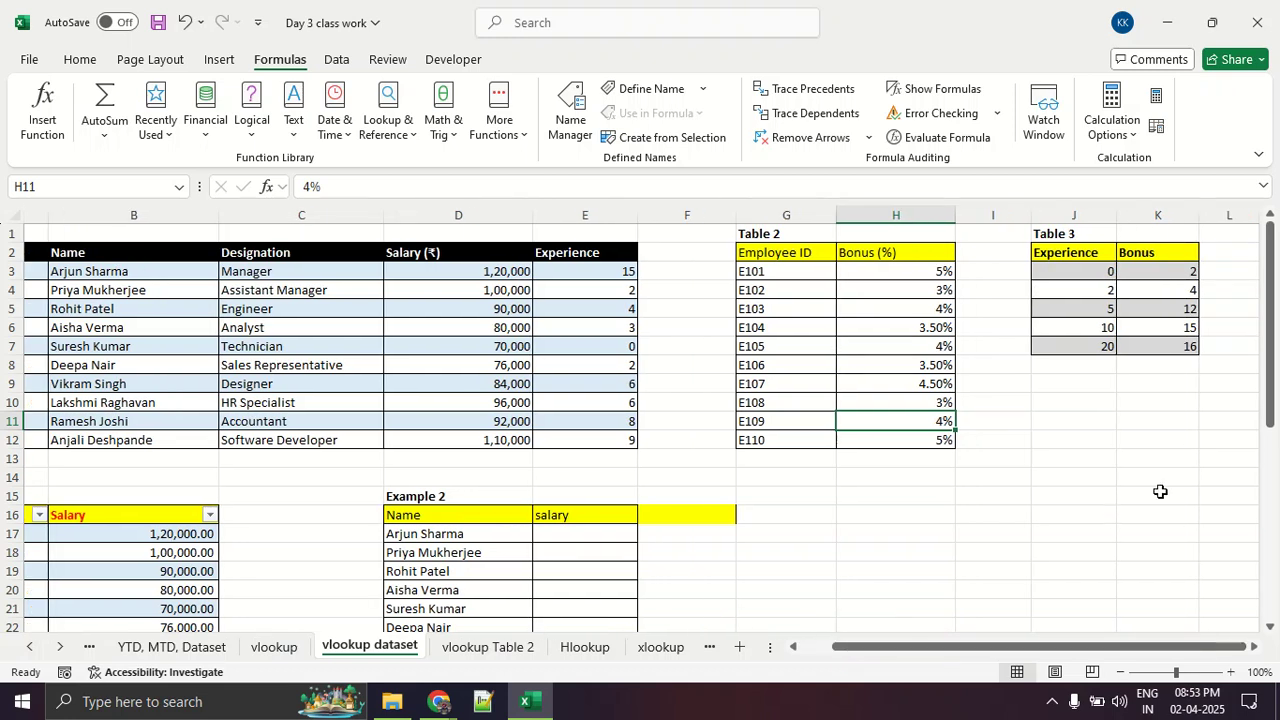
mouse_move(1225, 242)
mouse_down()
mouse_move(1176, 221)
mouse_move(1050, 232)
mouse_move(1060, 345)
mouse_move(1204, 345)
mouse_move(1222, 252)
mouse_move(1212, 238)
mouse_up()
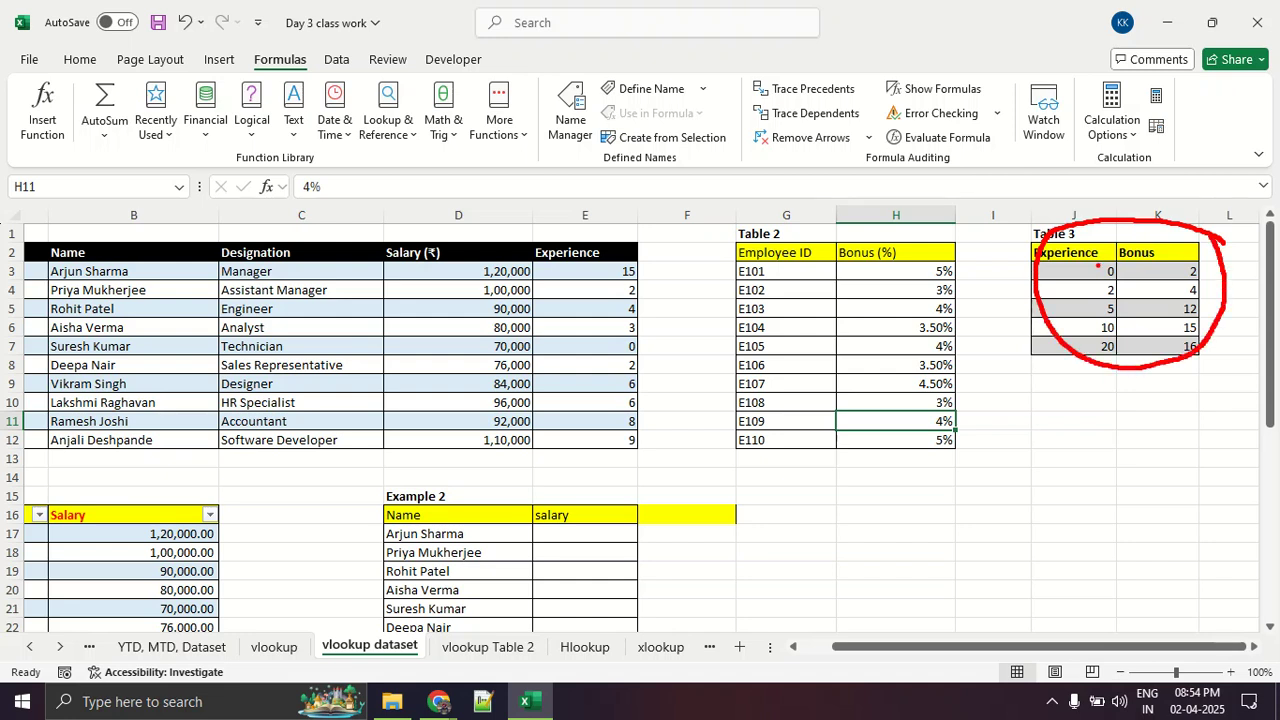
key(Escape)
click(1092, 289)
click(1141, 289)
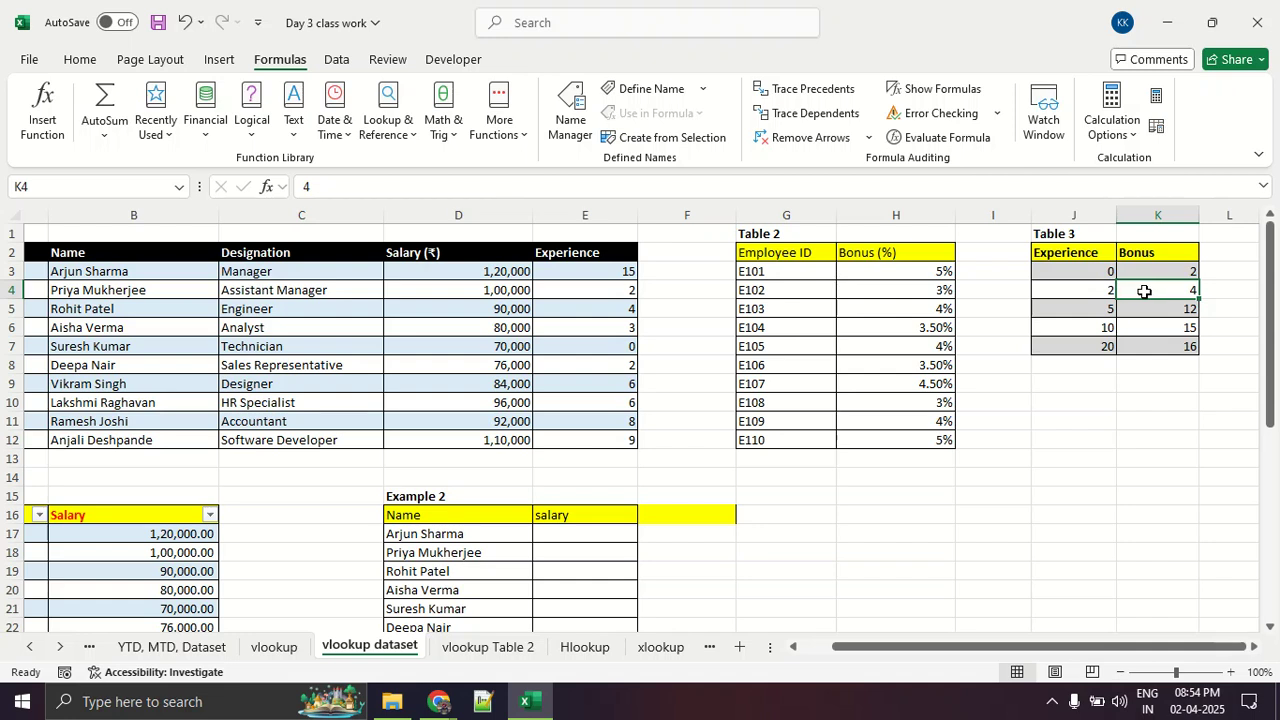
click(1095, 332)
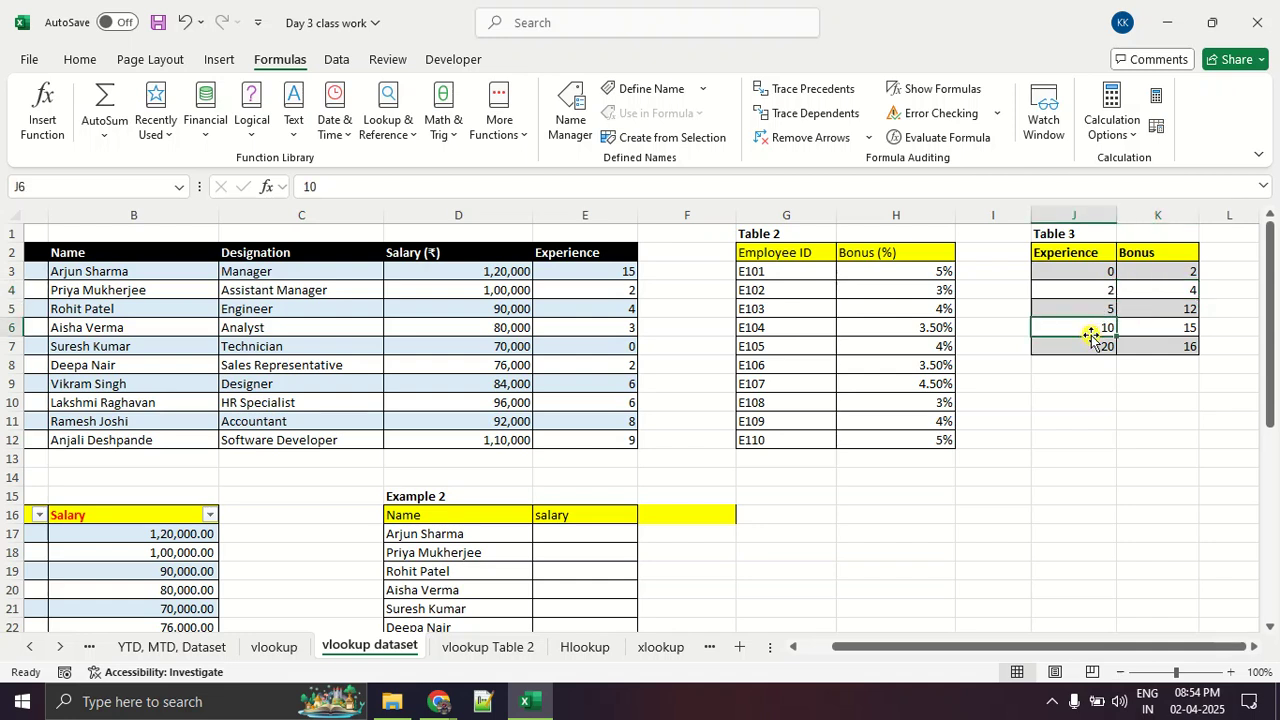
click(1145, 329)
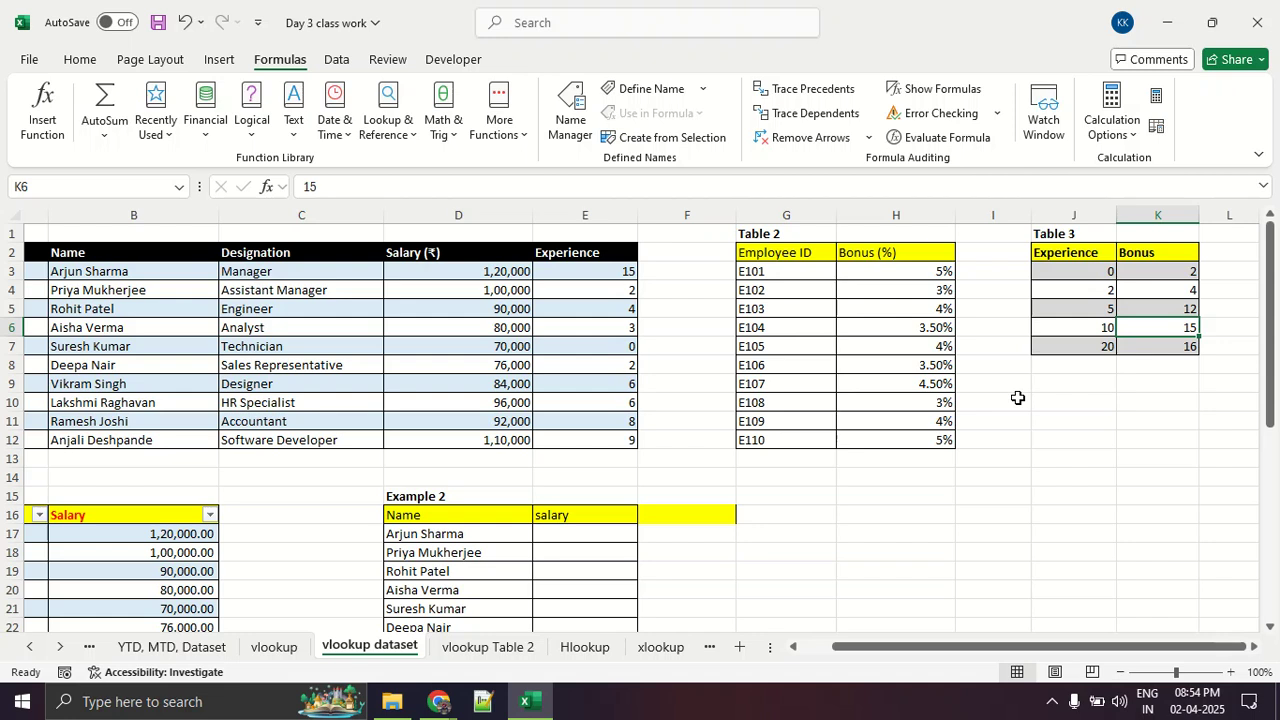
- Compare the empty second Bonus (%) column G30:G39 in Example 3 with the Experience and Bonus data in Table 3
scroll(1015, 399, down, 5)
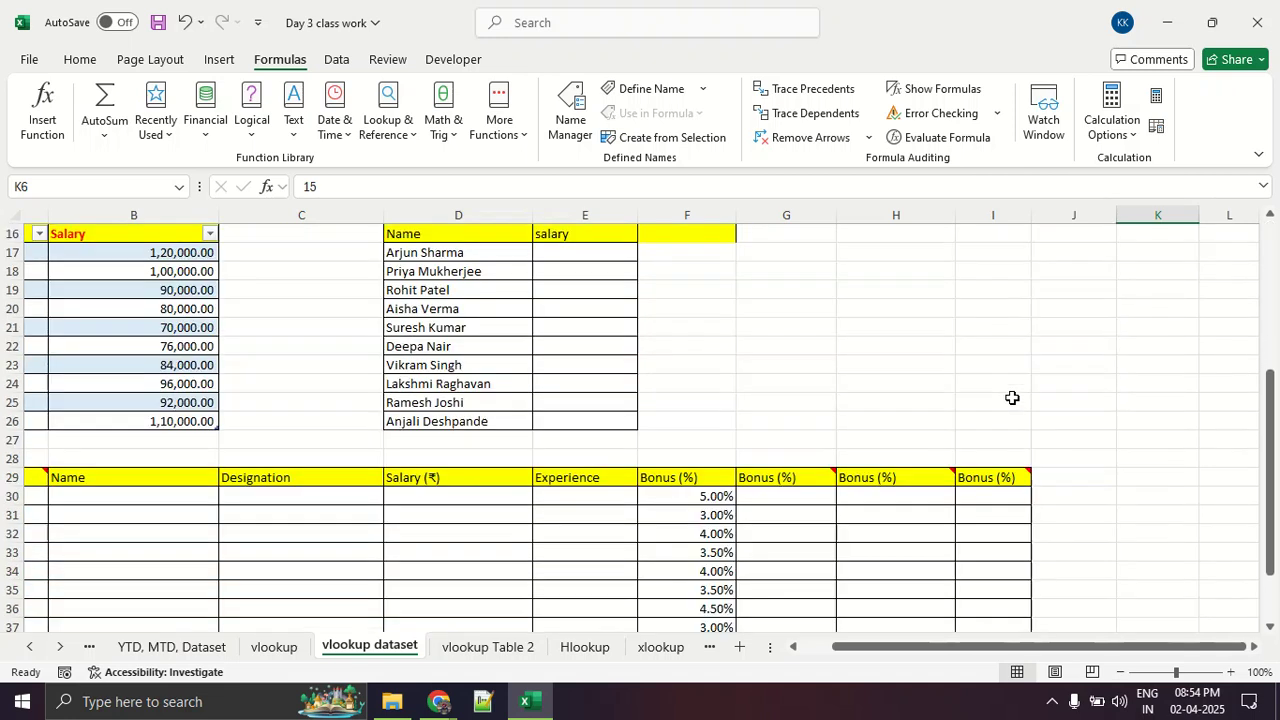
scroll(889, 511, down, 3)
drag(789, 305, 797, 470)
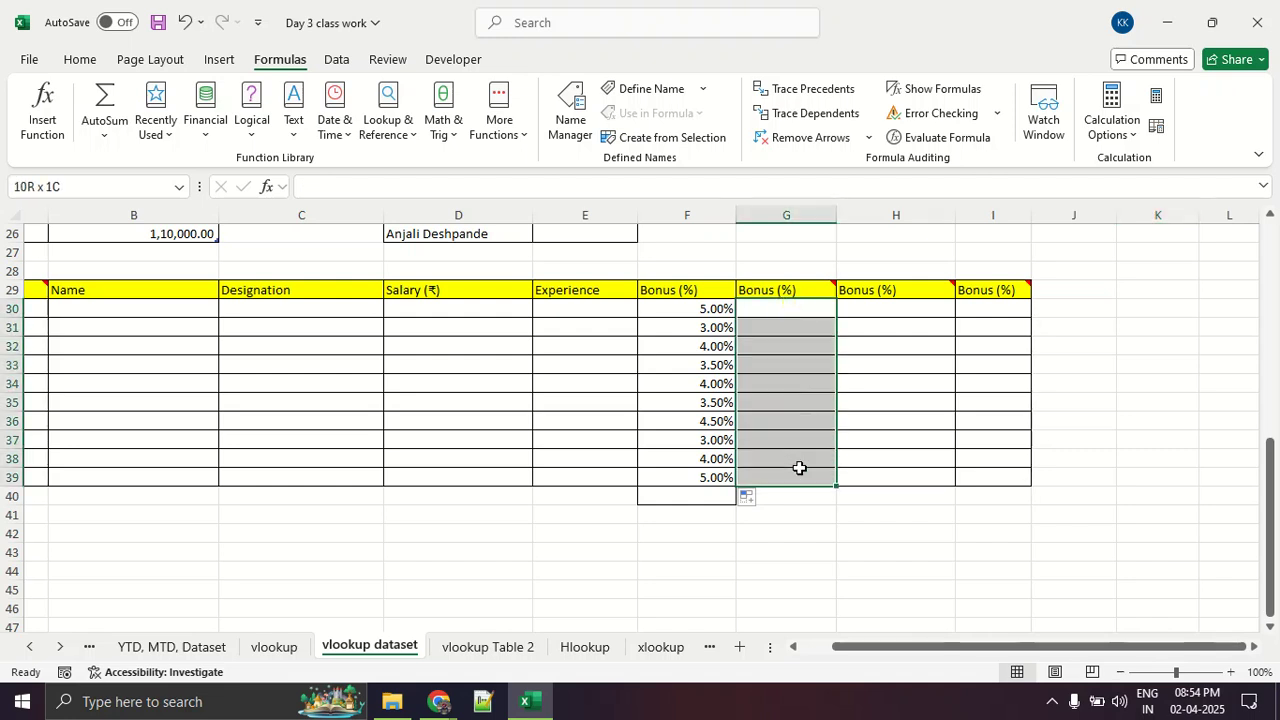
scroll(832, 468, up, 8)
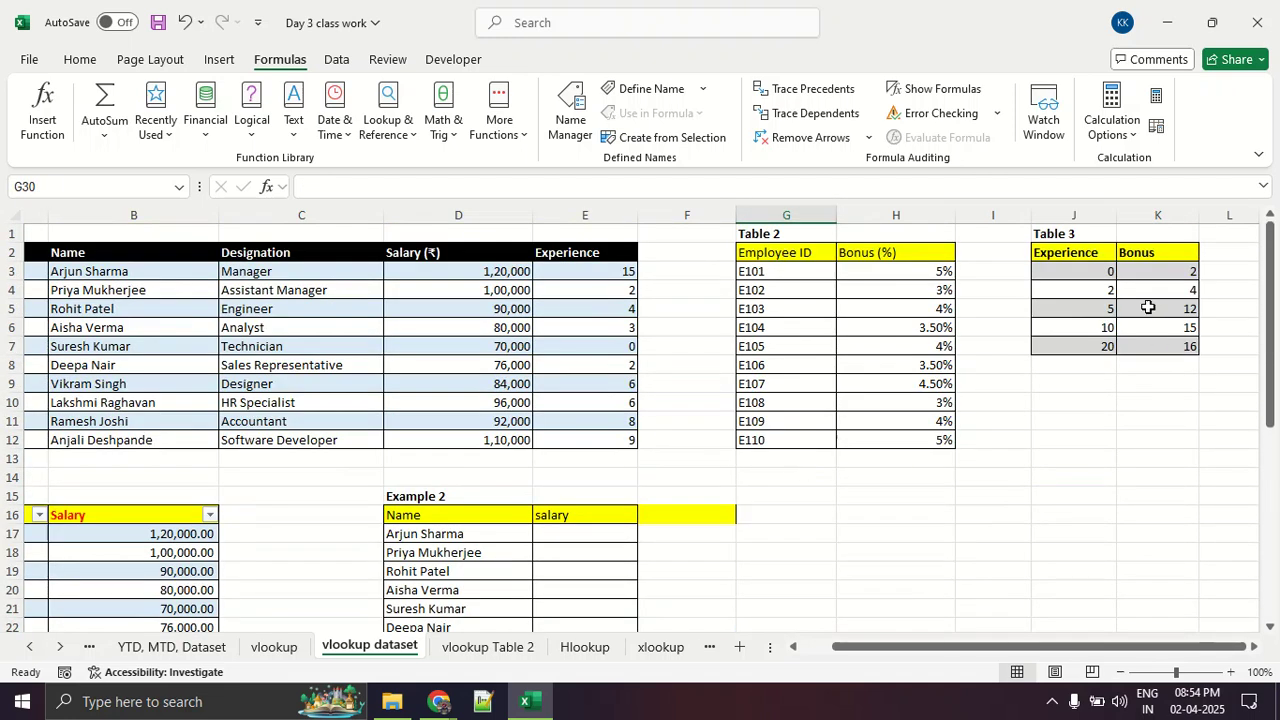
drag(1090, 255, 1146, 345)
scroll(854, 437, down, 10)
click(794, 314)
scroll(795, 314, up, 1)
scroll(795, 314, up, 1)
drag(795, 314, 790, 476)
click(837, 528)
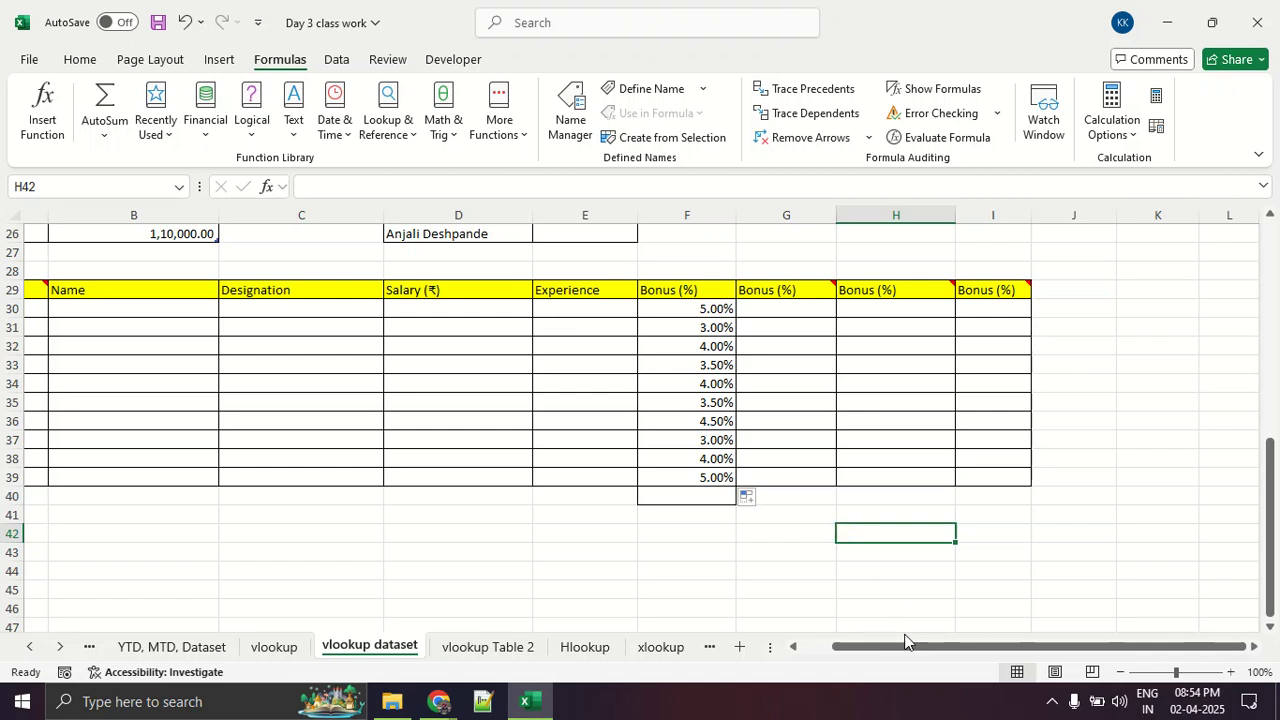
- Highlight the whole Example 3 table and the Table 3 range J2:K7 for review
drag(903, 646, 810, 650)
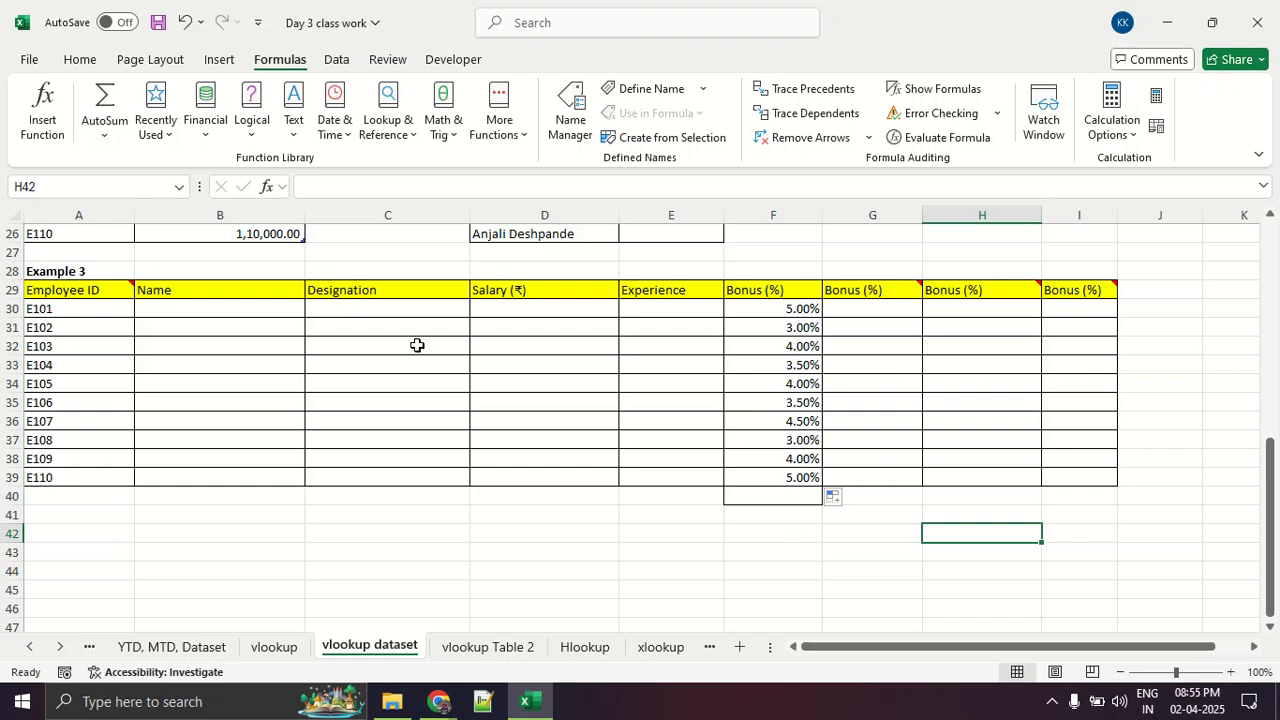
drag(95, 293, 1066, 471)
scroll(1066, 471, up, 8)
drag(1165, 254, 1219, 346)
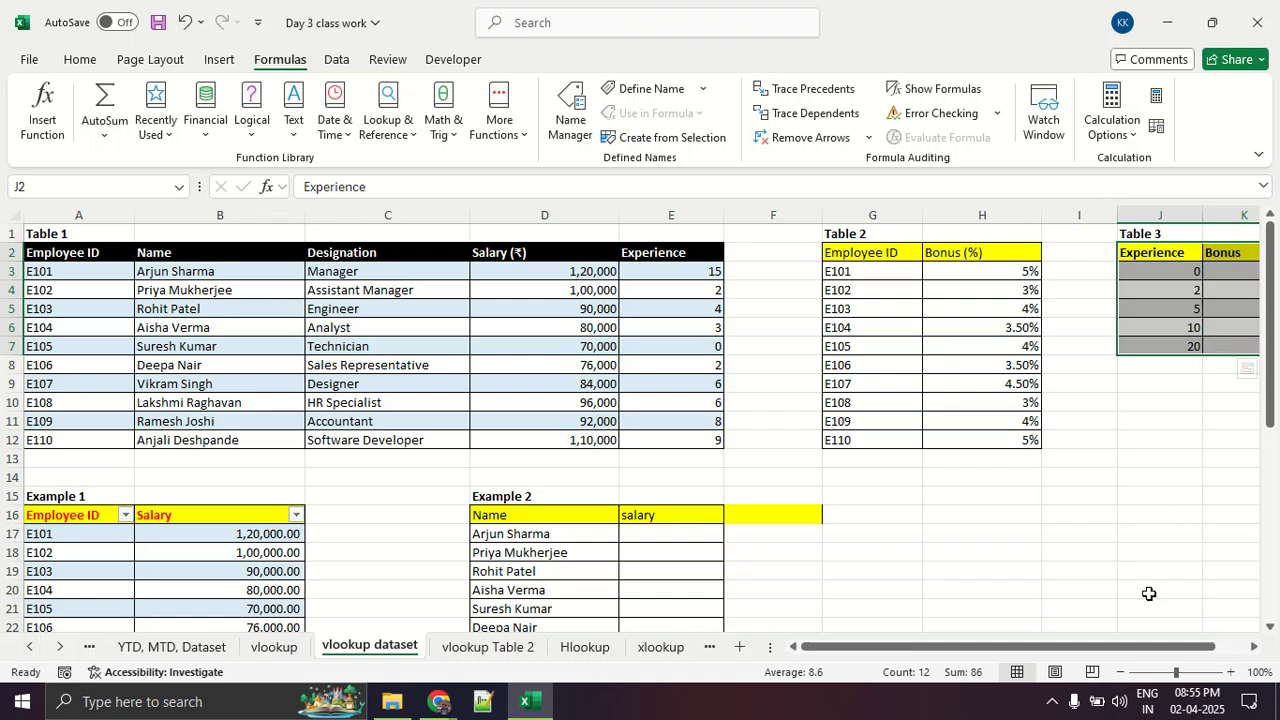
drag(1154, 650, 1183, 655)
- Look over Example 3's empty bonus columns and Table 3 once more, and switch to the Google Meet call
scroll(653, 543, down, 3)
scroll(653, 543, down, 3)
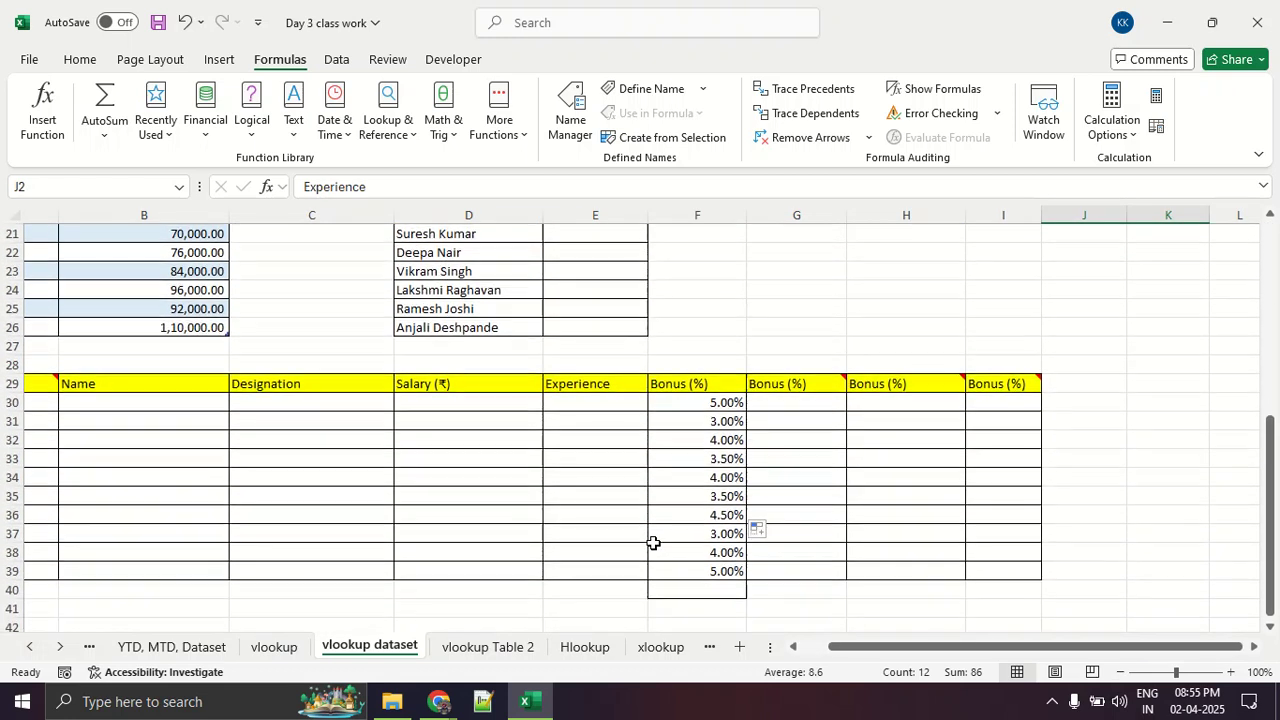
scroll(653, 543, up, 7)
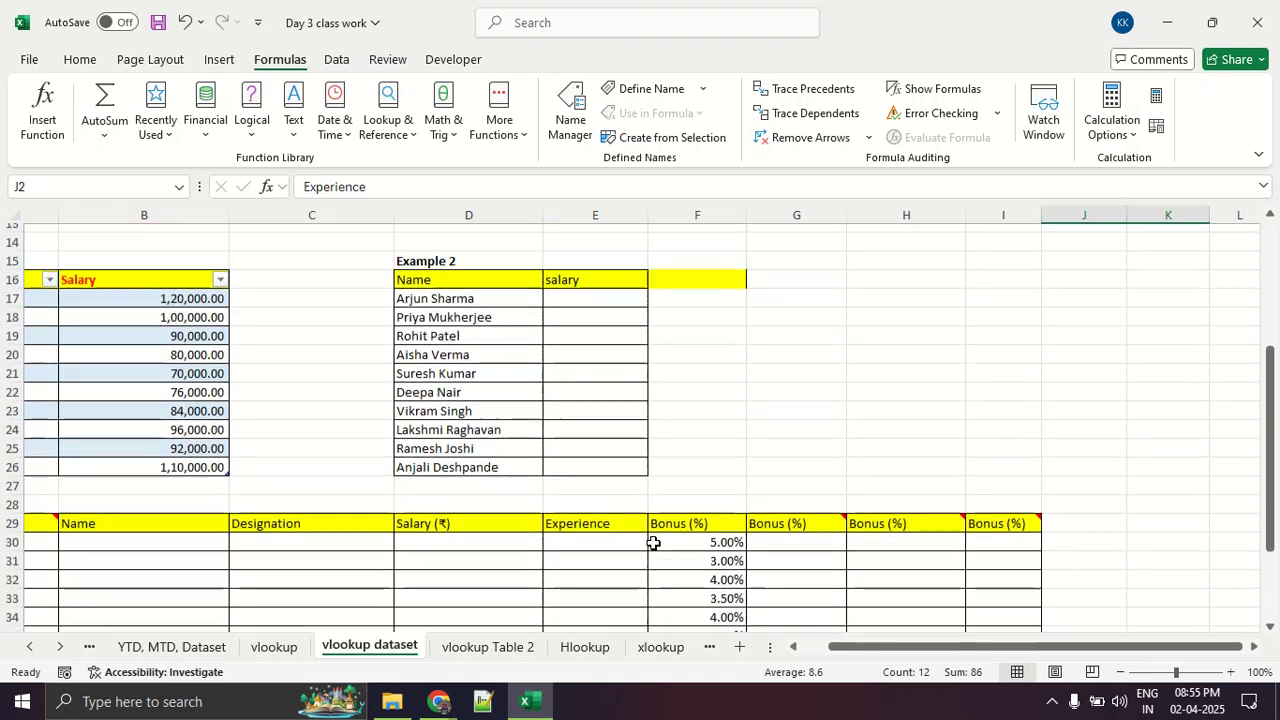
click(1071, 388)
scroll(1070, 390, down, 7)
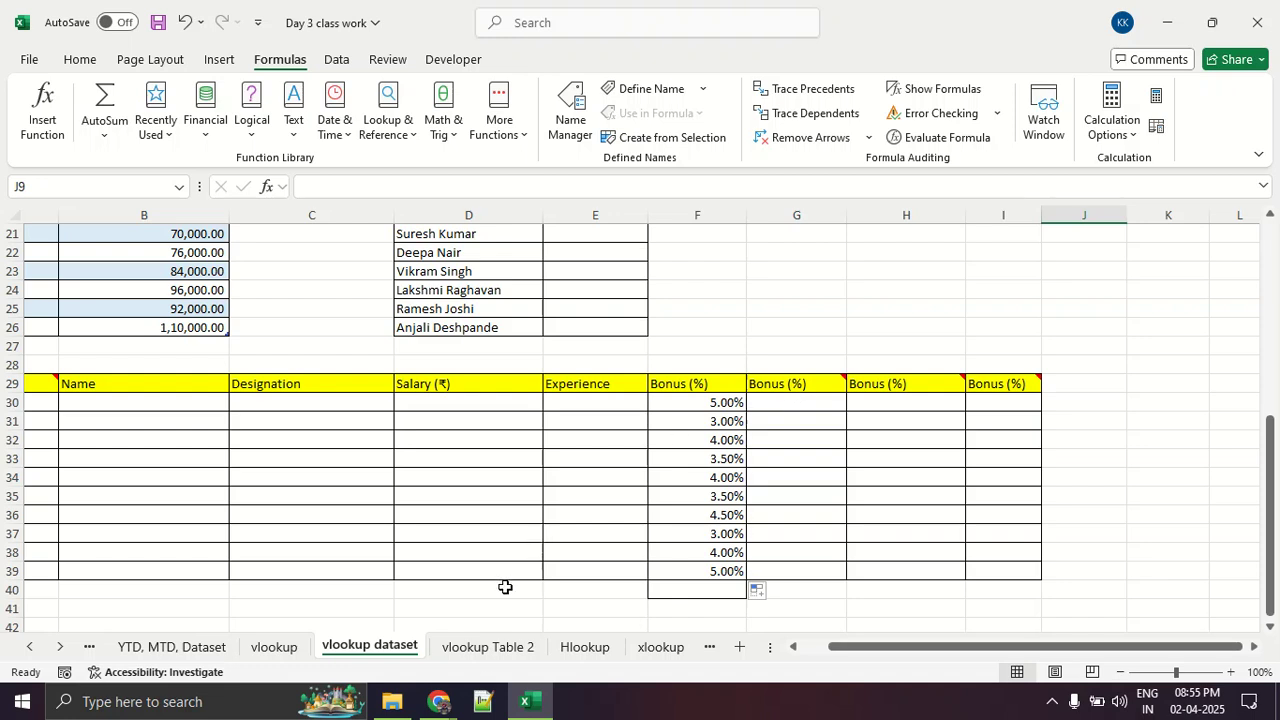
click(448, 703)
click(381, 619)
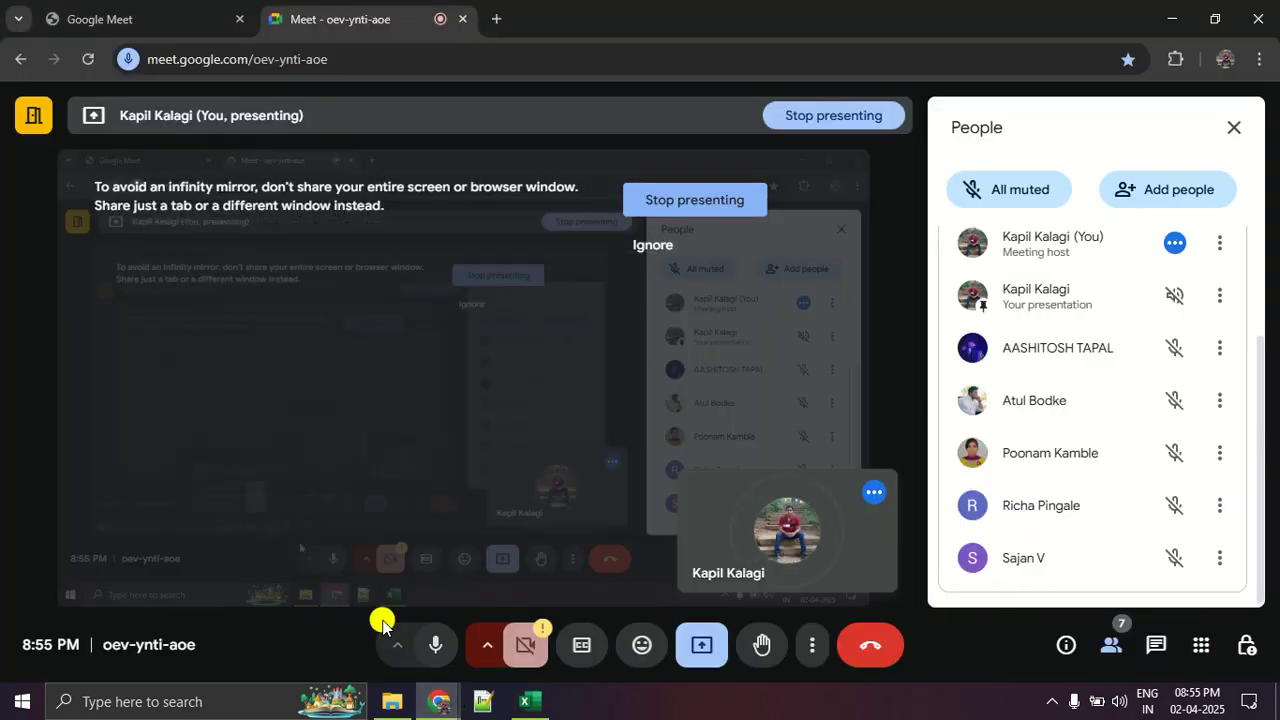
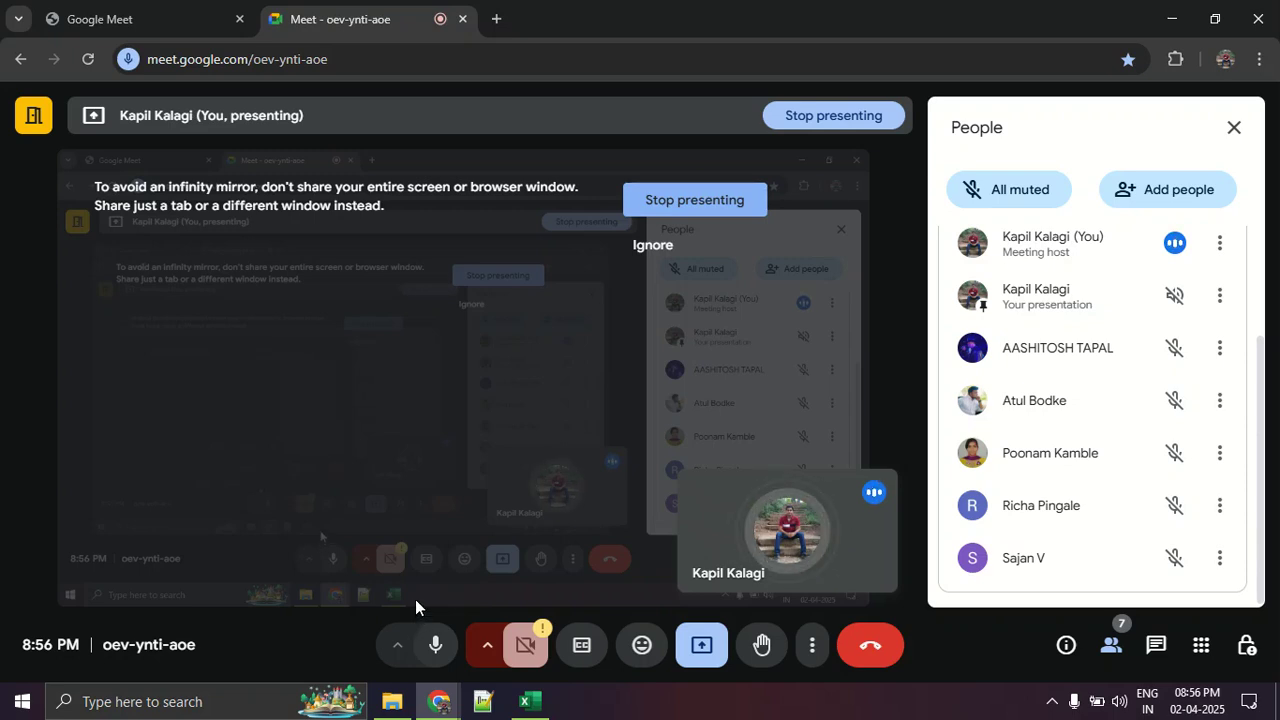
- Return to Excel and review Table 3, highlighting its Experience values J3:J7
key(alt+Tab)
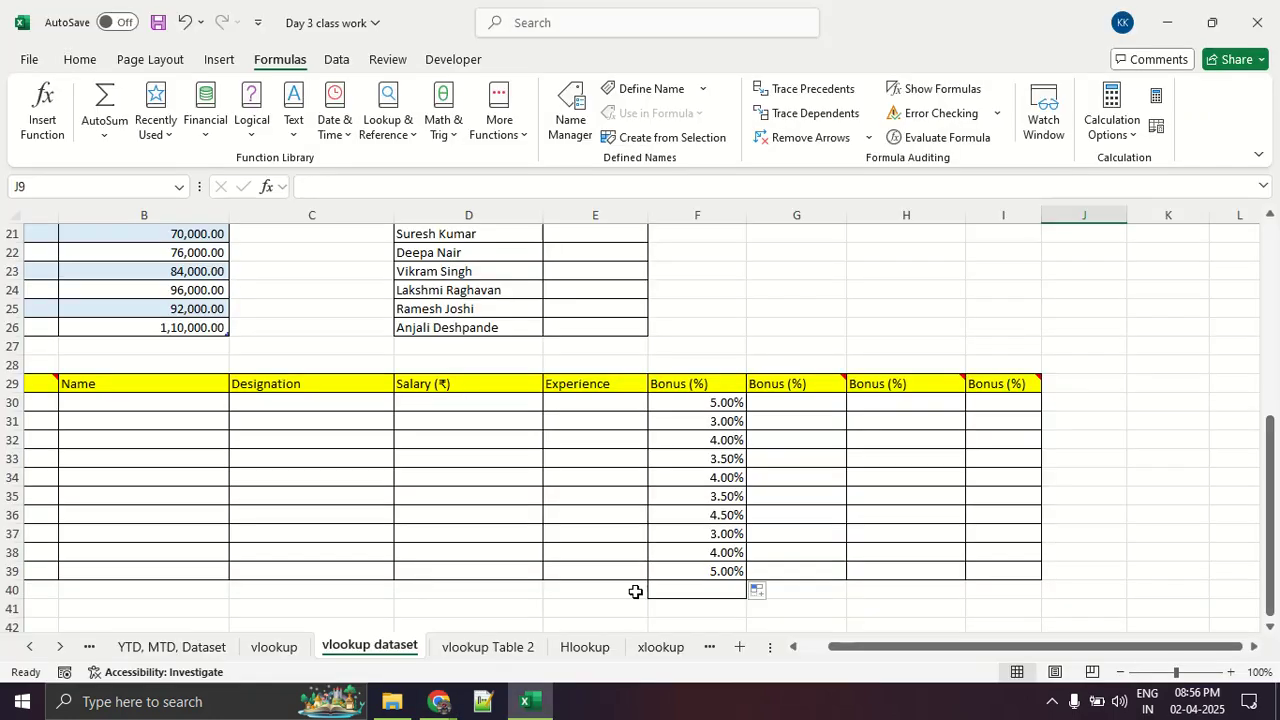
drag(857, 648, 819, 656)
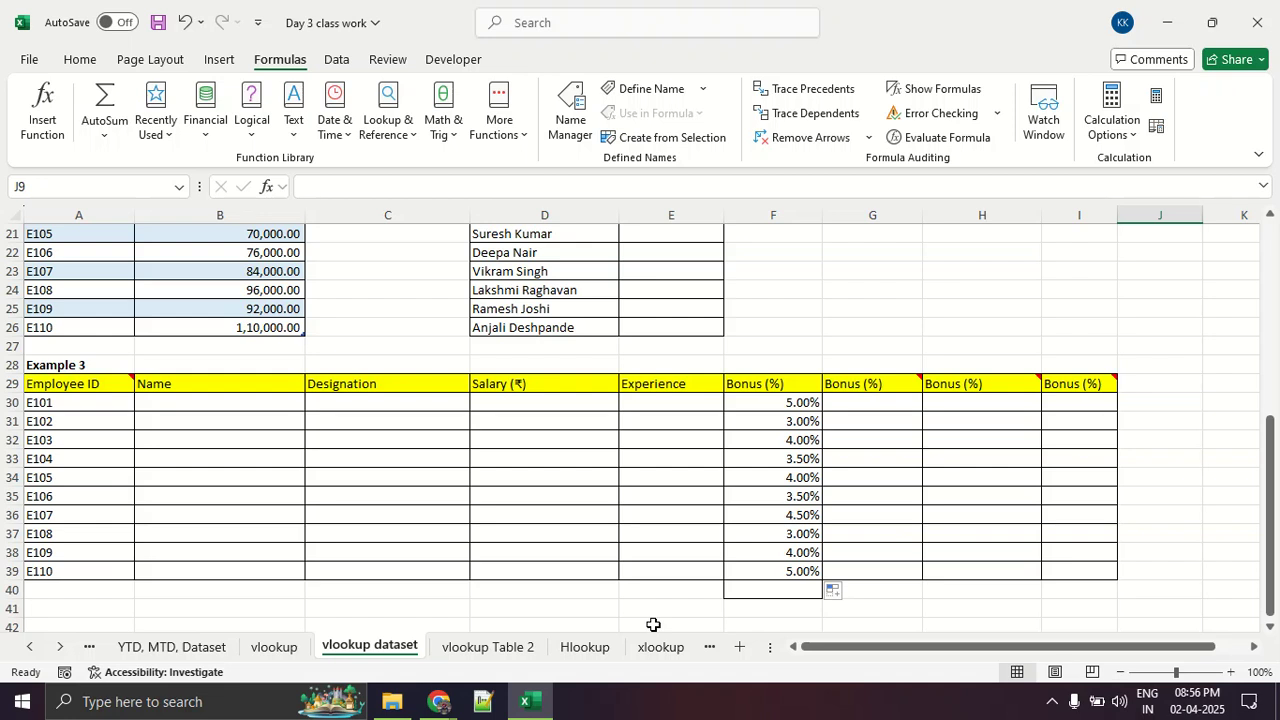
scroll(653, 622, up, 7)
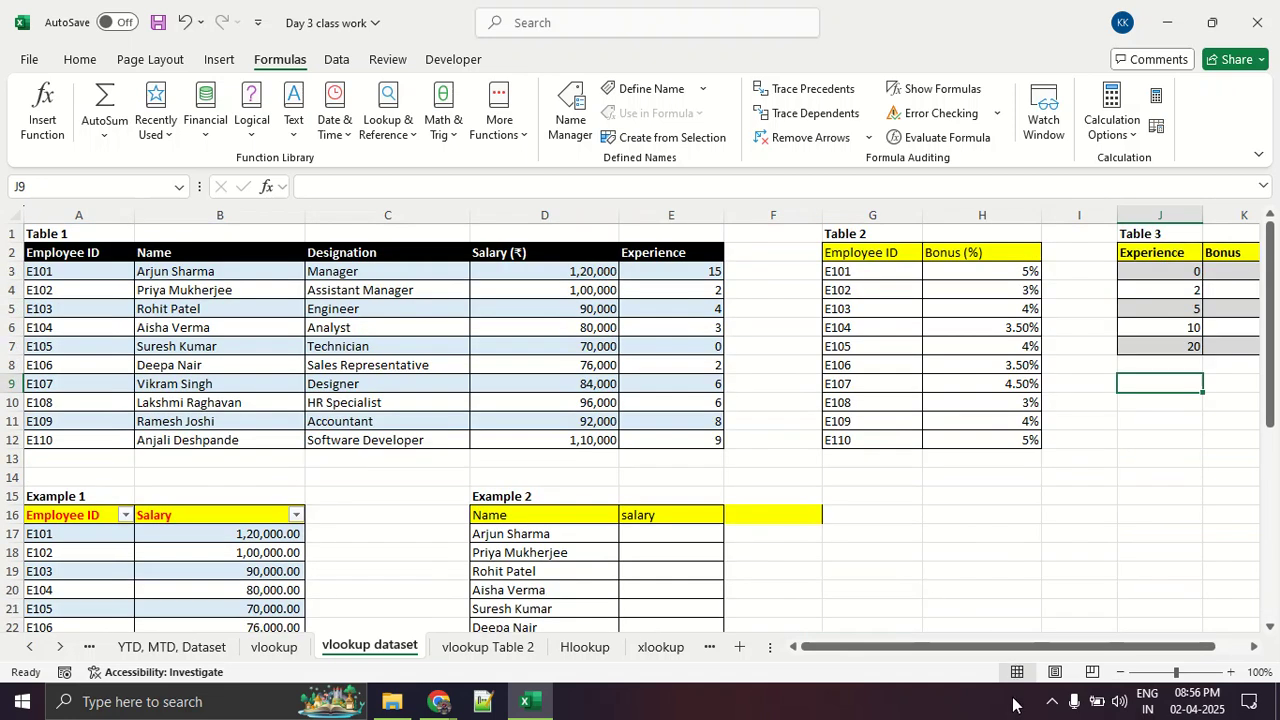
drag(972, 647, 1012, 646)
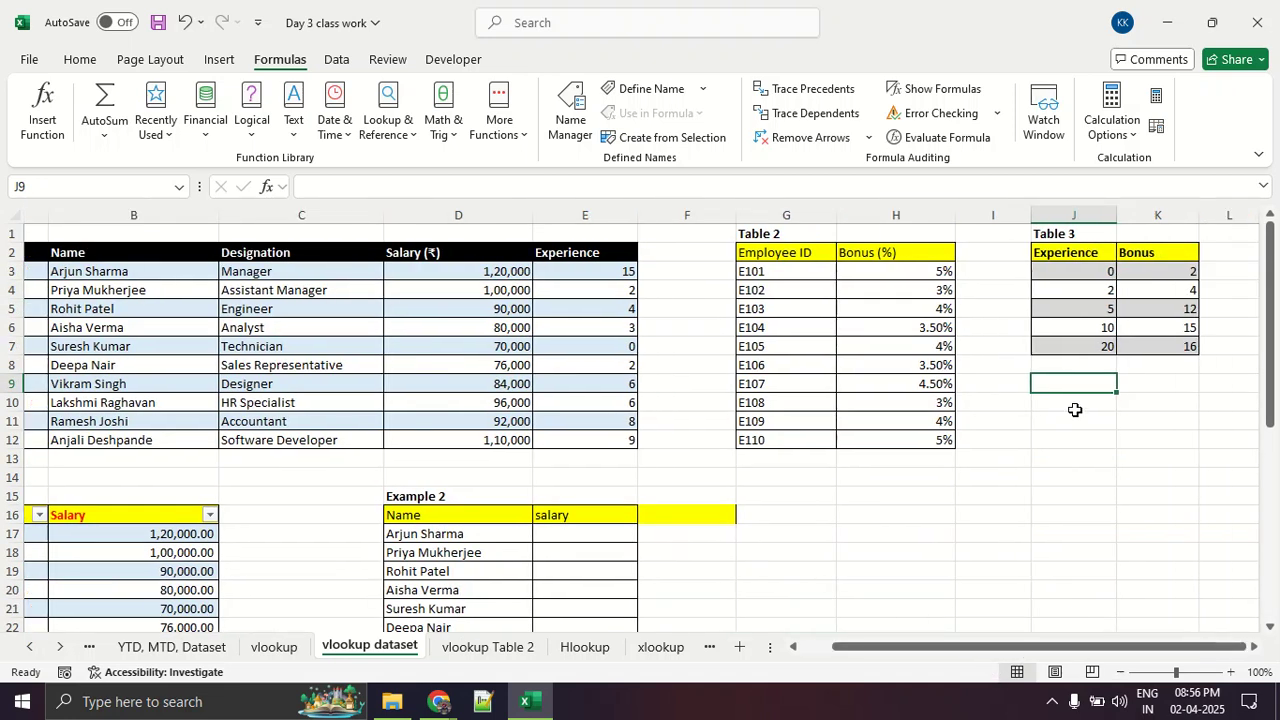
click(1083, 275)
drag(1083, 275, 1088, 346)
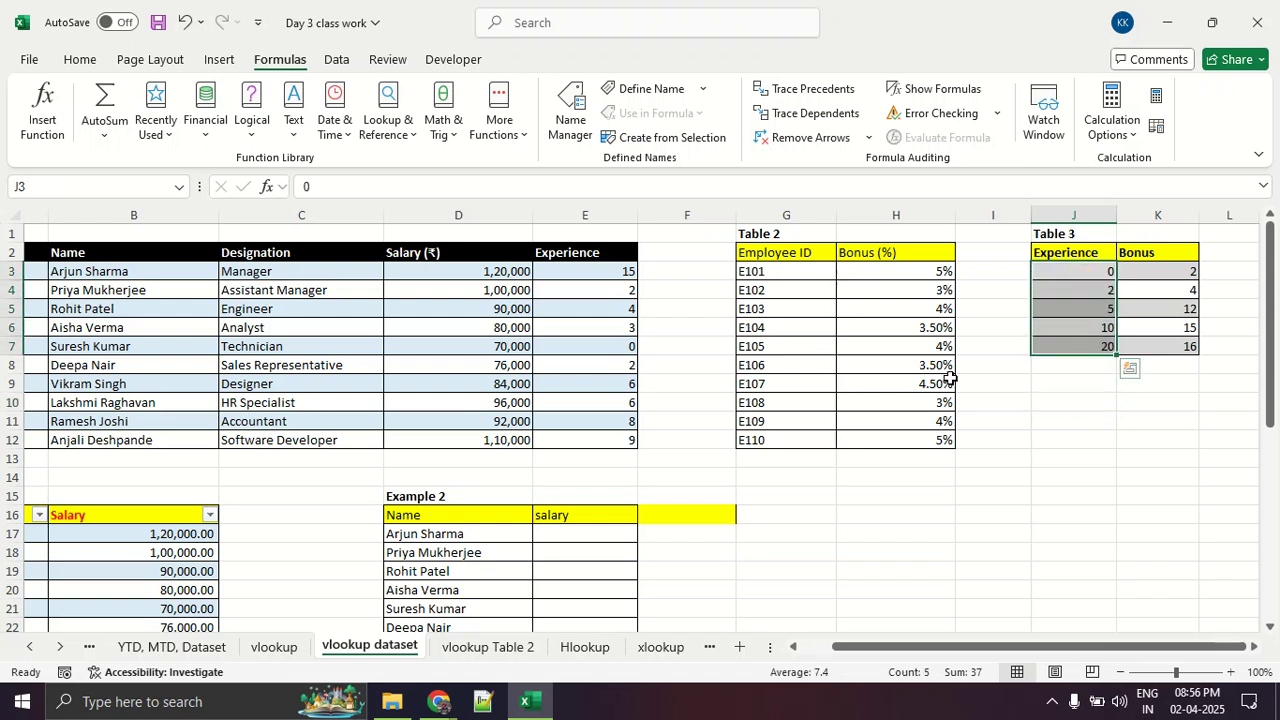
- Go over the Example 3 table and highlight its empty Experience column E30:E39
scroll(950, 378, down, 7)
drag(952, 655, 945, 652)
drag(53, 392, 1128, 563)
click(771, 457)
click(668, 383)
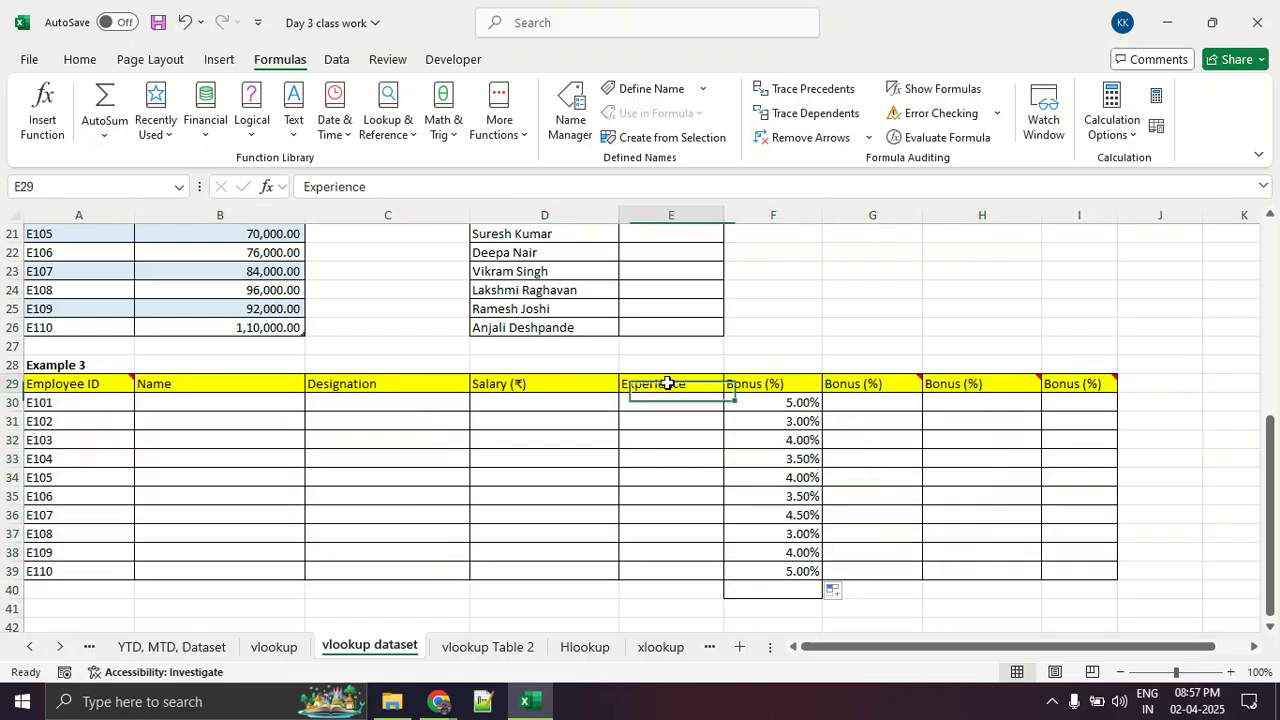
drag(691, 405, 688, 567)
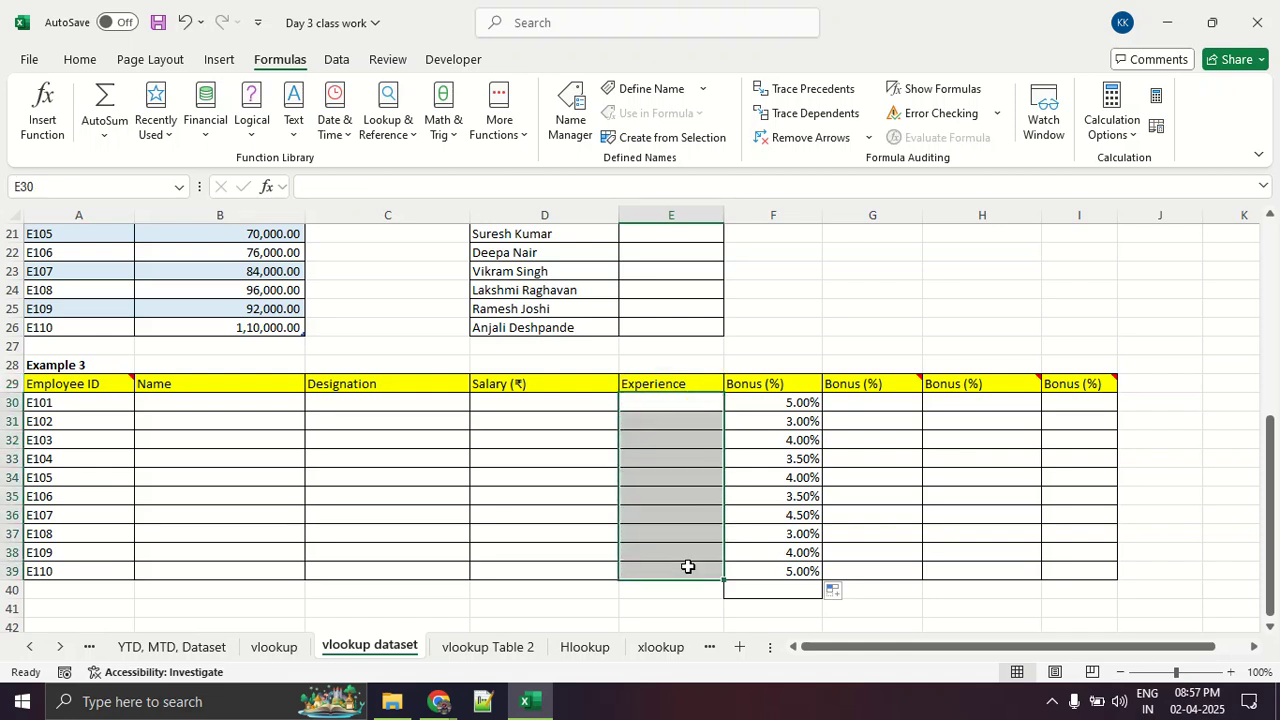
click(480, 520)
- Compare Example 3's Employee ID column with its empty Experience column and the second Bonus (%) column G29:G39
drag(88, 404, 89, 566)
drag(693, 400, 657, 571)
click(706, 426)
drag(683, 402, 674, 590)
drag(885, 384, 862, 566)
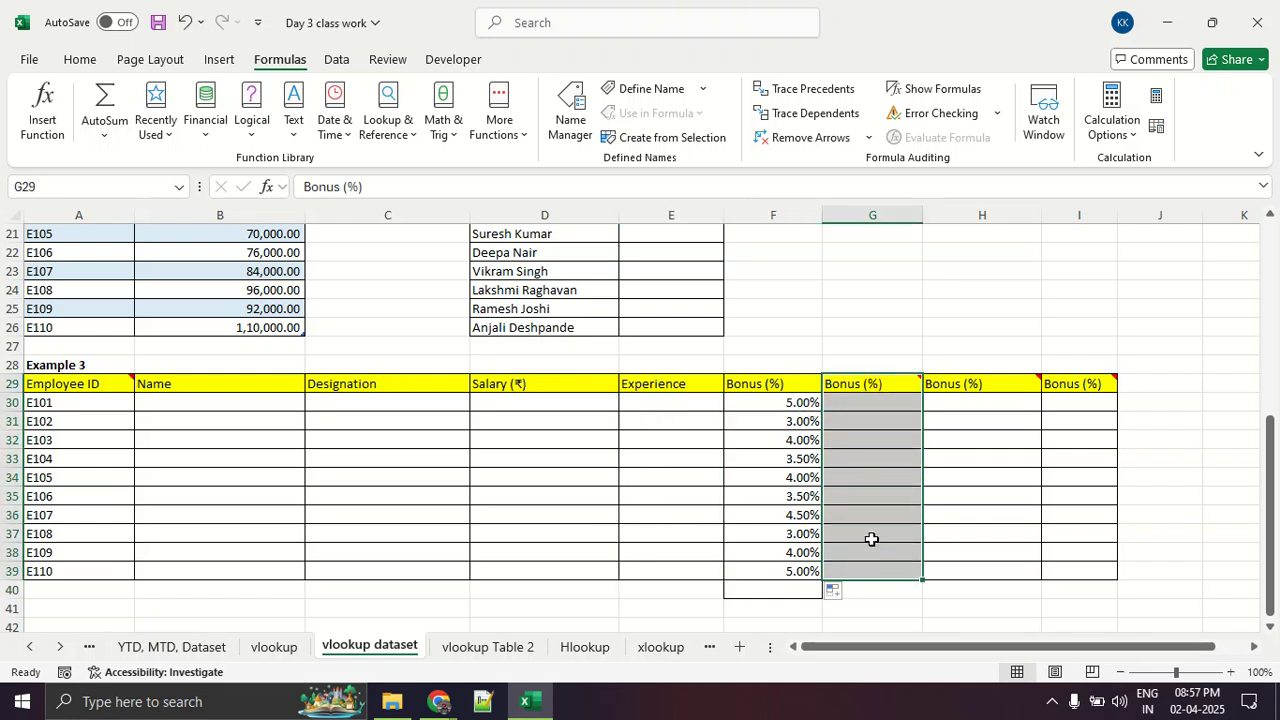
click(610, 476)
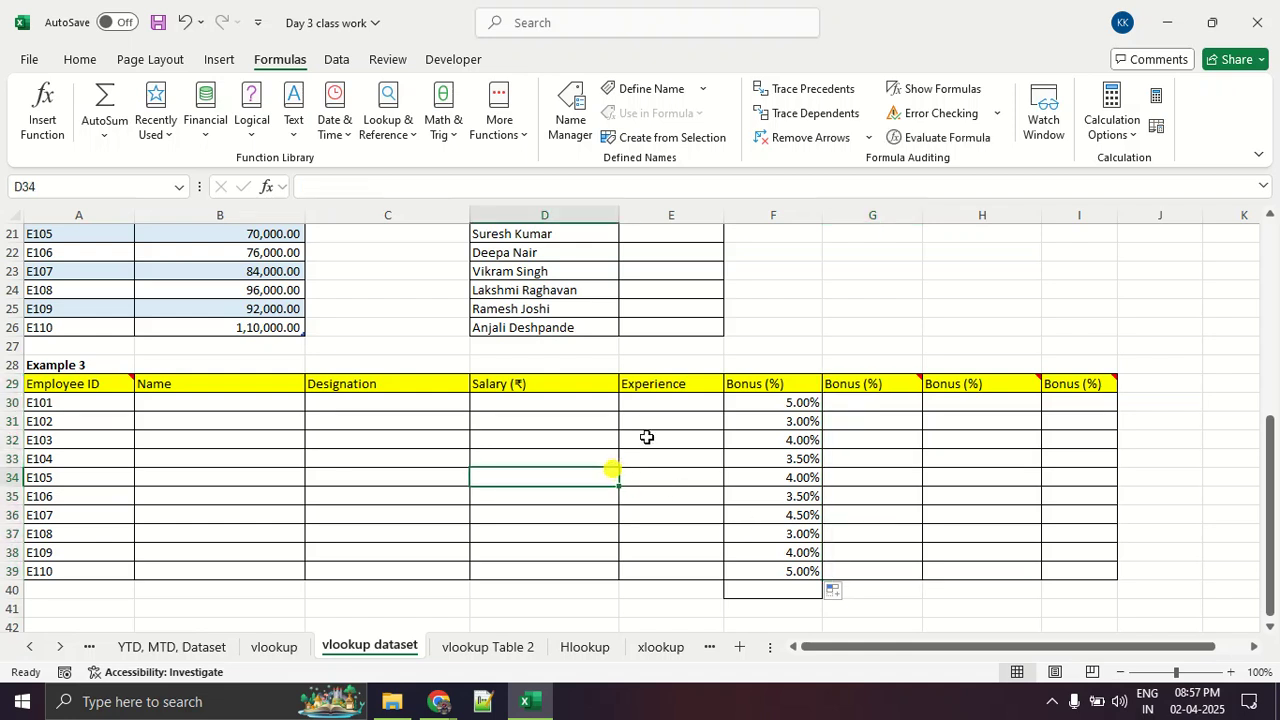
click(664, 410)
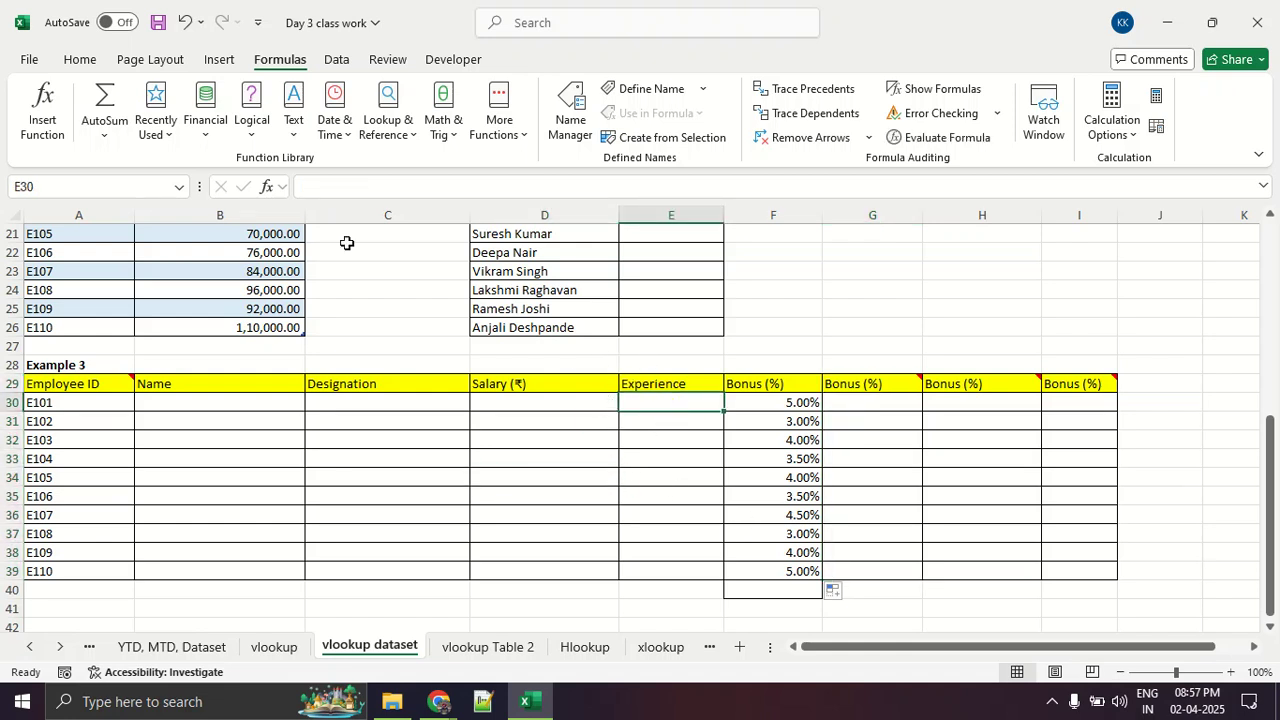
click(92, 110)
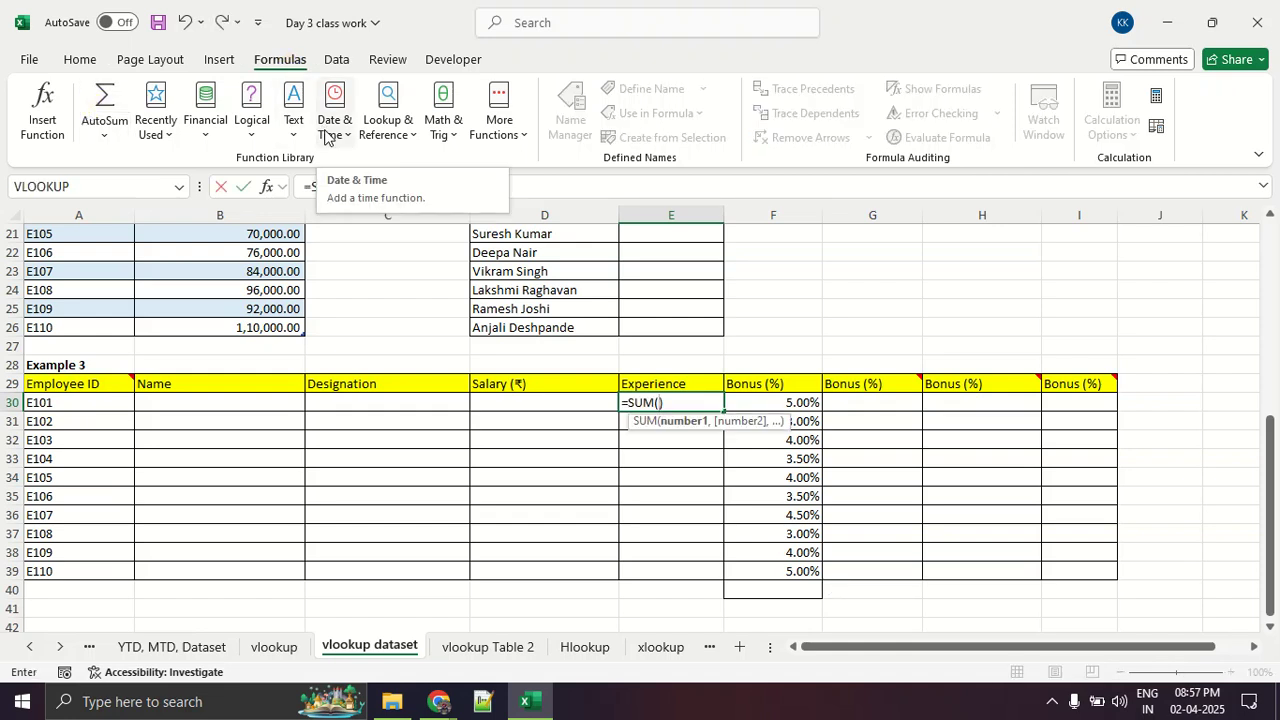
key(BackSpace)
key(BackSpace)
key(BackSpace)
key(BackSpace)
key(BackSpace)
key(BackSpace)
- Insert a VLOOKUP function in cell E30 with A30 as the lookup value
click(56, 116)
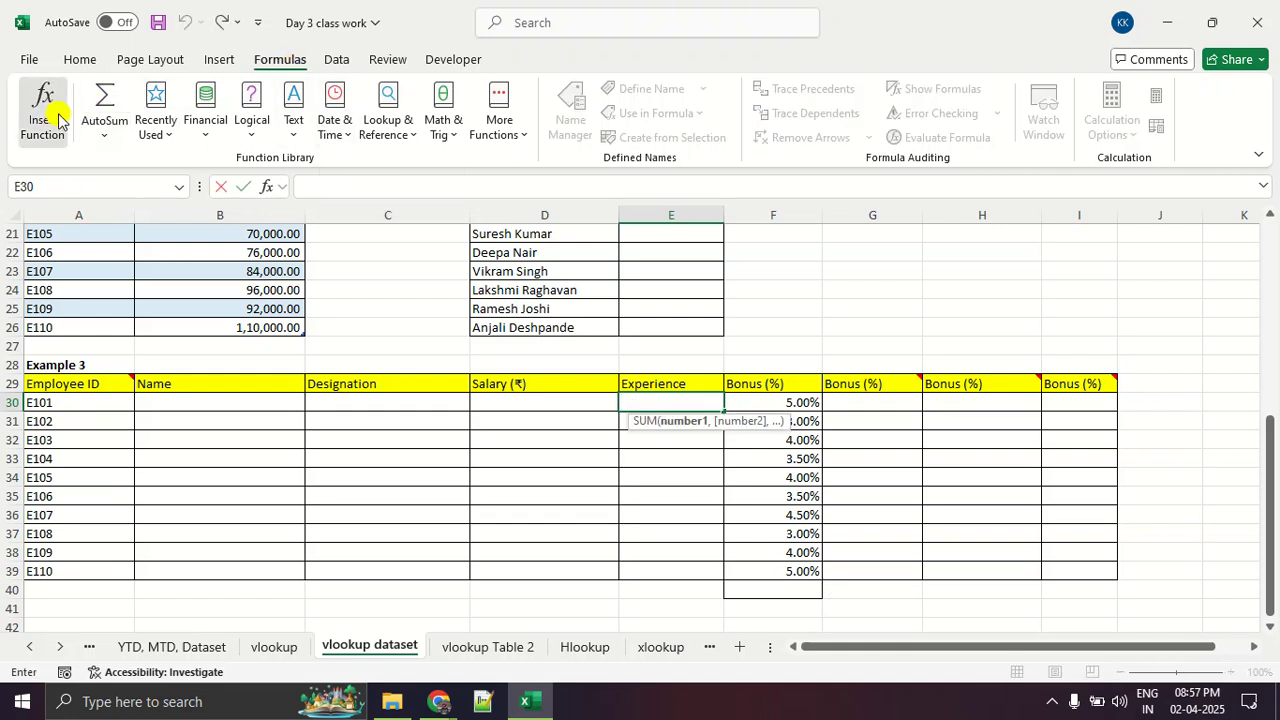
text(vlookup)
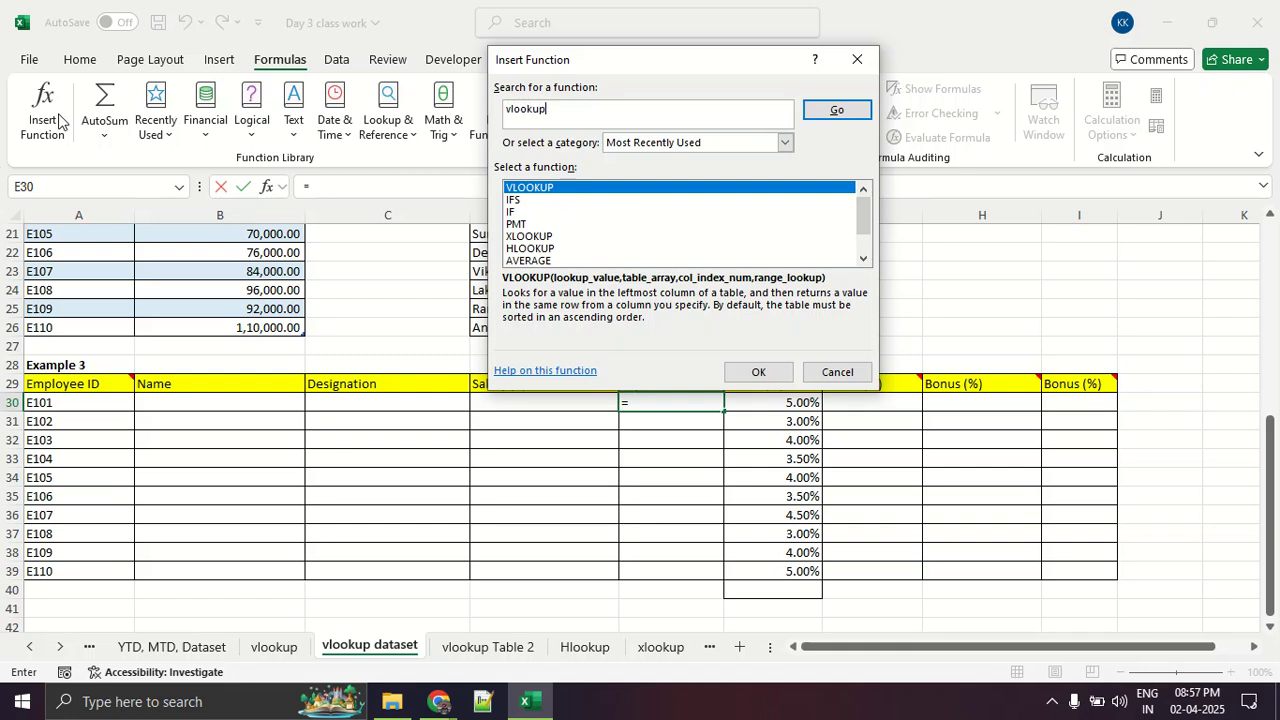
key(Return)
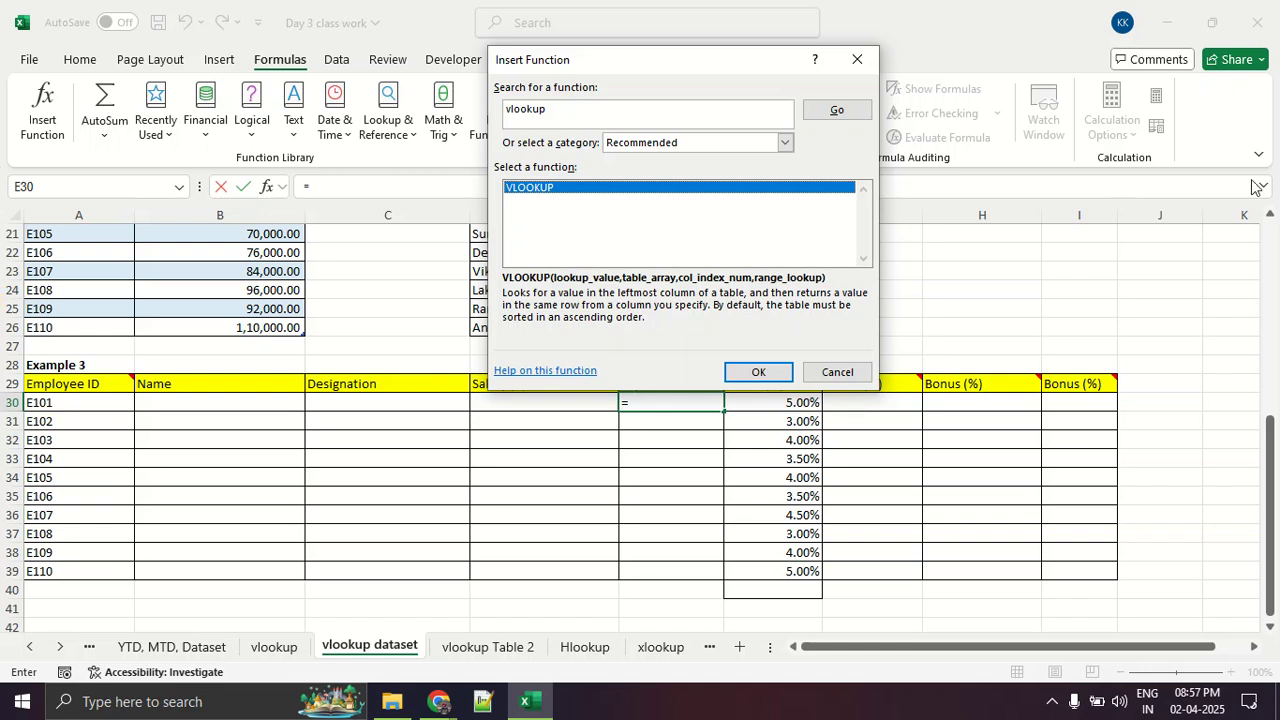
click(760, 372)
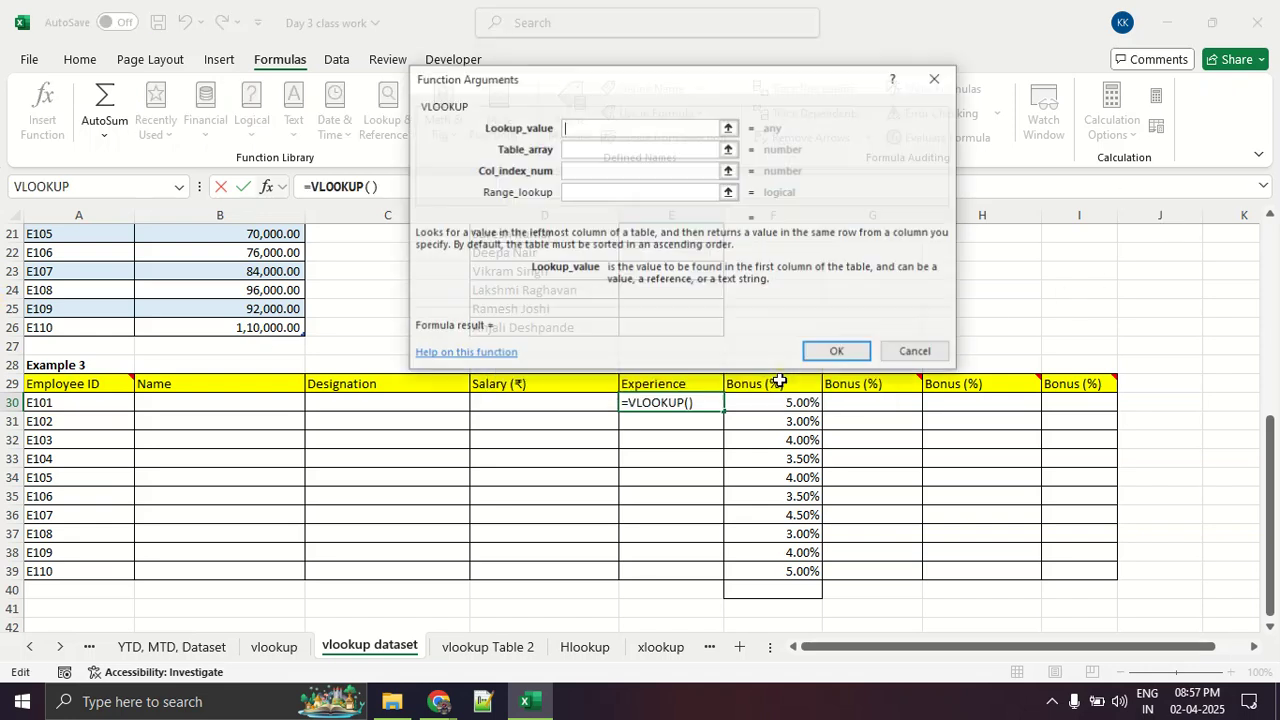
click(63, 404)
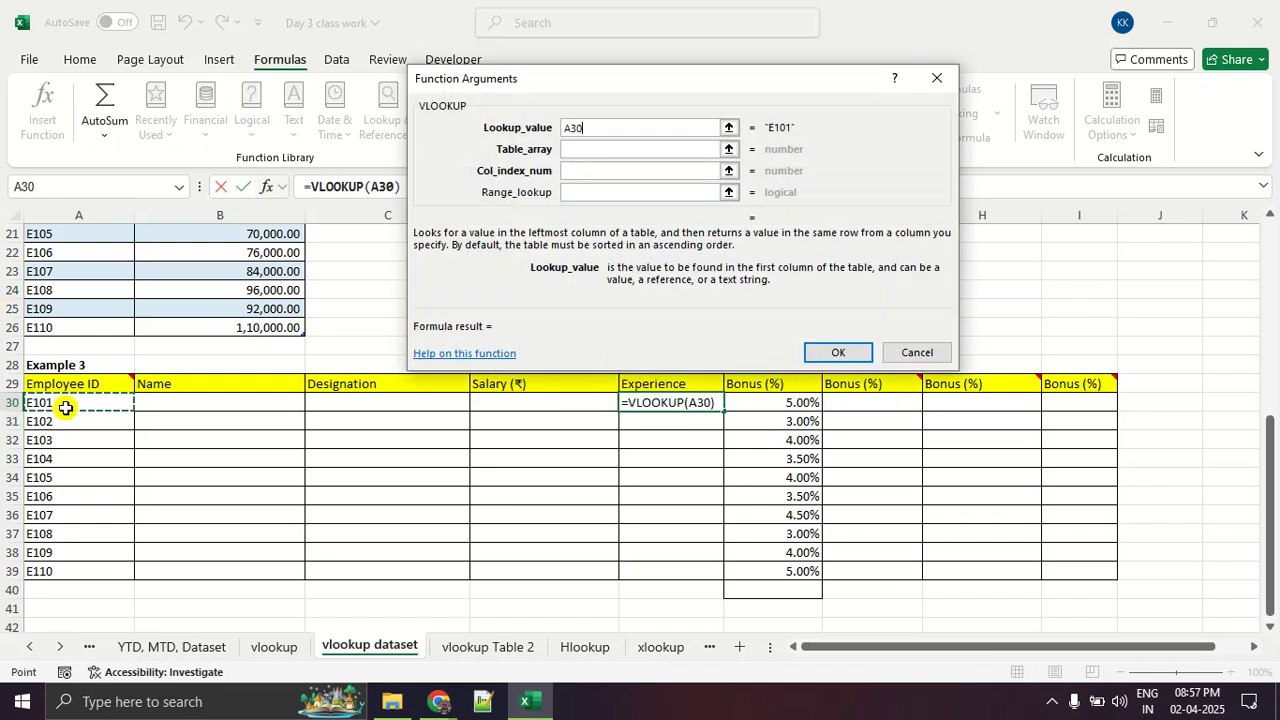
- Set the VLOOKUP table array to Table 1's data as the absolute range $A$3:$E$12
click(591, 153)
scroll(285, 295, up, 7)
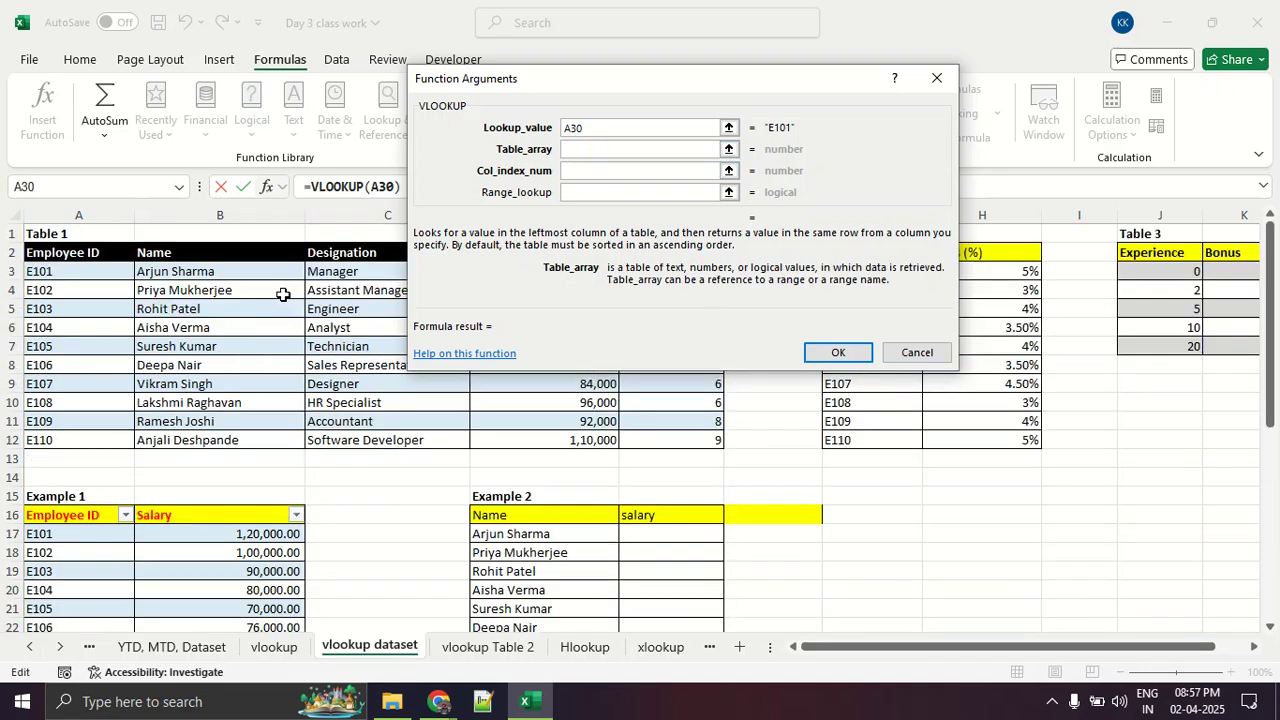
drag(100, 272, 678, 437)
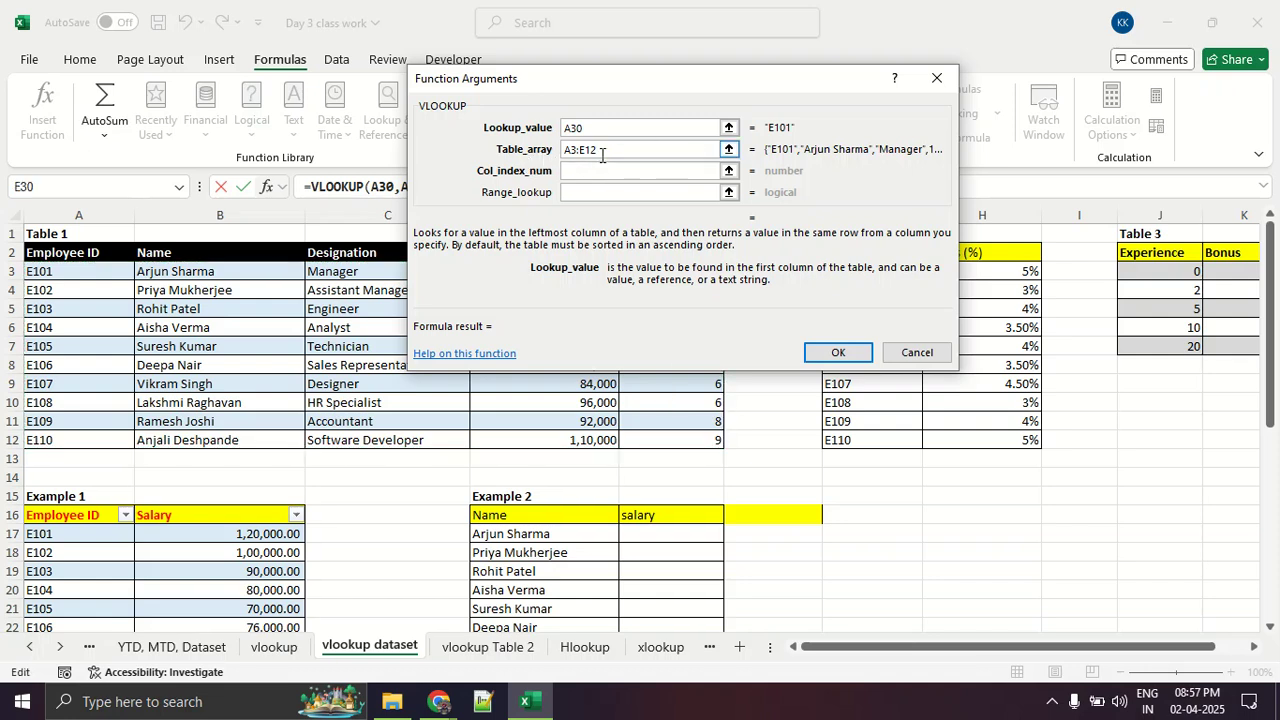
drag(600, 150, 510, 155)
key(F4)
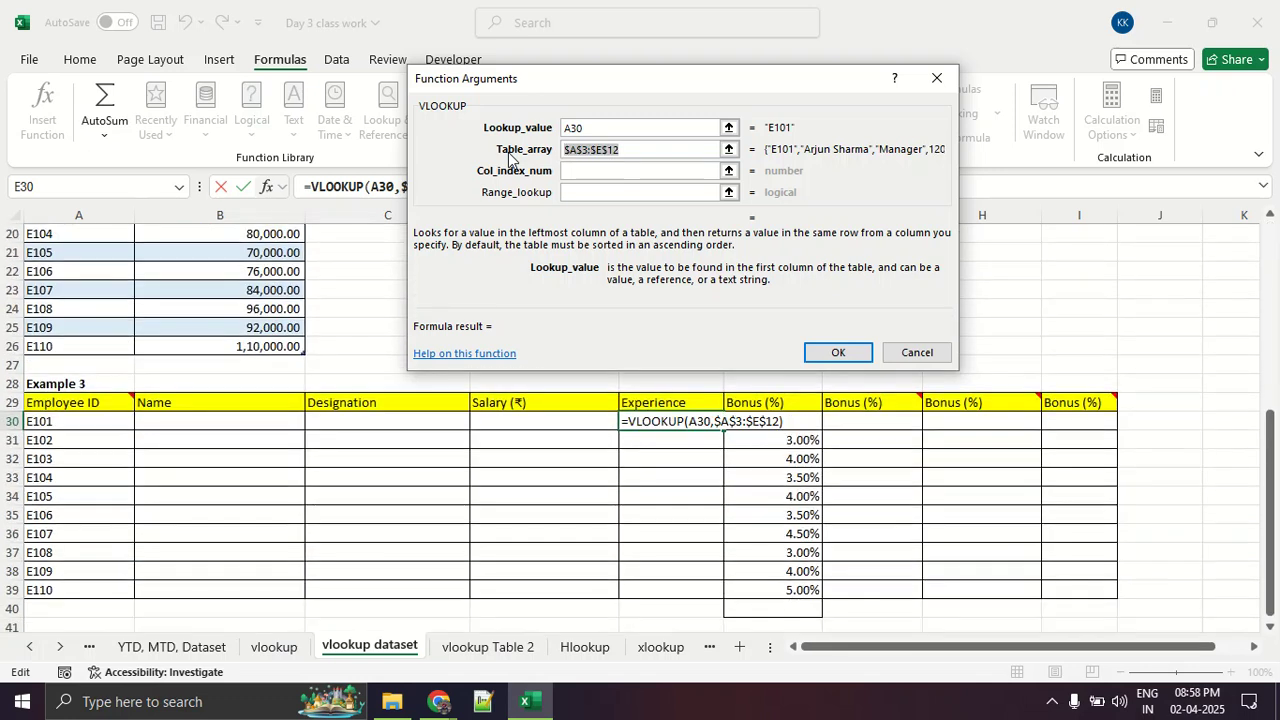
- Set the column index number to 5, finish the formula in E30 and fill it down to E39
click(588, 170)
text(5)
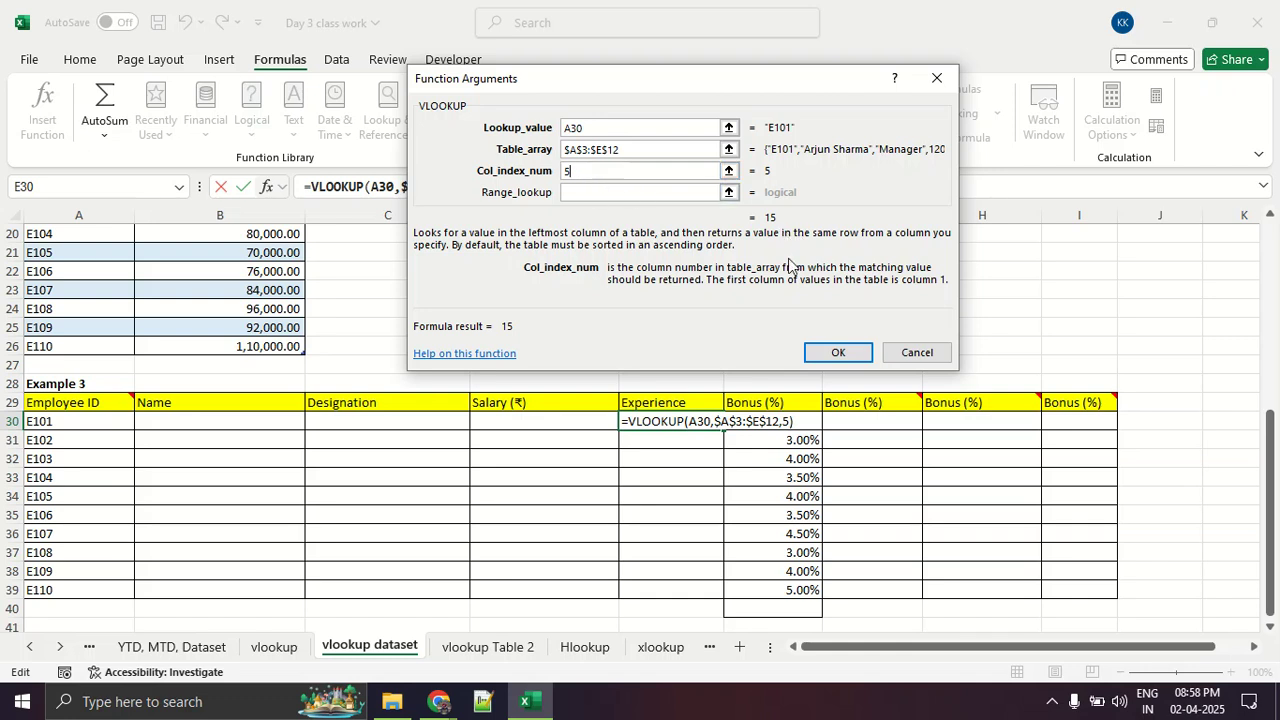
click(838, 352)
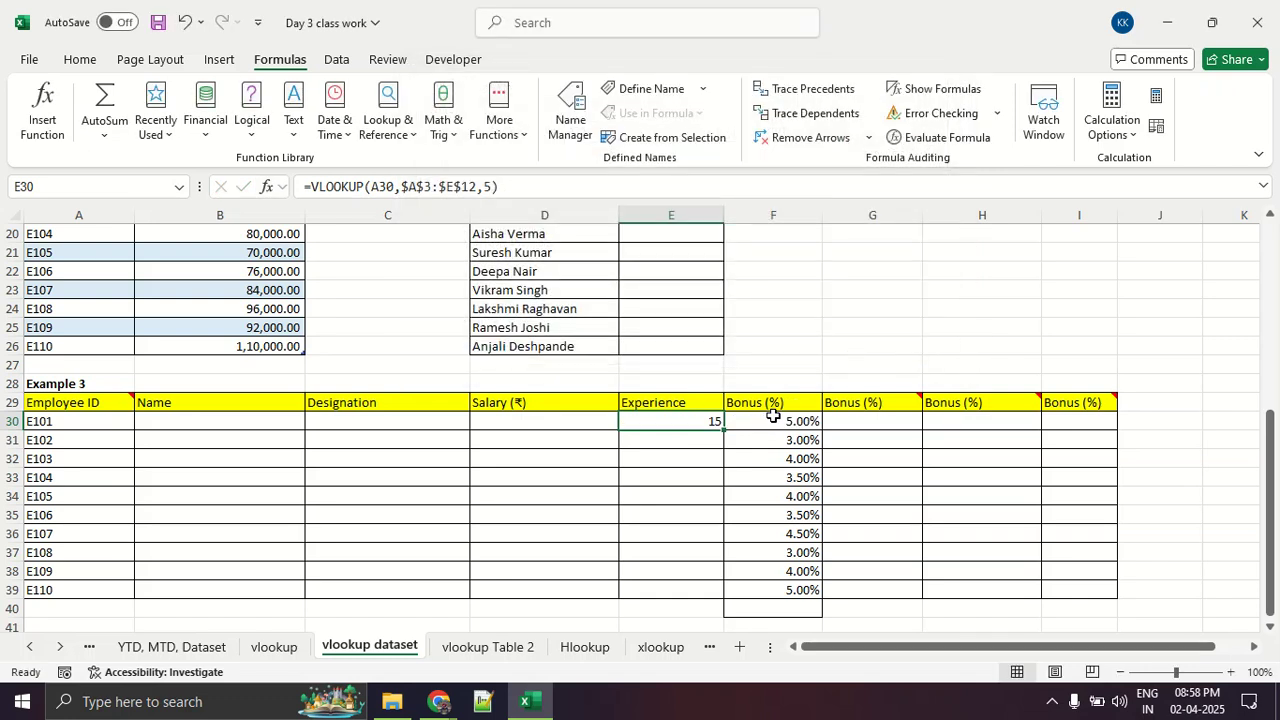
double_click(723, 429)
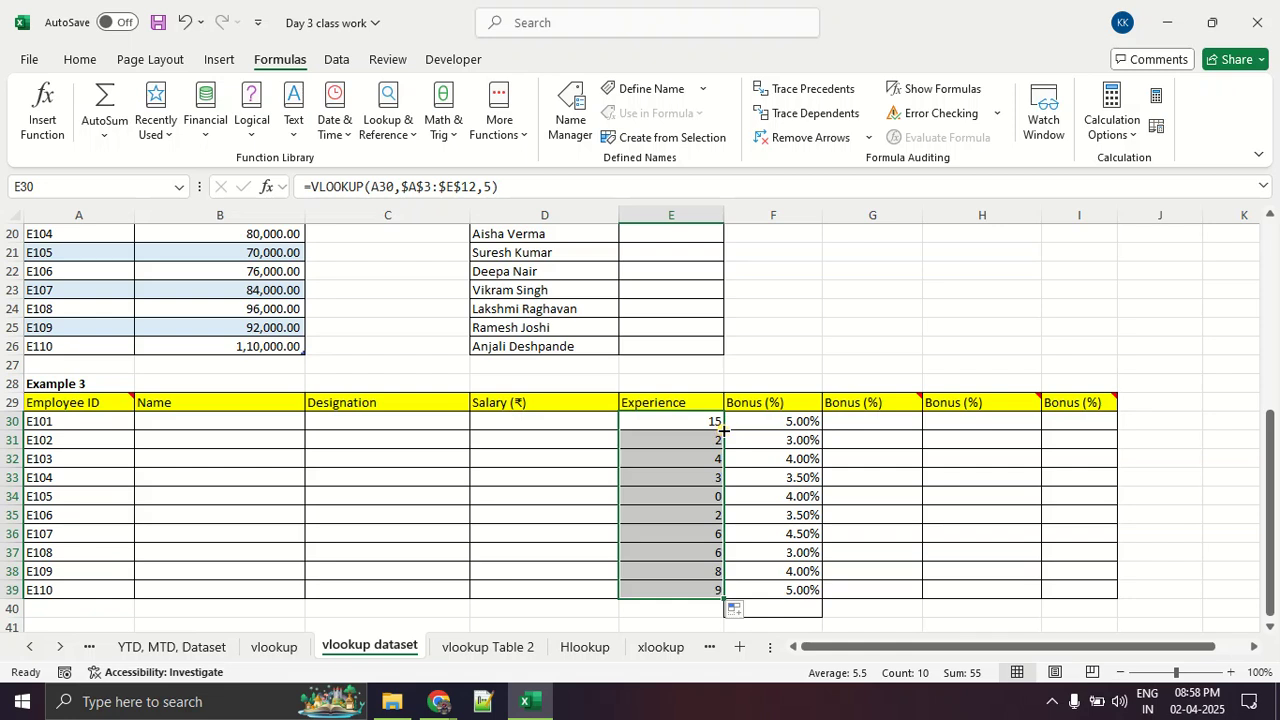
- Check the Experience formulas in E31, E33, E36 and E38, and highlight the column E30:E39
click(518, 498)
click(675, 440)
click(668, 482)
click(663, 531)
click(665, 572)
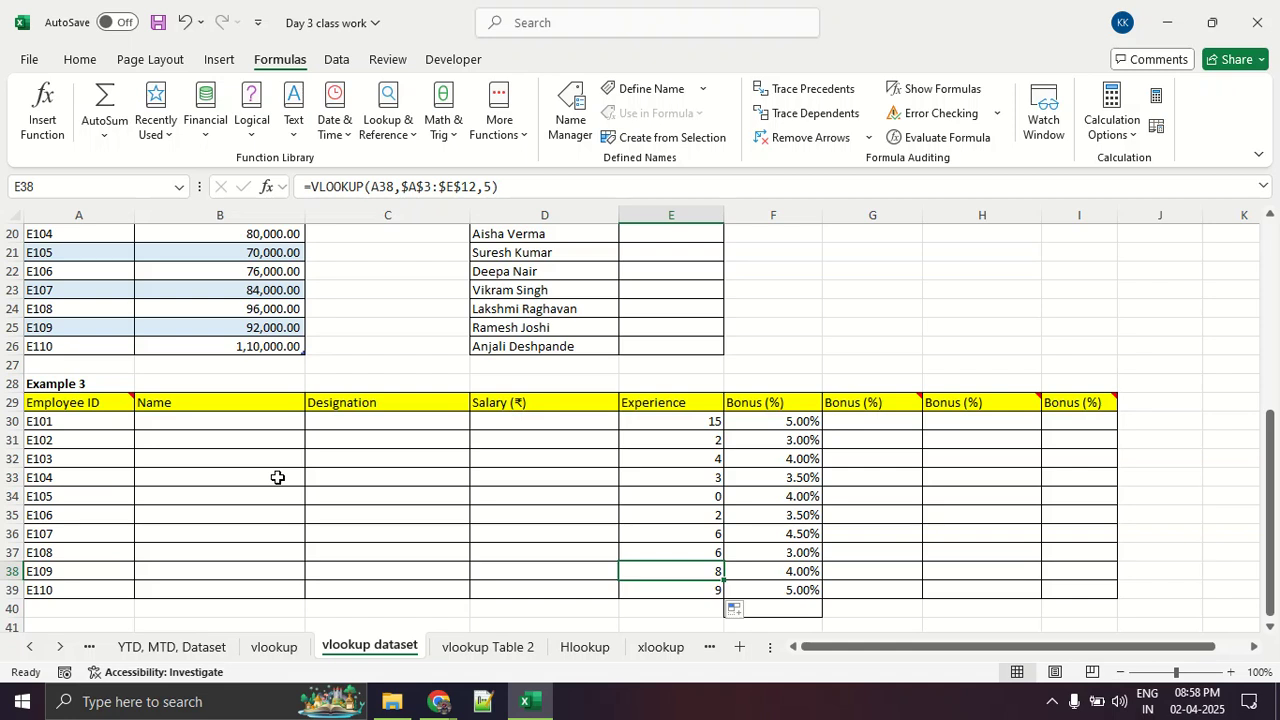
drag(697, 427, 677, 580)
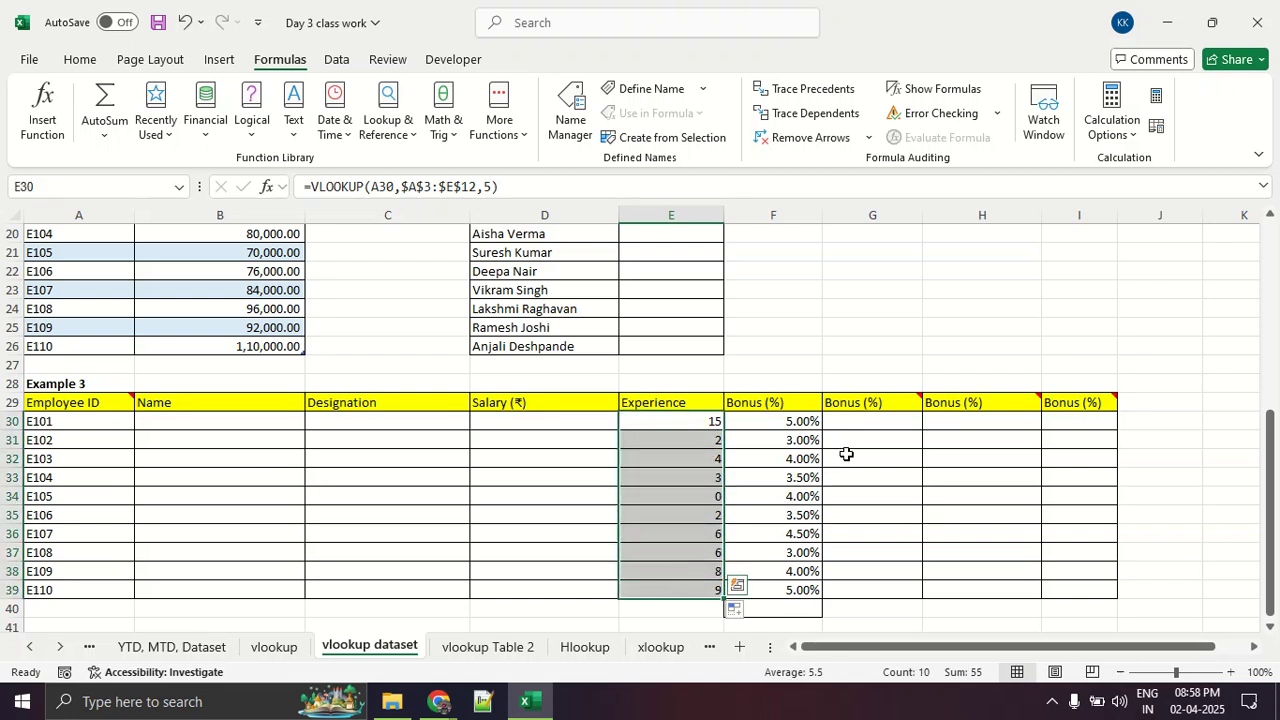
- Review Table 3's Experience and Bonus columns against Example 3's empty second Bonus (%) column
scroll(846, 454, up, 7)
click(1222, 446)
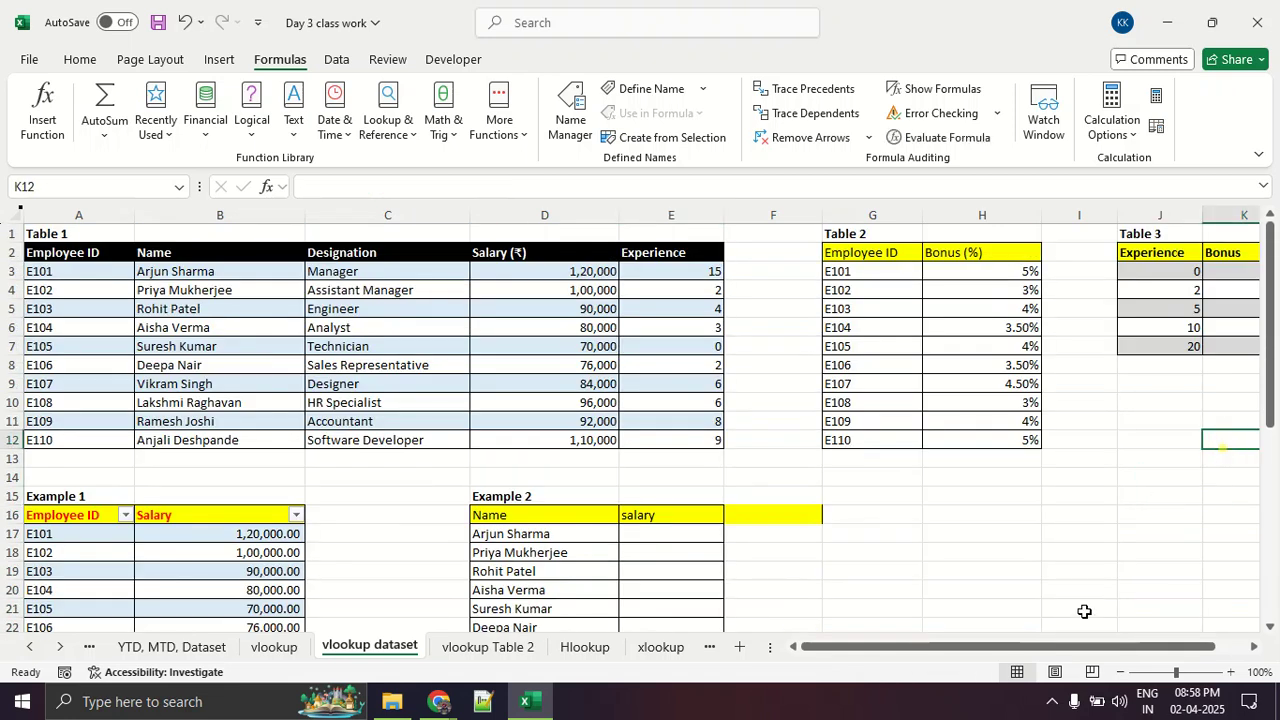
drag(1085, 645, 1117, 645)
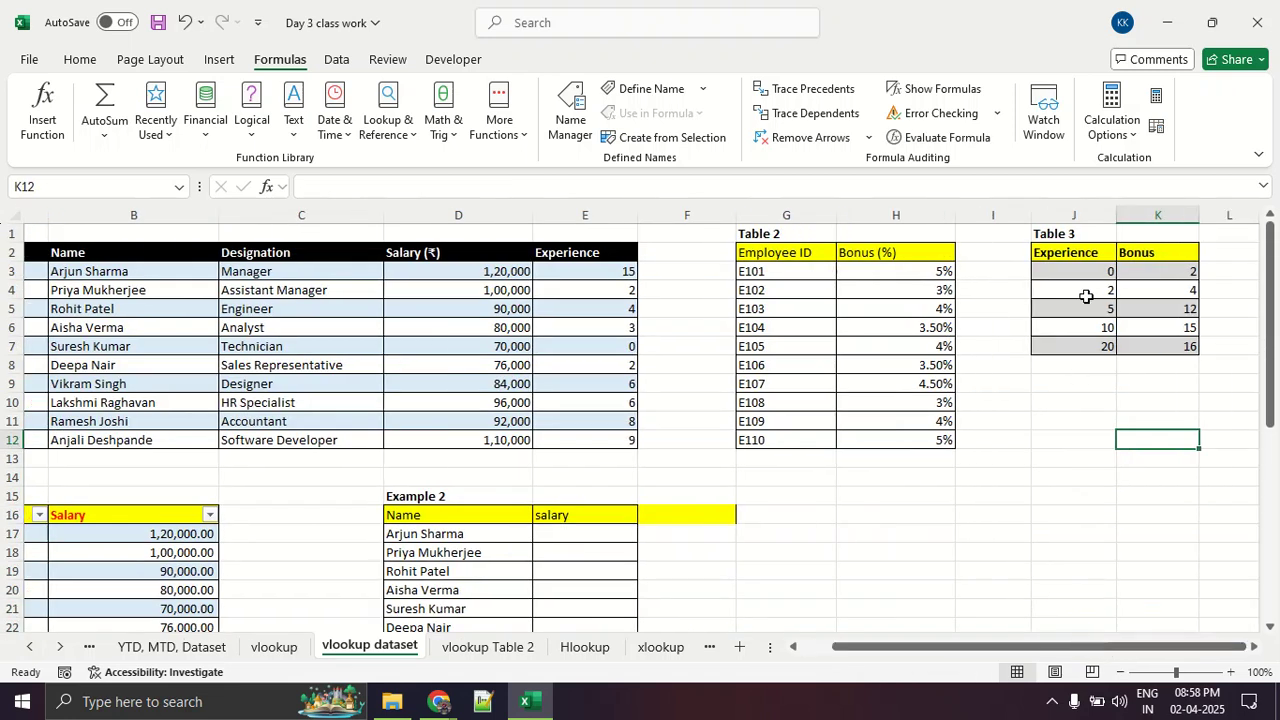
drag(1088, 253, 1092, 344)
drag(1137, 252, 1153, 357)
scroll(860, 365, down, 7)
click(764, 459)
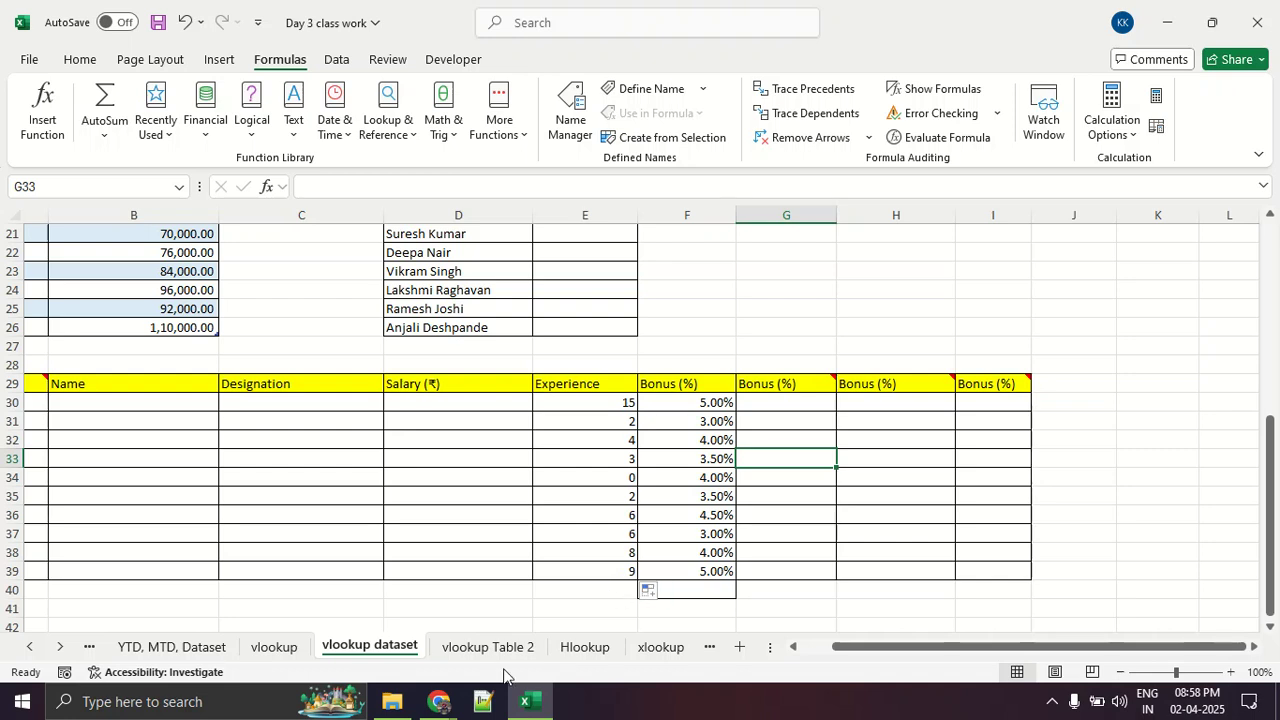
- Switch to the Google Meet call and look through its participant list
mouse_move(440, 700)
click(388, 632)
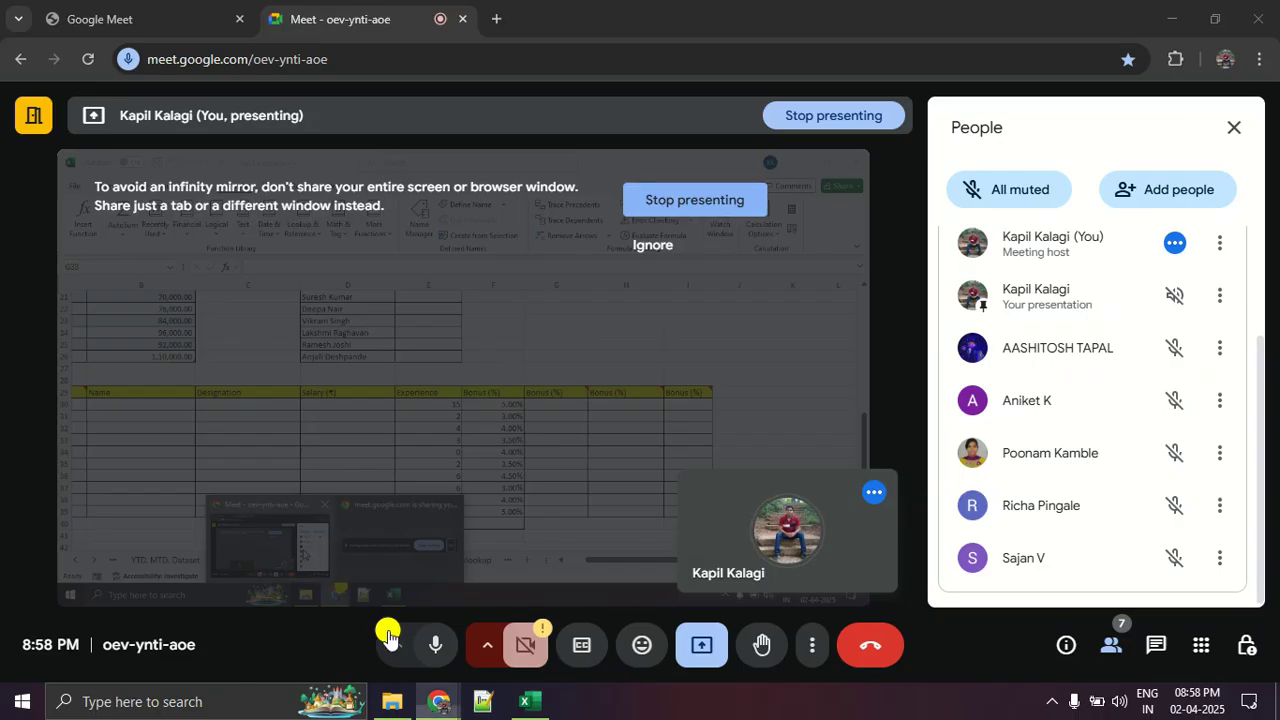
scroll(1061, 424, up, 1)
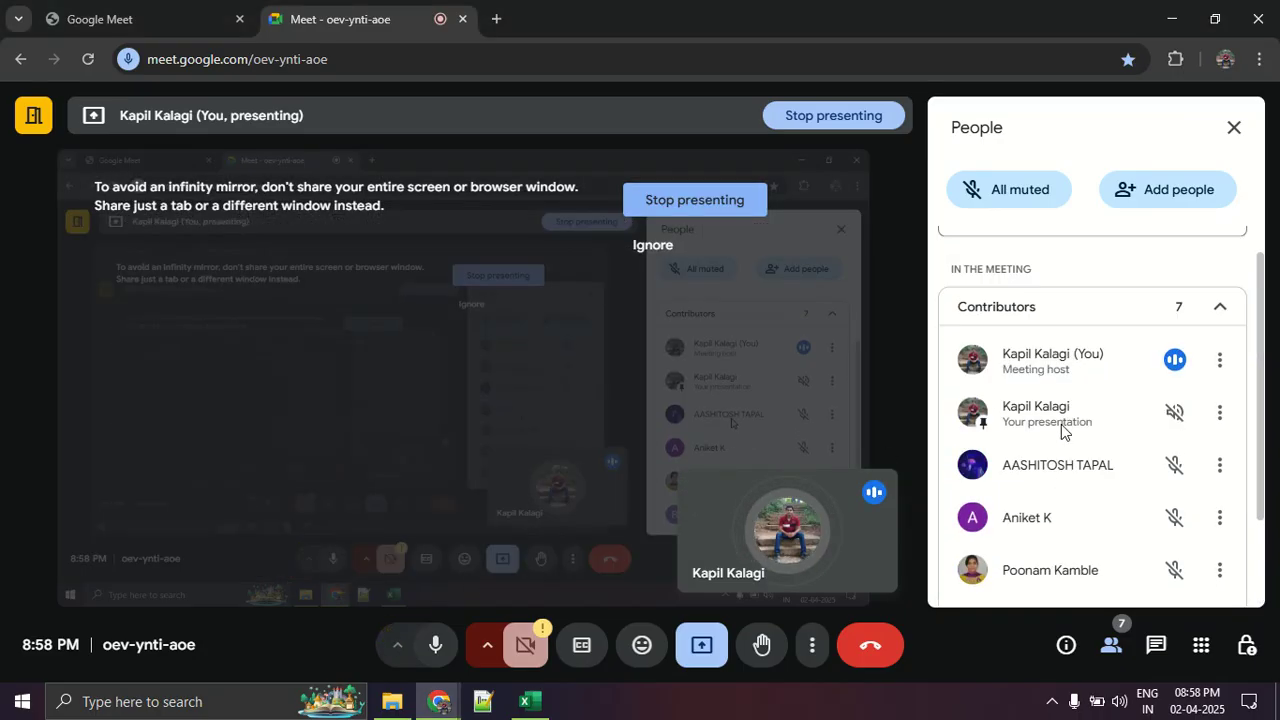
scroll(1061, 424, up, 1)
scroll(1059, 424, down, 1)
scroll(1051, 424, down, 1)
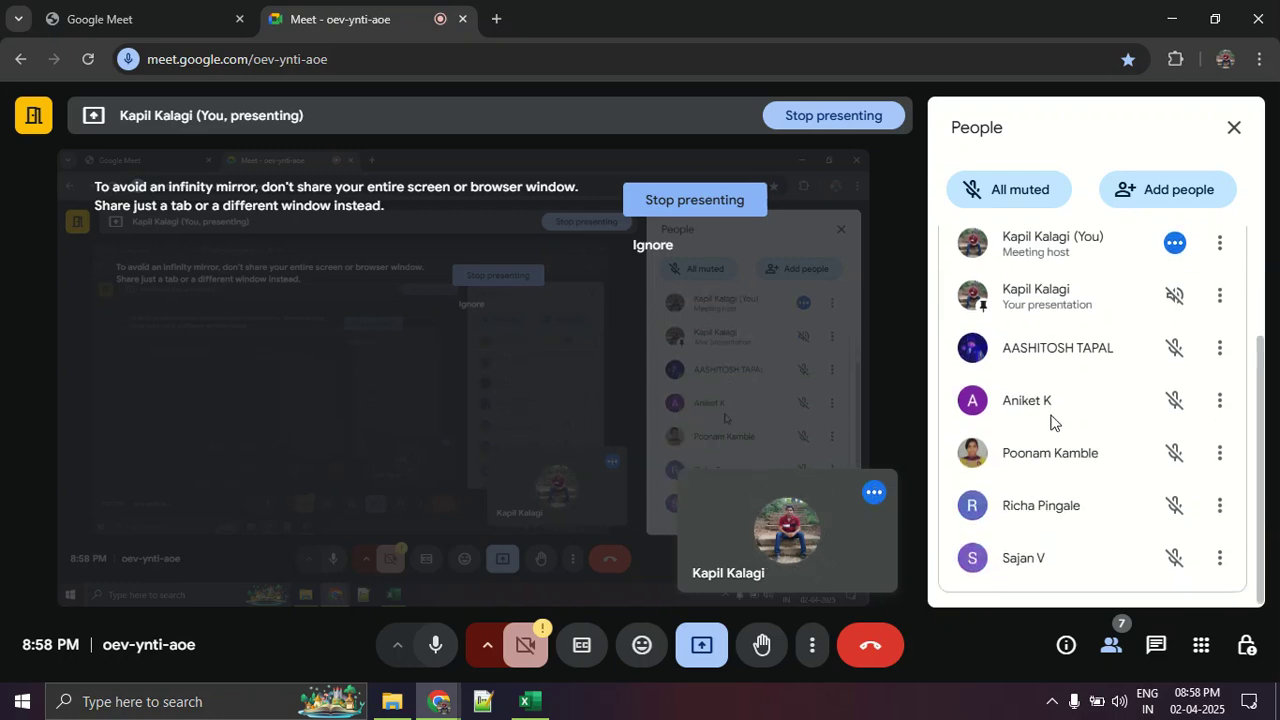
- Close the extra Google Meet browser tab, keeping the call open, and look over the call's participants
click(217, 8)
click(325, 12)
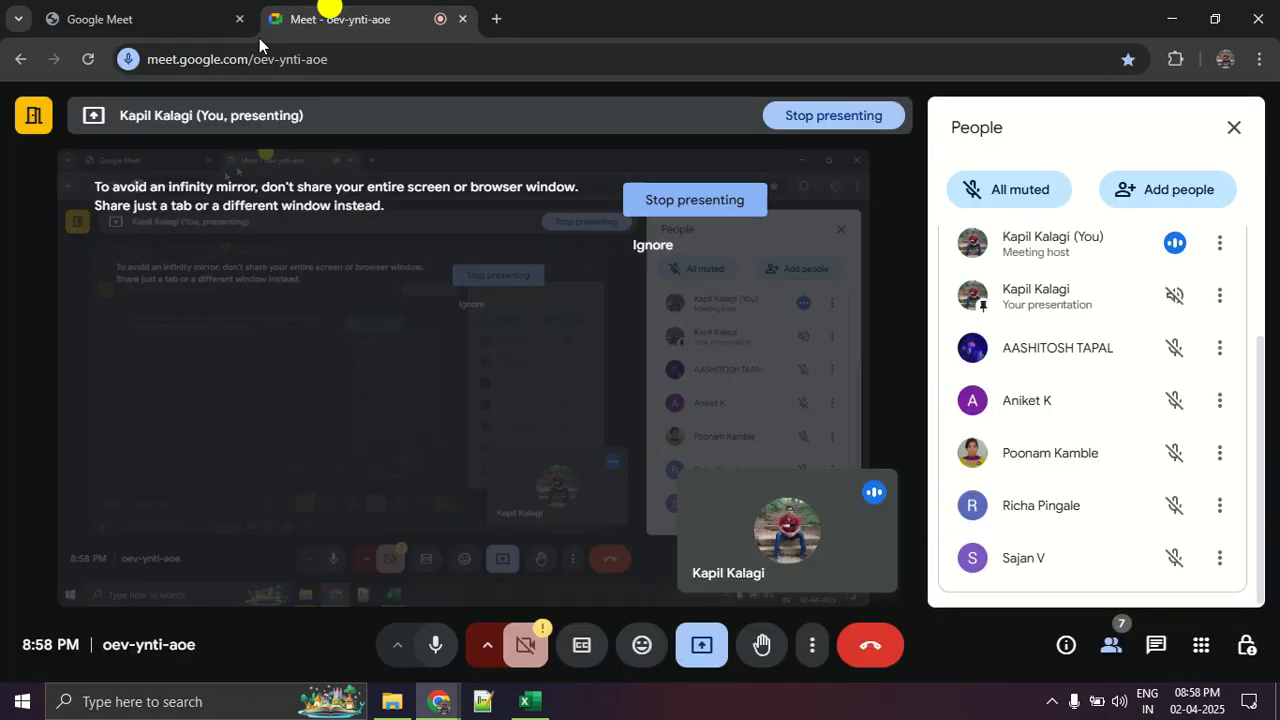
click(238, 22)
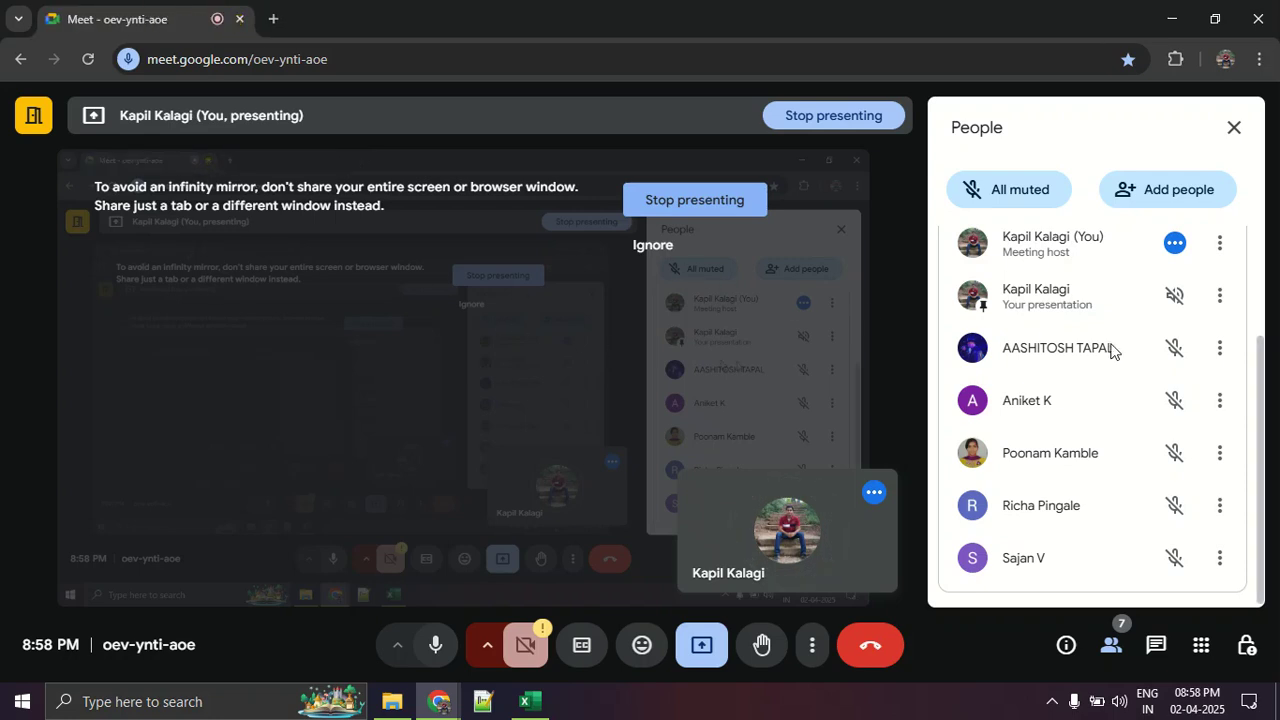
scroll(1151, 397, up, 1)
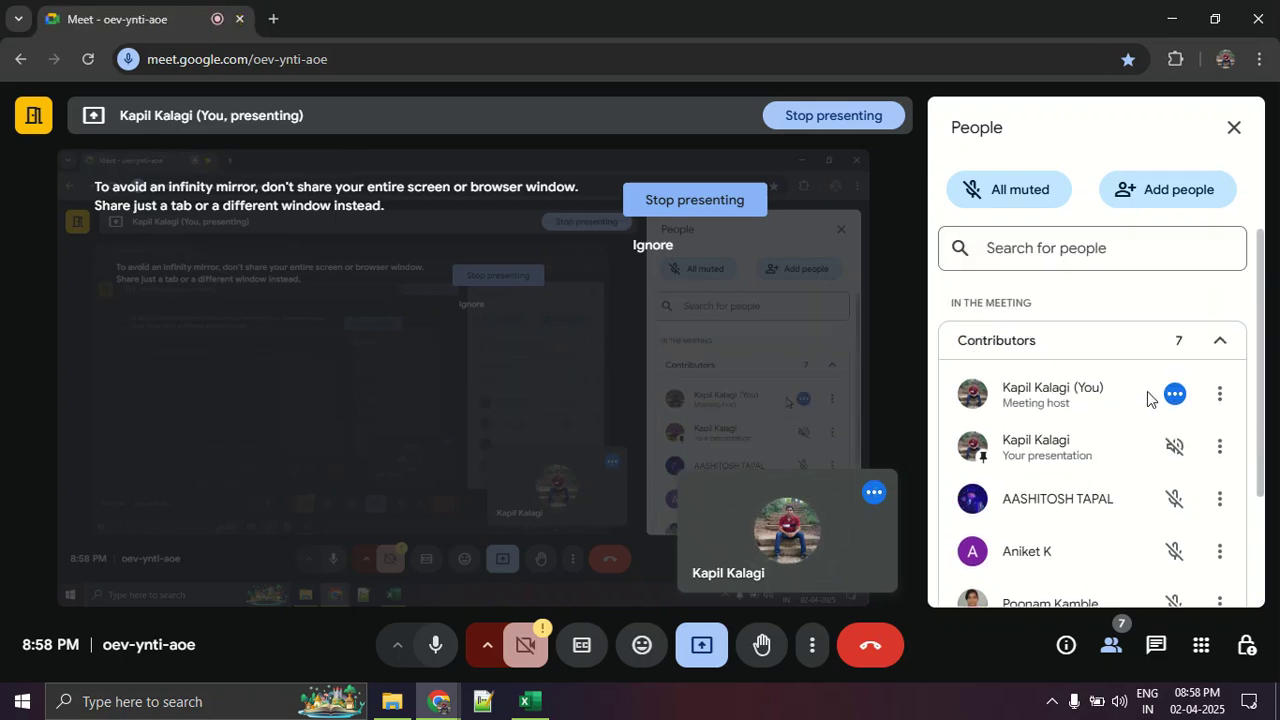
scroll(1148, 400, down, 1)
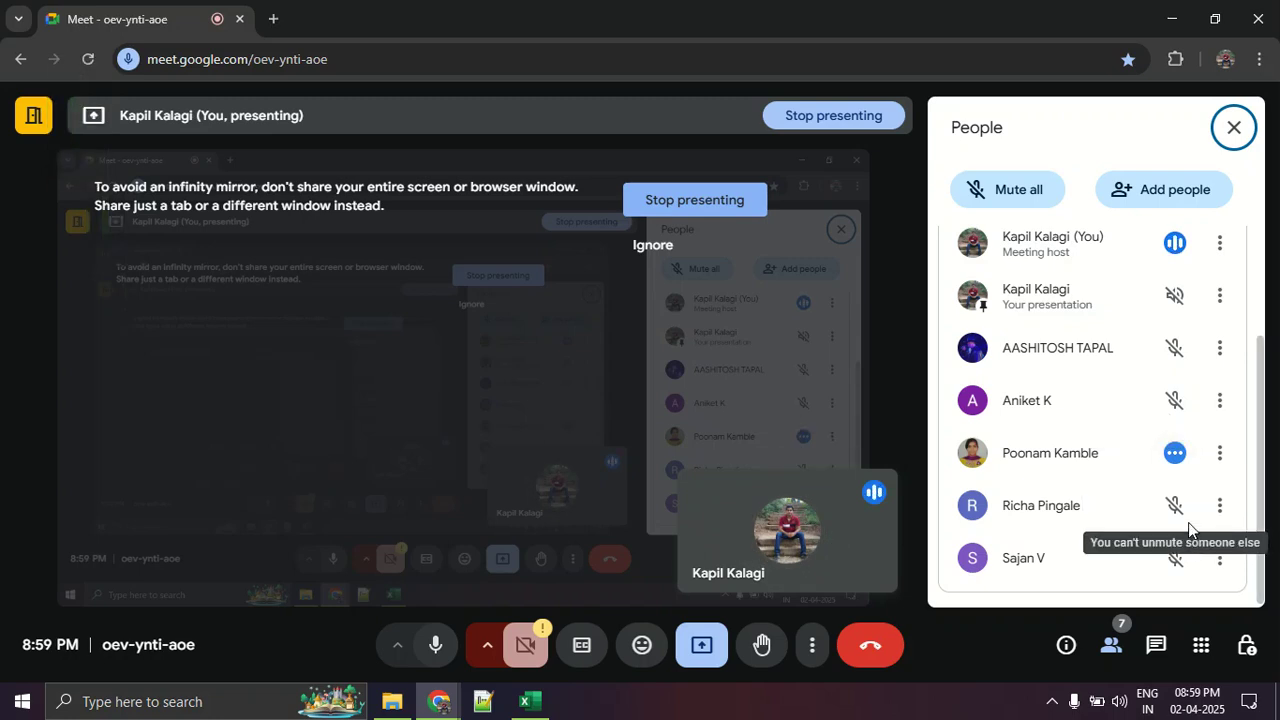
- Switch back to the Excel workbook and check the Experience formula in E36 of Example 3
key(alt+Tab)
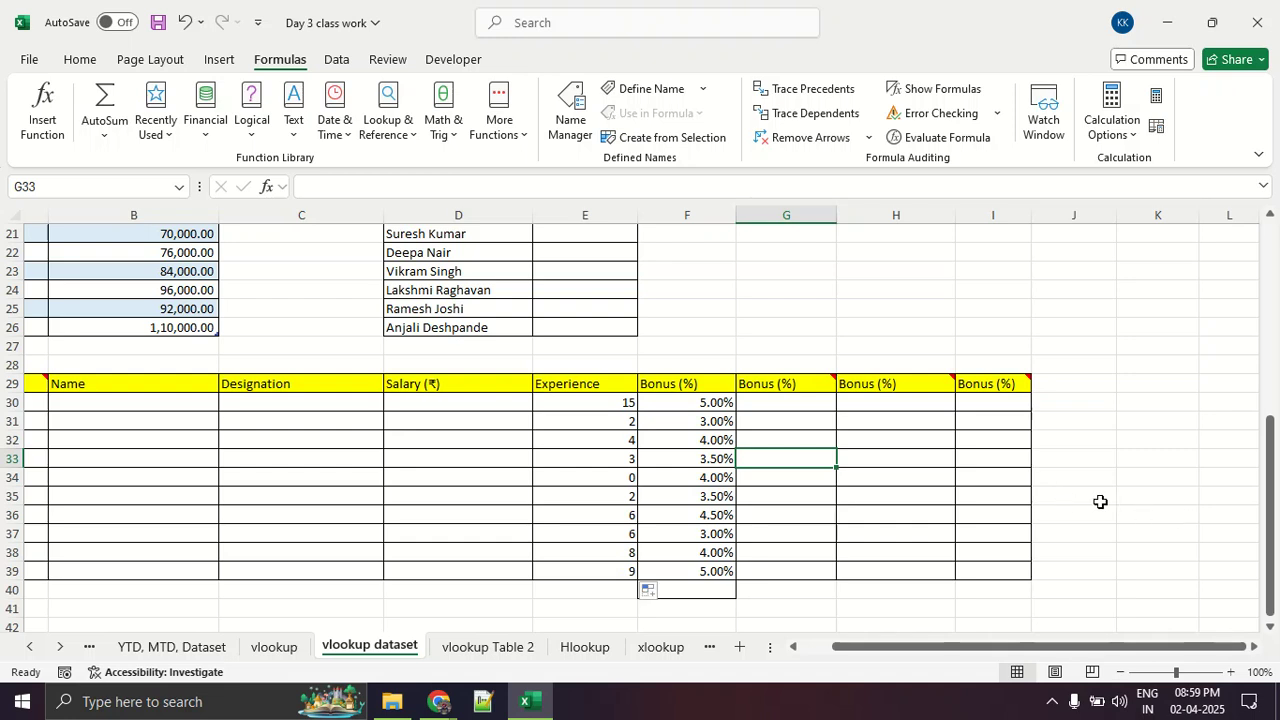
click(1100, 501)
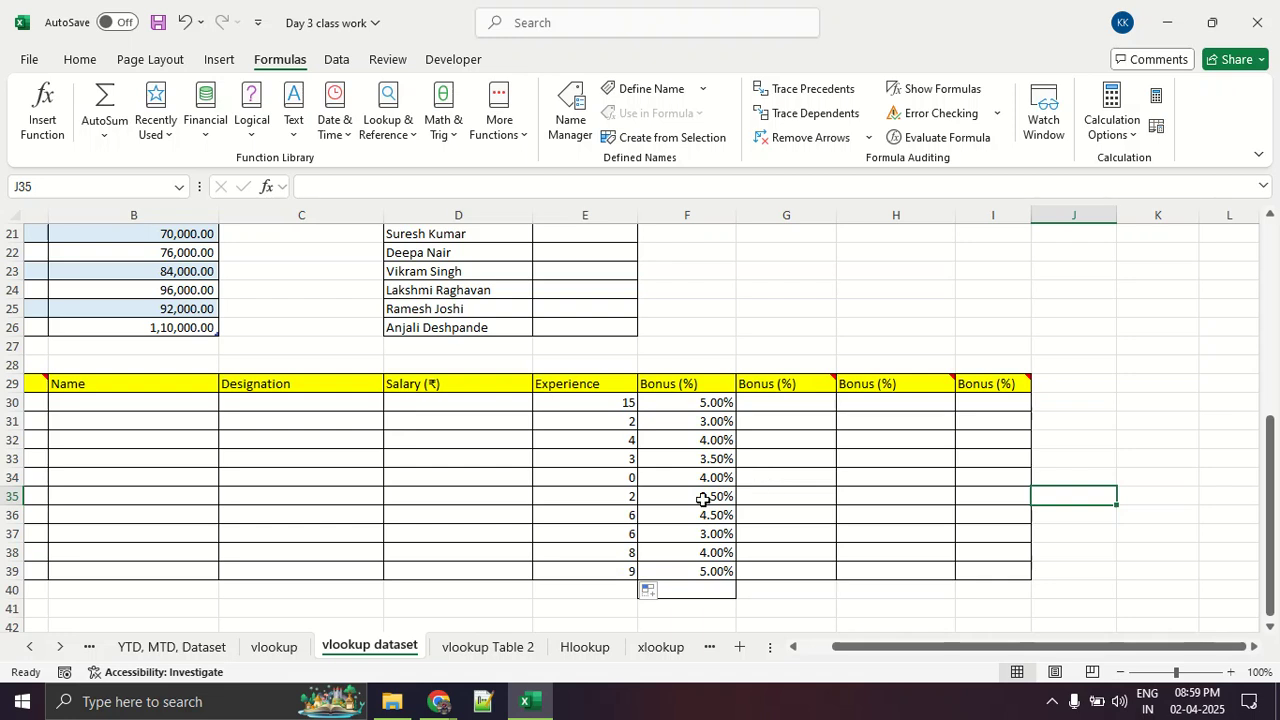
click(605, 515)
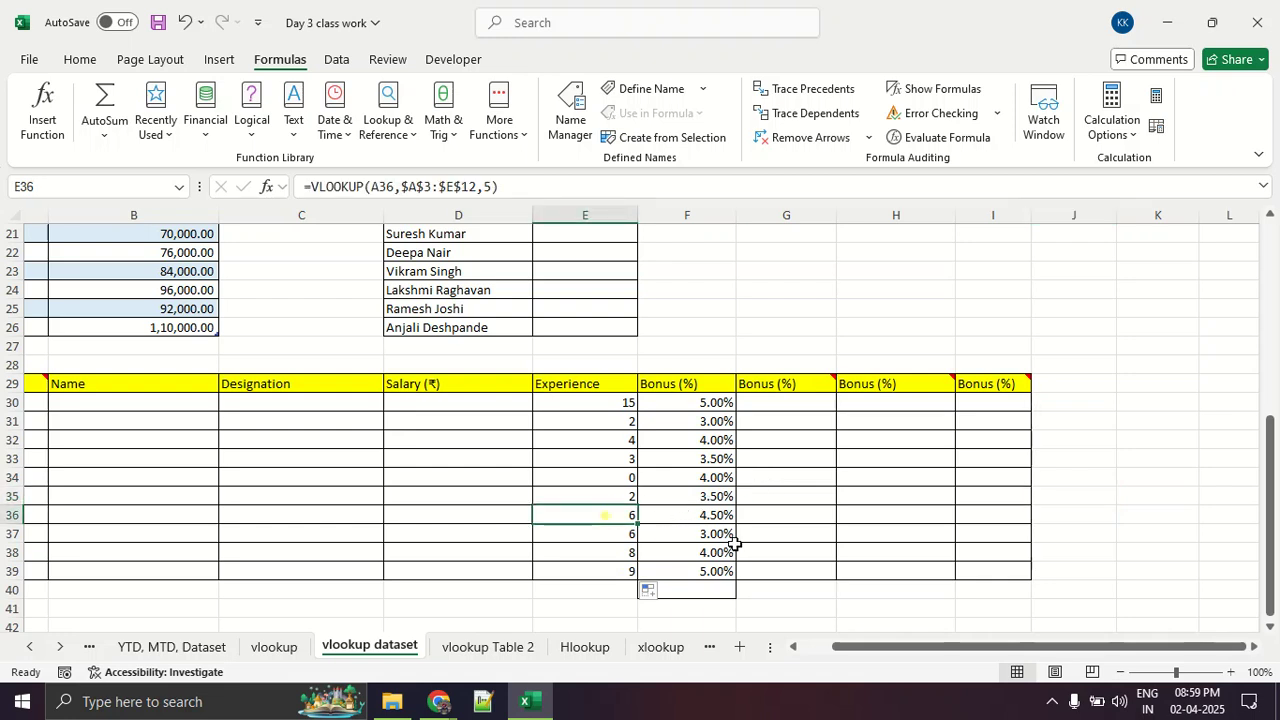
- Circle Table 3's Experience values on screen, clear the annotation, and compare them with Example 3's Experience entry in E38
scroll(940, 462, up, 7)
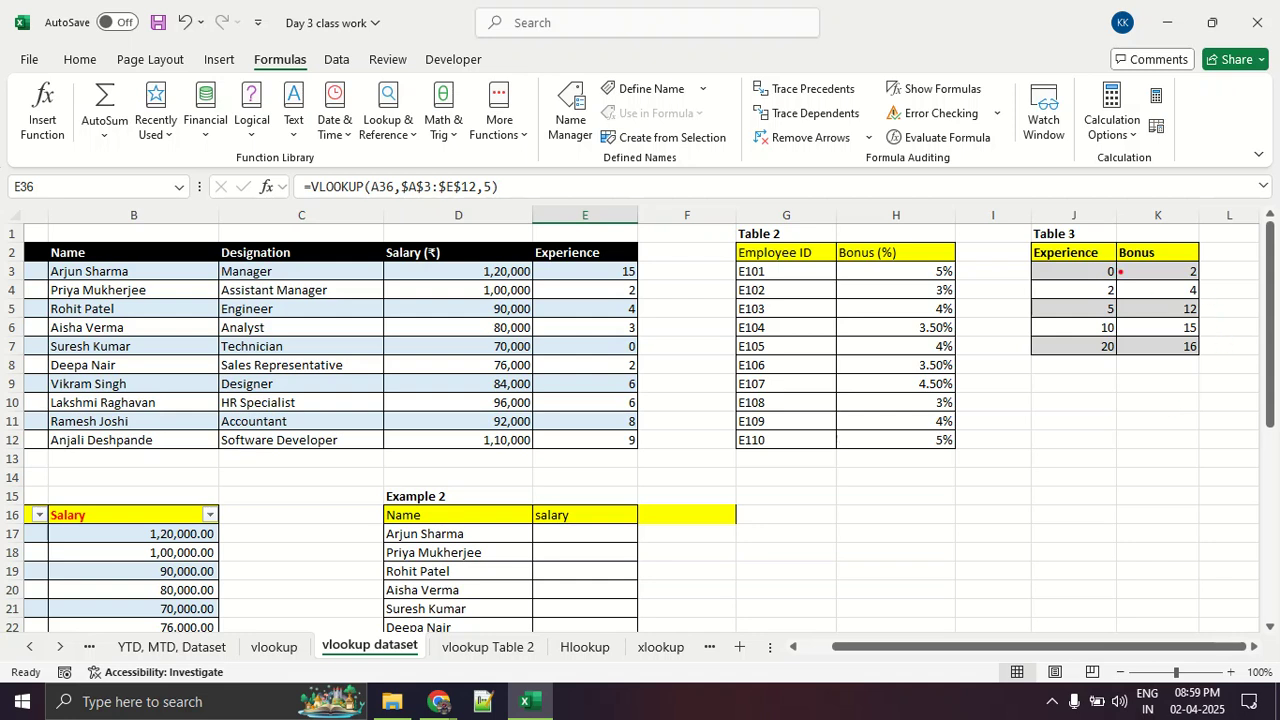
mouse_move(1108, 252)
mouse_down()
mouse_move(1105, 365)
mouse_move(1122, 272)
mouse_up()
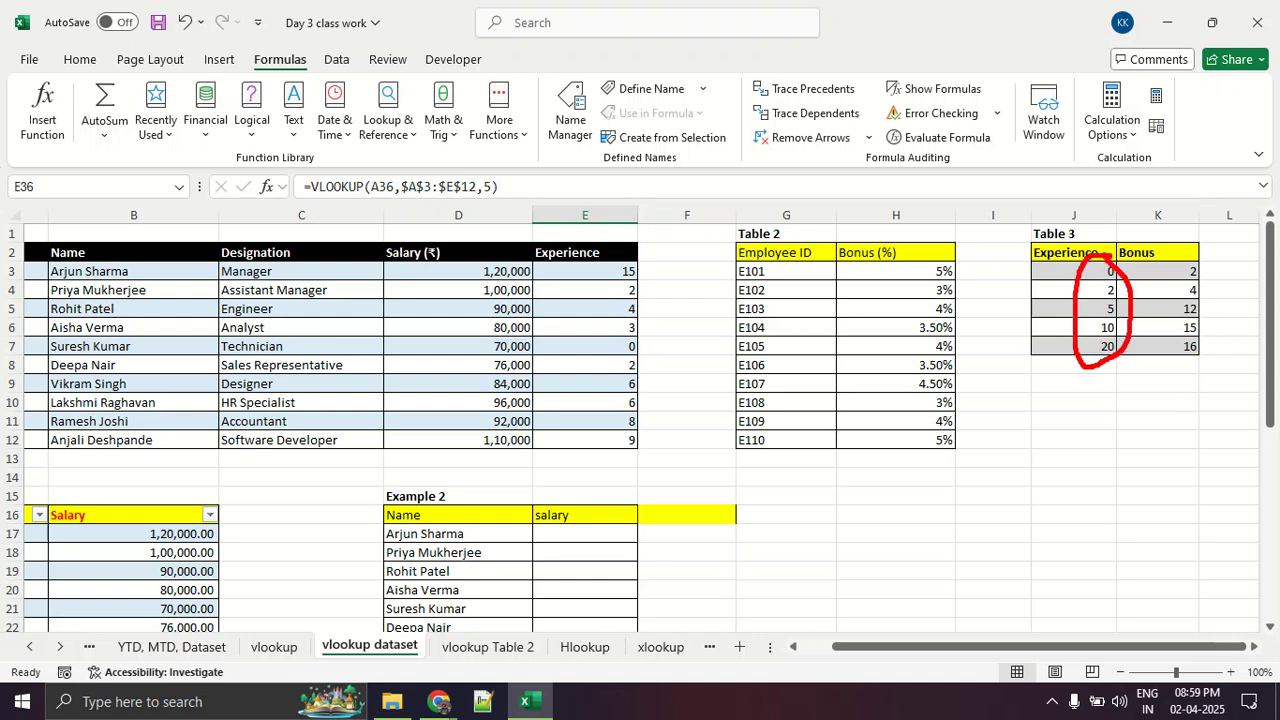
key(Escape)
scroll(1016, 414, down, 2)
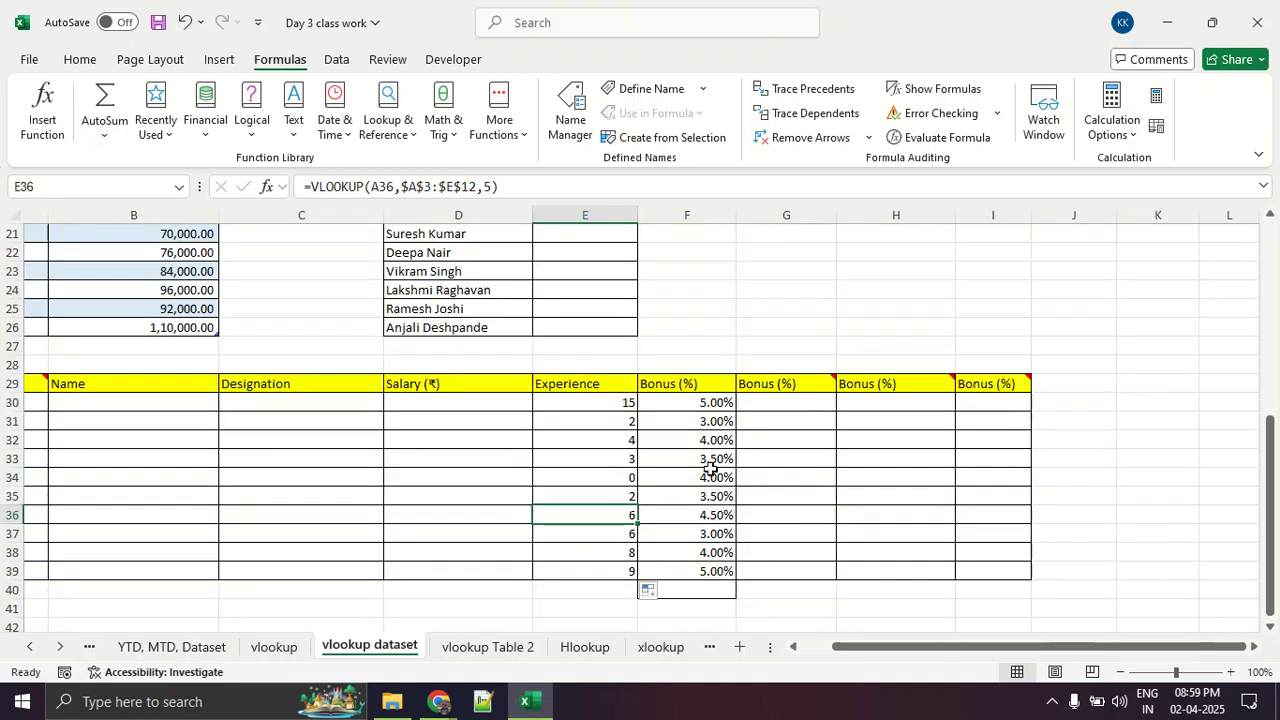
click(603, 551)
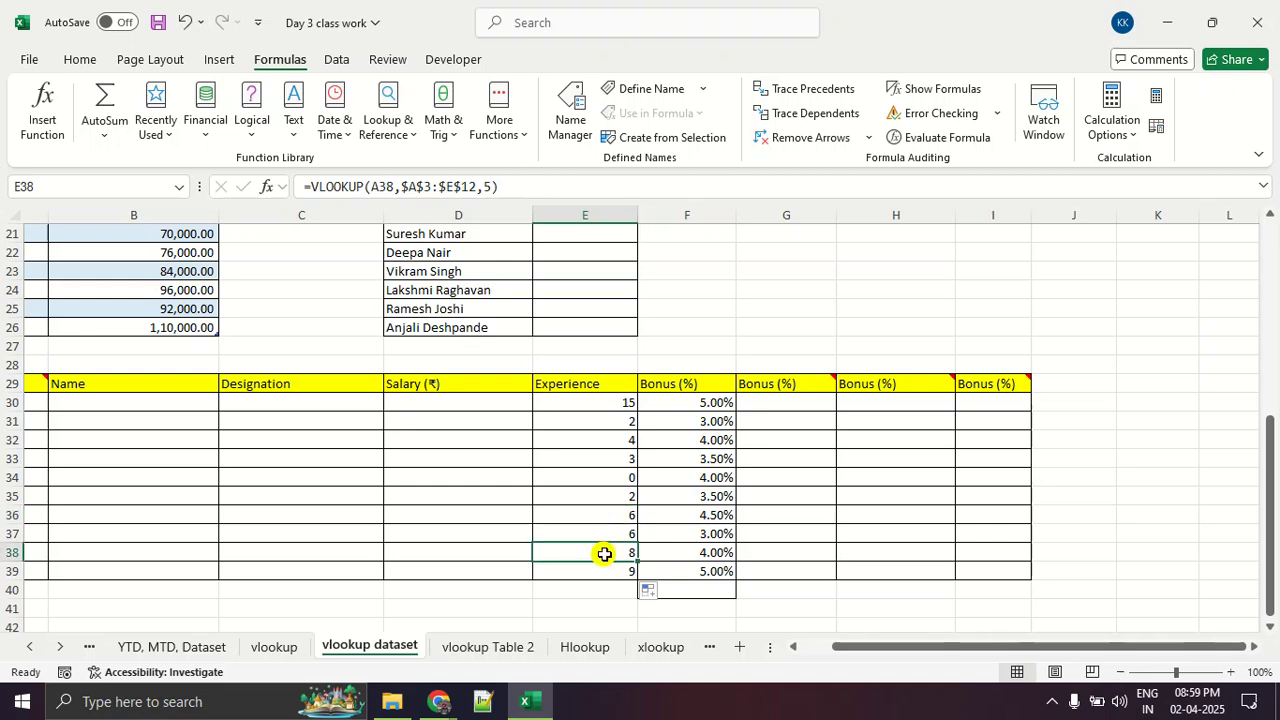
- Compare the Experience values in Example 3 with the experience slabs and bonuses in Table 3
scroll(960, 510, up, 7)
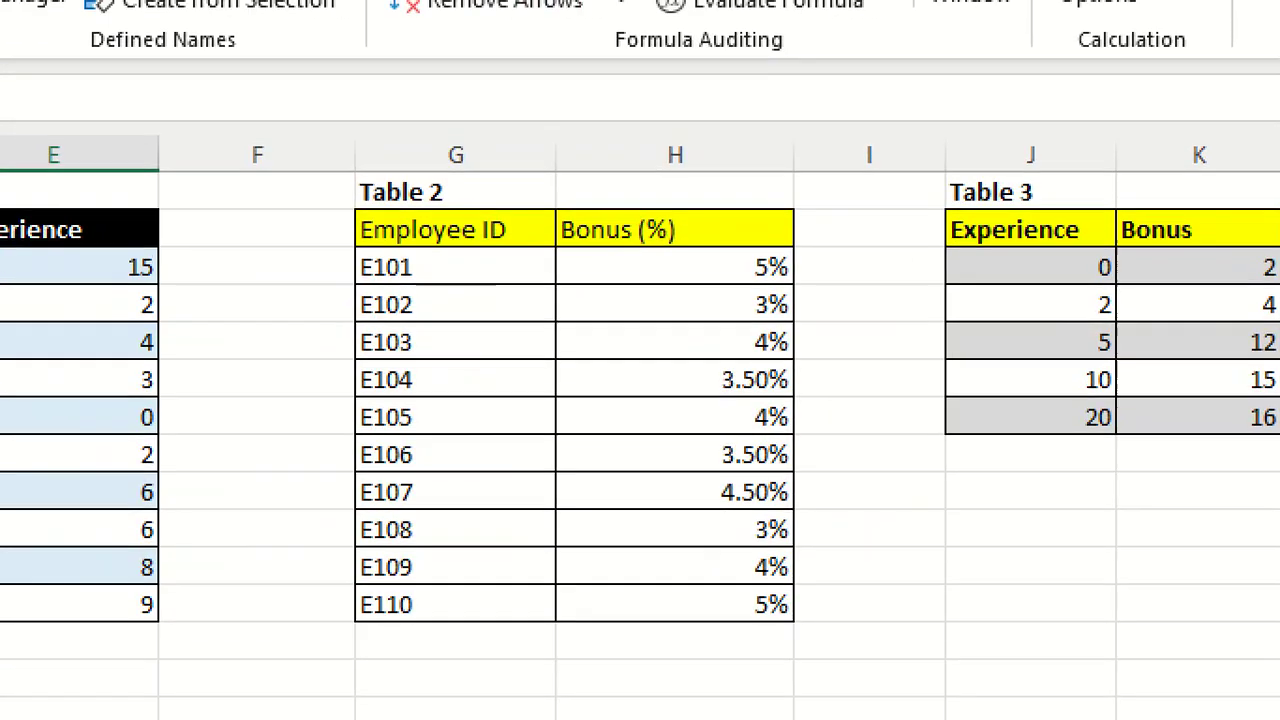
mouse_move(1126, 271)
mouse_down()
mouse_move(1085, 310)
mouse_move(1066, 491)
mouse_move(1141, 453)
mouse_move(1157, 260)
mouse_move(1127, 258)
mouse_up()
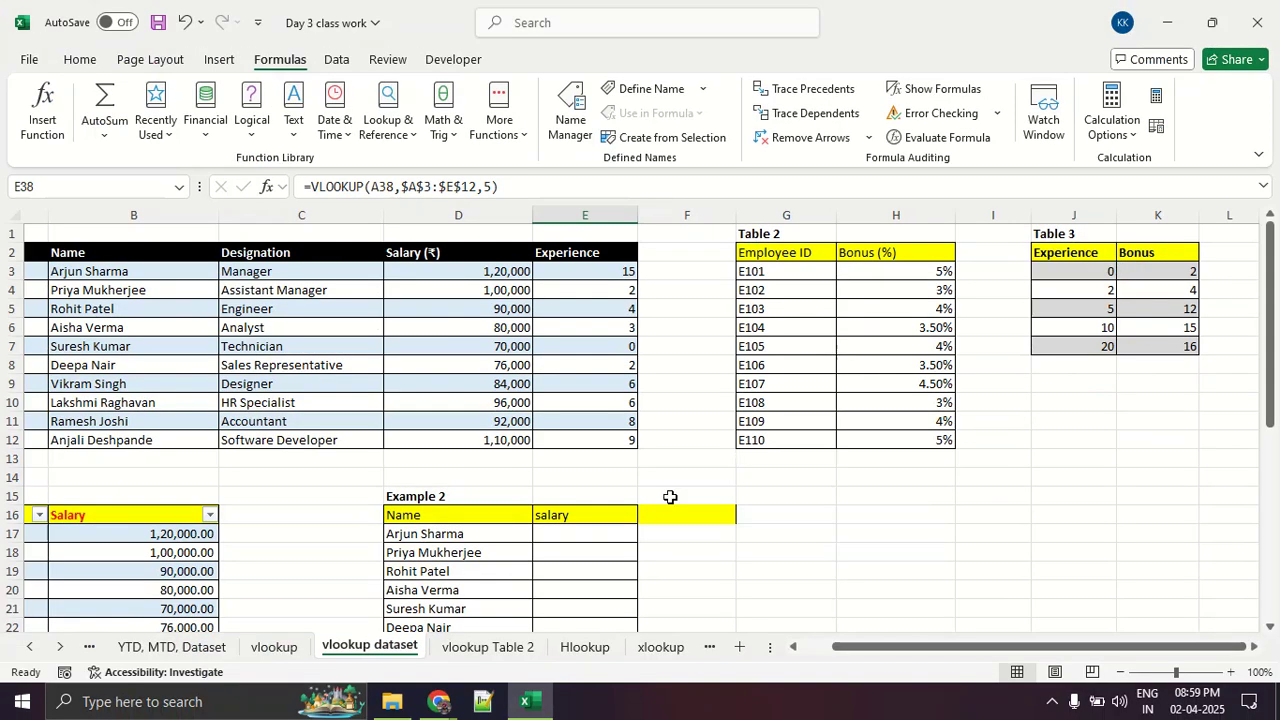
scroll(674, 491, down, 6)
scroll(610, 557, down, 1)
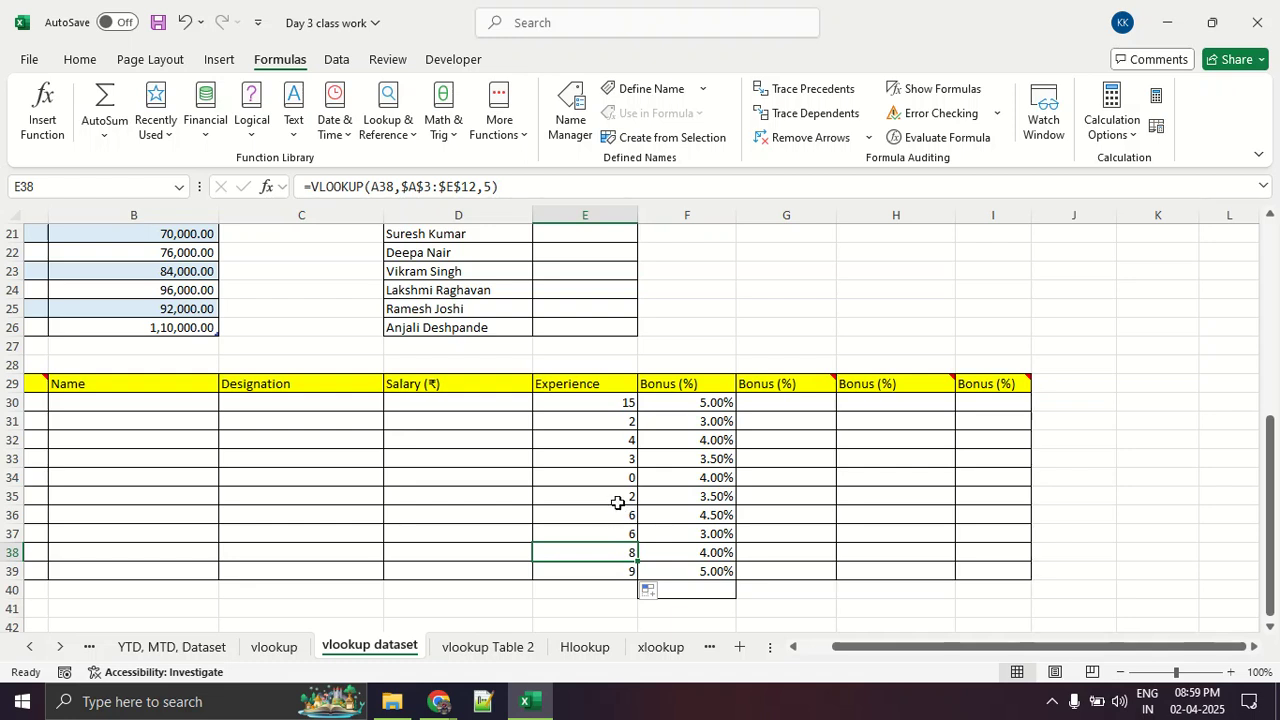
click(624, 458)
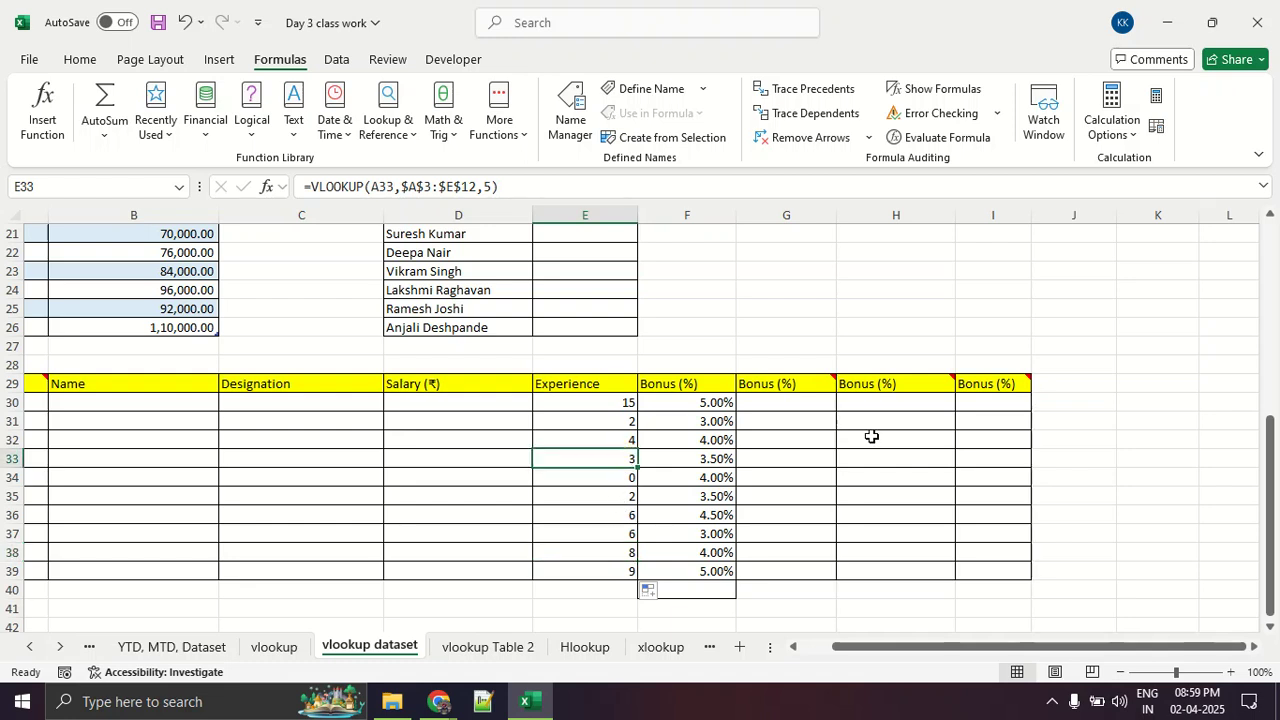
scroll(871, 436, up, 7)
scroll(871, 437, down, 8)
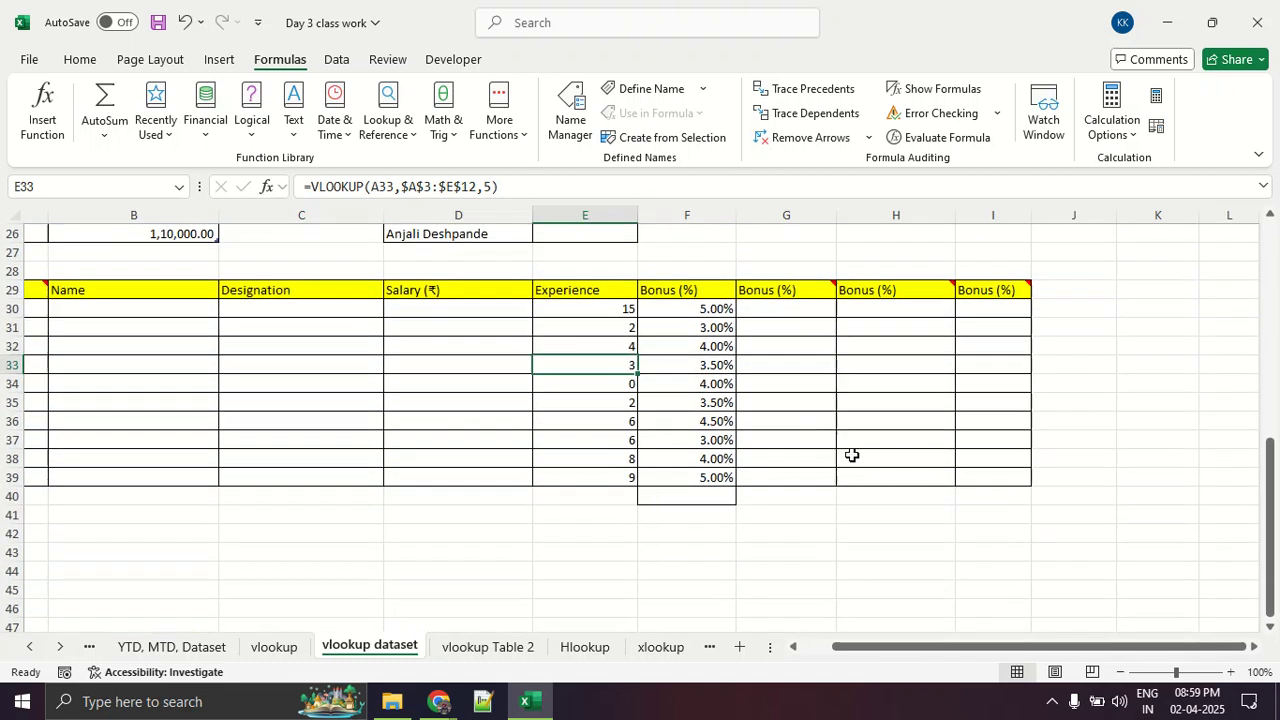
click(862, 356)
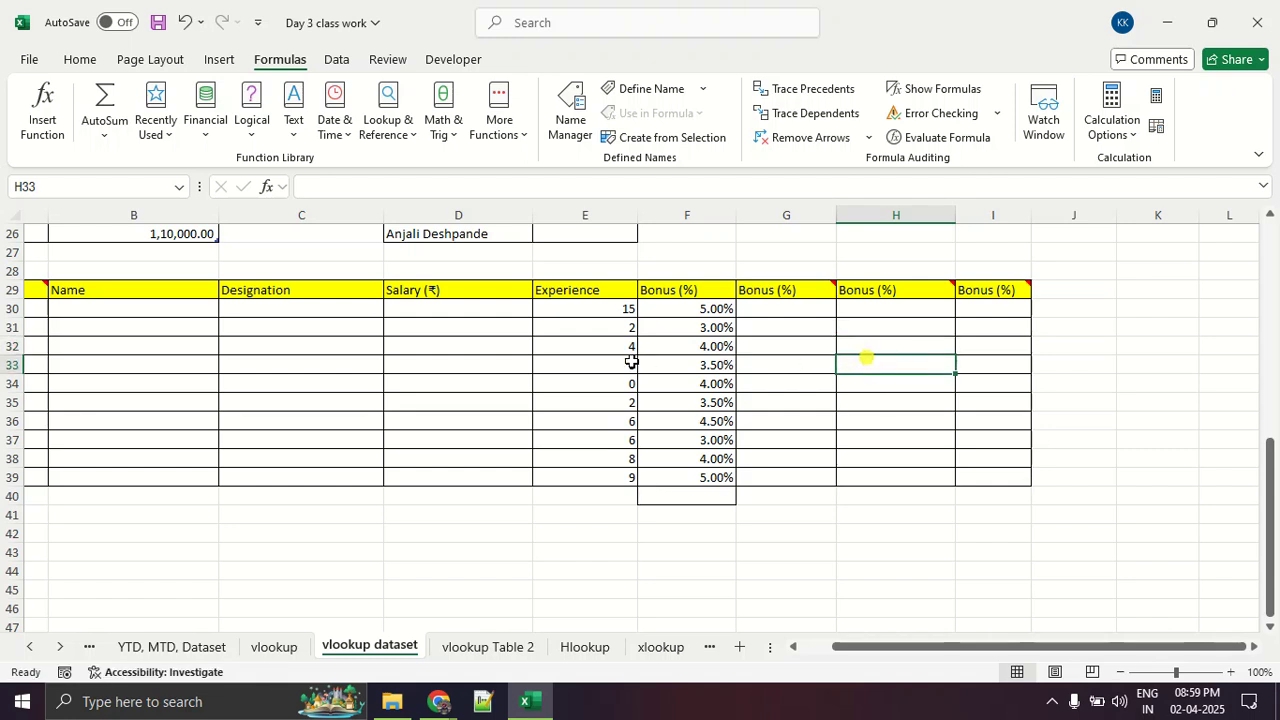
scroll(666, 400, up, 8)
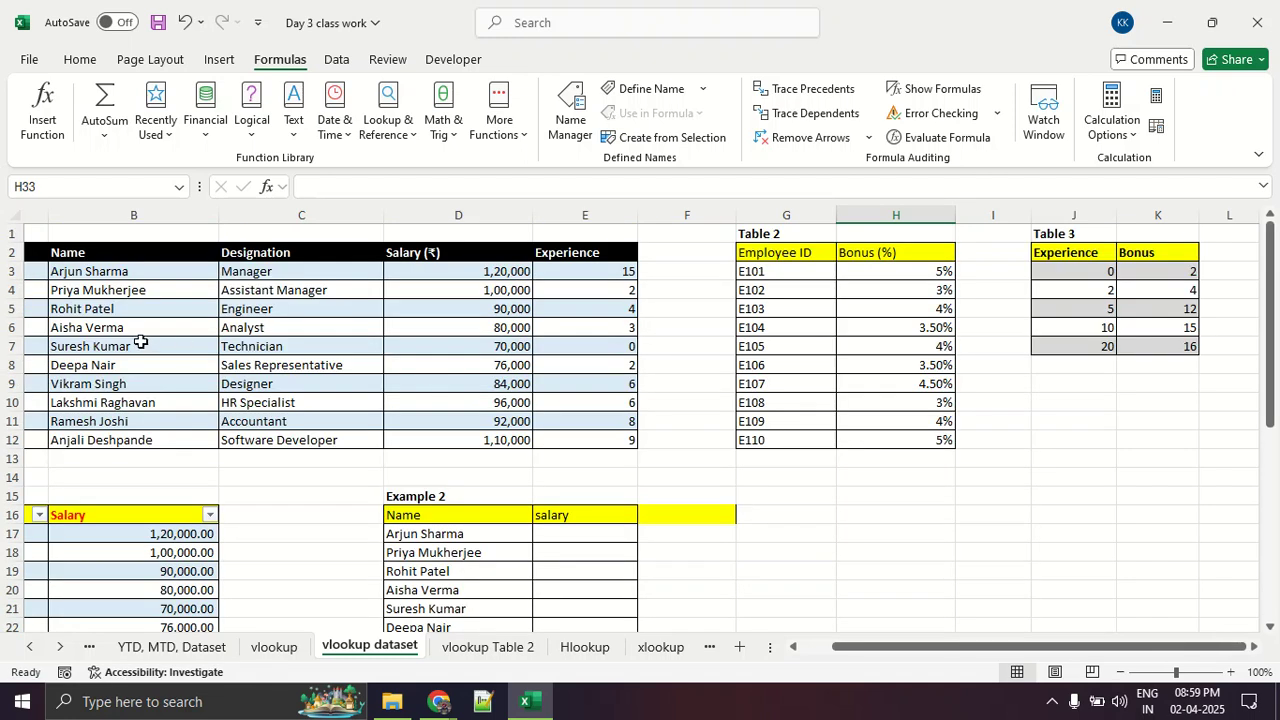
- Check how employee E108 in Table 1 is matched to the salary lookup in Example 1
drag(1003, 651, 943, 655)
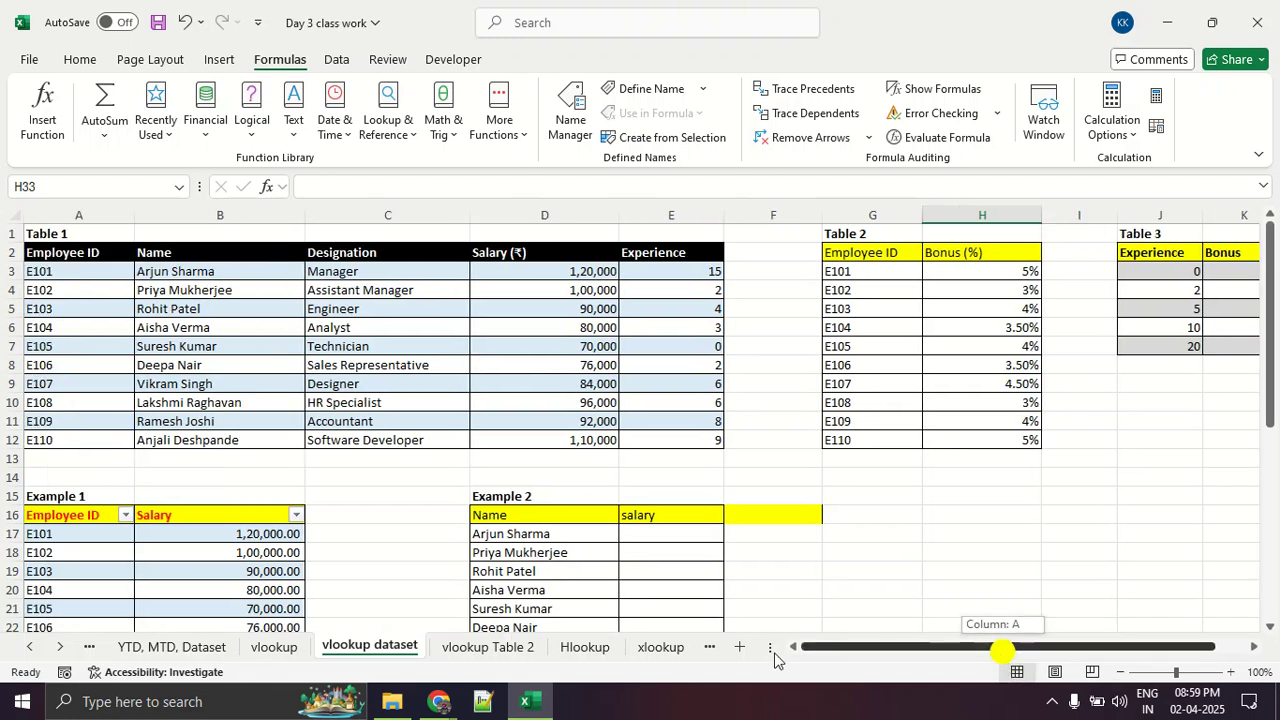
click(110, 400)
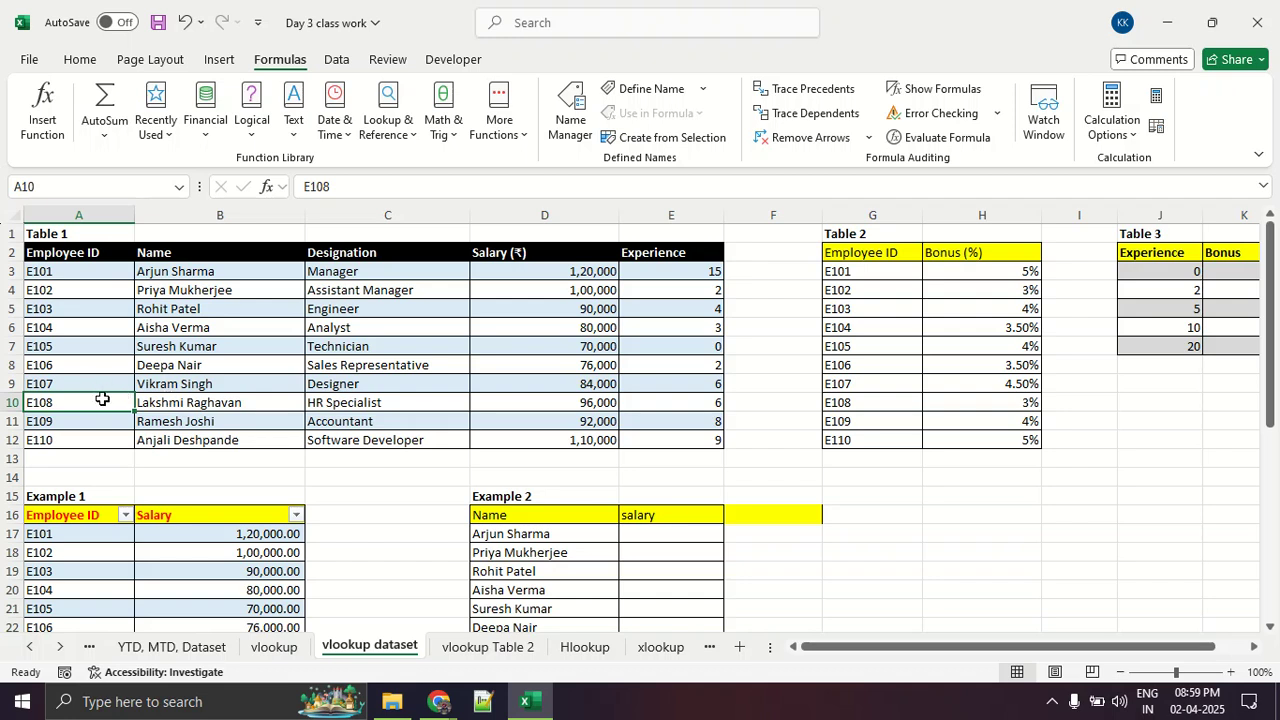
scroll(134, 430, down, 3)
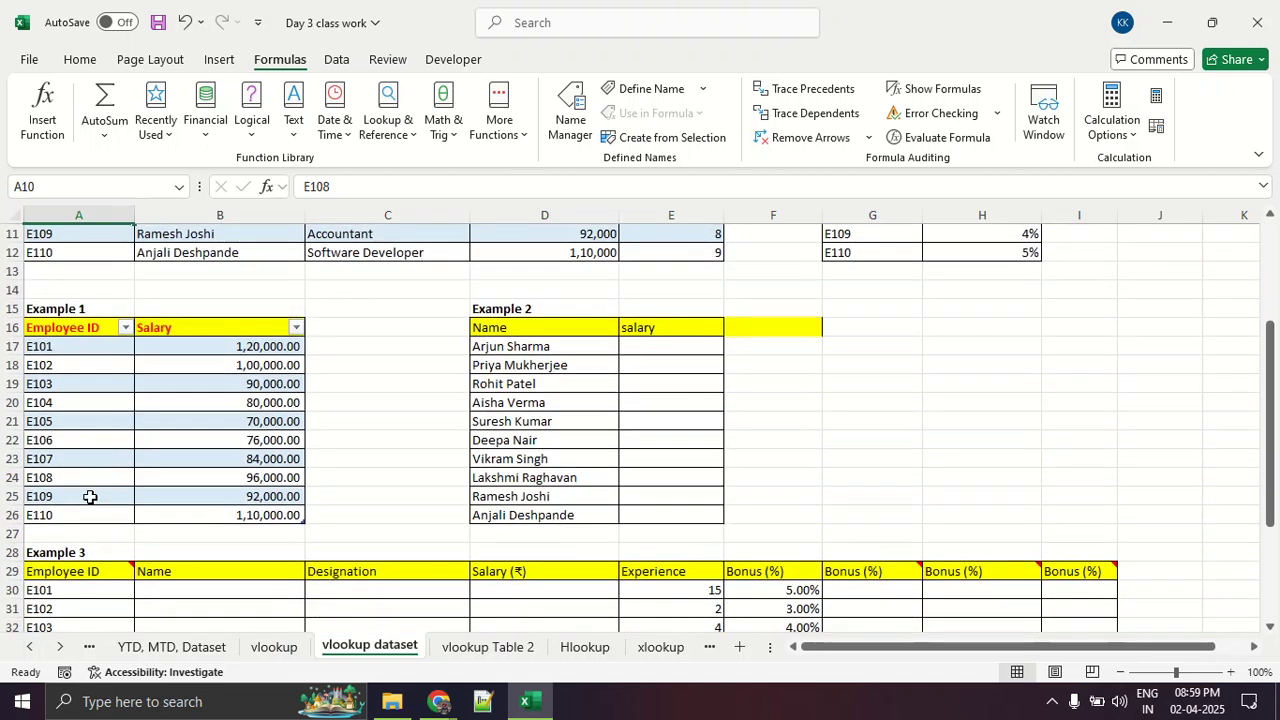
click(95, 478)
click(210, 481)
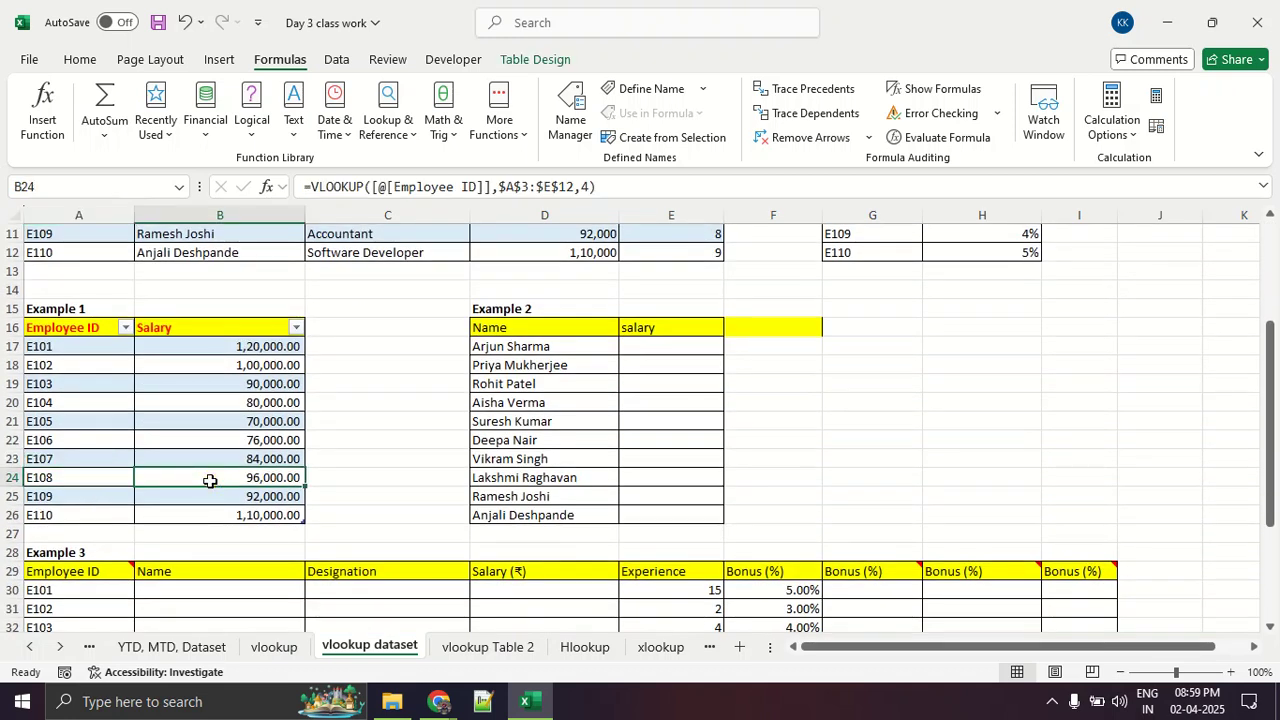
- Insert a VLOOKUP function in G30 of Example 3 with E30 as the lookup value
scroll(210, 481, down, 3)
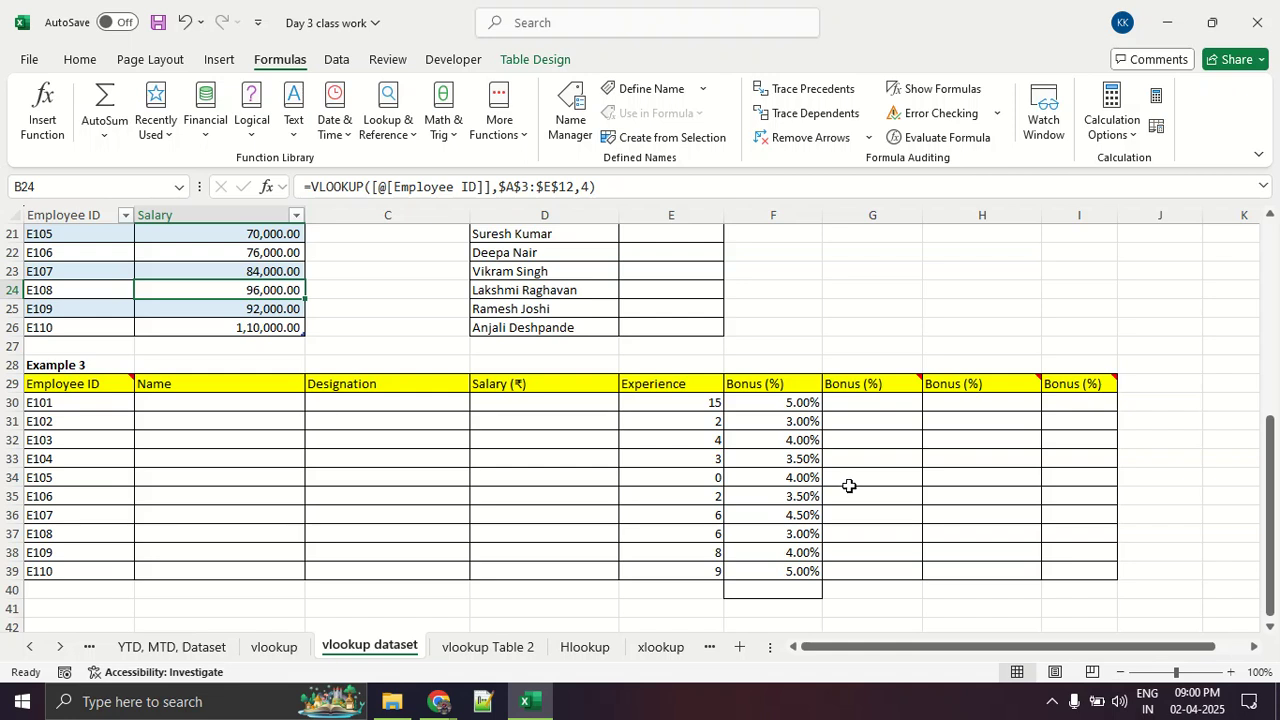
click(857, 405)
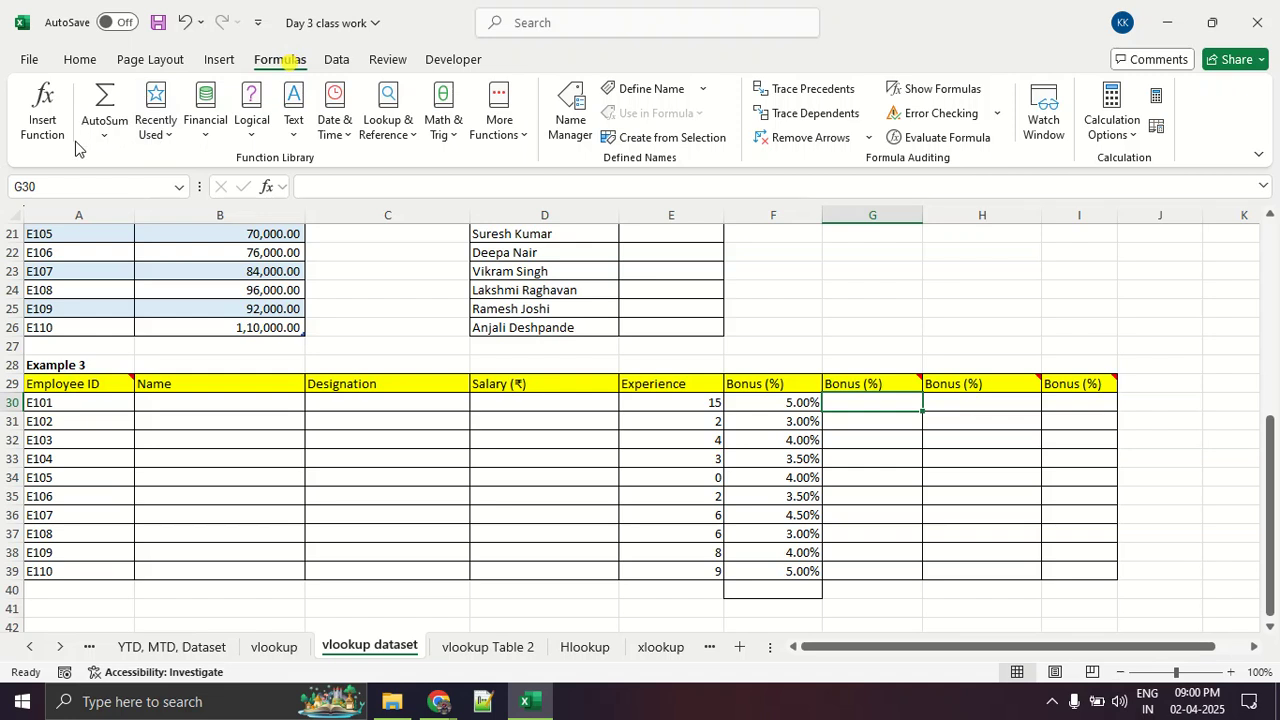
click(25, 113)
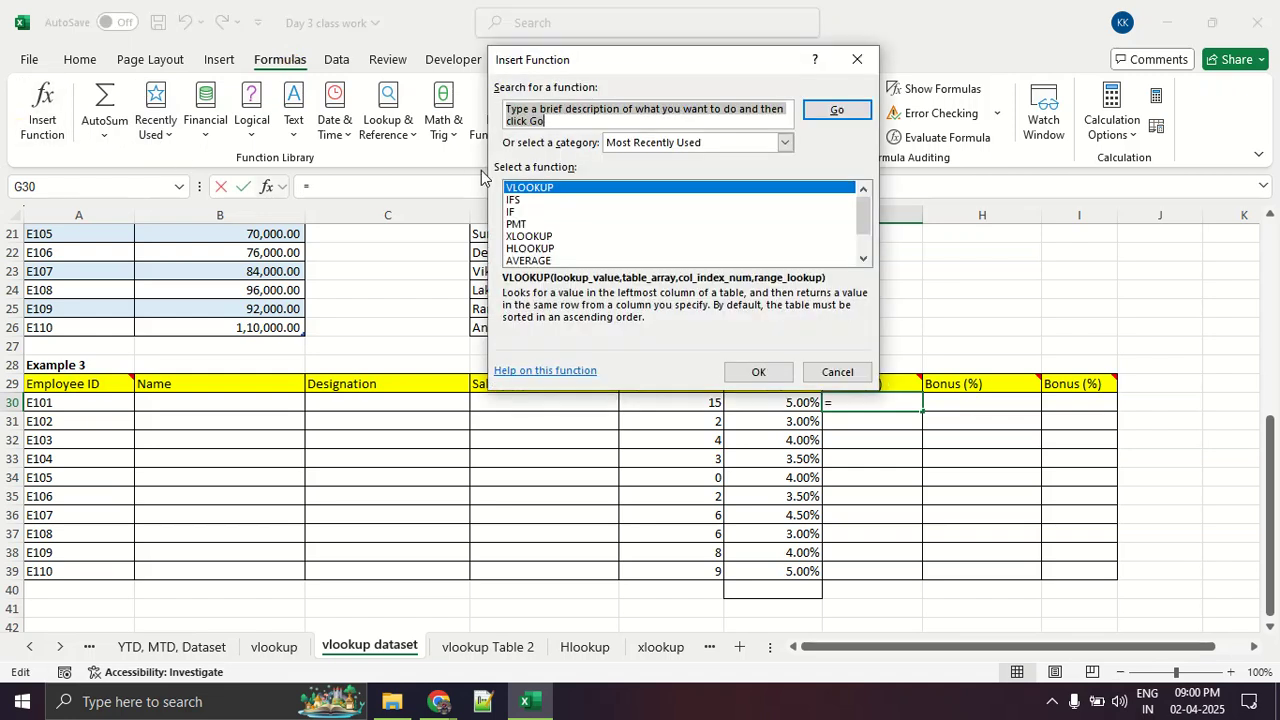
text(vlookup)
key(Return)
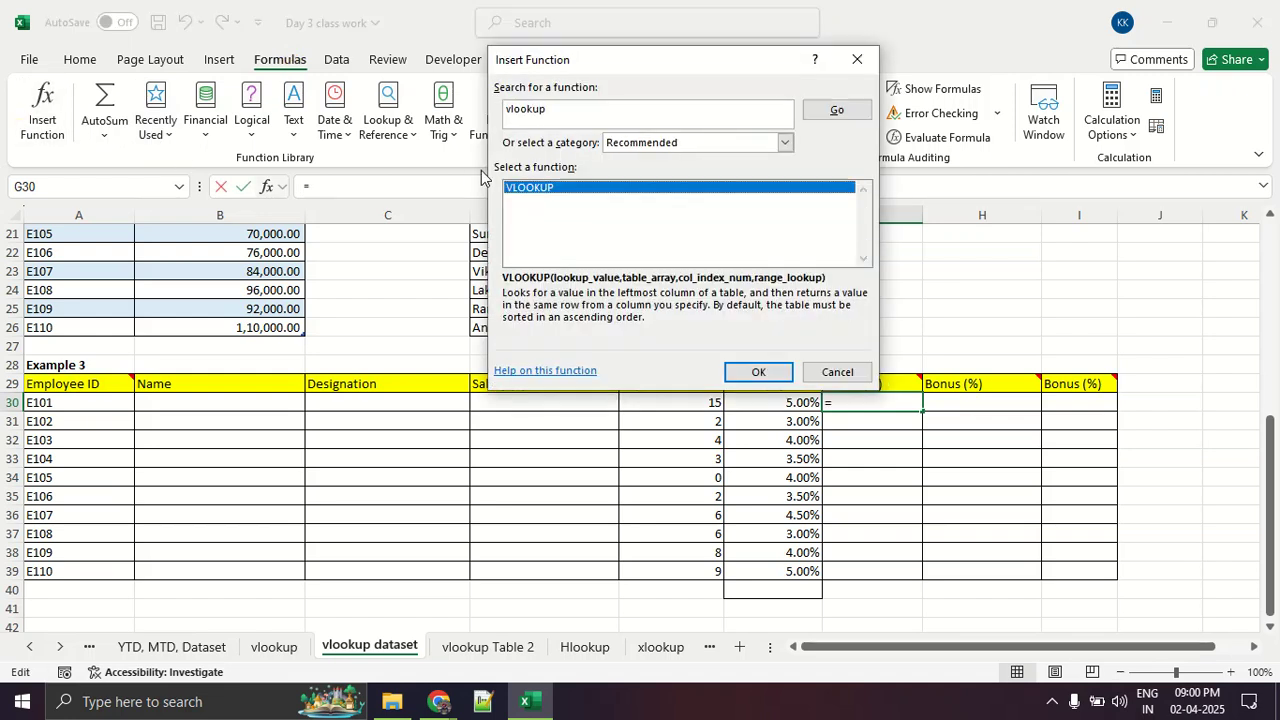
click(768, 373)
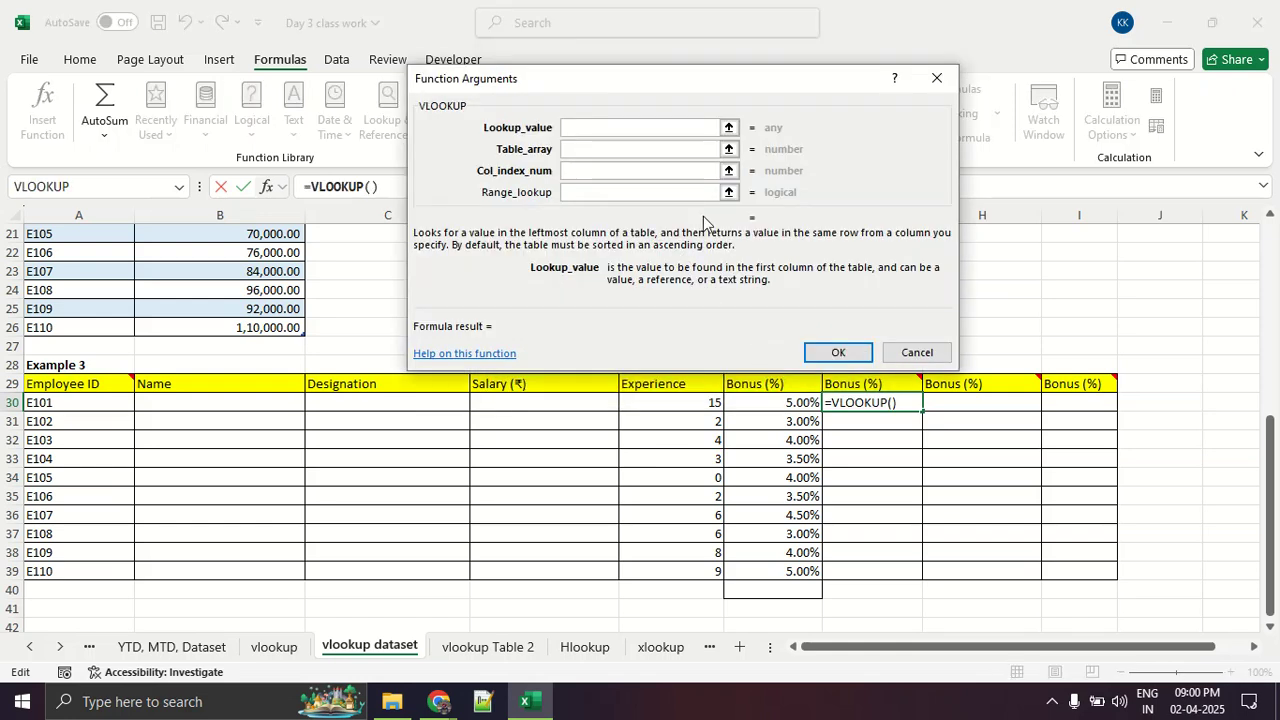
drag(737, 82, 459, 40)
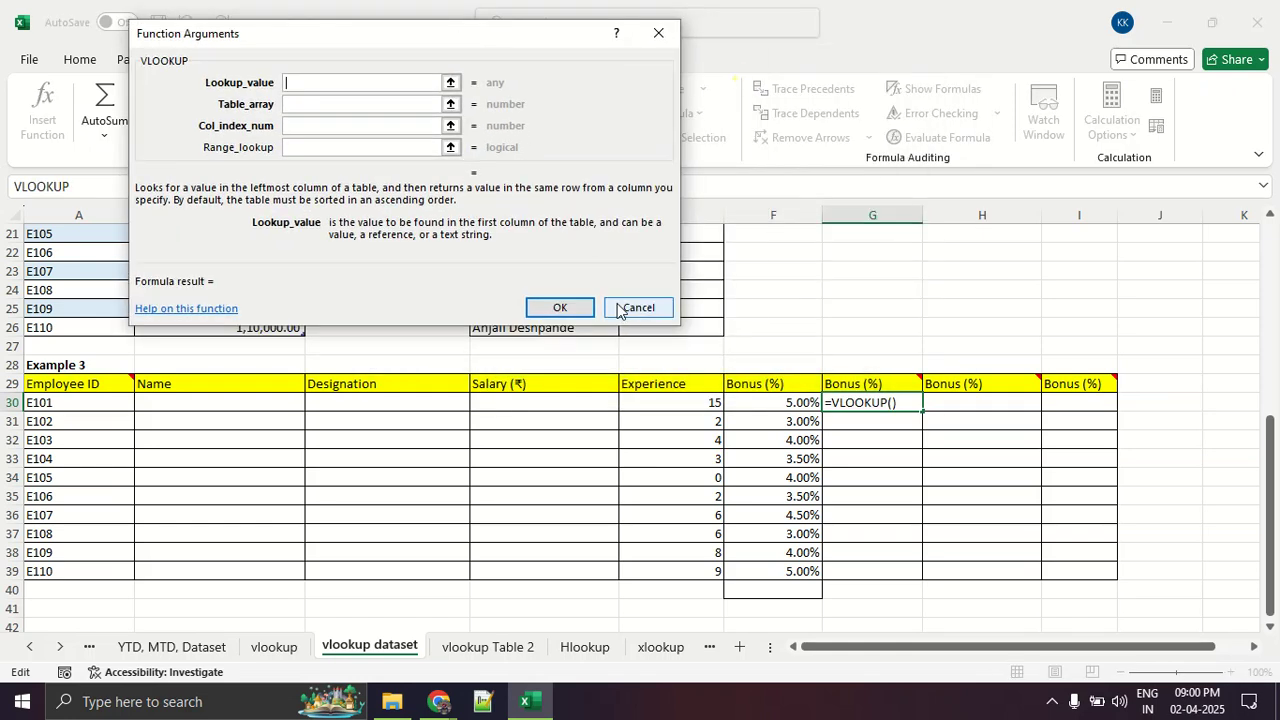
click(660, 403)
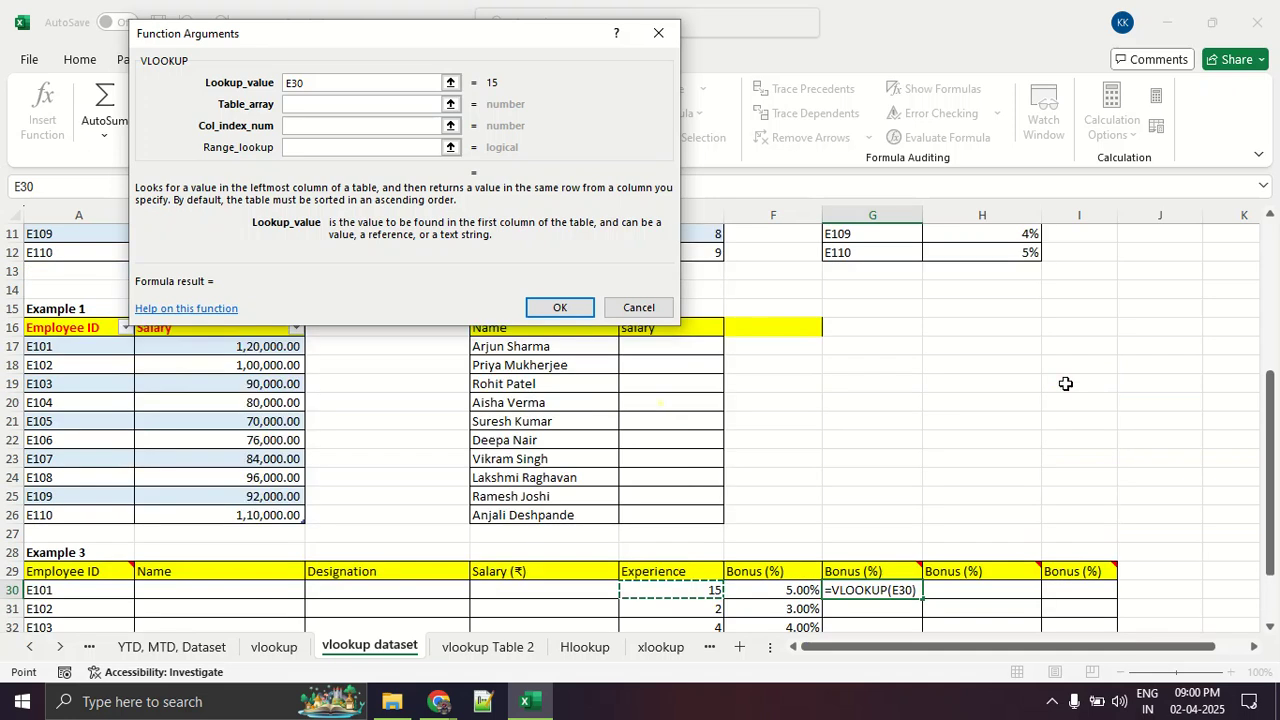
- Set the VLOOKUP table array to Table 3's data range as the absolute reference $J$3:$K$7
scroll(960, 381, up, 6)
scroll(1083, 378, down, 4)
scroll(1083, 378, down, 1)
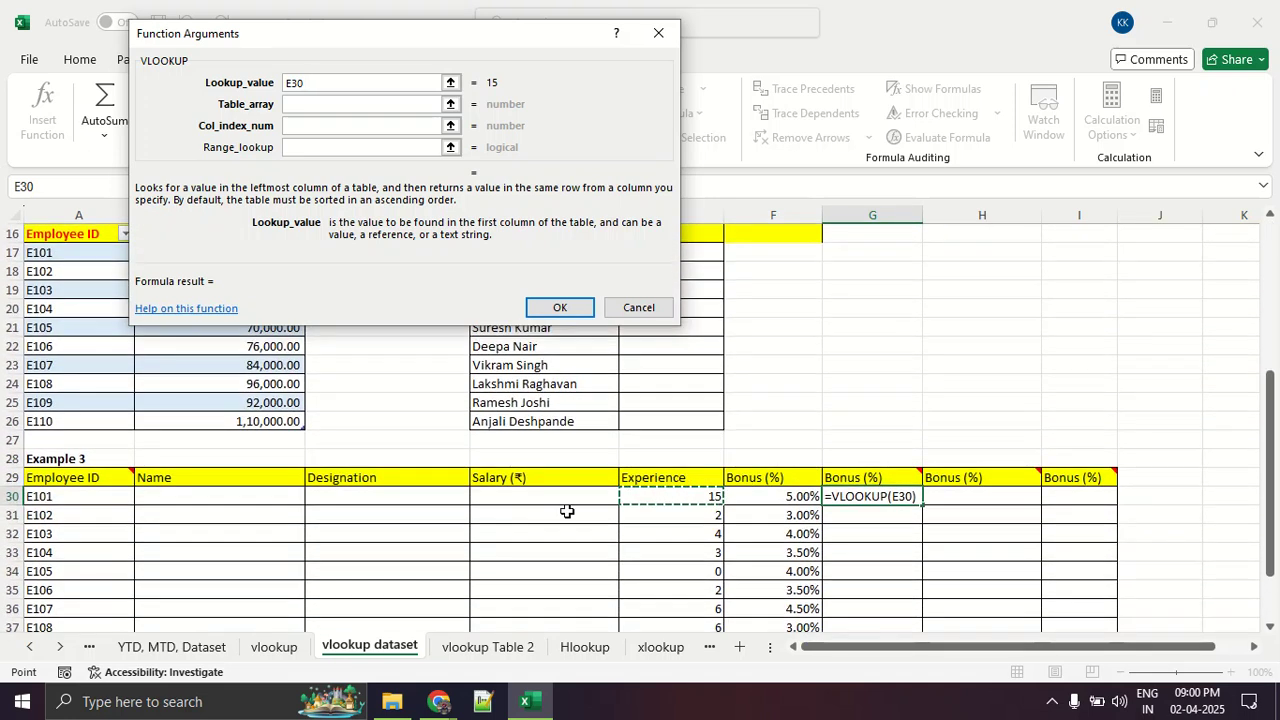
click(365, 104)
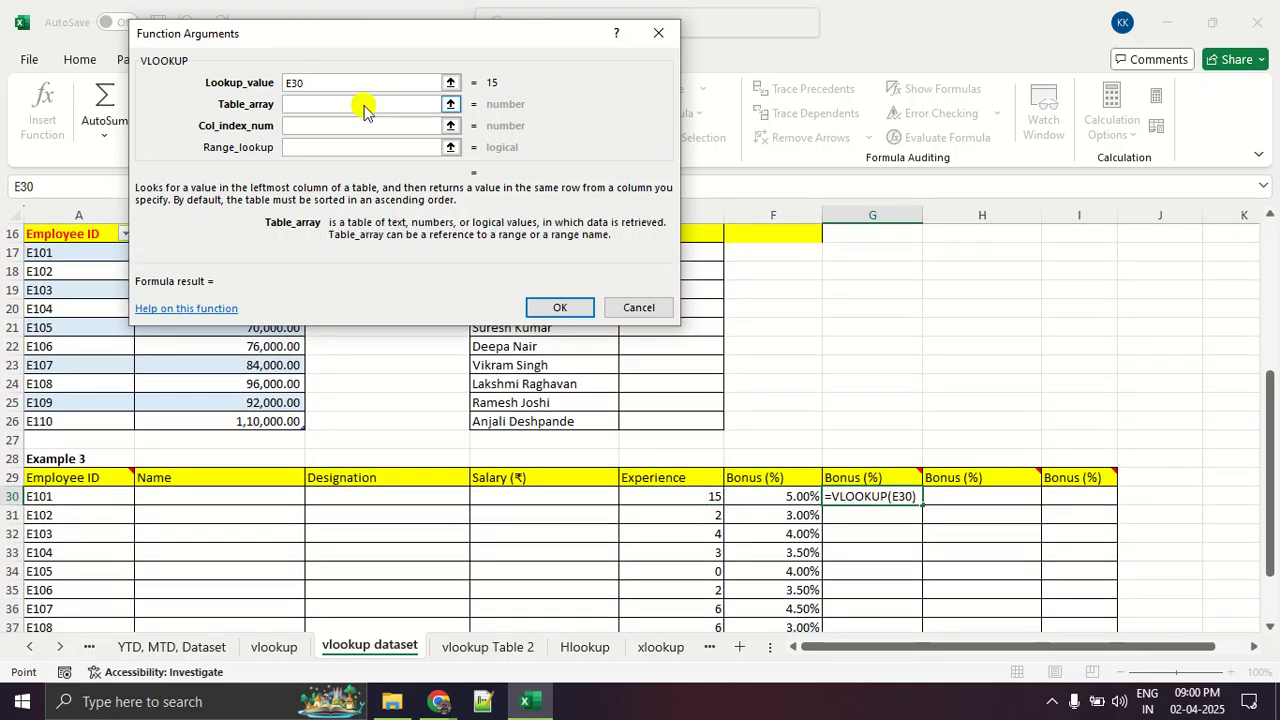
scroll(1134, 357, up, 5)
drag(1160, 272, 1222, 347)
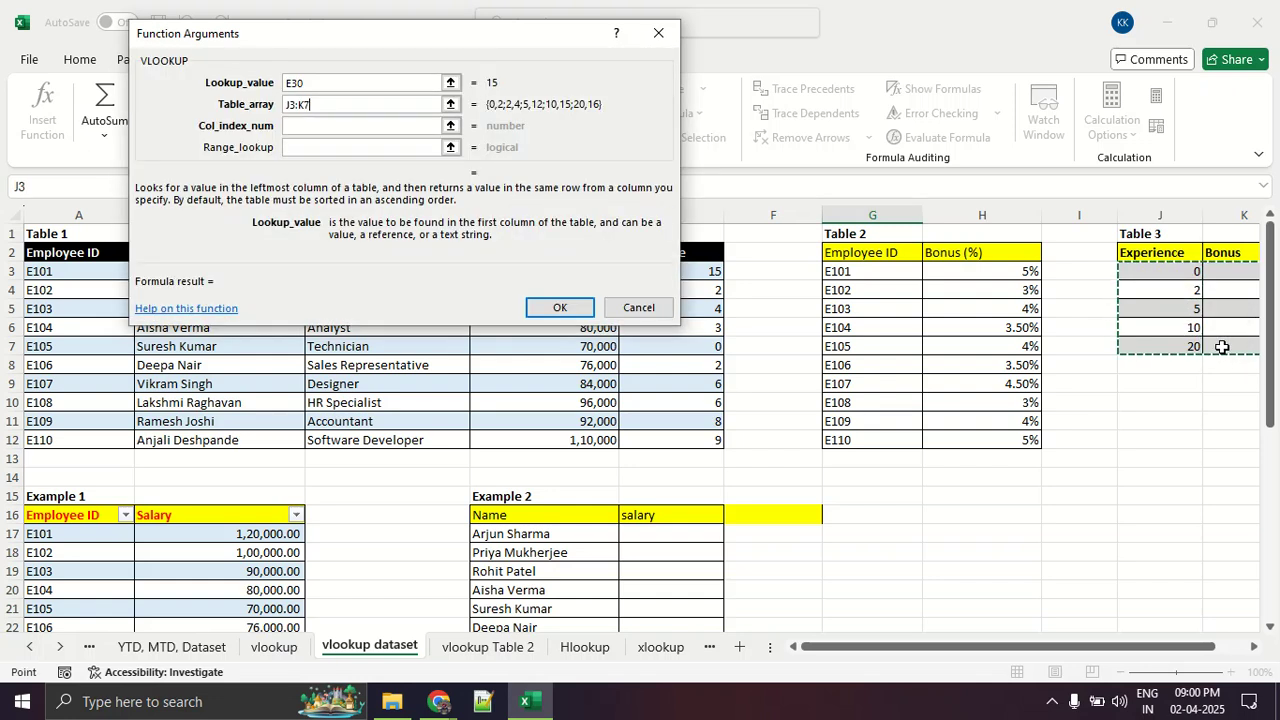
drag(312, 105, 285, 107)
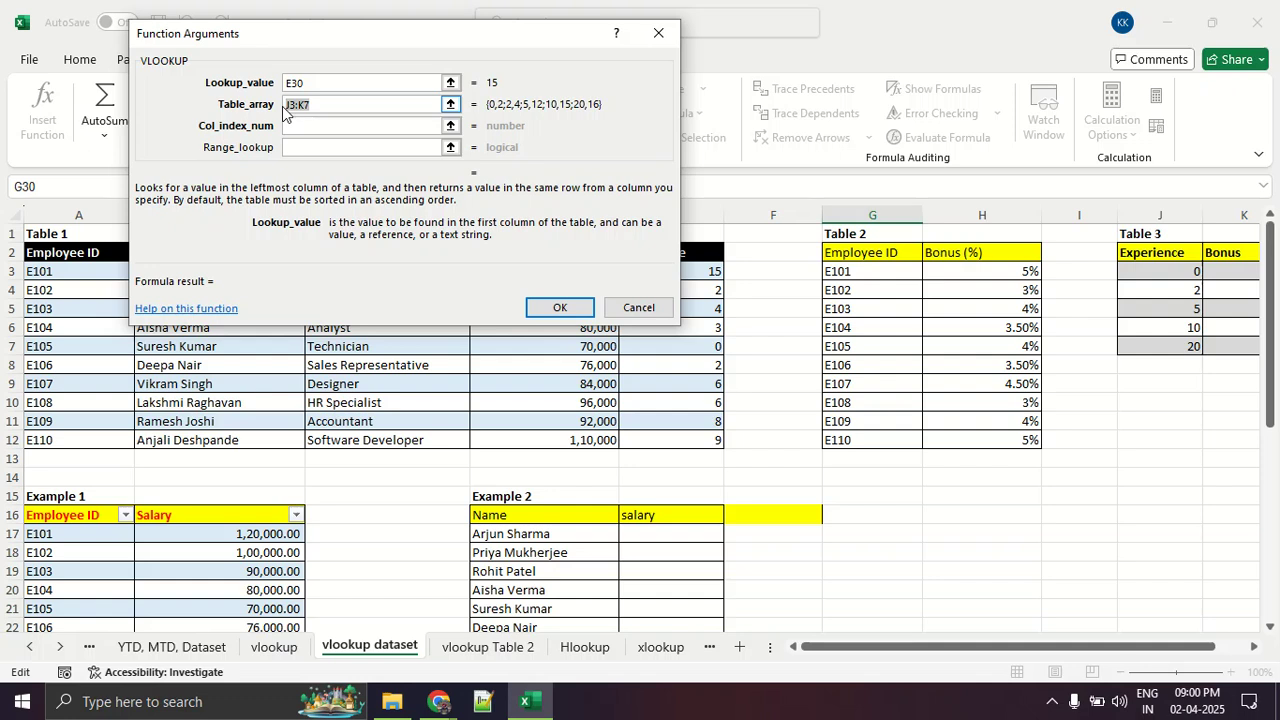
key(F4)
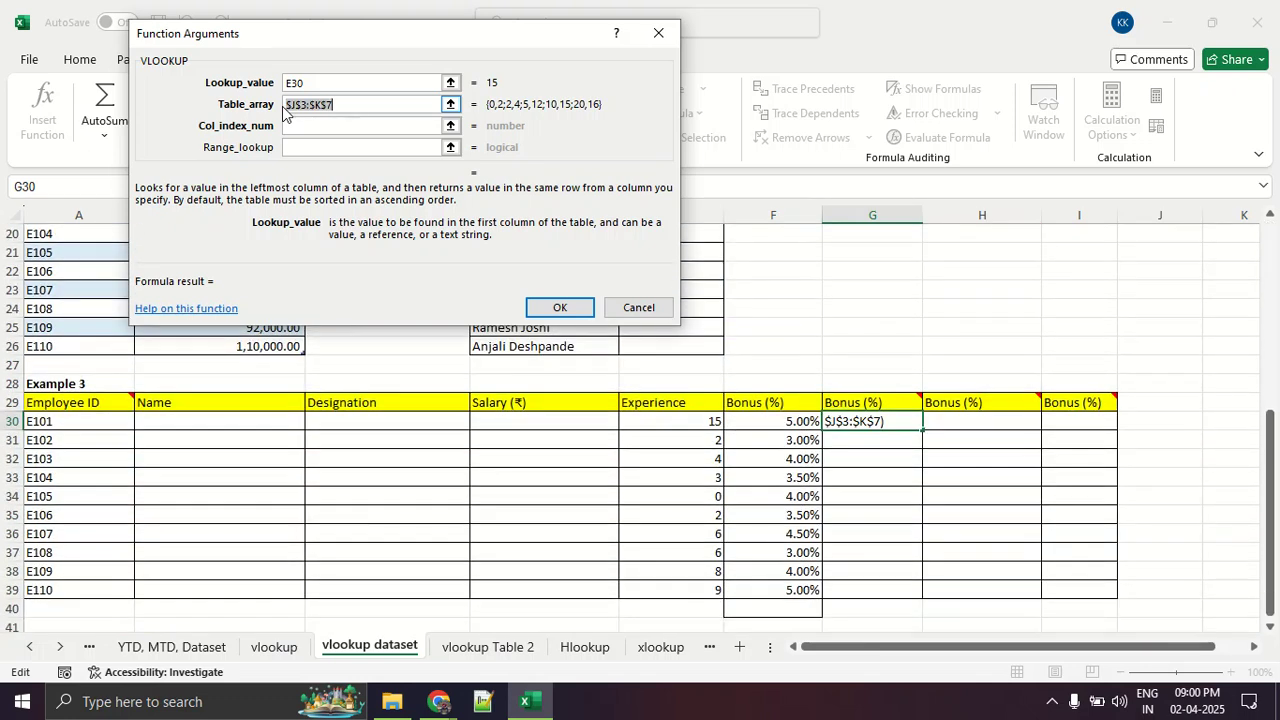
- Set the column index number to 2, leave the range lookup empty, and complete the VLOOKUP in G30
click(288, 125)
text(2)
scroll(1066, 217, up, 7)
key(ctrl+2)
mouse_move(1145, 298)
mouse_down()
mouse_move(1164, 340)
mouse_move(1257, 355)
mouse_up()
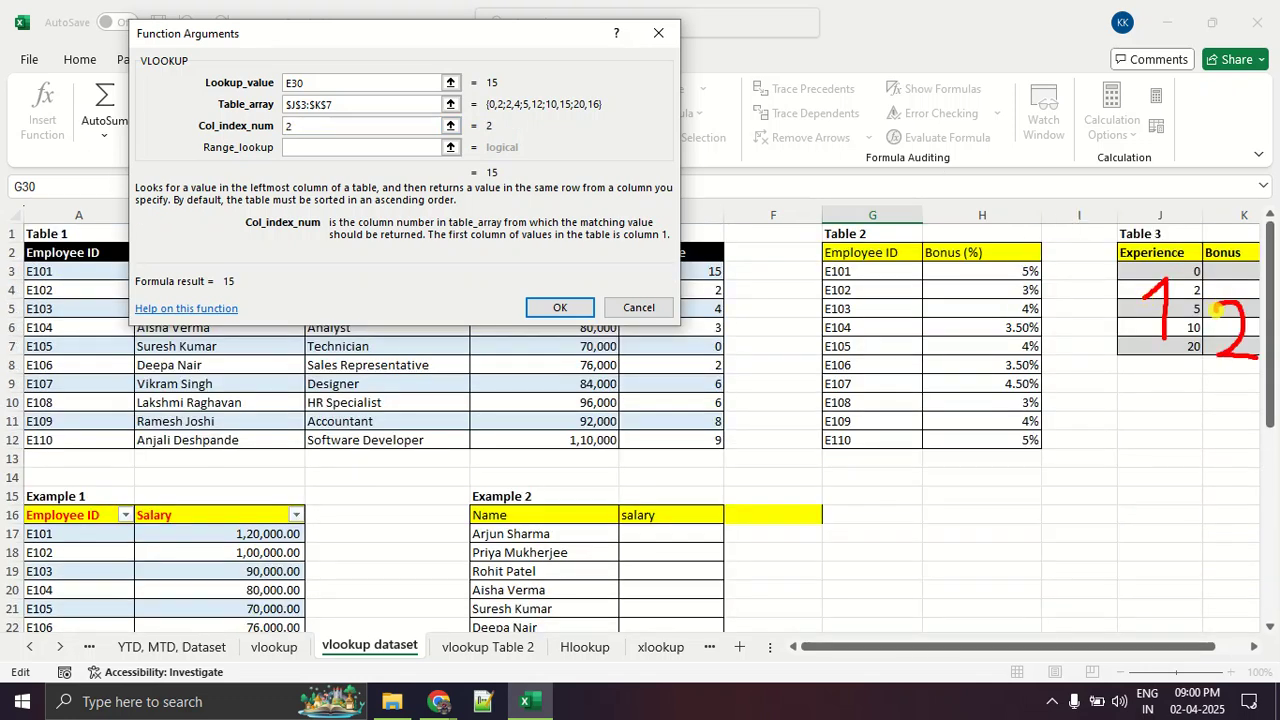
key(Escape)
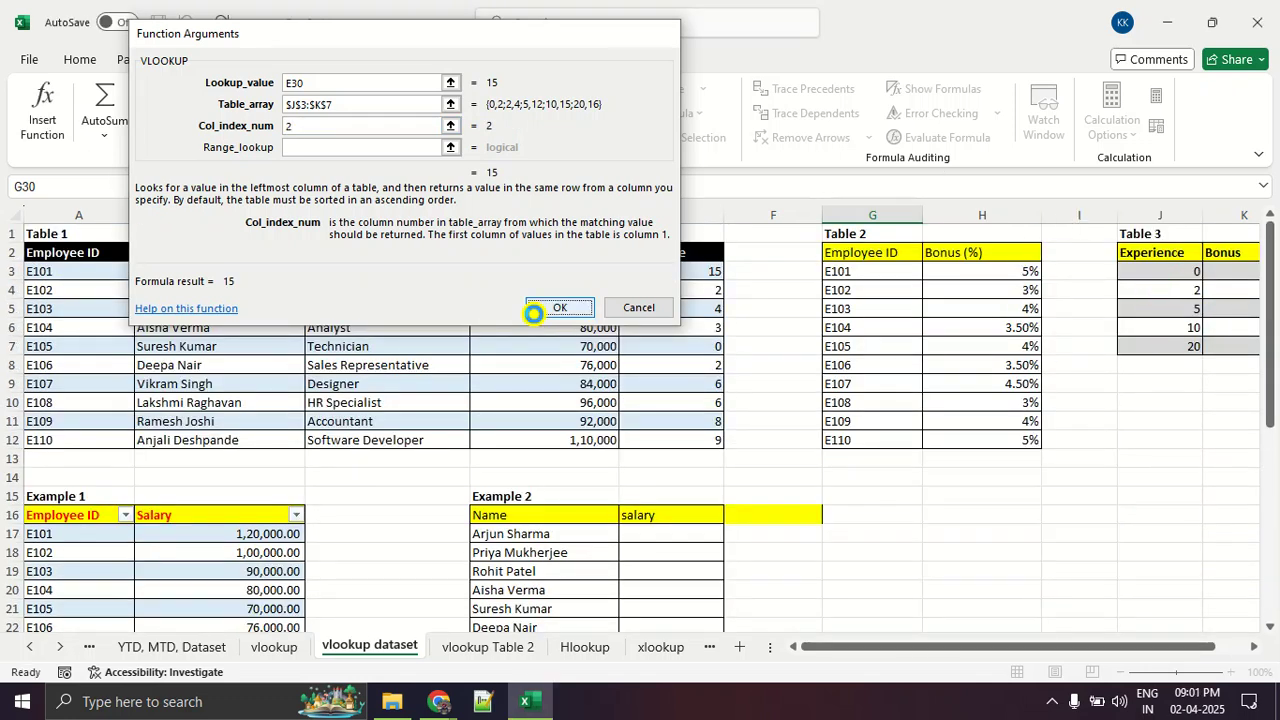
click(535, 311)
- Fill the G30 bonus formula down to G39 for all employees in Example 3
scroll(535, 313, down, 5)
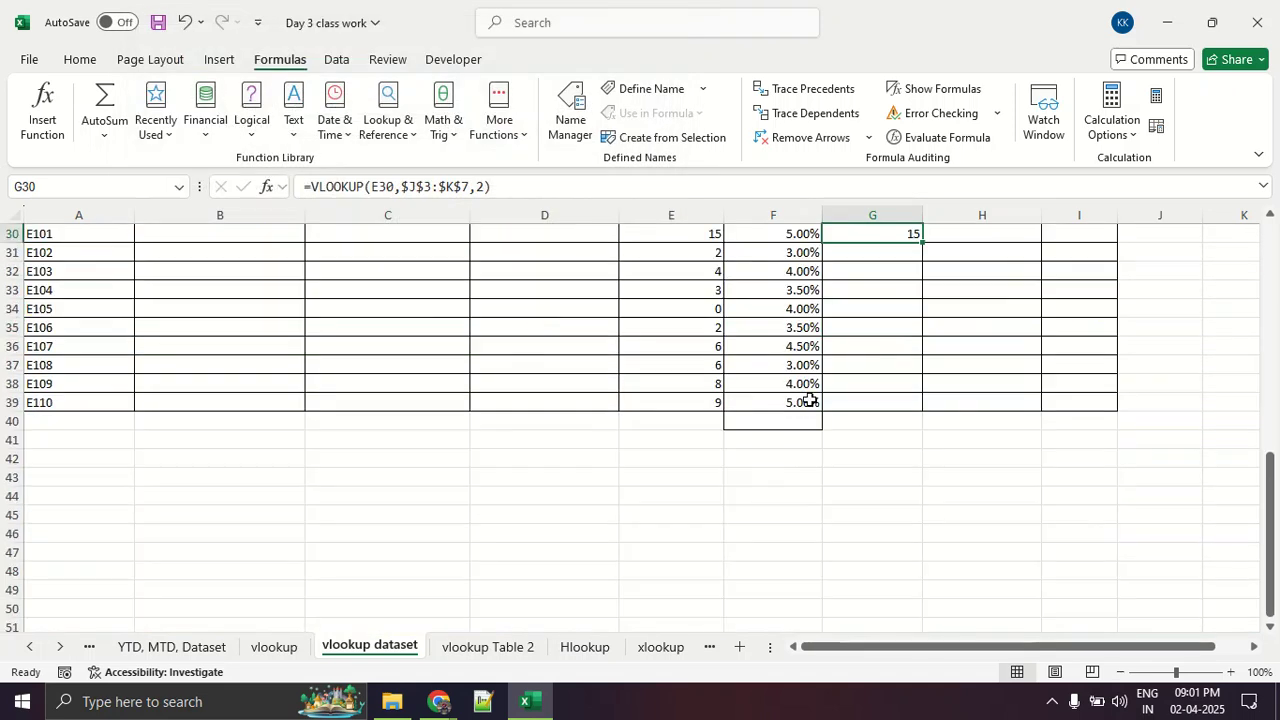
double_click(928, 243)
click(1006, 537)
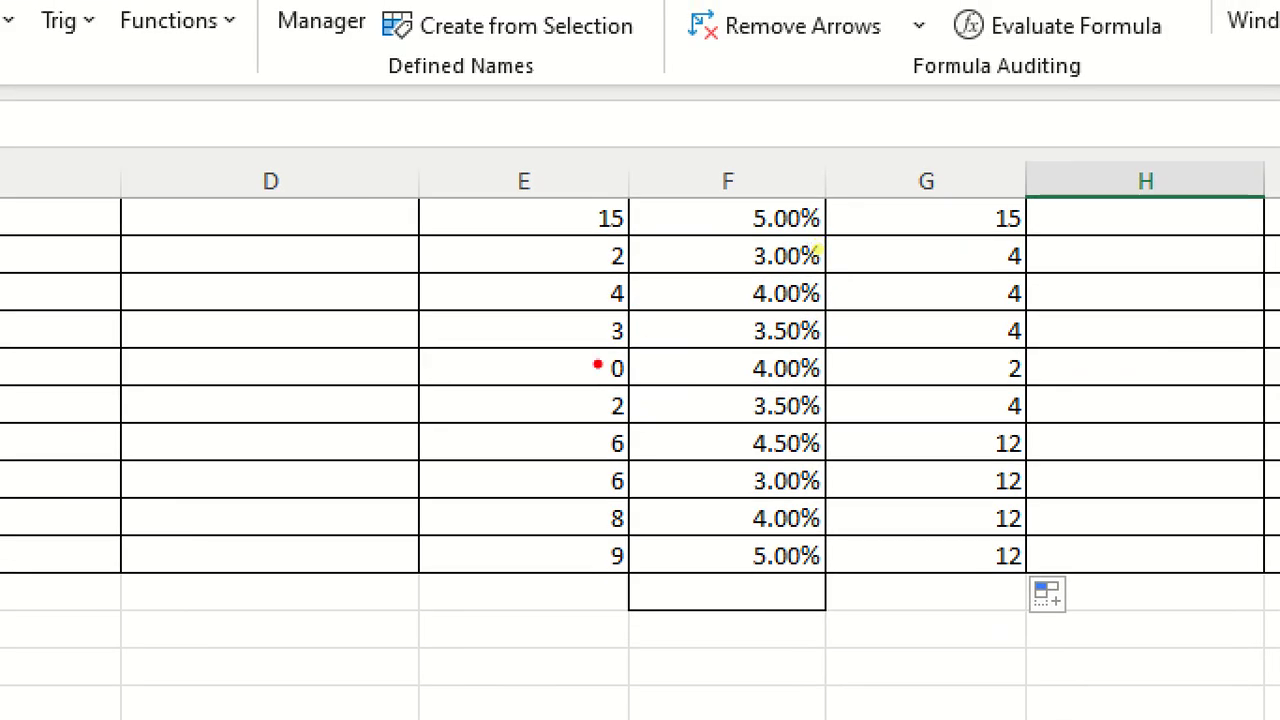
- Review the filled bonuses in column G against the Experience values of Example 3, including E36, E37 and E39
mouse_move(652, 420)
mouse_down()
mouse_move(594, 471)
mouse_move(668, 586)
mouse_move(642, 416)
mouse_move(894, 432)
mouse_up()
mouse_move(1100, 406)
mouse_down()
mouse_move(952, 552)
mouse_move(1030, 412)
mouse_up()
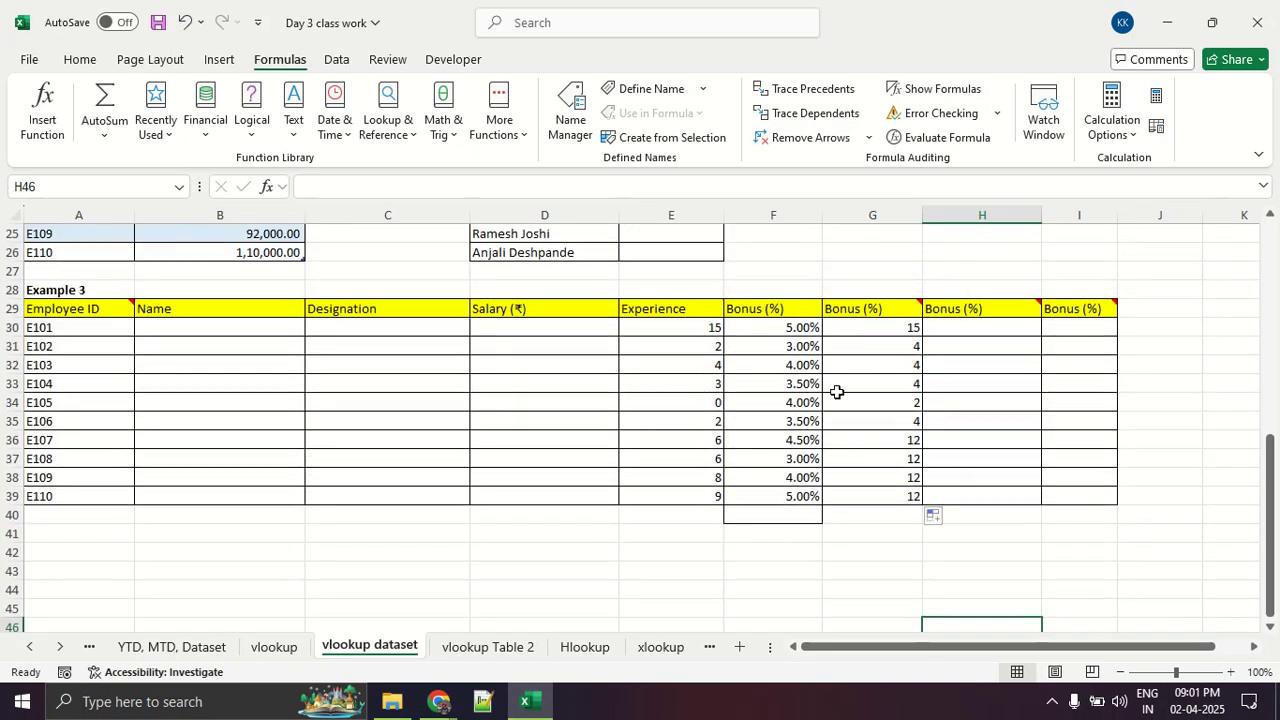
click(706, 440)
click(700, 462)
click(700, 493)
- Examine how Table 3's experience slabs map to bonuses, comparing them with the Experience and Bonus values in row 33
scroll(1089, 434, up, 5)
scroll(1089, 434, up, 3)
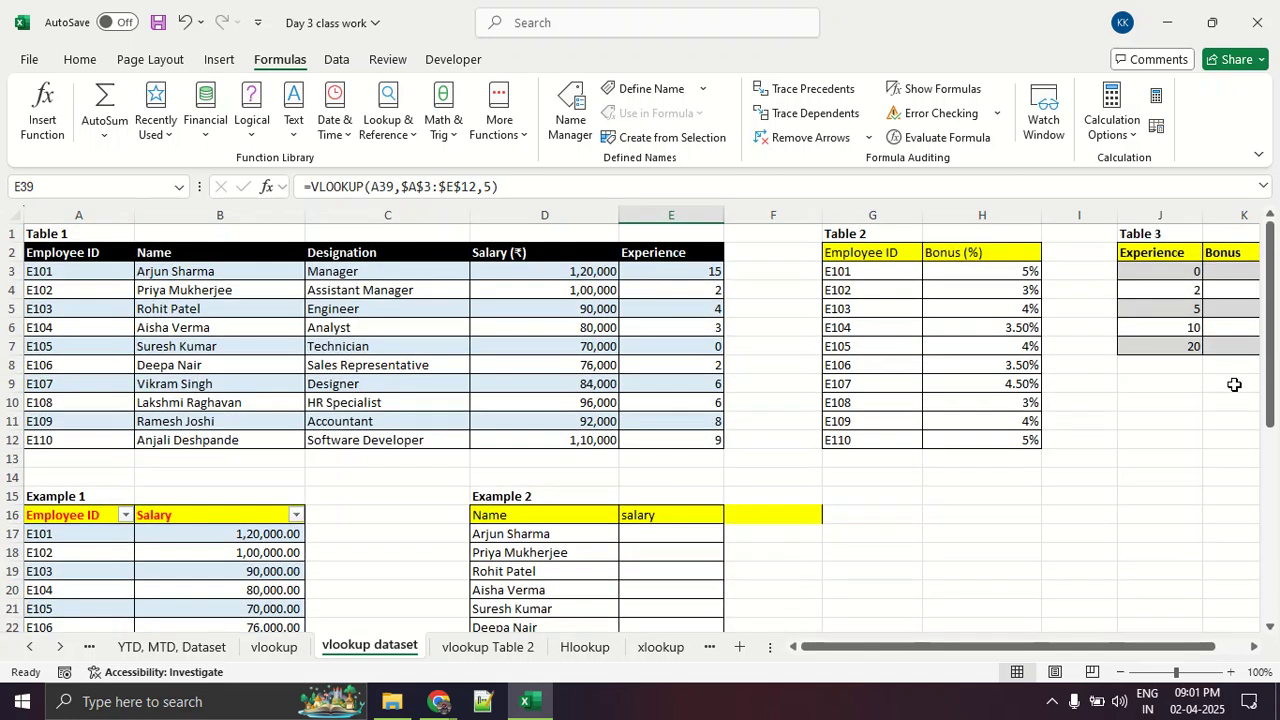
drag(1155, 655, 1171, 649)
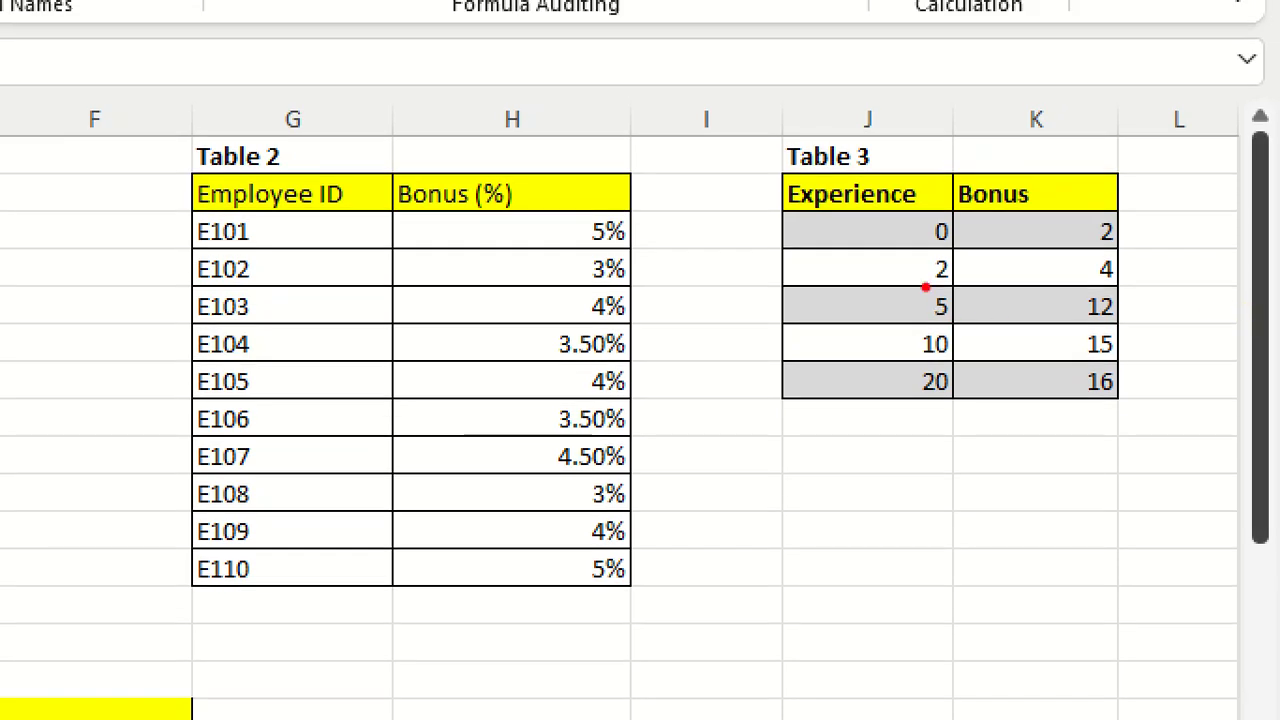
mouse_move(926, 287)
mouse_down()
mouse_move(903, 309)
mouse_move(929, 390)
mouse_move(982, 318)
mouse_move(906, 290)
mouse_up()
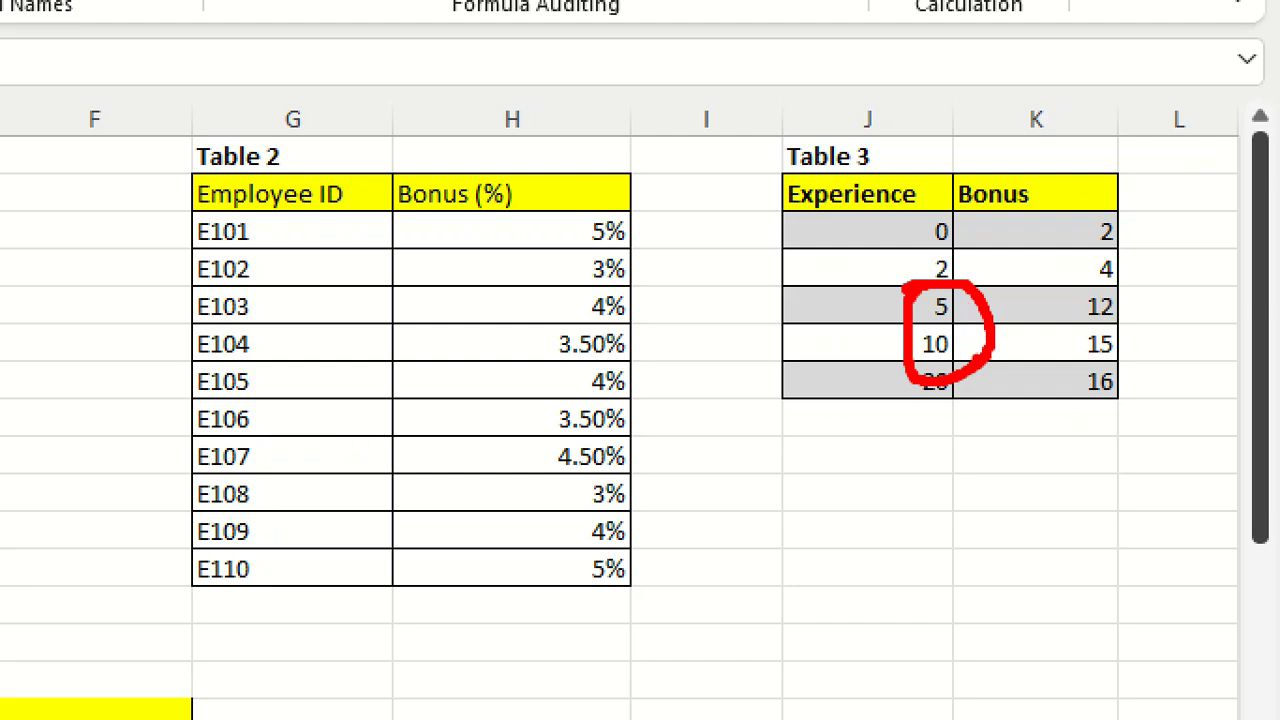
mouse_move(990, 349)
mouse_down()
mouse_move(1134, 344)
mouse_move(1094, 324)
mouse_move(1140, 286)
mouse_move(1082, 312)
mouse_move(1160, 296)
mouse_up()
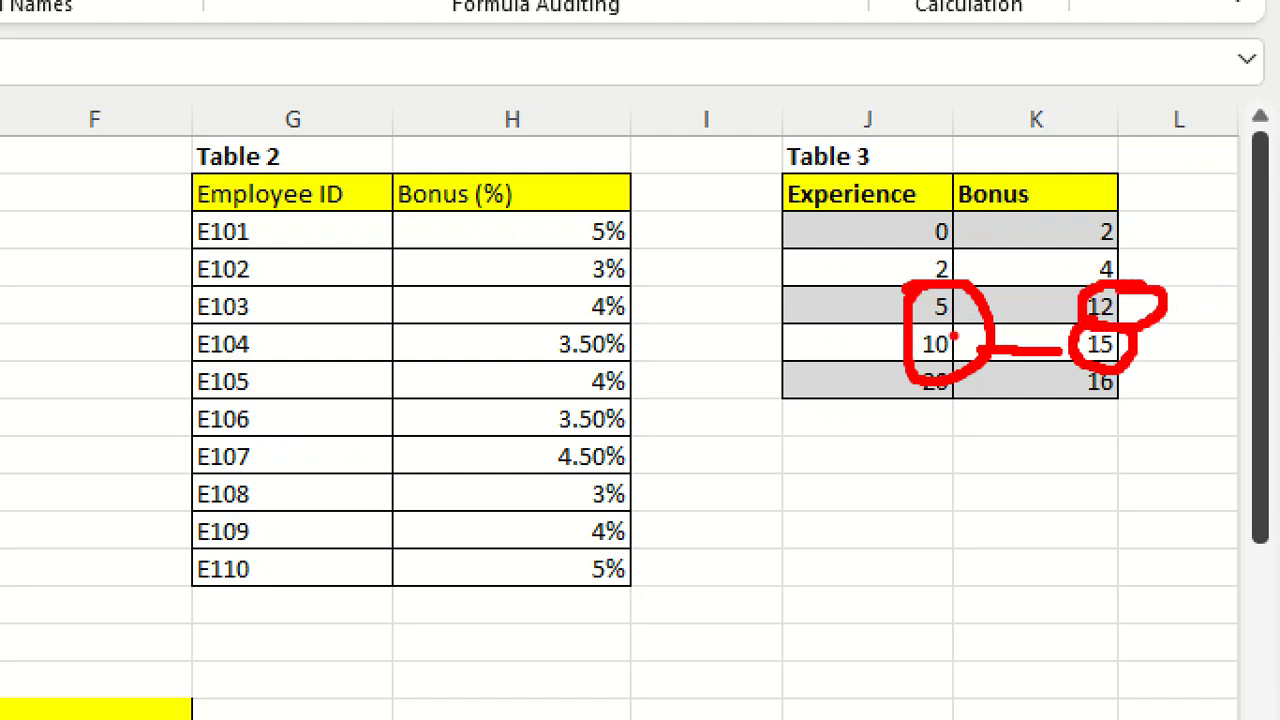
drag(990, 310, 1044, 310)
mouse_move(970, 243)
mouse_down()
mouse_move(928, 242)
mouse_move(908, 282)
mouse_move(1084, 282)
mouse_up()
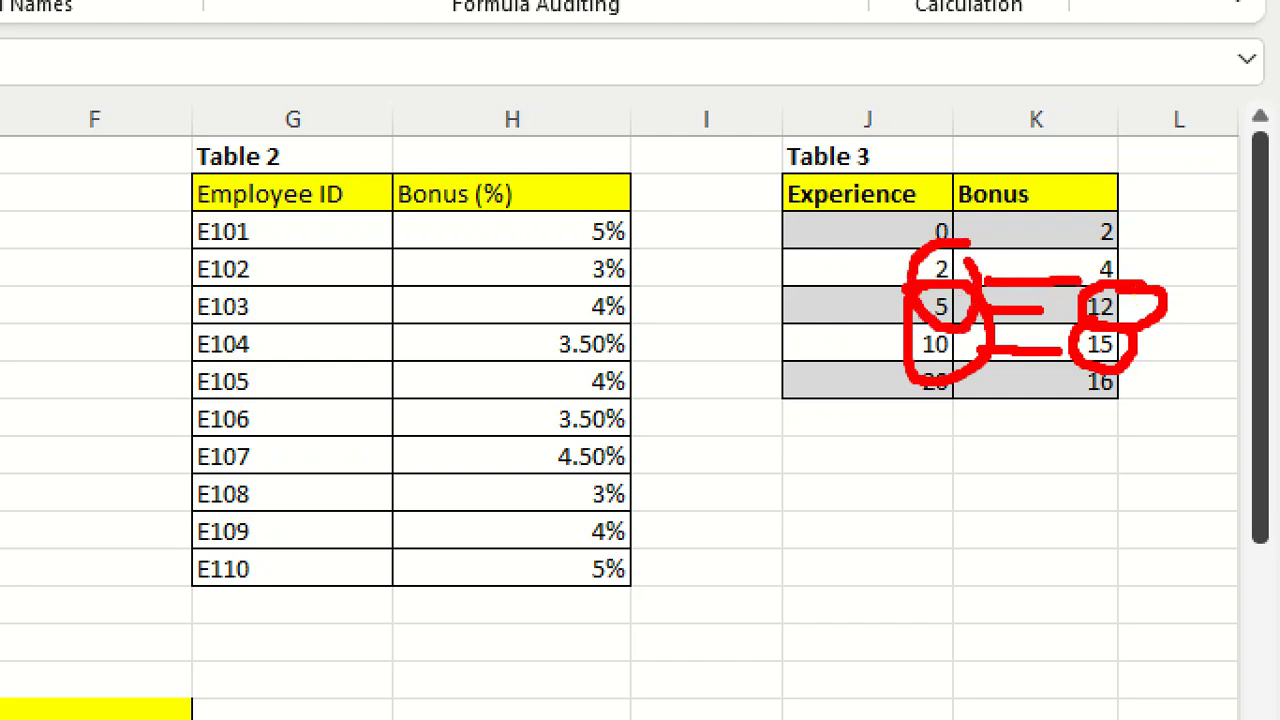
key(Escape)
scroll(903, 399, down, 7)
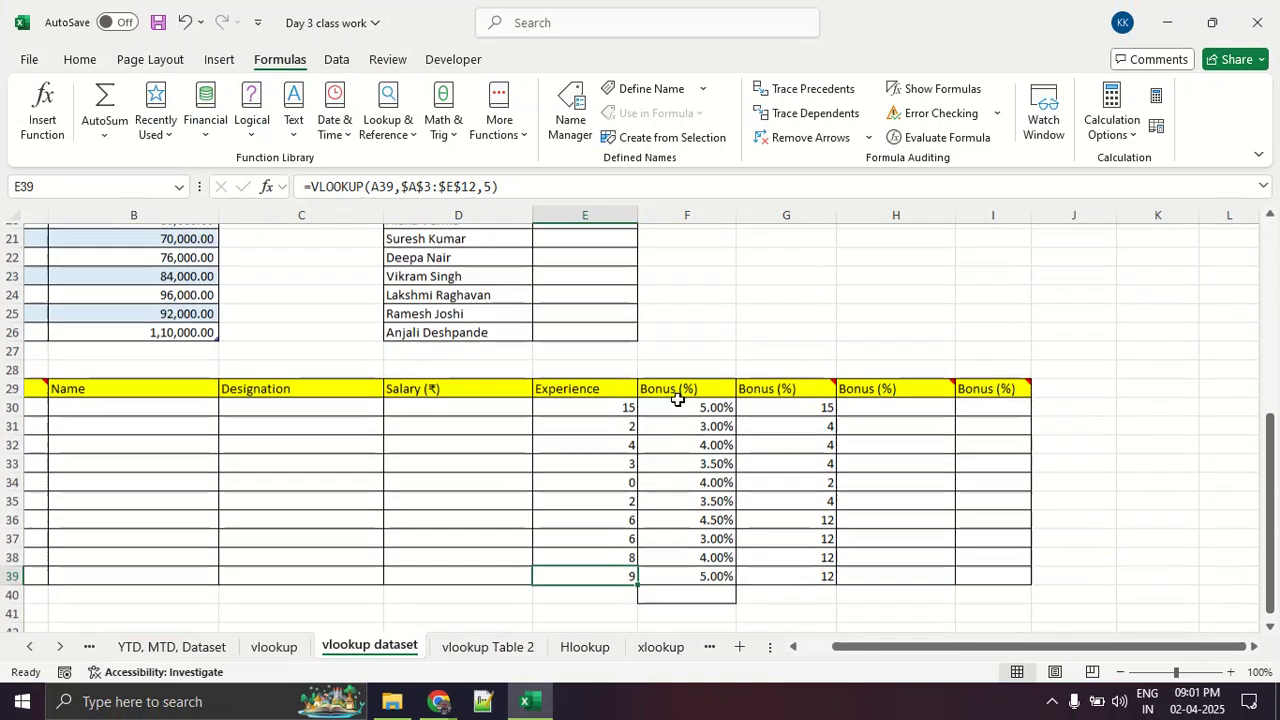
drag(617, 451, 815, 454)
scroll(996, 446, up, 7)
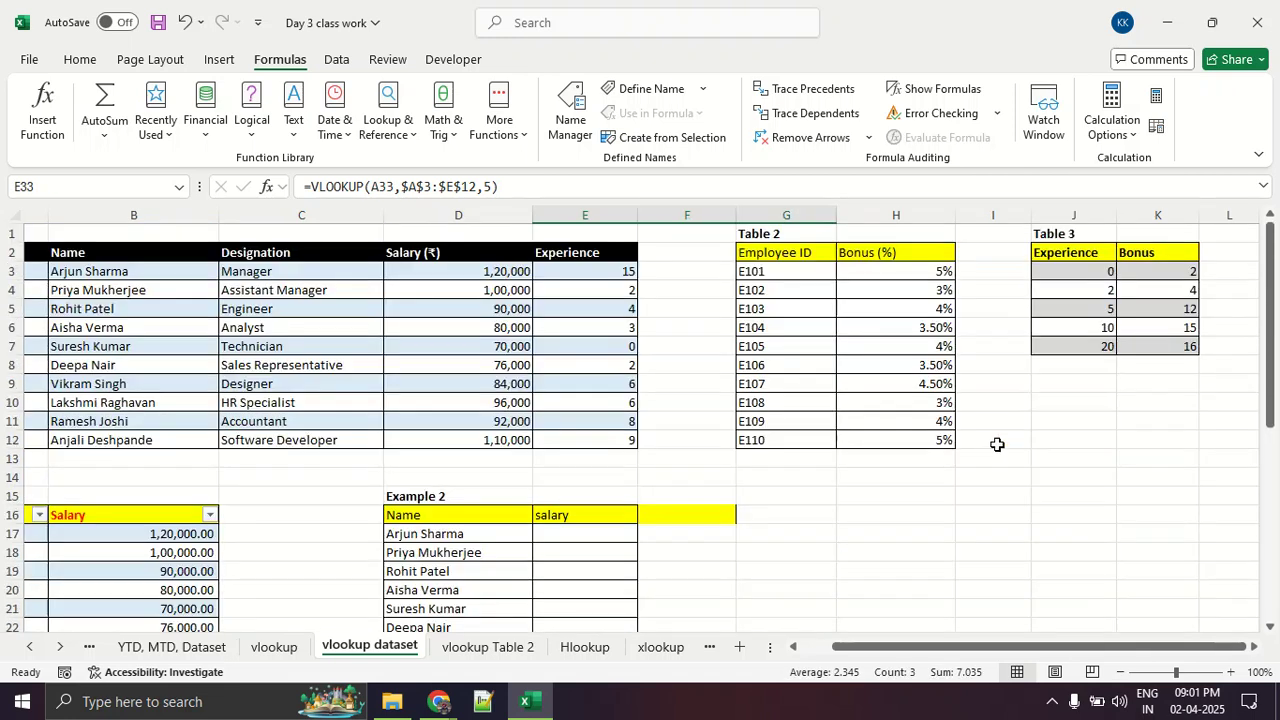
- Compare the filled bonuses in G30:G39 of Example 3 with the experience slabs of Table 3
click(1166, 291)
scroll(1049, 391, down, 5)
scroll(1049, 391, down, 2)
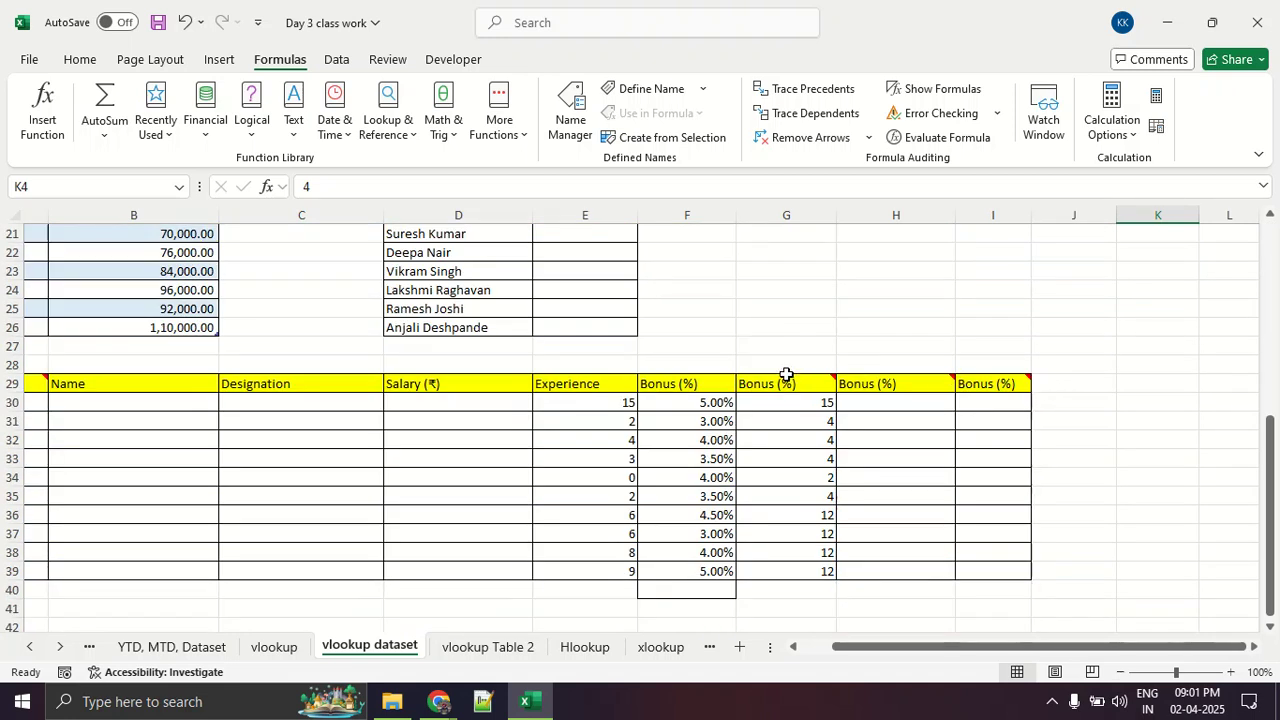
drag(801, 405, 817, 573)
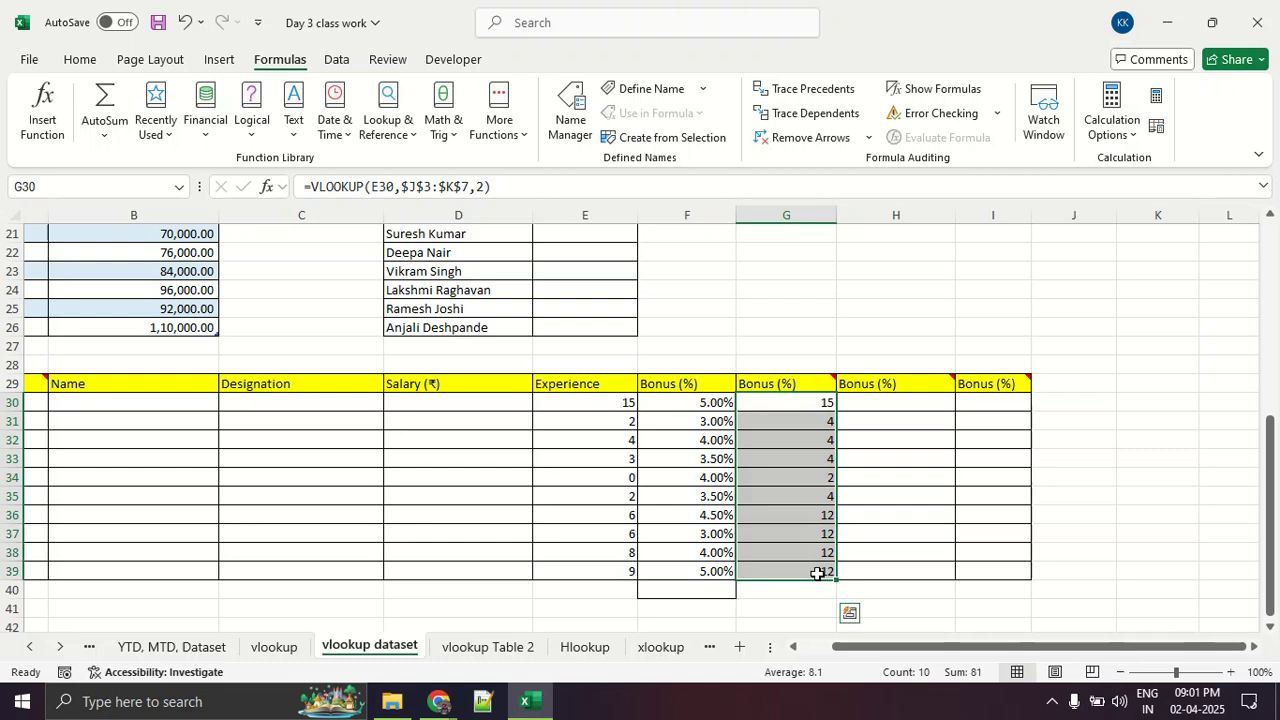
scroll(817, 573, up, 6)
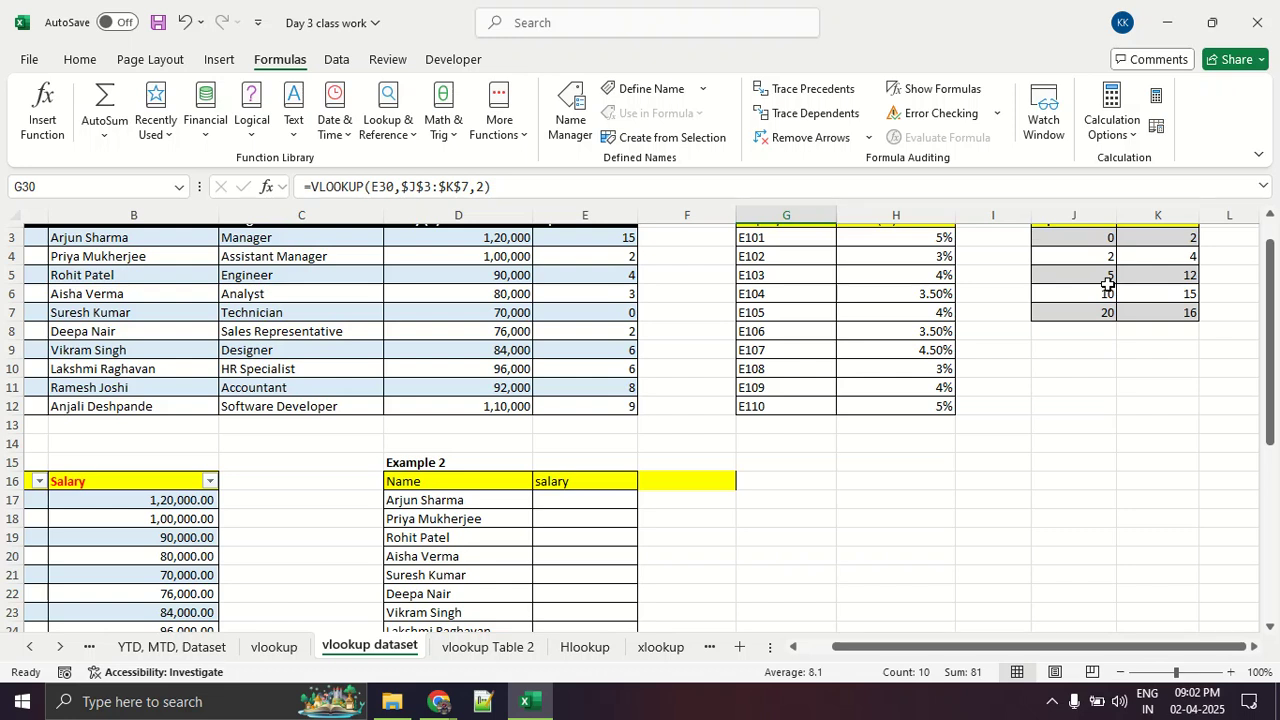
scroll(1108, 284, up, 1)
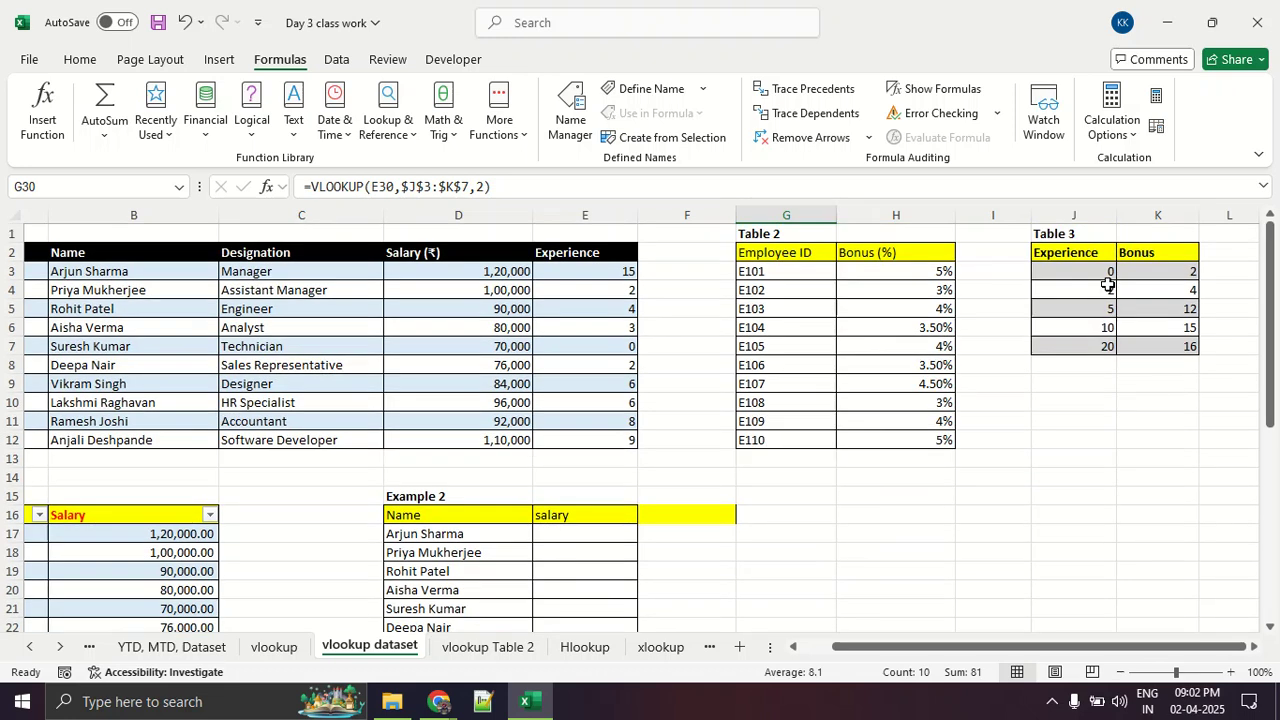
scroll(1108, 284, left, 1)
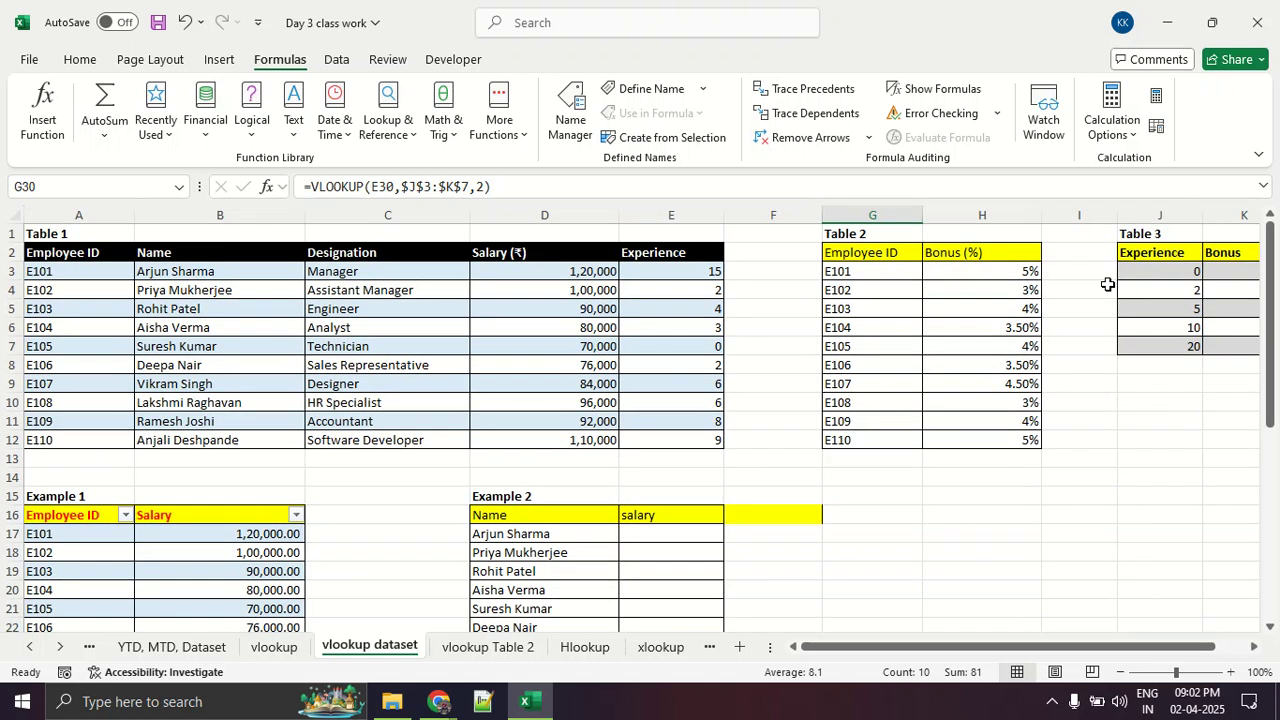
scroll(1108, 284, right, 1)
scroll(1108, 284, left, 1)
- Remove the yellow shading from F16 beside Example 2's header by filling the blank cell F15 down over it
key(alt+Tab)
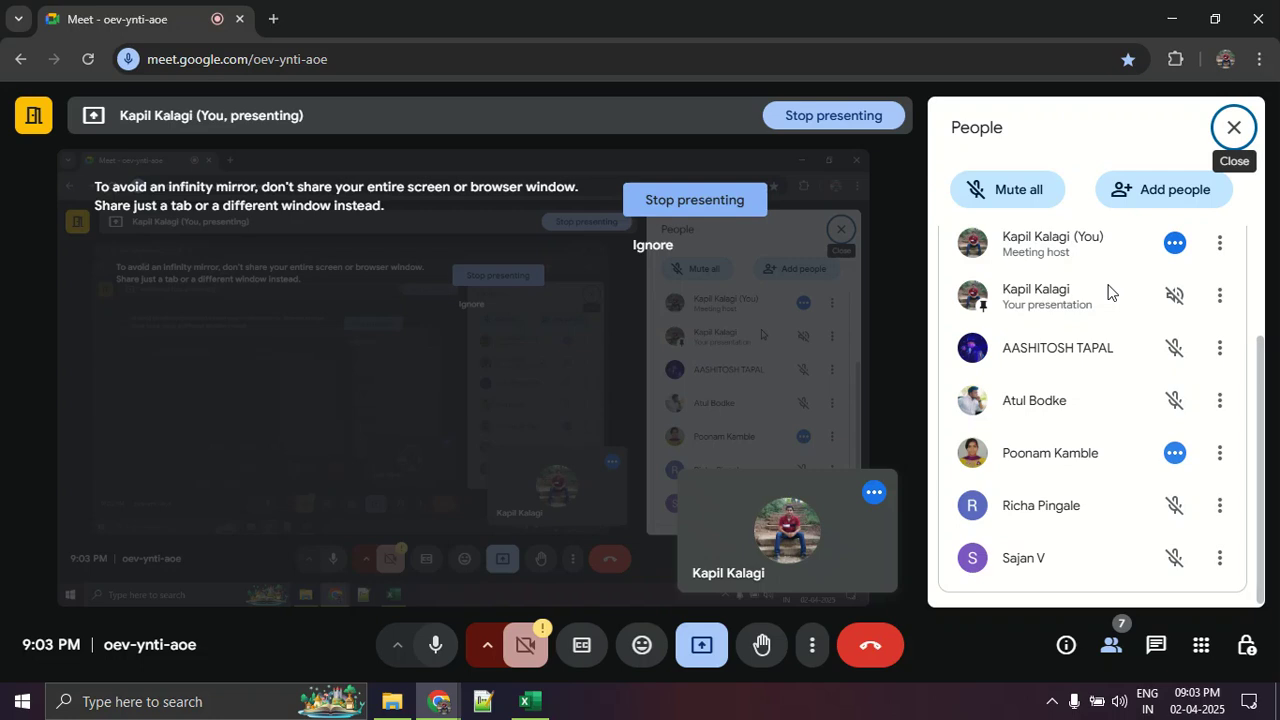
key(alt+Tab)
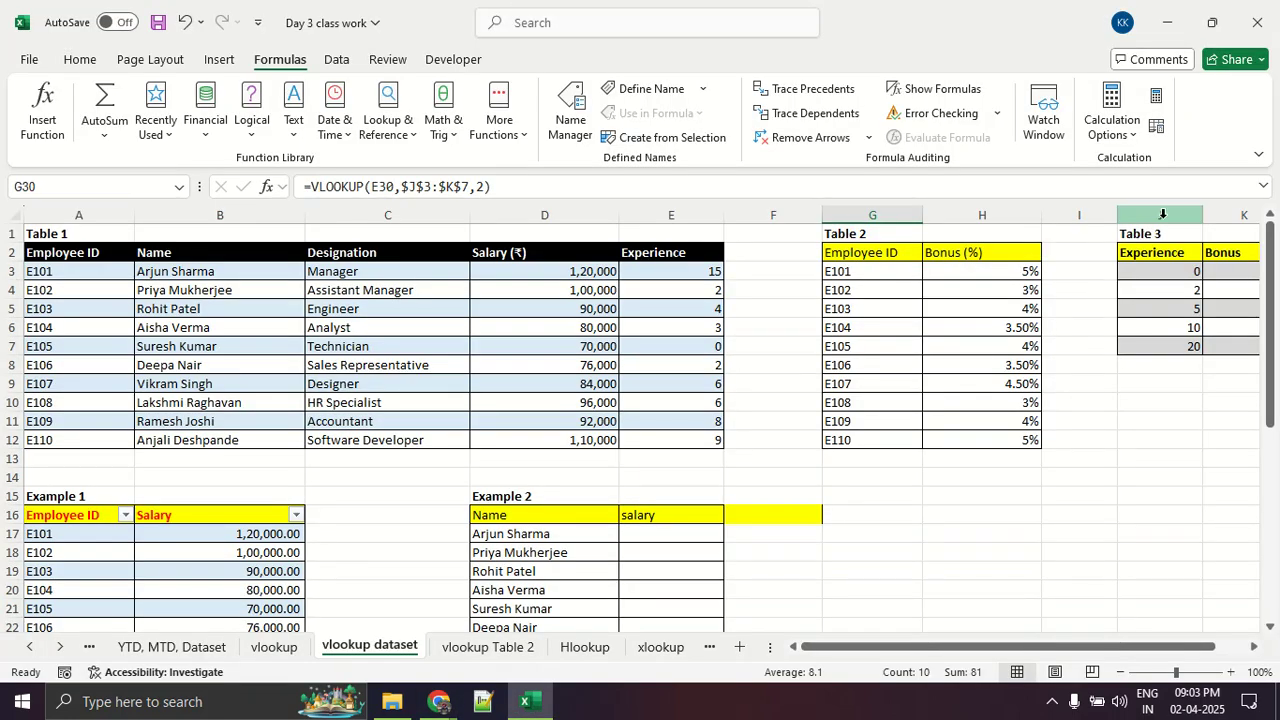
scroll(1200, 300, down, 2)
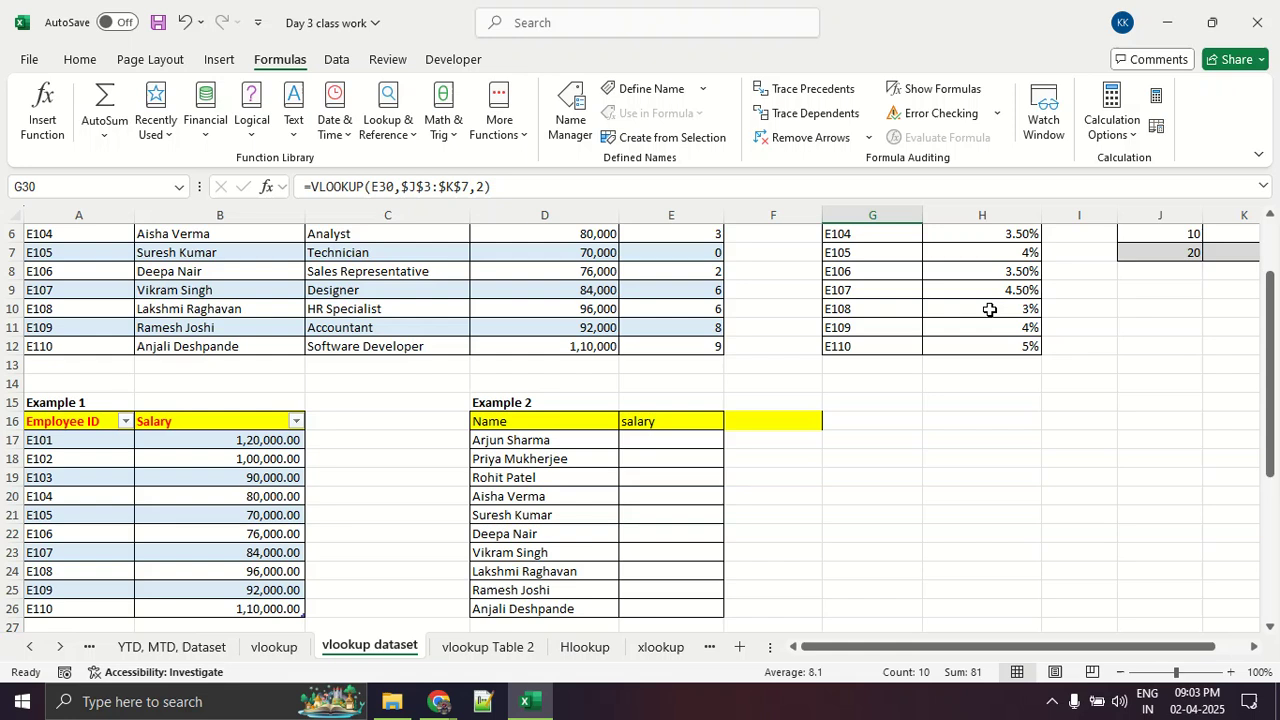
click(800, 397)
drag(825, 413, 826, 432)
click(905, 437)
- Look over the examples on the vlookup dataset sheet, including the empty Bonus (%) column H of Example 3
scroll(905, 440, down, 7)
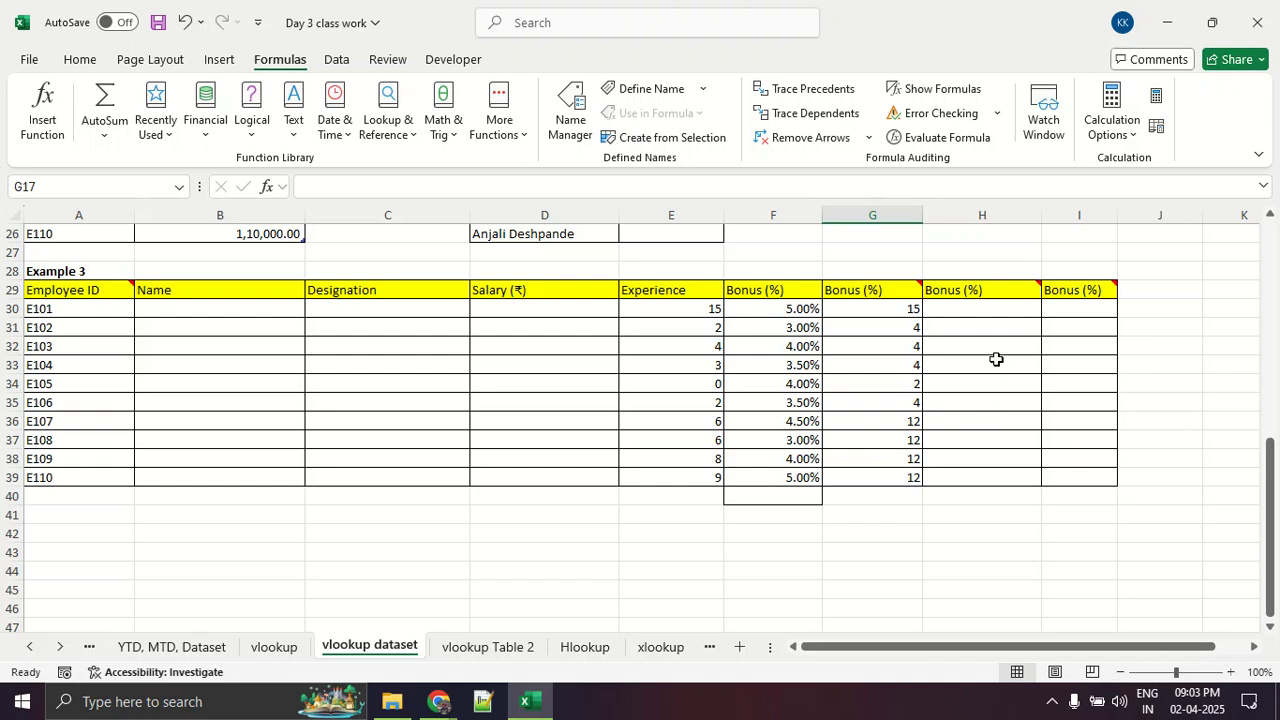
click(980, 312)
scroll(723, 420, up, 5)
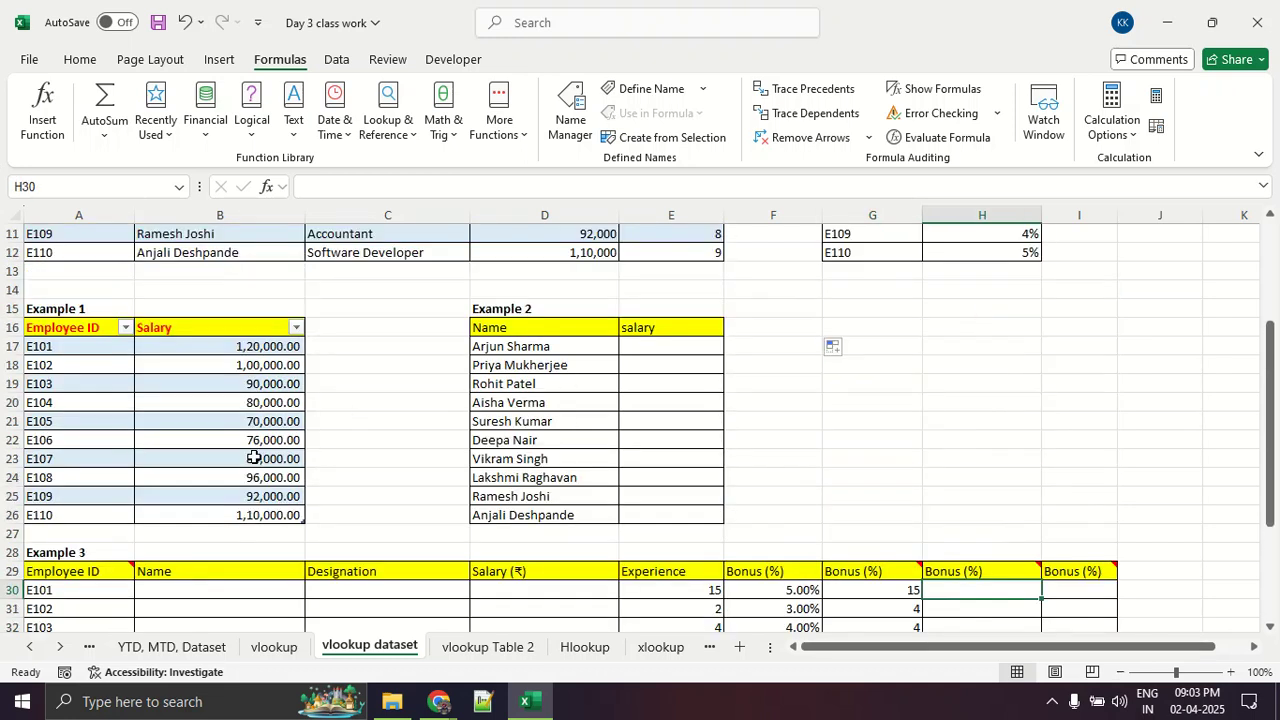
scroll(343, 480, up, 2)
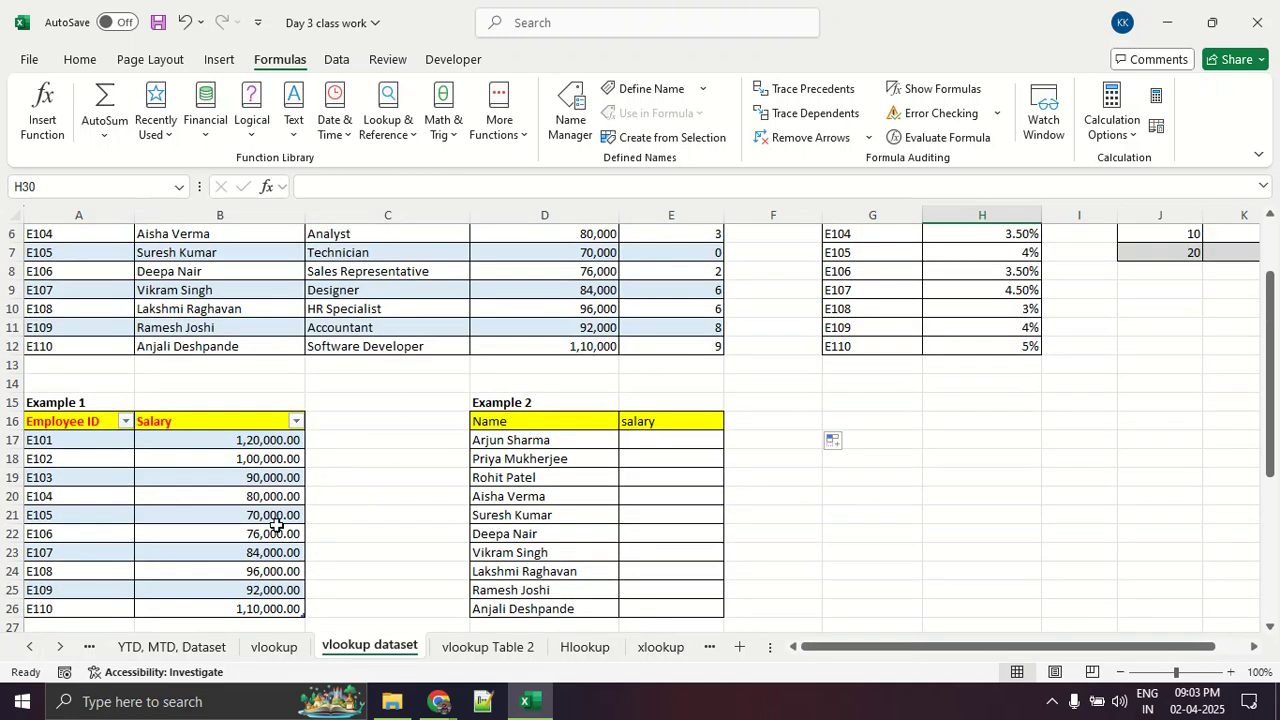
scroll(325, 502, up, 2)
scroll(325, 502, down, 5)
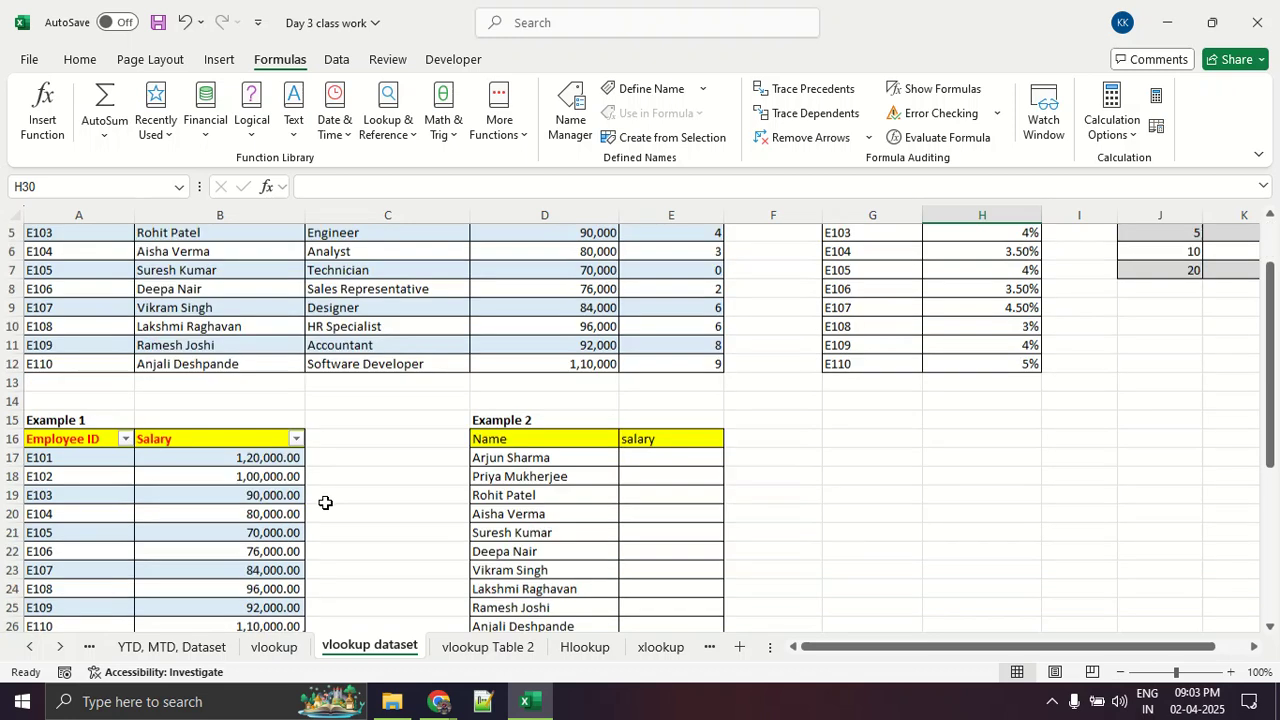
mouse_move(405, 620)
mouse_down()
mouse_move(332, 636)
mouse_move(432, 652)
mouse_move(398, 627)
mouse_up()
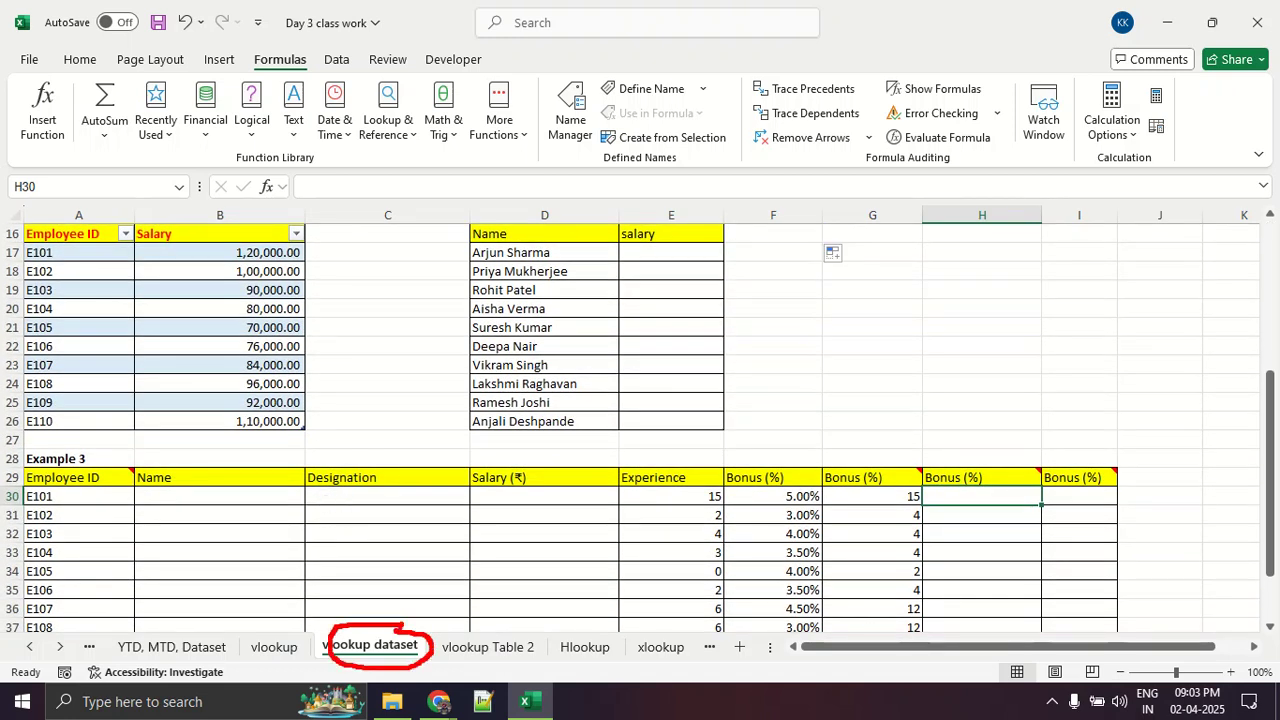
mouse_move(365, 214)
mouse_down()
mouse_move(500, 262)
mouse_move(352, 237)
mouse_up()
mouse_move(415, 322)
mouse_down()
mouse_move(411, 443)
mouse_move(430, 430)
mouse_up()
mouse_move(268, 466)
mouse_down()
mouse_move(310, 467)
mouse_move(500, 600)
mouse_move(304, 598)
mouse_move(294, 466)
mouse_move(456, 497)
mouse_up()
drag(306, 512, 426, 530)
drag(292, 560, 440, 574)
click(426, 569)
key(Escape)
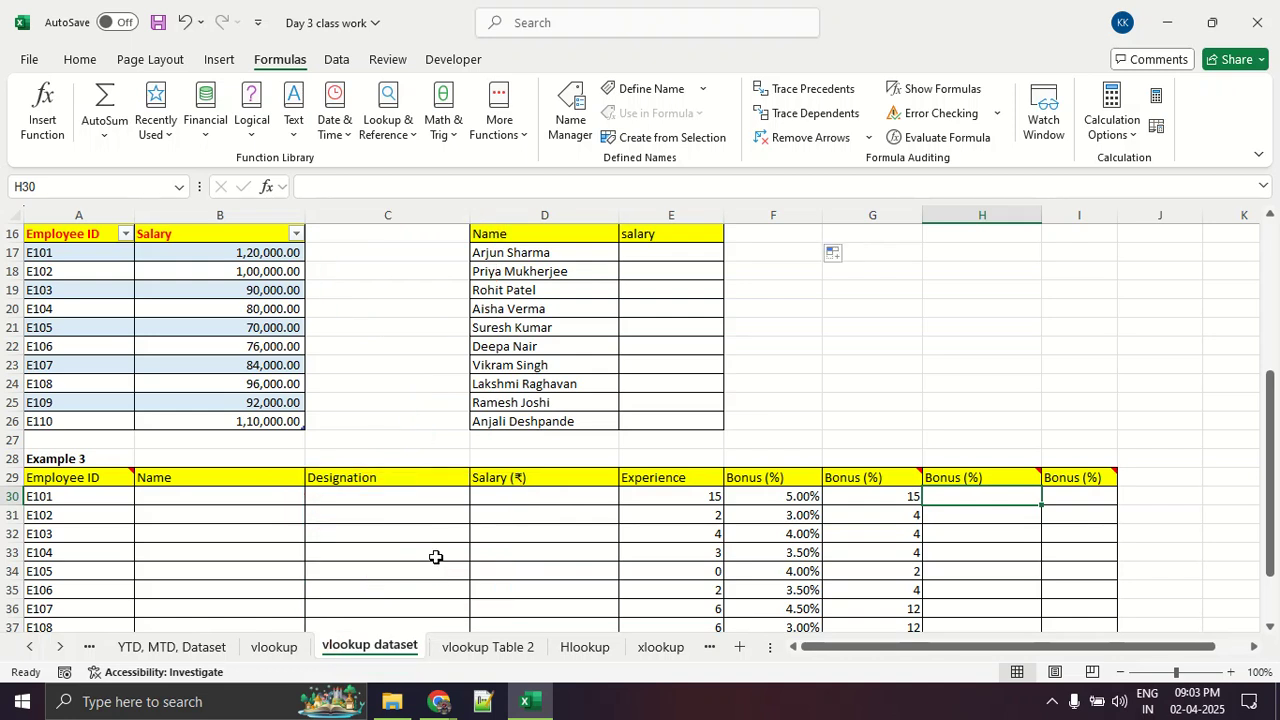
- Open the vlookup Table 2 sheet and examine its Employee ID and Bonus (%) table
scroll(420, 547, down, 3)
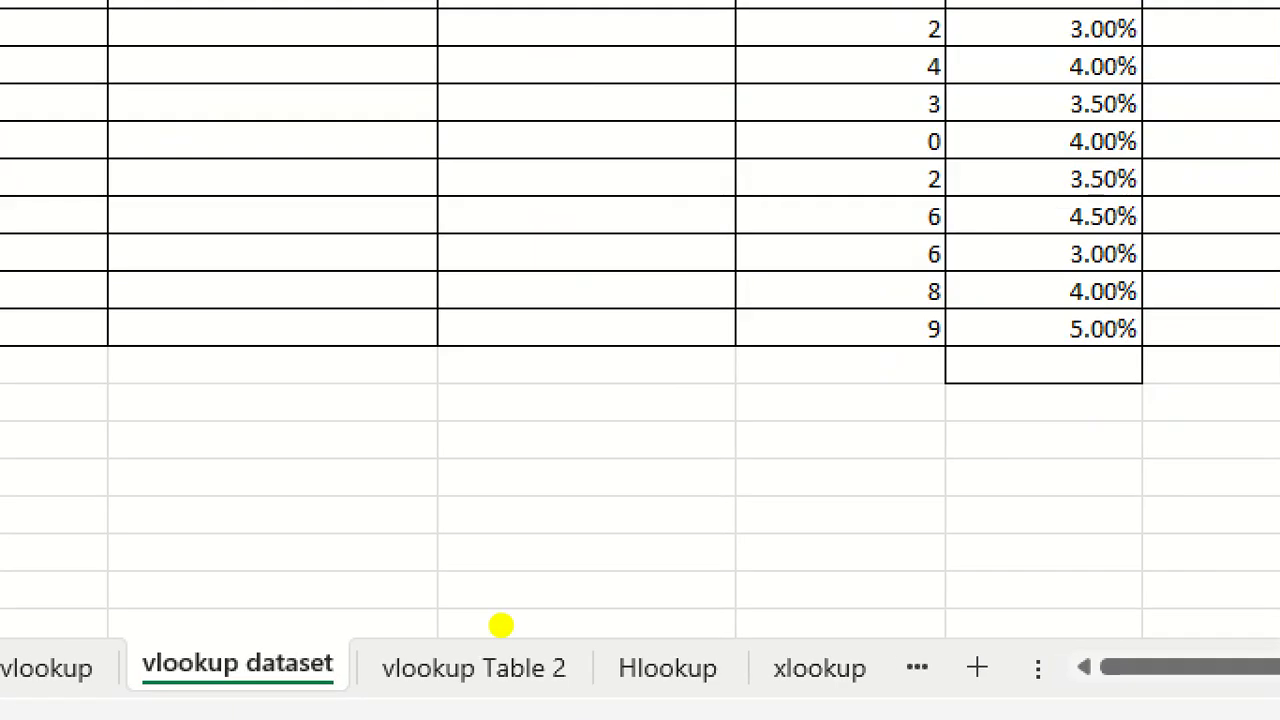
mouse_move(440, 636)
mouse_down()
mouse_move(150, 676)
mouse_move(566, 672)
mouse_move(414, 640)
mouse_up()
key(Escape)
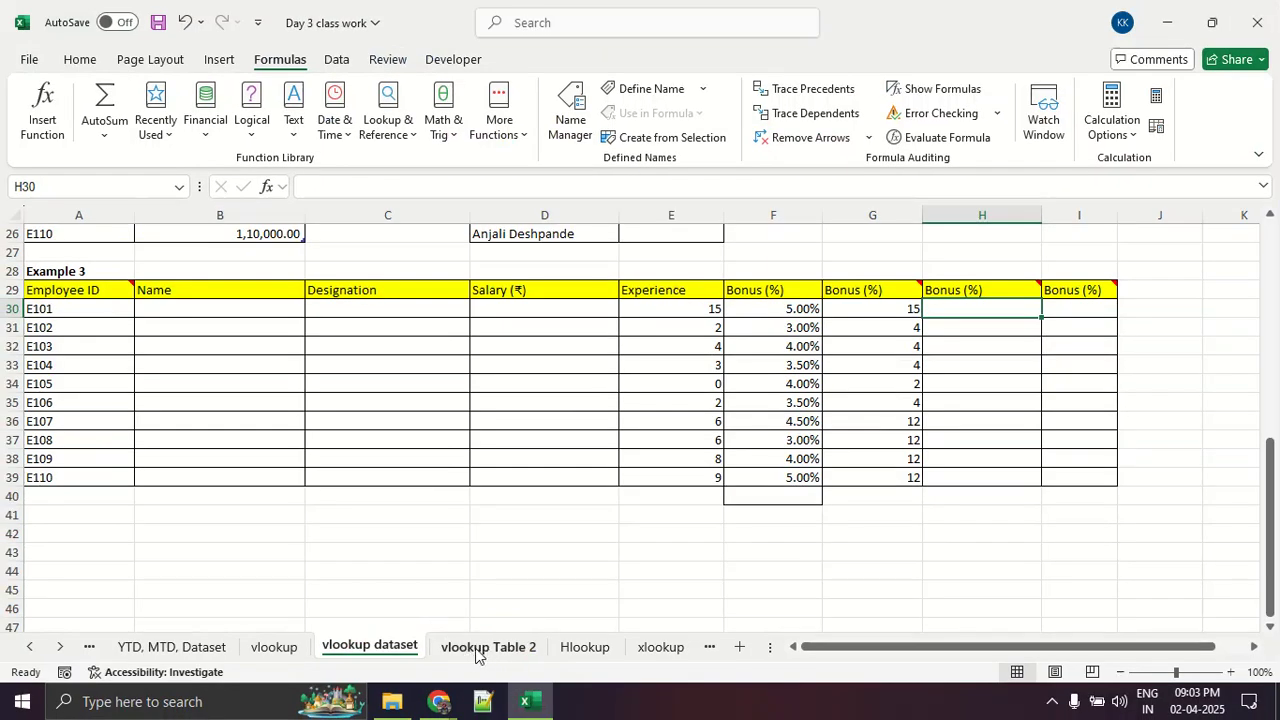
click(470, 656)
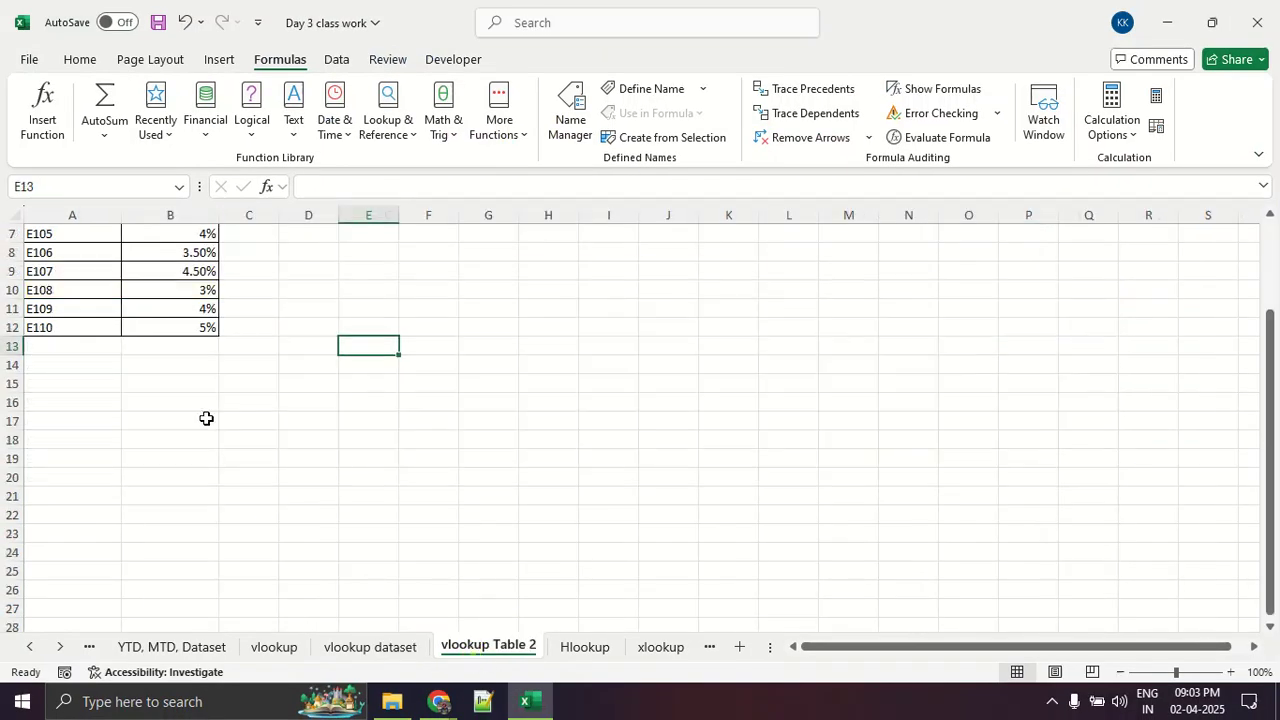
key(ctrl+1)
click(112, 389)
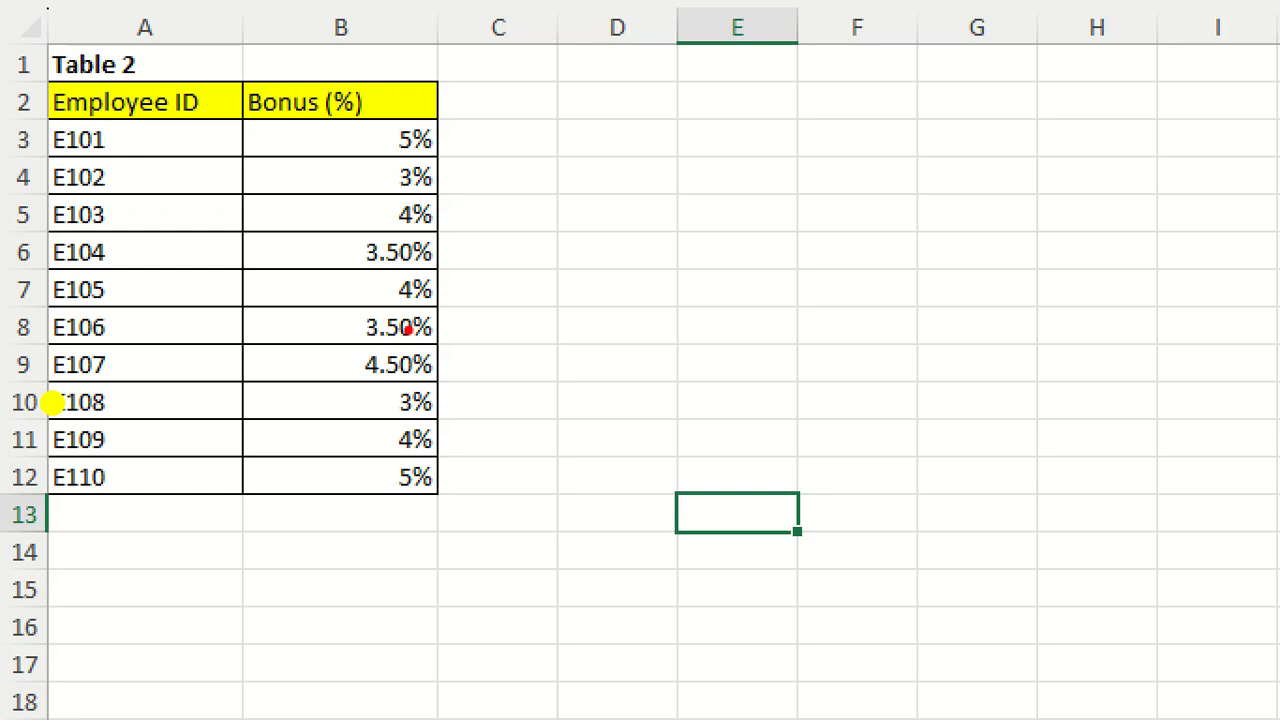
drag(317, 272, 322, 331)
mouse_move(635, 142)
mouse_down()
mouse_move(268, 3)
mouse_move(88, 432)
mouse_move(672, 168)
mouse_up()
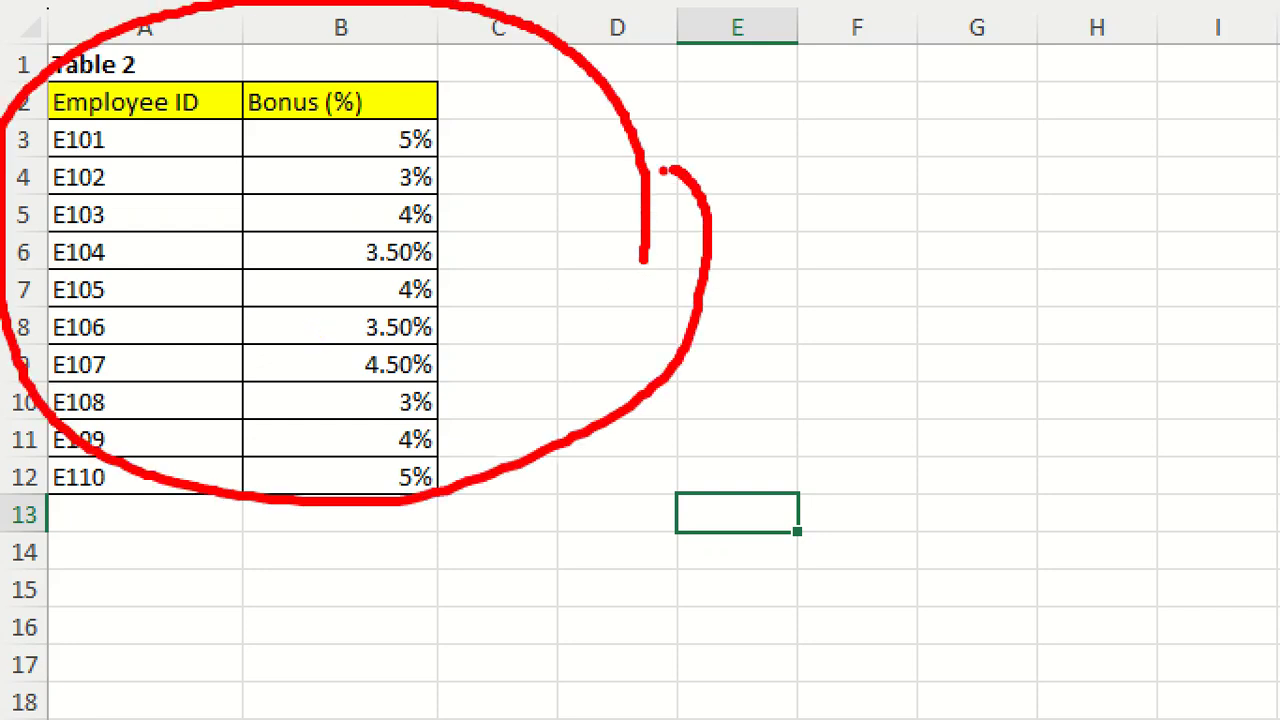
mouse_move(74, 112)
mouse_down()
mouse_move(229, 148)
mouse_move(514, 150)
mouse_up()
key(Escape)
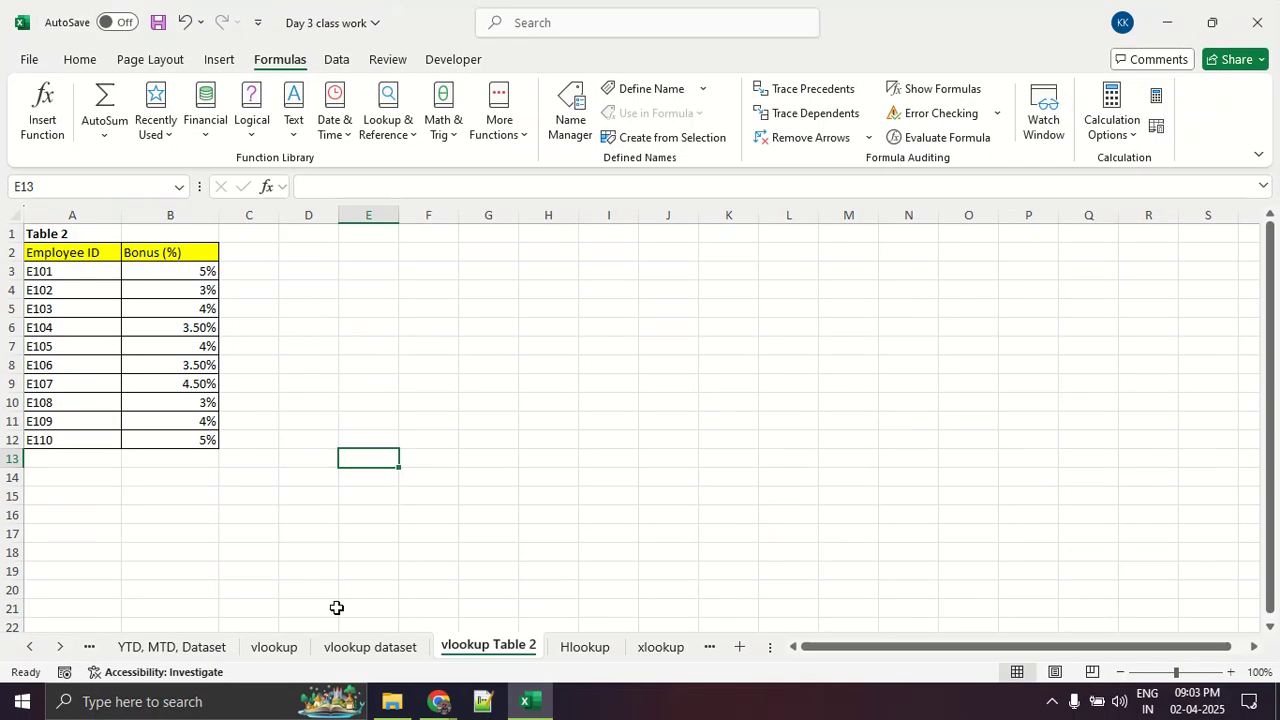
- Return to the vlookup dataset sheet and examine the empty Bonus (%) column H against Example 3's Employee IDs
click(348, 649)
click(949, 326)
drag(957, 311, 954, 488)
key(ctrl+2)
mouse_move(1050, 377)
mouse_down()
mouse_move(963, 269)
mouse_move(918, 485)
mouse_move(1045, 392)
mouse_move(1048, 358)
mouse_up()
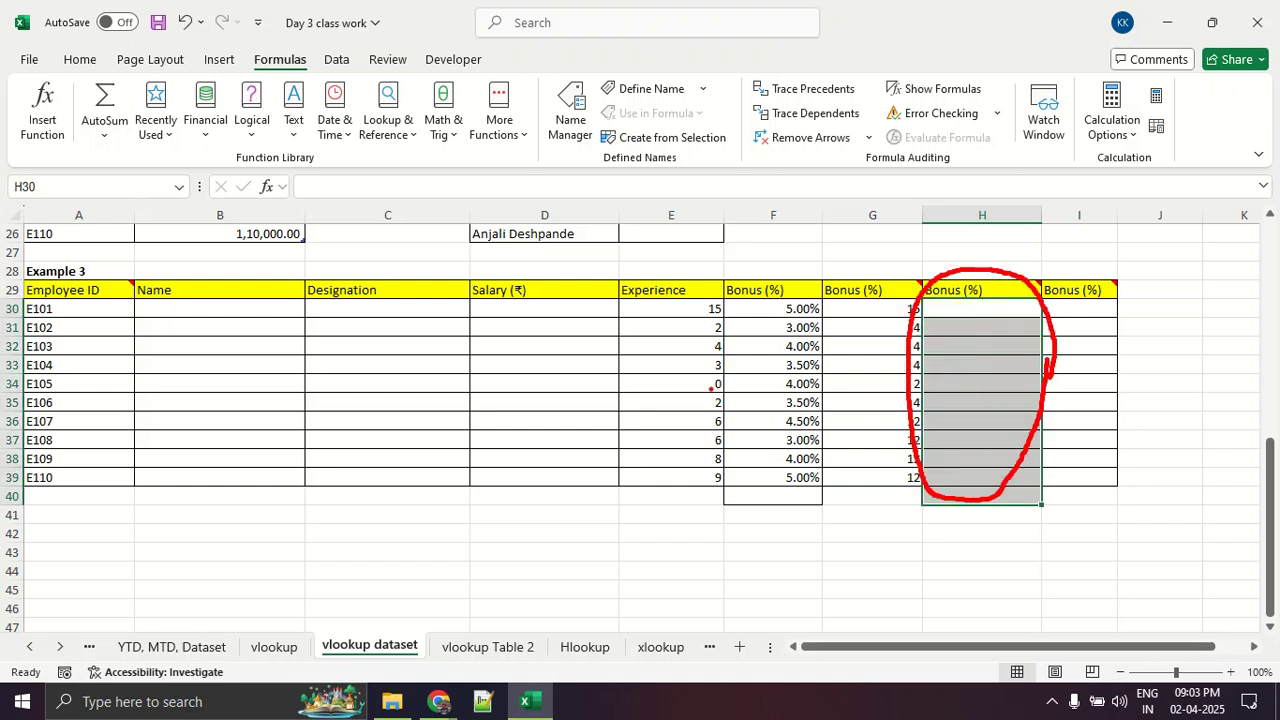
mouse_move(145, 327)
mouse_down()
mouse_move(132, 290)
mouse_move(68, 268)
mouse_move(45, 500)
mouse_move(152, 340)
mouse_move(146, 312)
mouse_move(460, 130)
mouse_move(676, 192)
mouse_move(910, 283)
mouse_up()
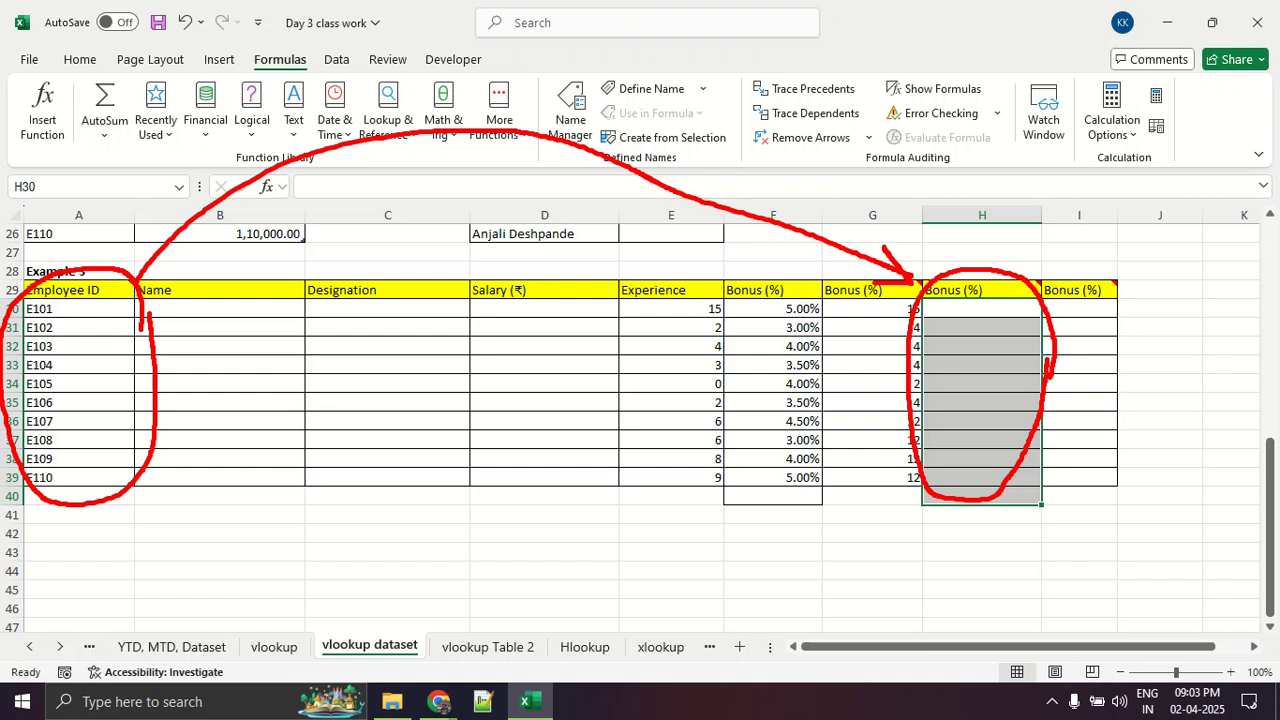
key(Escape)
click(974, 454)
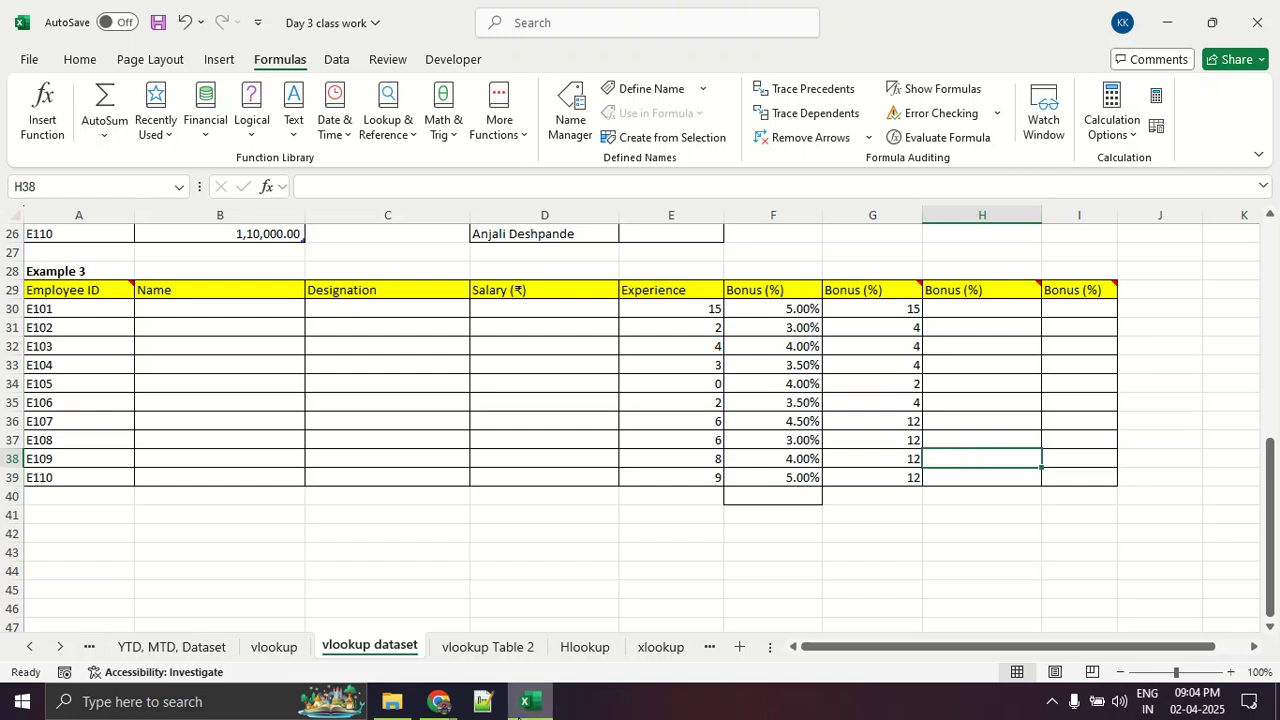
click(437, 705)
click(386, 648)
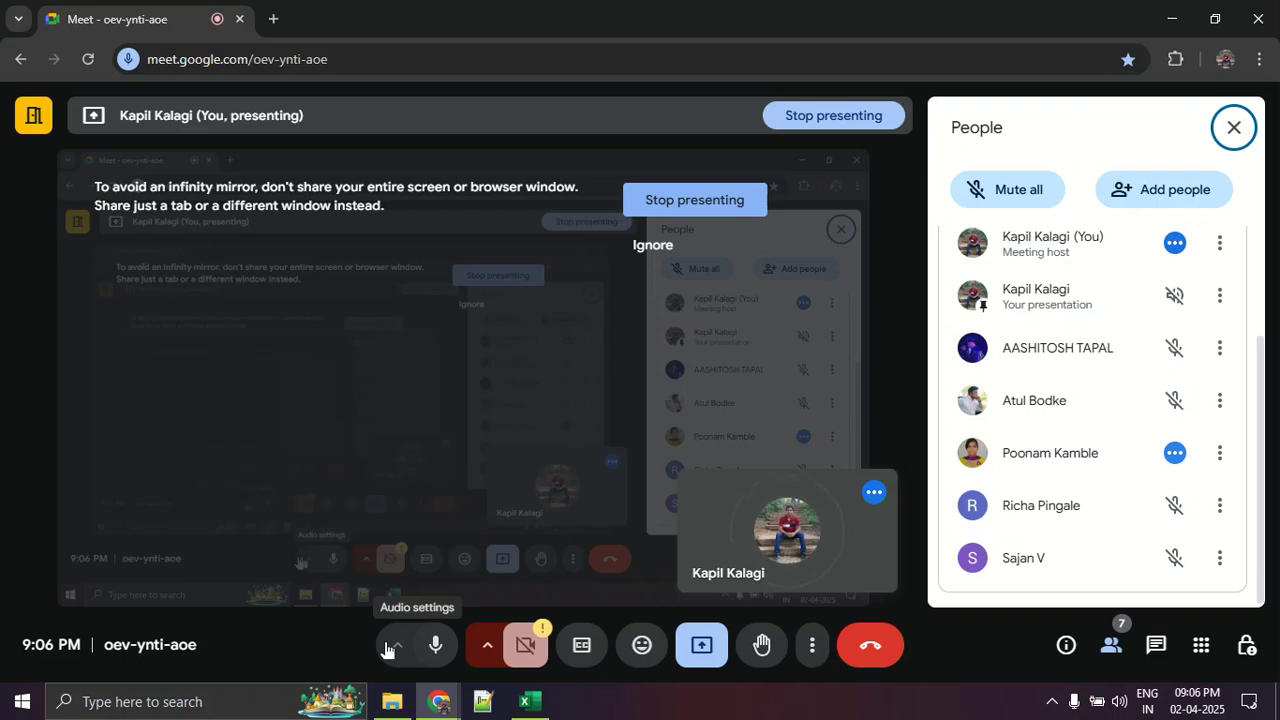
key(alt+Tab)
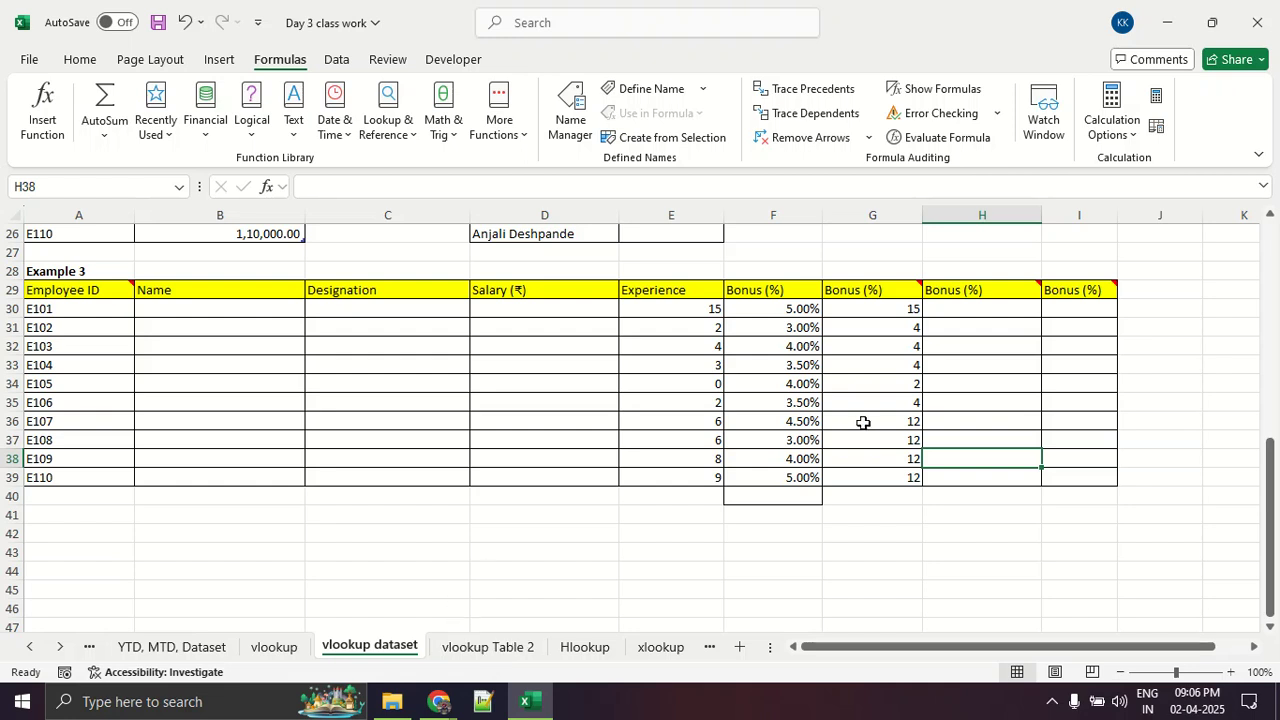
- Insert the VLOOKUP function in H30 and bring up its function arguments
click(974, 309)
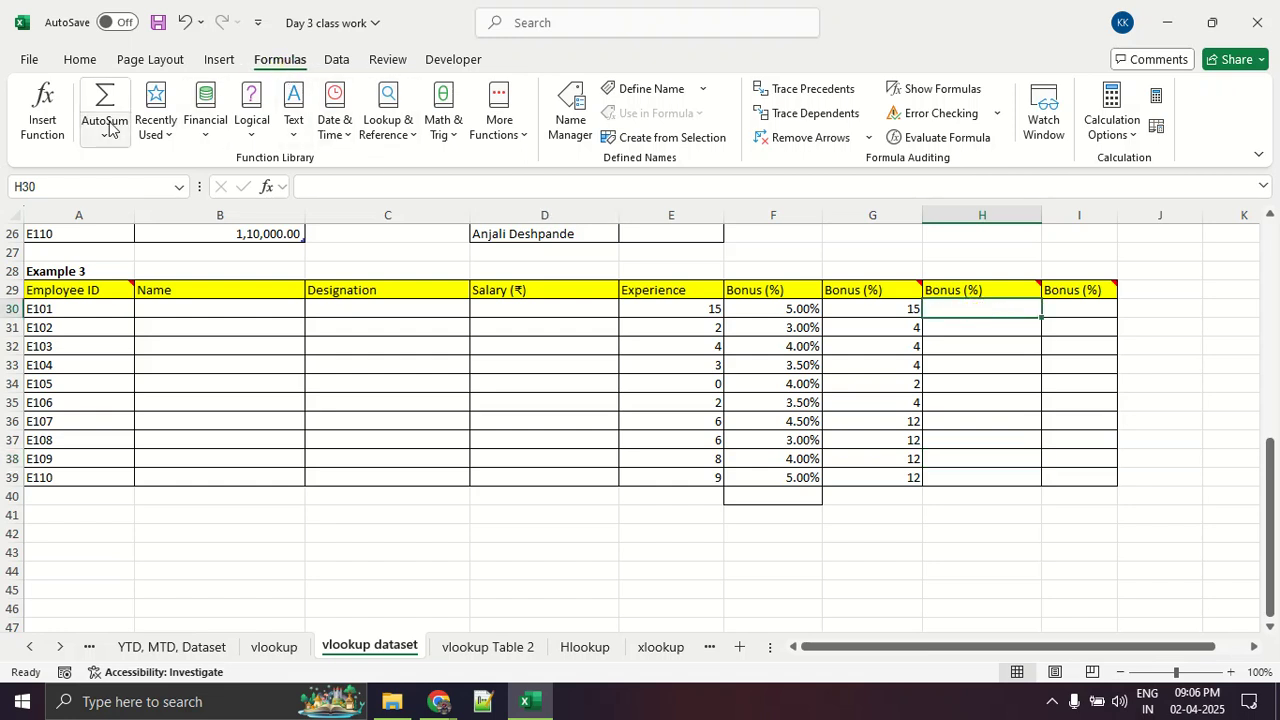
click(50, 120)
text(vlookup)
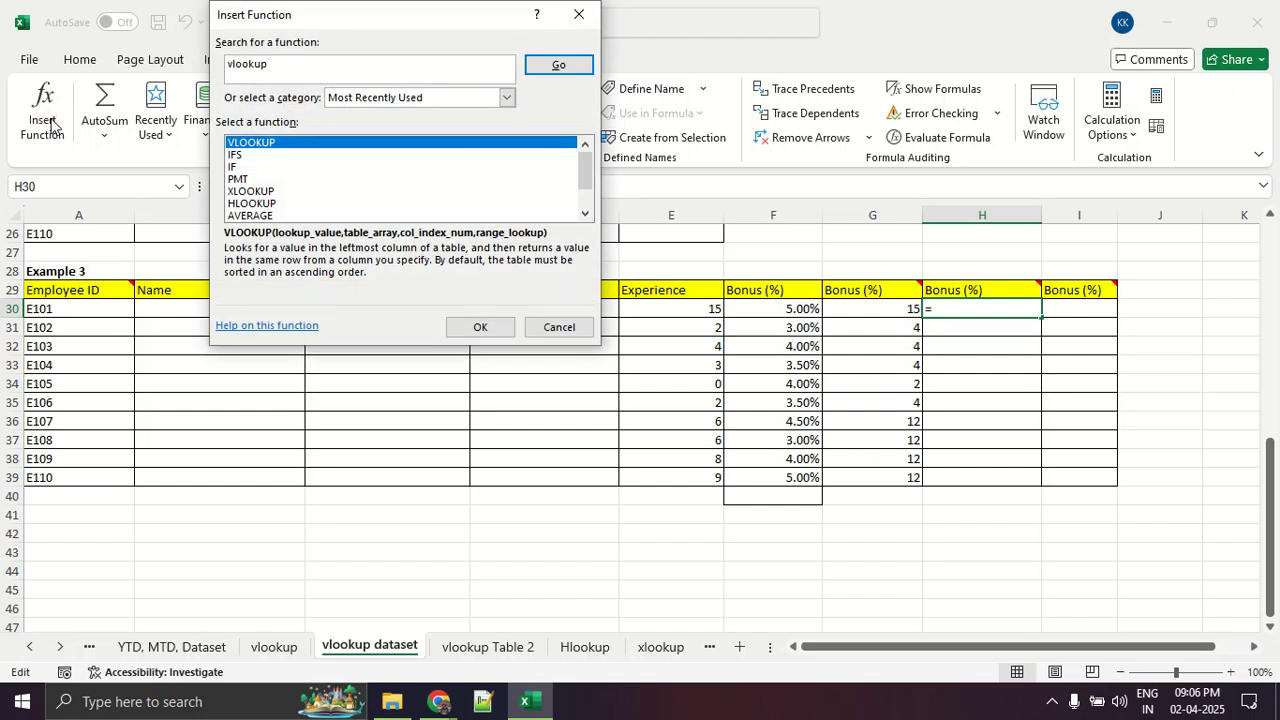
key(Return)
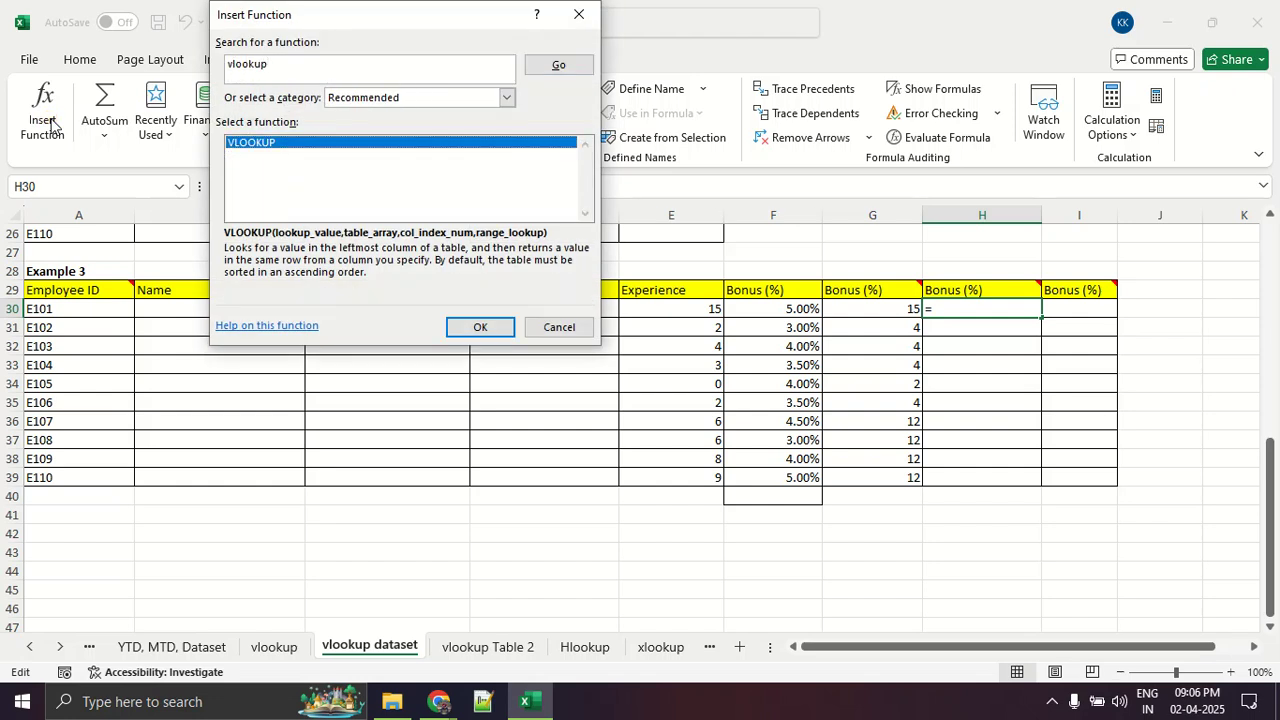
click(482, 326)
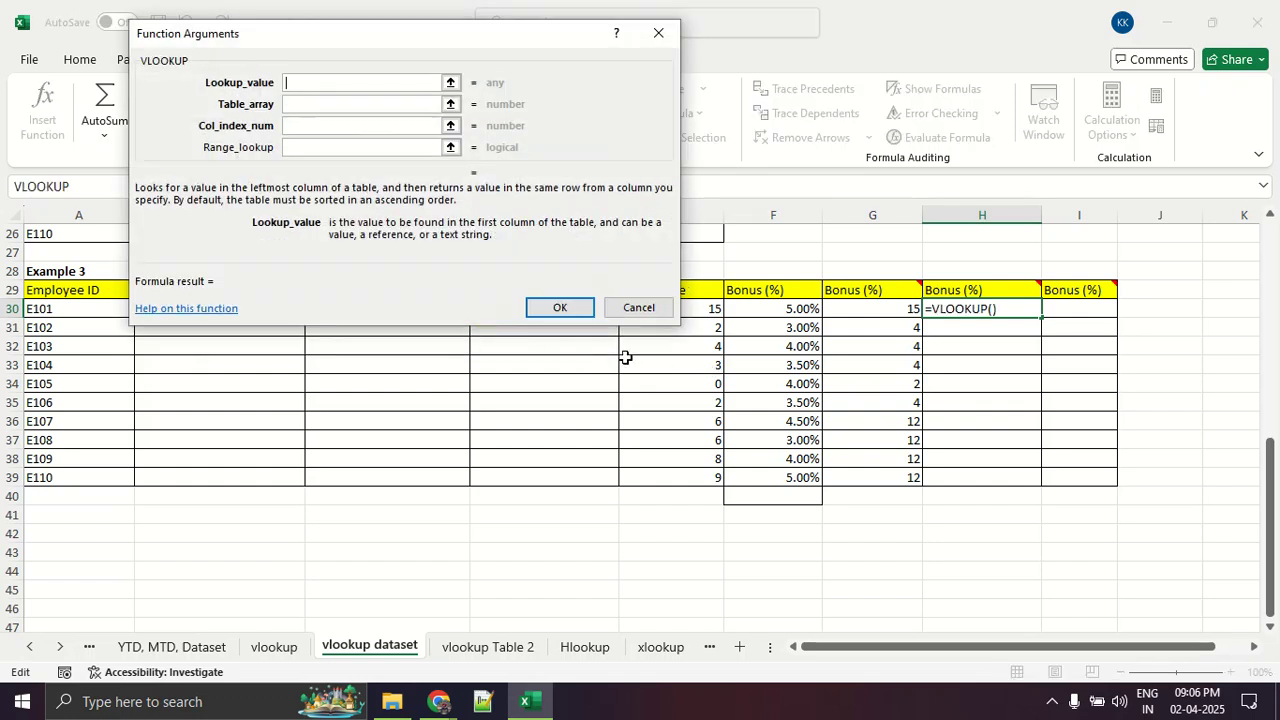
- Set the lookup value of the H30 VLOOKUP to the employee ID in A30
drag(436, 38, 502, 52)
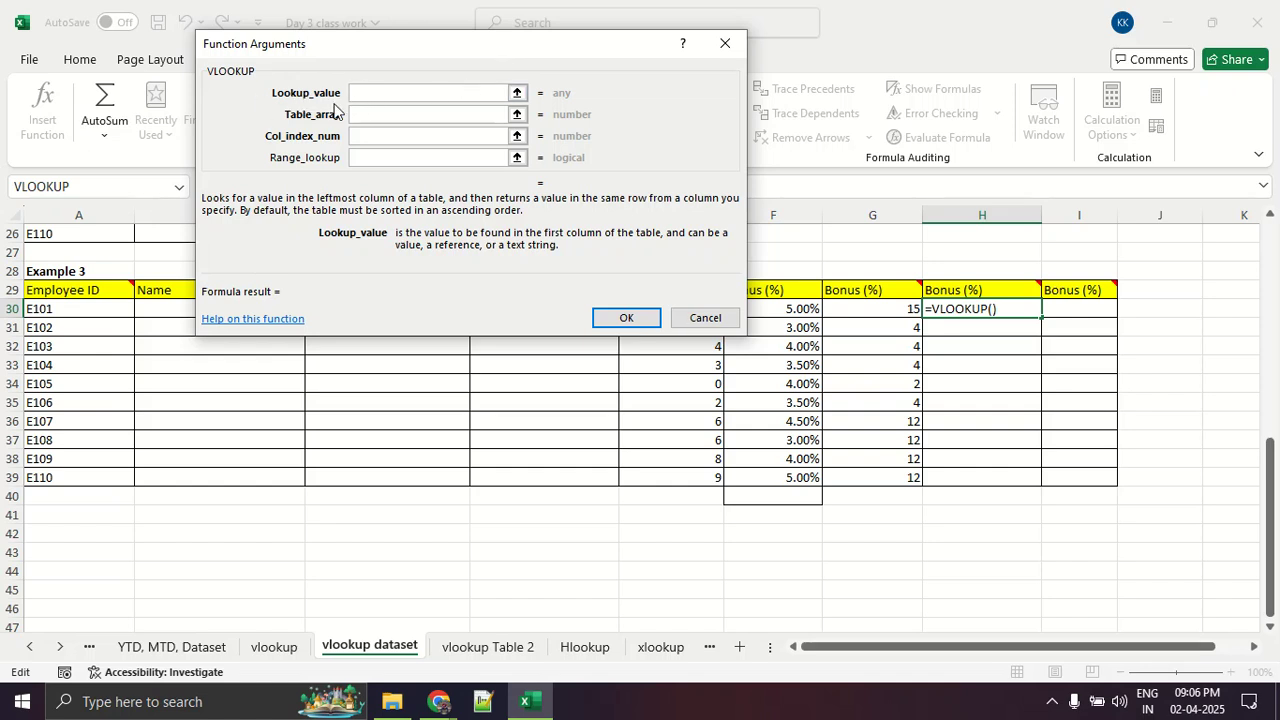
click(517, 93)
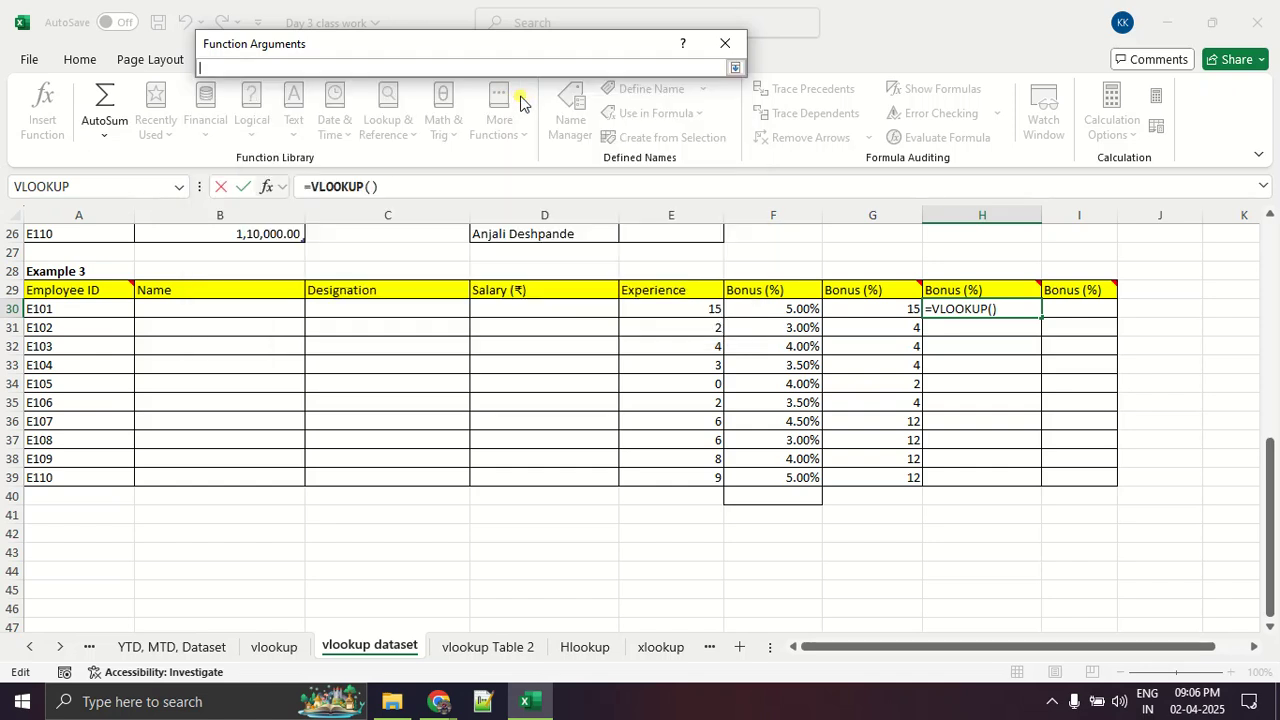
click(101, 307)
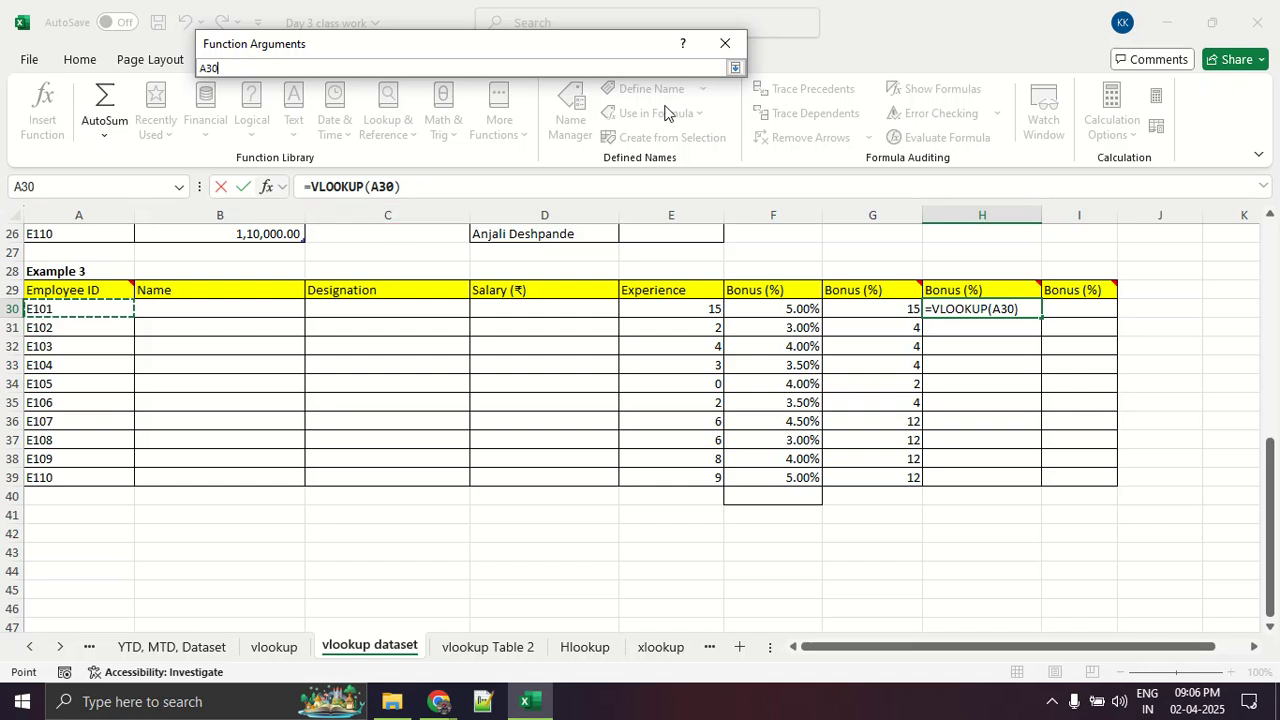
click(736, 69)
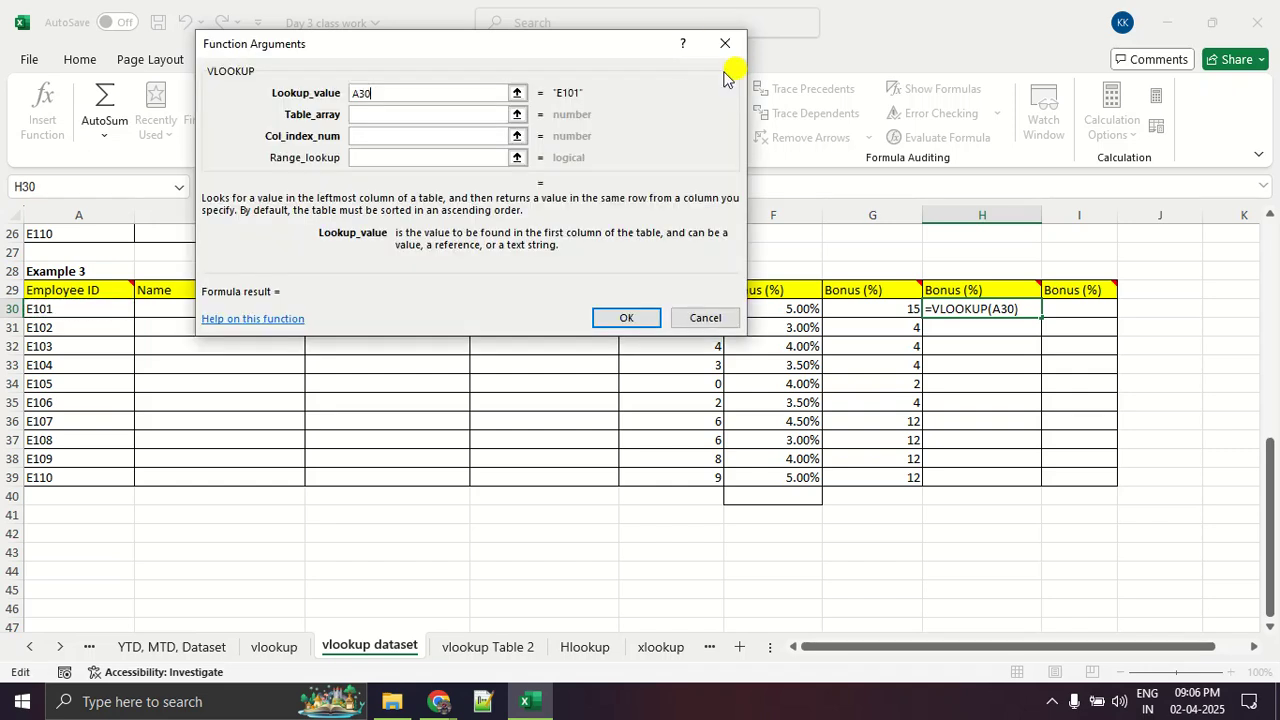
- Set the VLOOKUP's table array to A3:B12 on the vlookup Table 2 sheet and return to the full function arguments
click(436, 122)
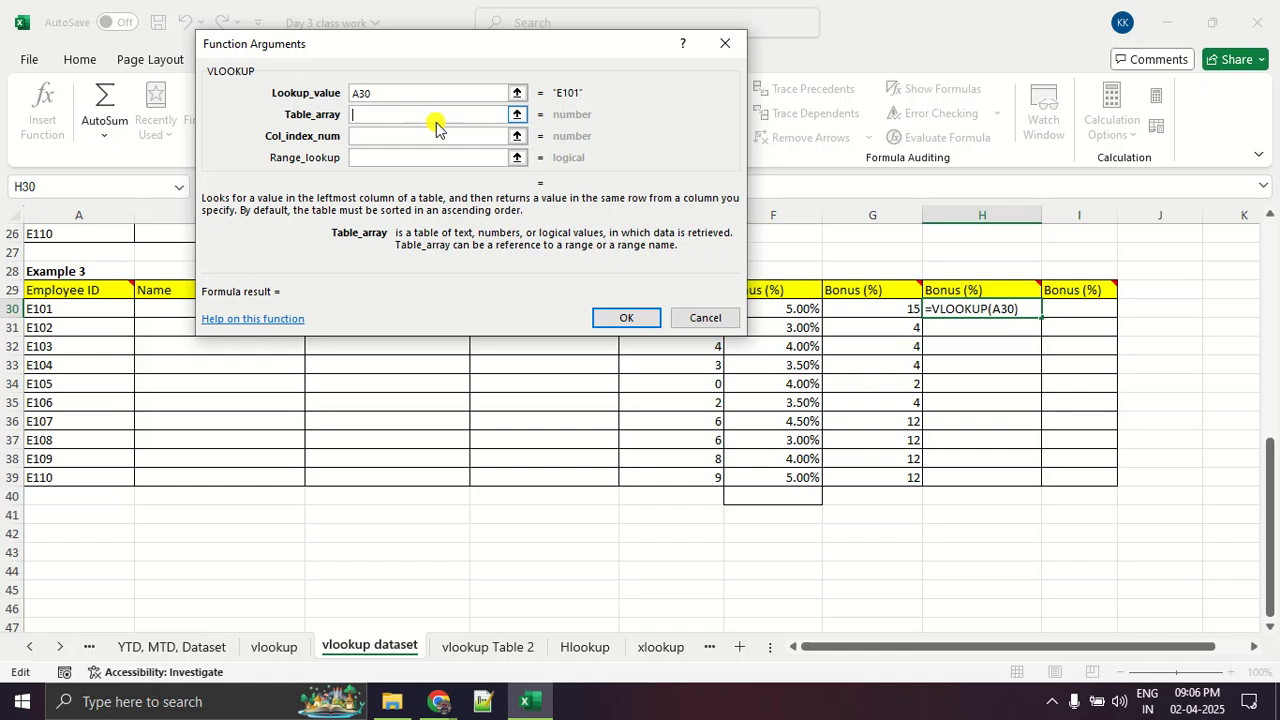
mouse_move(391, 114)
mouse_down()
mouse_move(290, 110)
mouse_move(392, 114)
mouse_up()
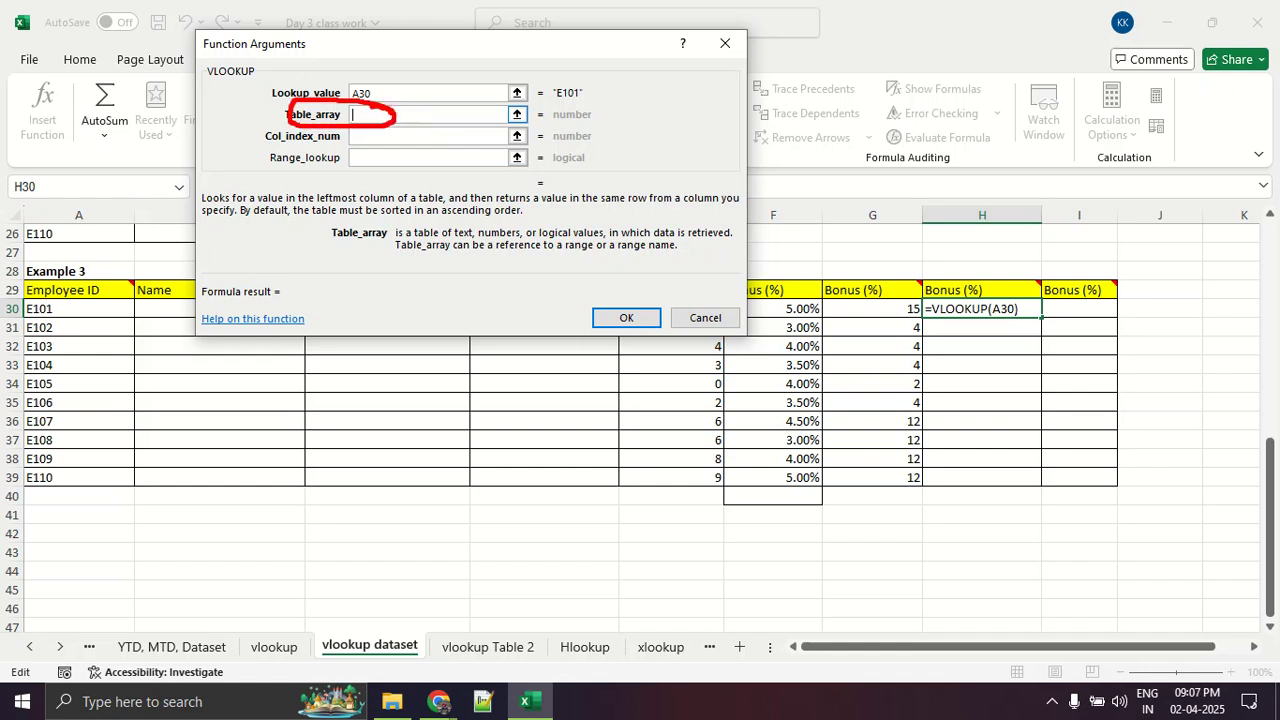
click(516, 114)
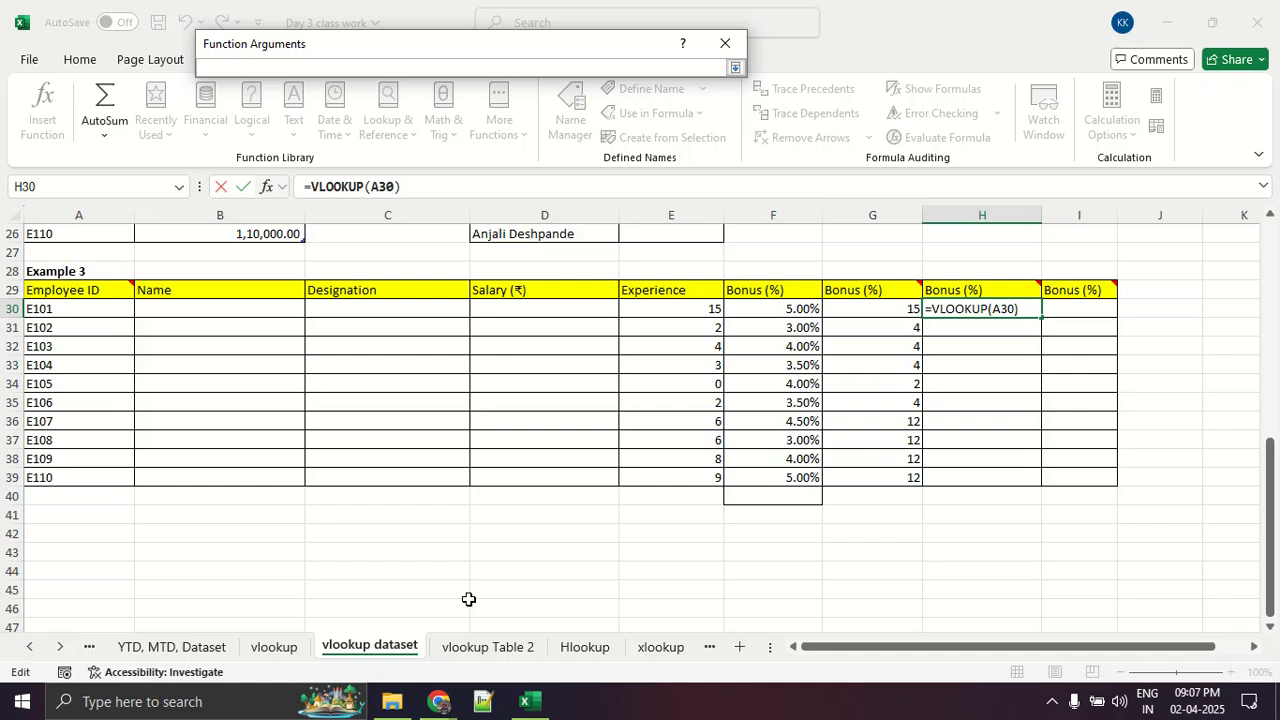
click(468, 643)
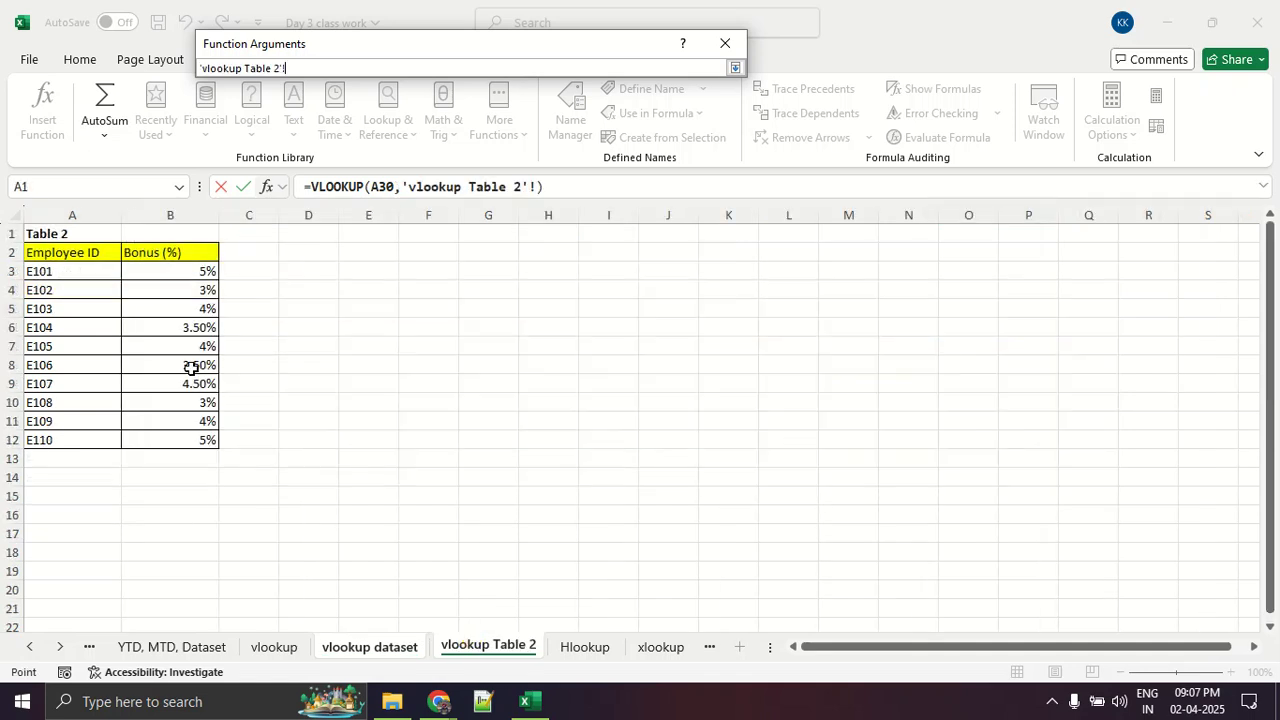
drag(103, 281, 171, 437)
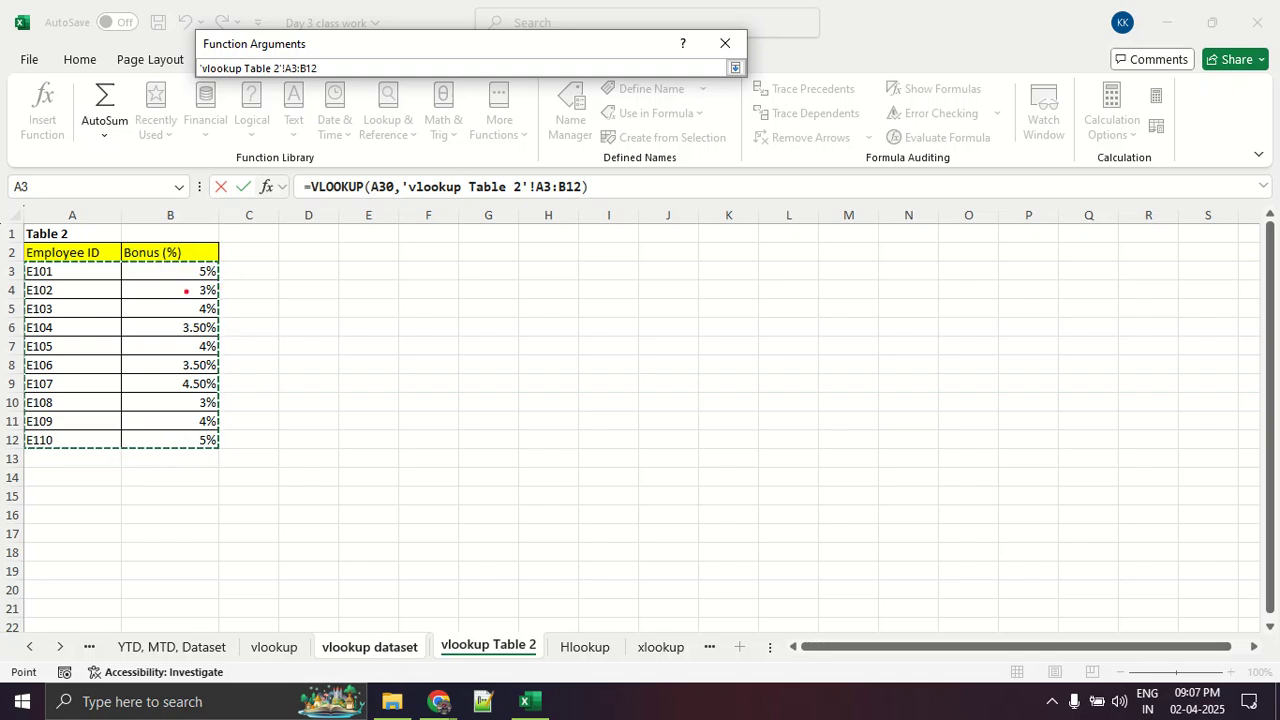
mouse_move(68, 337)
mouse_down()
mouse_move(91, 320)
mouse_move(101, 378)
mouse_up()
mouse_move(162, 334)
mouse_down()
mouse_move(166, 365)
mouse_move(205, 375)
mouse_up()
key(Escape)
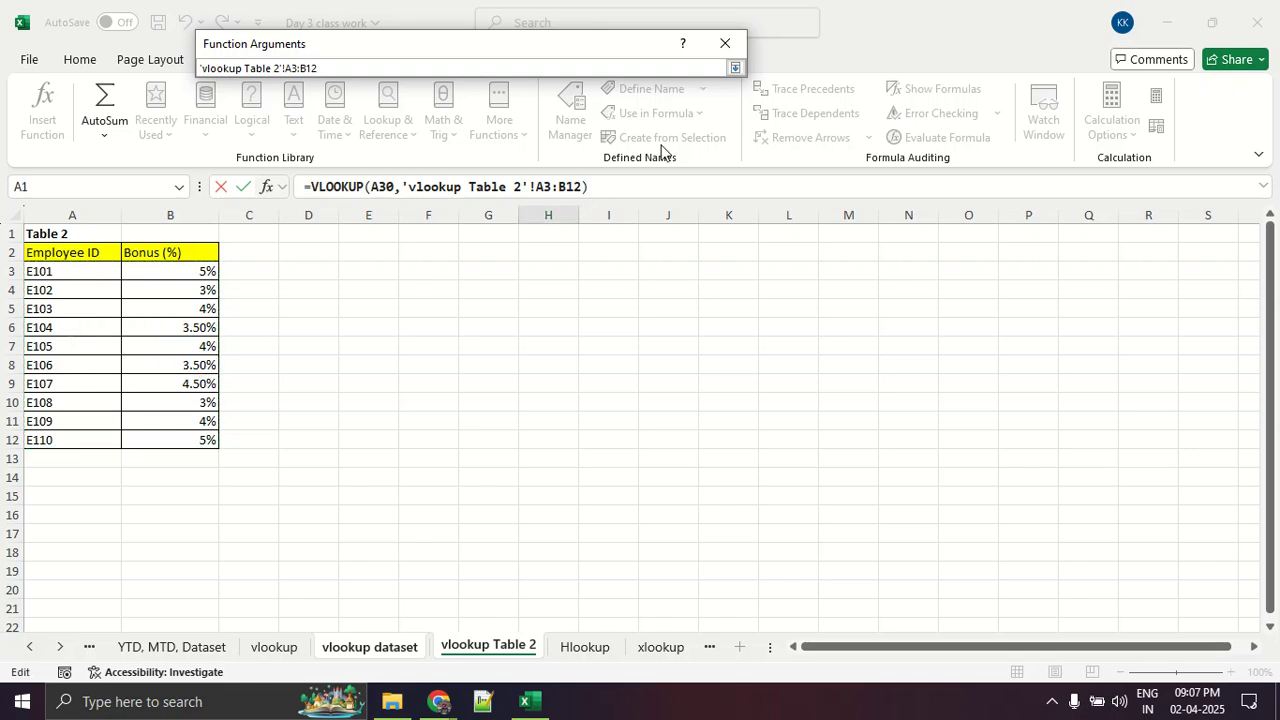
click(735, 68)
- Set the column index number to 2, complete the H30 VLOOKUP, and fill the formula down to H39
click(365, 140)
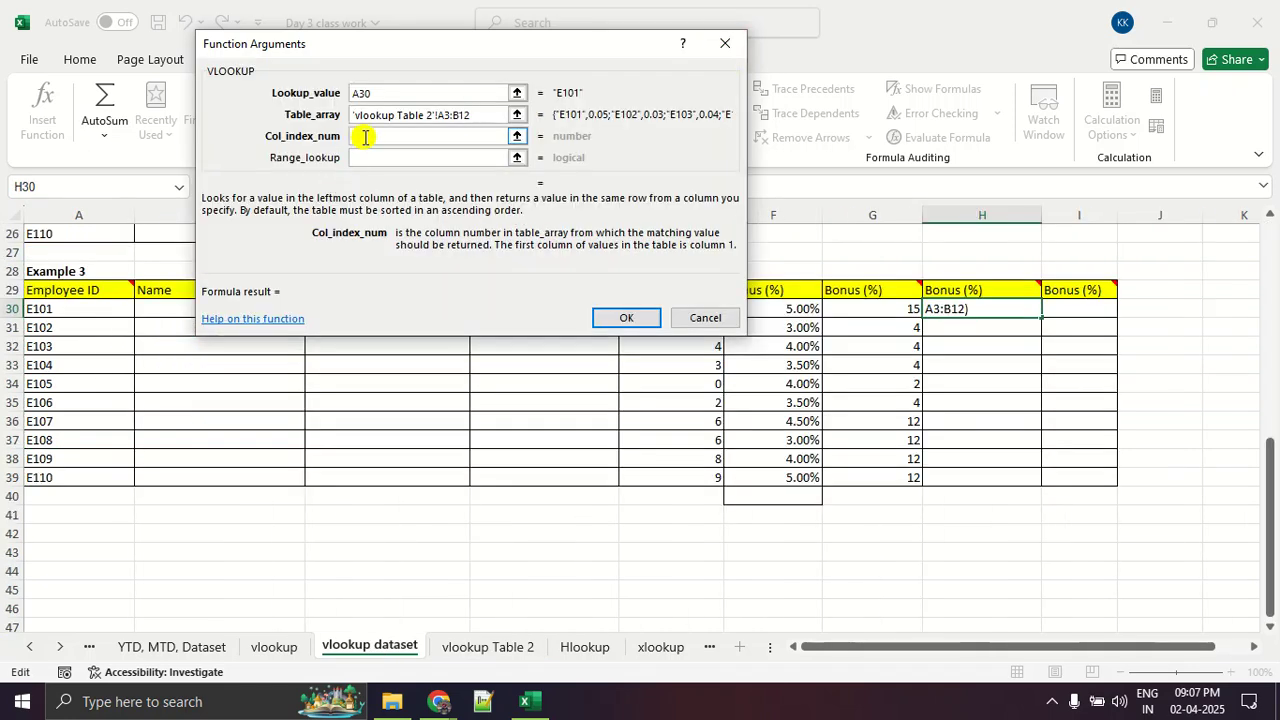
text(2)
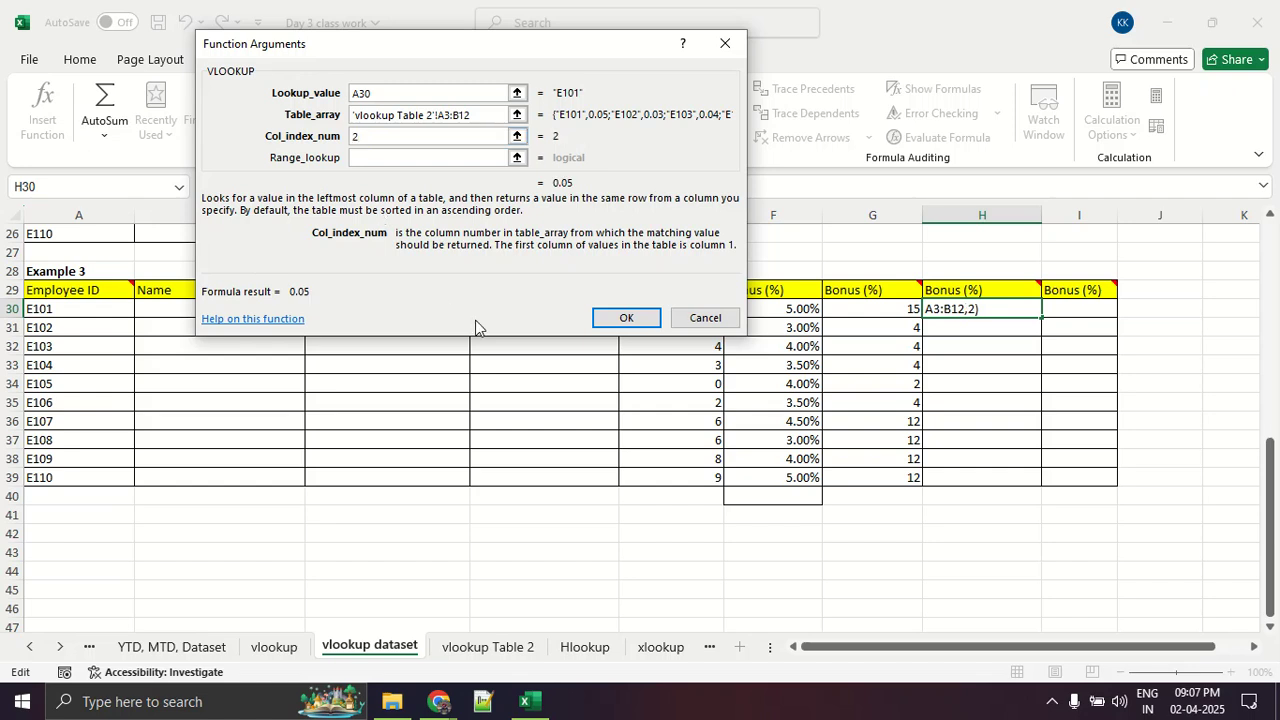
click(628, 318)
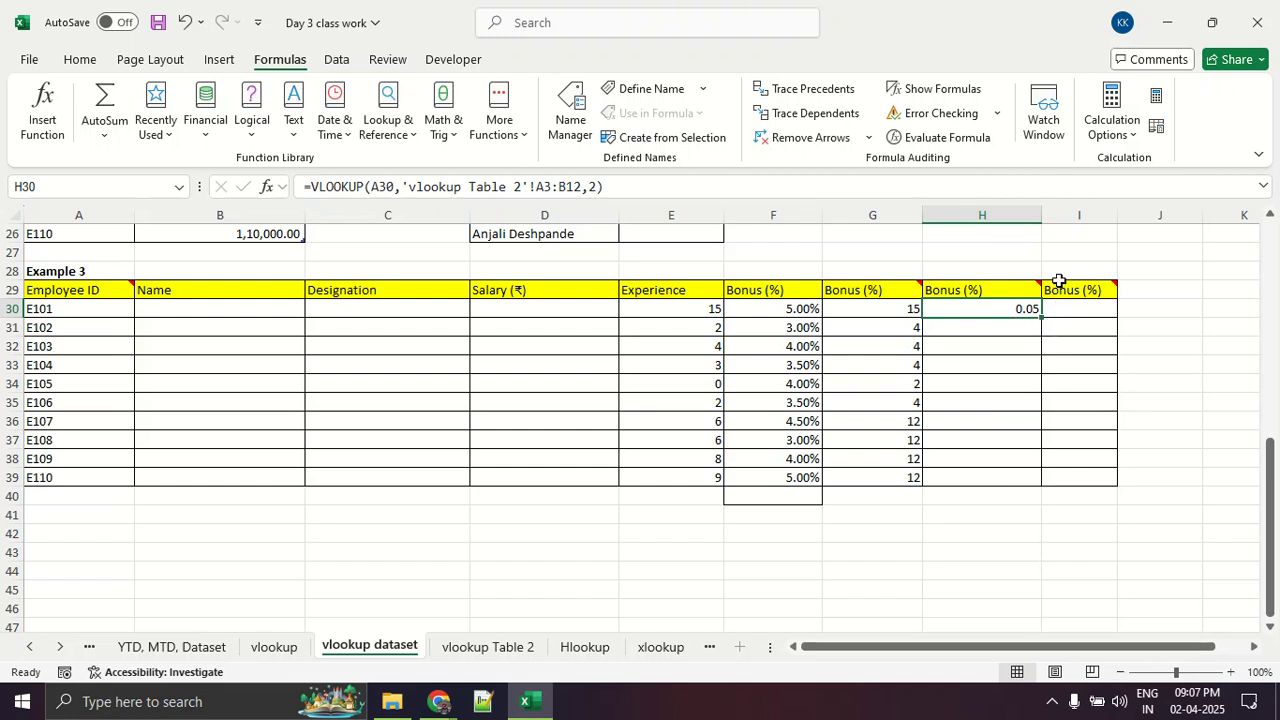
double_click(1040, 314)
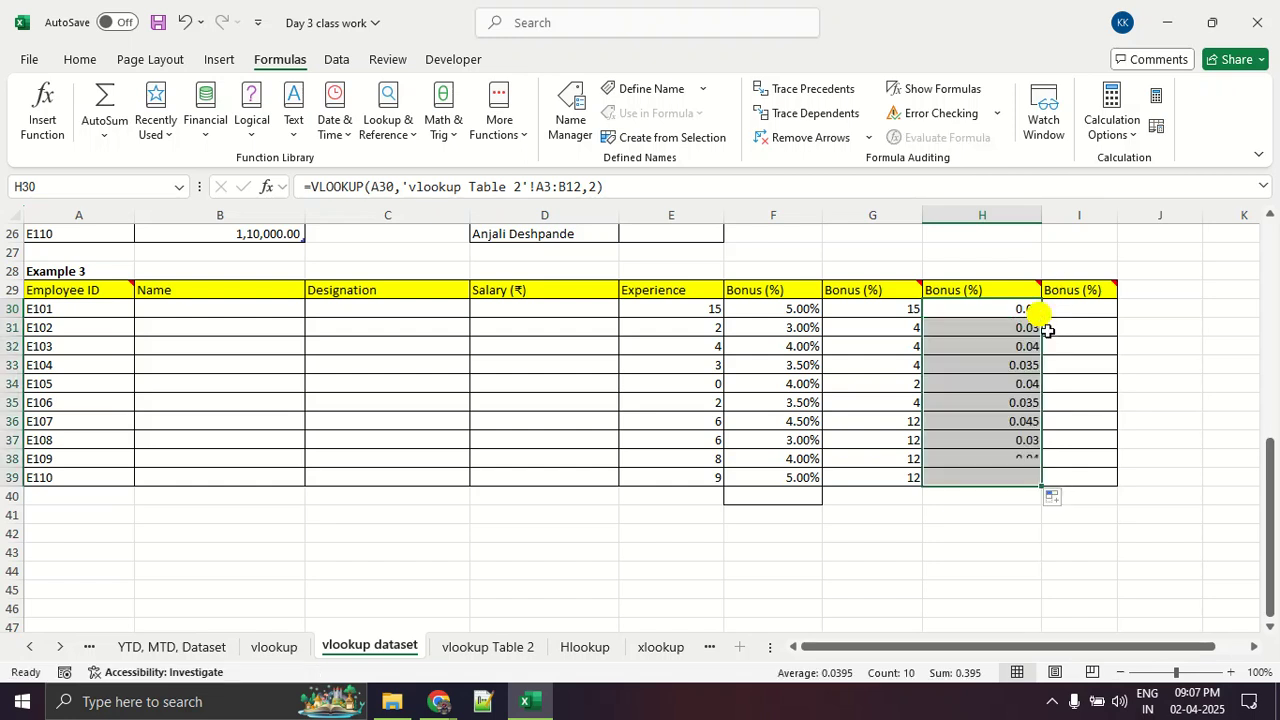
click(1179, 438)
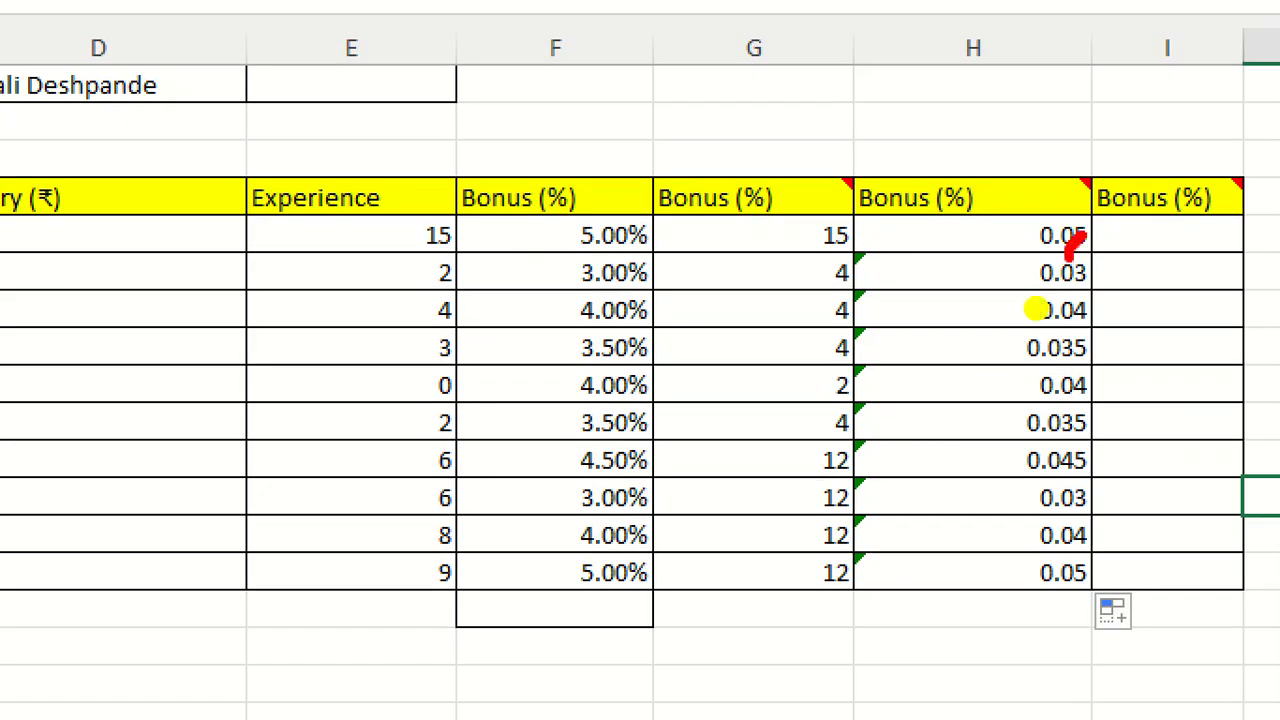
- Examine the flagged Bonus (%) cells in column H and check the table range in the H35 formula
drag(1068, 254, 1125, 255)
mouse_move(888, 265)
mouse_down()
mouse_move(870, 248)
mouse_move(845, 258)
mouse_move(806, 480)
mouse_move(878, 578)
mouse_move(927, 332)
mouse_move(890, 262)
mouse_up()
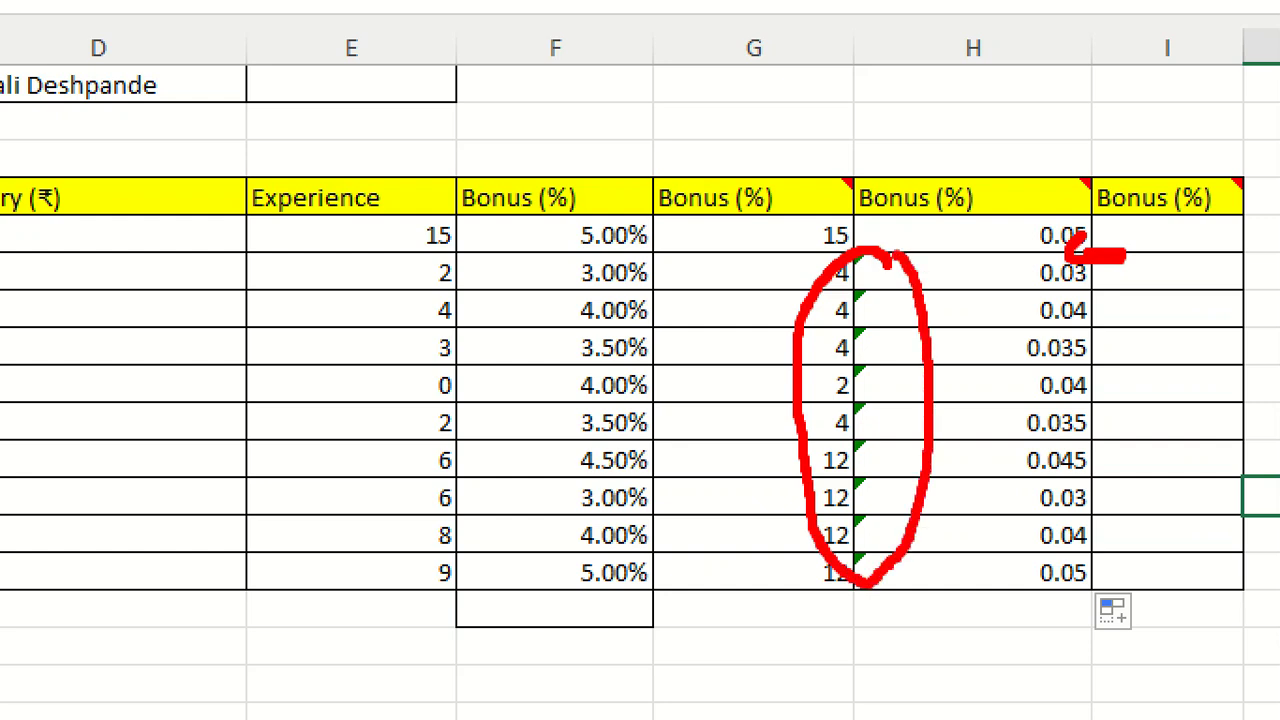
mouse_move(818, 314)
mouse_down()
mouse_move(866, 312)
mouse_move(882, 335)
mouse_up()
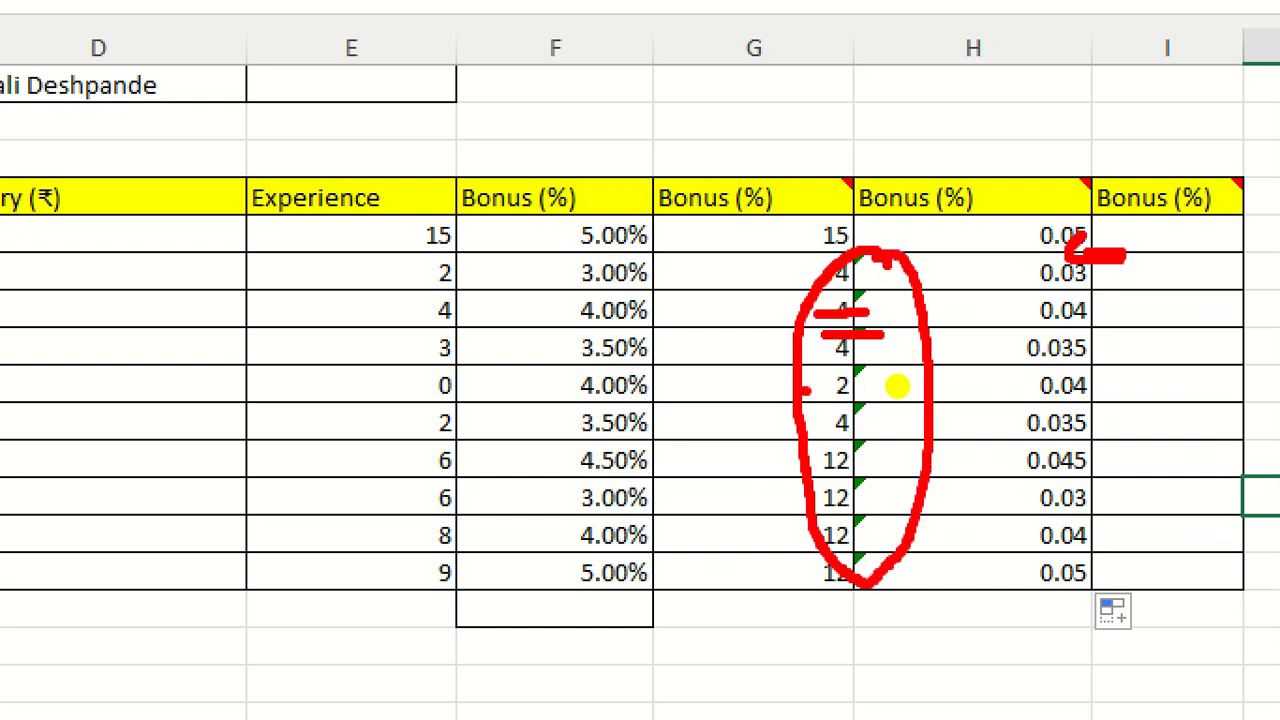
drag(804, 391, 889, 398)
drag(847, 436, 856, 436)
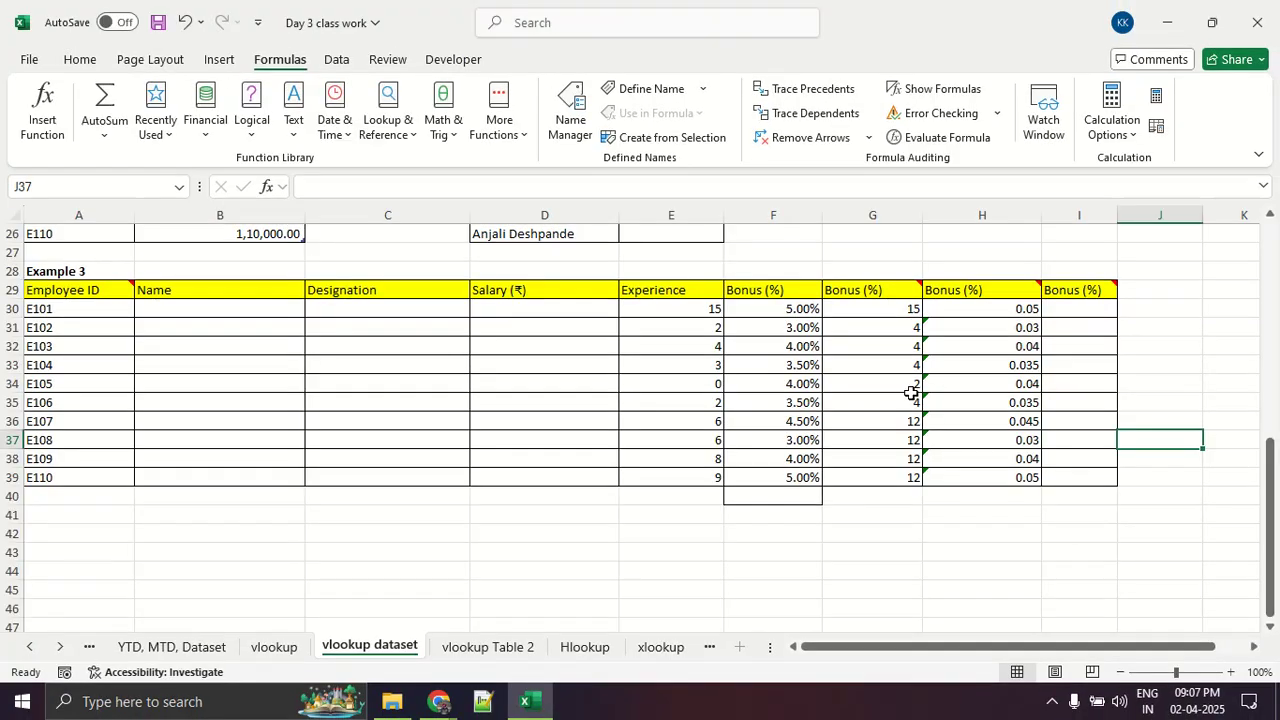
click(878, 426)
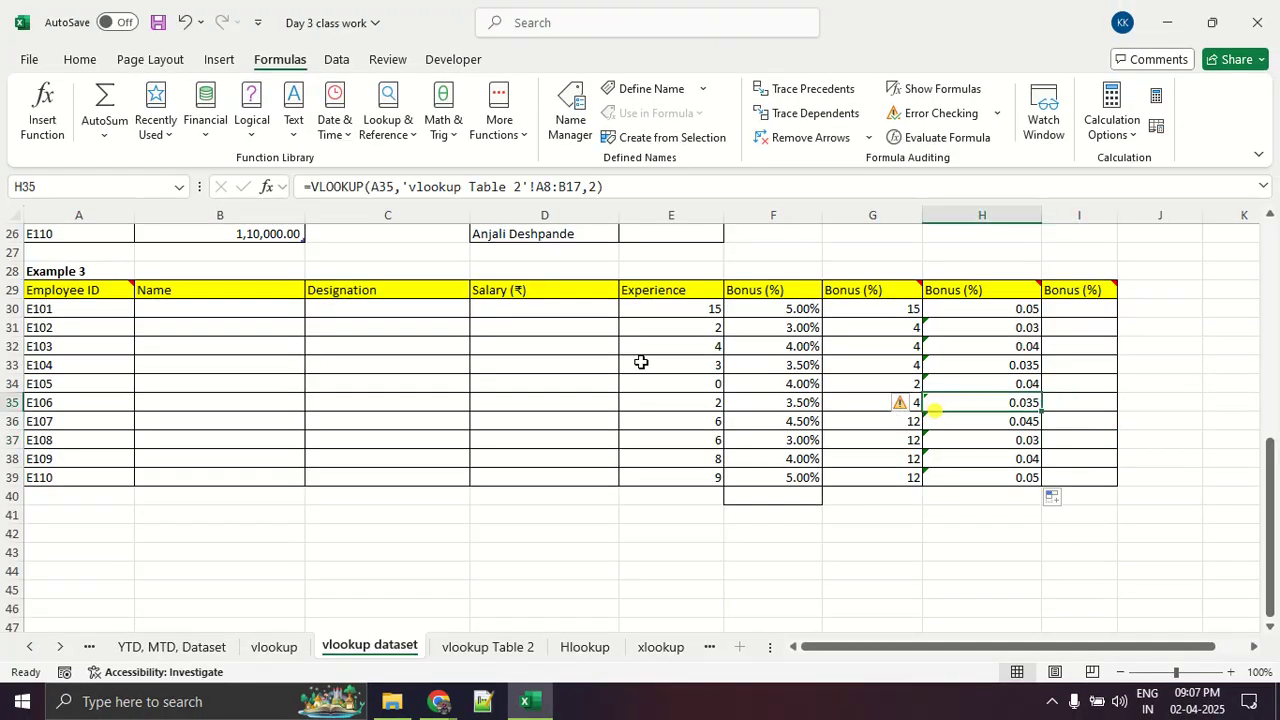
click(550, 188)
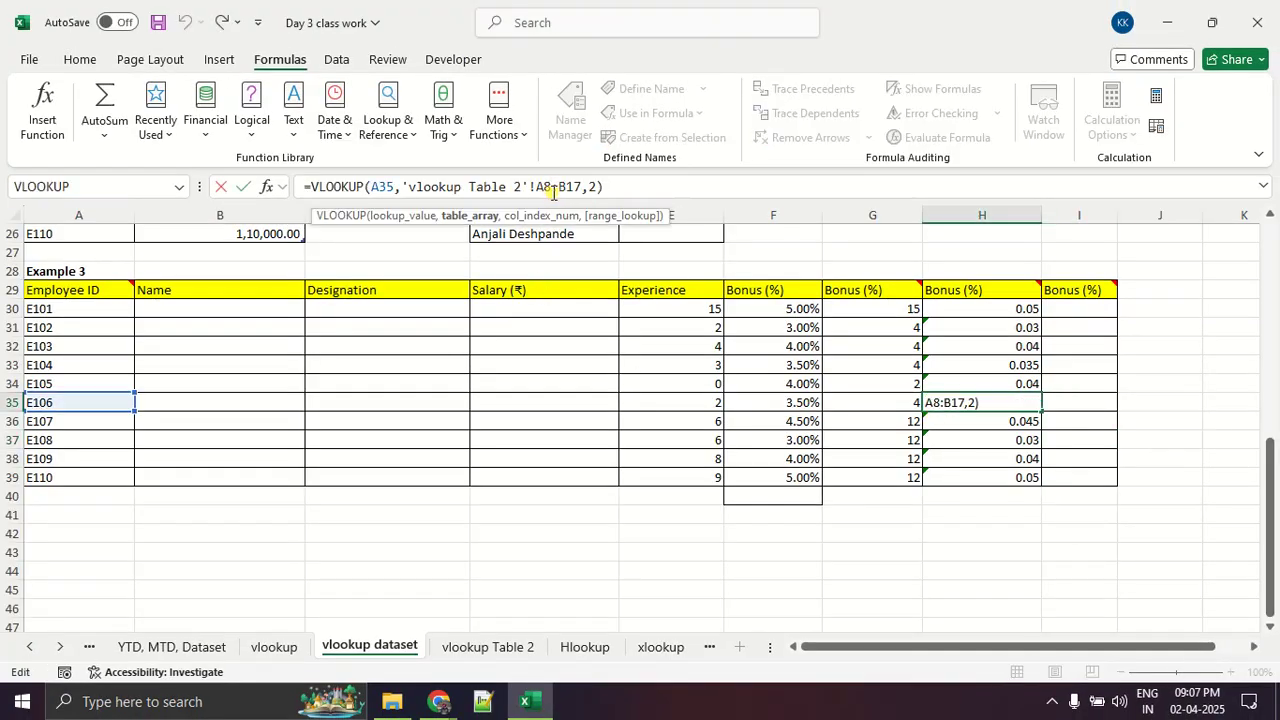
click(503, 186)
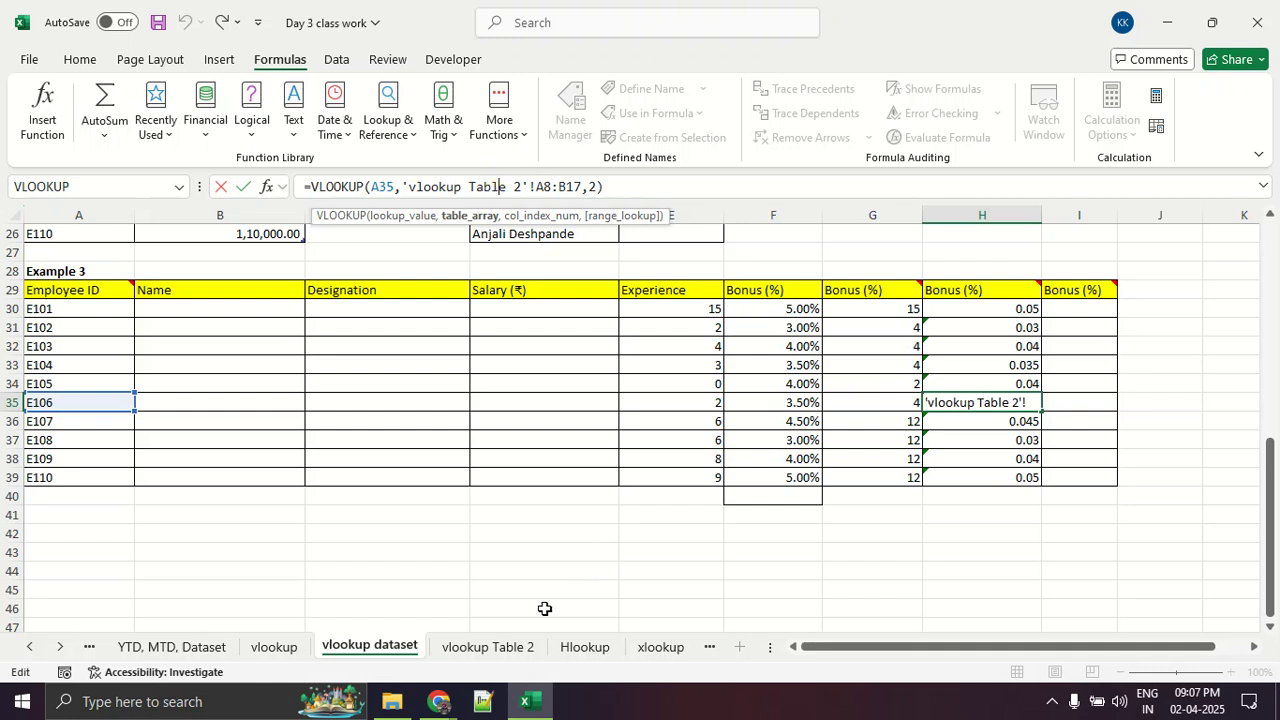
key(Escape)
- Open the vlookup Table 2 sheet and compare its Employee ID and Bonus (%) rows with the range used by the H35 formula
click(507, 646)
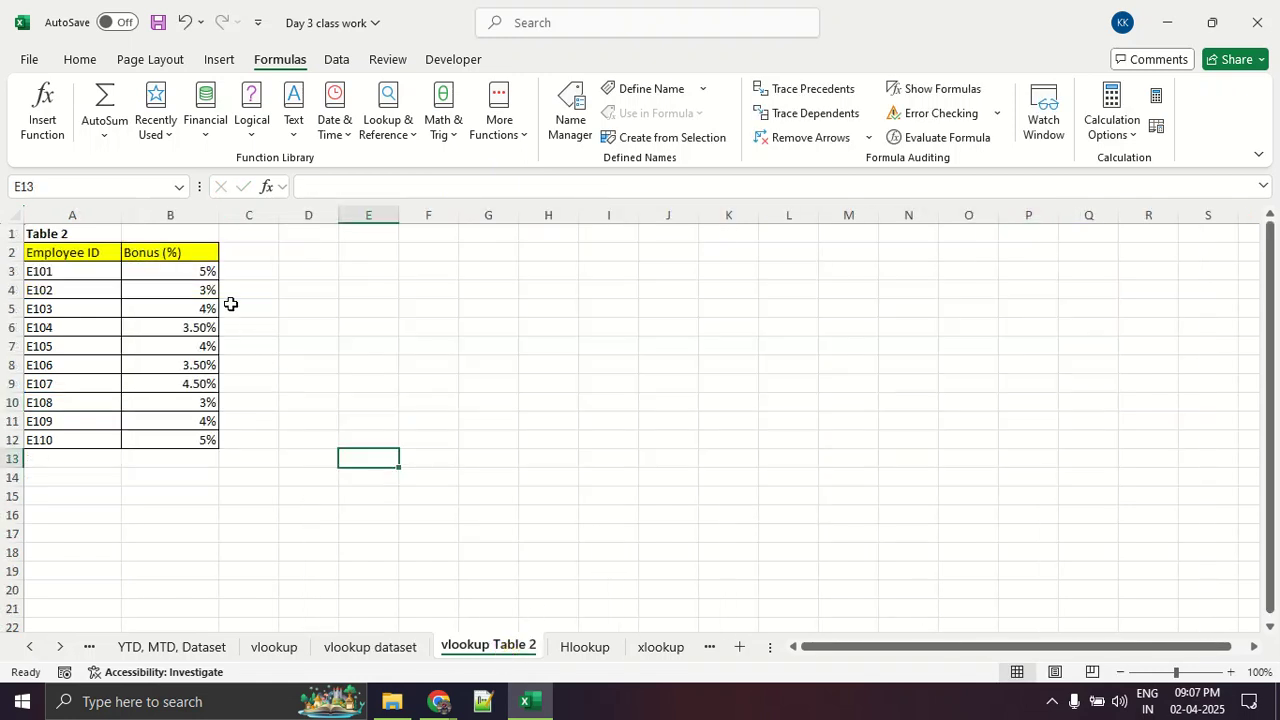
mouse_move(213, 298)
mouse_down()
mouse_move(104, 226)
mouse_move(313, 293)
mouse_move(194, 254)
mouse_up()
key(Escape)
click(128, 375)
click(385, 377)
click(189, 375)
click(373, 376)
click(100, 374)
click(250, 377)
click(190, 375)
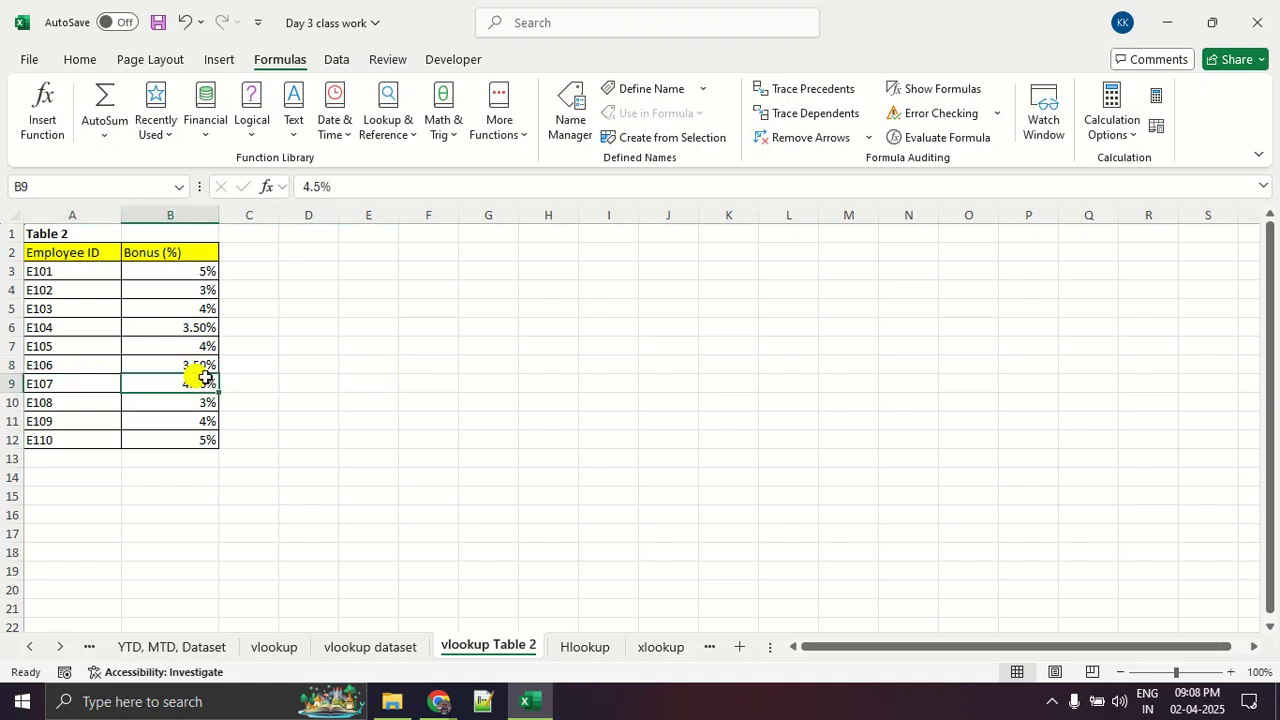
- Return to the vlookup dataset sheet and compare the table references in the column H formulas with the one in G35
click(402, 646)
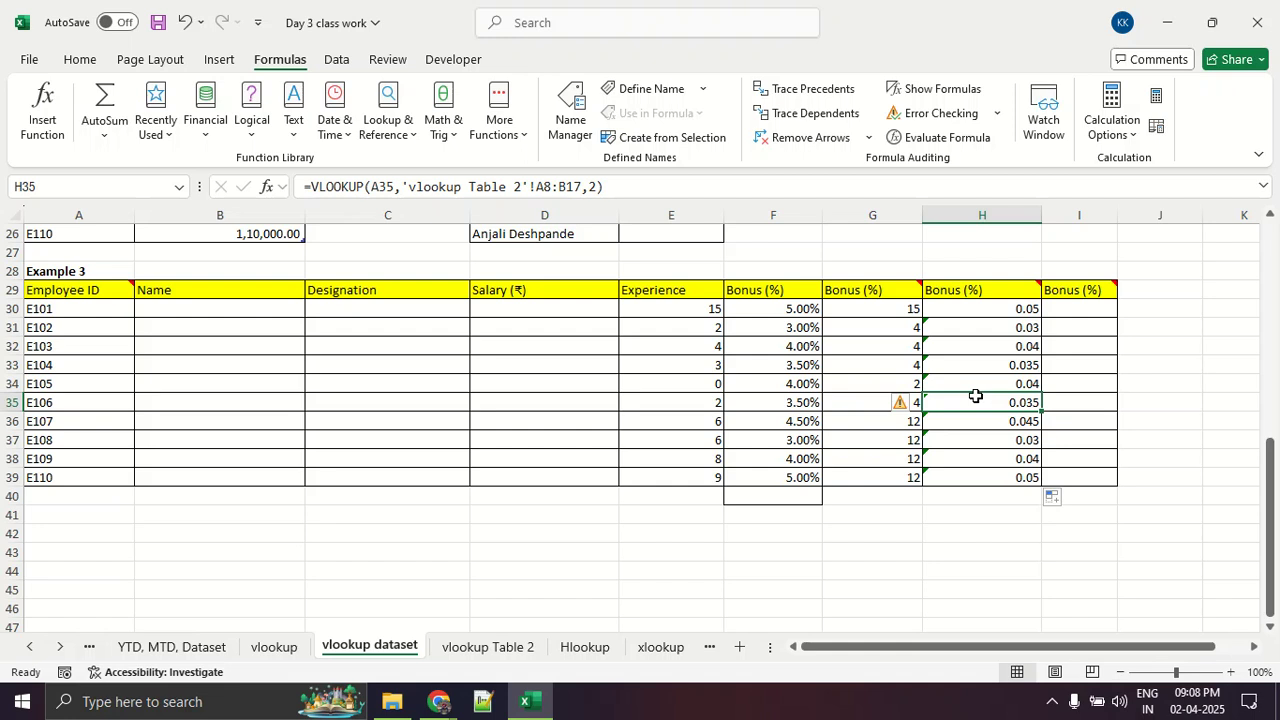
drag(942, 322, 943, 470)
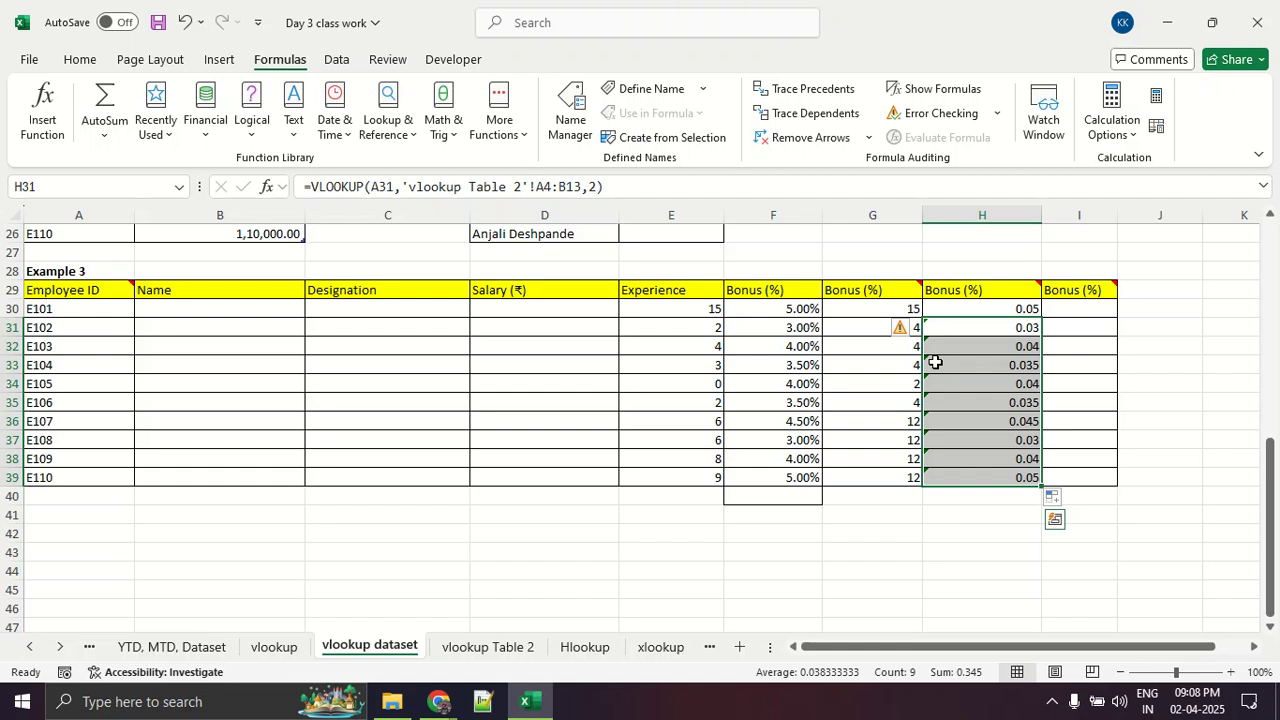
click(905, 403)
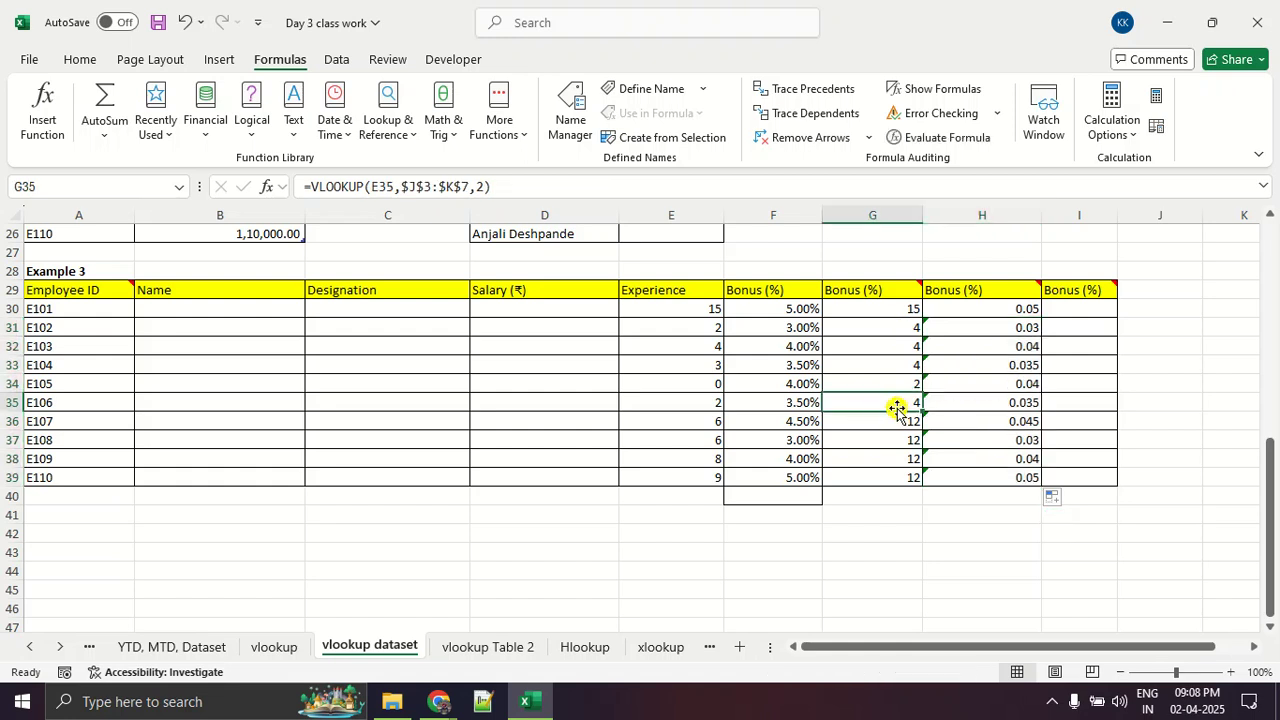
click(970, 418)
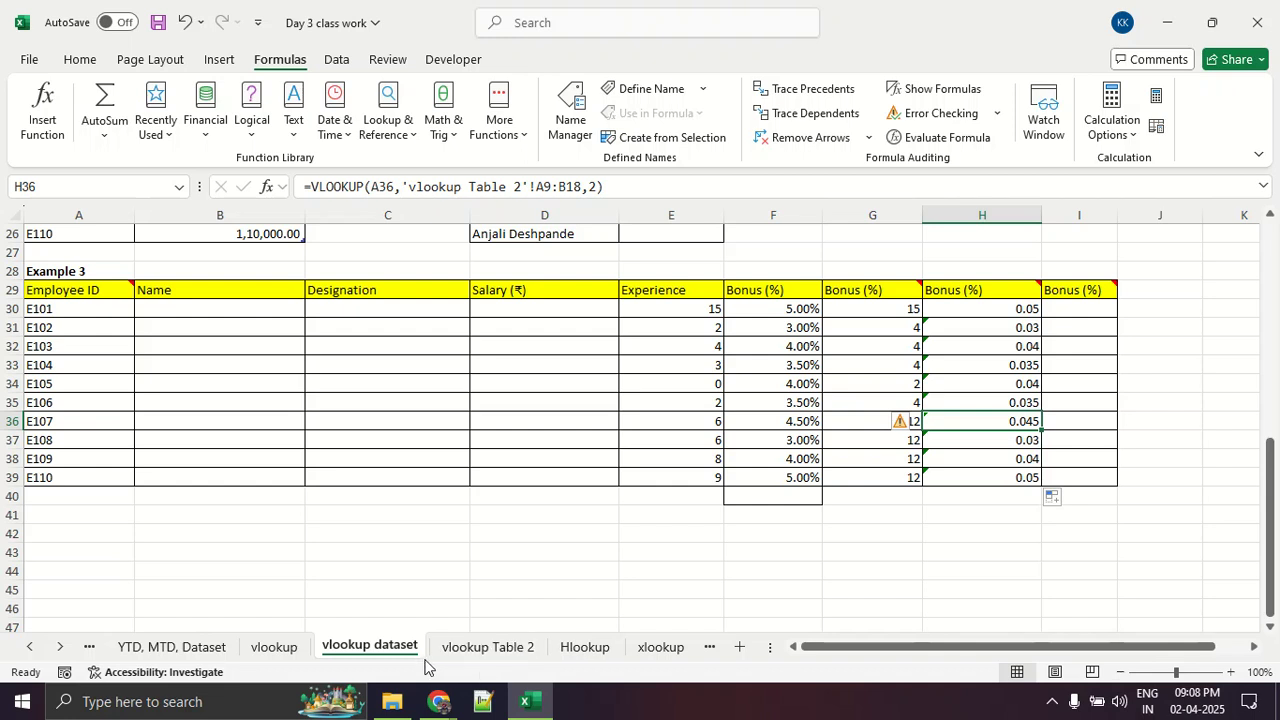
- Switch to the Google Meet call in Chrome and check the participant list, looking back briefly at the workbook
mouse_move(437, 703)
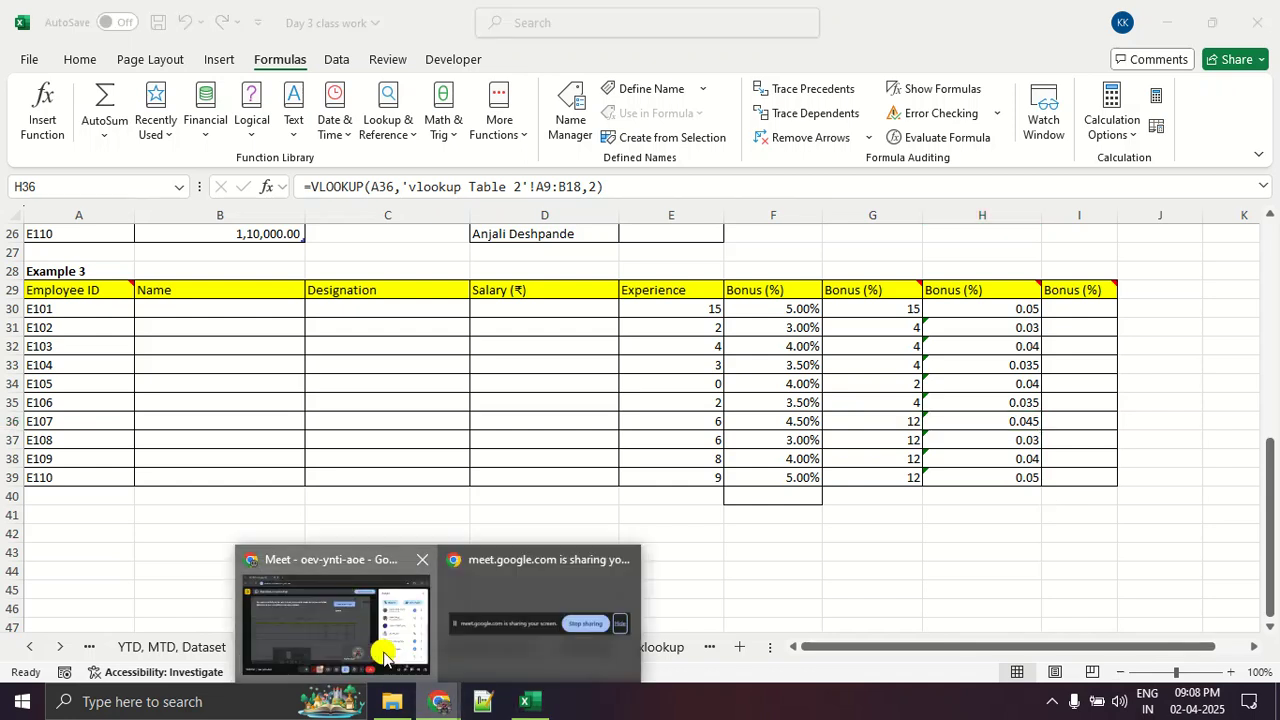
click(337, 630)
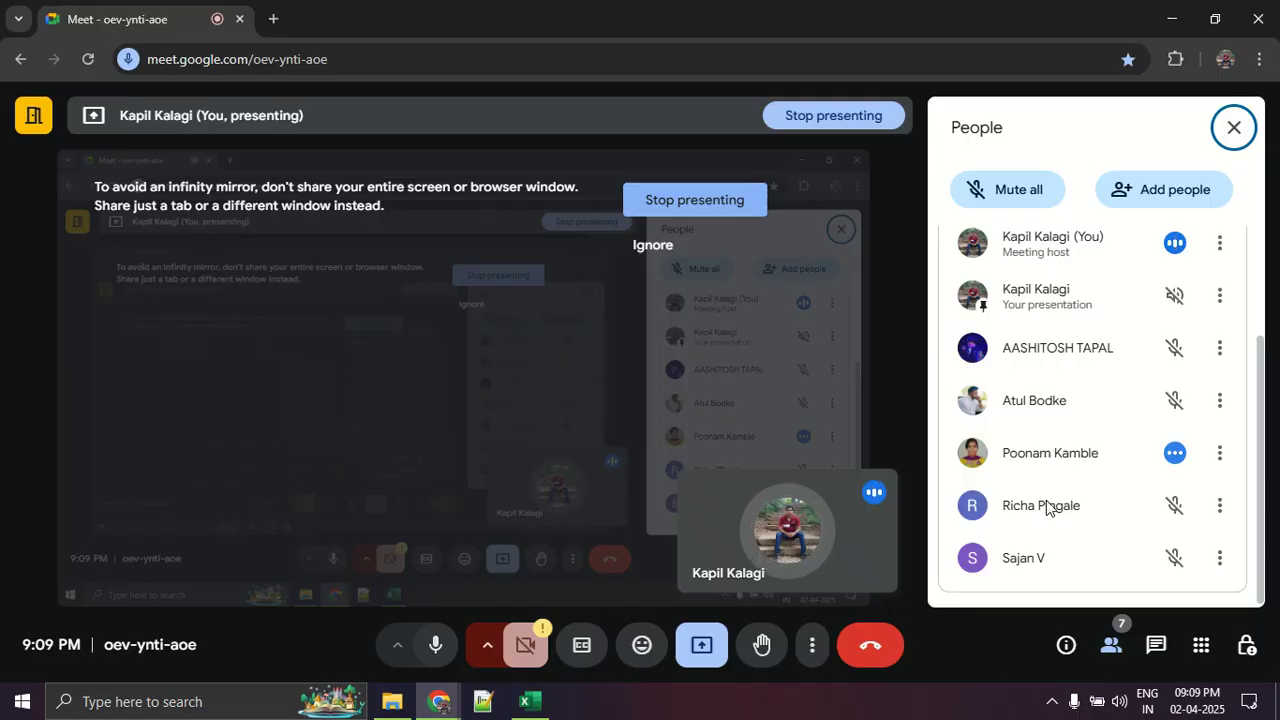
key(alt+Tab)
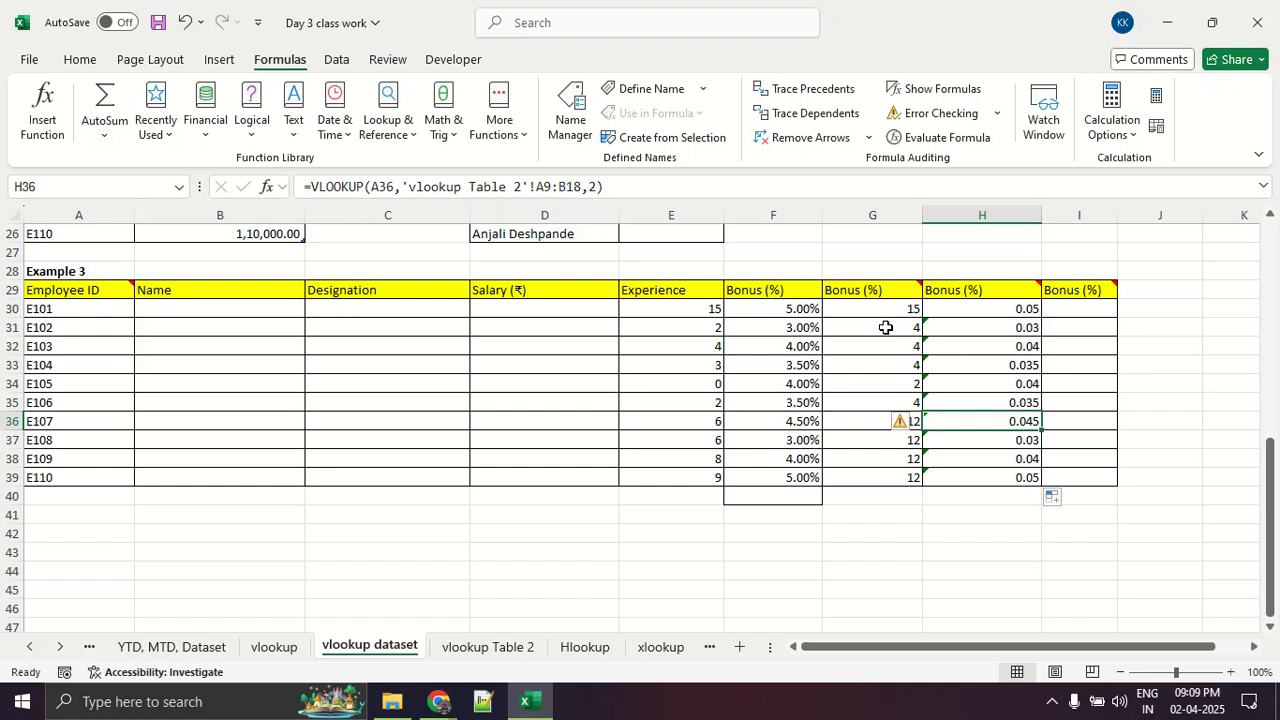
key(alt+Tab)
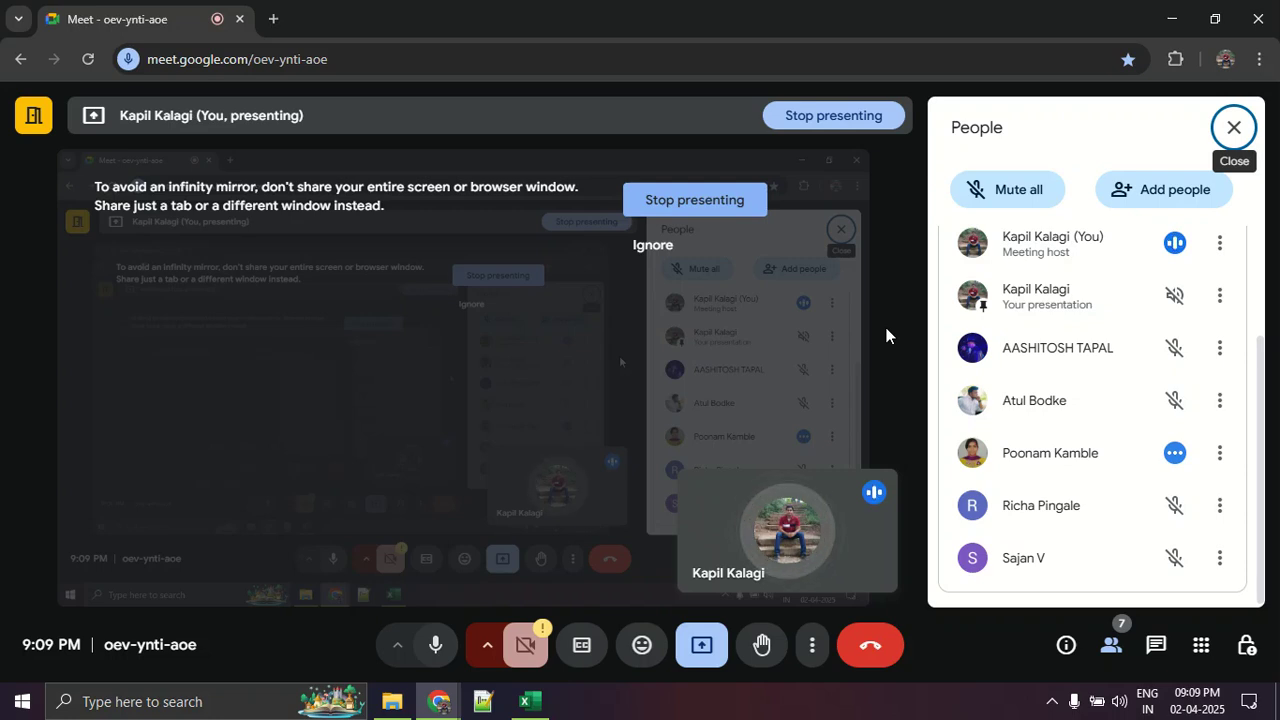
- Search for "aikosh" in a new browser tab and open the AIKosh website
click(279, 21)
text(aikosh)
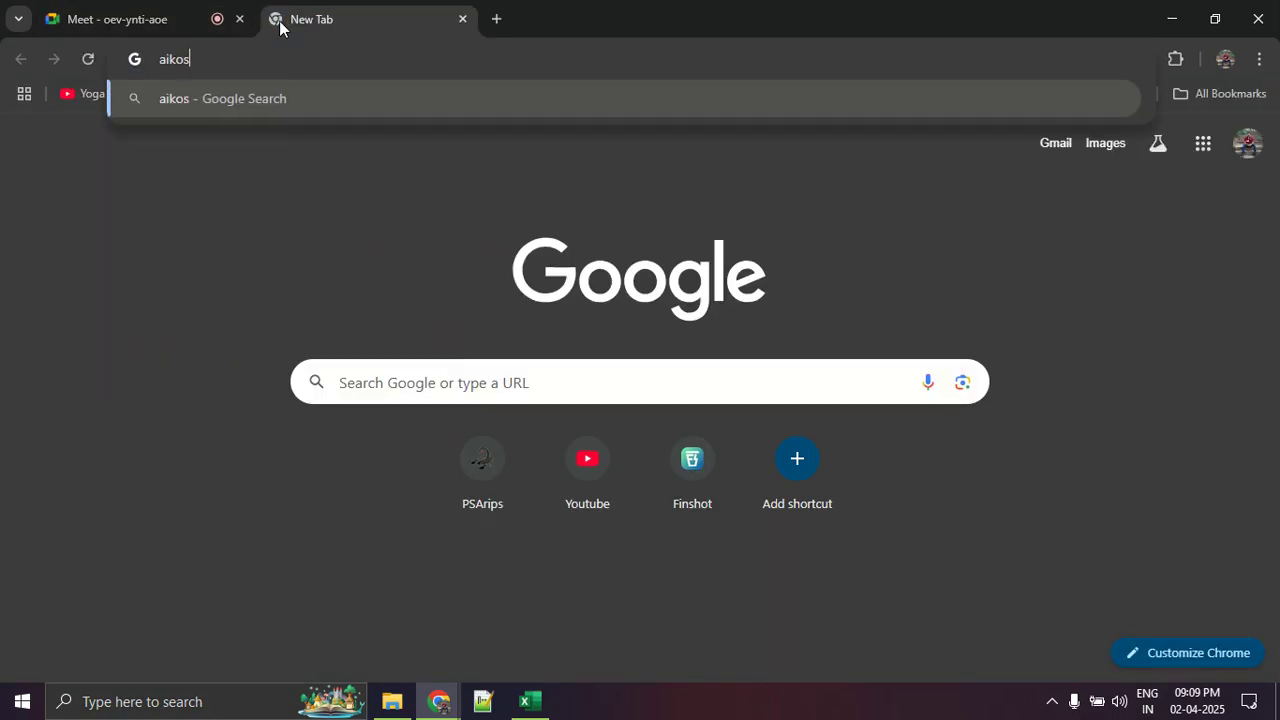
key(Return)
click(197, 290)
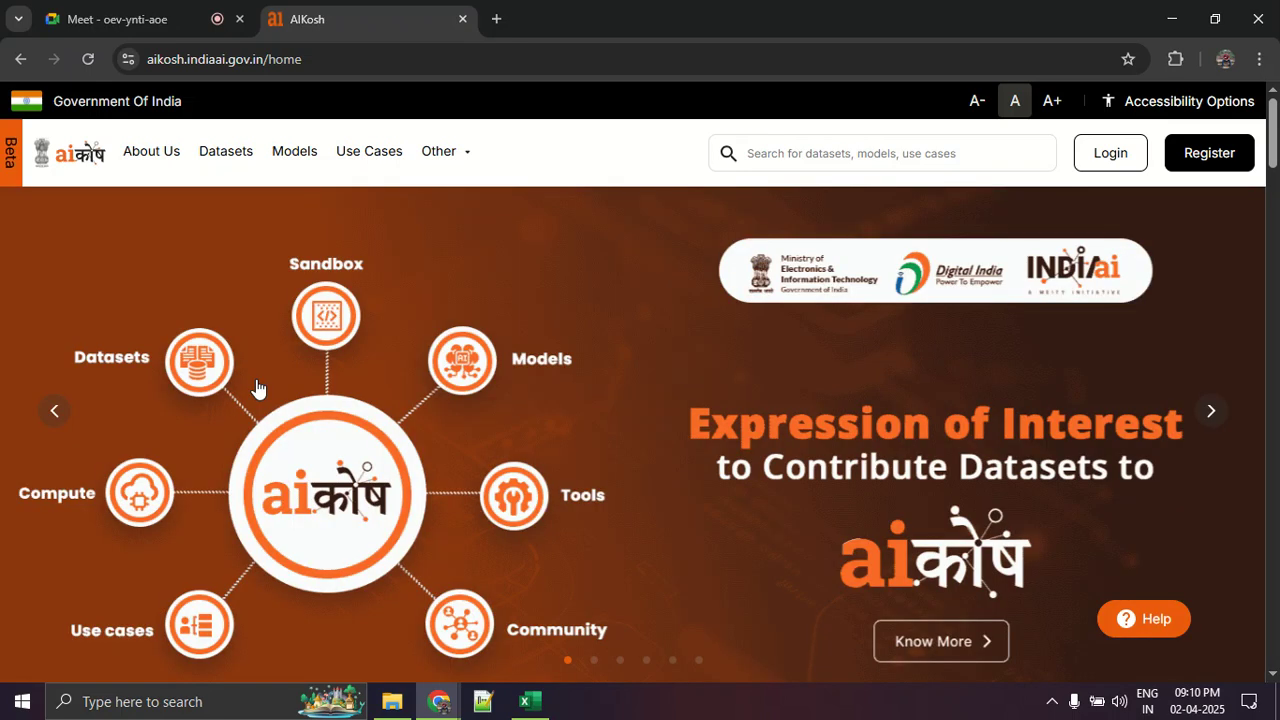
- Open the Models listing from the AIKosh home page statistics and go back to the home page
scroll(257, 388, down, 5)
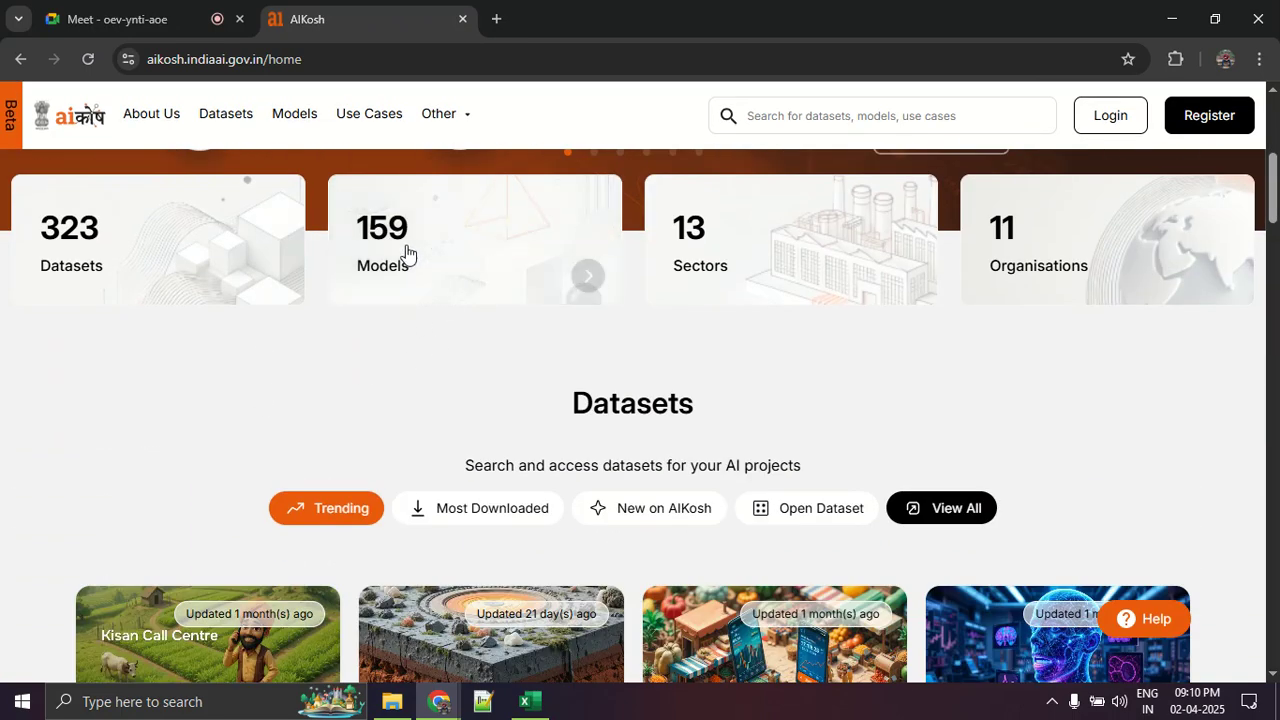
click(405, 250)
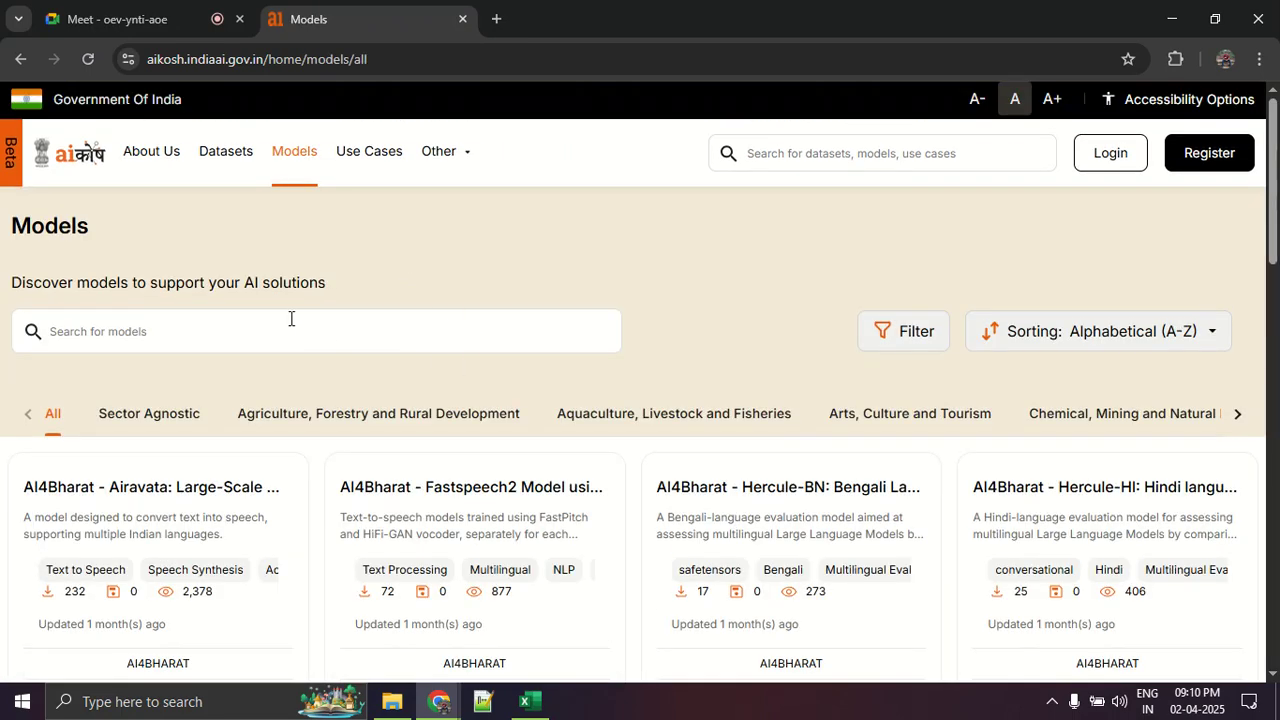
click(20, 59)
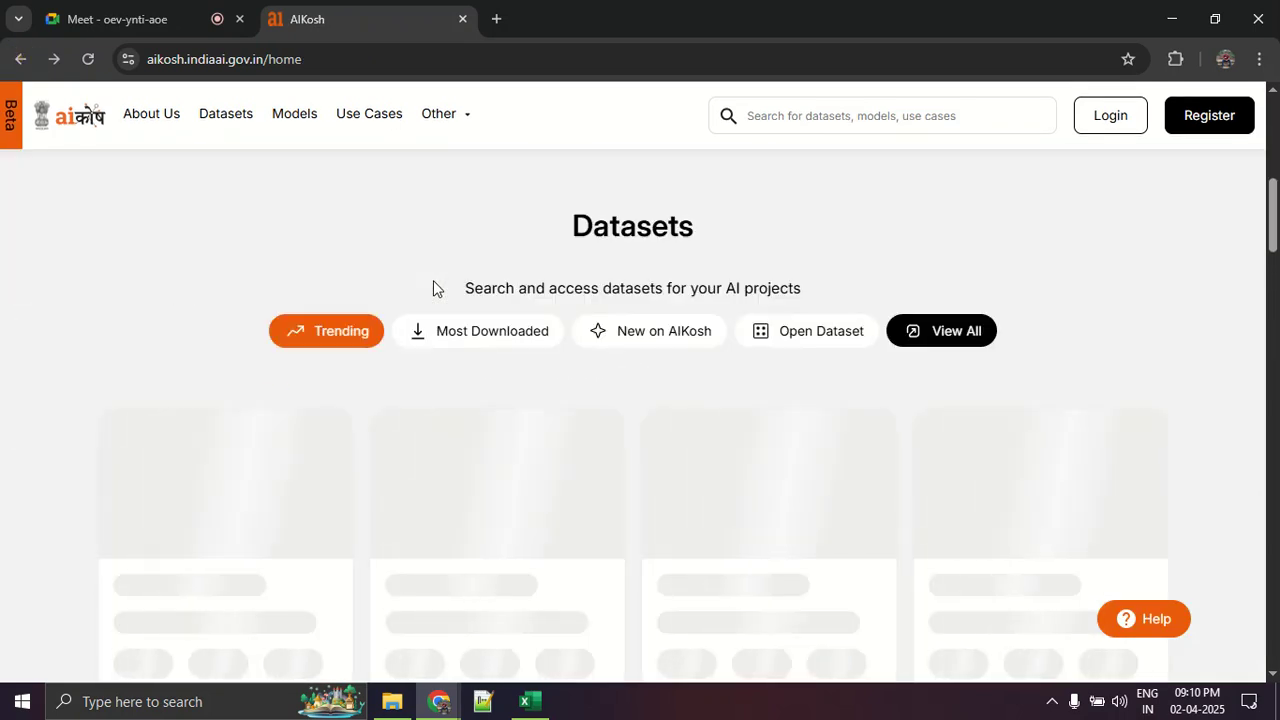
- Browse the trending dataset cards in the Datasets section of the AIKosh home page
scroll(354, 343, down, 3)
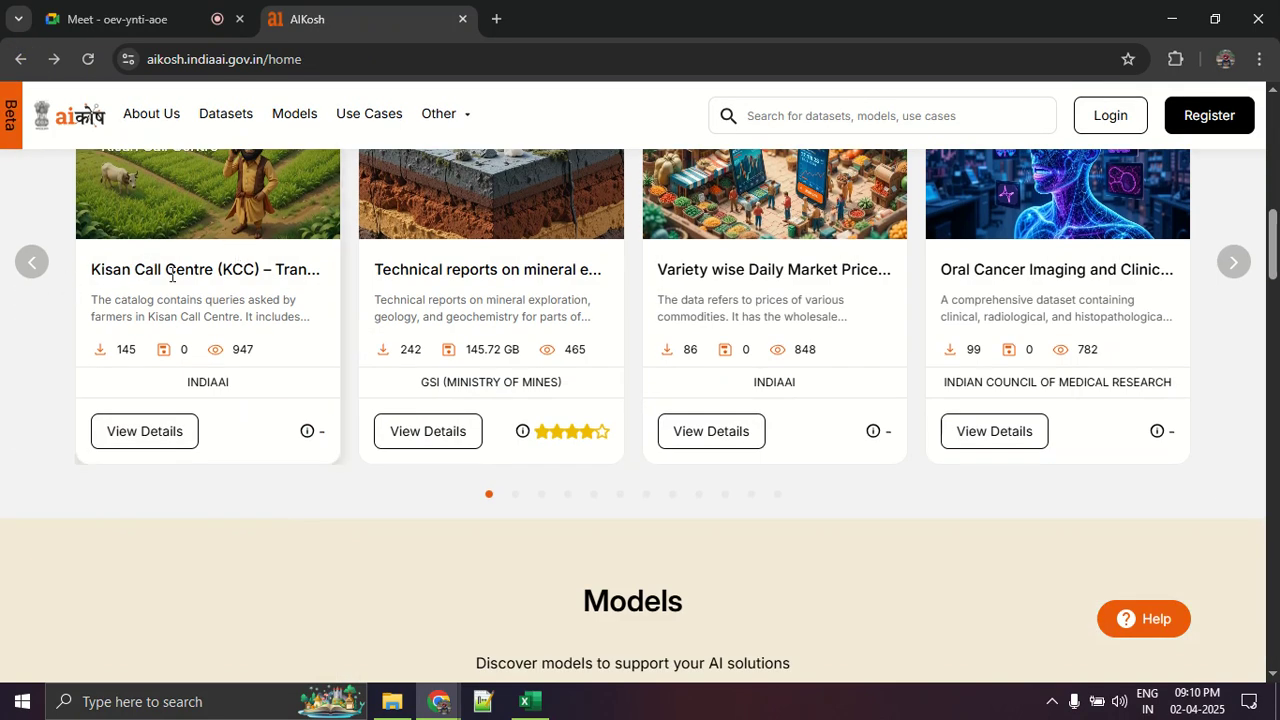
scroll(301, 278, up, 2)
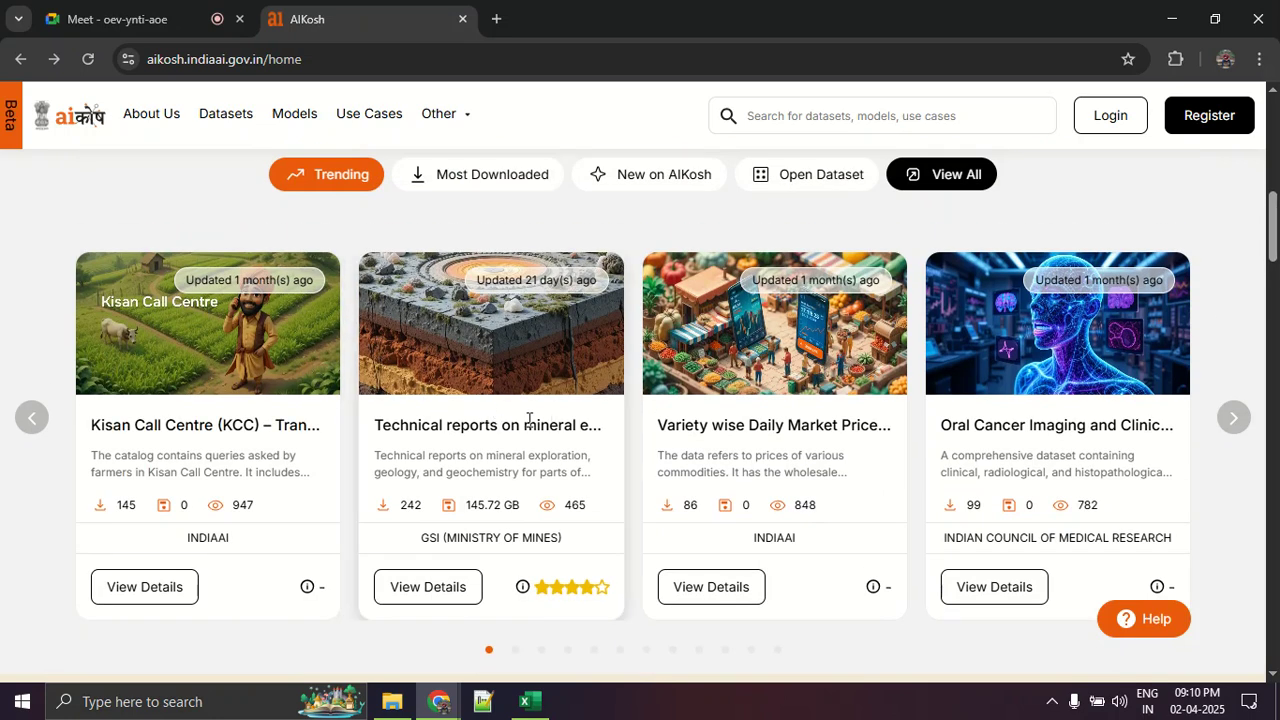
drag(607, 481, 299, 475)
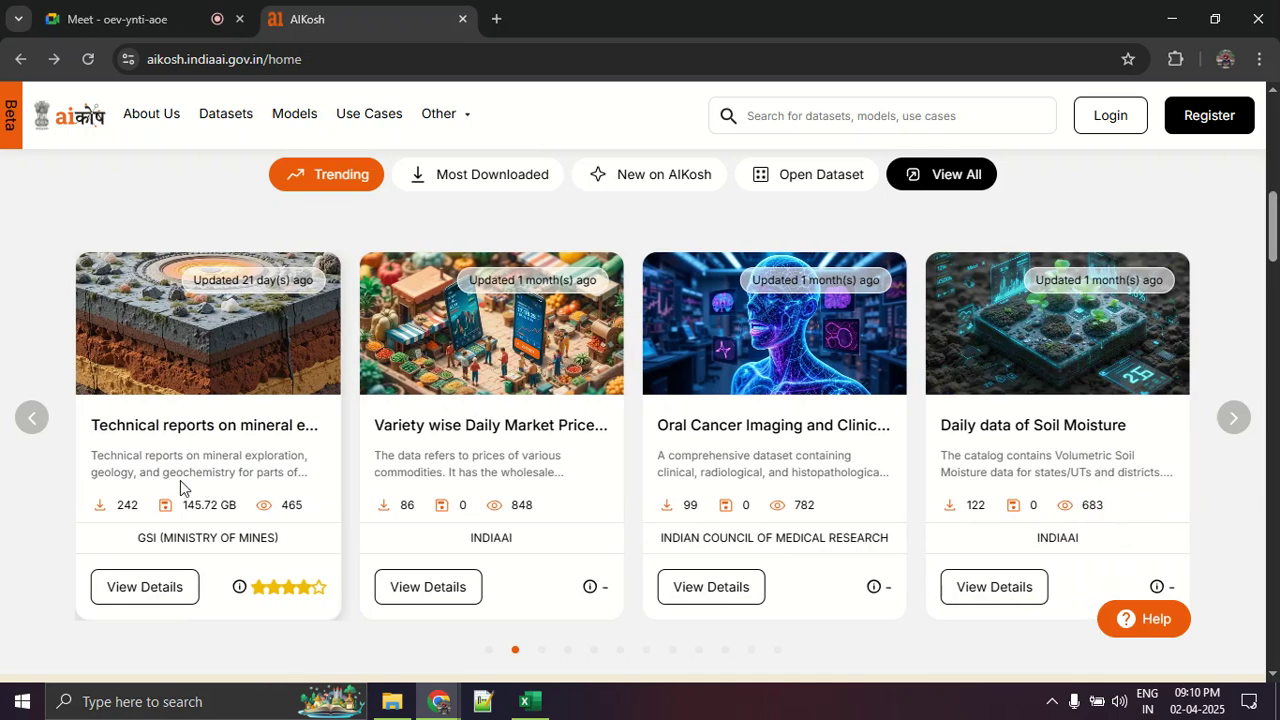
- Browse the remaining trending dataset cards on the AIKosh home page through to the end of the carousel
mouse_move(137, 536)
mouse_down()
mouse_move(277, 534)
mouse_move(149, 540)
mouse_up()
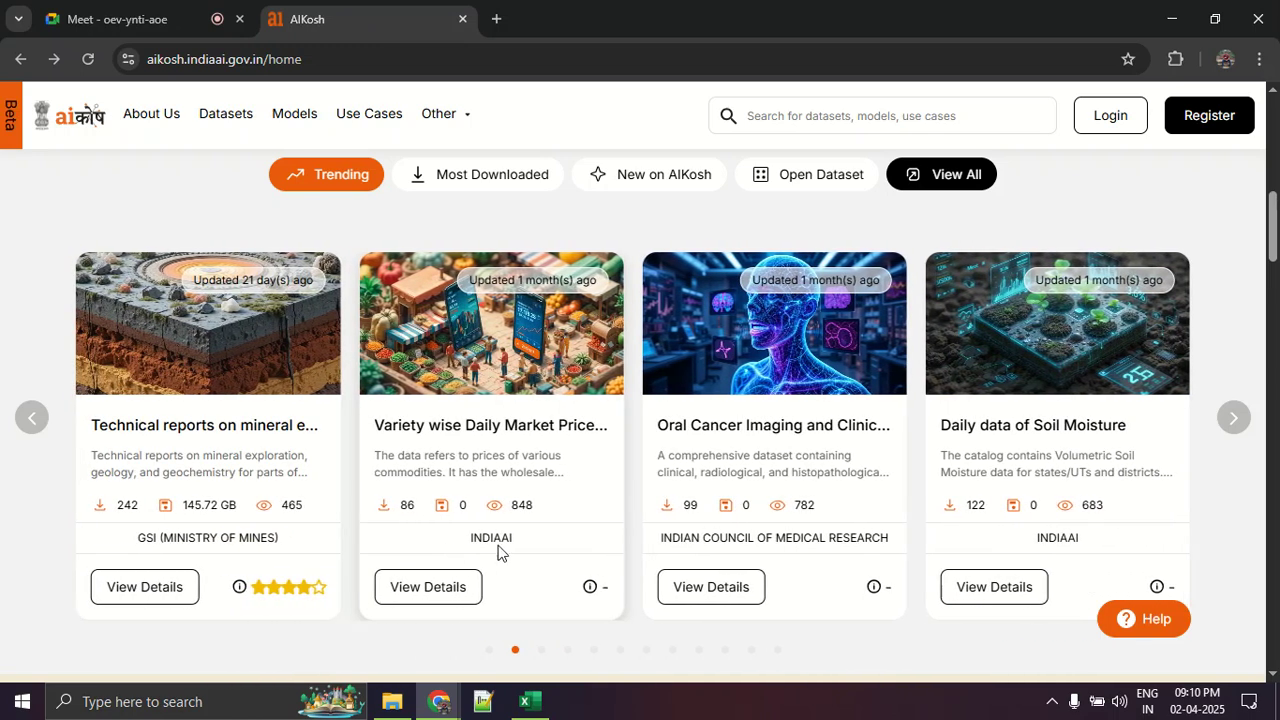
drag(438, 422, 590, 434)
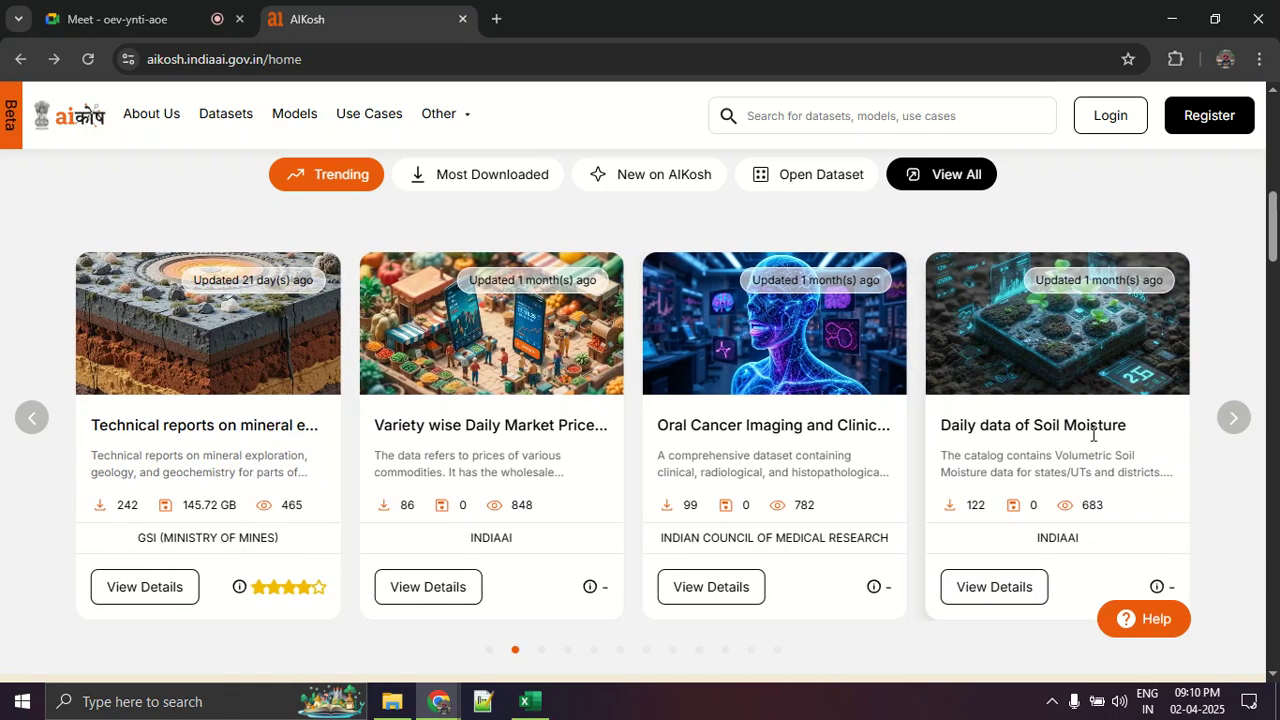
click(1232, 418)
click(1232, 418)
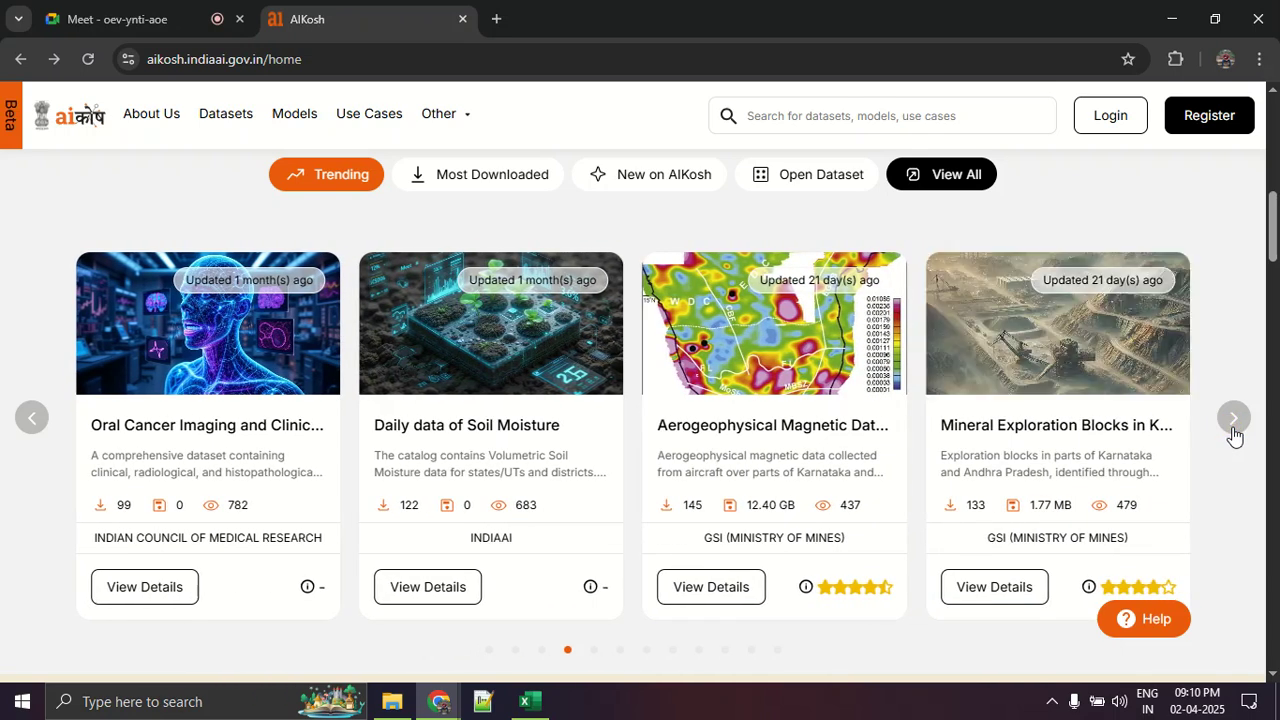
click(1233, 431)
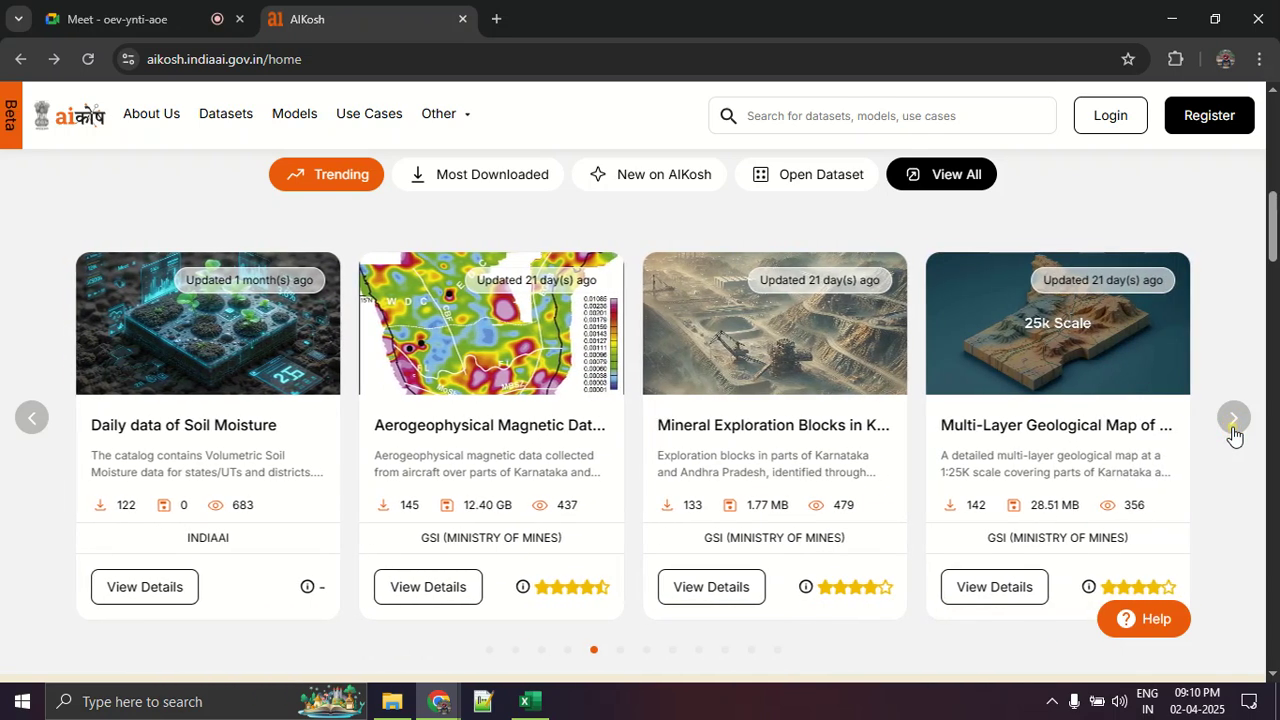
click(1233, 419)
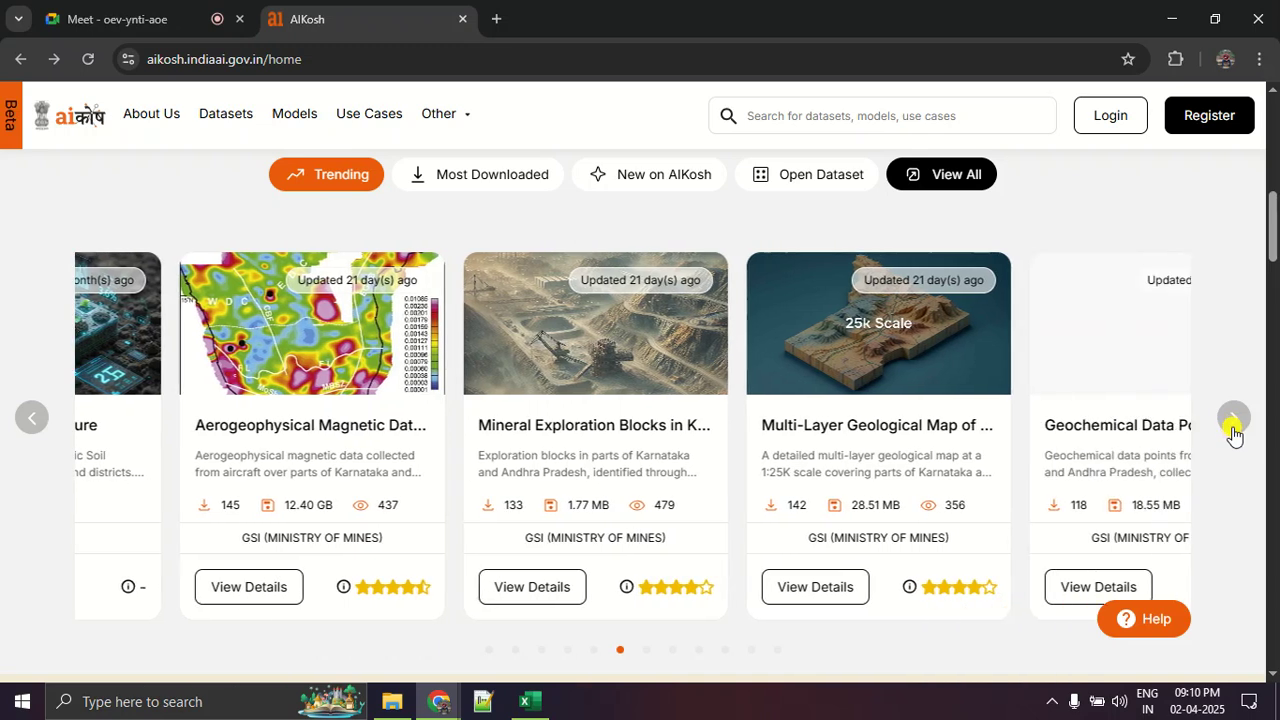
click(1233, 420)
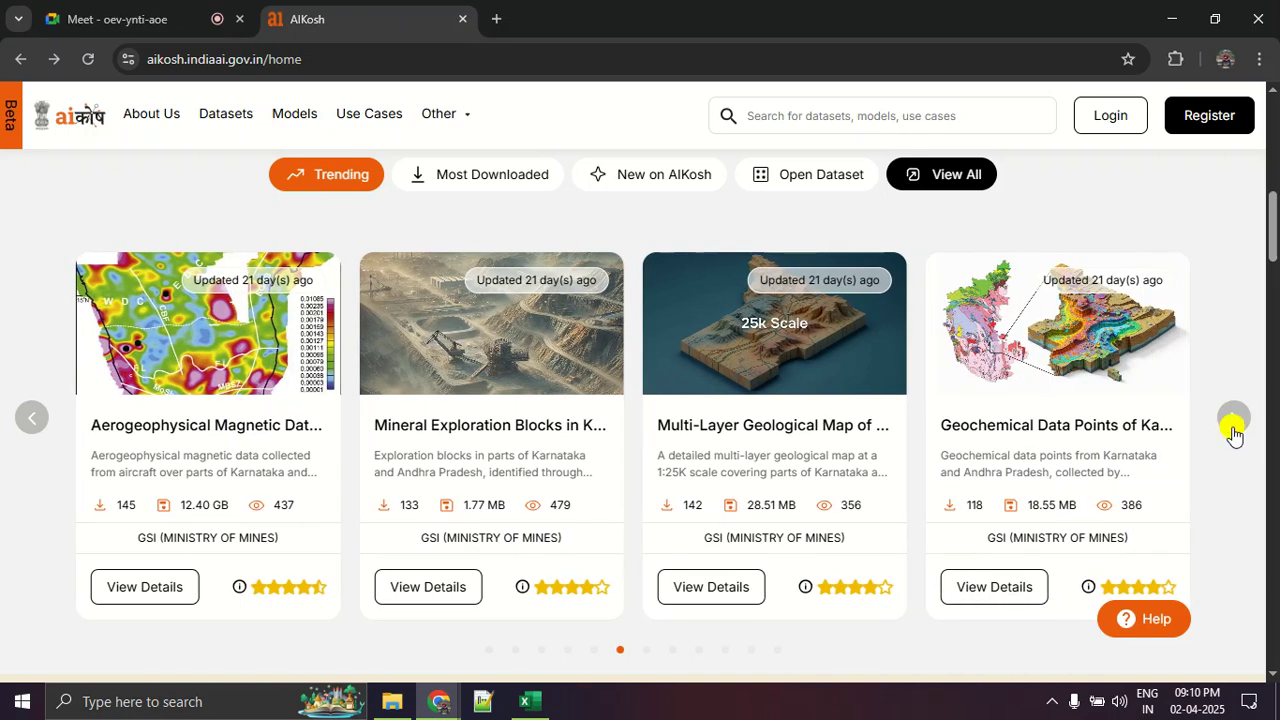
click(1233, 420)
click(1233, 428)
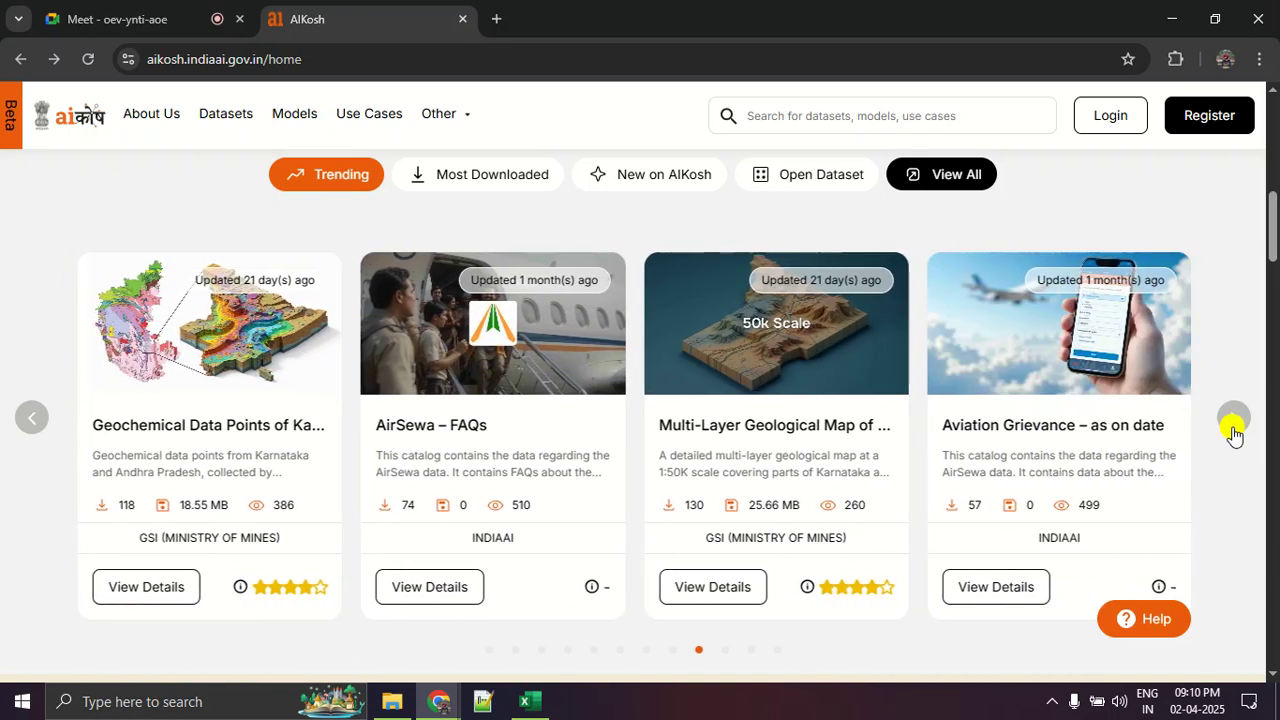
click(1233, 428)
click(1233, 428)
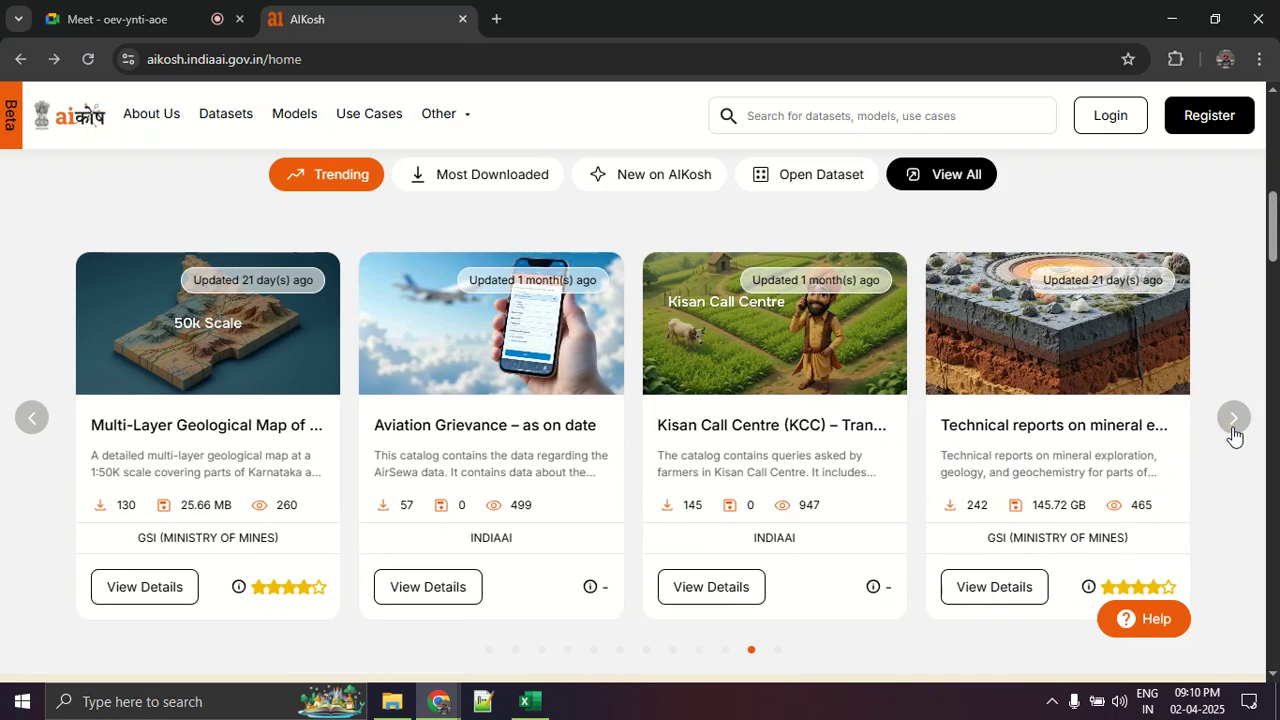
click(1233, 430)
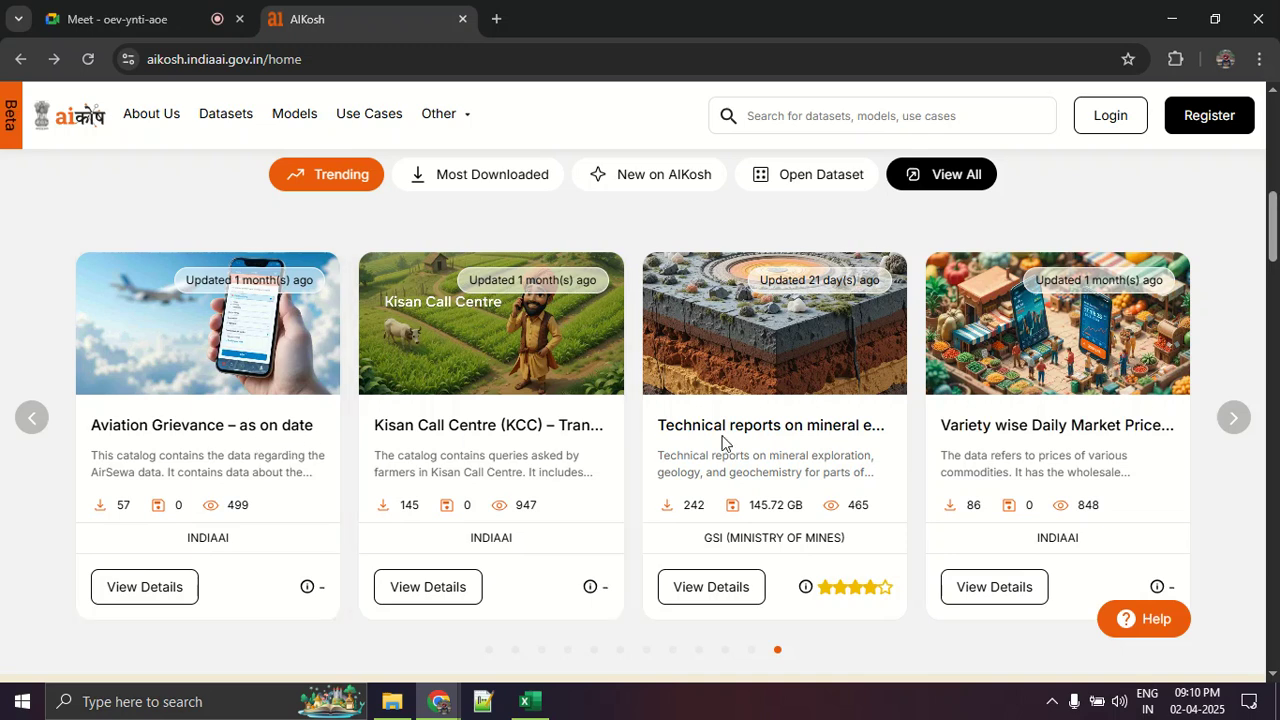
scroll(628, 423, up, 5)
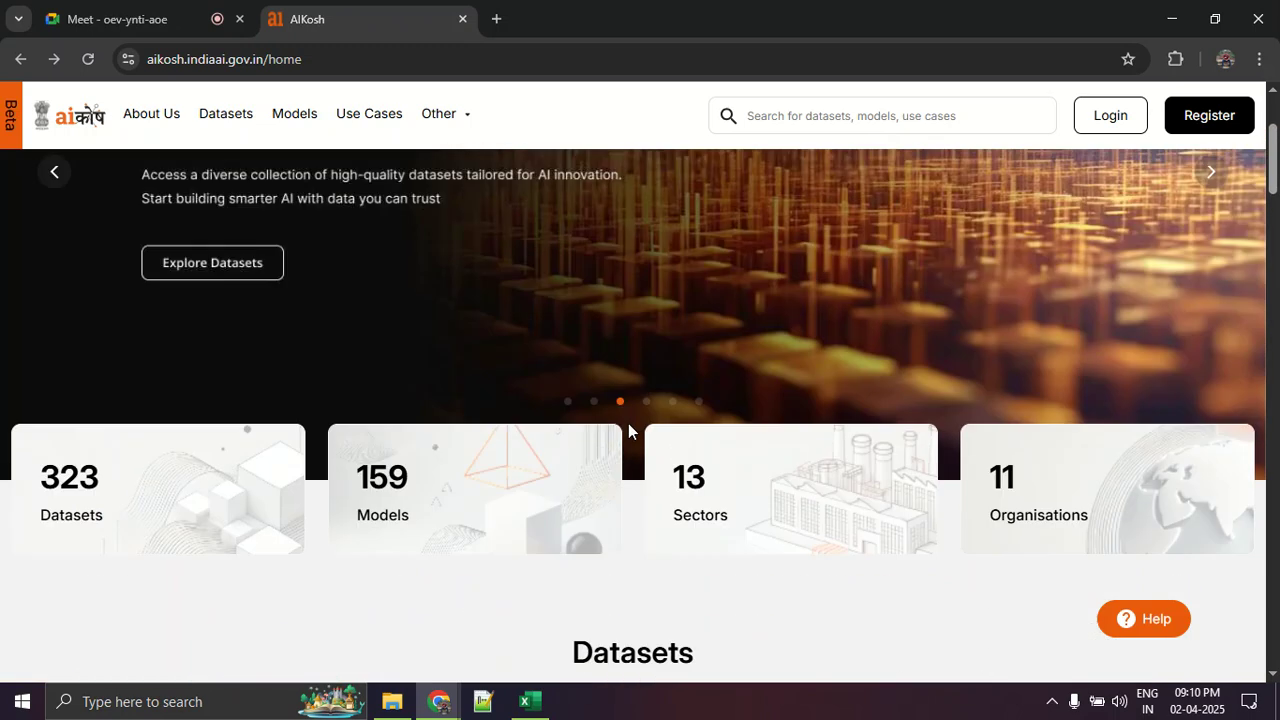
scroll(626, 429, down, 3)
scroll(626, 429, up, 3)
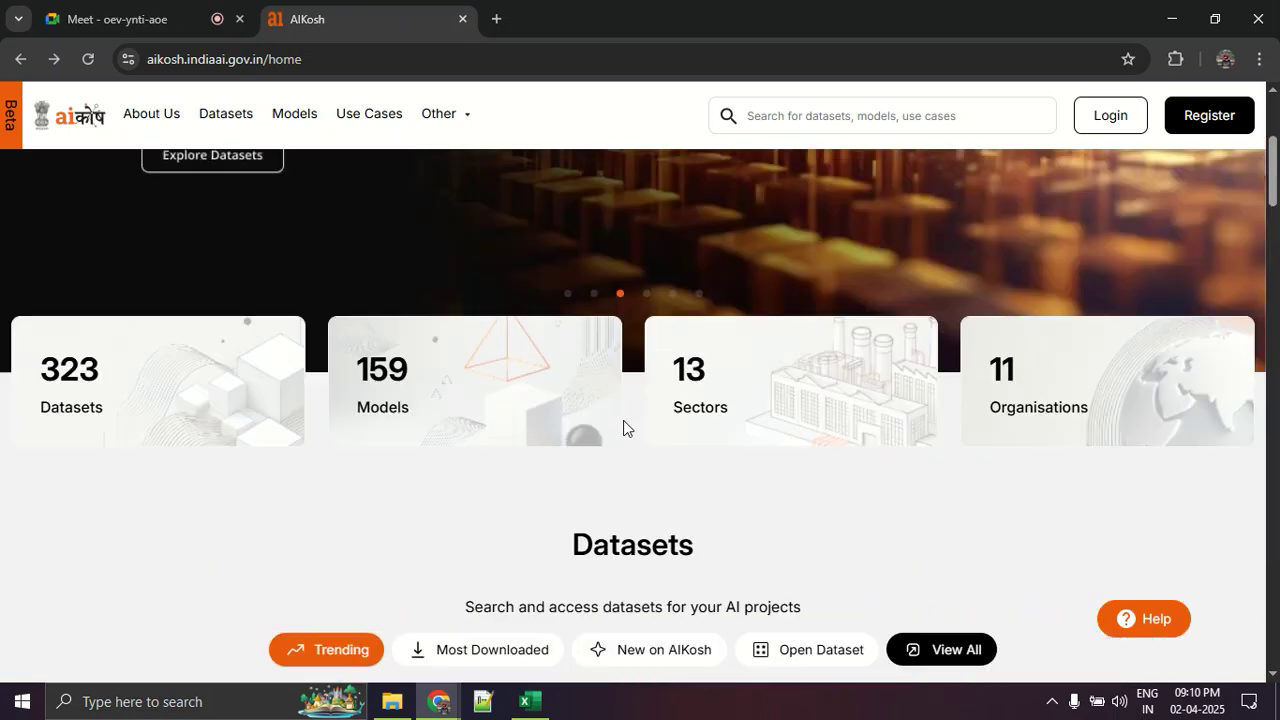
- Switch to the Google Meet call and look through its participant list
click(125, 26)
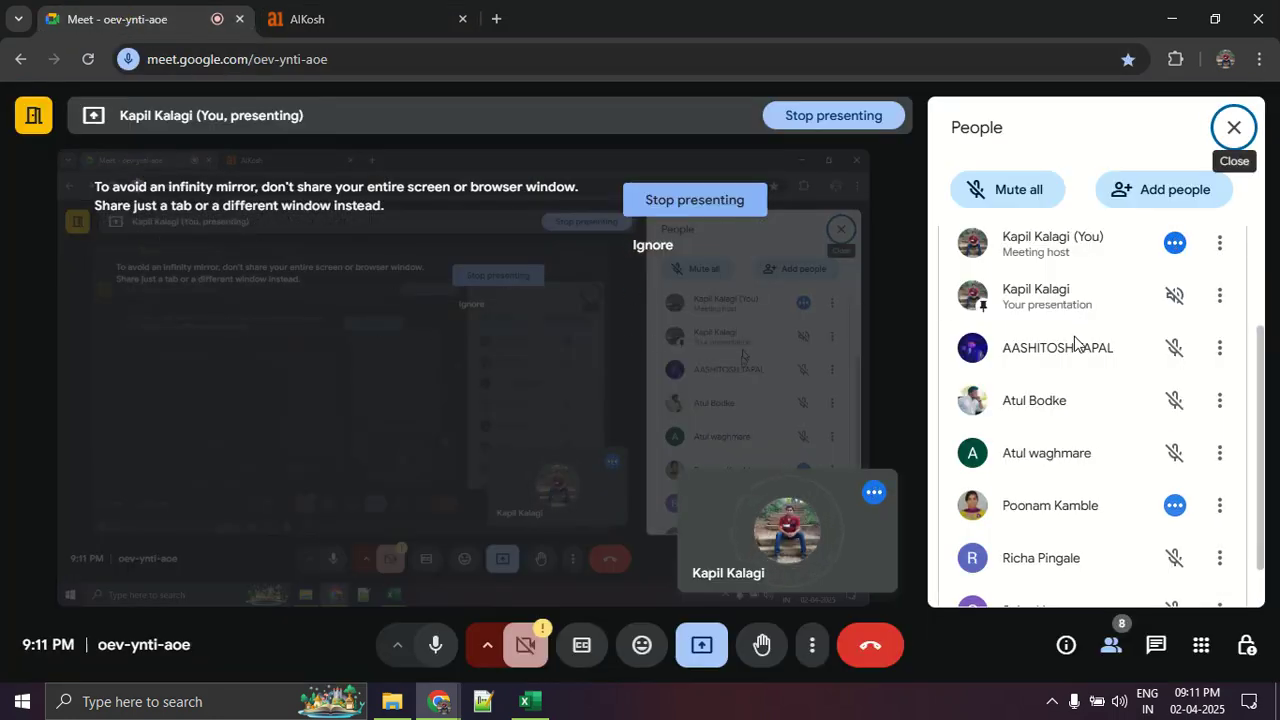
click(1112, 647)
click(1112, 647)
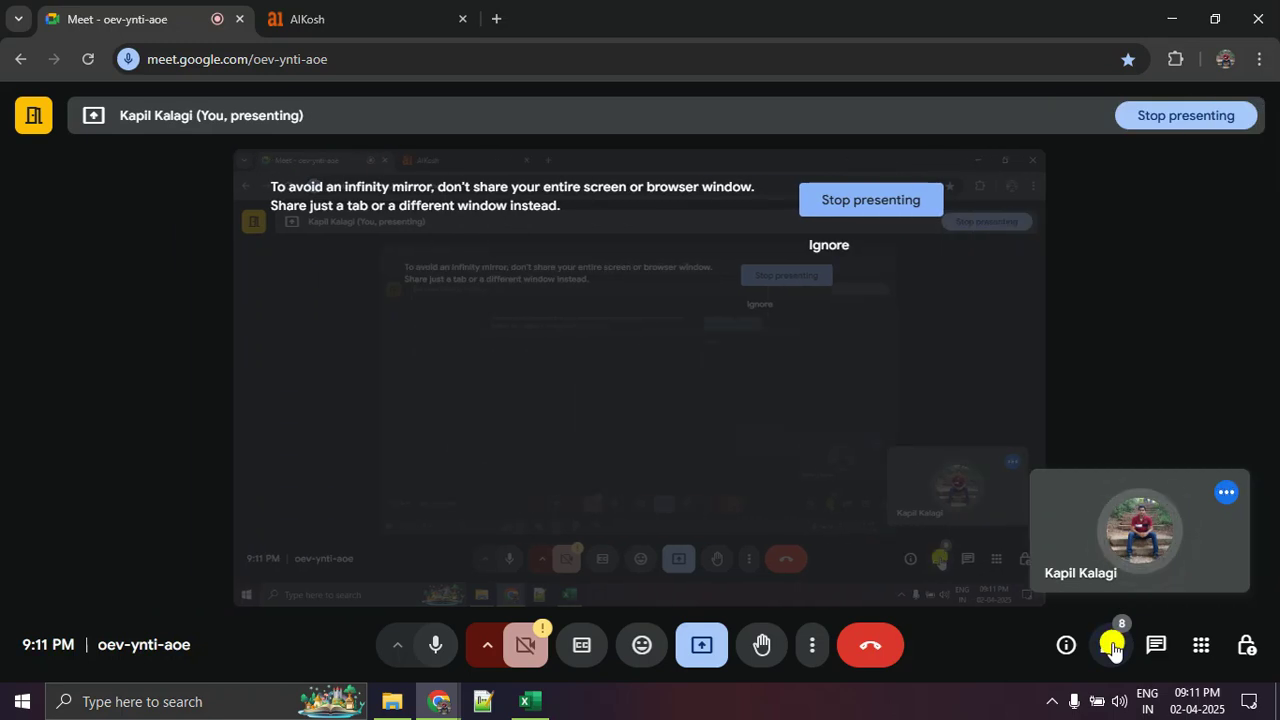
scroll(1103, 552, up, 2)
scroll(1103, 552, down, 3)
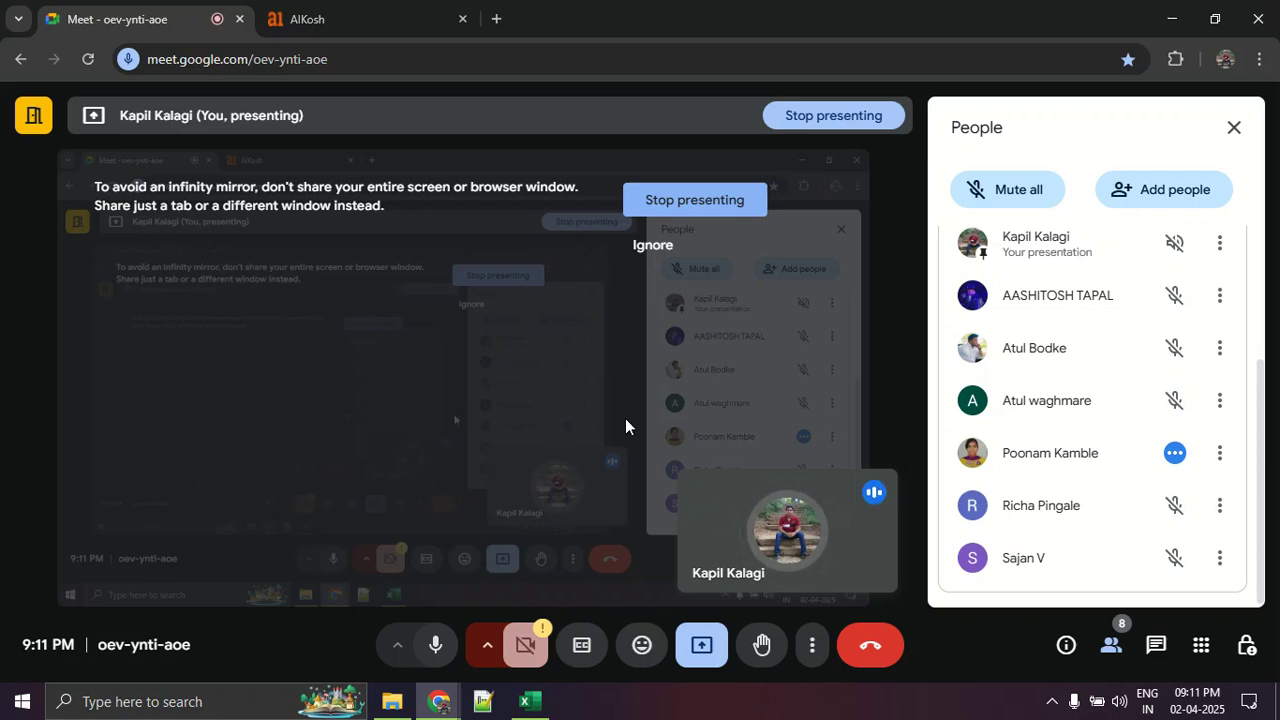
- Switch to the Excel workbook, widen column I, and select Example 3's empty bonus cells I30:I39
click(530, 701)
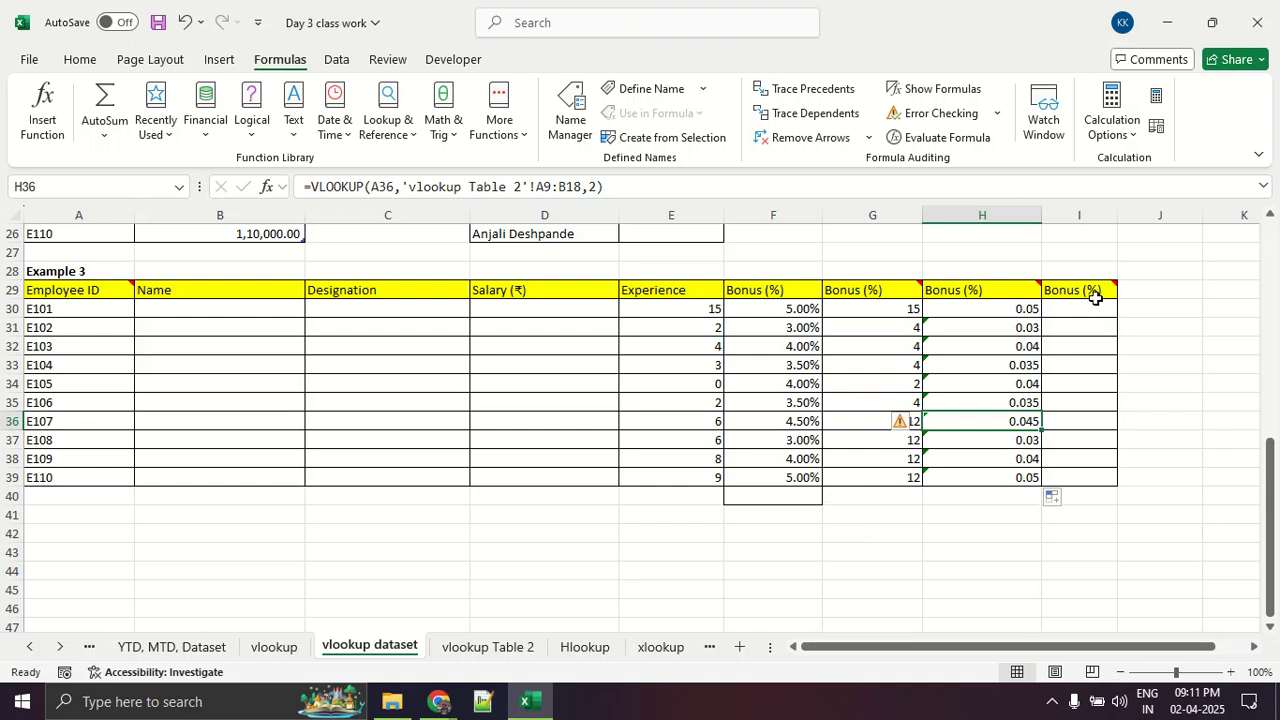
drag(1117, 215, 1161, 218)
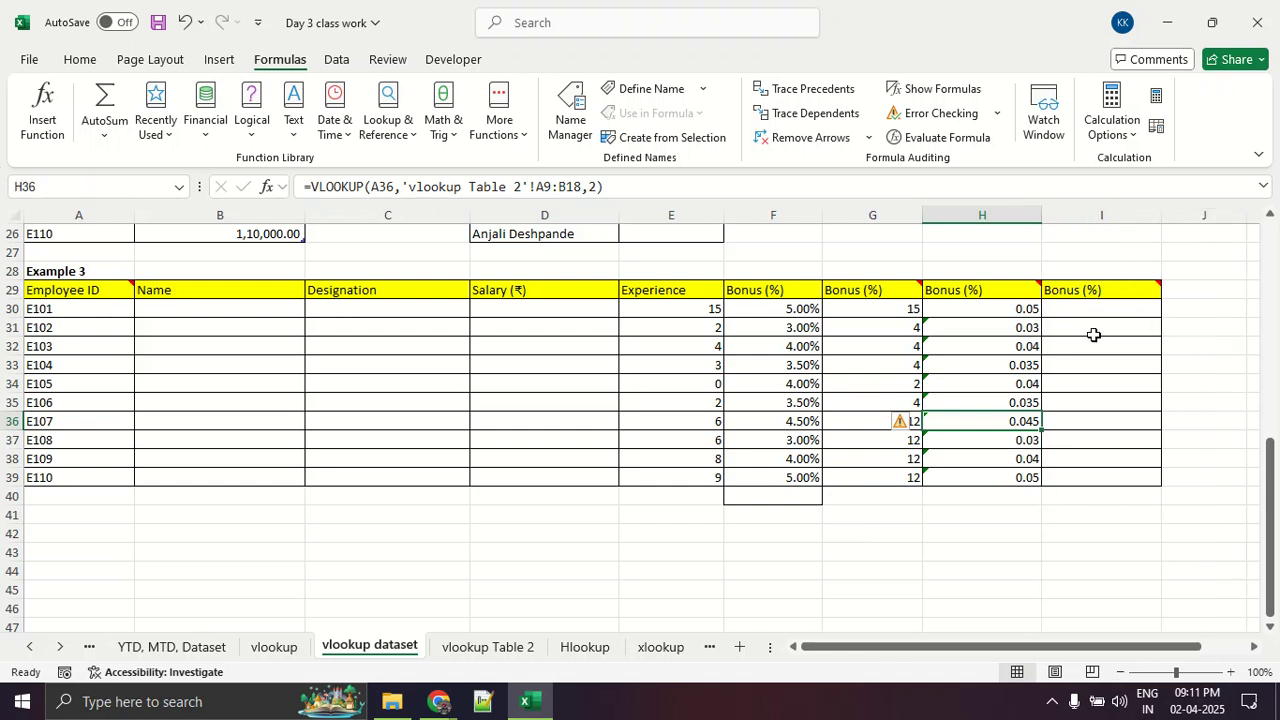
drag(1096, 310, 1097, 487)
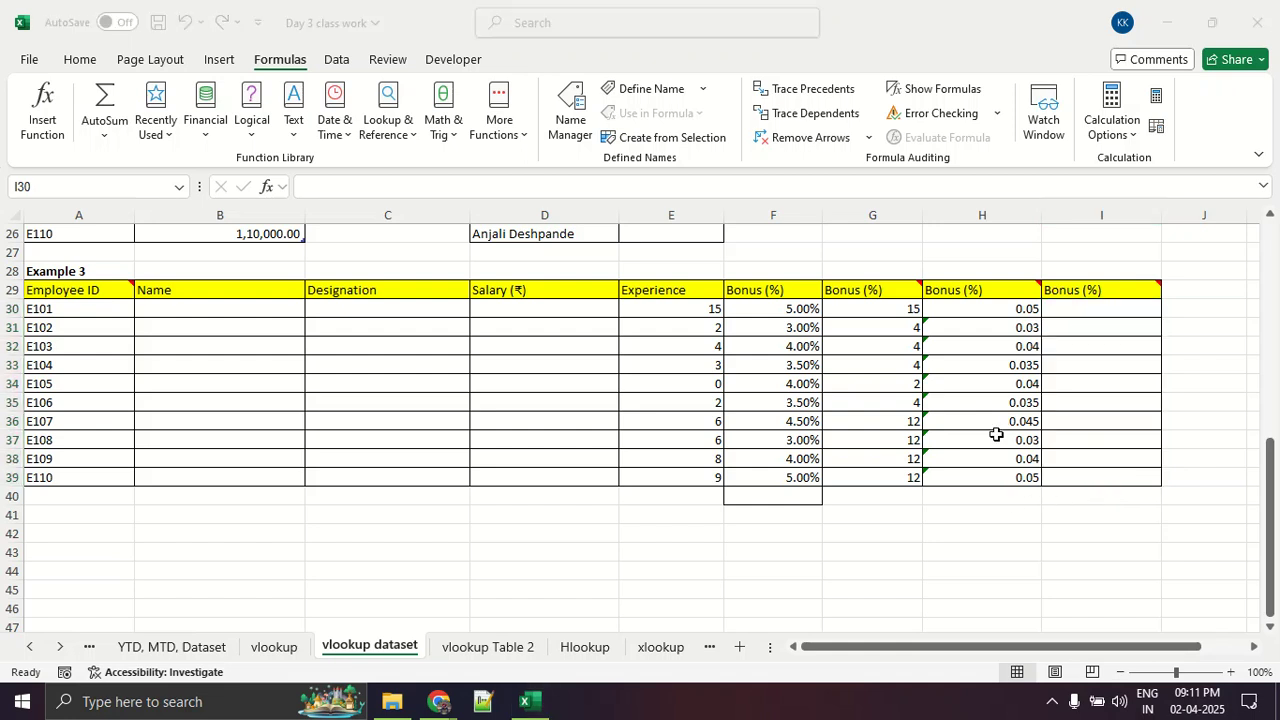
- Review the bonus data on the vlookup Table 2 sheet and return to the vlookup dataset sheet
click(510, 648)
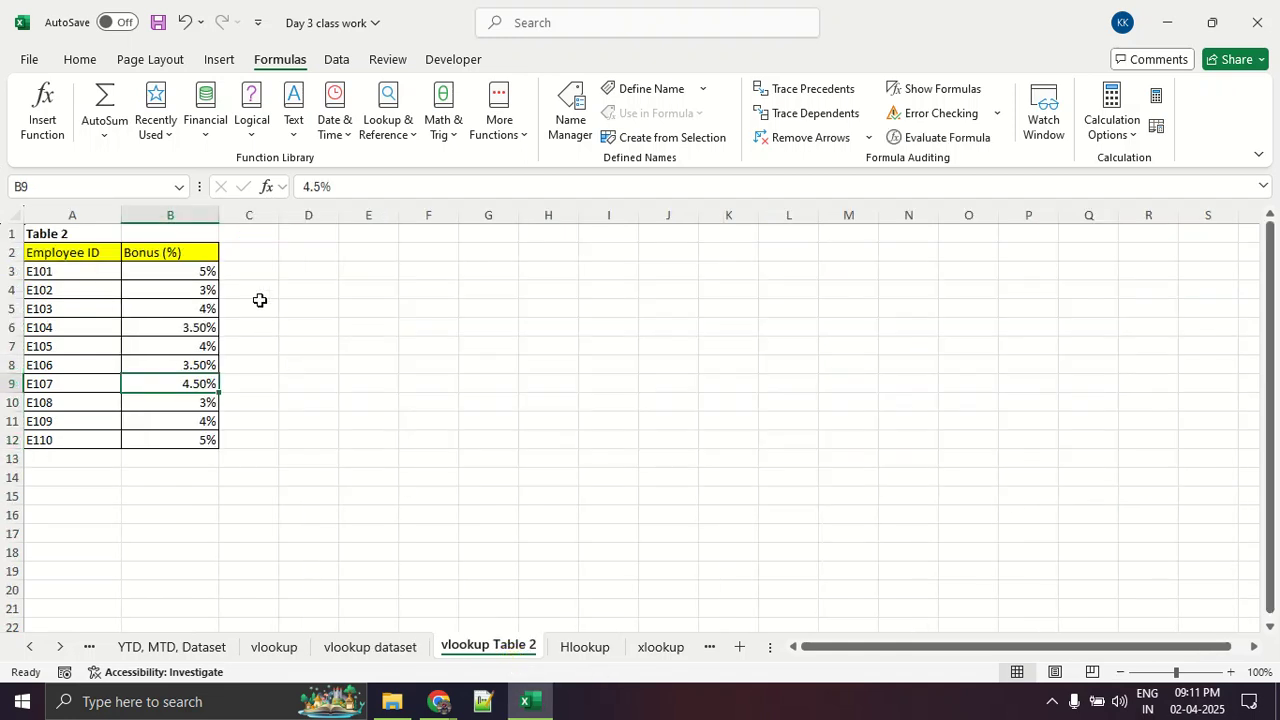
mouse_move(254, 280)
mouse_down()
mouse_move(212, 260)
mouse_move(290, 362)
mouse_move(248, 236)
mouse_up()
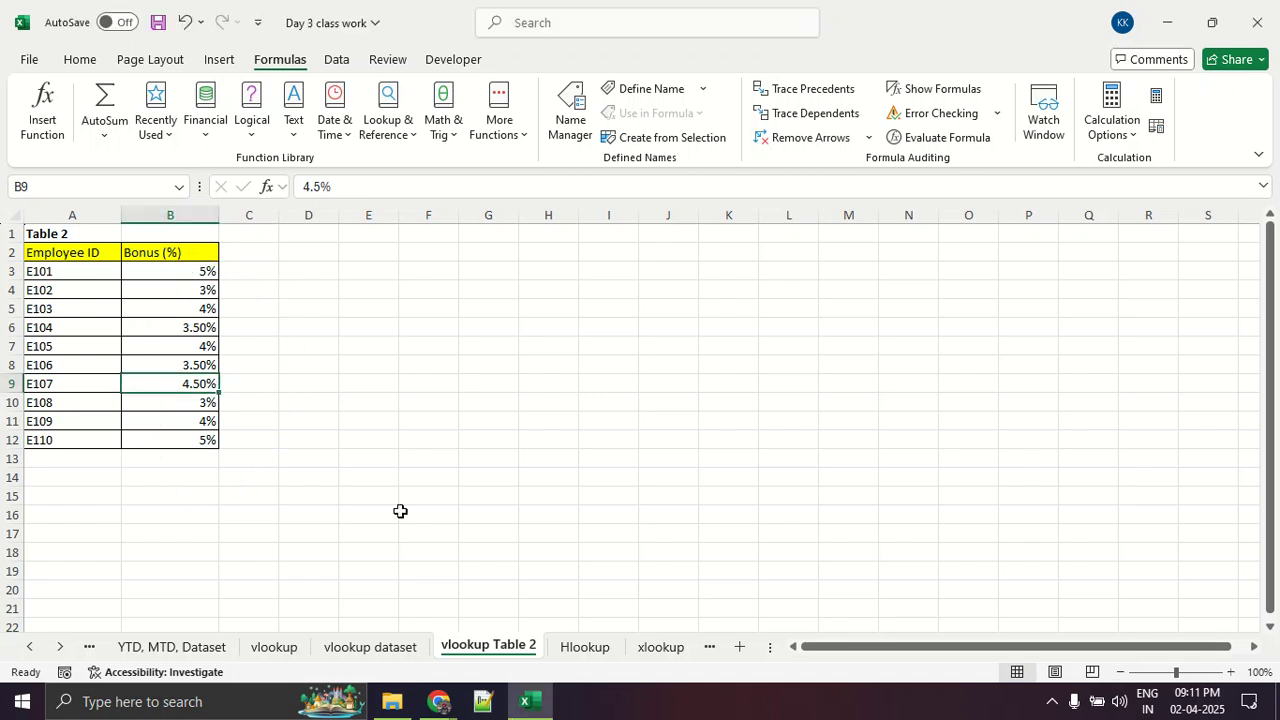
click(405, 647)
mouse_move(995, 282)
mouse_down()
mouse_move(1022, 278)
mouse_move(1018, 482)
mouse_move(1026, 260)
mouse_up()
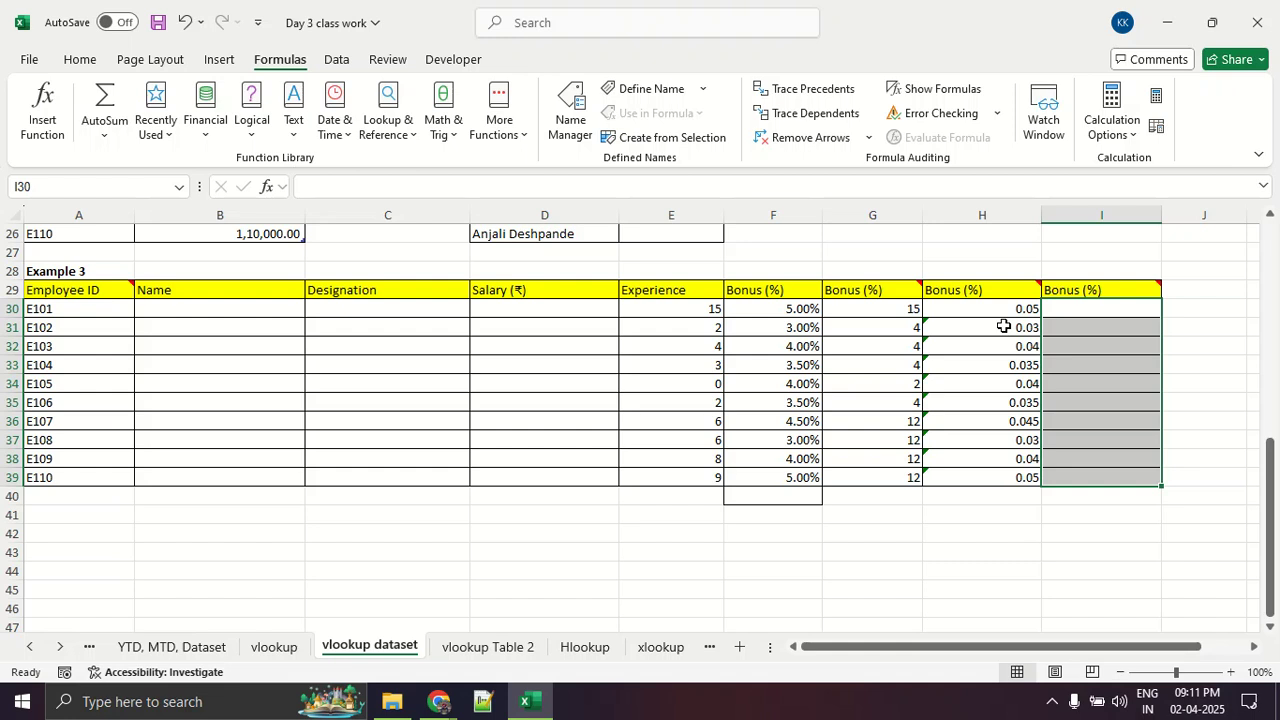
- Format Example 3's bonus values in H30:H39 as percentages with two decimal places
drag(997, 305, 997, 478)
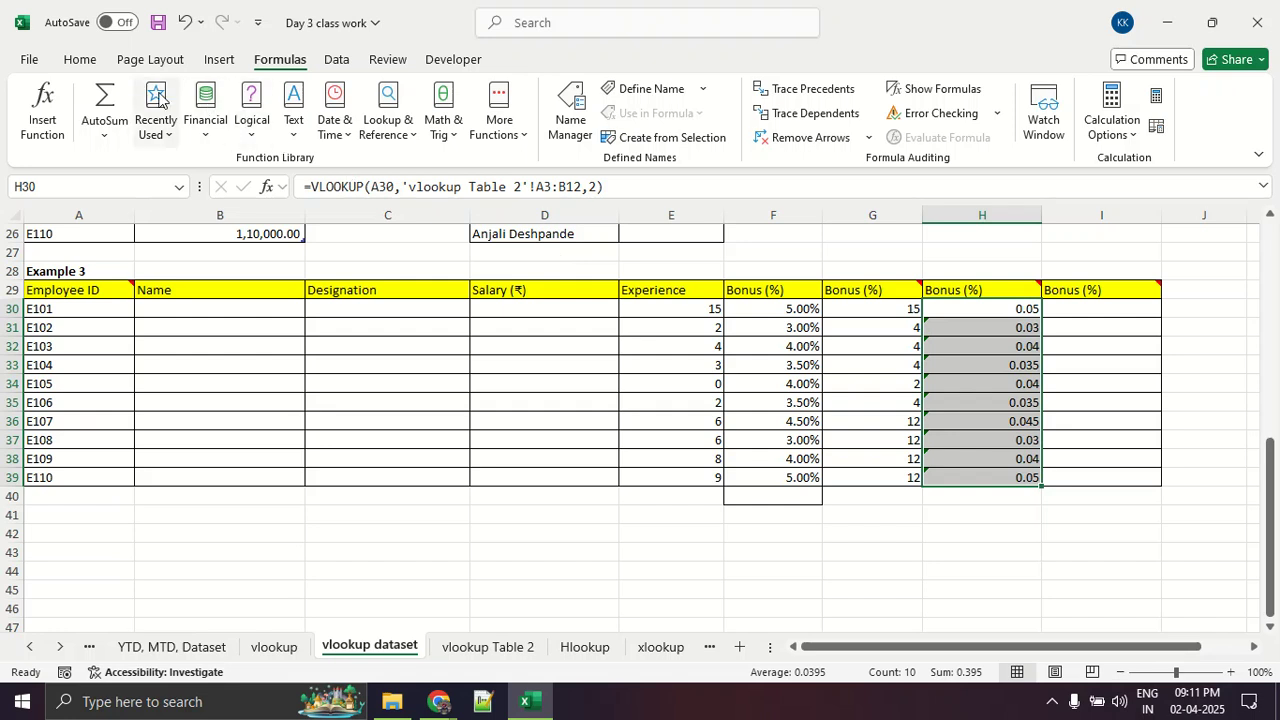
click(92, 60)
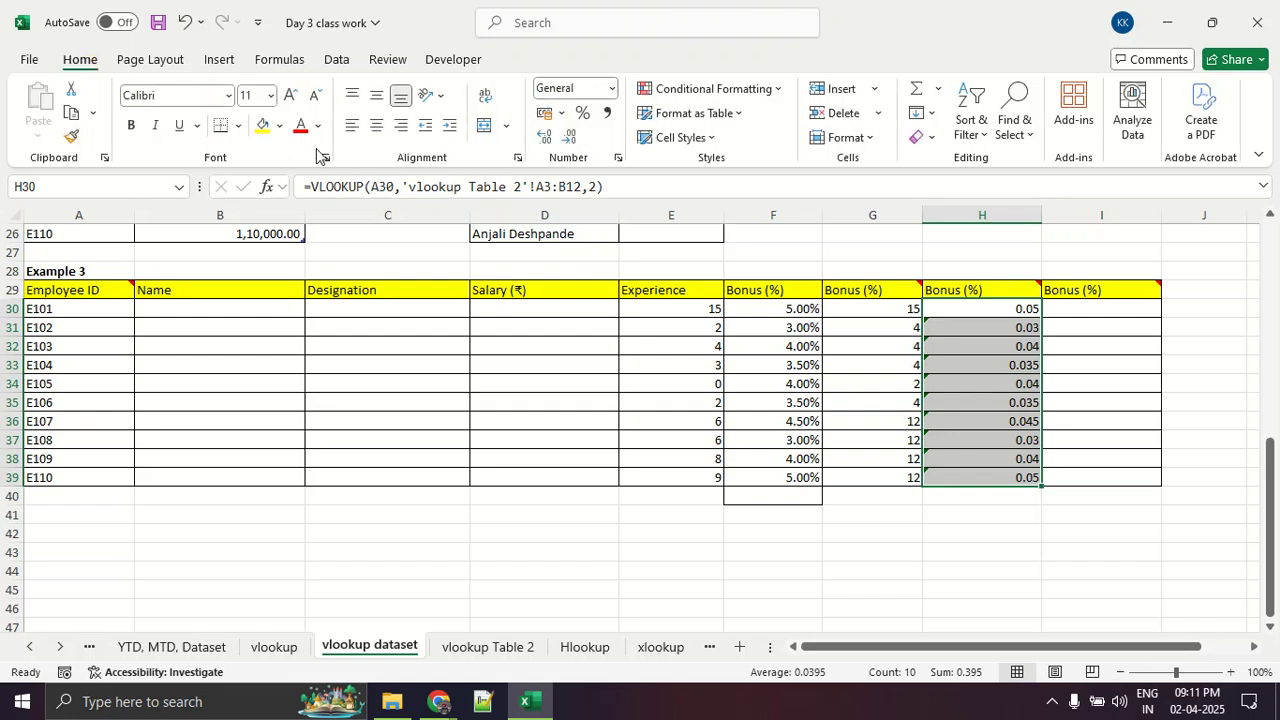
click(584, 116)
click(545, 140)
click(545, 140)
click(1049, 534)
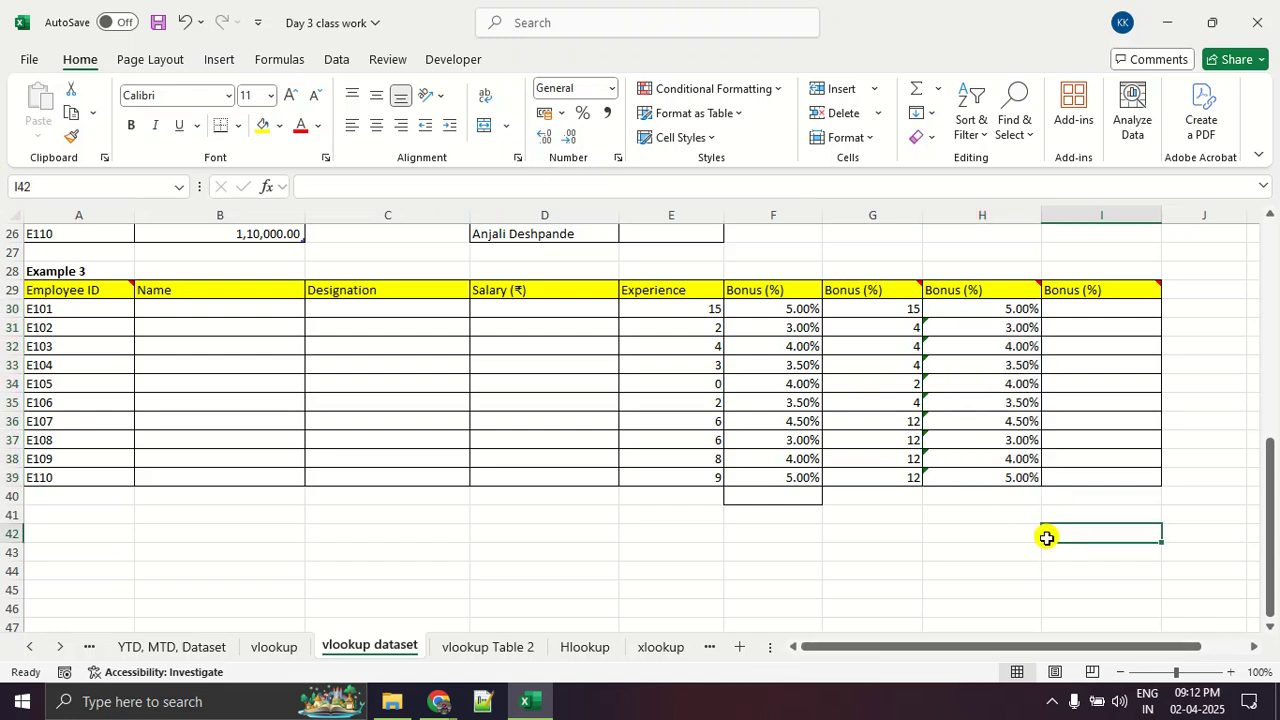
drag(1015, 300, 1000, 472)
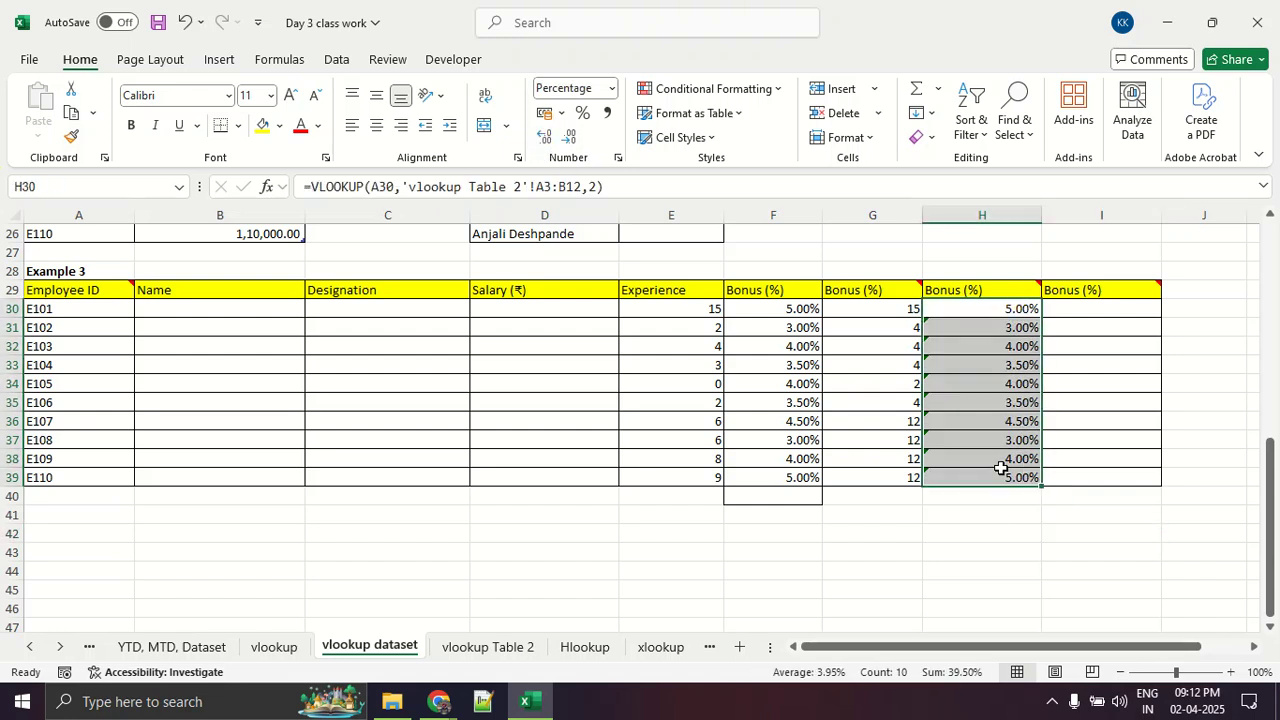
click(1148, 455)
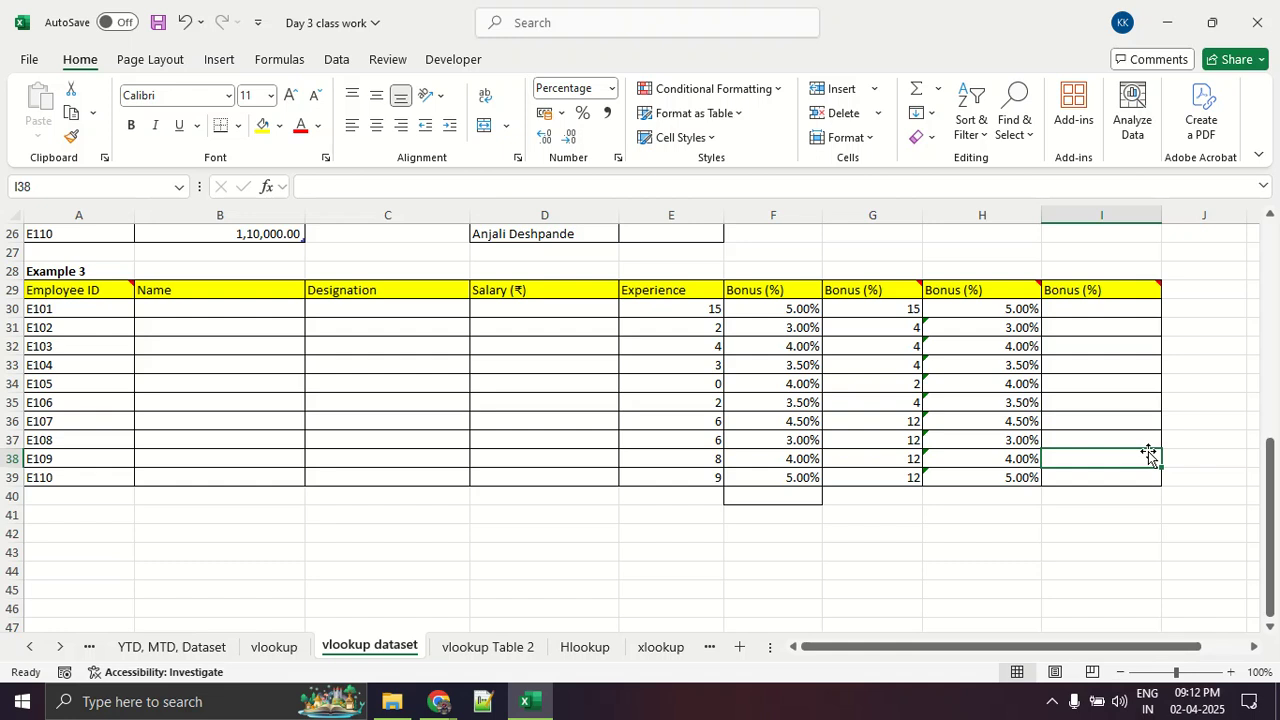
click(1111, 321)
drag(1111, 302, 1118, 472)
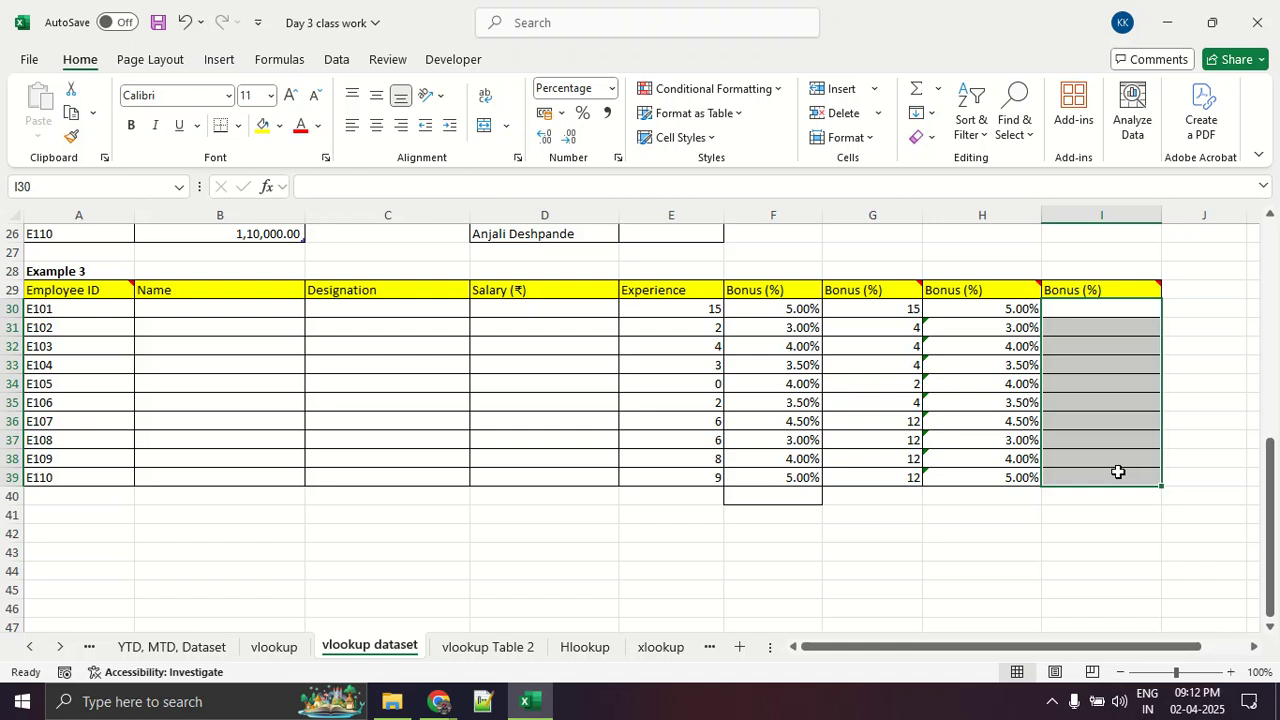
click(1117, 472)
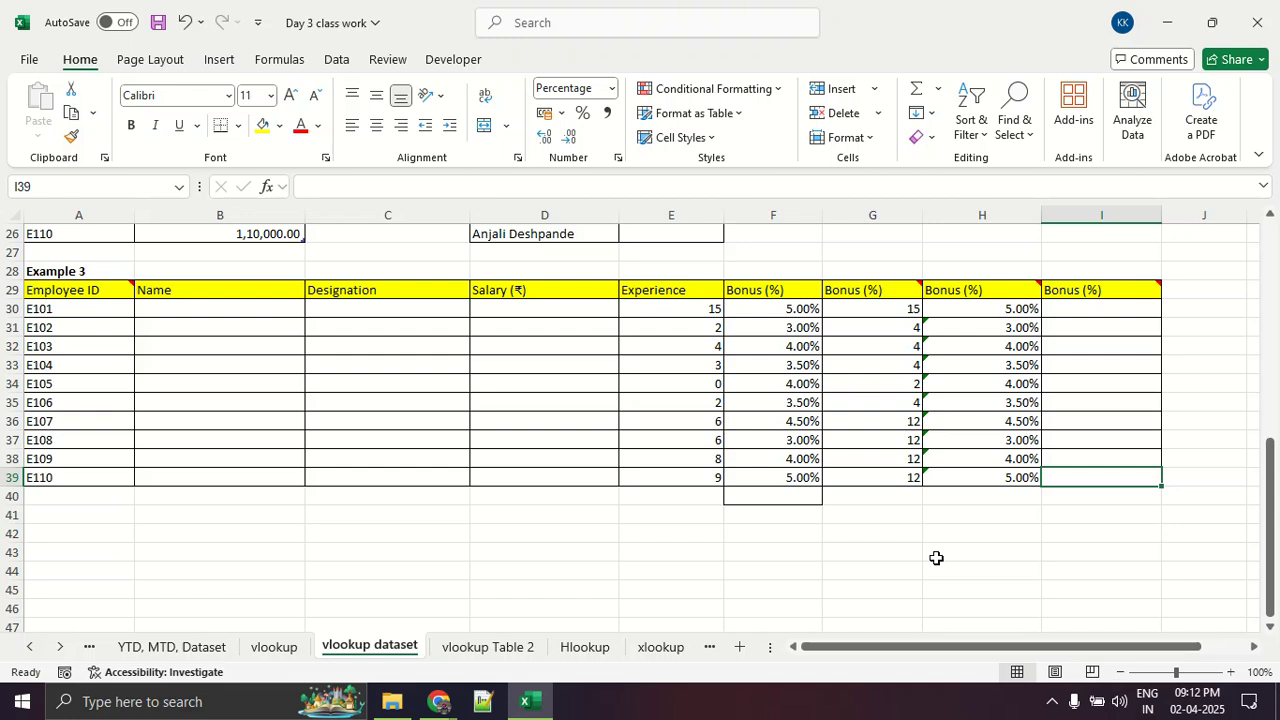
scroll(936, 558, up, 3)
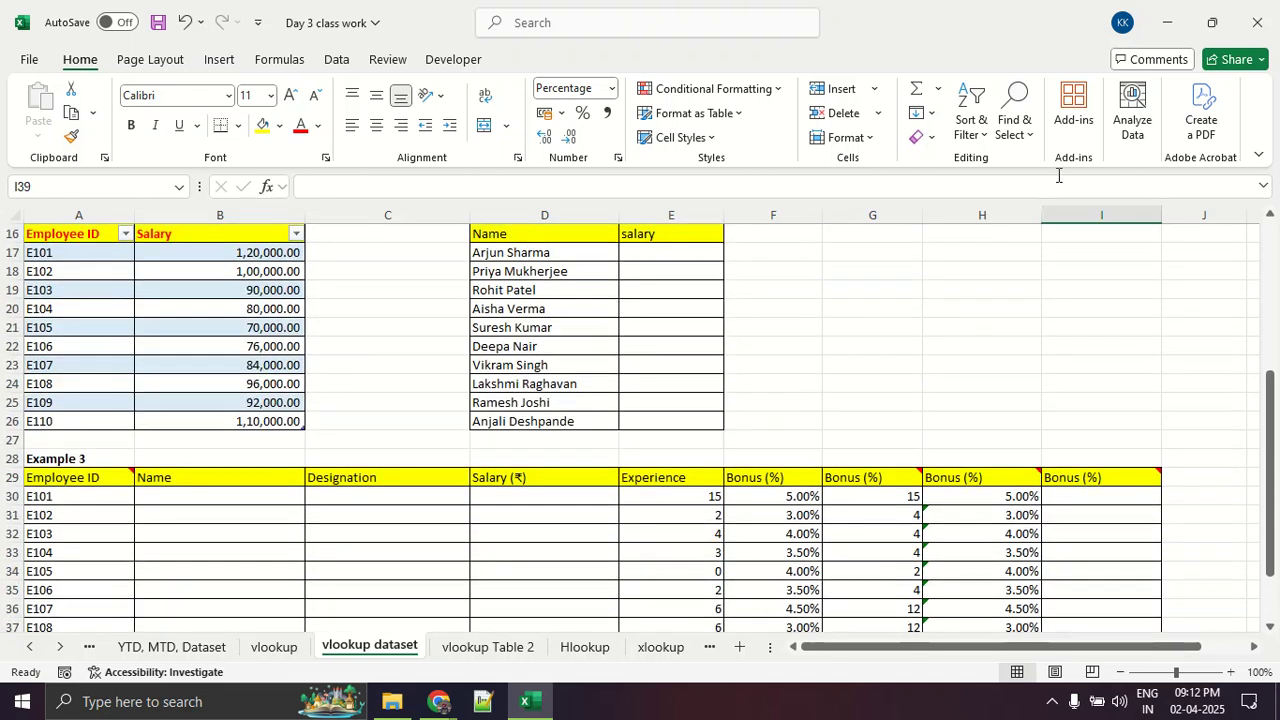
- Switch to File Explorer and open the separate workbook holding the Table 2 bonus data from the DA10 Batch folder
click(1168, 24)
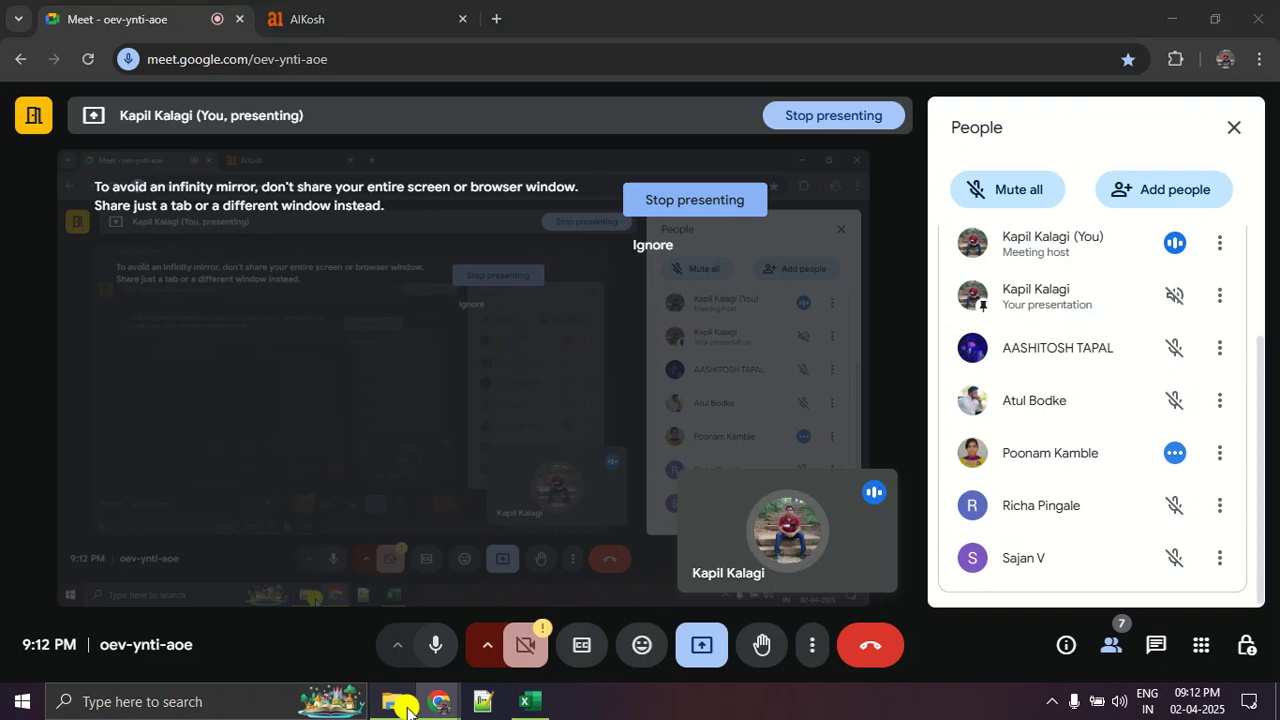
click(410, 704)
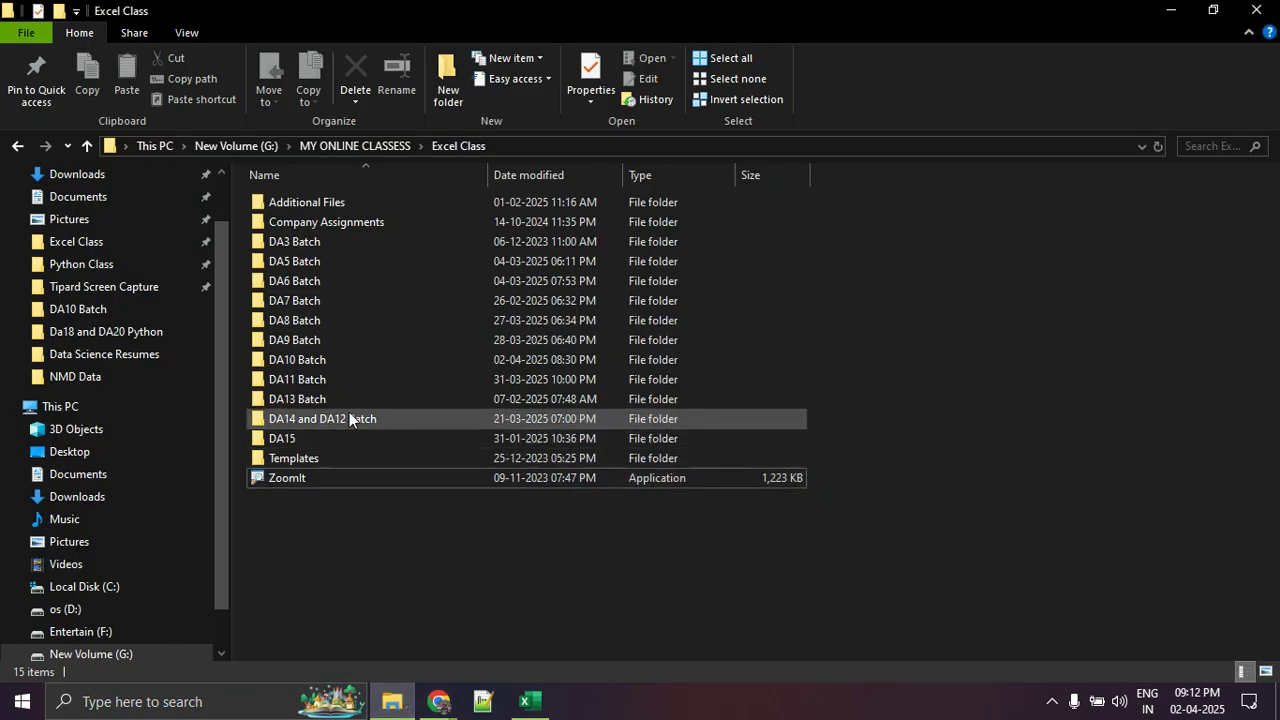
mouse_move(527, 706)
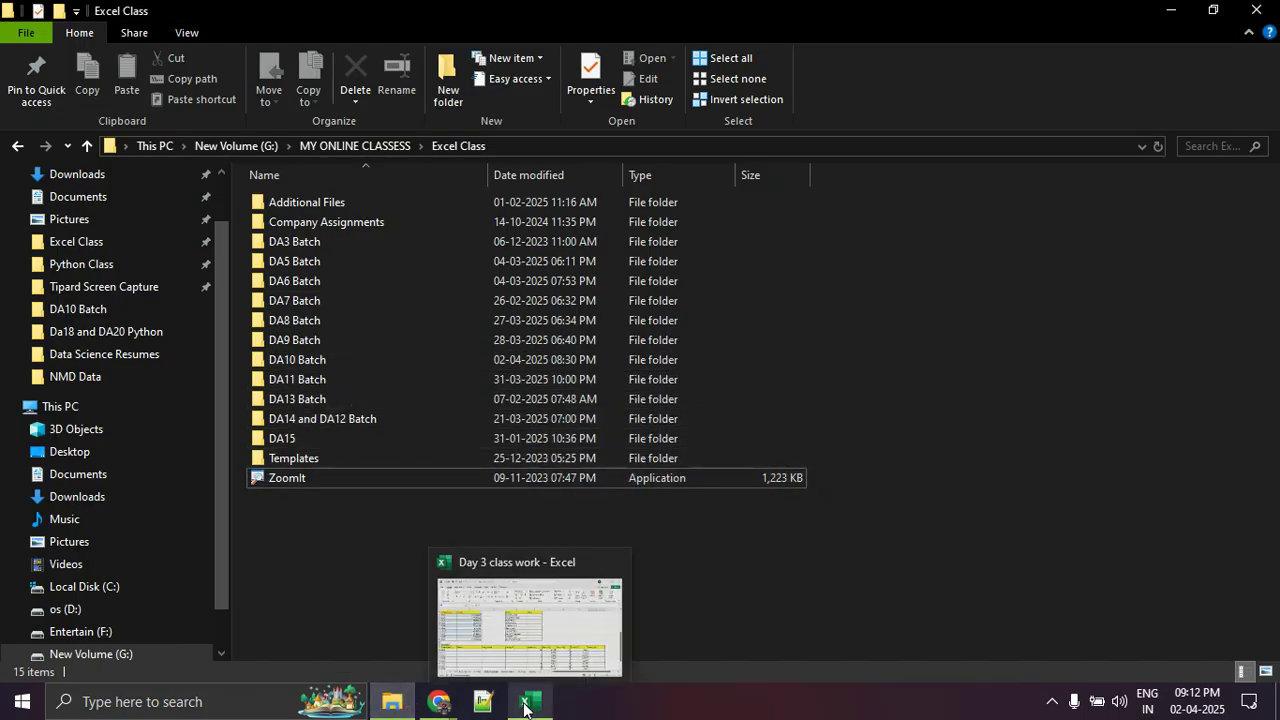
double_click(368, 361)
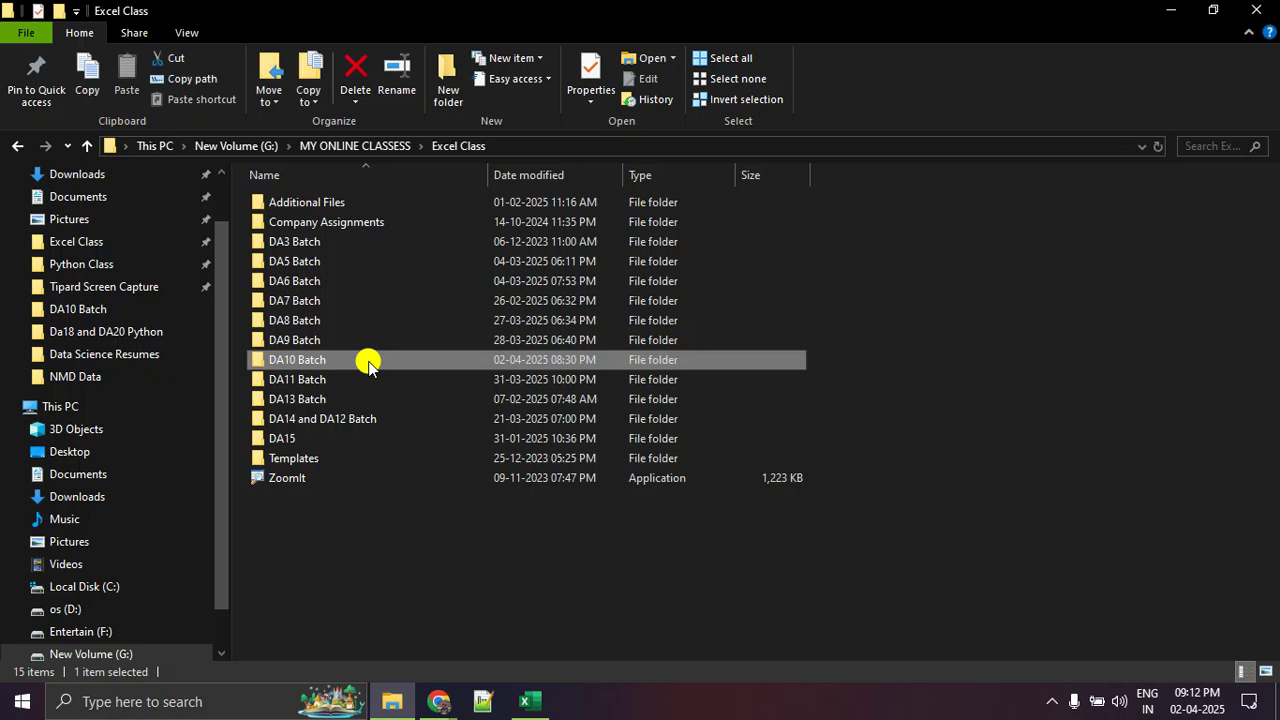
key(alt+Tab)
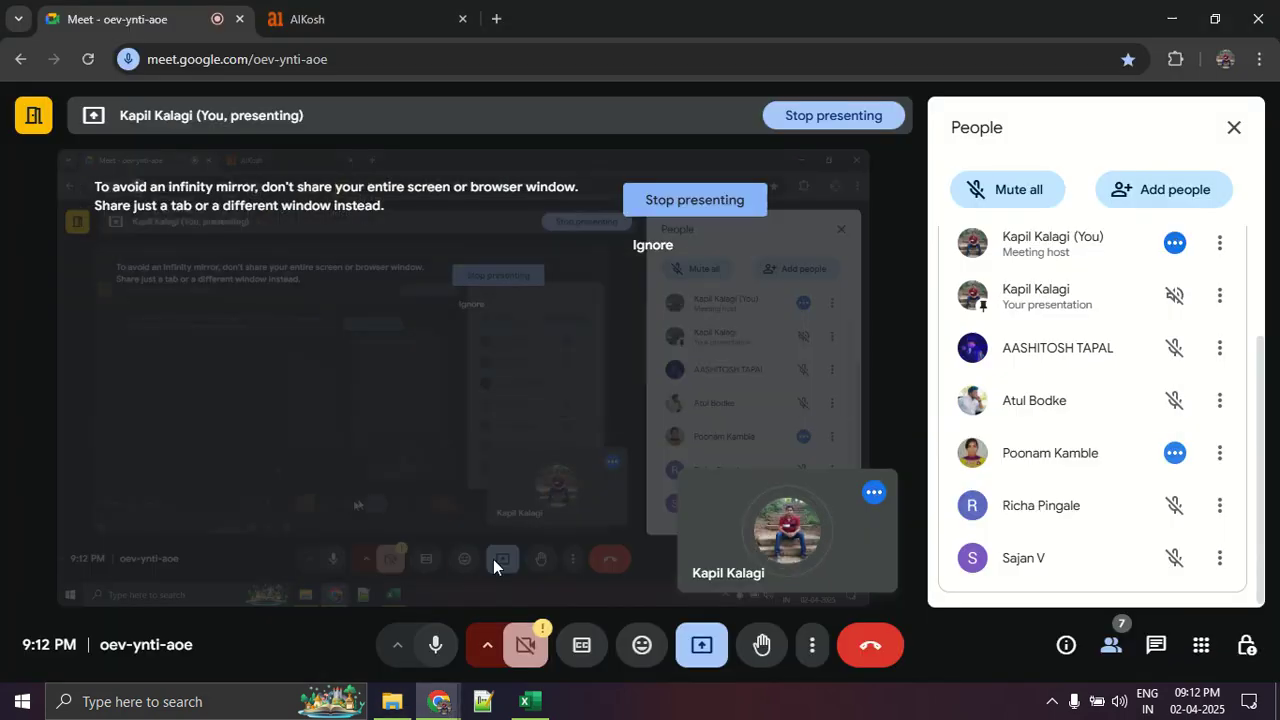
key(alt+Tab)
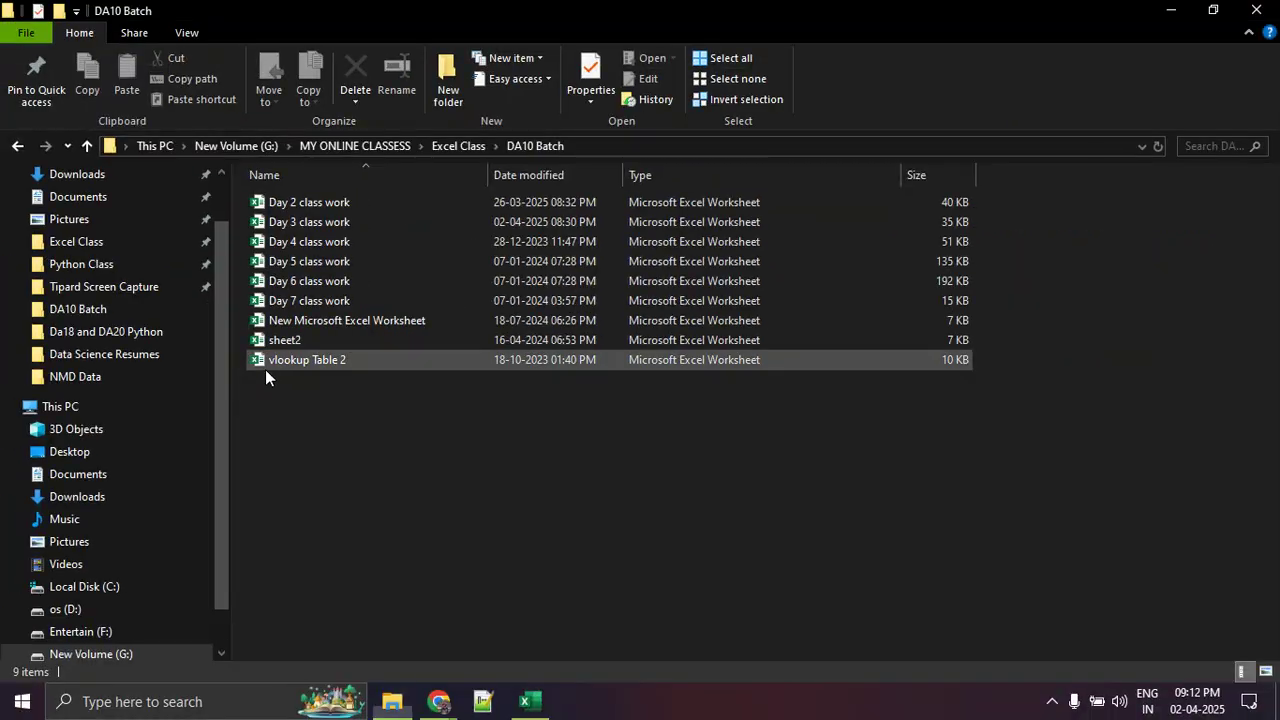
double_click(295, 336)
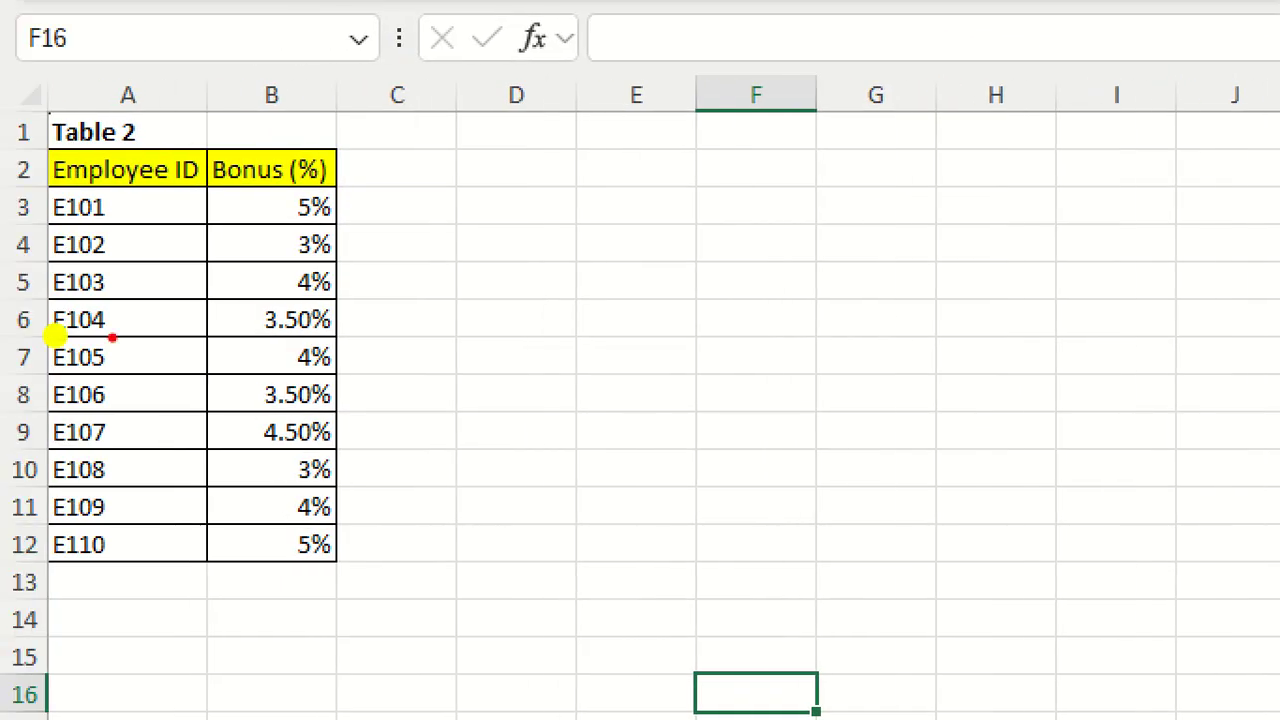
- Check the file name and storage location of the separate Table 2 workbook
mouse_move(435, 338)
mouse_down()
mouse_move(137, 109)
mouse_move(5, 455)
mouse_move(455, 425)
mouse_move(394, 229)
mouse_move(375, 230)
mouse_up()
key(Escape)
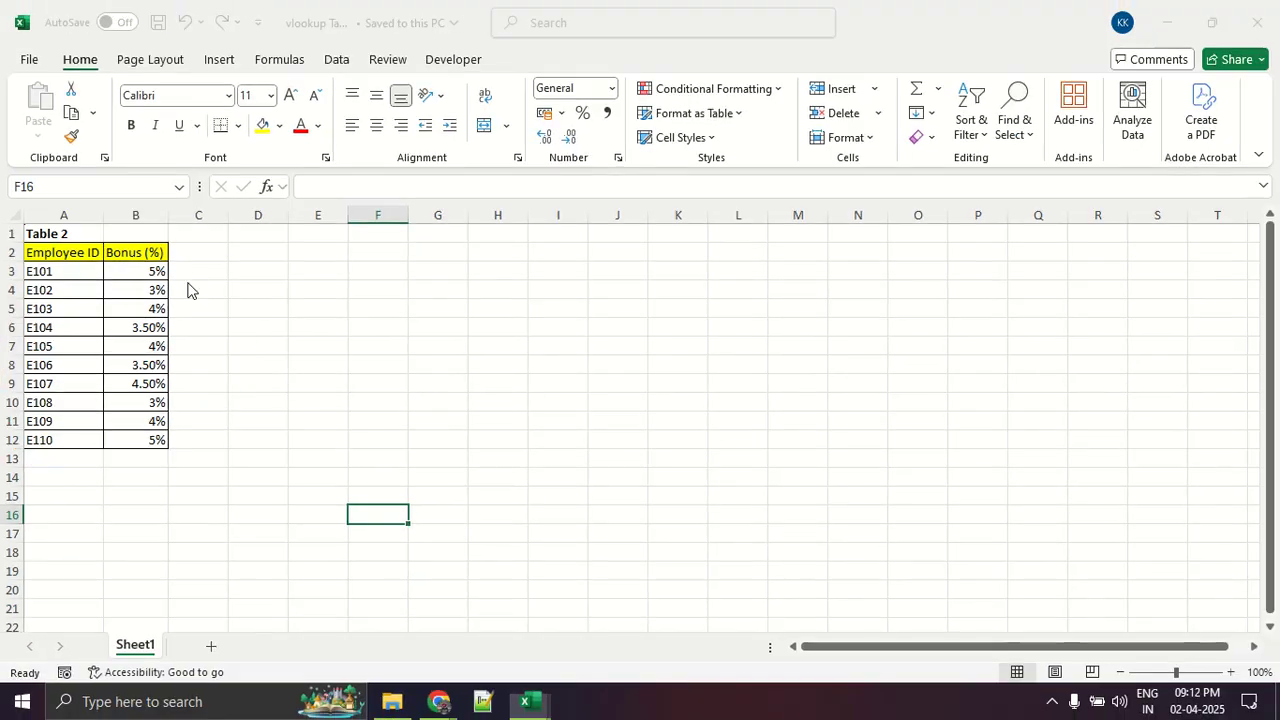
click(330, 23)
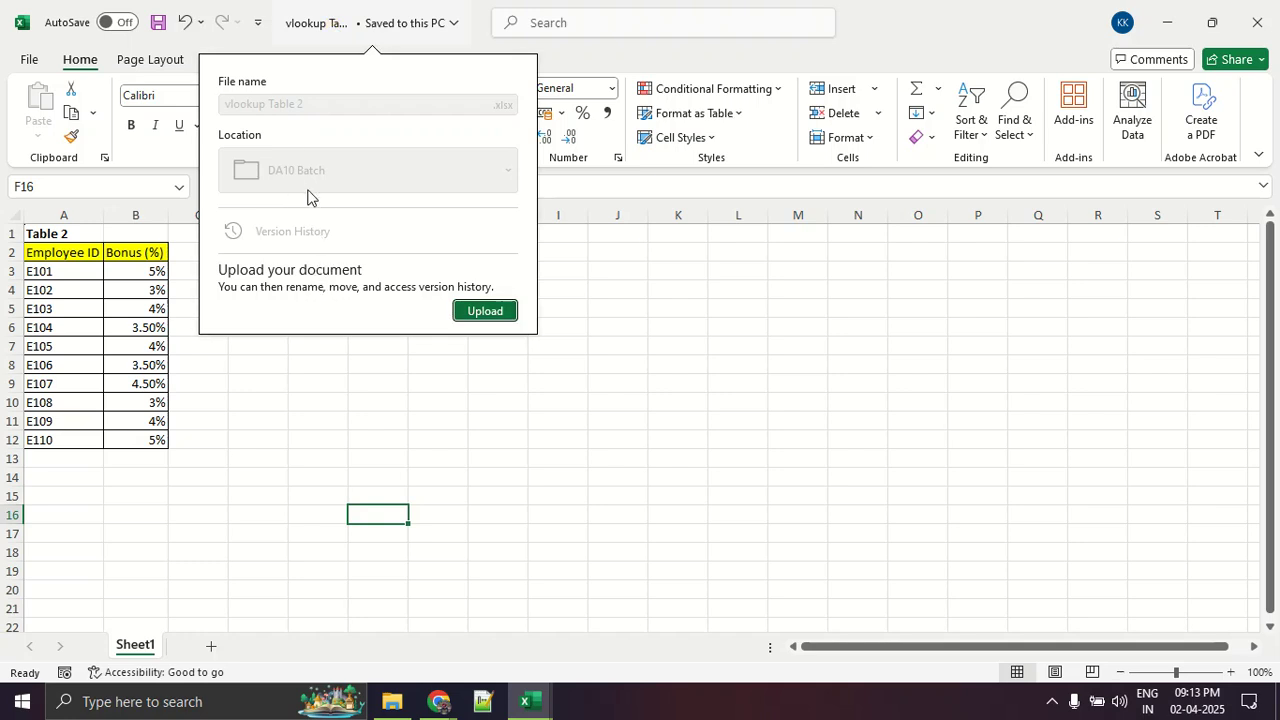
click(289, 432)
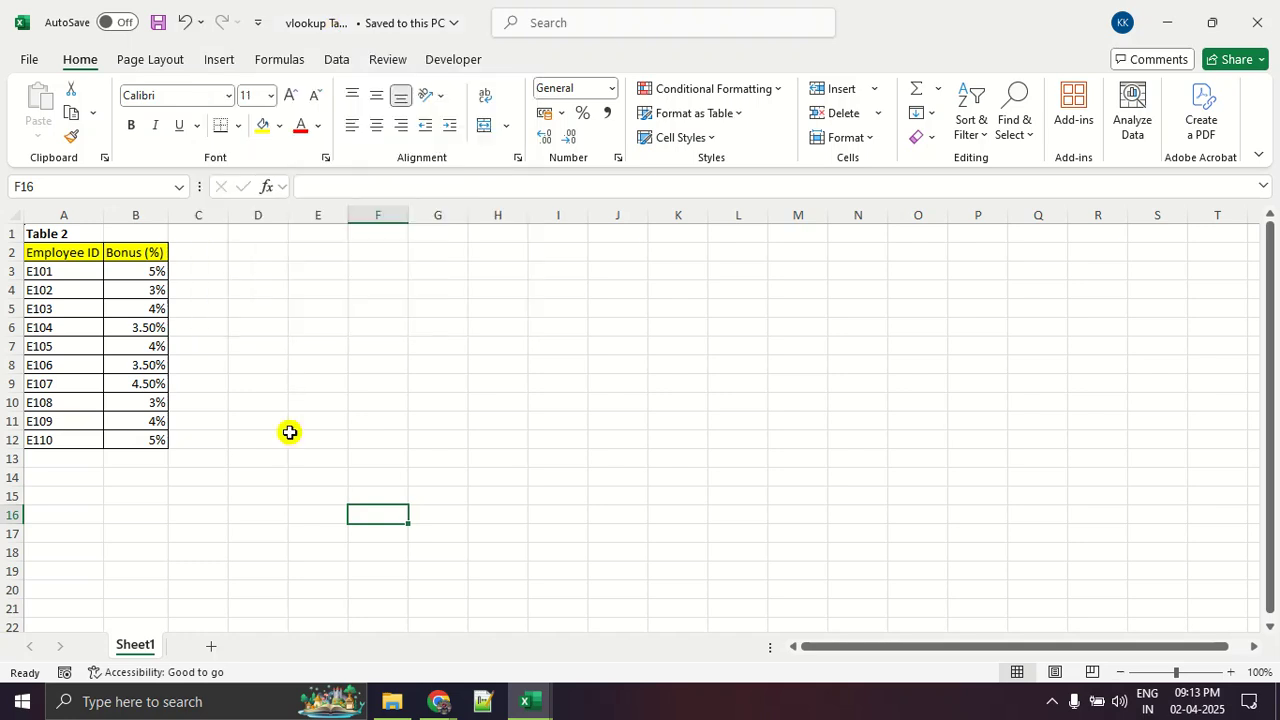
click(521, 706)
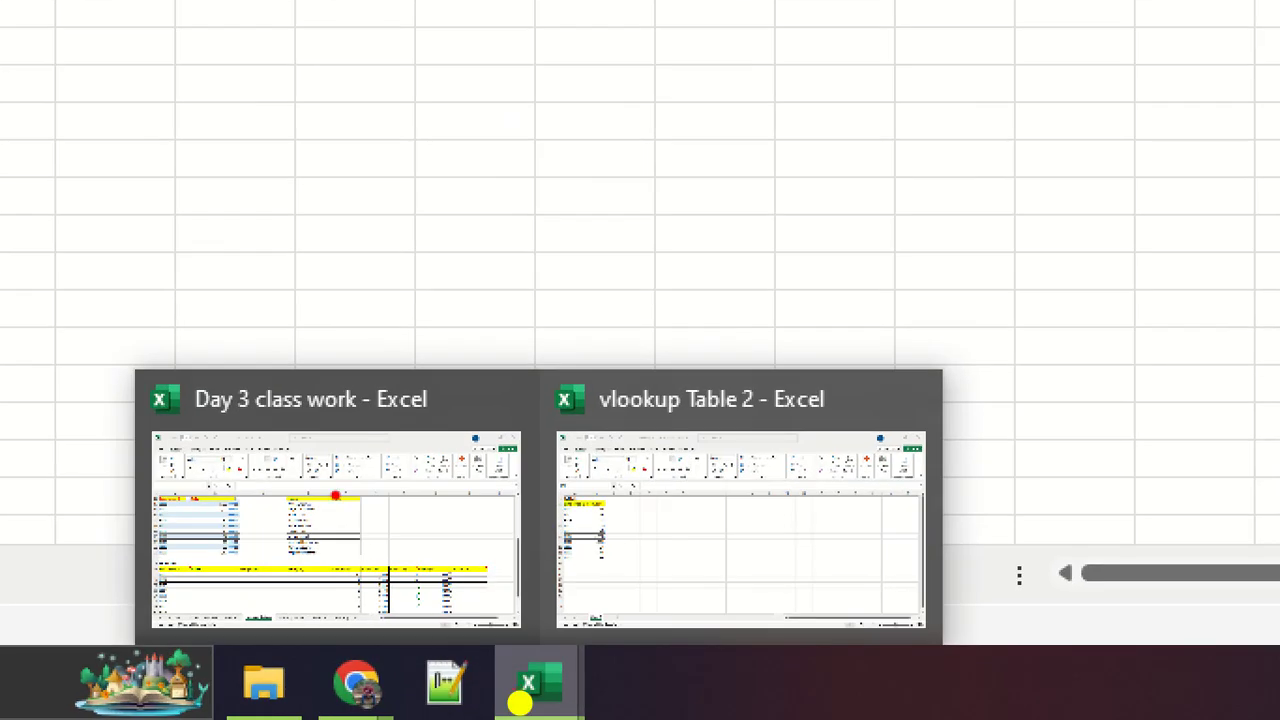
mouse_move(281, 360)
mouse_down()
mouse_move(298, 379)
mouse_move(388, 295)
mouse_up()
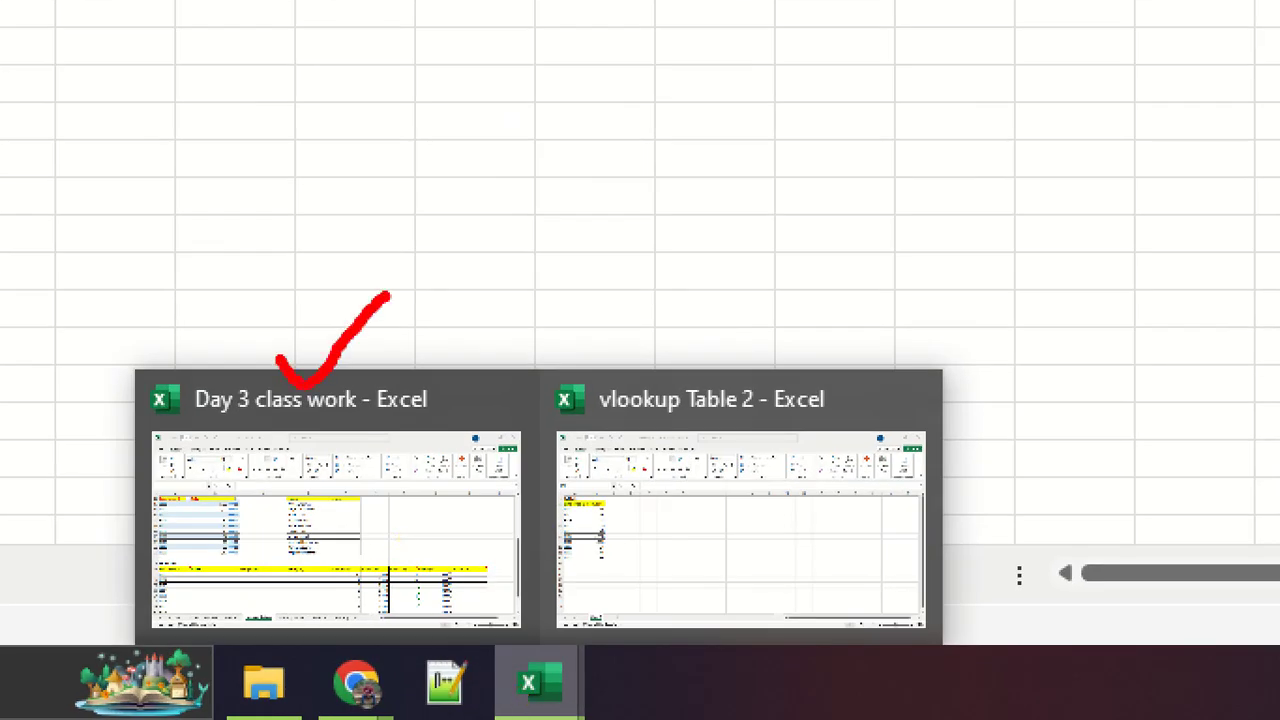
mouse_move(676, 360)
mouse_down()
mouse_move(545, 500)
mouse_move(1030, 443)
mouse_move(586, 372)
mouse_up()
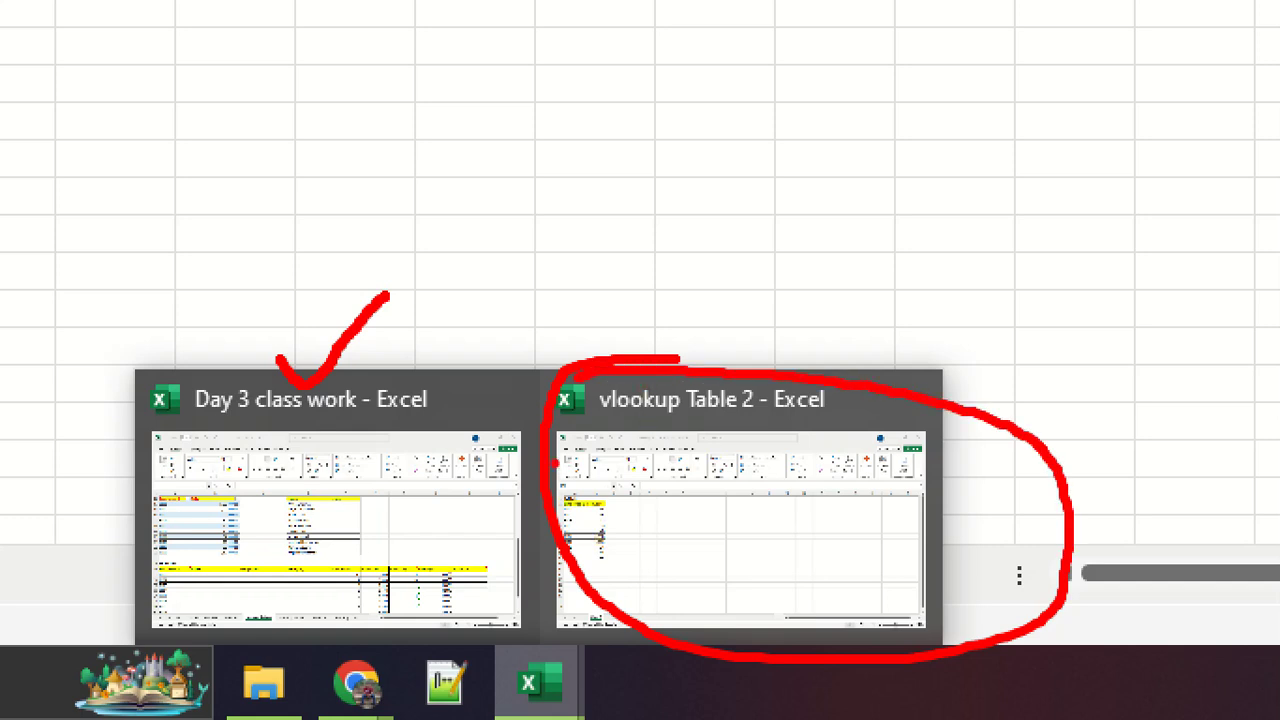
drag(552, 462, 704, 476)
drag(556, 511, 756, 515)
drag(568, 550, 740, 555)
mouse_move(668, 327)
mouse_down()
mouse_move(672, 312)
mouse_move(475, 252)
mouse_move(425, 347)
mouse_up()
mouse_move(405, 287)
mouse_down()
mouse_move(418, 340)
mouse_move(467, 309)
mouse_up()
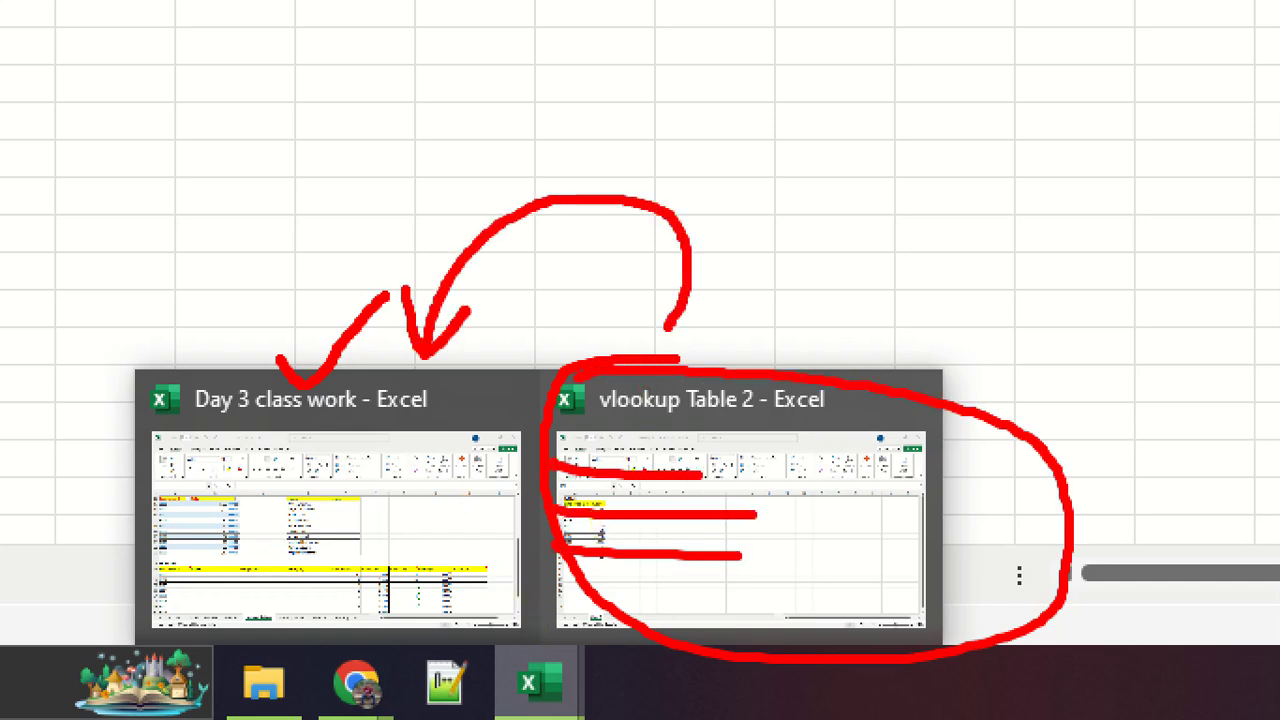
key(Escape)
- Switch to the Day 3 class work workbook and insert a VLOOKUP function in Example 3's bonus cell I30
mouse_move(530, 705)
click(470, 630)
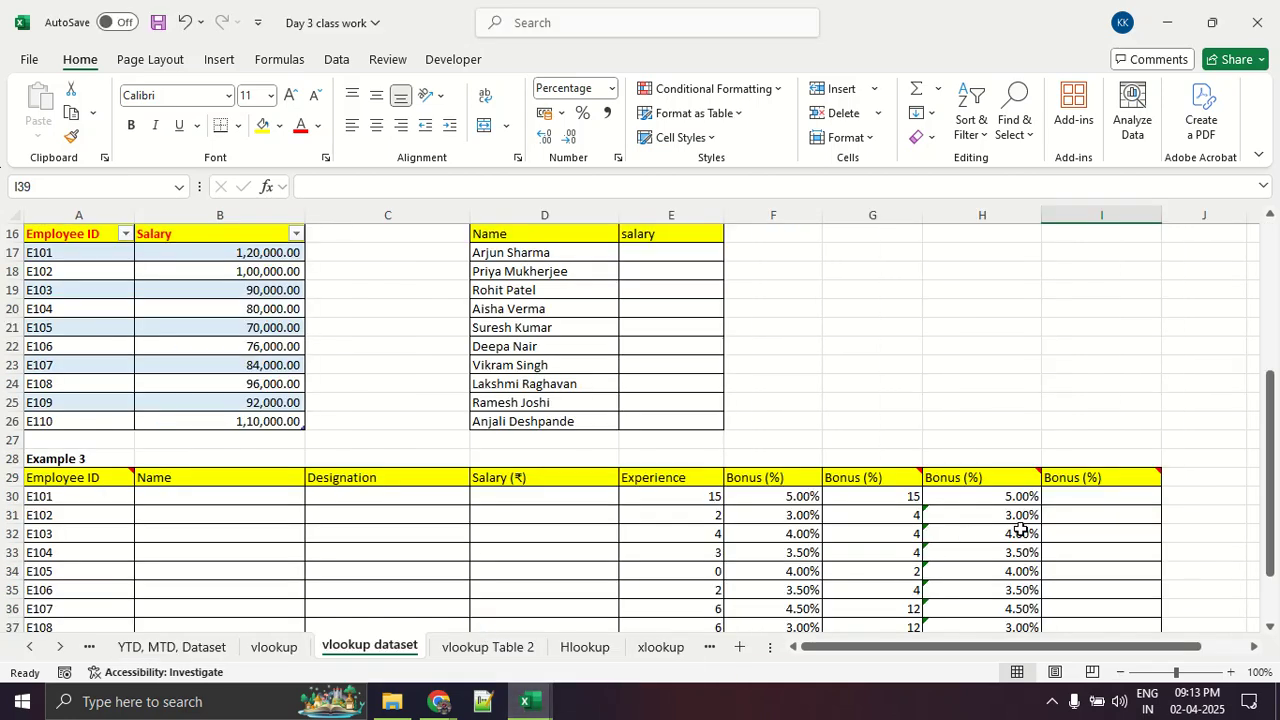
click(1083, 498)
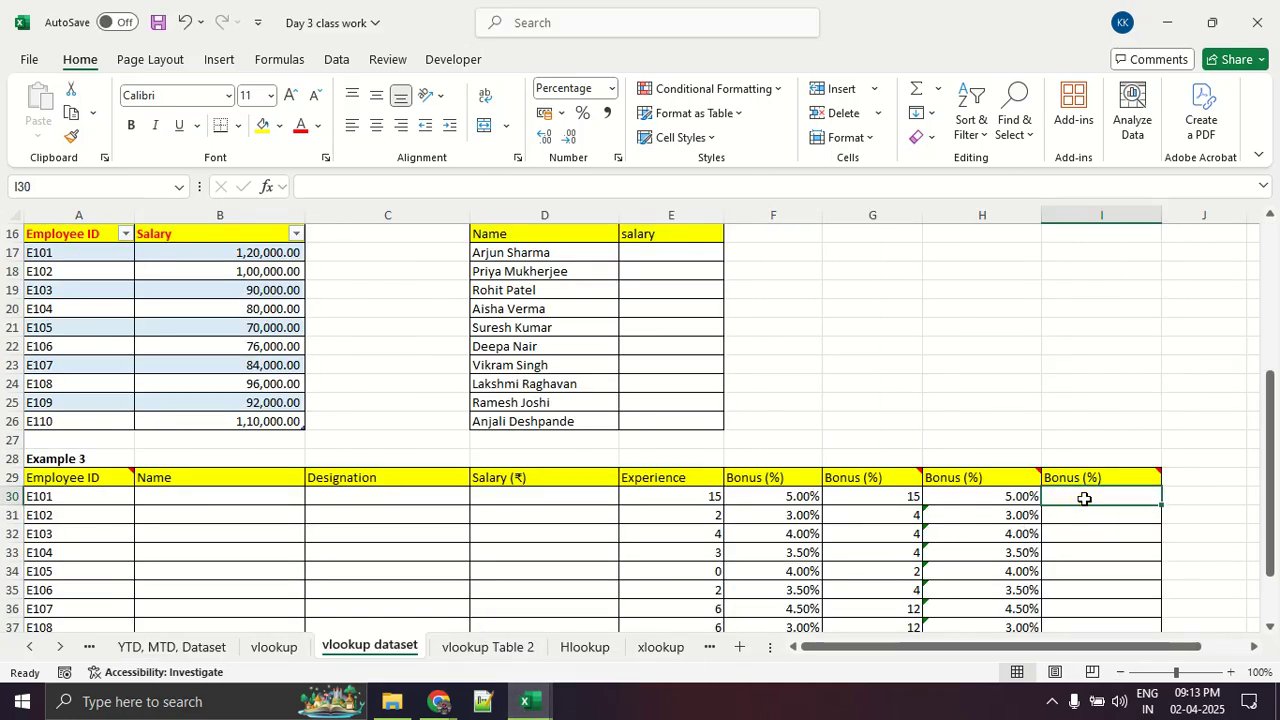
click(222, 62)
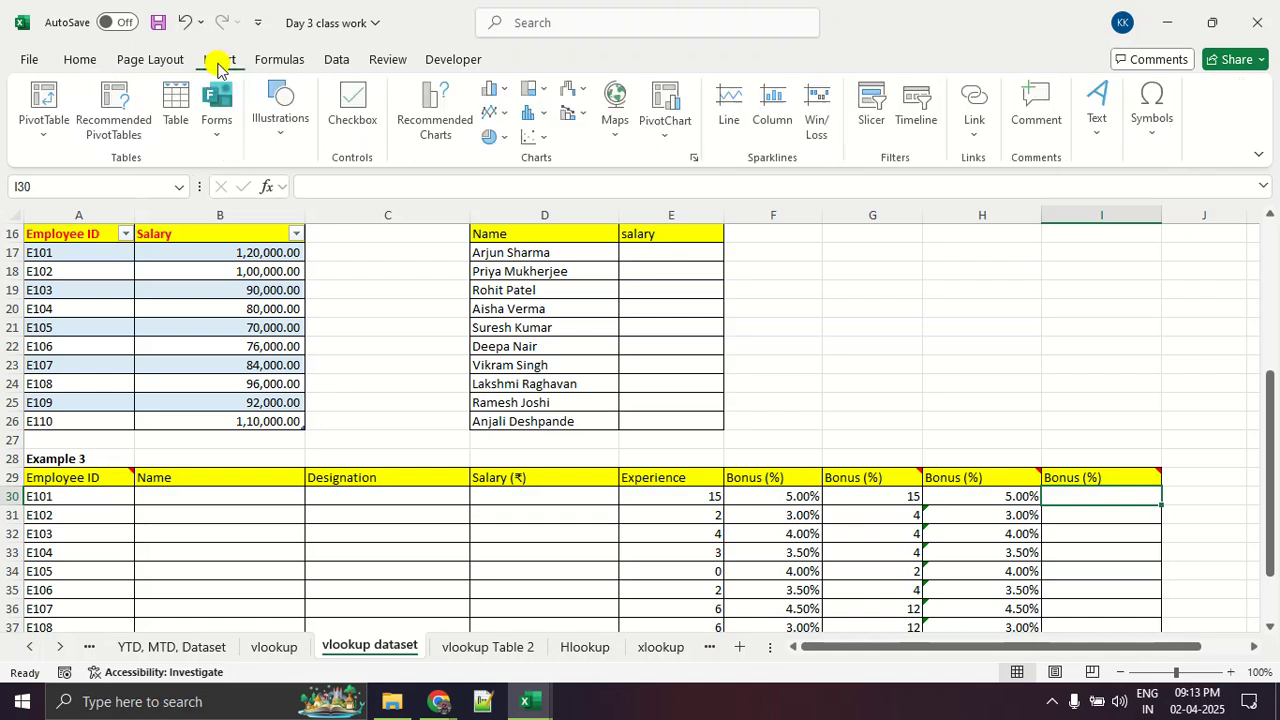
click(279, 62)
click(45, 125)
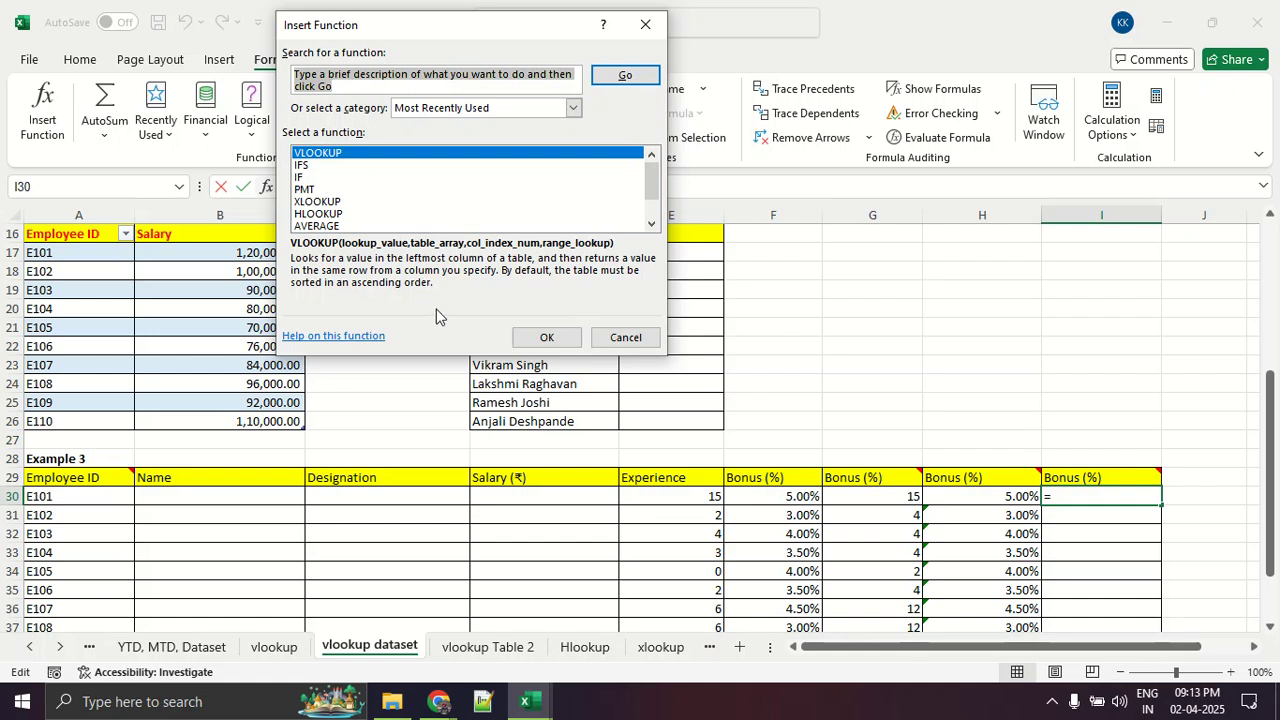
click(524, 341)
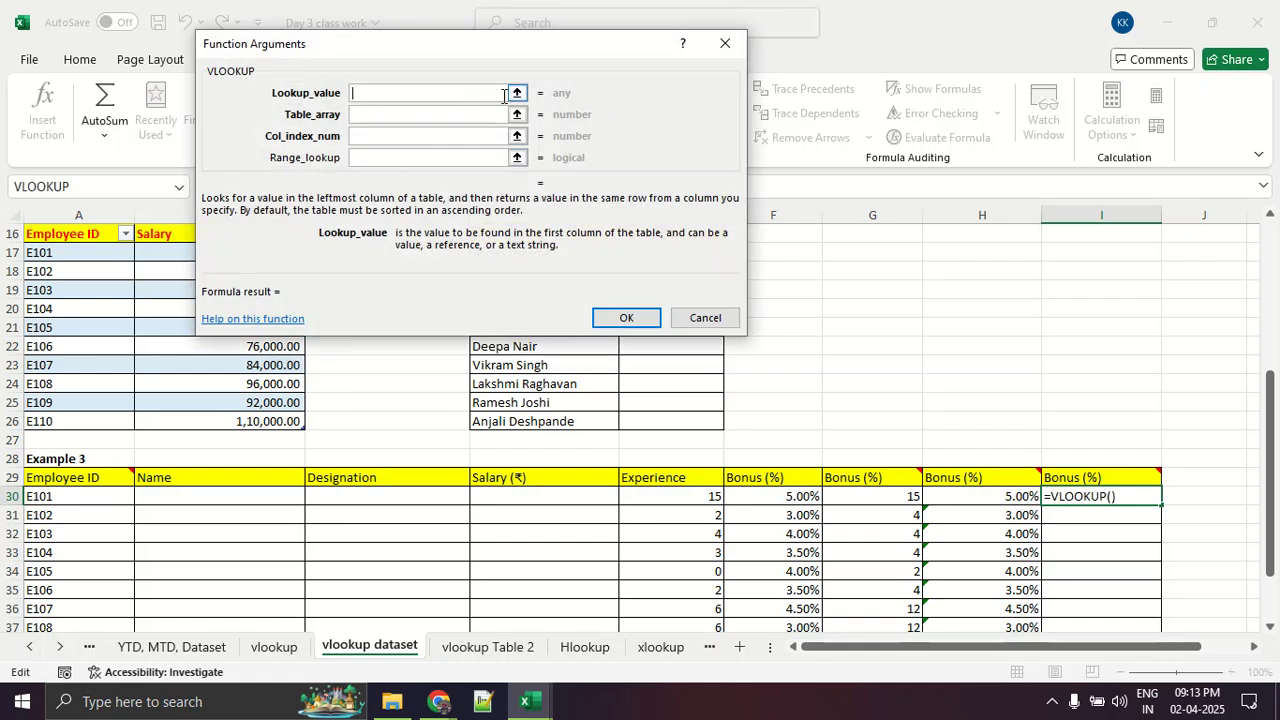
- Set the VLOOKUP's lookup value to A30 and its table array to $A$3:$B$12 on Sheet1 of the vlookup Table 2 workbook
click(517, 93)
scroll(817, 343, down, 2)
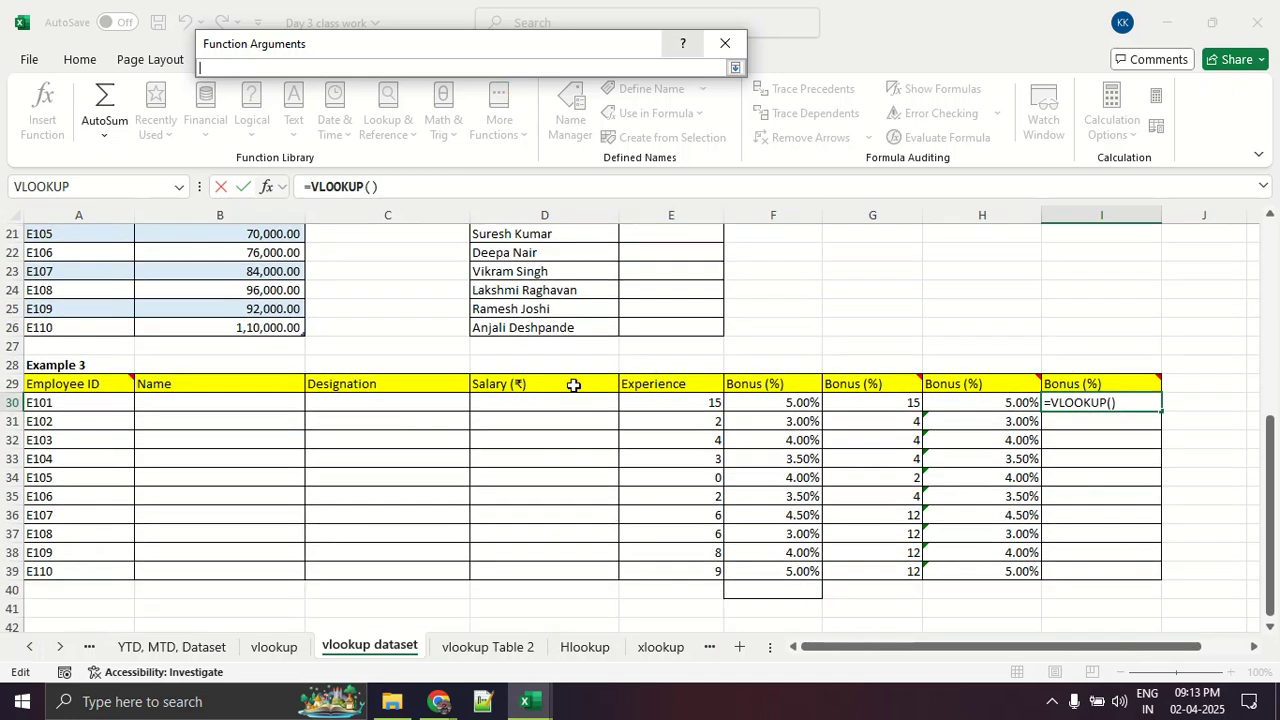
click(71, 404)
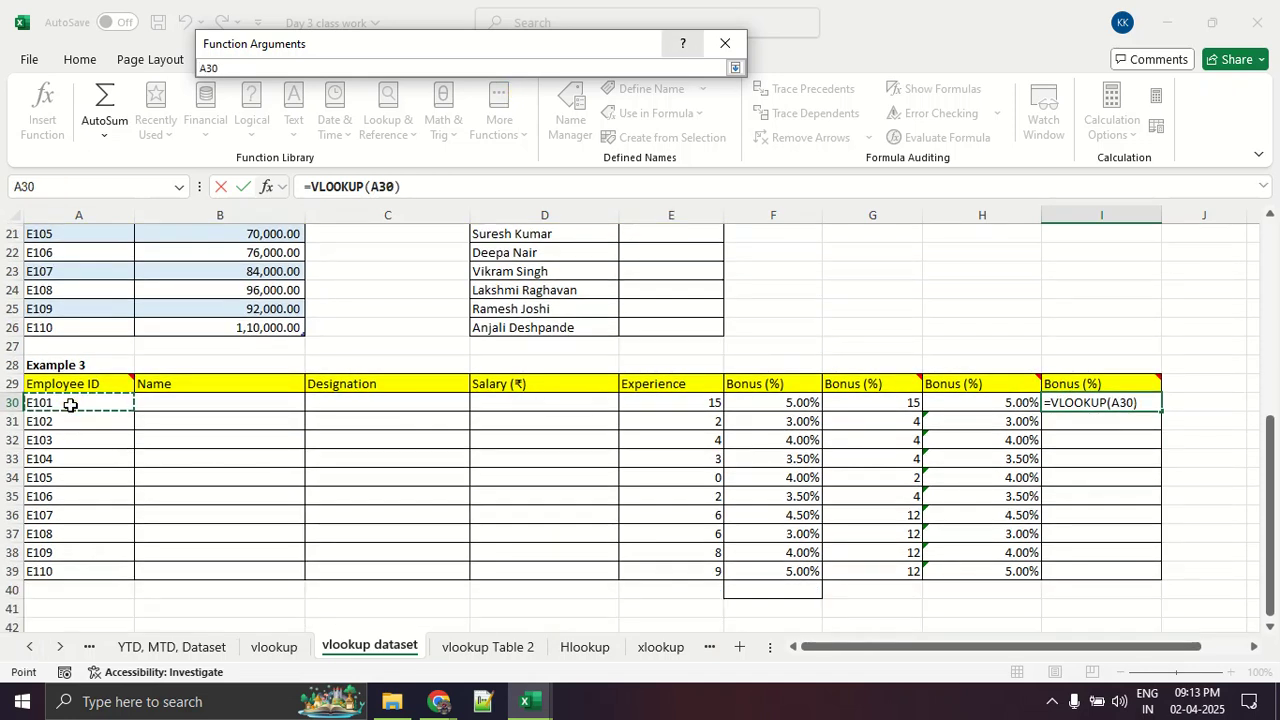
click(734, 70)
click(470, 113)
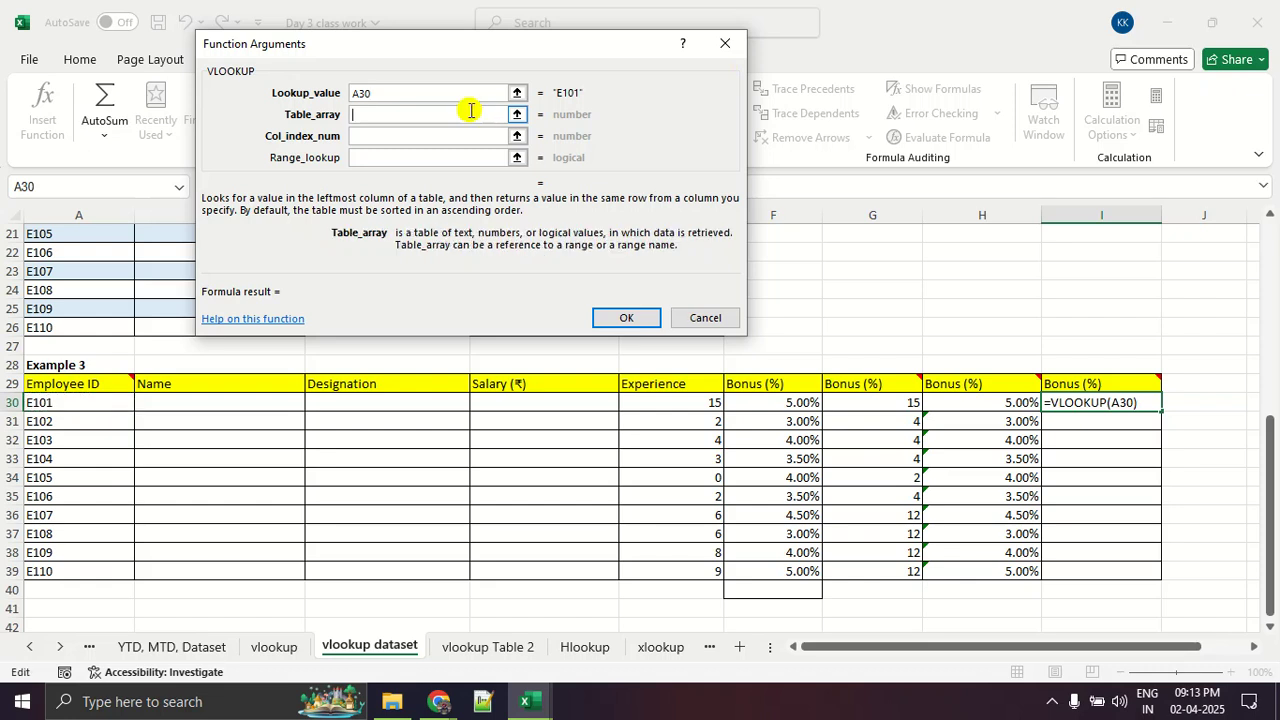
mouse_move(530, 700)
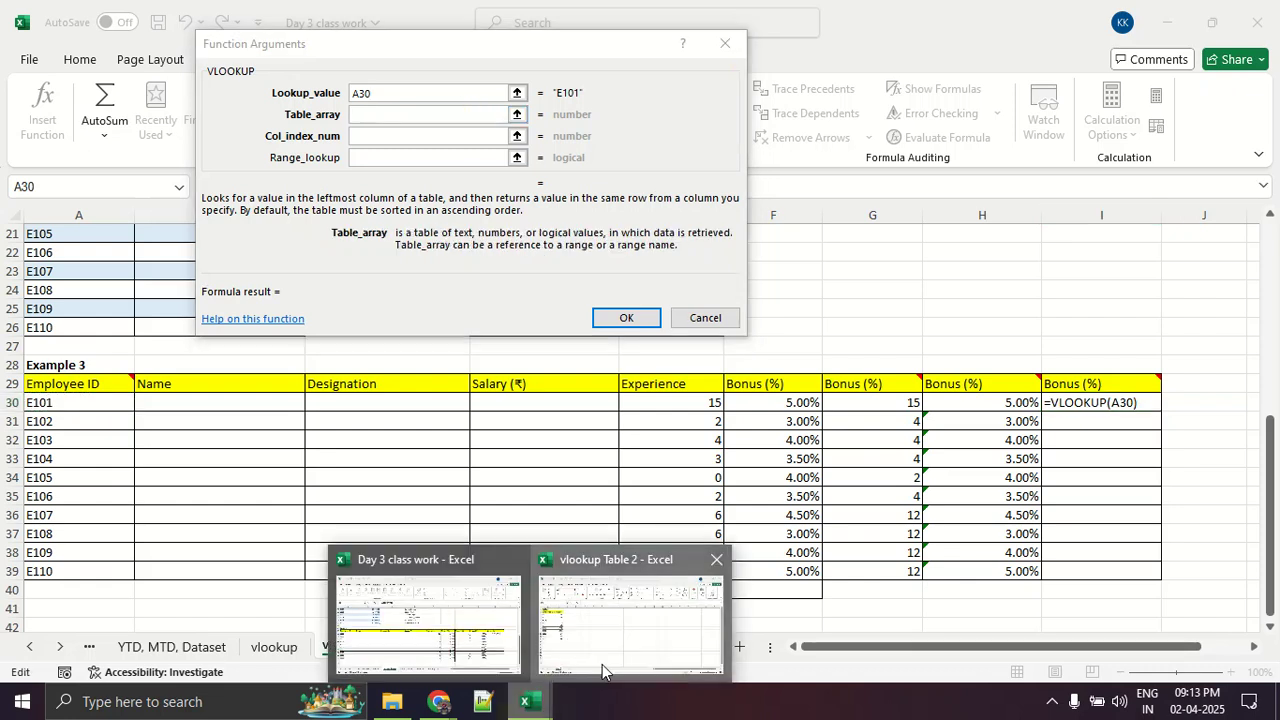
click(592, 676)
drag(85, 272, 135, 448)
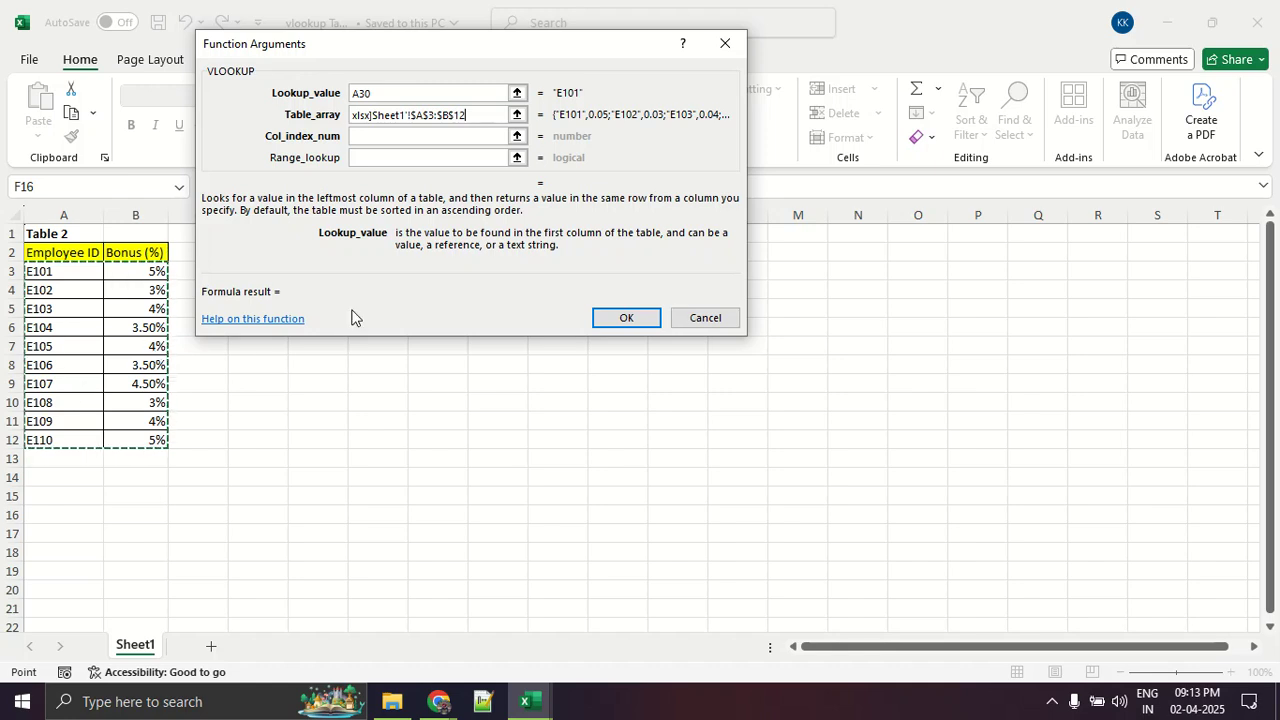
- Complete the VLOOKUP with column index 2 and fill the formula down through I39
click(369, 141)
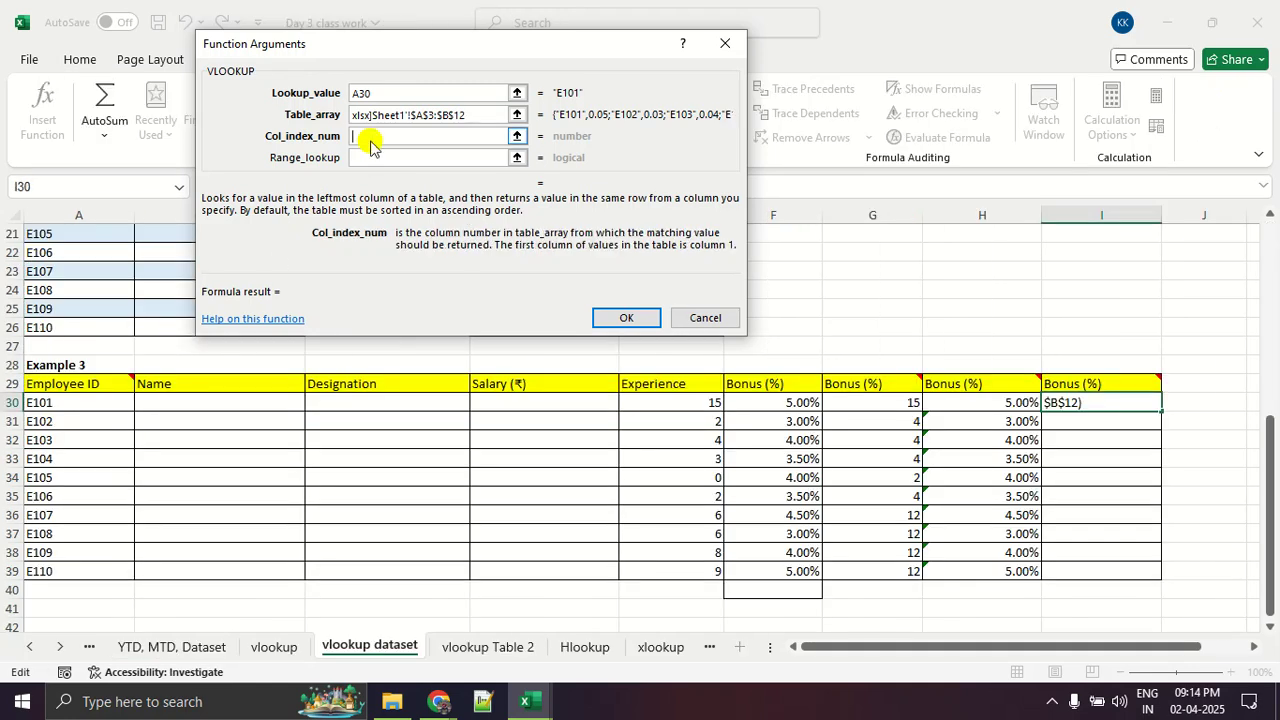
text(2)
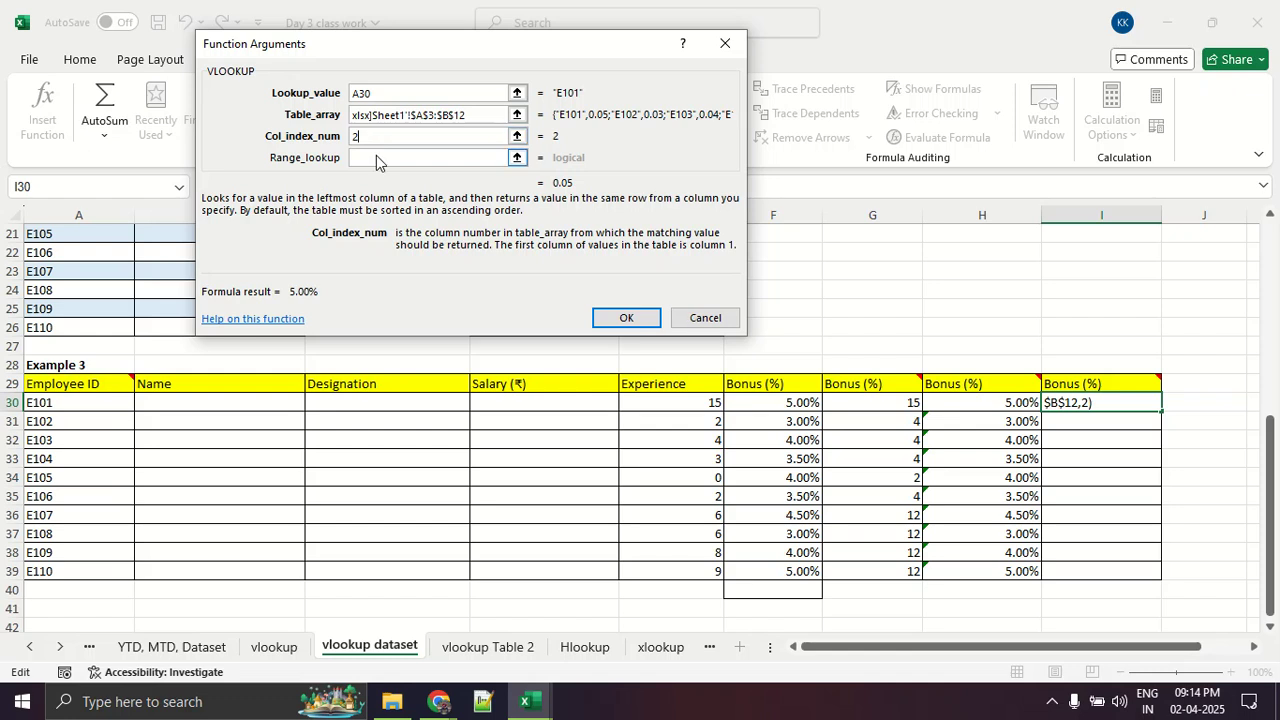
click(604, 319)
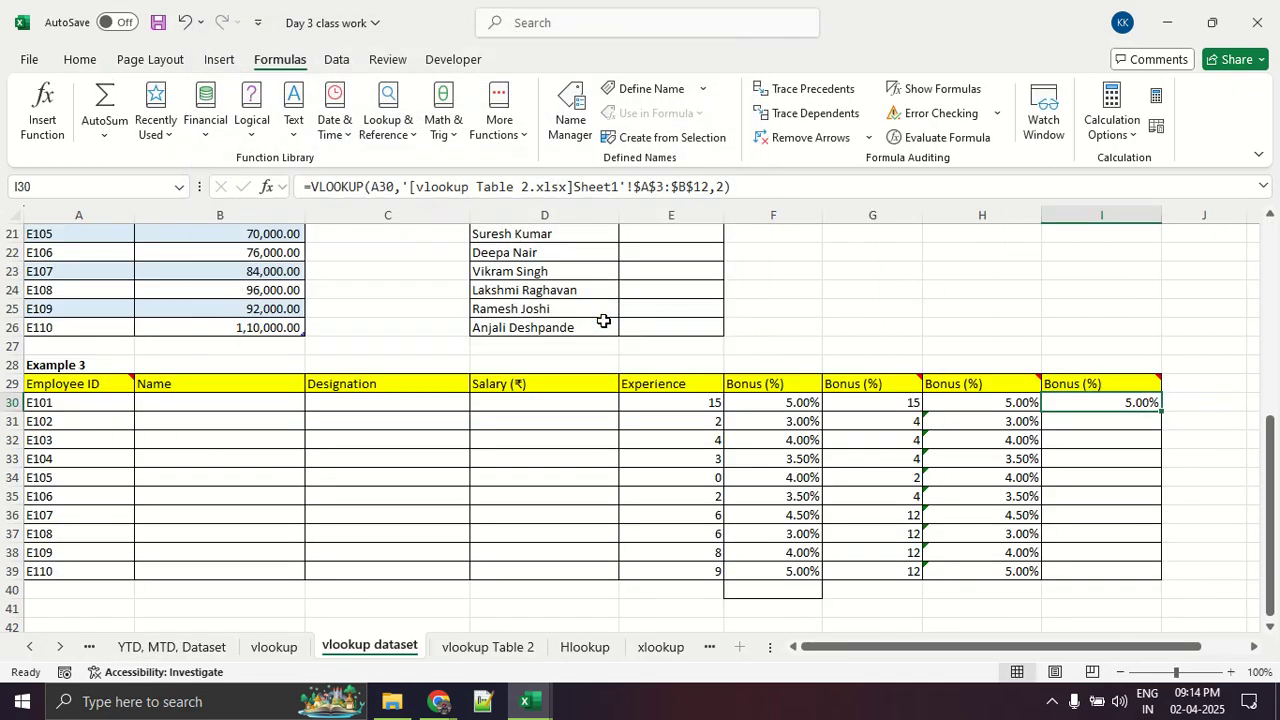
double_click(1157, 417)
click(1191, 439)
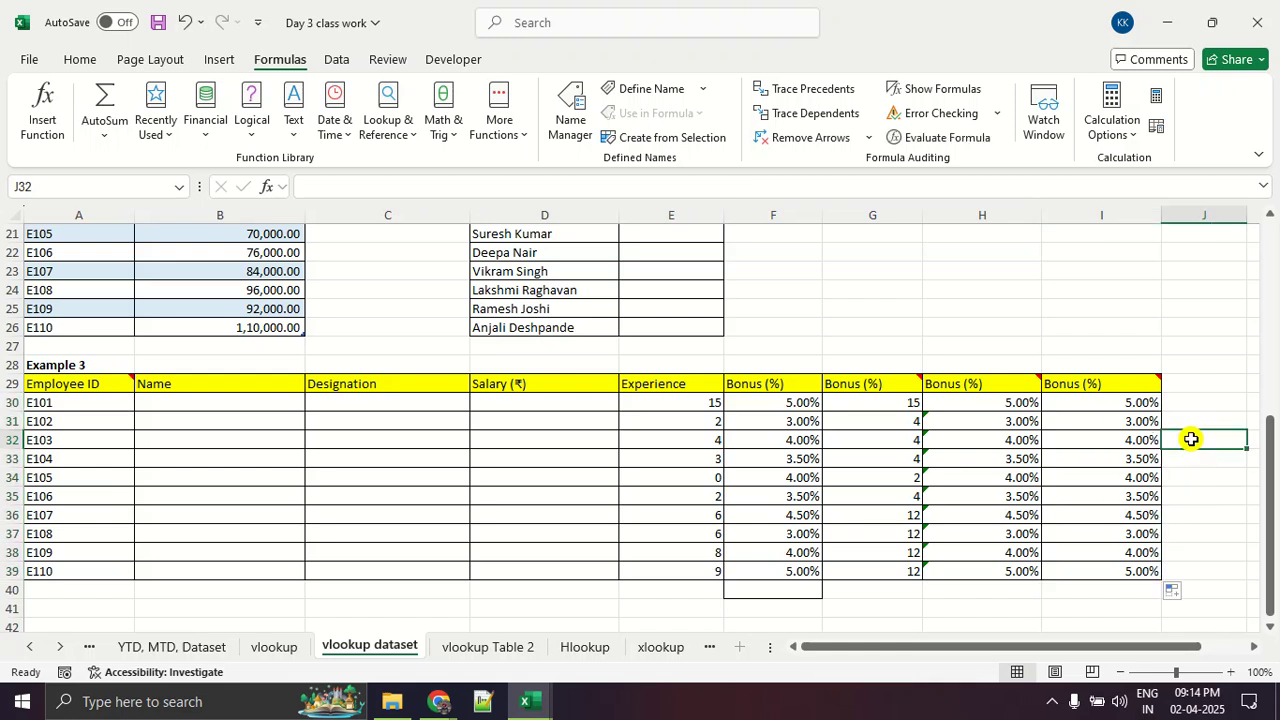
key(alt+Tab)
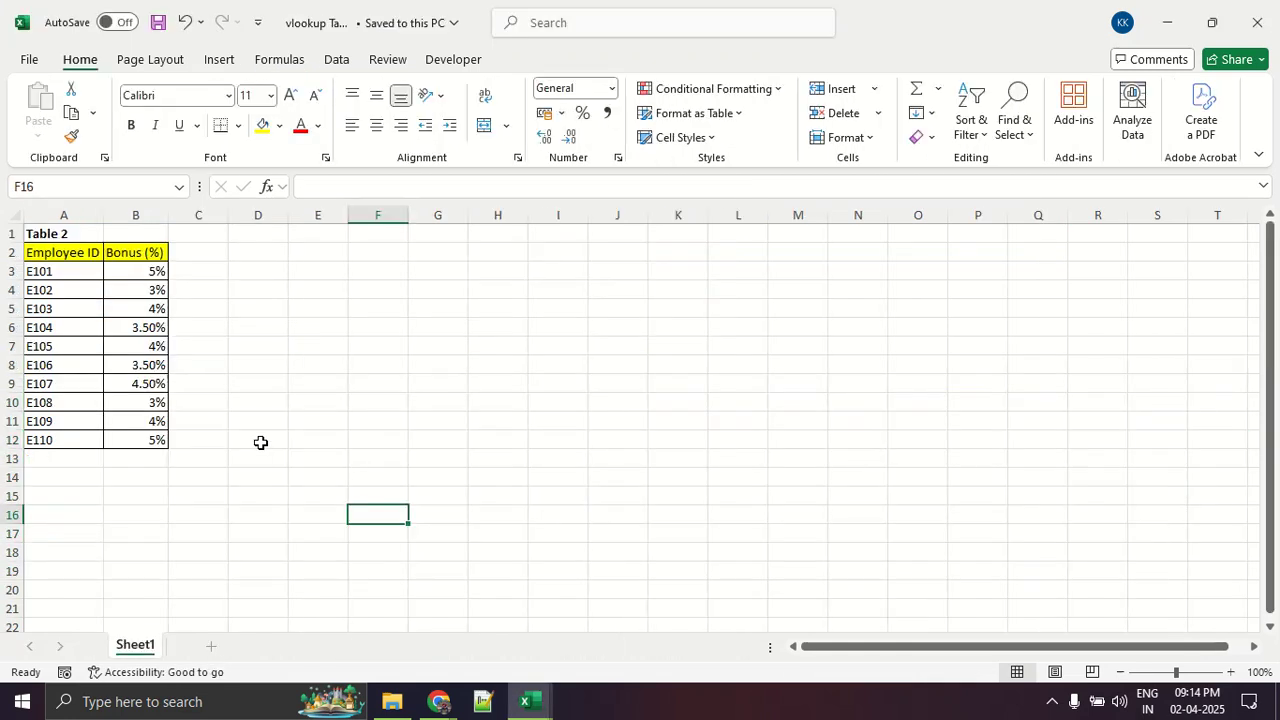
key(alt+Tab)
click(261, 443)
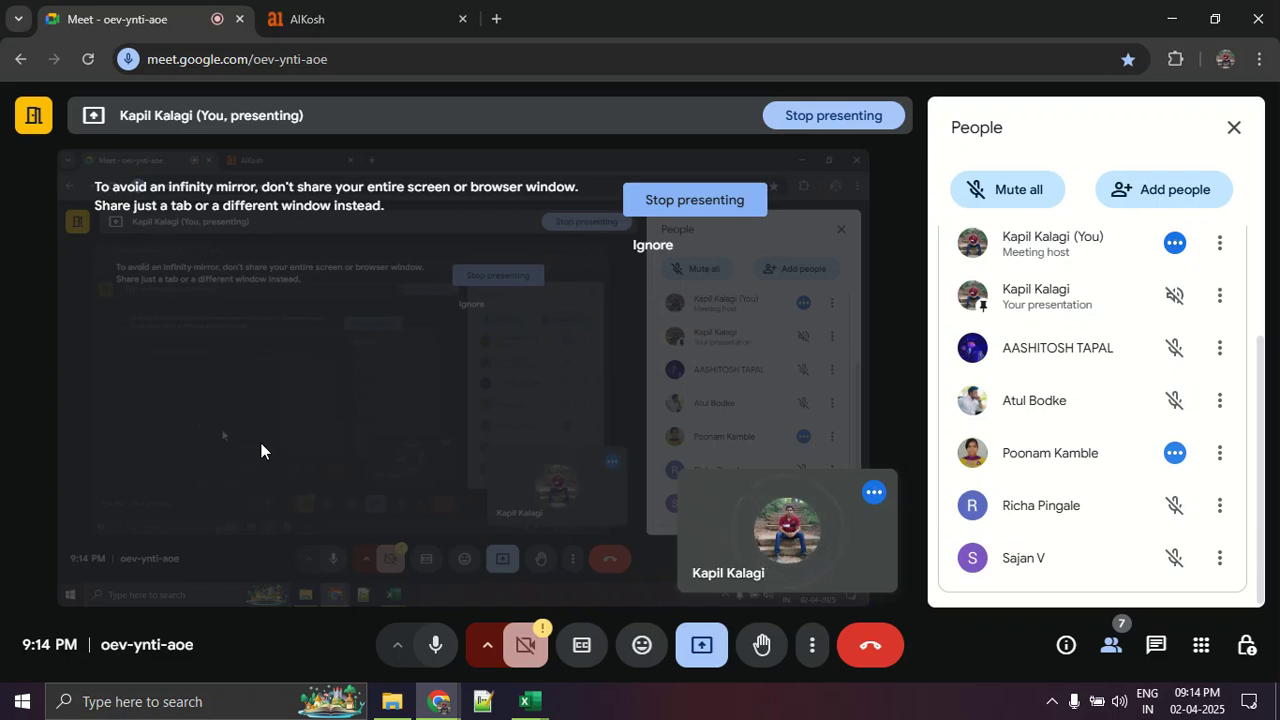
key(alt+Tab)
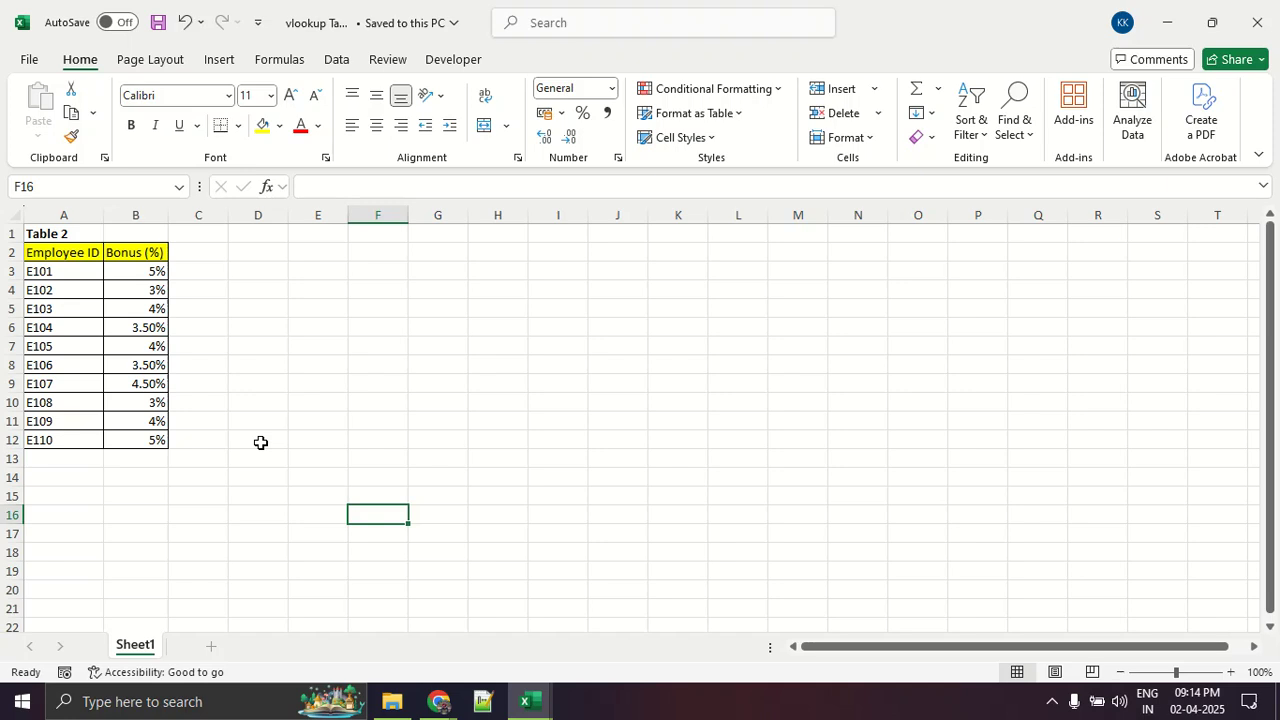
key(alt+Tab)
key(alt+Tab)
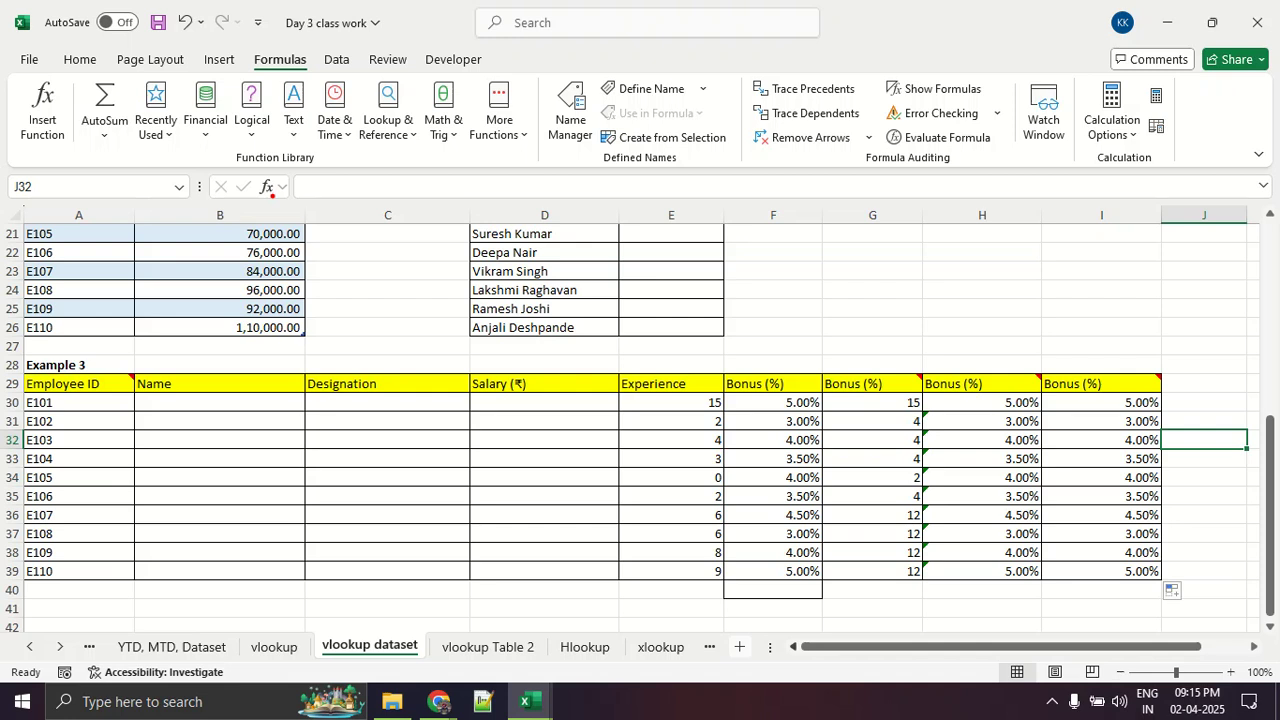
key(alt+Tab)
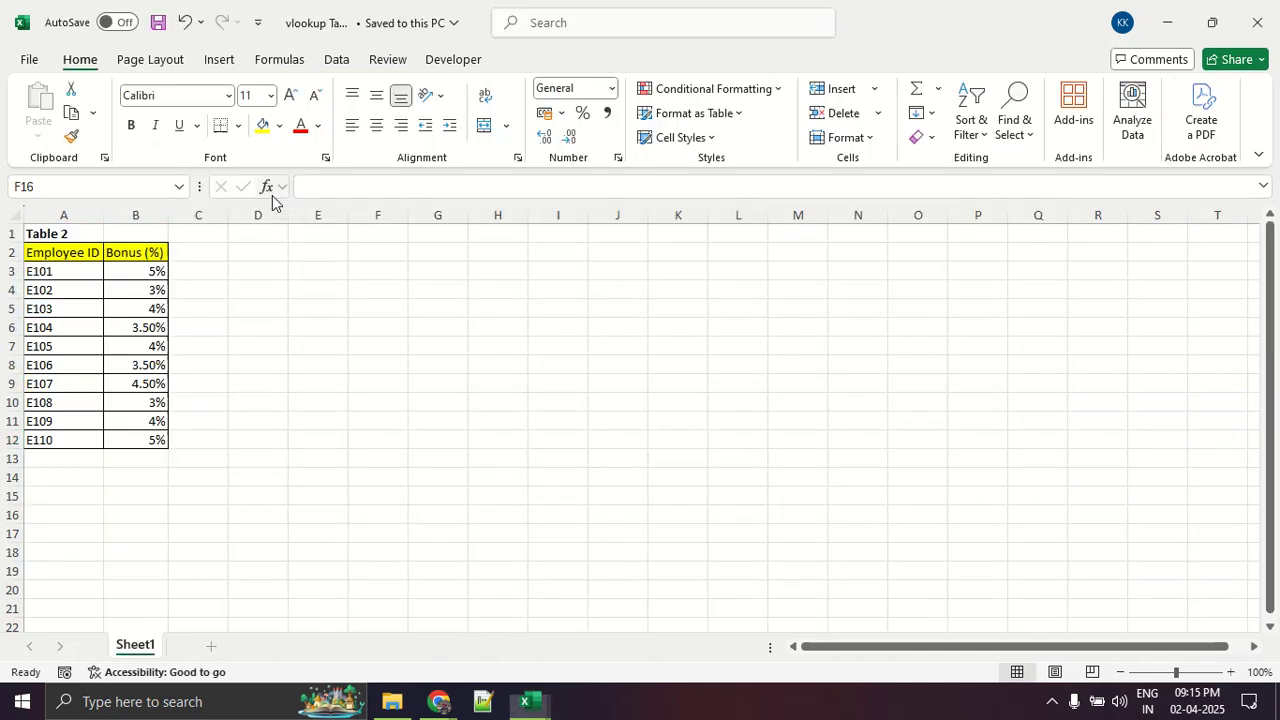
key(alt+Tab)
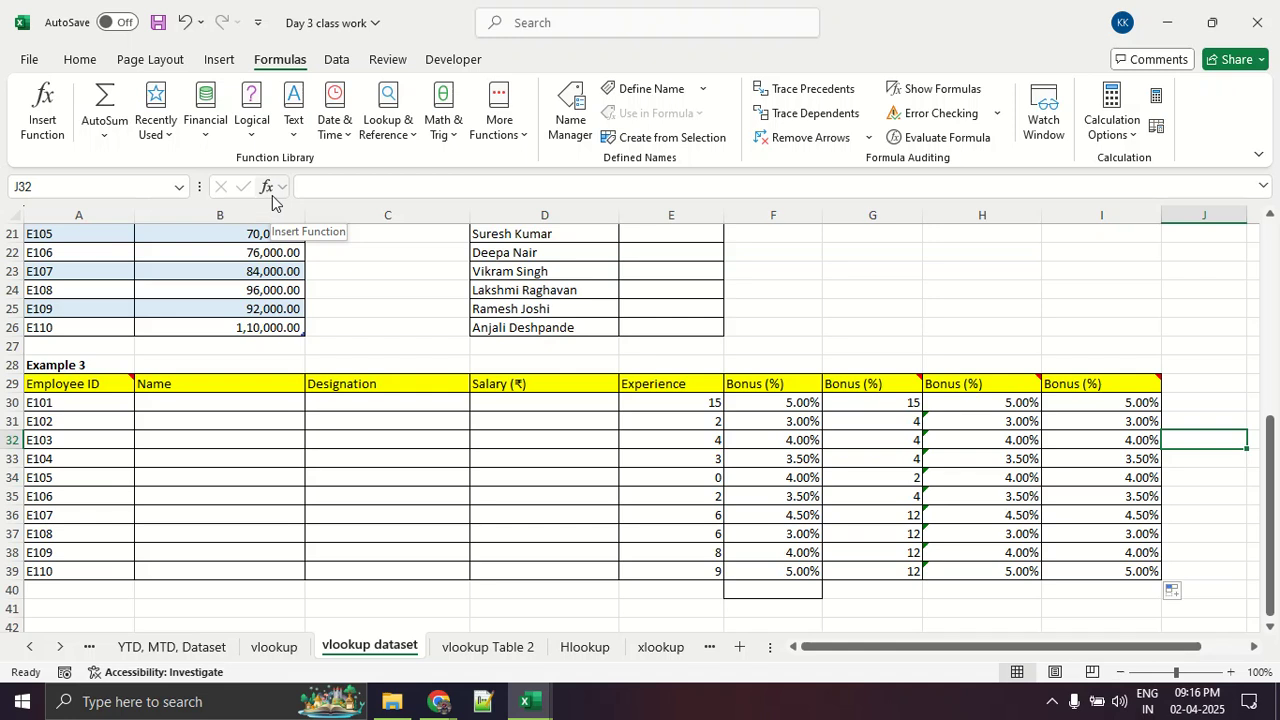
click(438, 705)
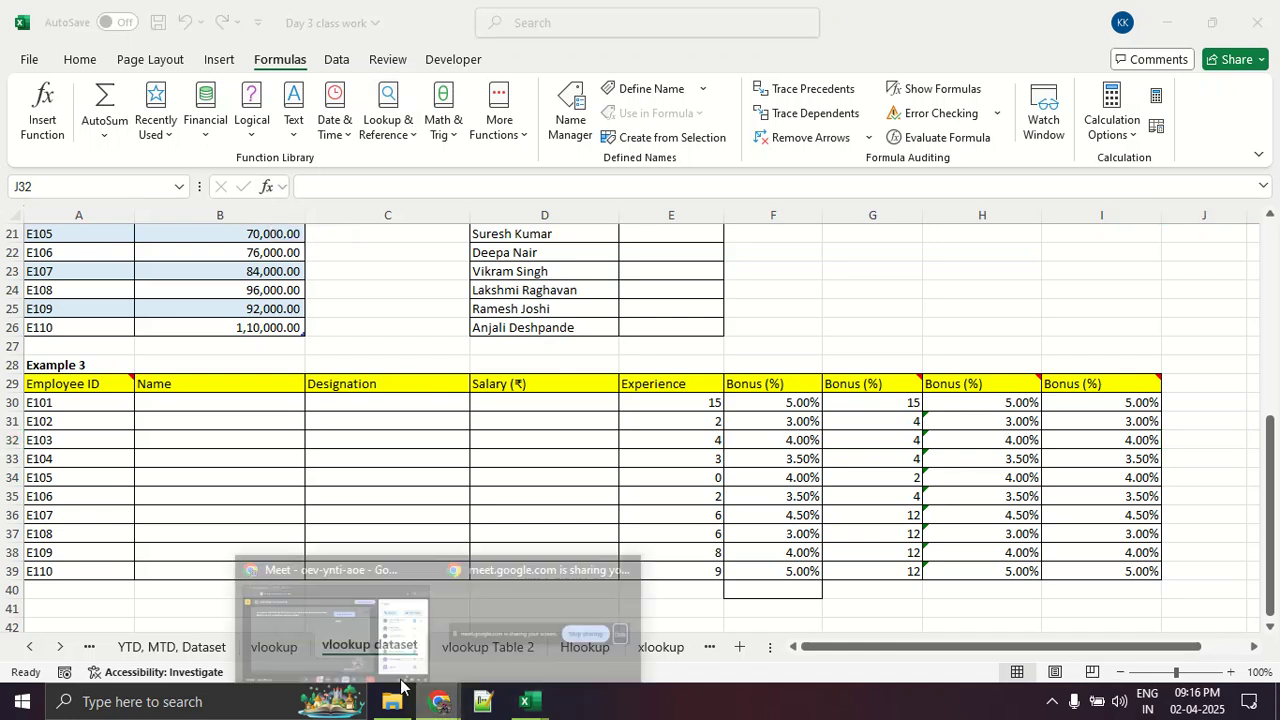
click(360, 648)
click(1176, 558)
click(776, 422)
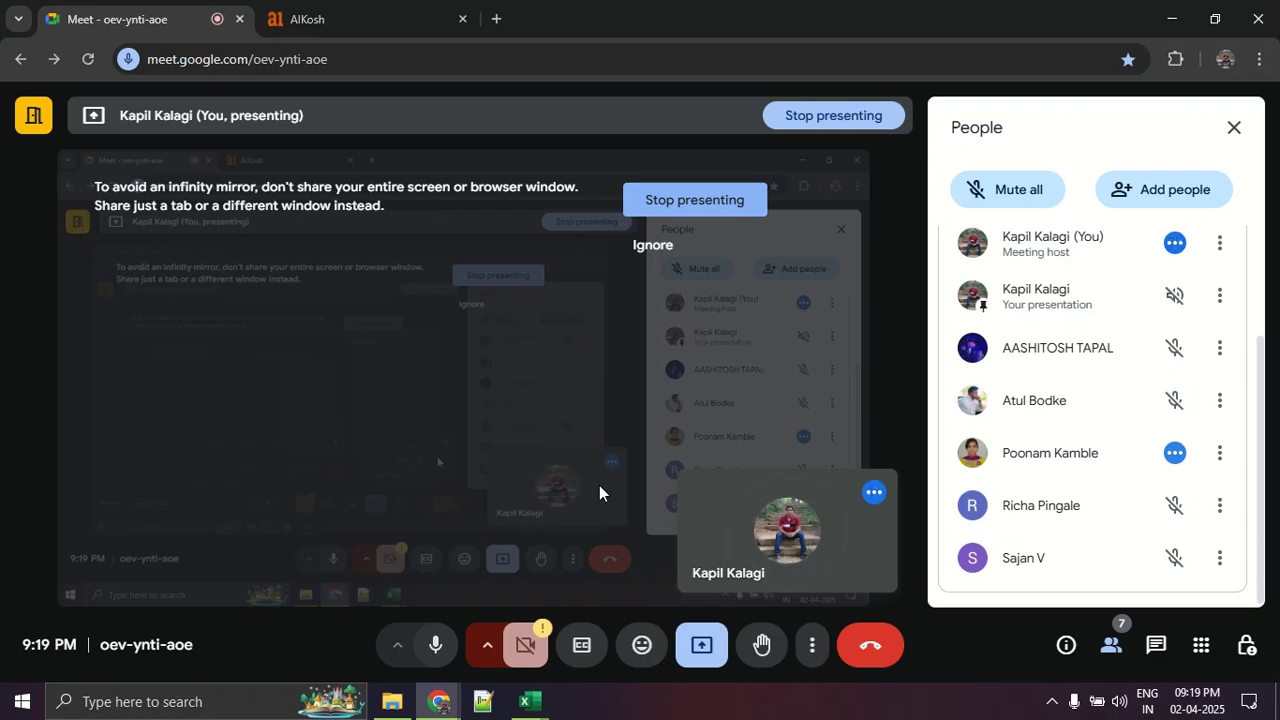
- Return to the Day 3 class work workbook and clear Example 1's salary and designation results, range B12:K14, on the Hlookup sheet
key(alt+Tab)
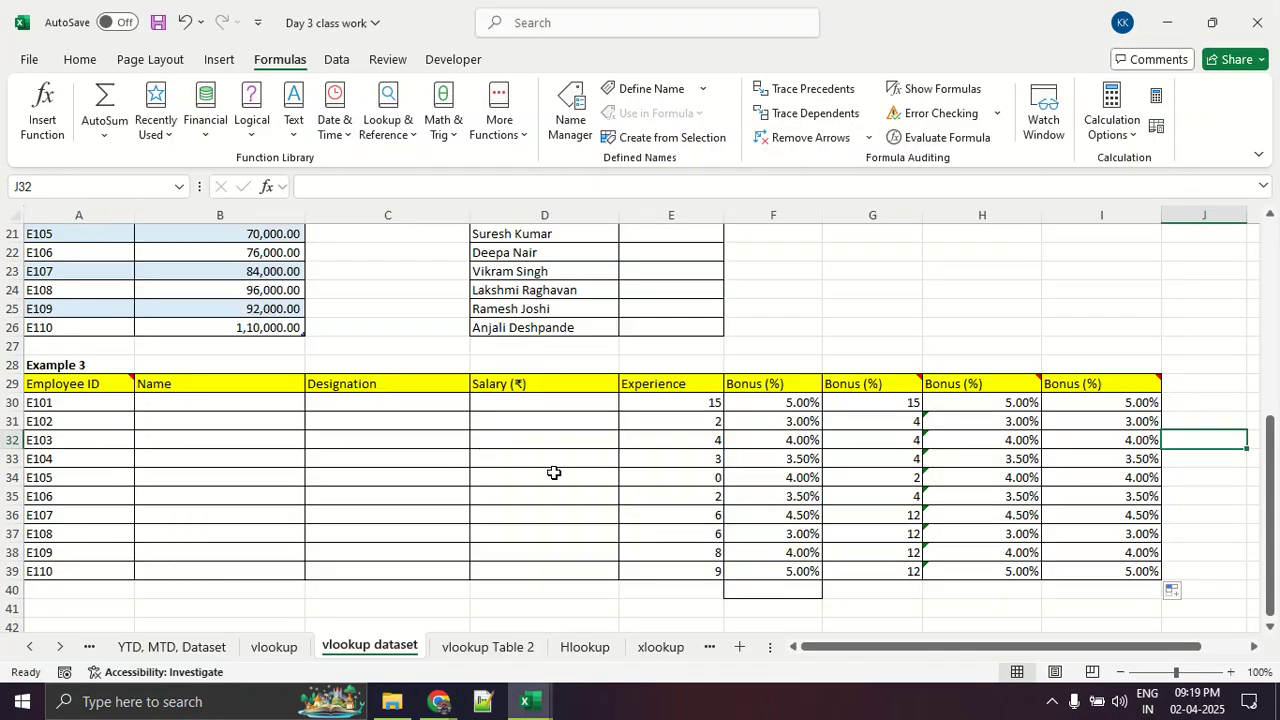
click(585, 646)
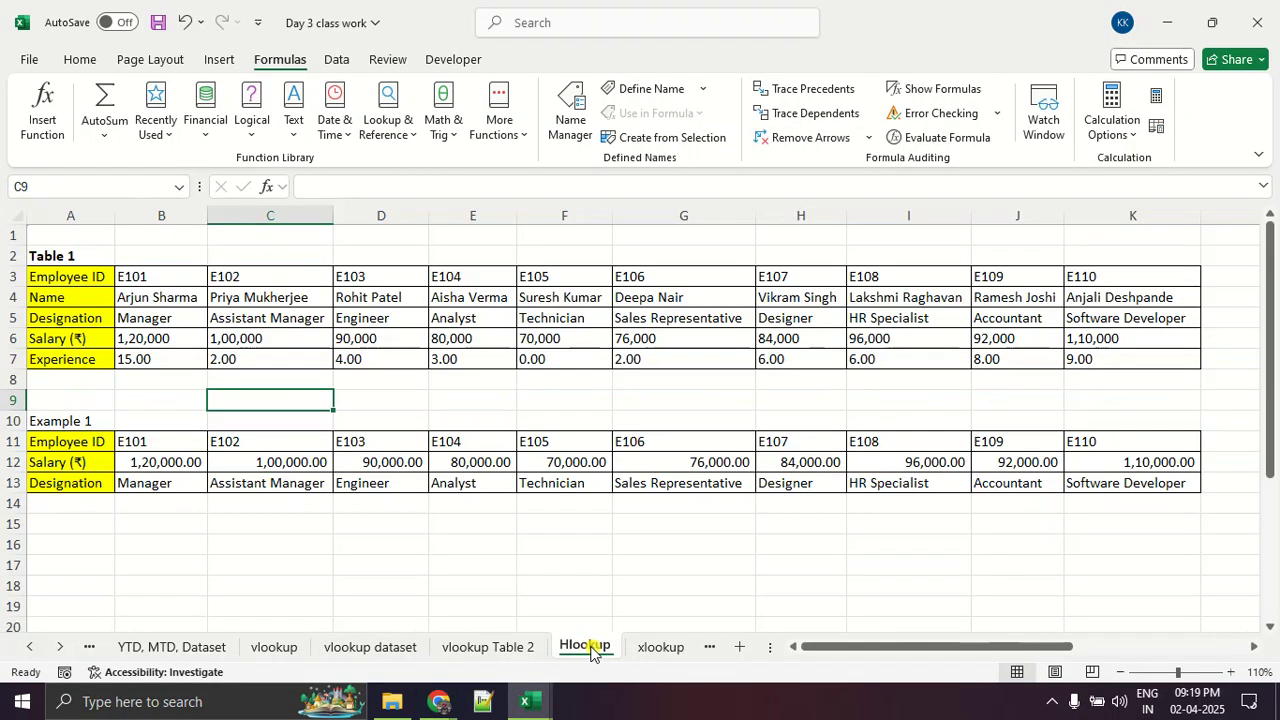
drag(166, 470, 1124, 512)
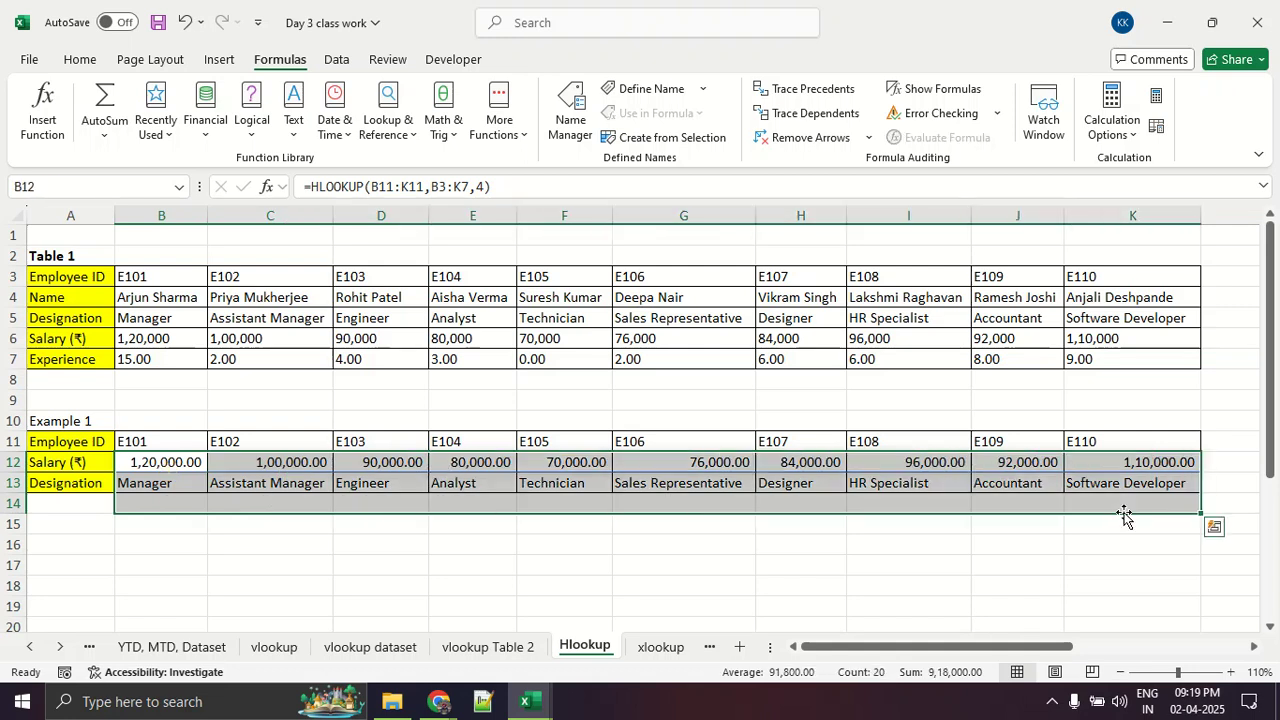
key(Delete)
click(728, 540)
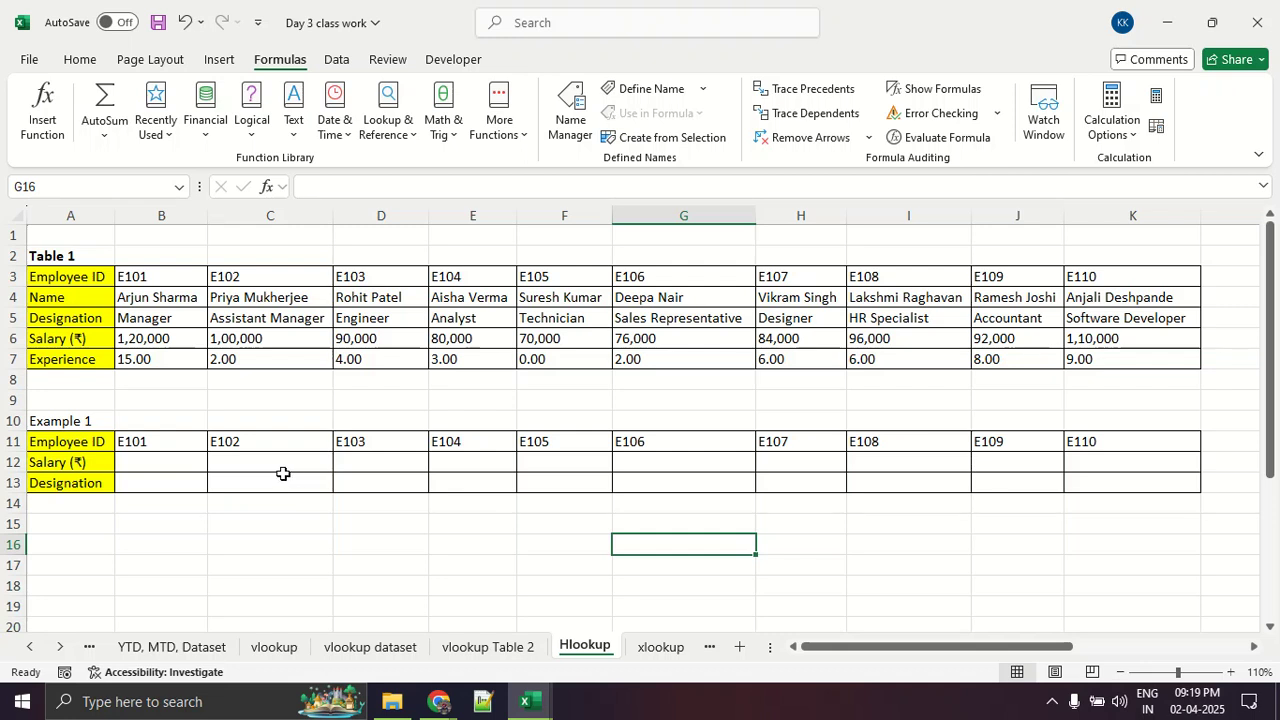
- Switch to the Google Meet call in Chrome
click(438, 701)
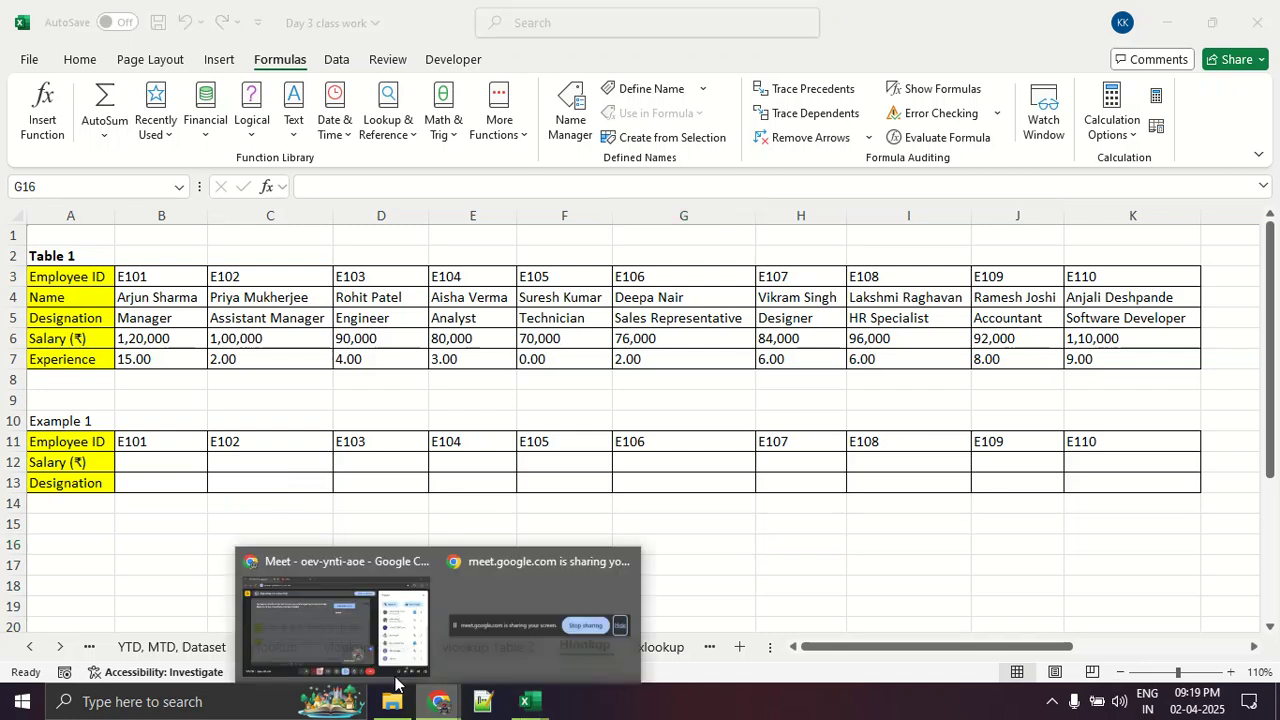
click(335, 625)
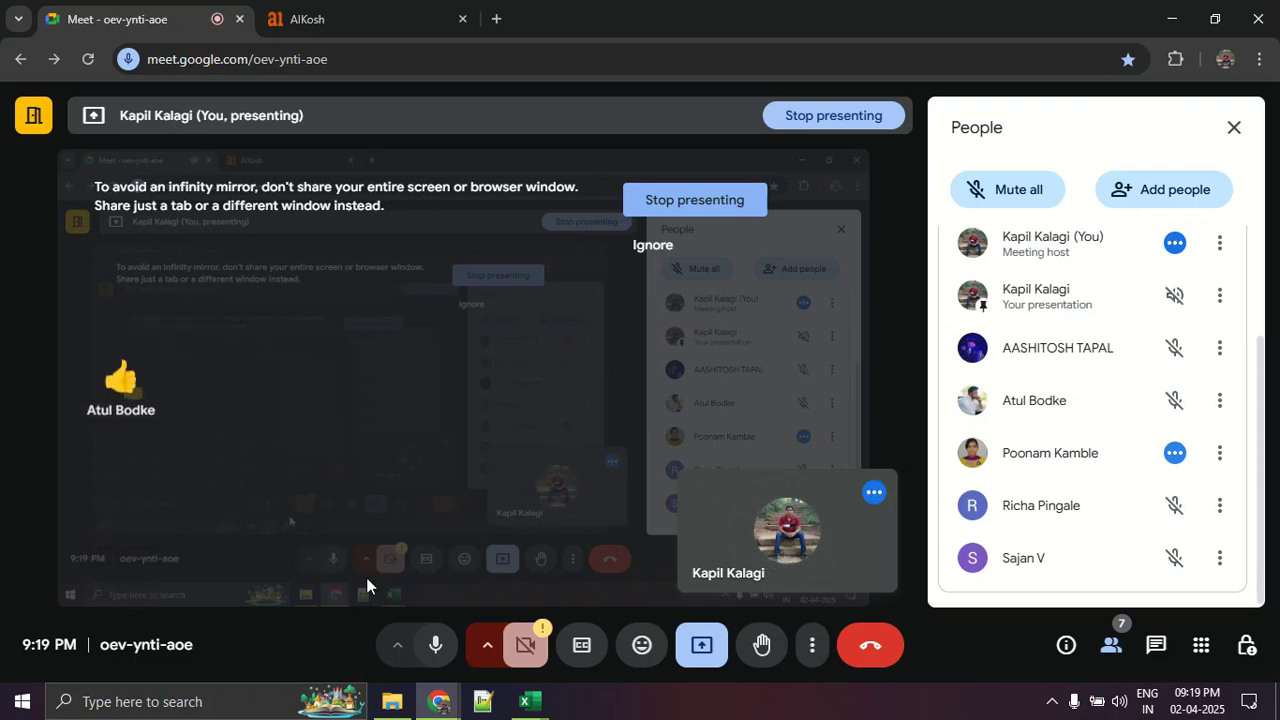
- Switch to Excel and close the vlookup Table 2 workbook, returning to the Hlookup sheet of Day 3 class work
click(530, 701)
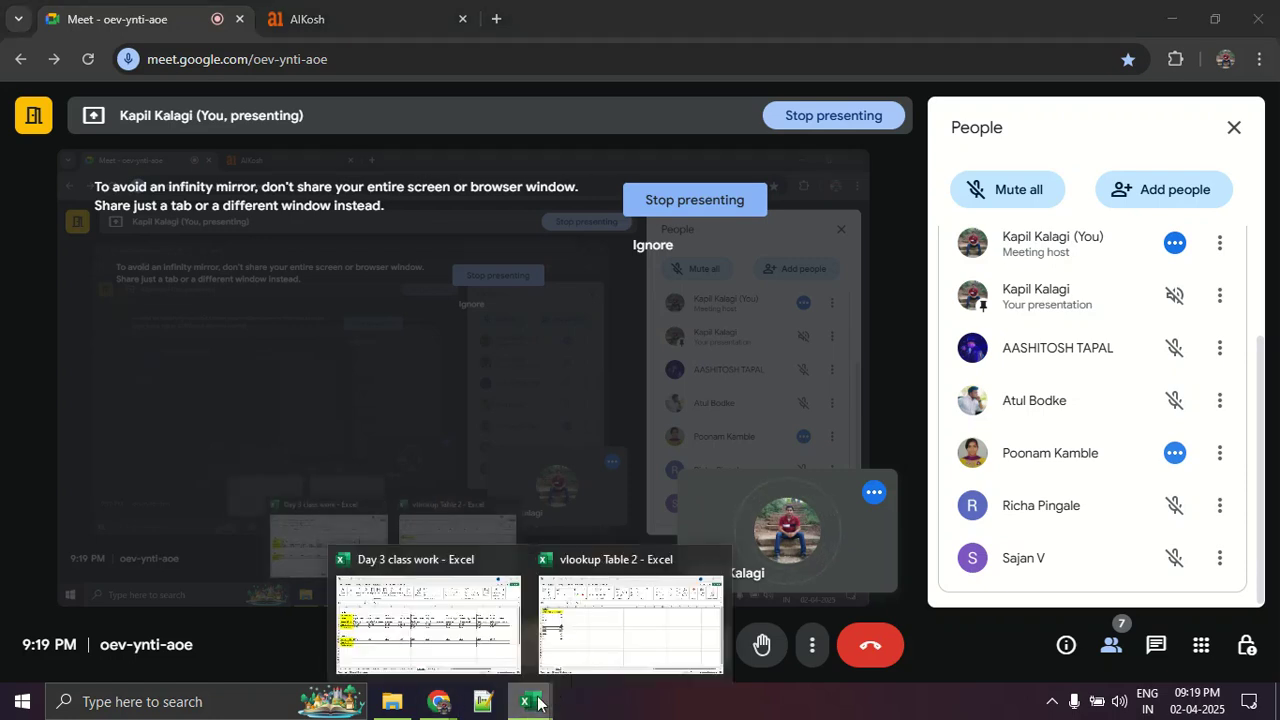
click(613, 642)
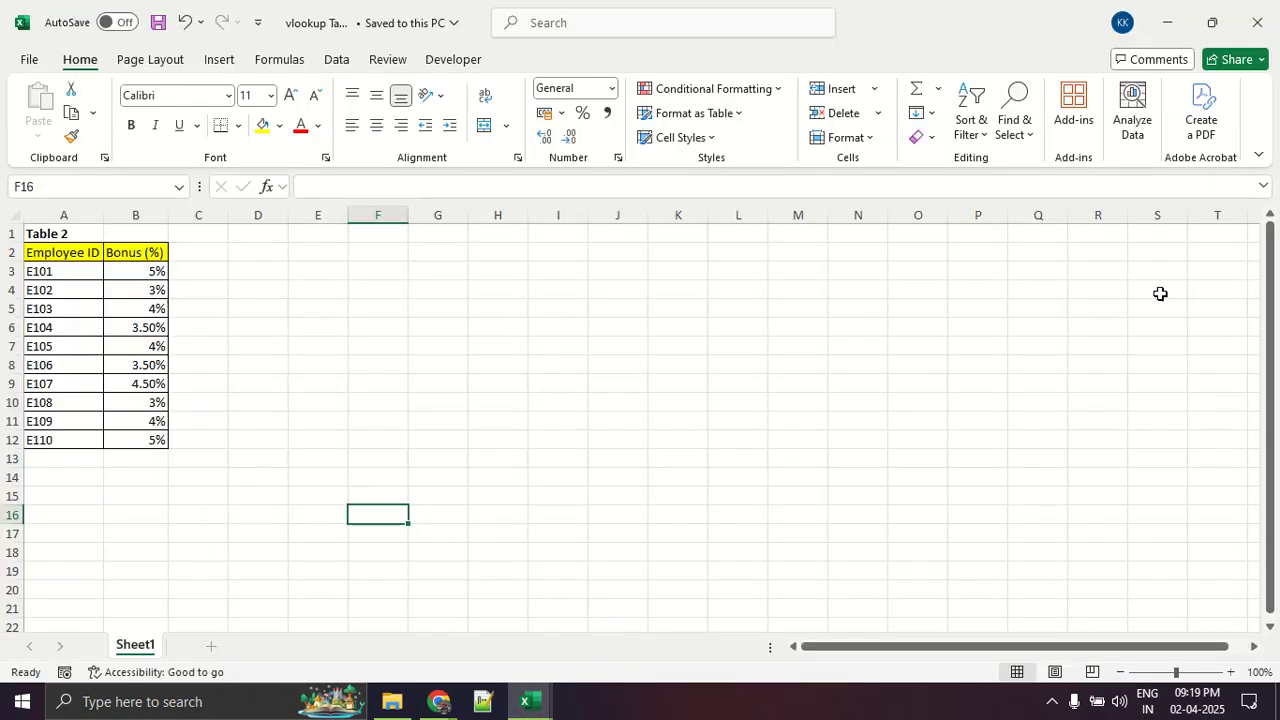
click(1257, 22)
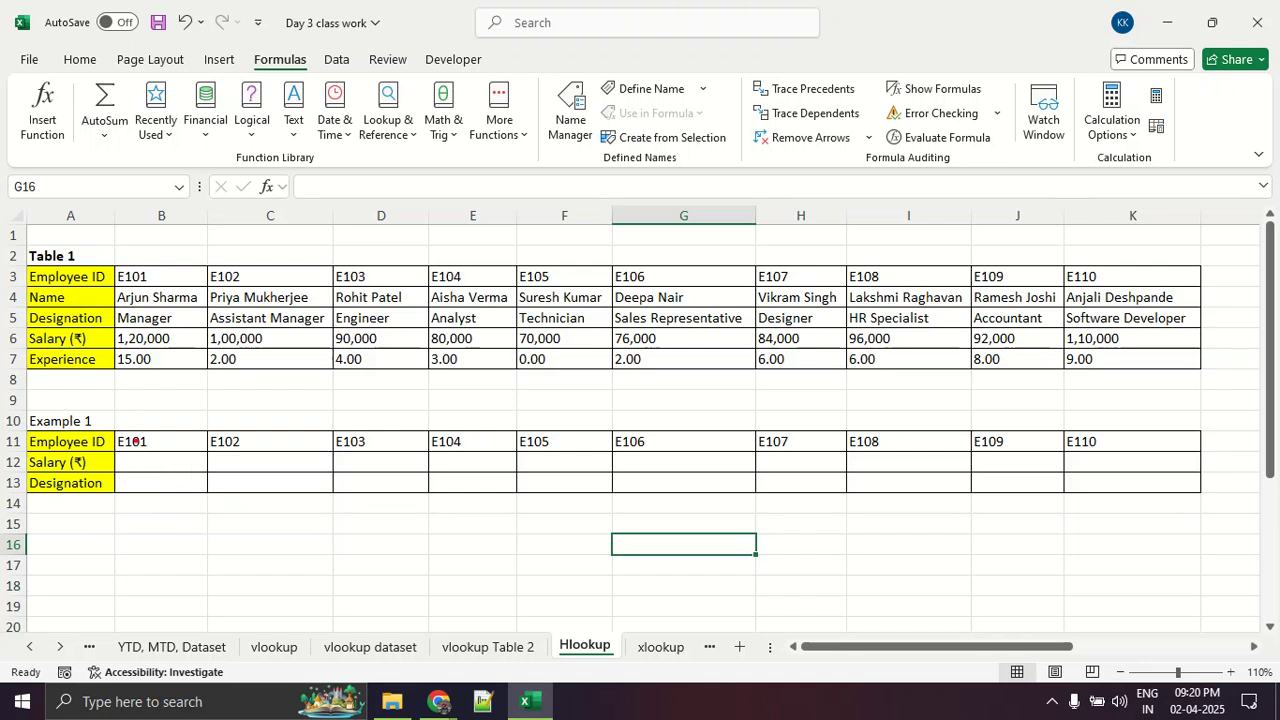
drag(124, 465, 928, 469)
drag(20, 422, 1165, 450)
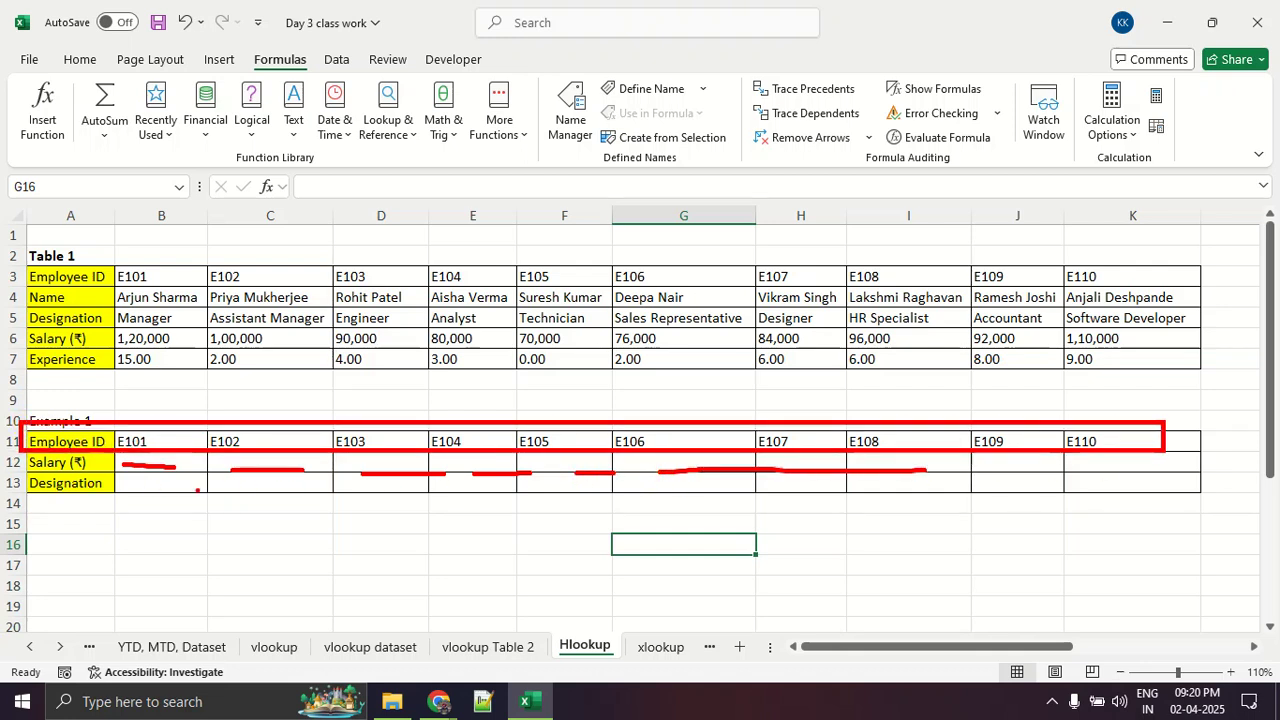
drag(165, 494, 317, 498)
drag(393, 507, 548, 507)
drag(621, 509, 793, 509)
drag(847, 509, 993, 509)
mouse_move(1068, 509)
mouse_down()
mouse_move(1107, 509)
mouse_move(986, 481)
mouse_up()
drag(1196, 481, 1157, 481)
drag(1220, 516, 1160, 514)
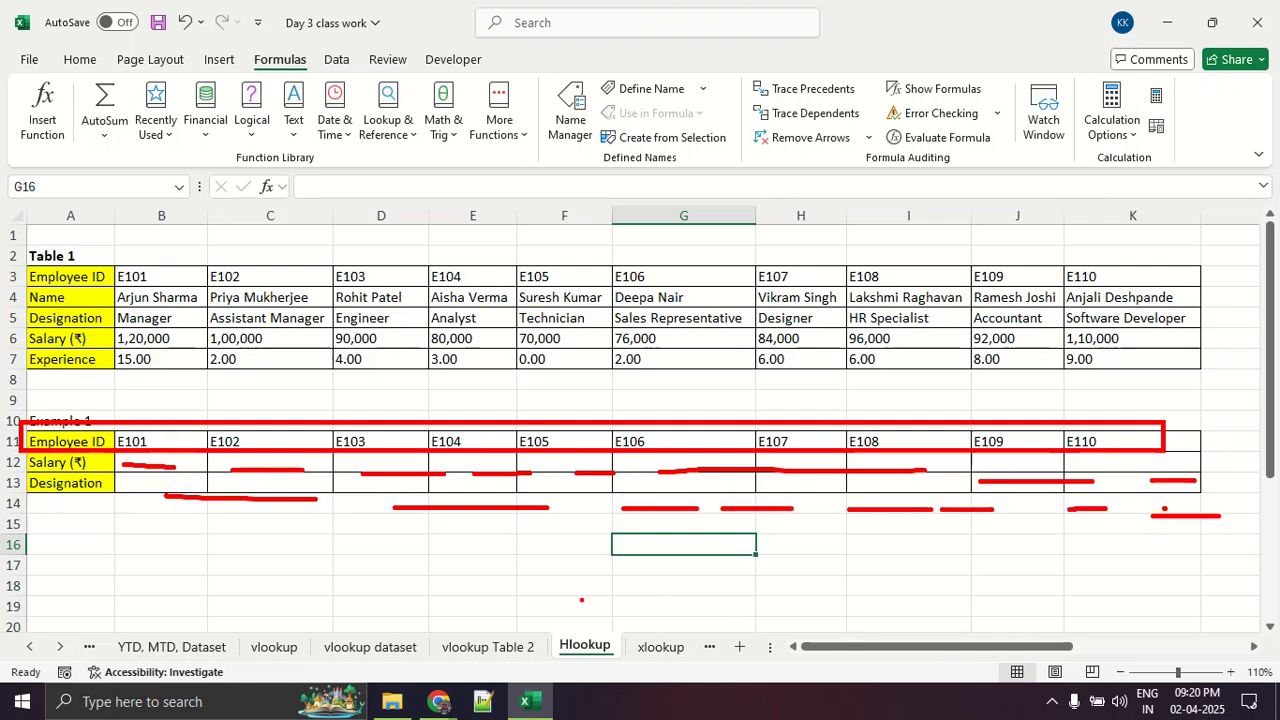
mouse_move(8, 466)
mouse_down()
mouse_move(58, 456)
mouse_move(8, 490)
mouse_up()
drag(132, 535, 545, 547)
mouse_move(478, 523)
mouse_down()
mouse_move(545, 547)
mouse_move(455, 566)
mouse_up()
mouse_move(346, 568)
mouse_down()
mouse_move(366, 626)
mouse_move(364, 602)
mouse_move(425, 658)
mouse_move(447, 604)
mouse_move(440, 614)
mouse_up()
drag(484, 604, 481, 612)
drag(510, 586, 518, 644)
mouse_move(548, 604)
mouse_down()
mouse_move(540, 615)
mouse_move(564, 630)
mouse_up()
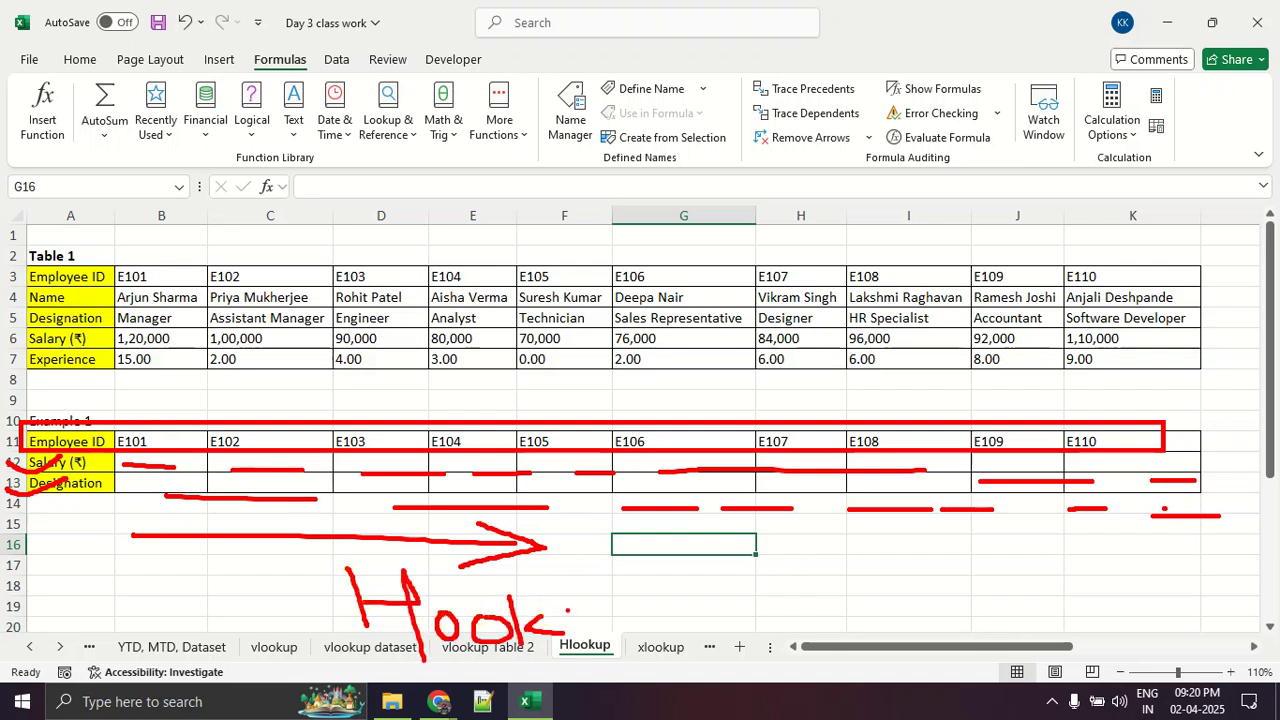
key(Escape)
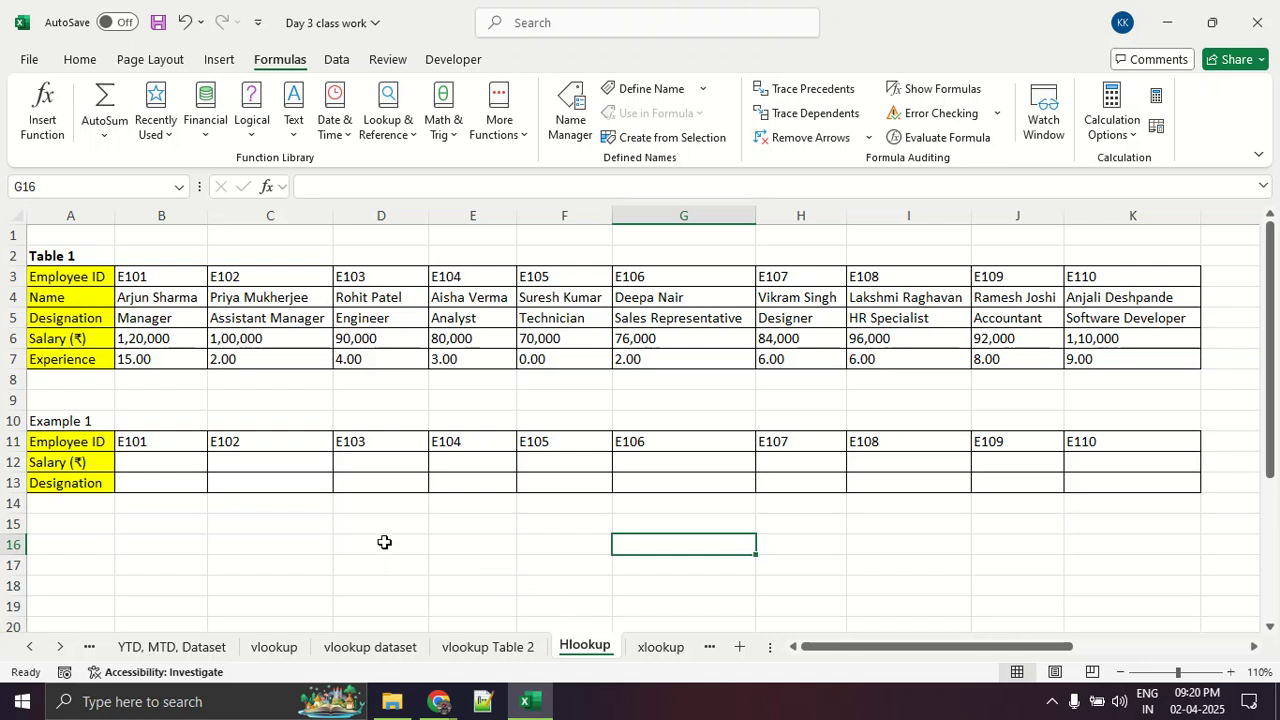
click(75, 444)
click(163, 444)
click(66, 460)
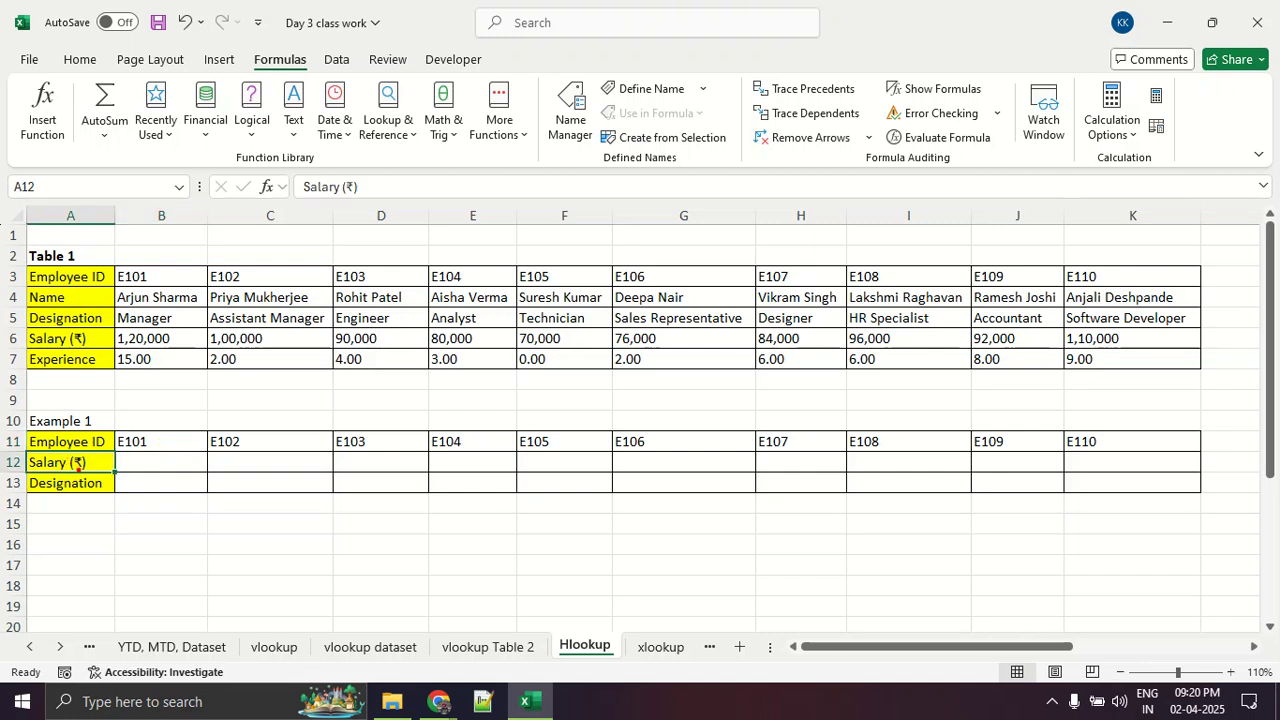
mouse_move(84, 432)
mouse_down()
mouse_move(40, 424)
mouse_move(22, 448)
mouse_move(250, 456)
mouse_move(314, 440)
mouse_move(54, 424)
mouse_up()
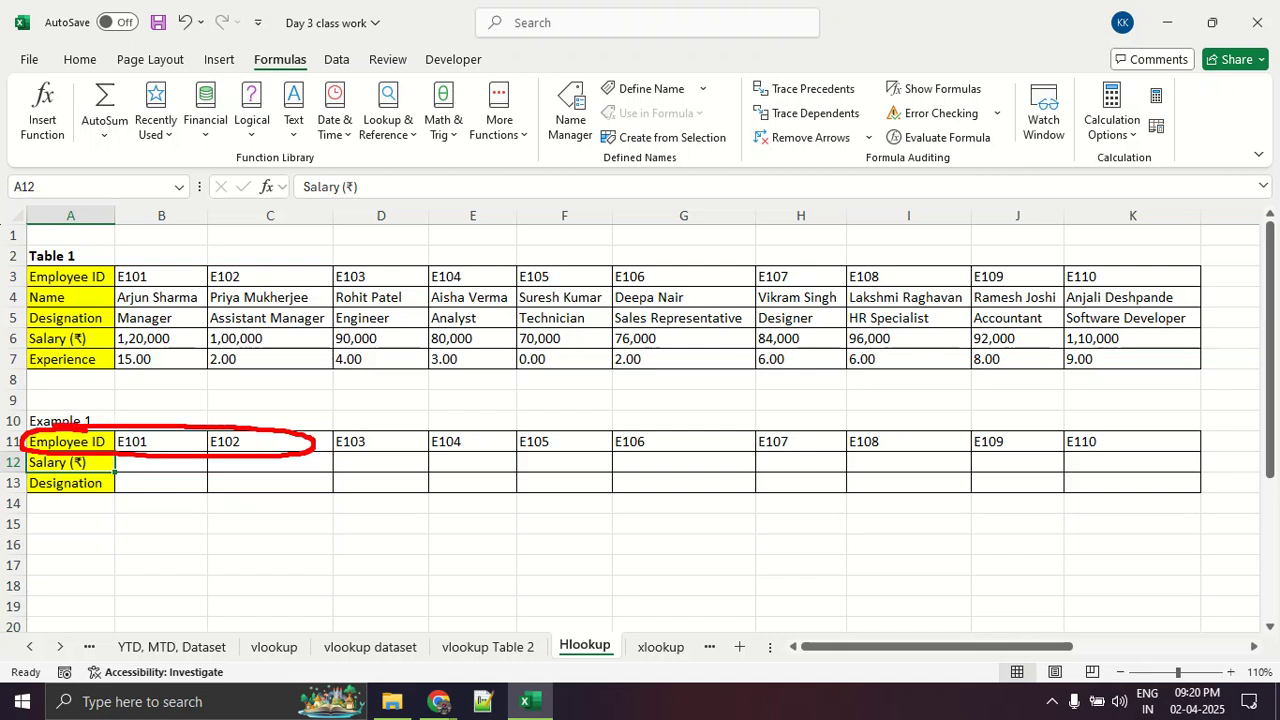
mouse_move(128, 265)
mouse_down()
mouse_move(30, 264)
mouse_move(20, 370)
mouse_move(756, 385)
mouse_move(1140, 371)
mouse_move(1188, 280)
mouse_move(104, 272)
mouse_move(130, 297)
mouse_move(153, 239)
mouse_up()
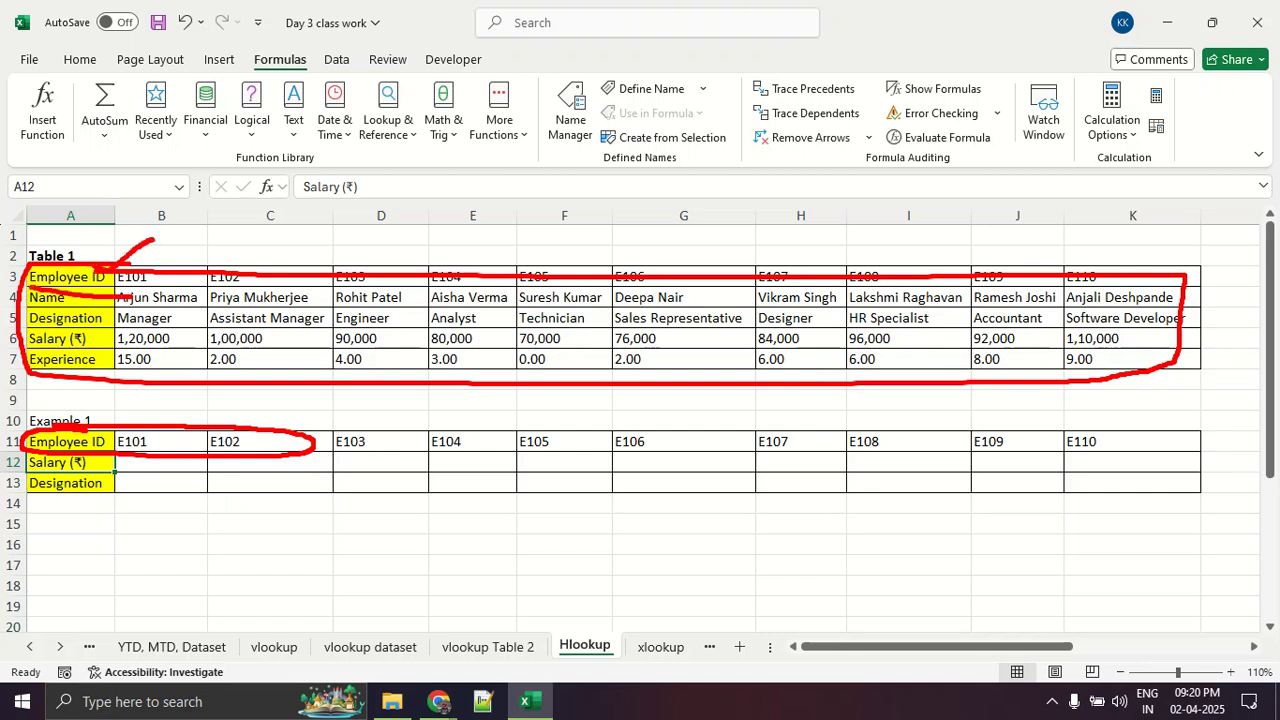
key(Escape)
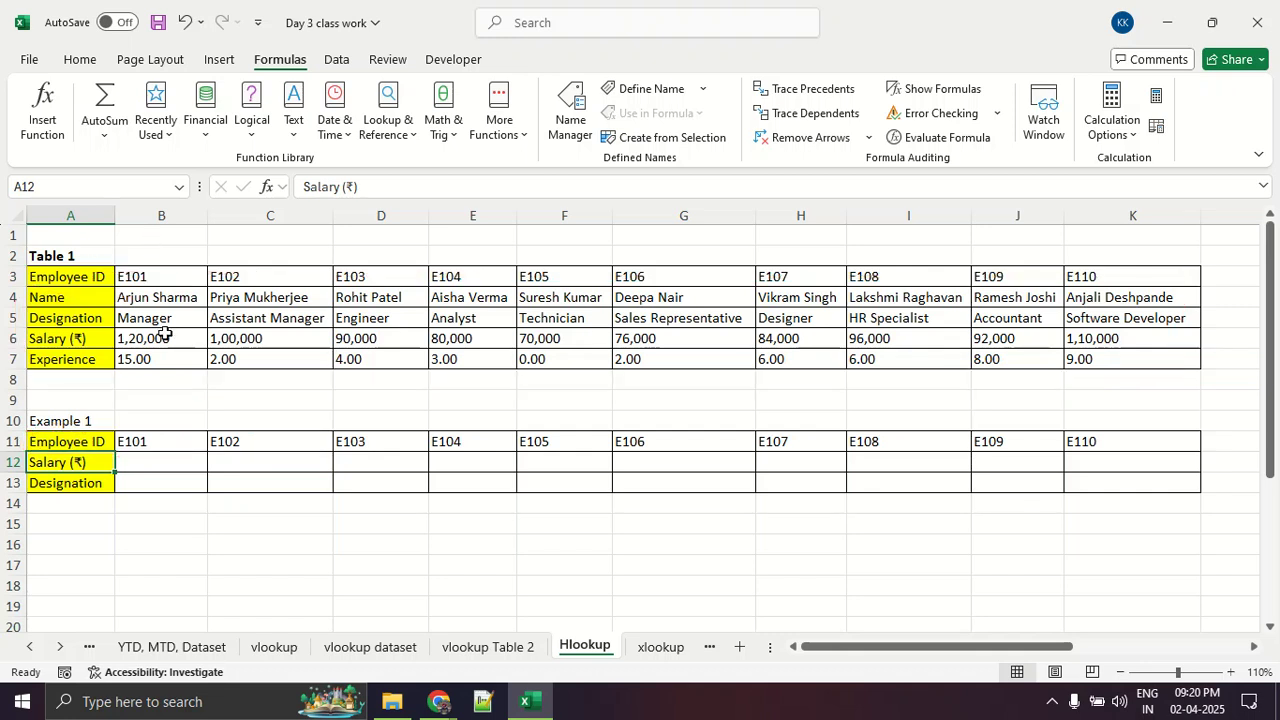
click(159, 448)
click(161, 463)
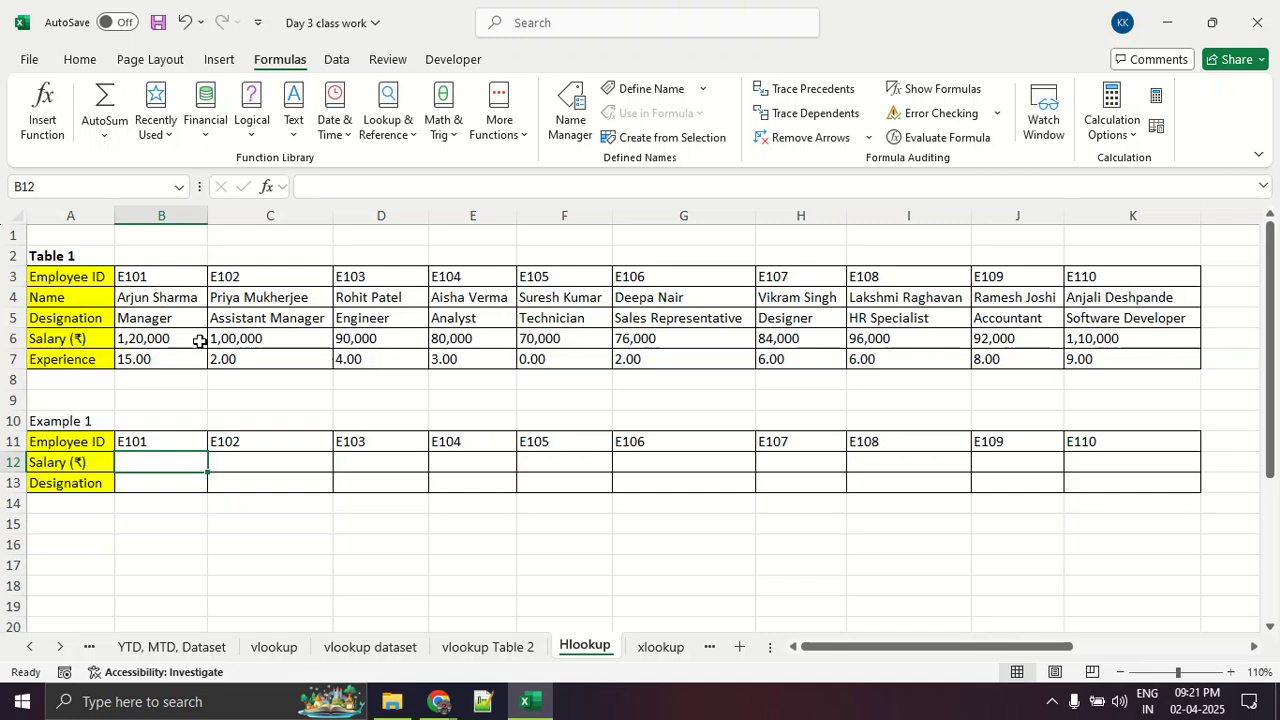
click(180, 540)
- Insert the HLOOKUP function in cell B12, the first salary cell of Example 1
click(145, 466)
click(44, 118)
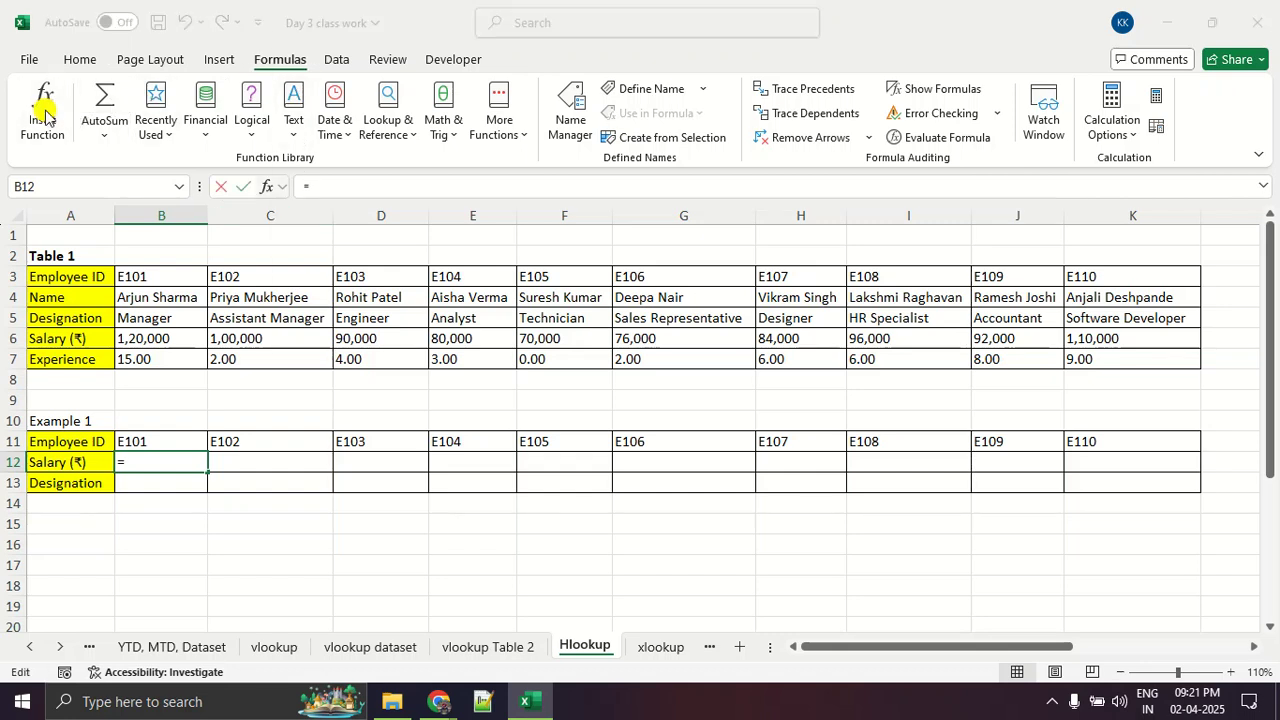
text(hlookup)
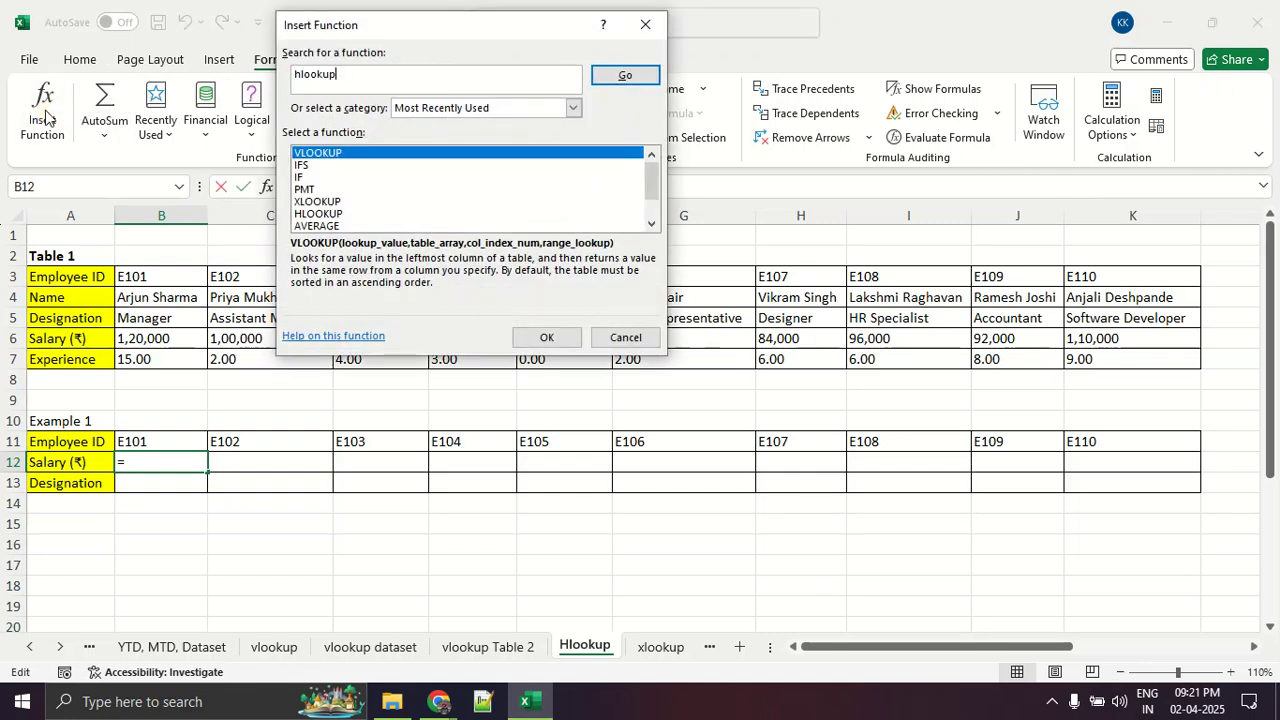
key(Return)
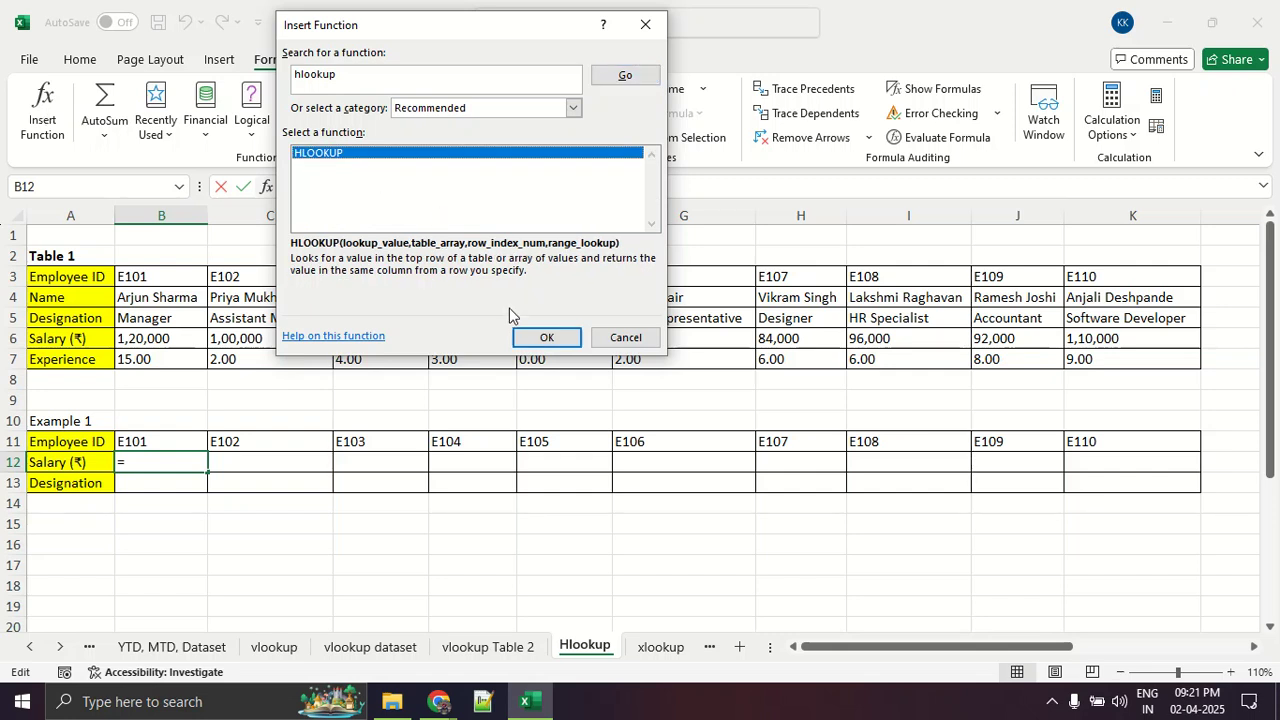
click(535, 341)
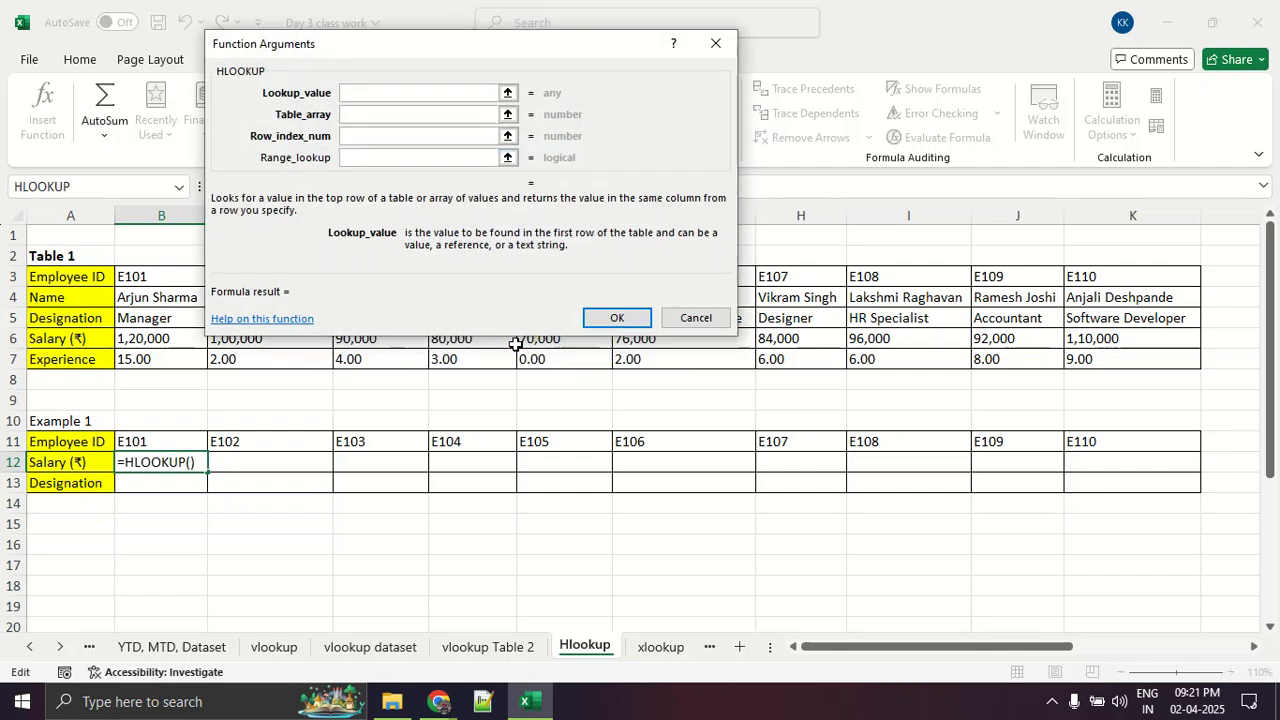
- Set the HLOOKUP's lookup value to B11, the first employee ID in Example 1
mouse_move(244, 101)
mouse_down()
mouse_move(486, 107)
mouse_move(453, 68)
mouse_move(262, 90)
mouse_move(325, 111)
mouse_up()
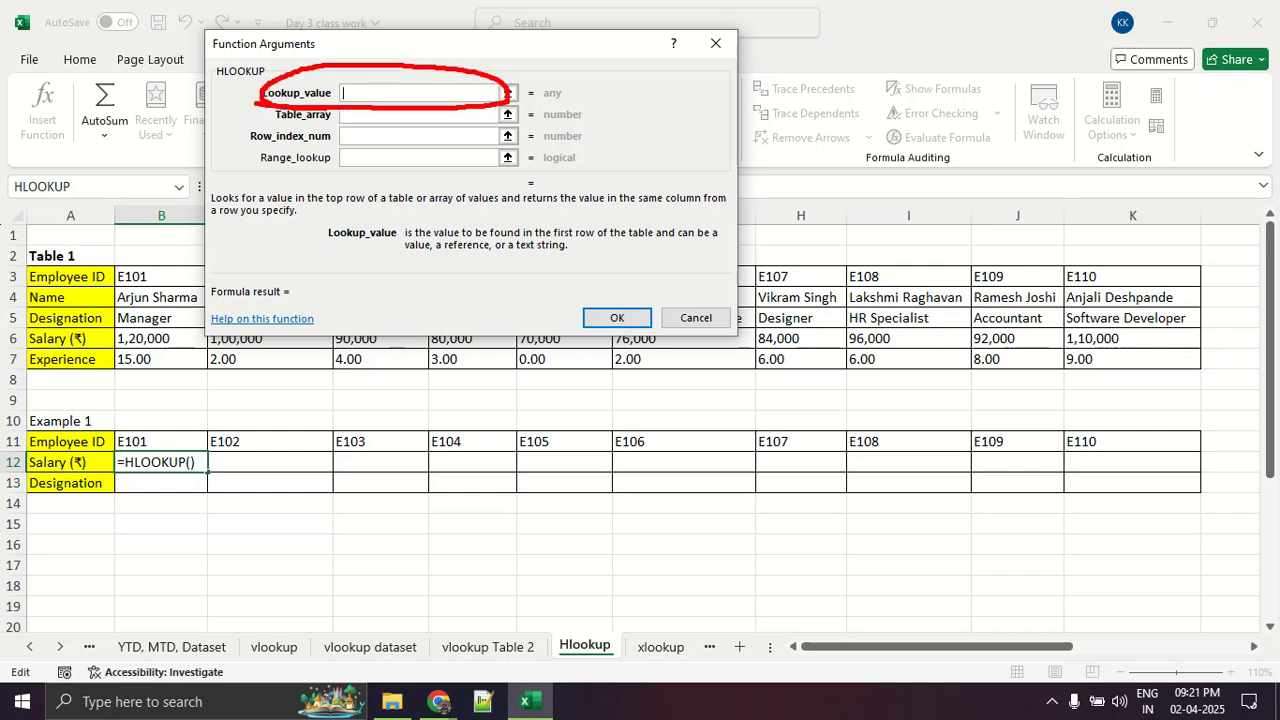
key(Escape)
click(507, 92)
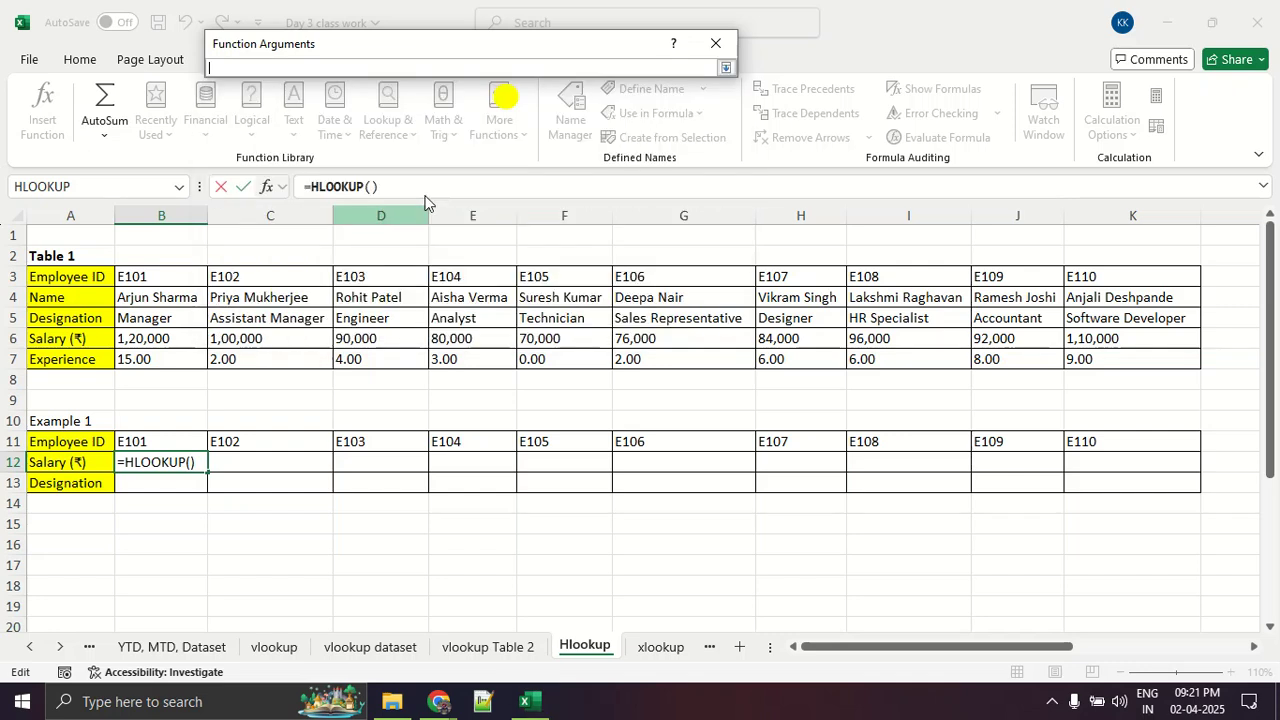
click(182, 437)
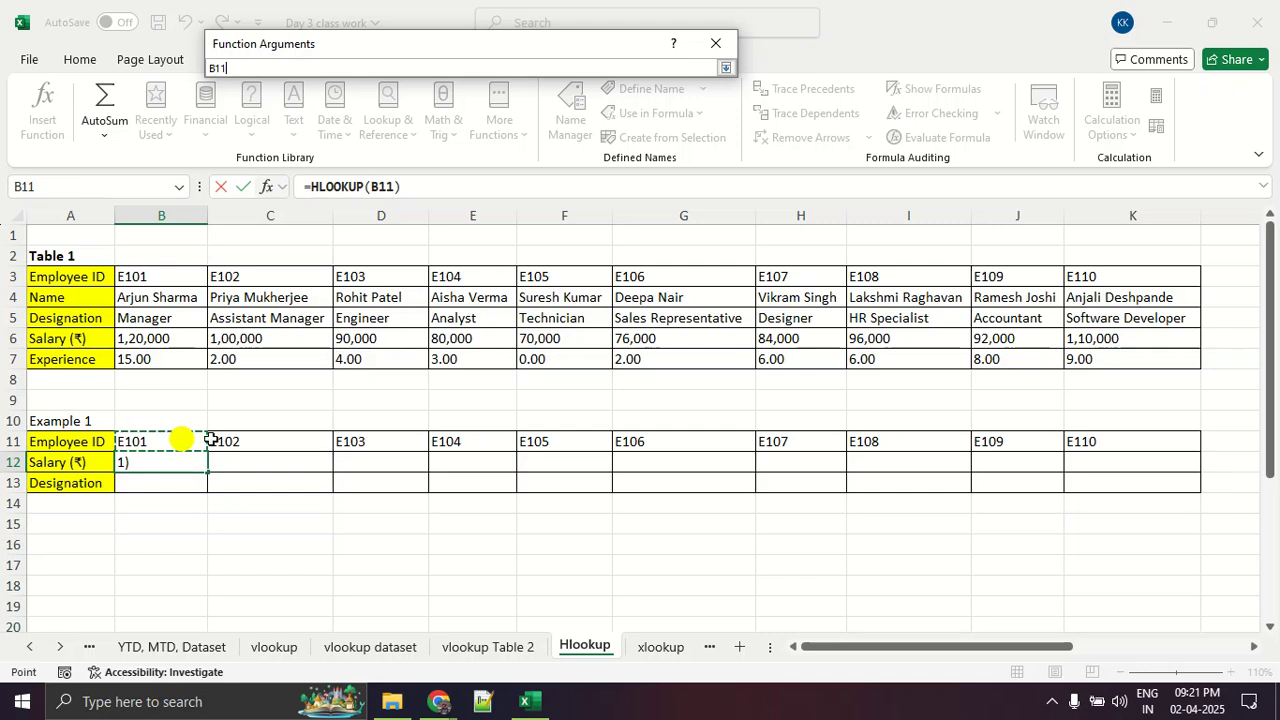
click(727, 68)
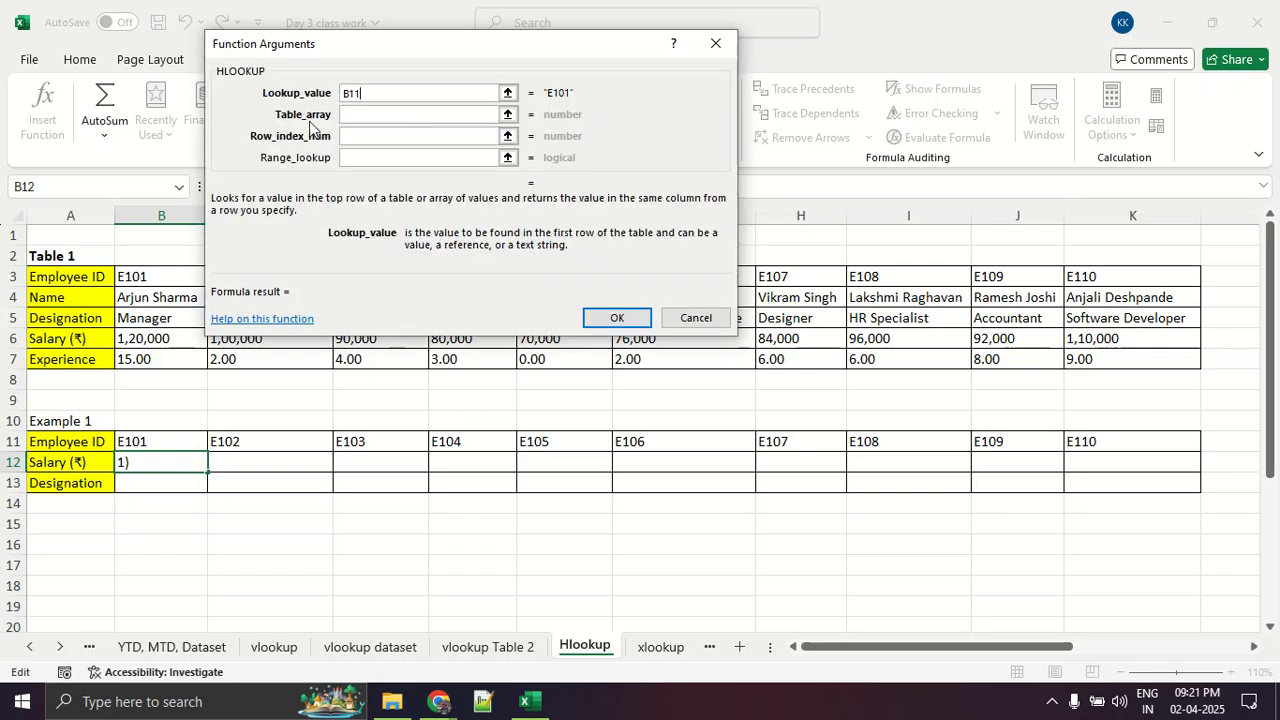
- Set the HLOOKUP's table array to B3:K7 in Table 1 and open the row index number for entry
click(346, 117)
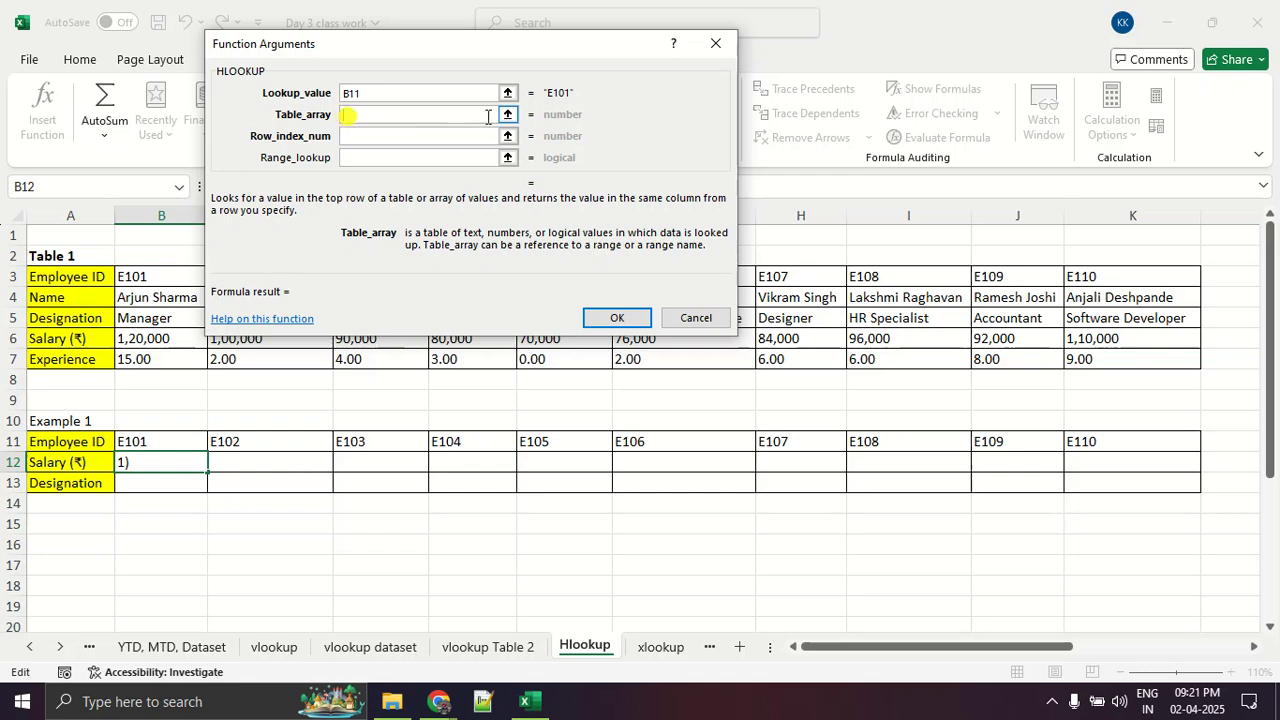
click(509, 115)
drag(180, 276, 1095, 357)
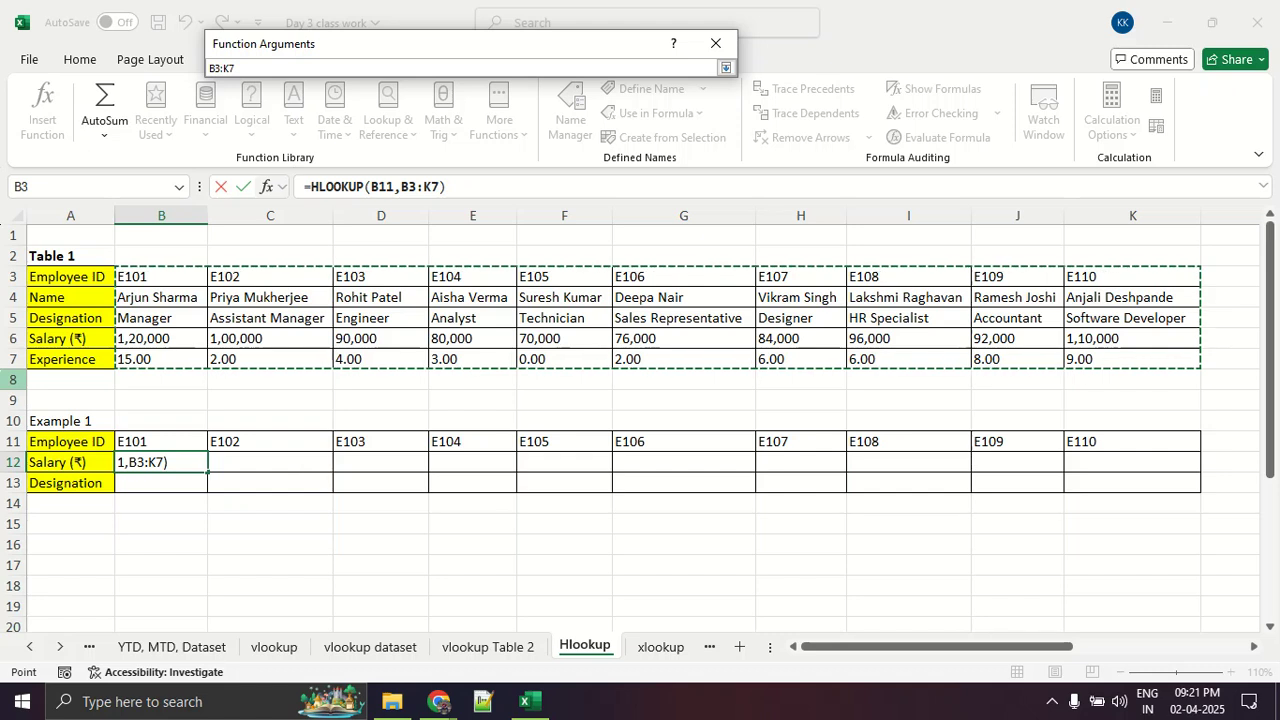
mouse_move(171, 238)
mouse_down()
mouse_move(100, 268)
mouse_move(548, 390)
mouse_move(1270, 346)
mouse_move(283, 262)
mouse_up()
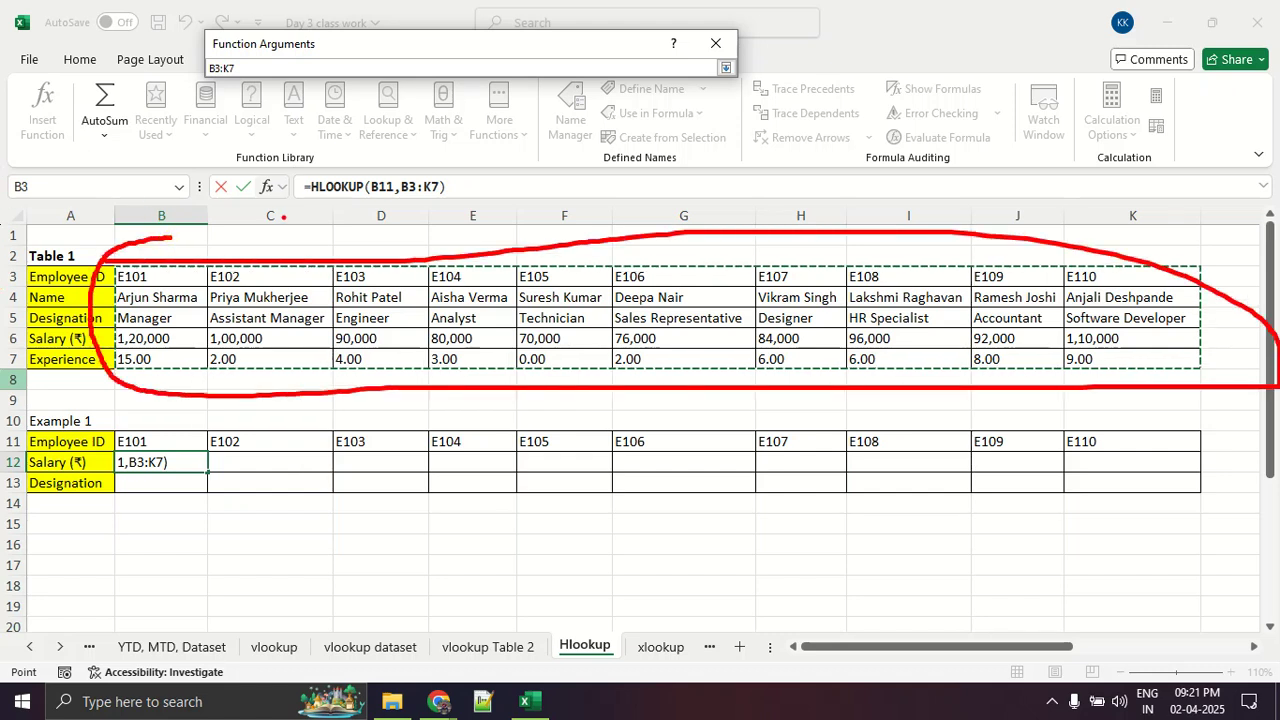
drag(410, 190, 424, 168)
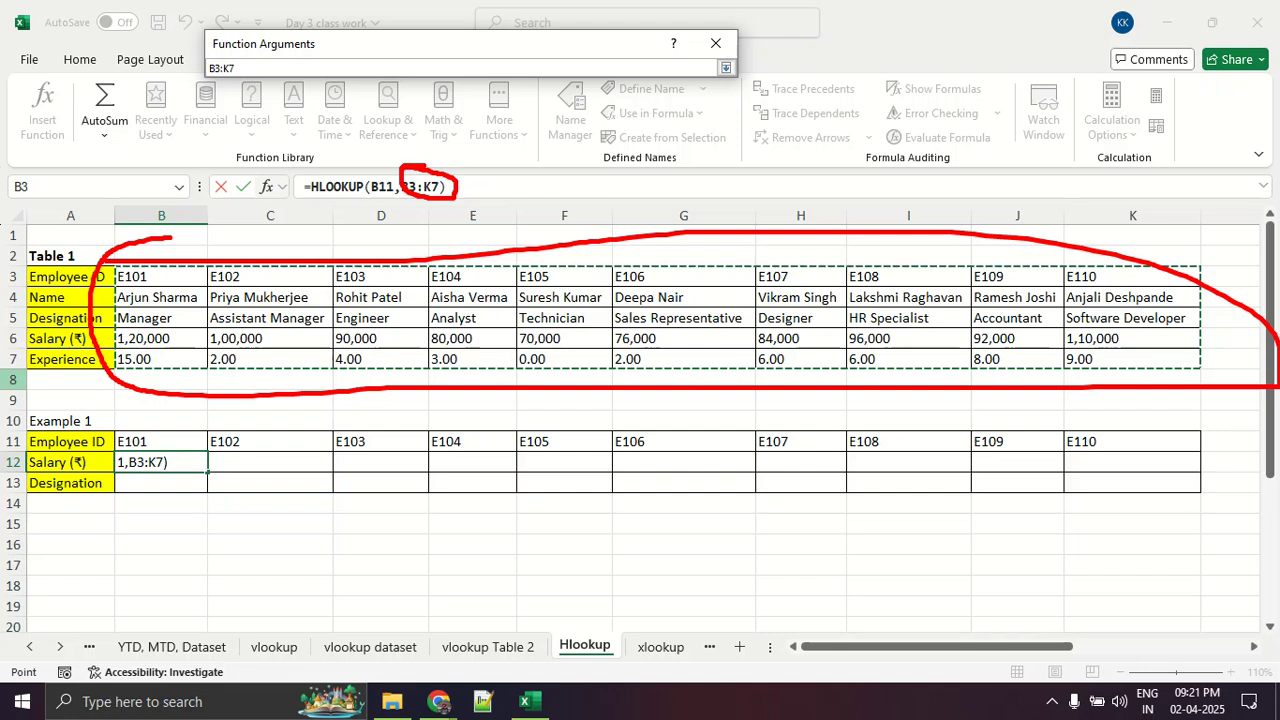
click(726, 67)
click(403, 137)
click(360, 137)
key(ctrl+2)
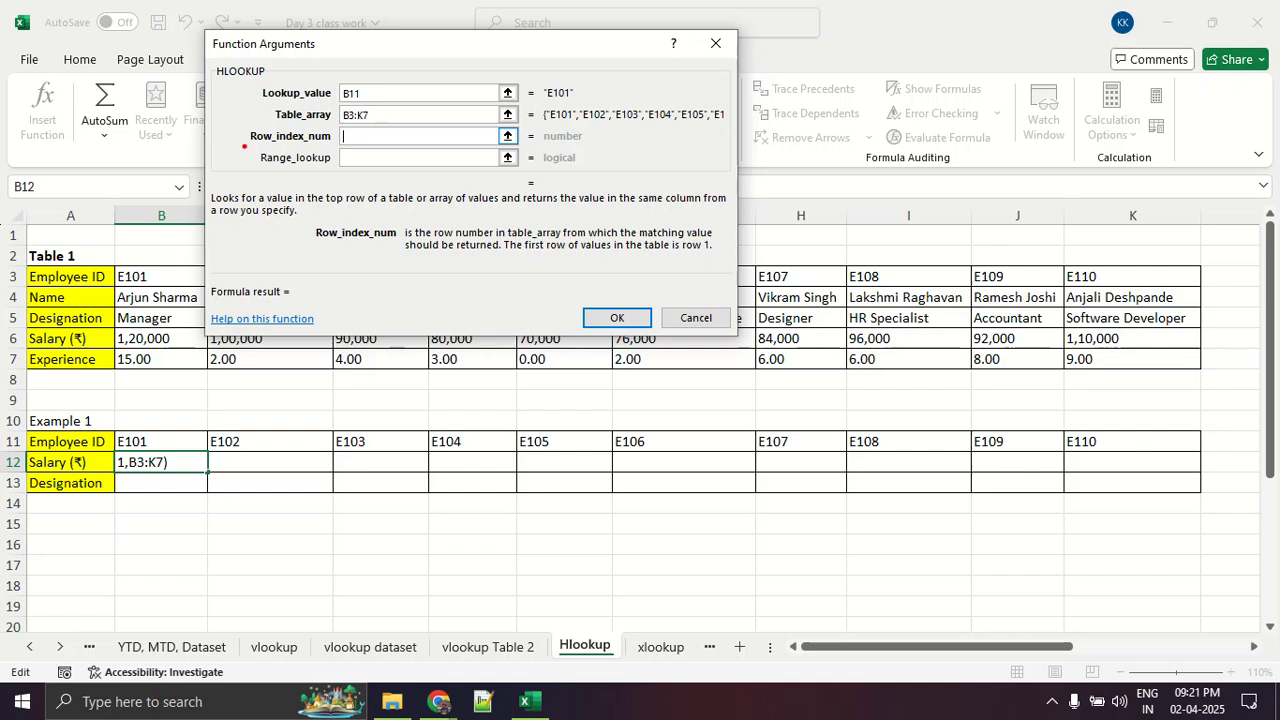
mouse_move(241, 143)
mouse_down()
mouse_move(316, 126)
mouse_move(265, 127)
mouse_up()
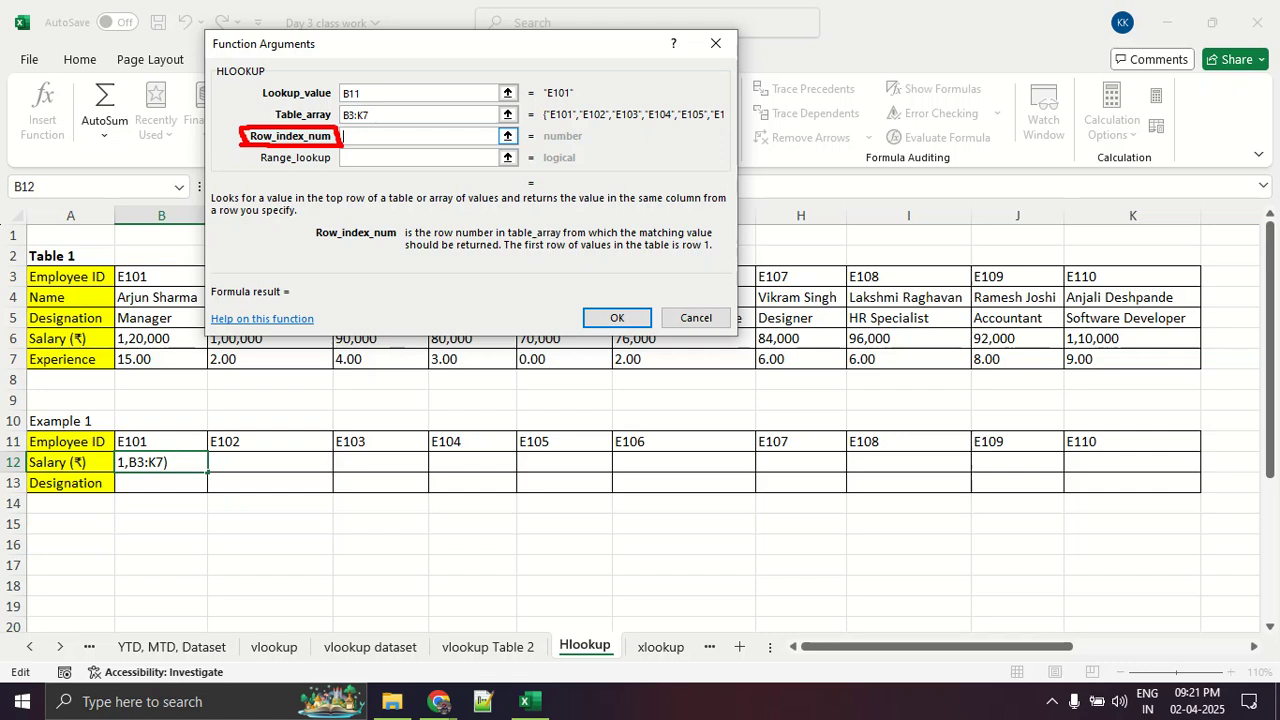
key(Escape)
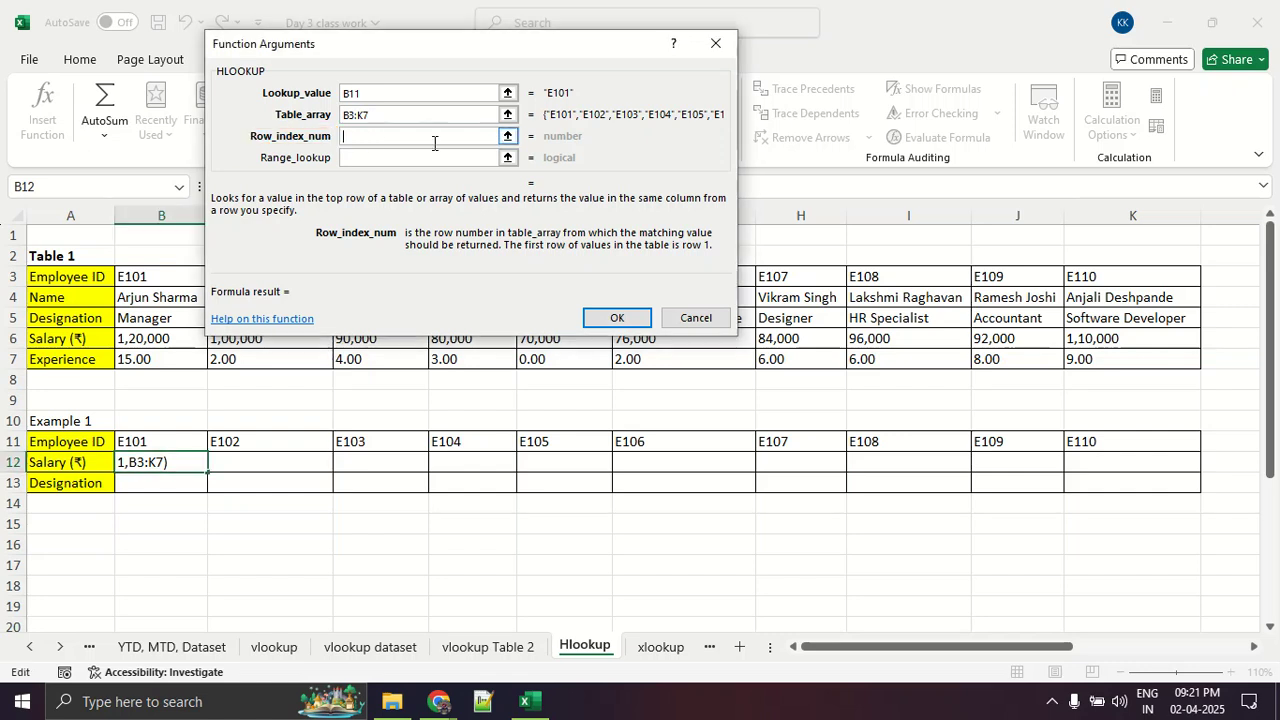
click(507, 136)
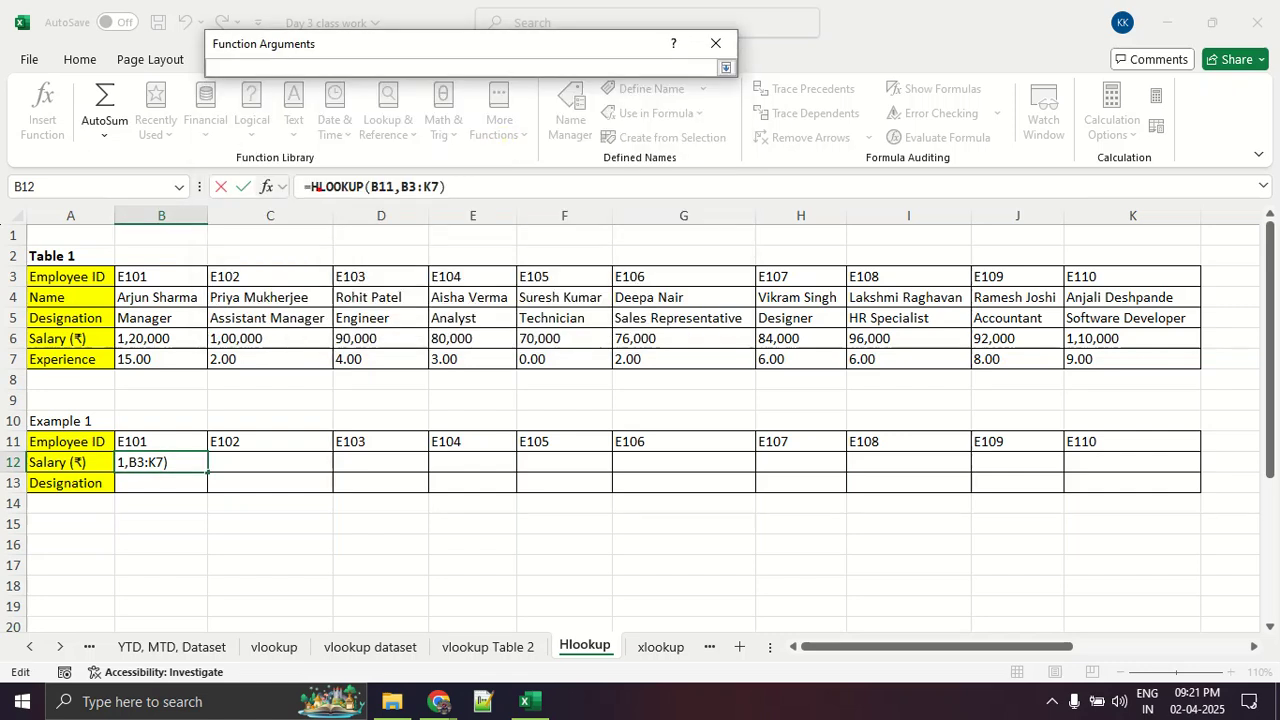
drag(161, 268, 167, 312)
mouse_move(260, 294)
mouse_down()
mouse_move(290, 280)
mouse_move(300, 307)
mouse_up()
drag(402, 294, 370, 326)
key(Escape)
mouse_move(126, 278)
mouse_down()
mouse_move(414, 278)
mouse_move(460, 248)
mouse_up()
drag(499, 179, 484, 216)
mouse_move(152, 302)
mouse_down()
mouse_move(472, 292)
mouse_move(540, 262)
mouse_up()
drag(557, 217, 600, 241)
mouse_move(180, 325)
mouse_down()
mouse_move(446, 322)
mouse_move(628, 276)
mouse_up()
mouse_move(653, 213)
mouse_down()
mouse_move(664, 226)
mouse_move(636, 242)
mouse_up()
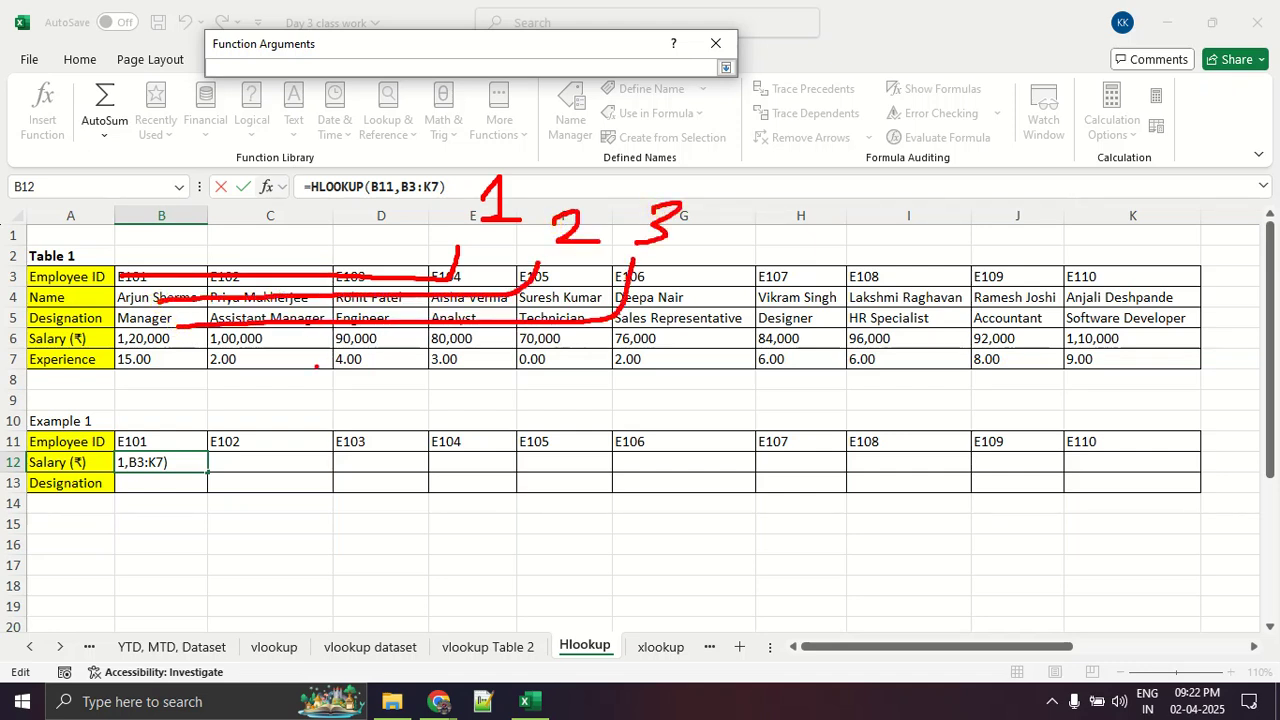
mouse_move(218, 343)
mouse_down()
mouse_move(496, 342)
mouse_move(714, 320)
mouse_move(746, 258)
mouse_up()
drag(762, 198, 772, 250)
mouse_move(232, 360)
mouse_down()
mouse_move(762, 360)
mouse_move(884, 264)
mouse_up()
mouse_move(908, 198)
mouse_down()
mouse_move(858, 205)
mouse_move(862, 236)
mouse_up()
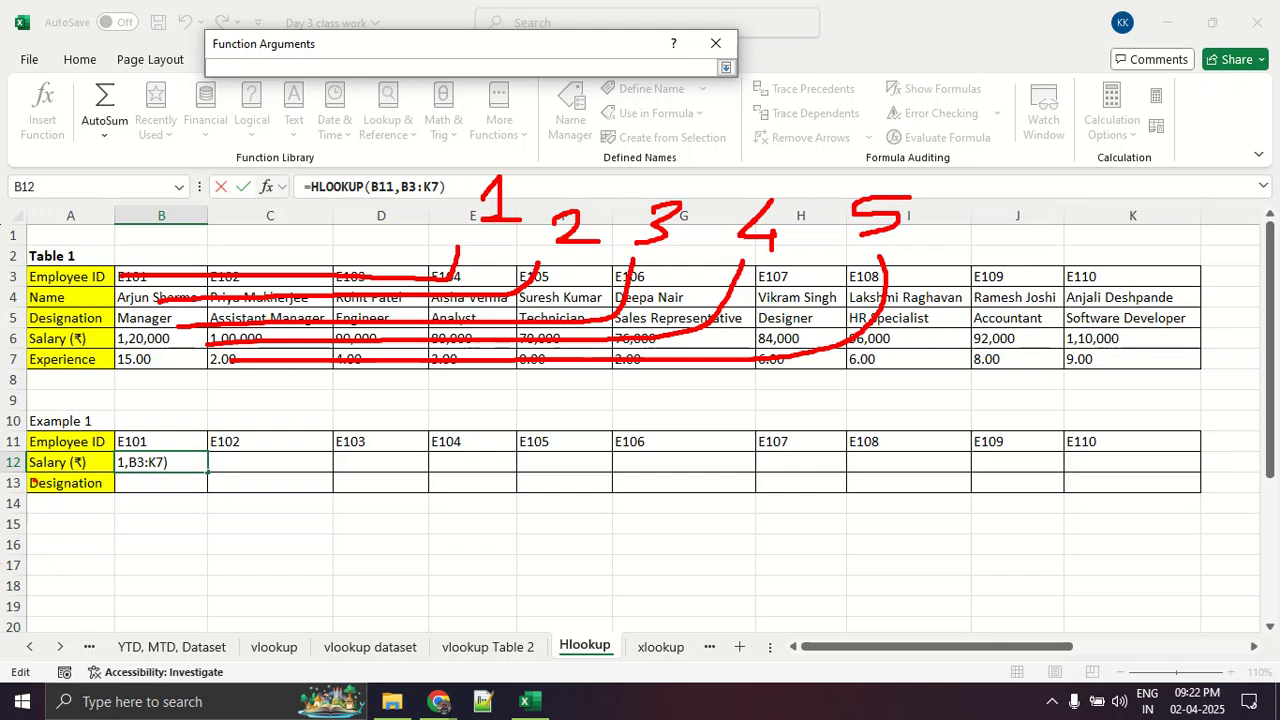
drag(24, 458, 132, 456)
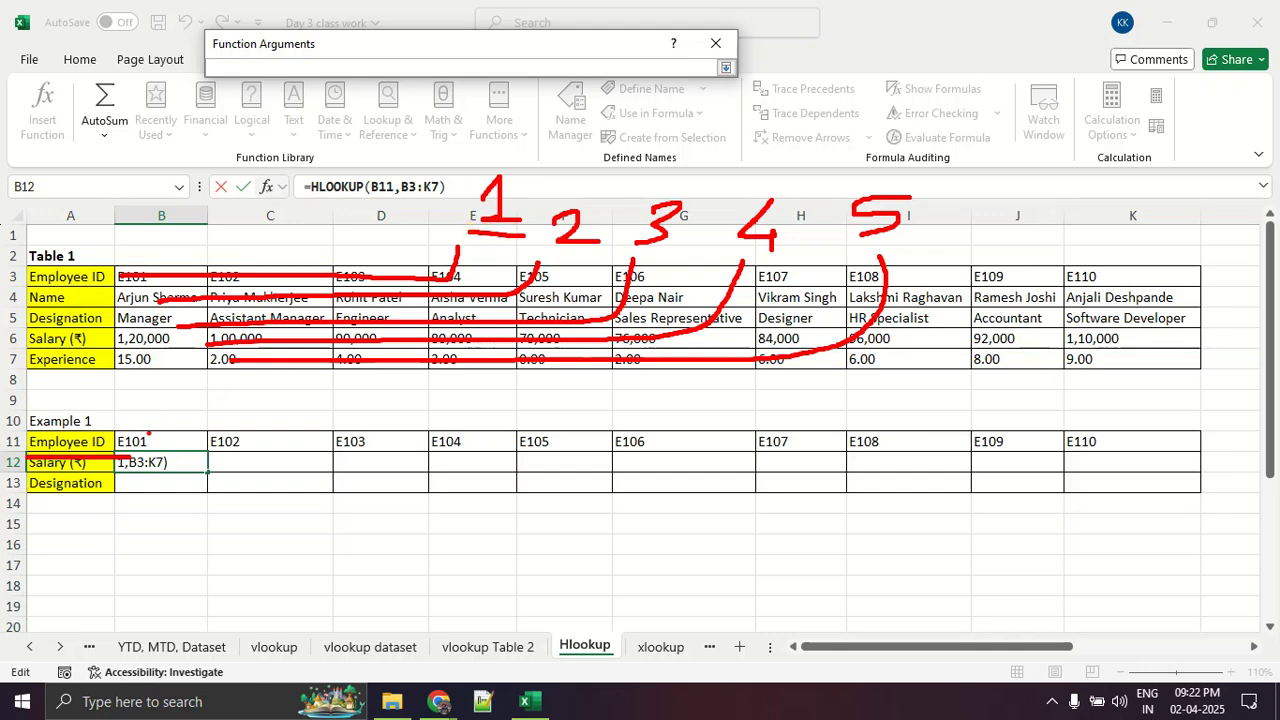
drag(30, 466, 126, 479)
mouse_move(18, 347)
mouse_down()
mouse_move(120, 358)
mouse_move(20, 345)
mouse_up()
mouse_move(130, 349)
mouse_down()
mouse_move(300, 342)
mouse_move(285, 354)
mouse_up()
drag(372, 334, 428, 346)
mouse_move(683, 310)
mouse_down()
mouse_move(720, 330)
mouse_move(749, 281)
mouse_up()
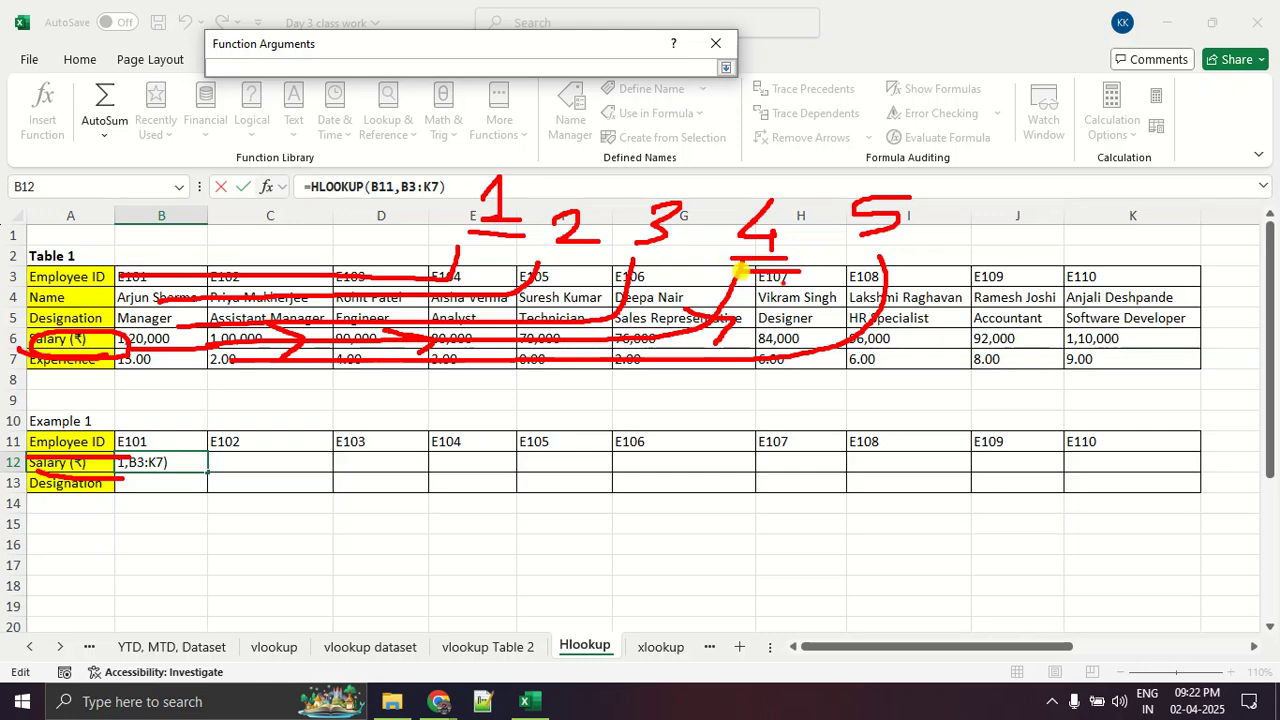
key(Escape)
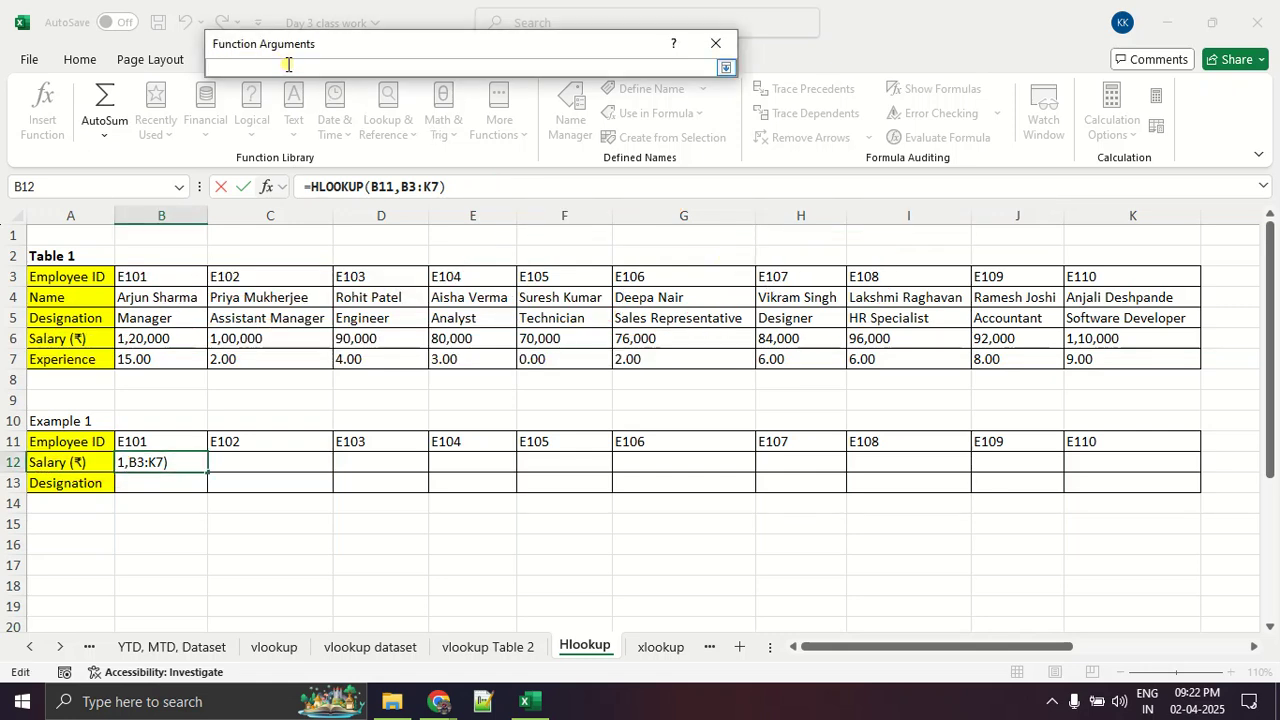
- Set the HLOOKUP's row index number to 4 for Table 1's salary row
text(4)
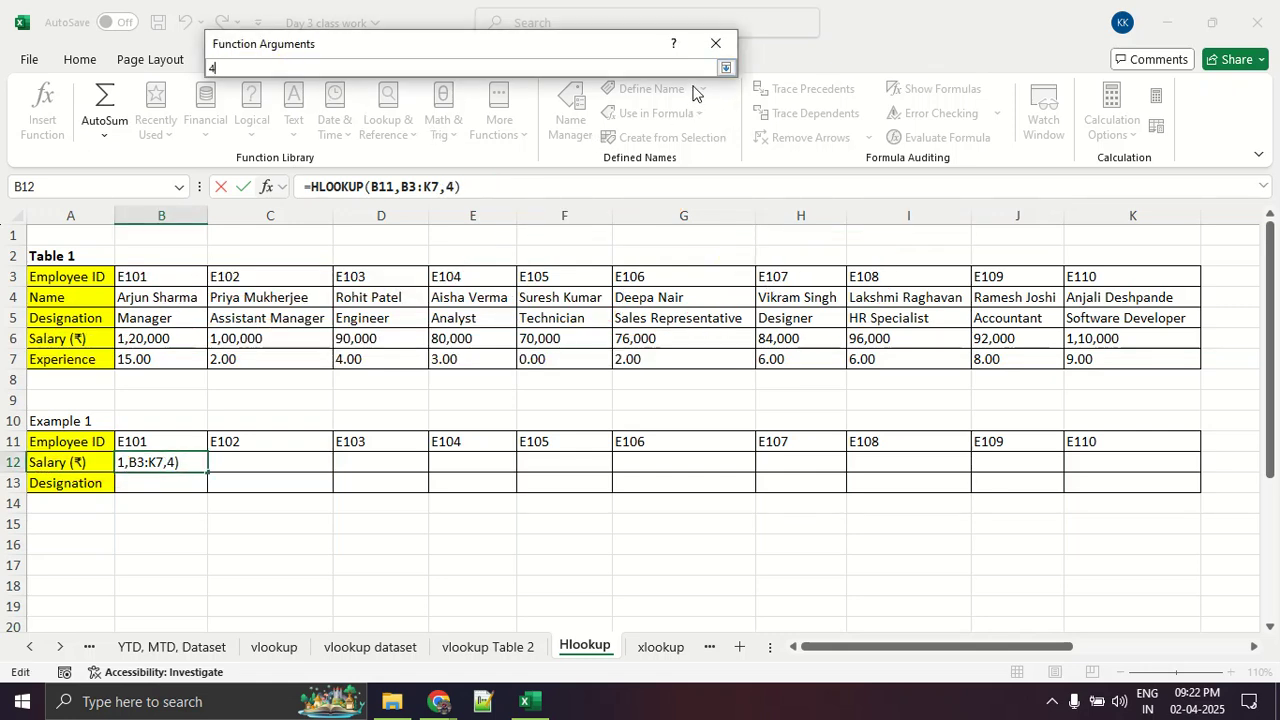
click(725, 67)
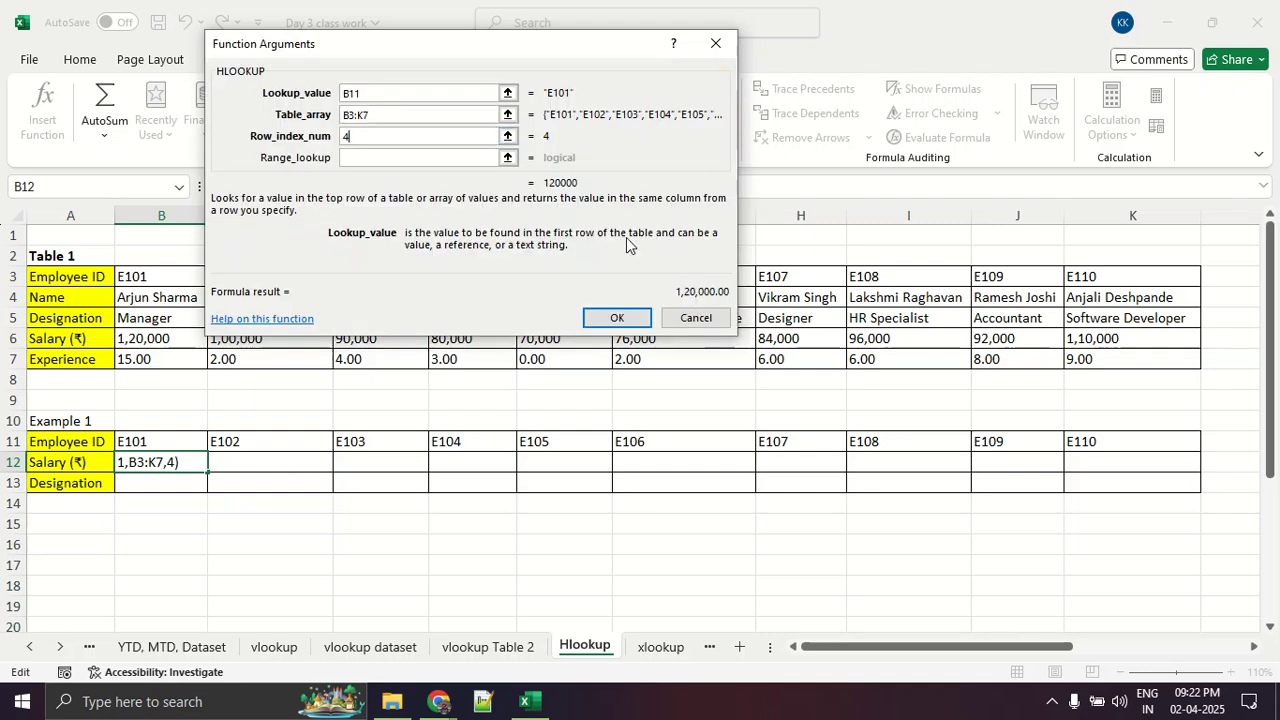
- Confirm the HLOOKUP in B12 and fill the formula across Example 1's salary row to K12
click(620, 318)
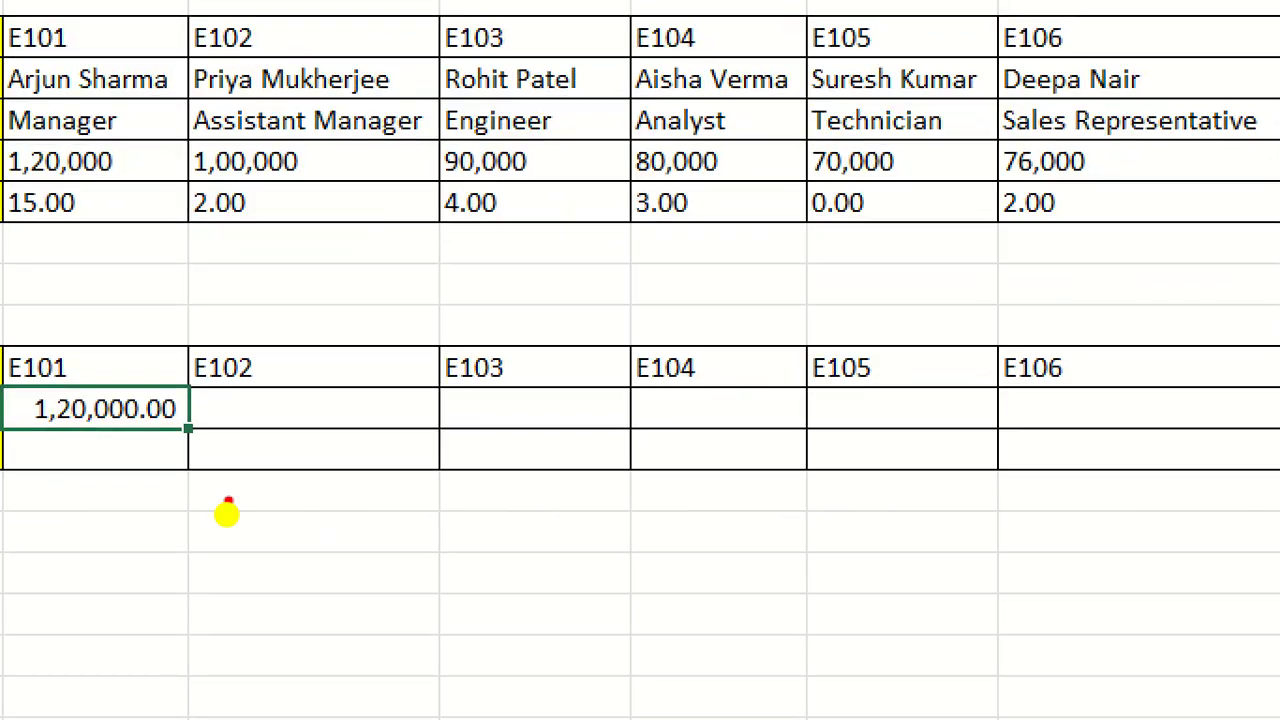
mouse_move(184, 451)
mouse_down()
mouse_move(261, 415)
mouse_move(124, 423)
mouse_move(229, 446)
mouse_move(206, 474)
mouse_move(1151, 474)
mouse_up()
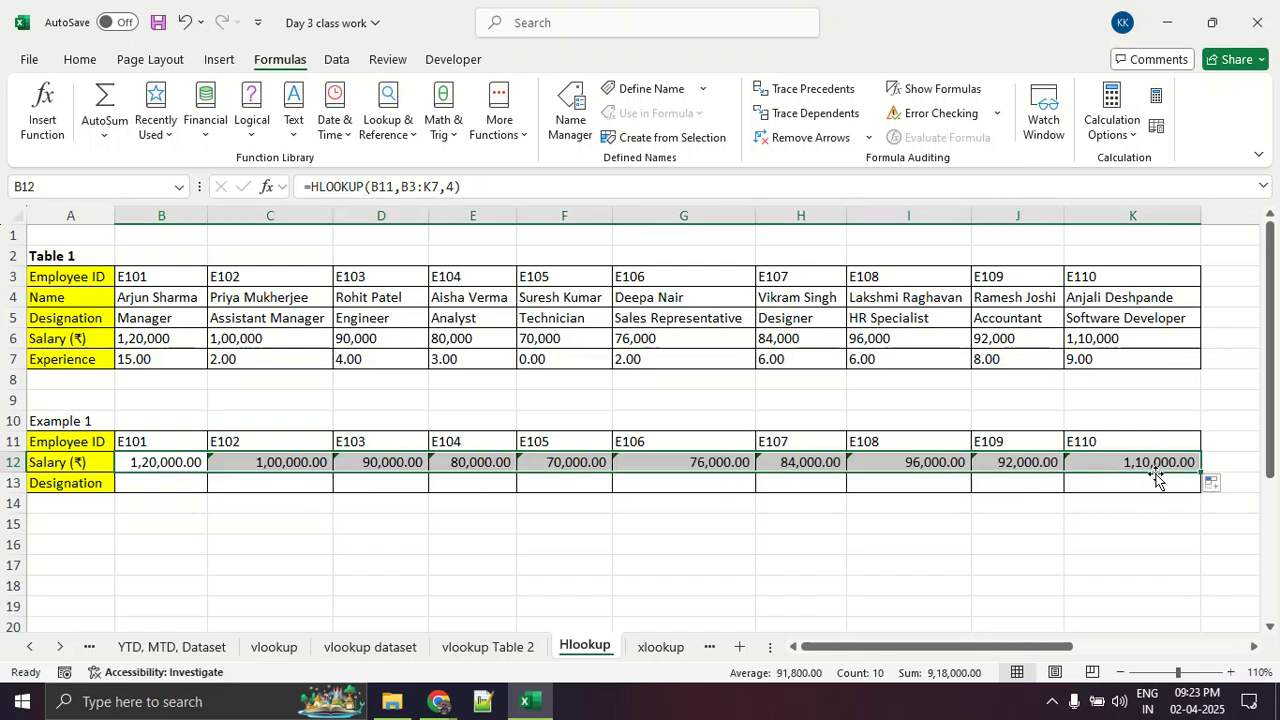
click(1175, 507)
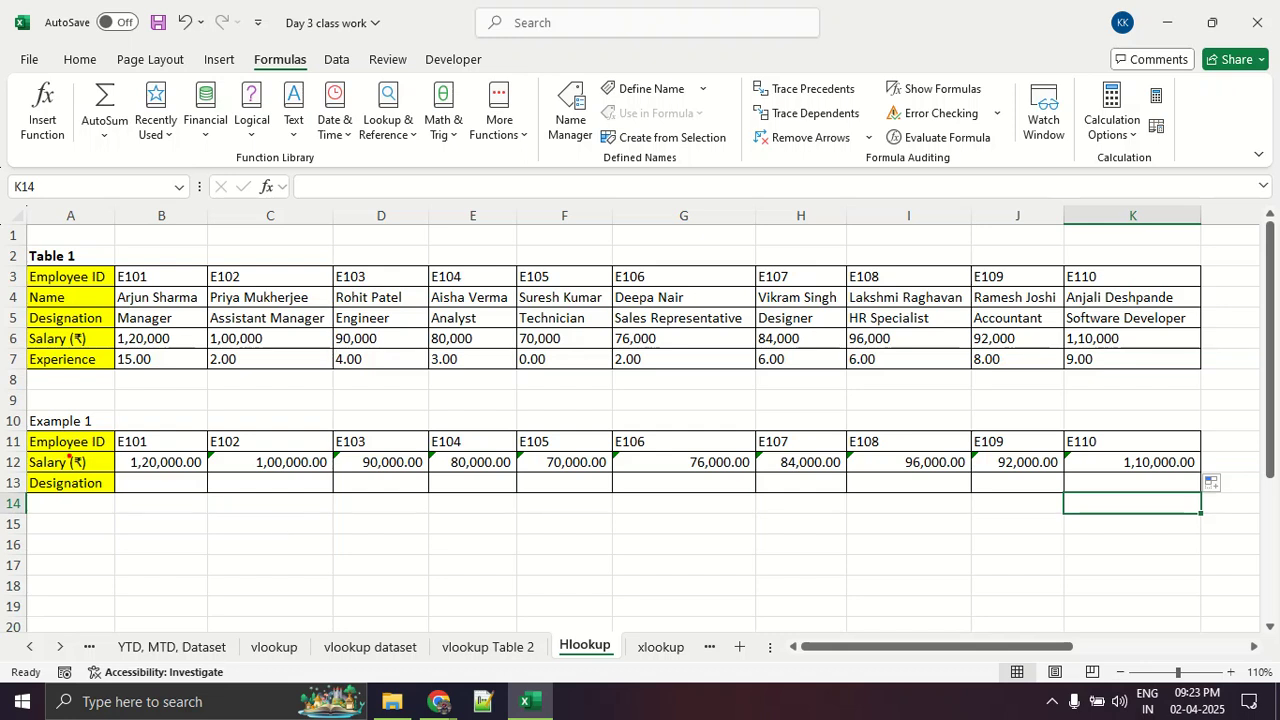
- Inspect the copied HLOOKUP formula in I12, checking which cells its table array refers to
mouse_move(172, 437)
mouse_down()
mouse_move(240, 471)
mouse_move(862, 485)
mouse_move(1125, 443)
mouse_move(165, 444)
mouse_up()
key(Escape)
click(945, 463)
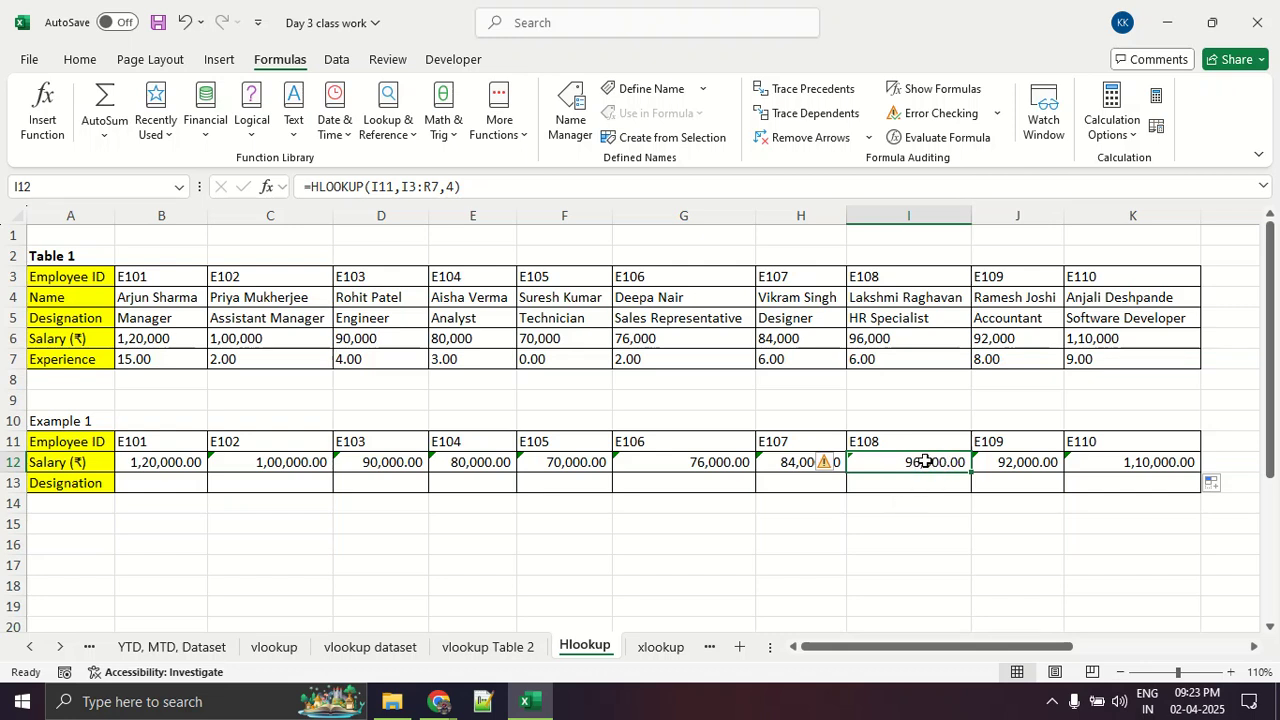
click(428, 192)
drag(873, 652, 632, 653)
key(Escape)
click(165, 462)
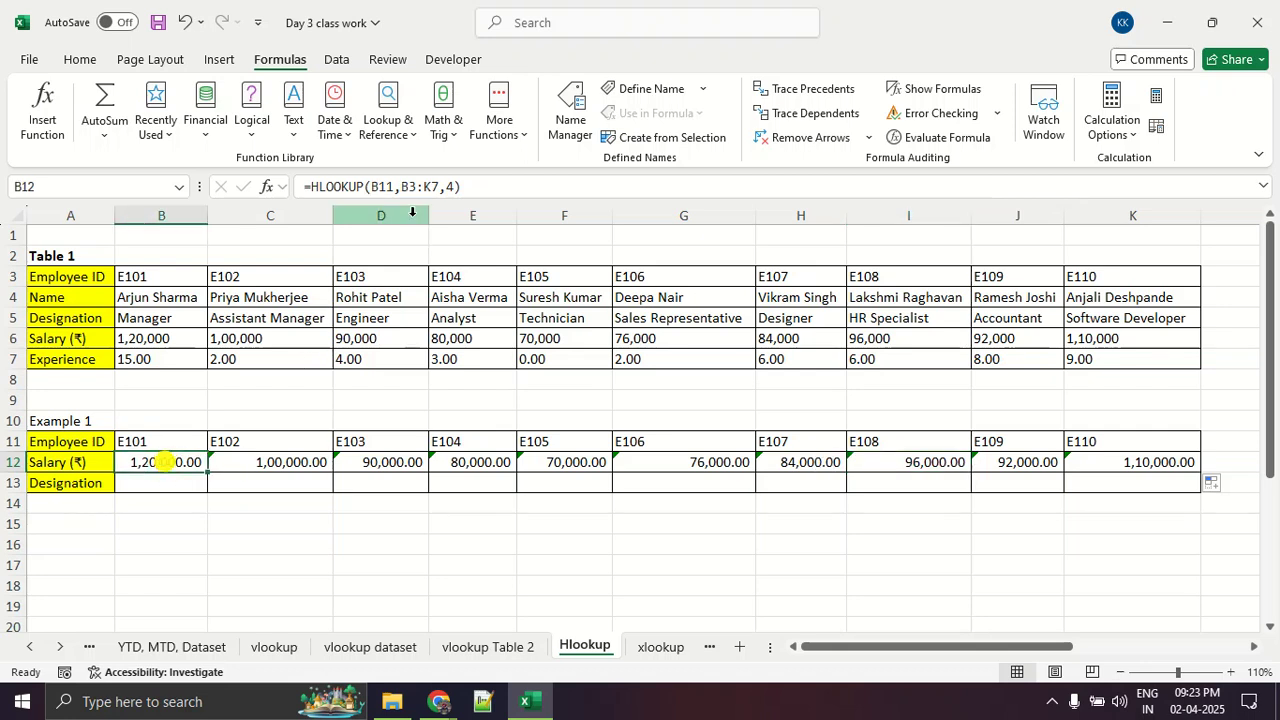
drag(403, 188, 437, 195)
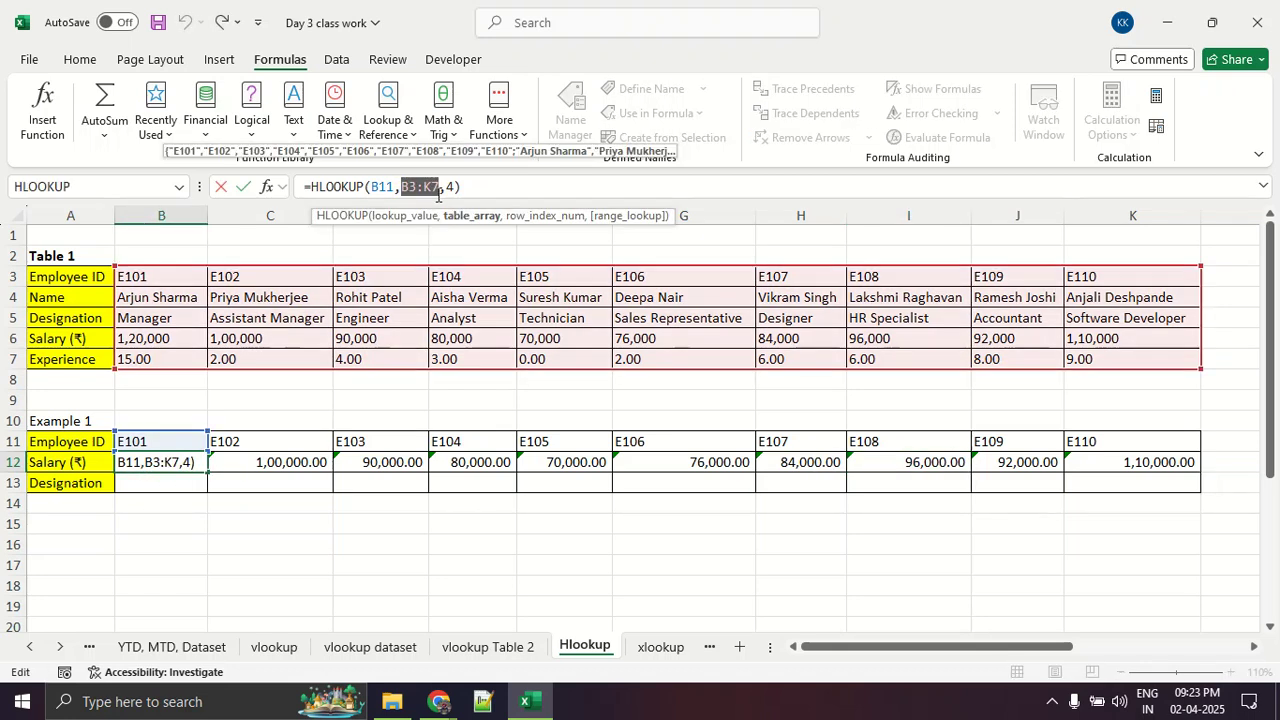
key(F4)
key(Escape)
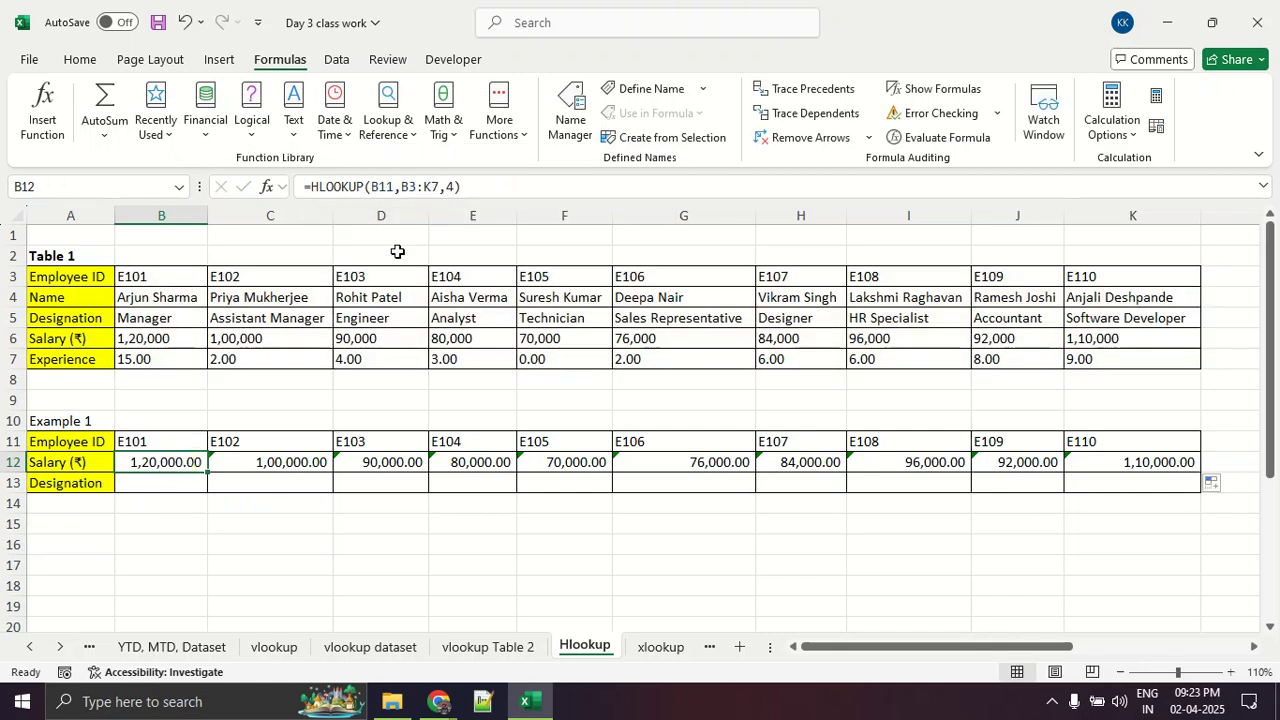
- Make the table array in B12's HLOOKUP formula absolute as $B$3:$K$7
drag(400, 189, 436, 190)
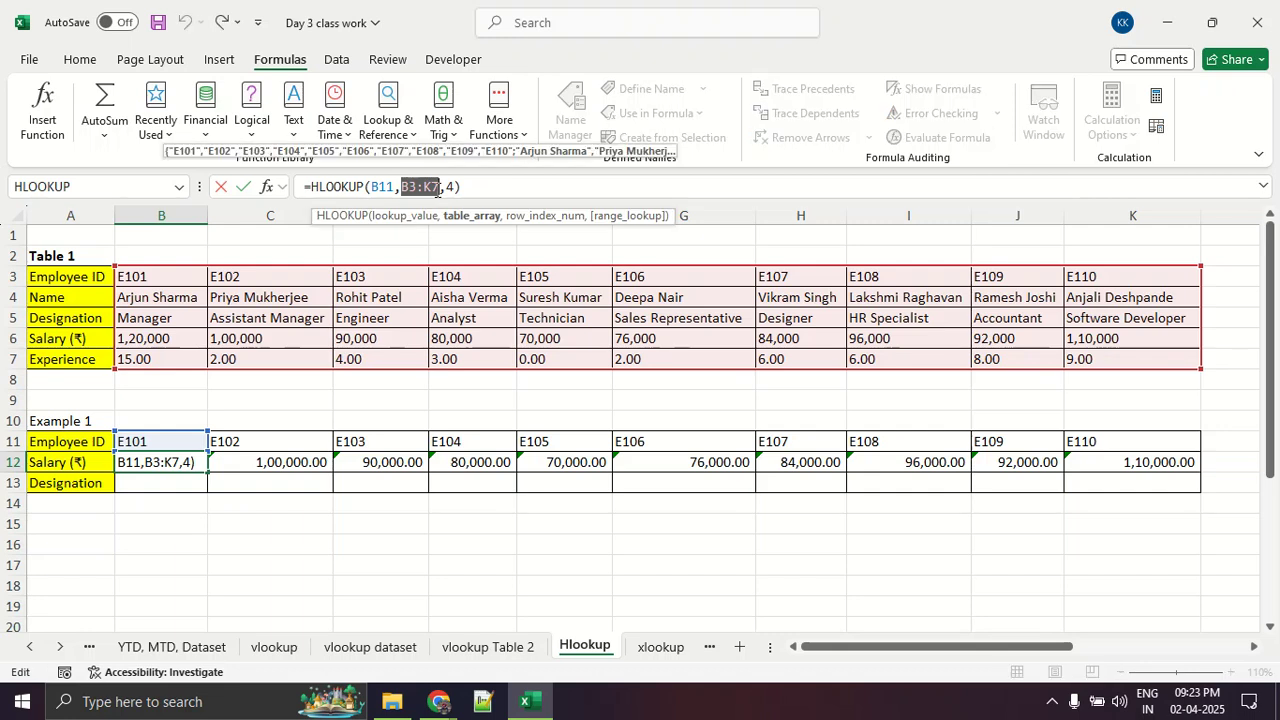
key(F4)
key(Return)
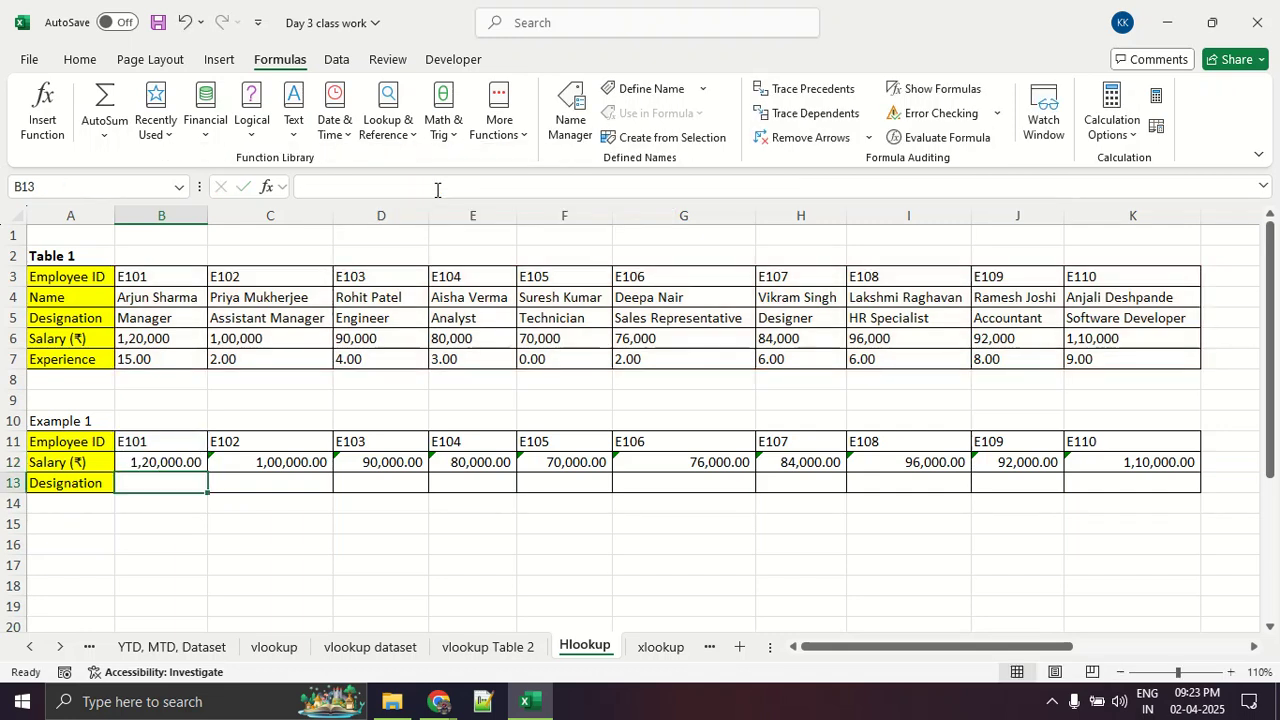
- Refill the salary row through K12 with the corrected HLOOKUP formula from B12
click(166, 462)
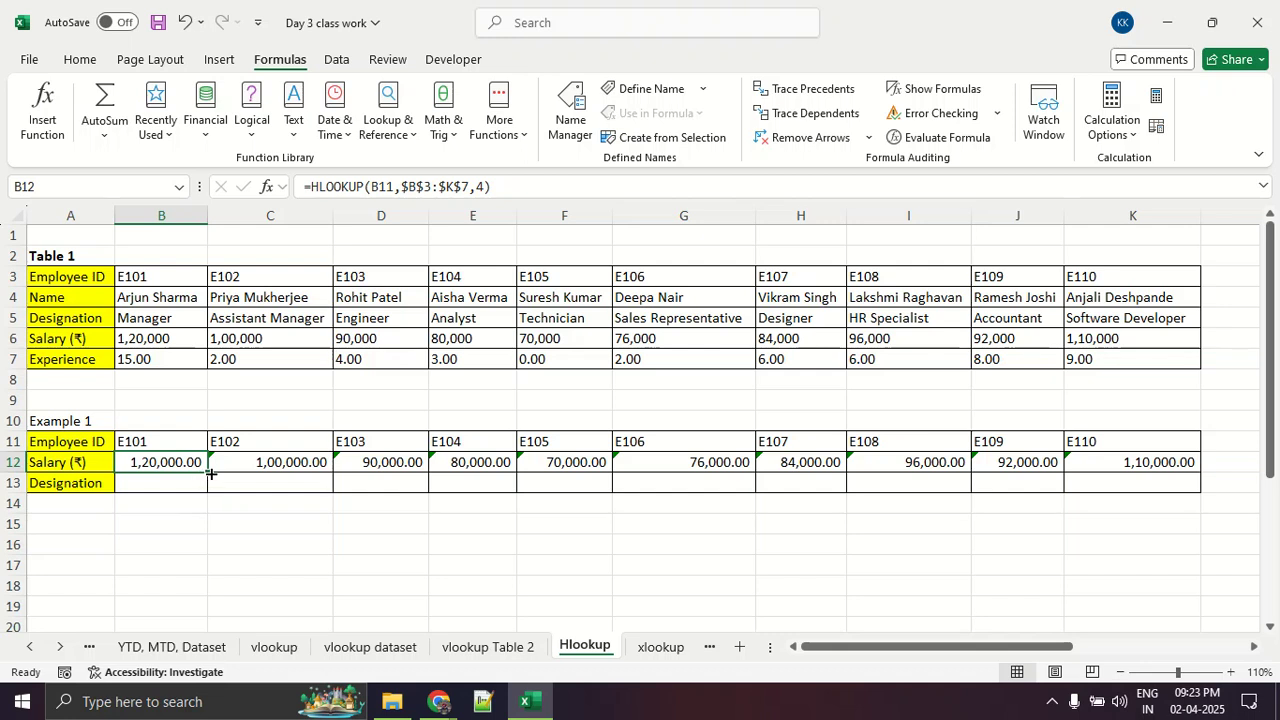
drag(205, 471, 1135, 479)
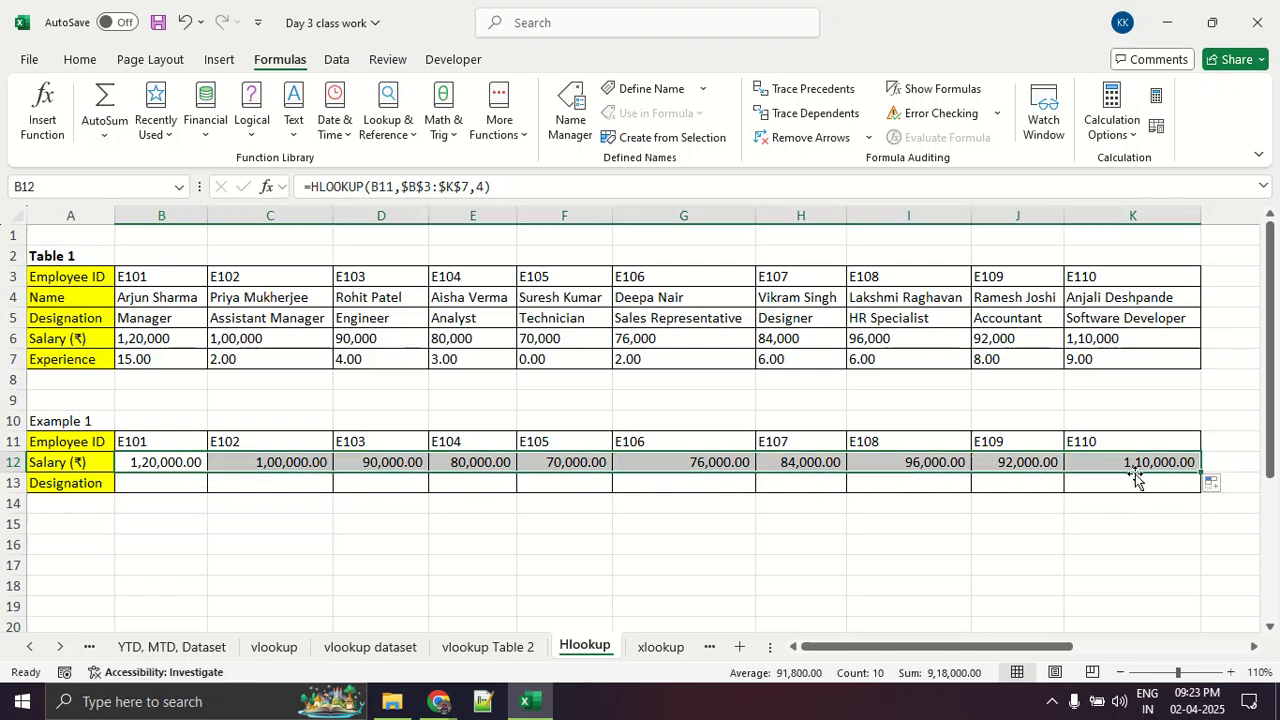
click(1097, 515)
- Check the table array reference in the refilled HLOOKUP formula in I12, leaving the formula unedited
click(950, 463)
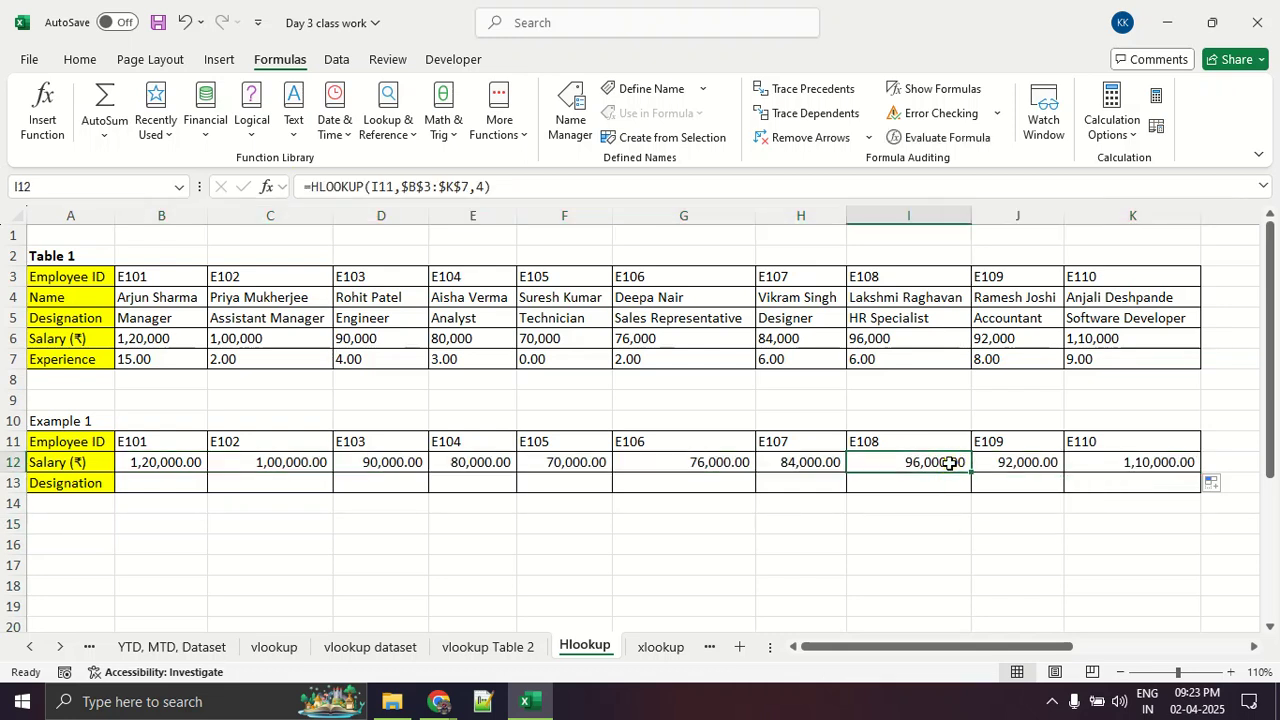
click(459, 187)
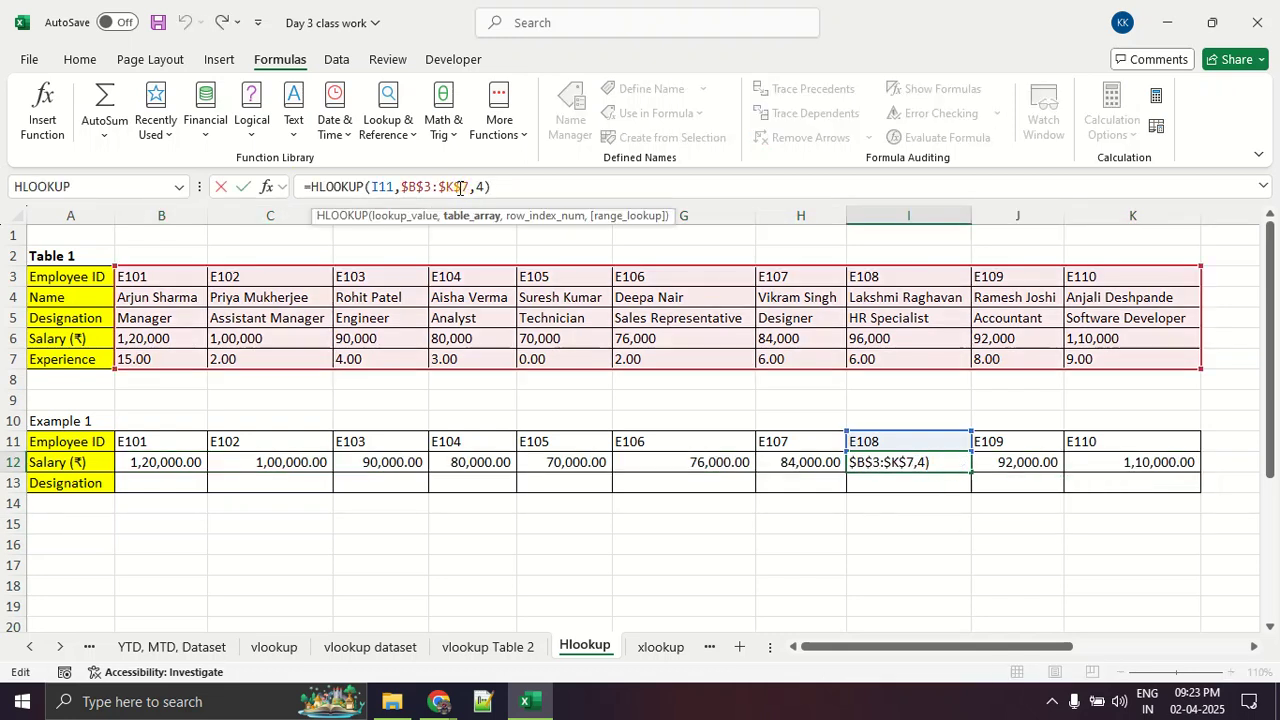
key(Escape)
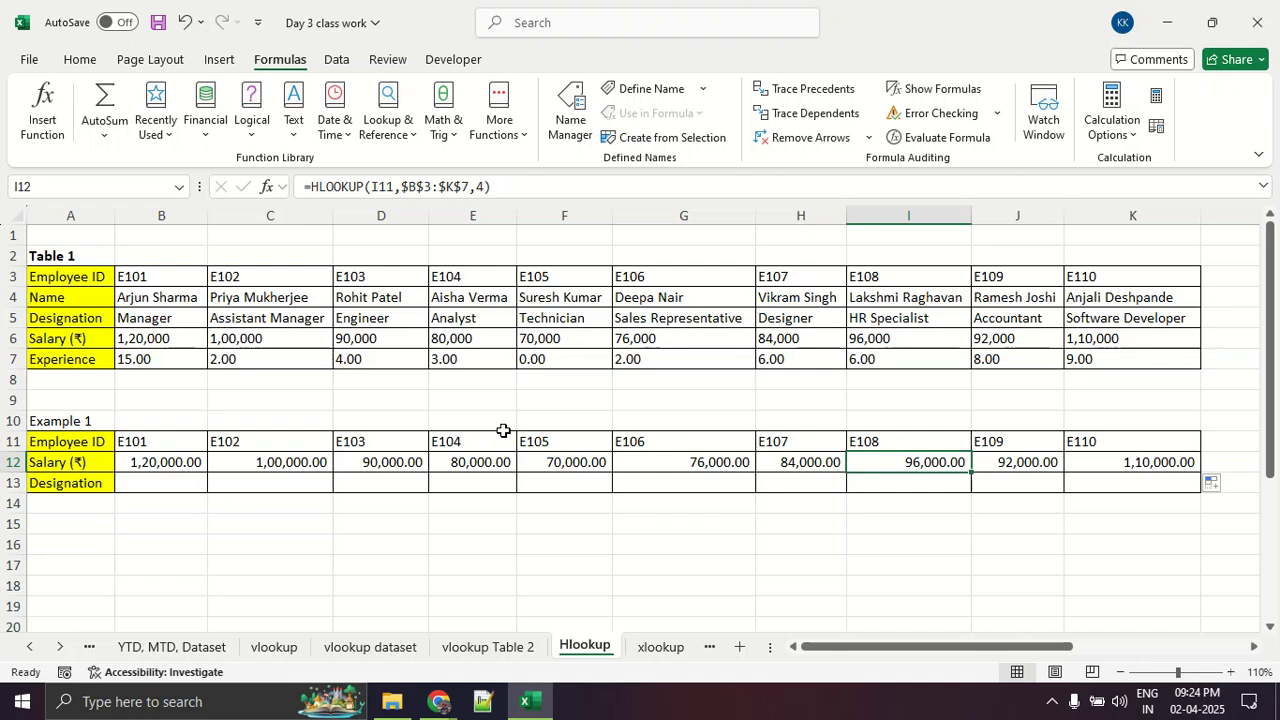
key(alt+Tab)
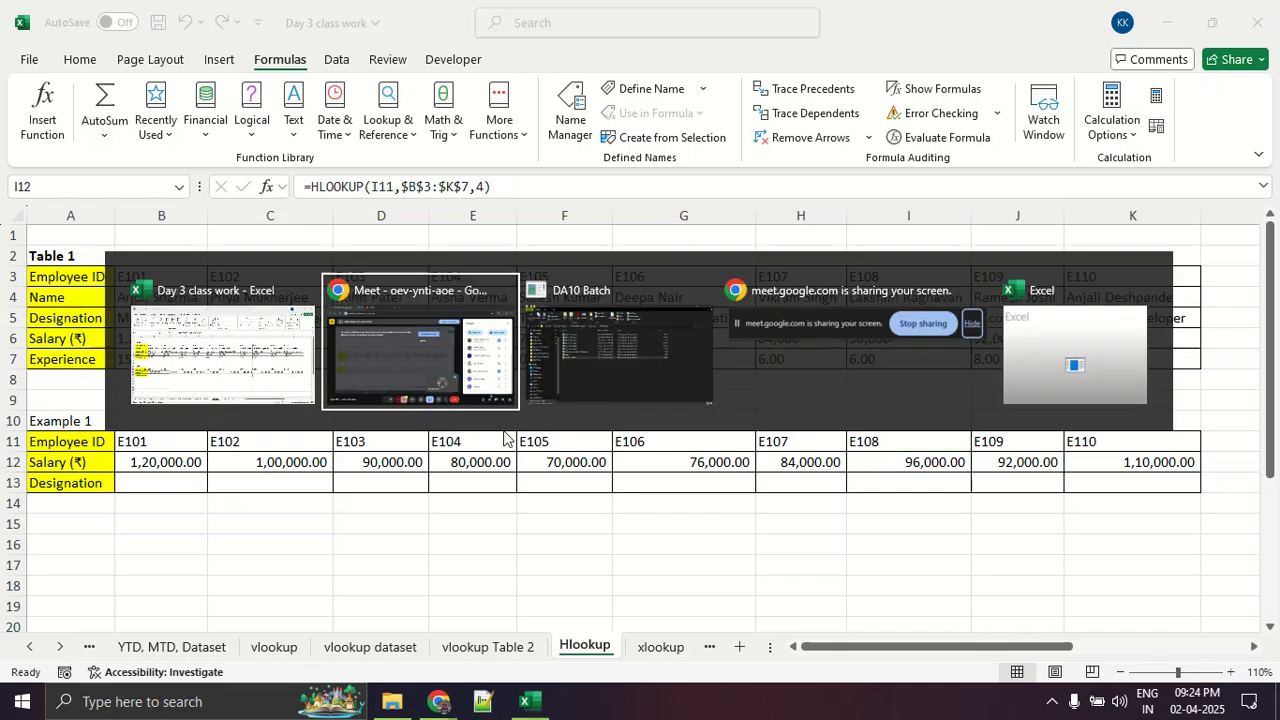
key(alt+Tab)
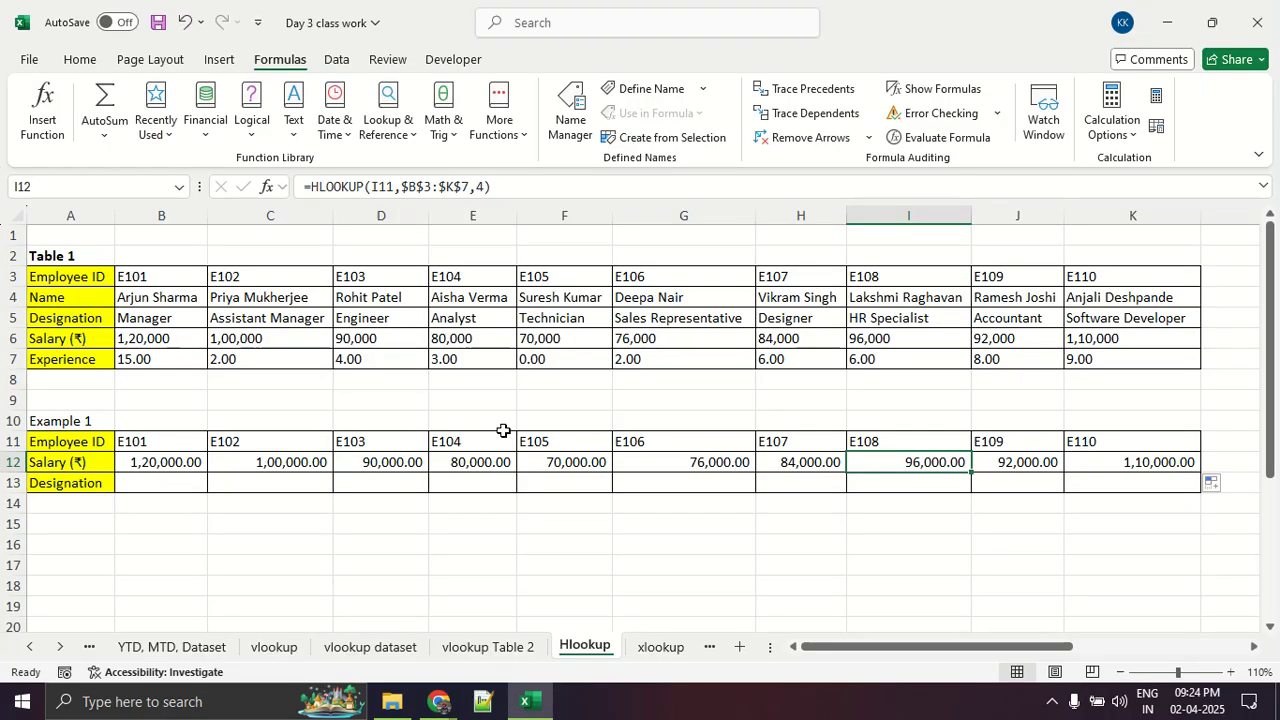
click(72, 484)
drag(120, 486, 1157, 491)
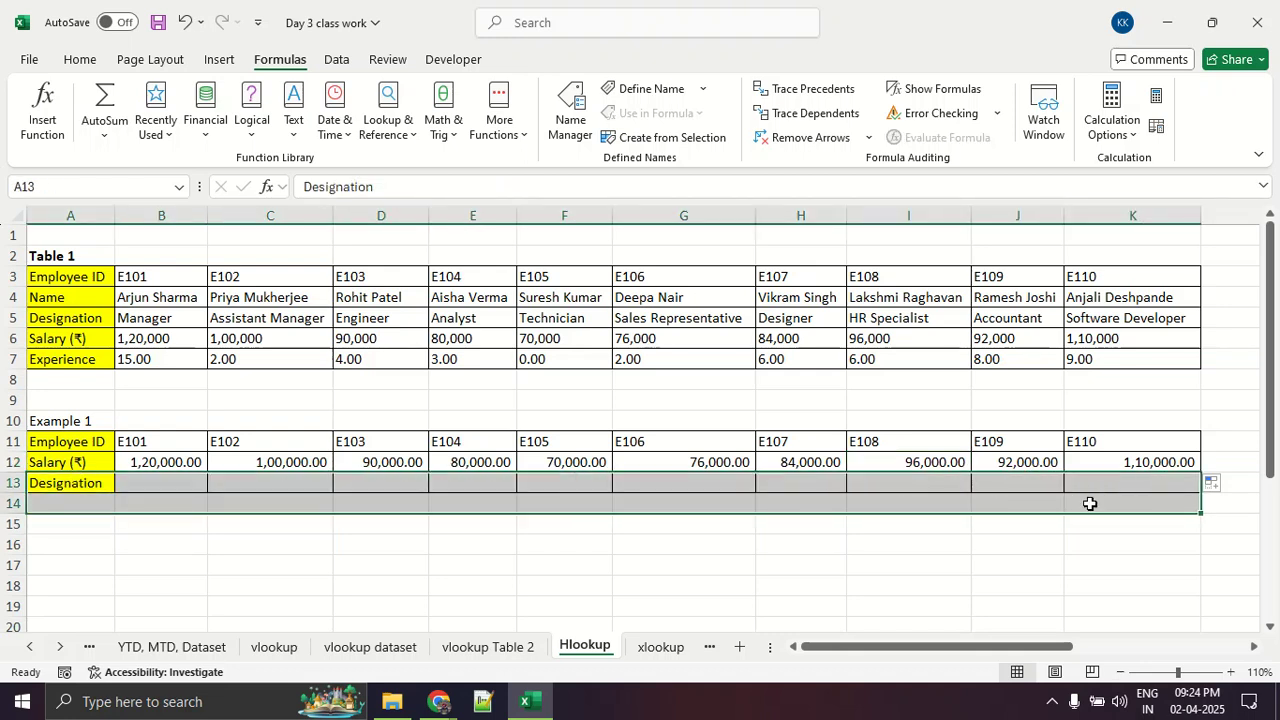
click(248, 590)
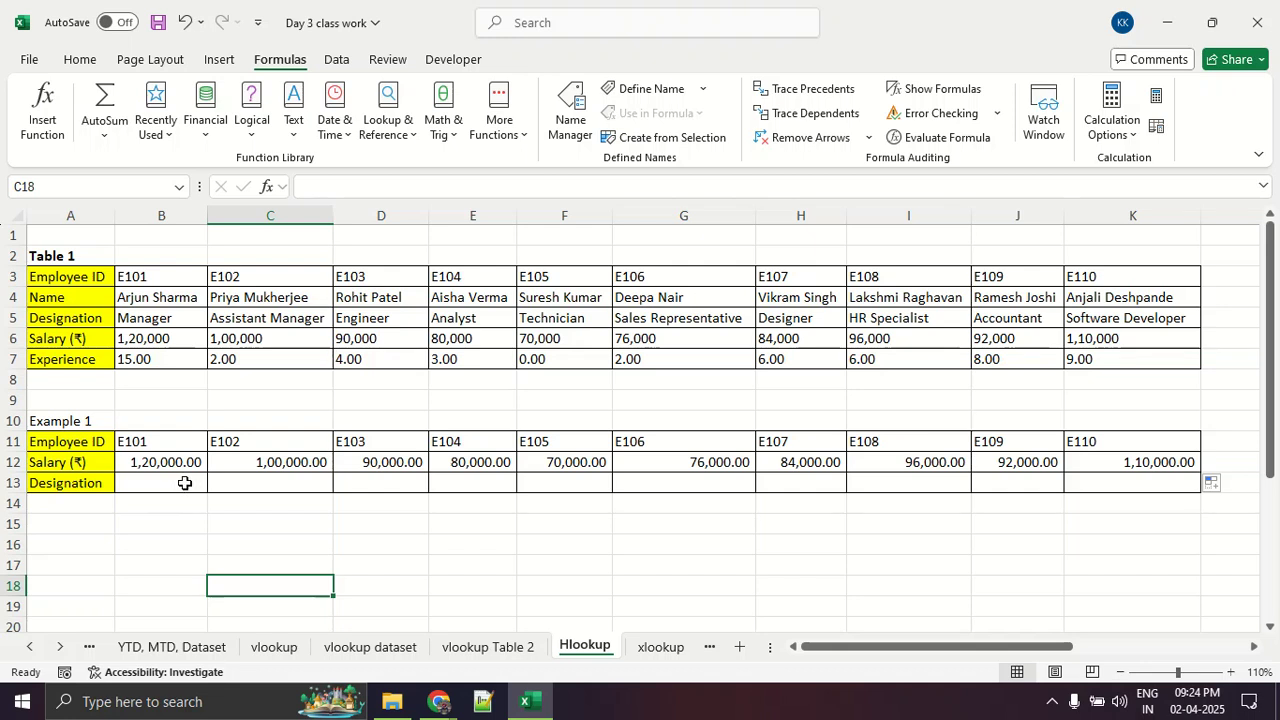
- Select B13, the first designation cell, and check the participant list in Google Meet before returning to the Excel workbook
click(185, 485)
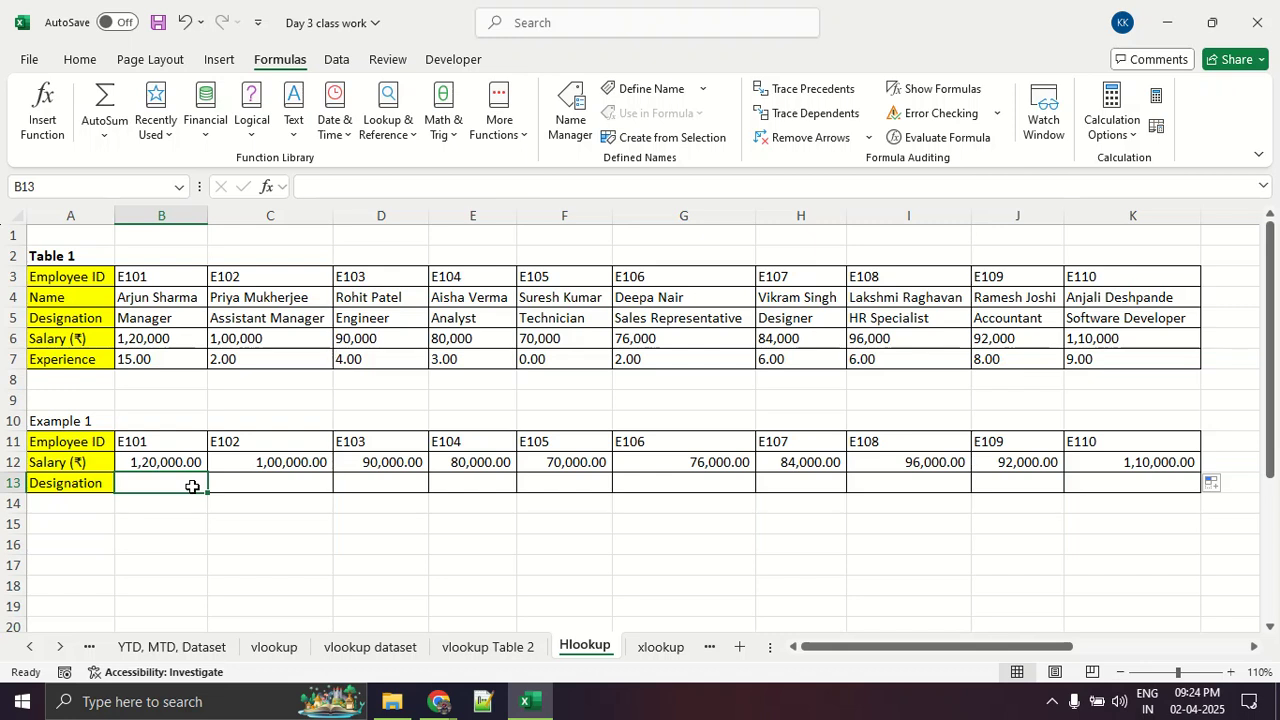
click(432, 705)
click(380, 635)
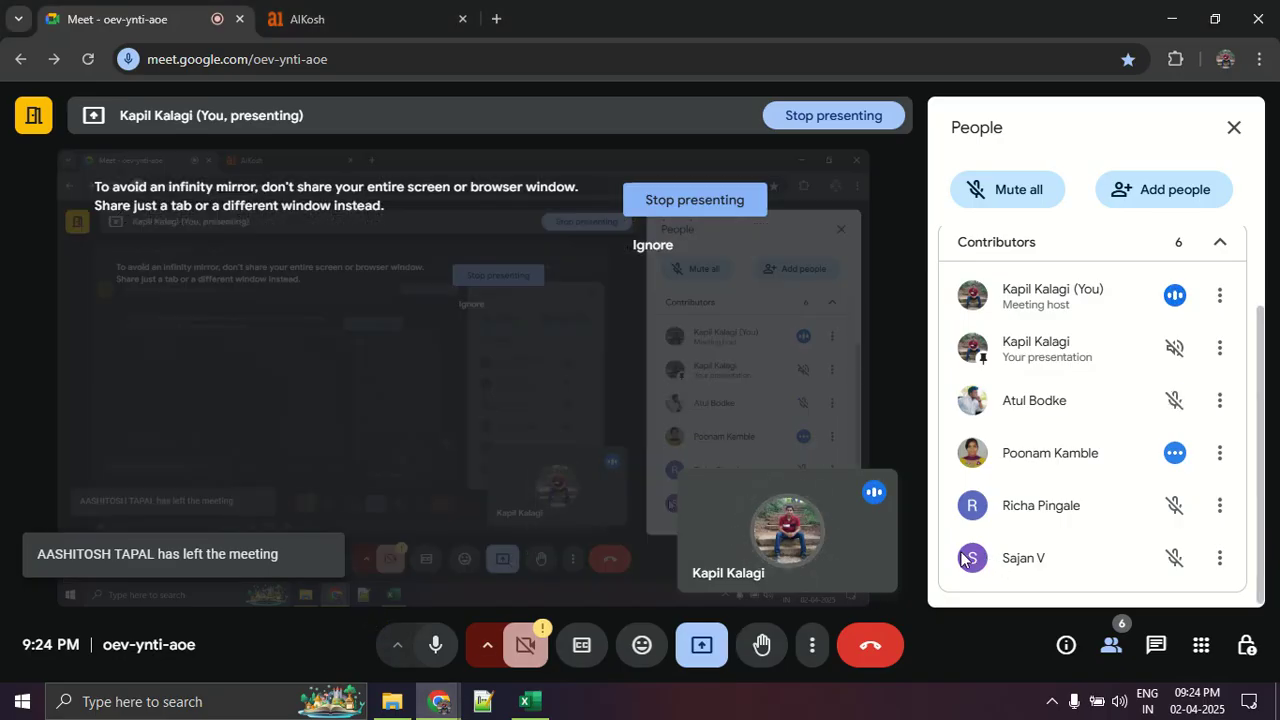
click(529, 701)
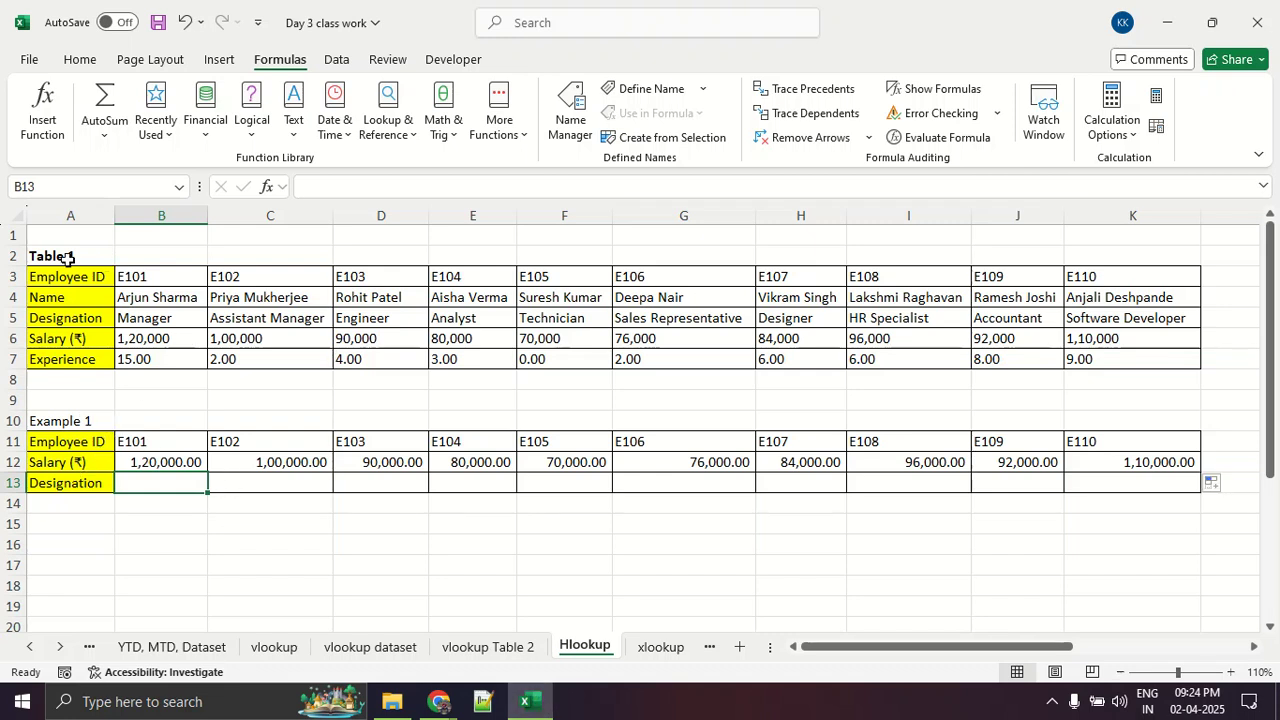
mouse_move(184, 276)
mouse_down()
mouse_move(22, 270)
mouse_move(156, 257)
mouse_up()
mouse_move(210, 426)
mouse_down()
mouse_move(22, 442)
mouse_move(208, 430)
mouse_up()
key(Escape)
mouse_move(105, 523)
mouse_down()
mouse_move(279, 538)
mouse_move(443, 531)
mouse_up()
drag(515, 529, 916, 536)
drag(985, 535, 1090, 540)
drag(1015, 513, 1072, 576)
key(Escape)
- Insert the HLOOKUP function in B13, Example 1's first designation cell, with B11 as the lookup value
click(48, 104)
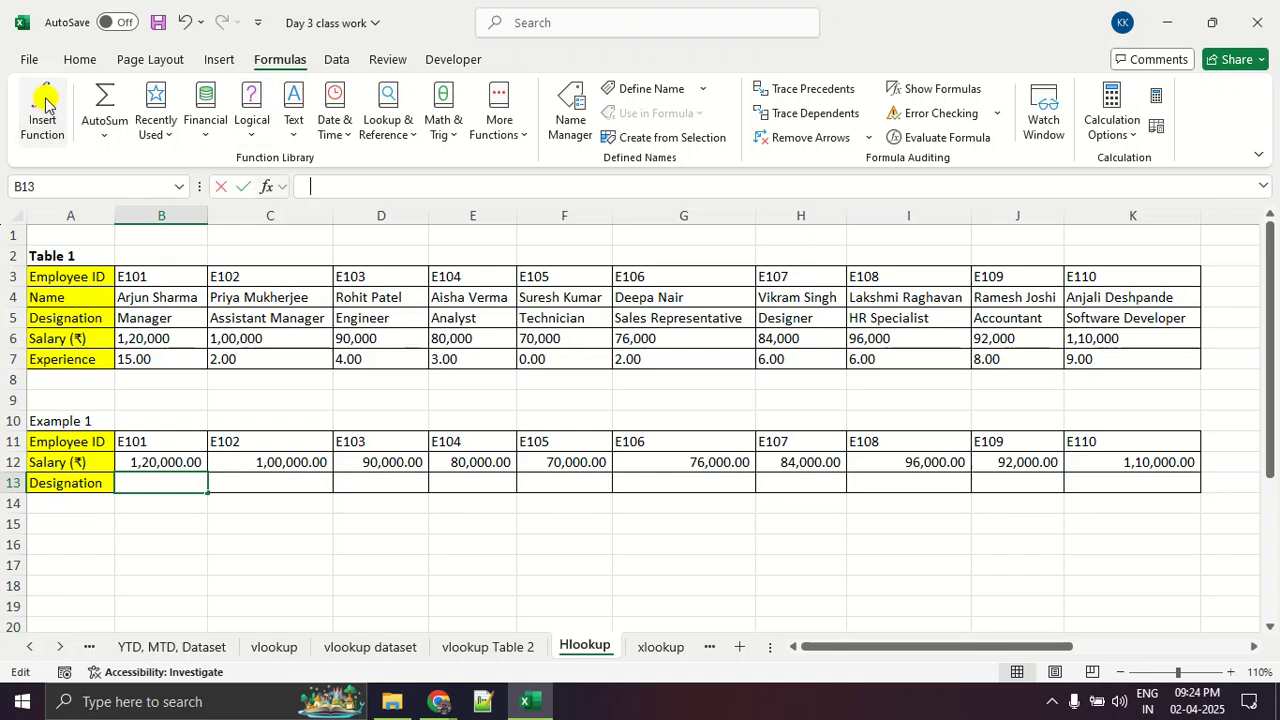
text(hloo)
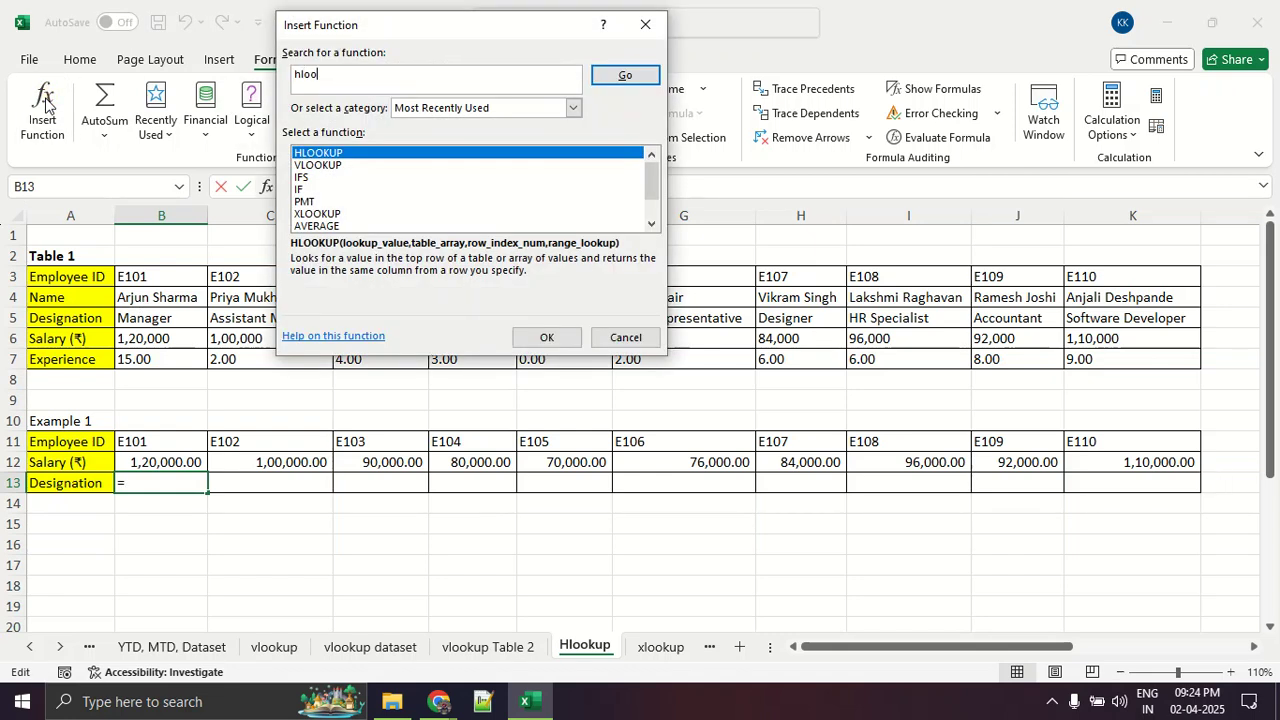
key(Return)
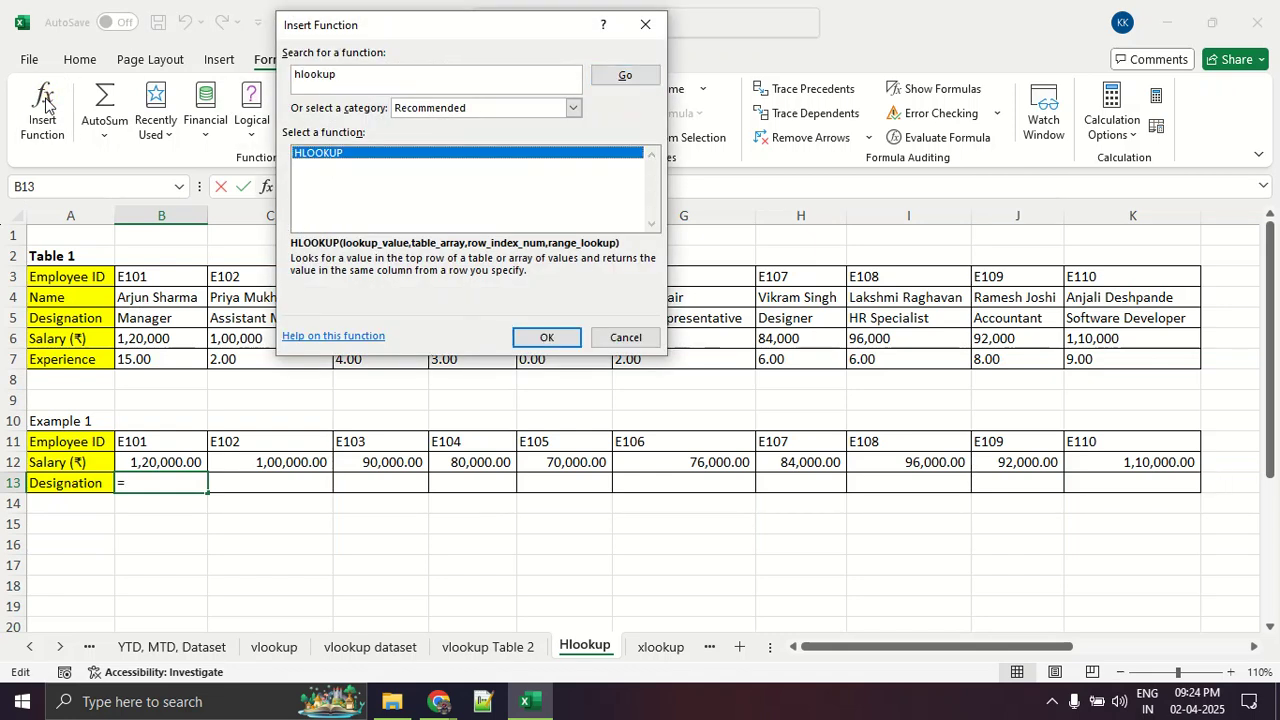
click(530, 341)
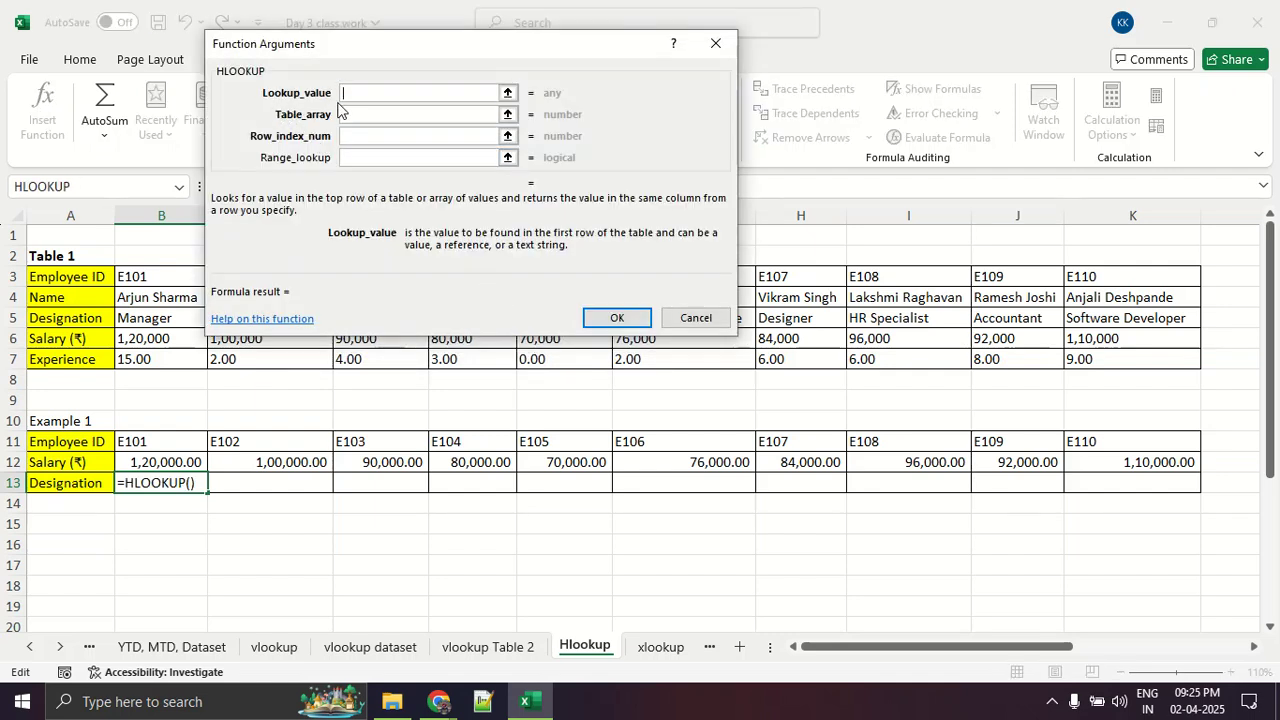
click(171, 440)
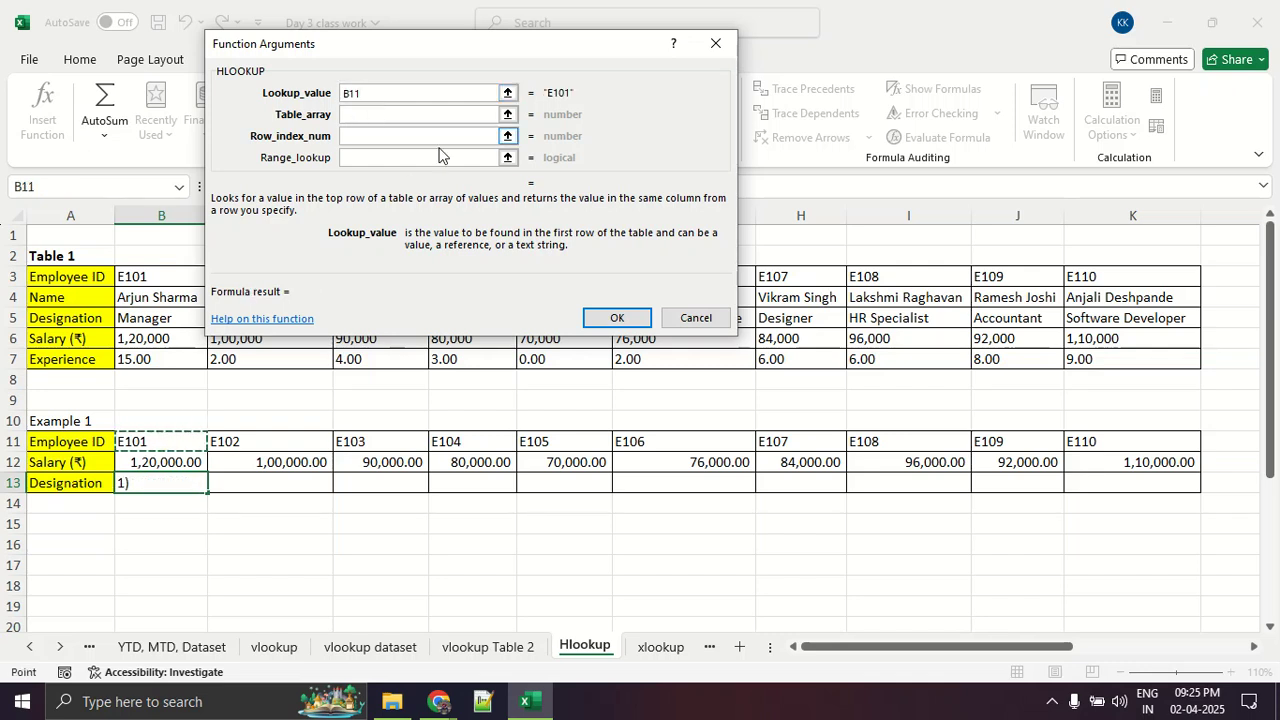
- Set the designation HLOOKUP's table array to Table 1's data as the absolute range $B$3:$K$7
click(455, 113)
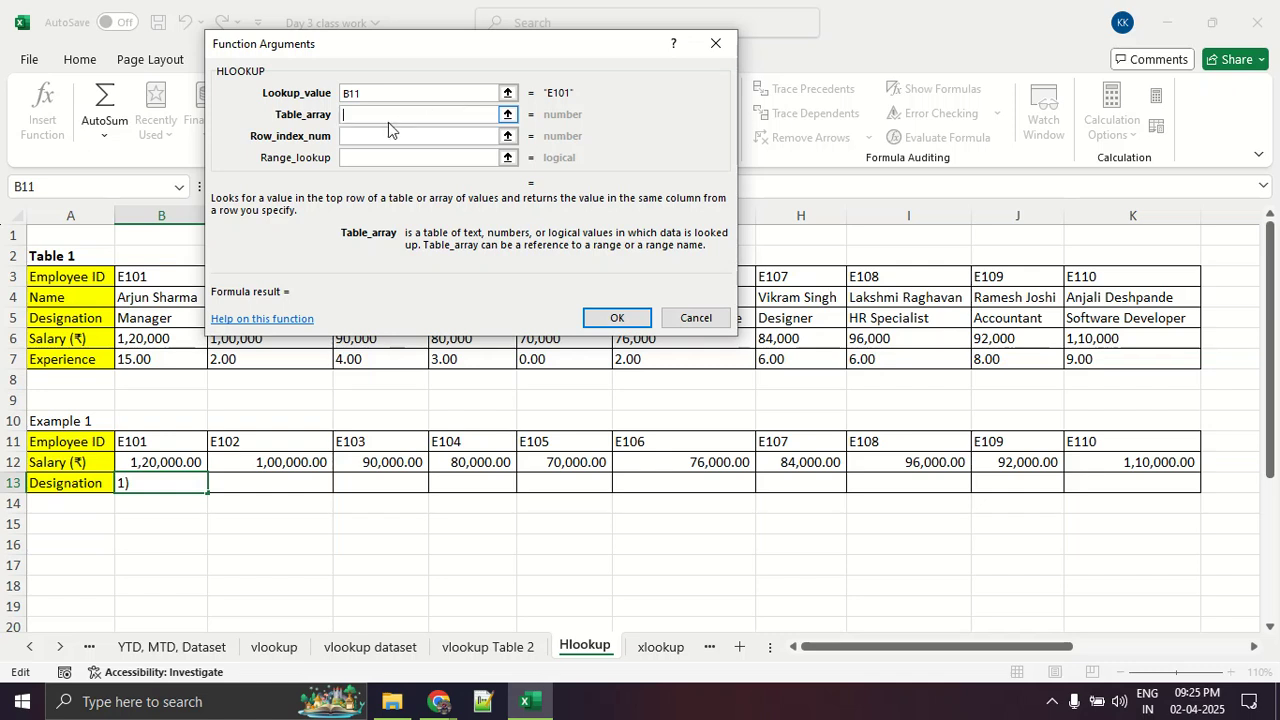
click(507, 115)
drag(140, 278, 1126, 360)
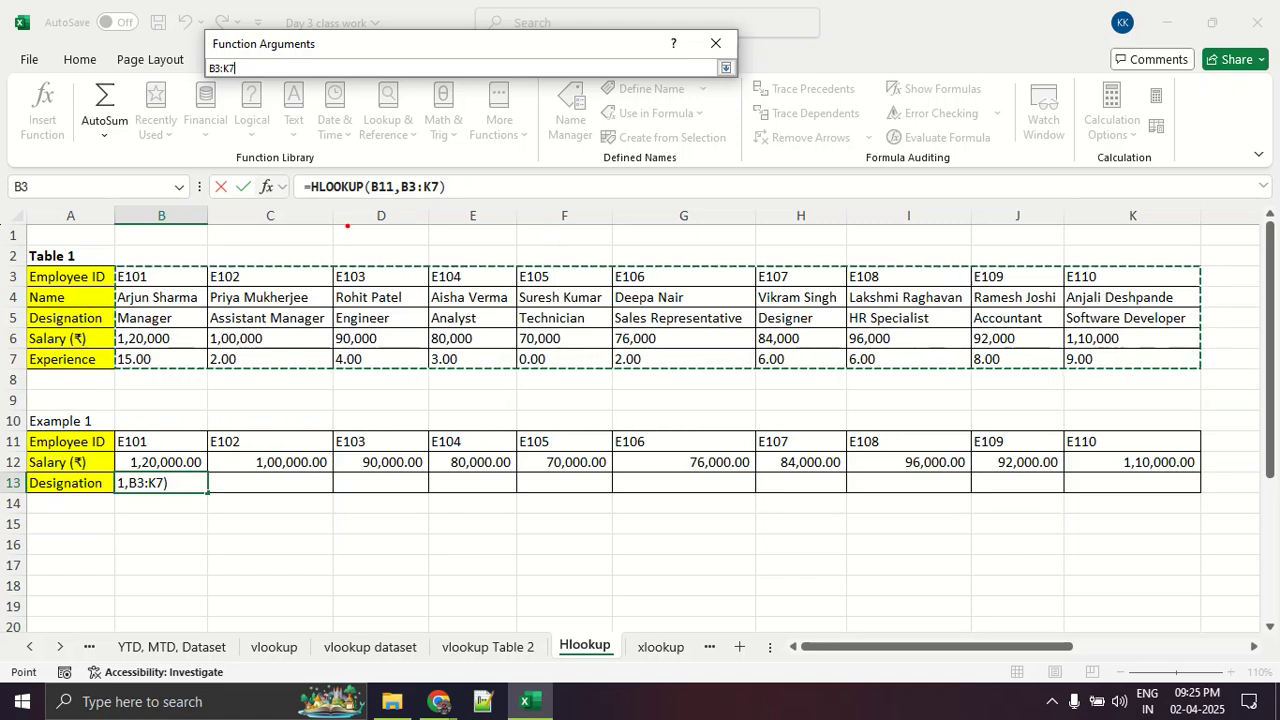
mouse_move(317, 240)
mouse_down()
mouse_move(118, 260)
mouse_move(166, 368)
mouse_move(1220, 362)
mouse_move(1186, 268)
mouse_move(140, 267)
mouse_up()
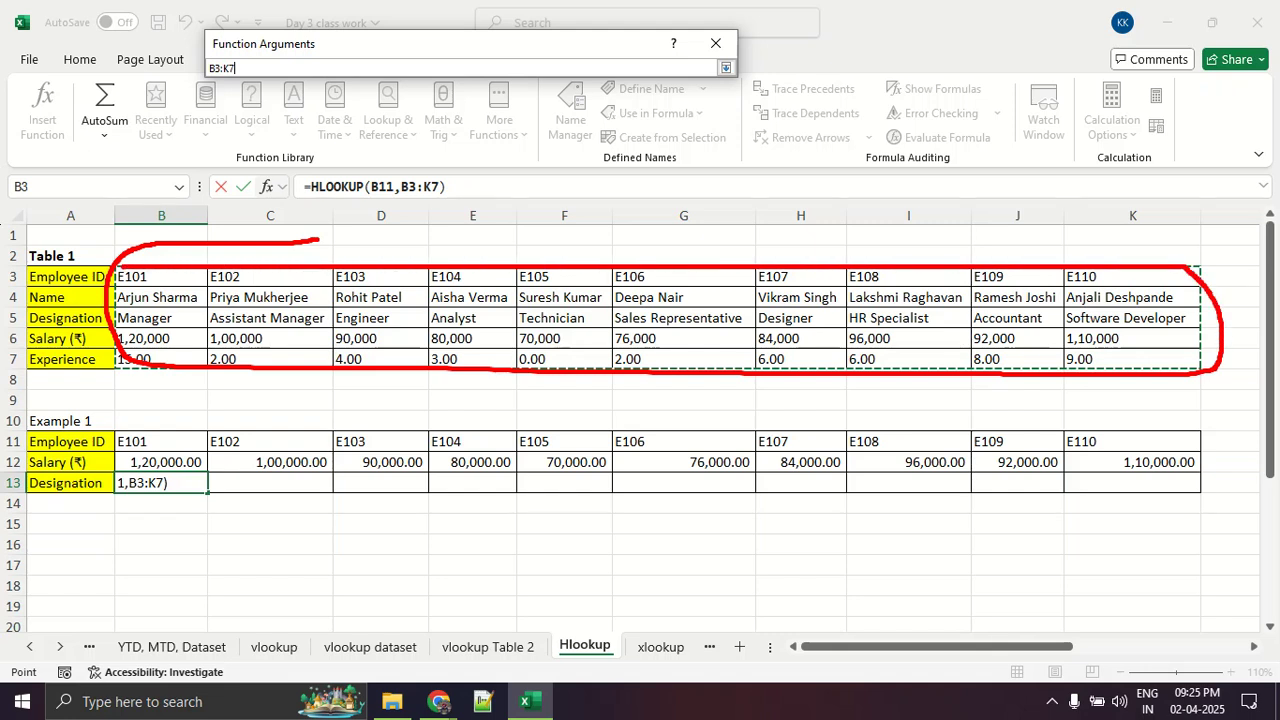
key(Escape)
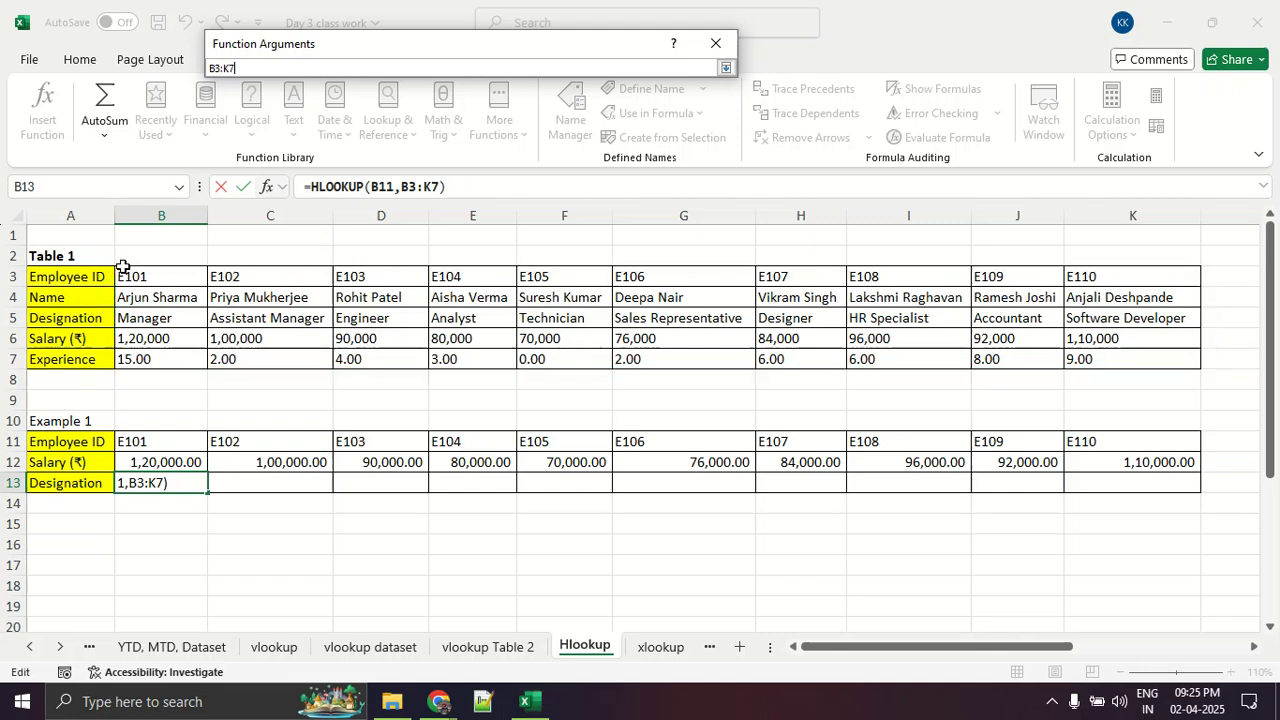
double_click(245, 67)
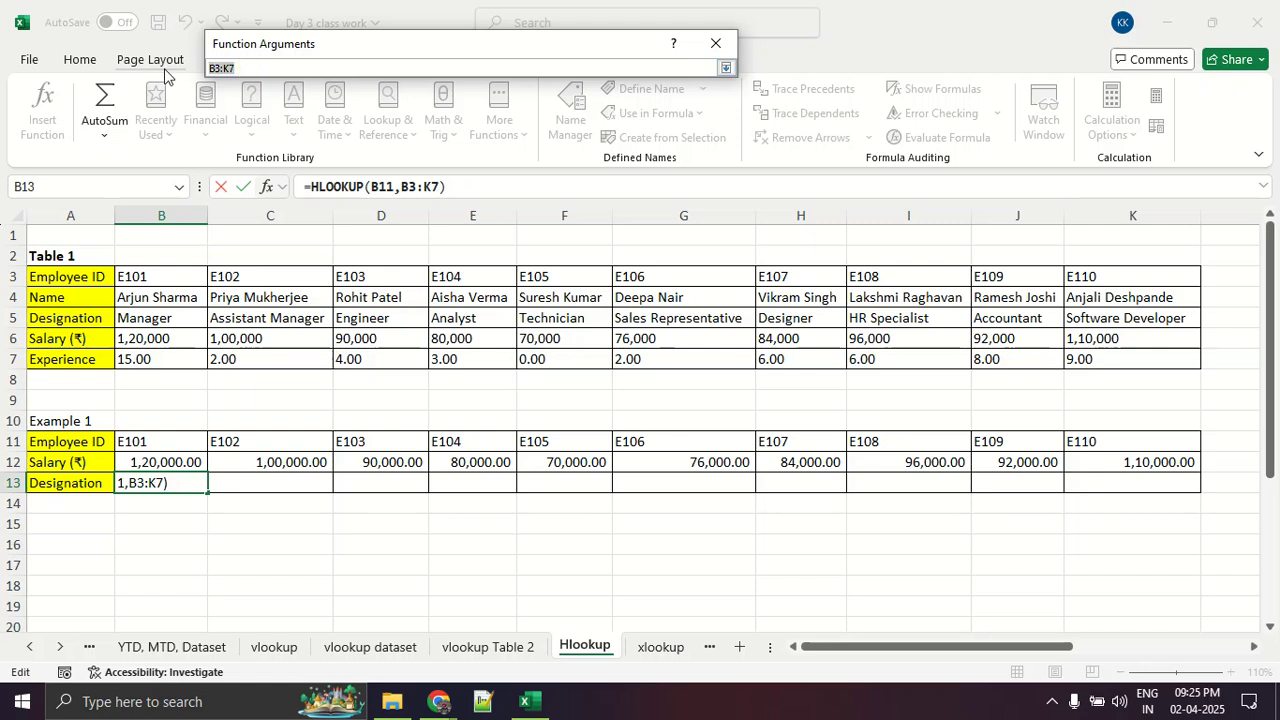
key(F4)
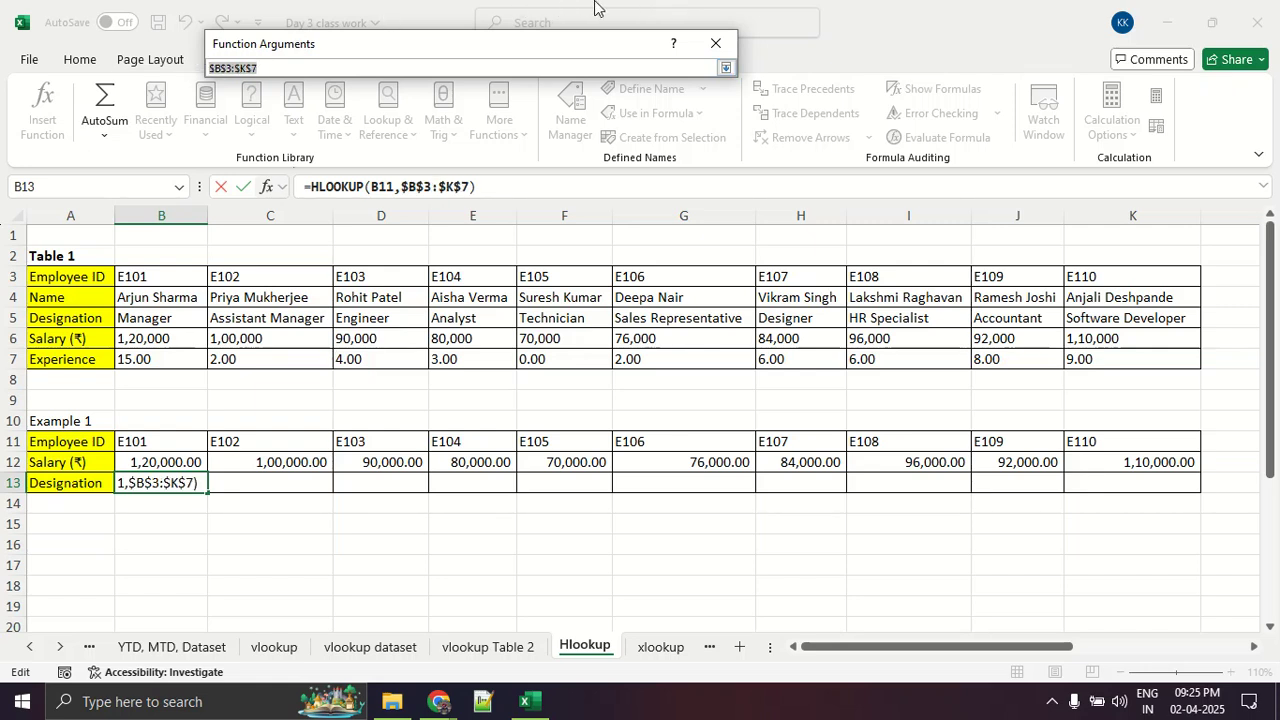
click(725, 68)
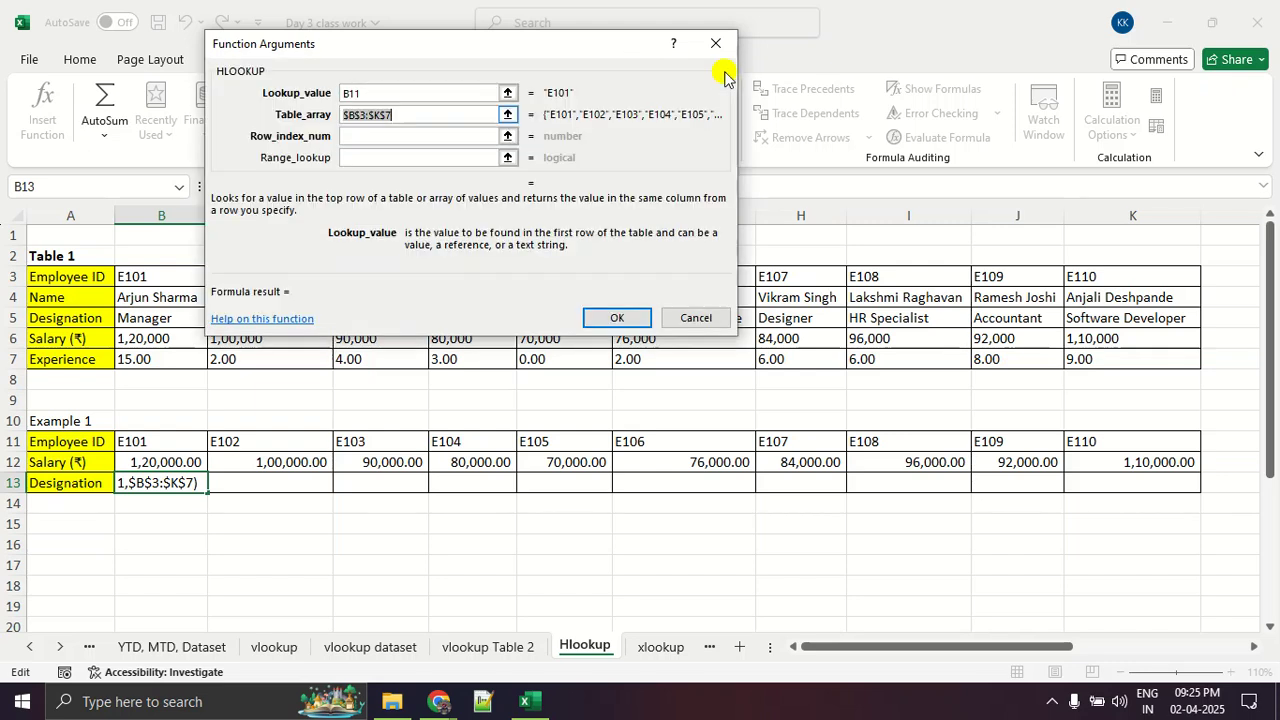
- Activate the designation HLOOKUP's row index argument and number Table 1's rows 1 to 5 with temporary on-screen annotations
click(405, 137)
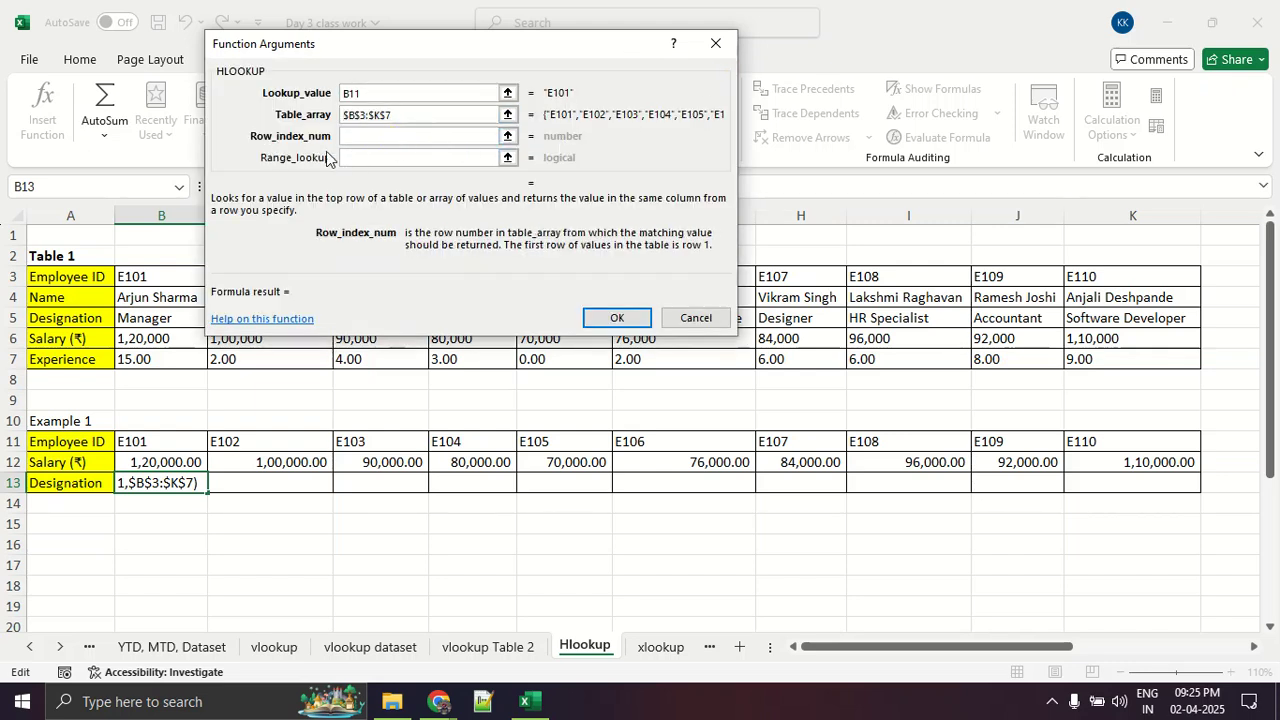
click(507, 138)
mouse_move(152, 281)
mouse_down()
mouse_move(230, 281)
mouse_move(294, 238)
mouse_up()
mouse_move(176, 297)
mouse_down()
mouse_move(322, 299)
mouse_move(342, 266)
mouse_up()
mouse_move(187, 316)
mouse_down()
mouse_move(338, 310)
mouse_move(365, 273)
mouse_up()
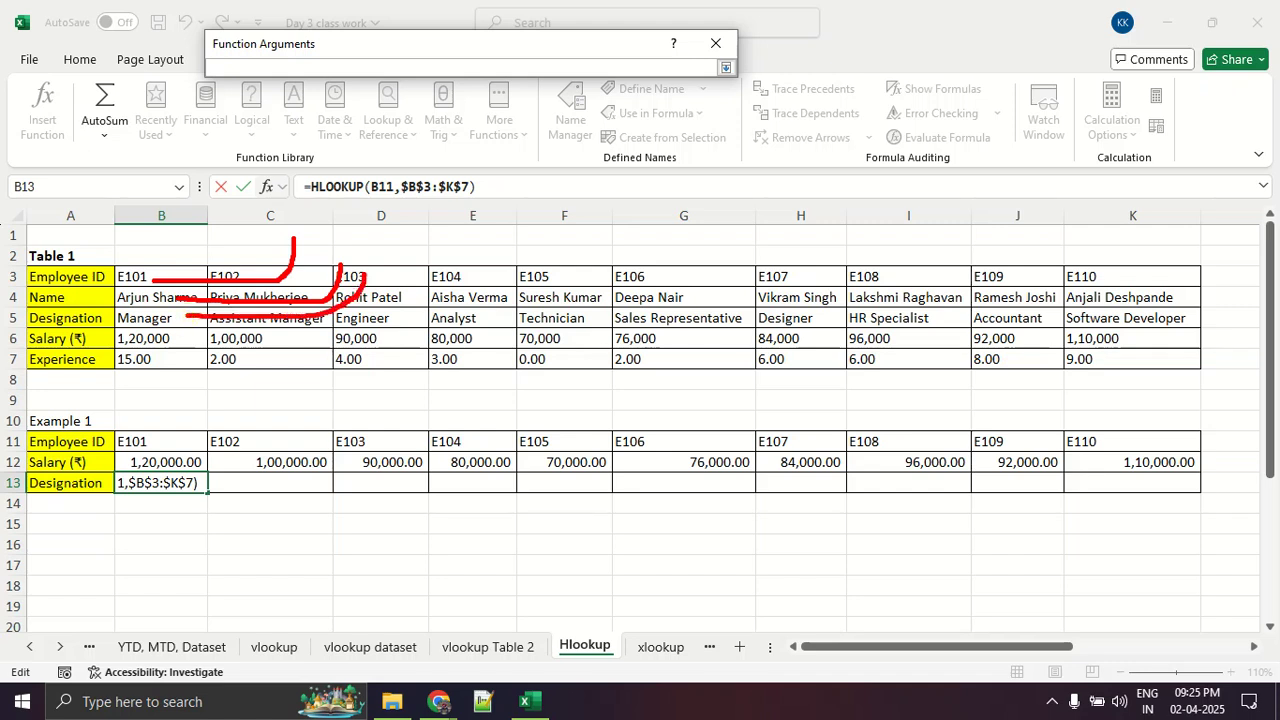
mouse_move(180, 343)
mouse_down()
mouse_move(296, 340)
mouse_move(418, 288)
mouse_up()
mouse_move(198, 362)
mouse_down()
mouse_move(306, 364)
mouse_move(512, 272)
mouse_up()
mouse_move(293, 232)
mouse_down()
mouse_move(297, 182)
mouse_move(320, 240)
mouse_move(360, 240)
mouse_move(384, 258)
mouse_move(368, 280)
mouse_up()
drag(410, 240, 430, 282)
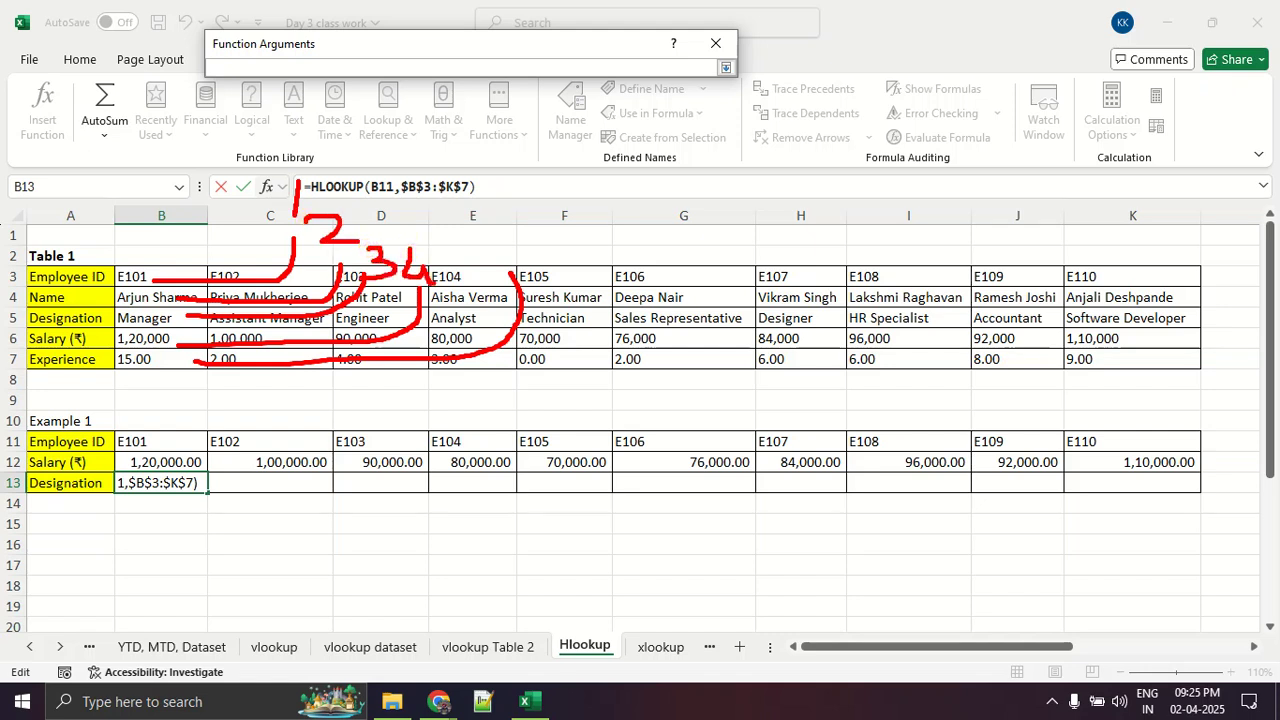
drag(488, 240, 505, 238)
drag(492, 262, 500, 276)
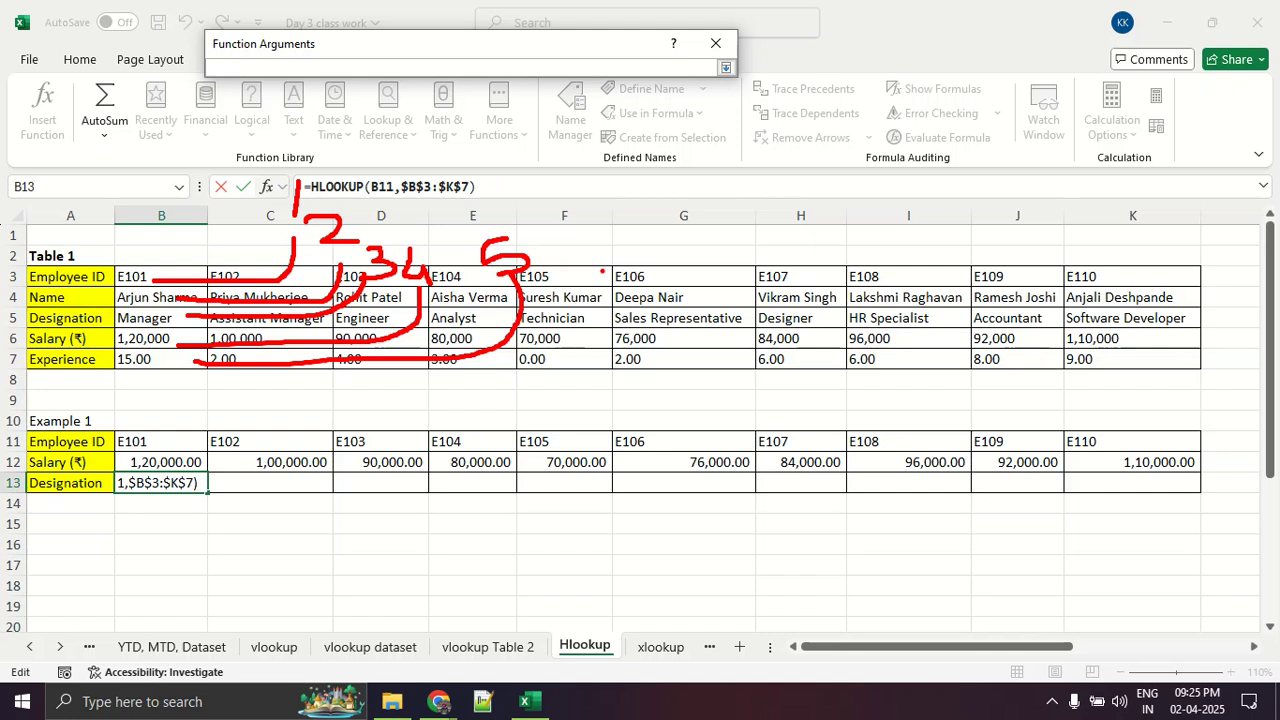
key(Escape)
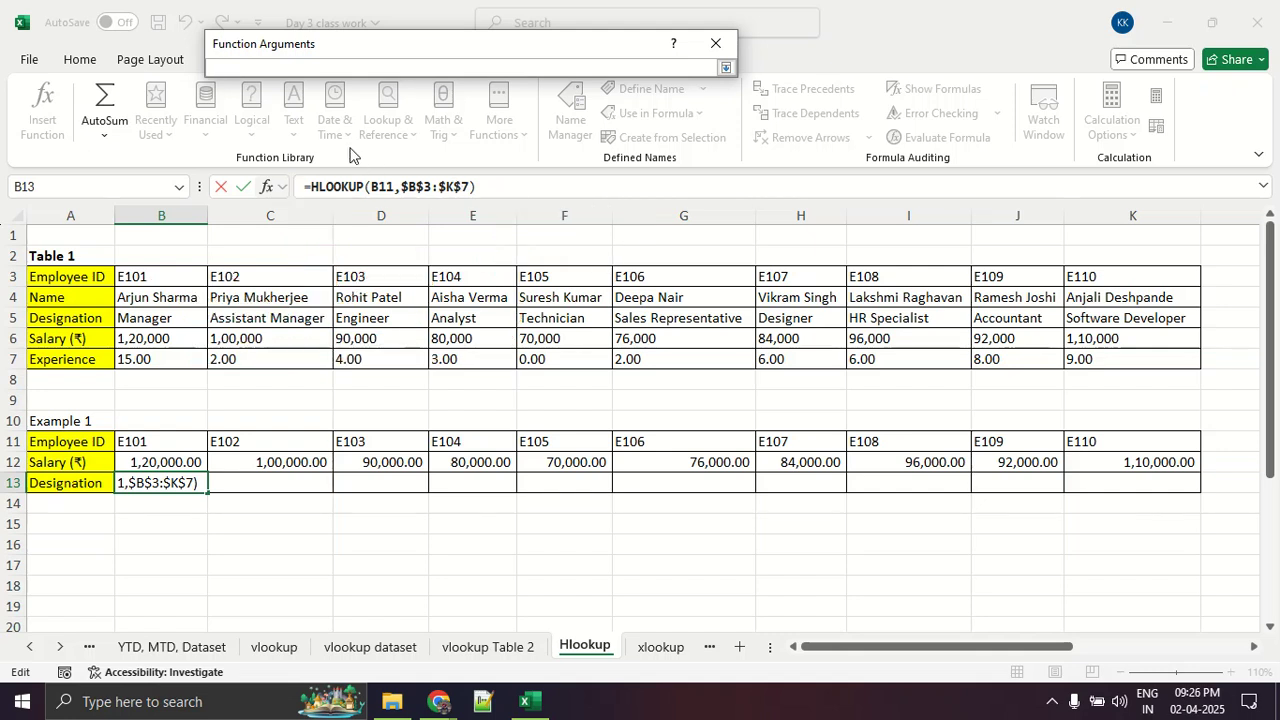
- Set the designation HLOOKUP's row index number to 3 and return to the full function arguments
text(,5)
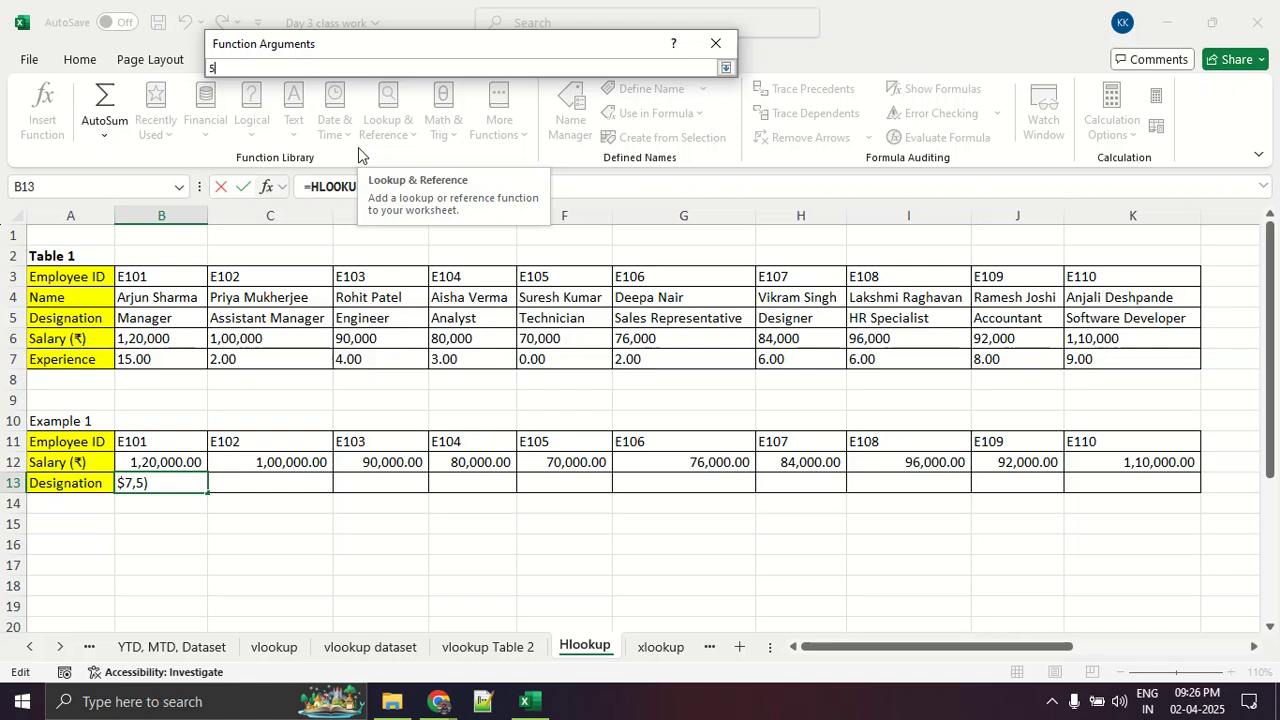
key(BackSpace)
key(BackSpace)
text(,3)
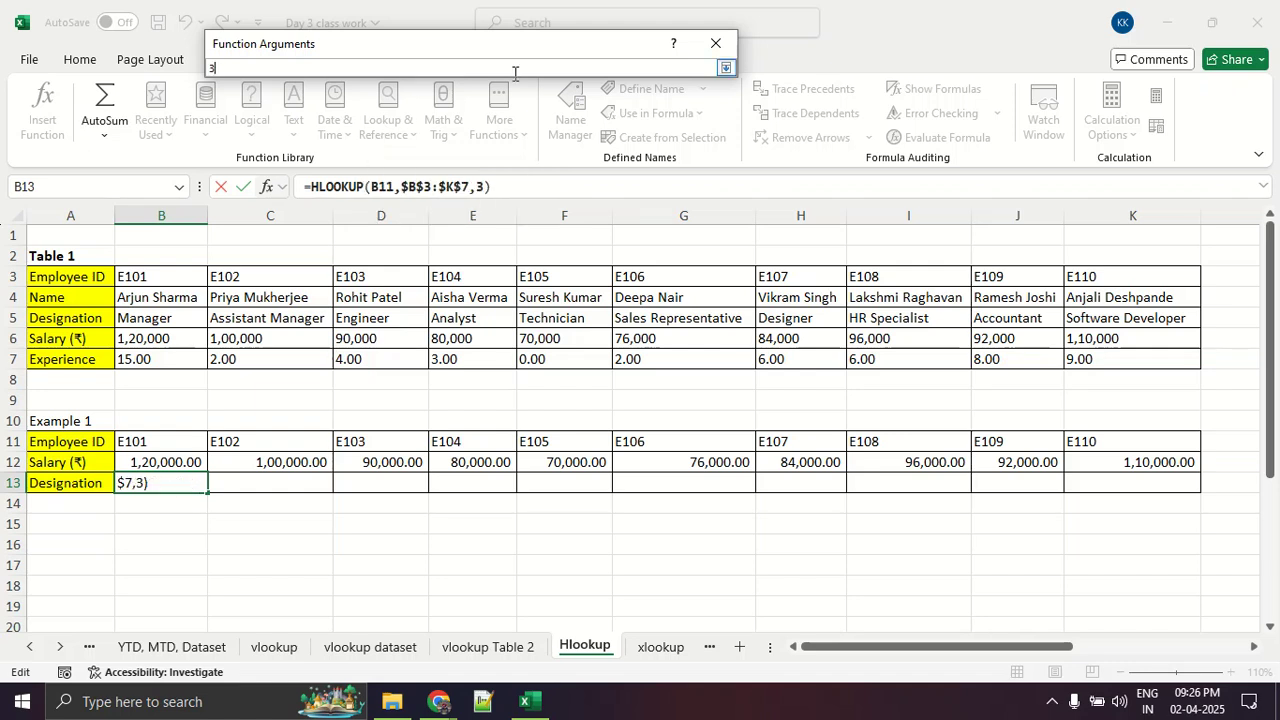
click(725, 68)
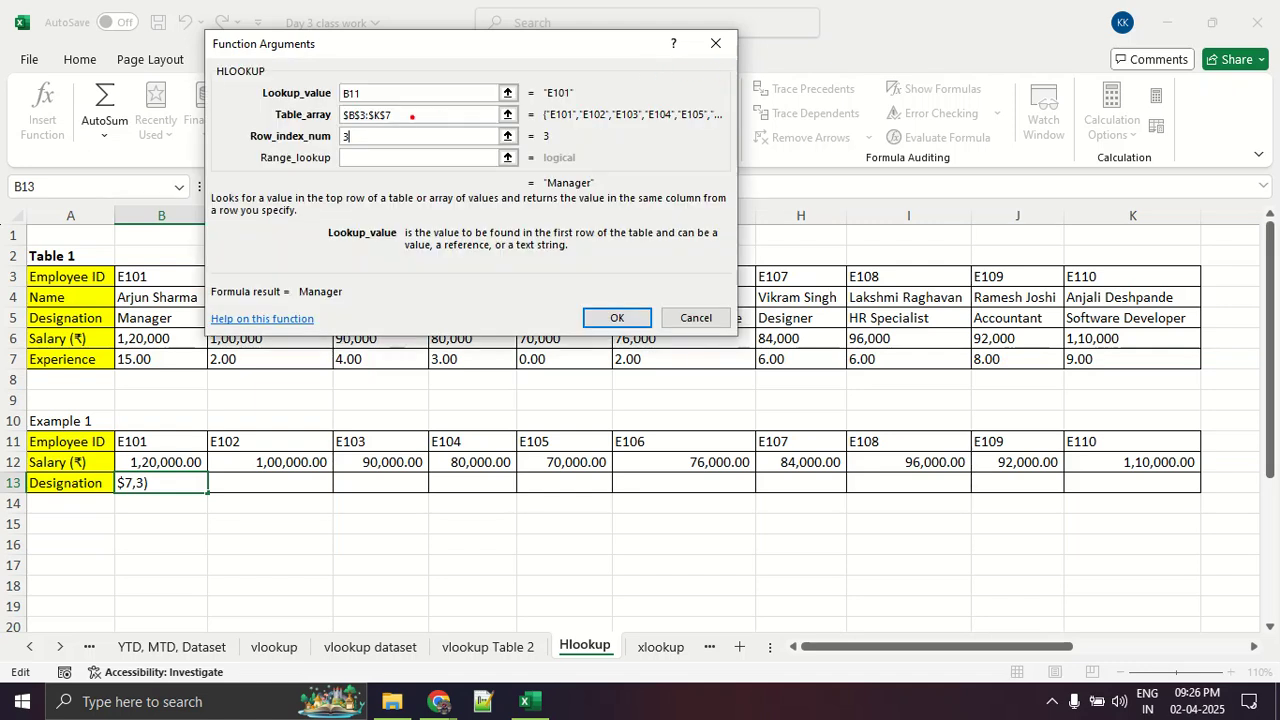
- Enlarge the HLOOKUP arguments on screen and mark the table array with temporary pen annotations
mouse_move(339, 120)
mouse_down()
mouse_move(388, 148)
mouse_move(289, 131)
mouse_up()
key(Escape)
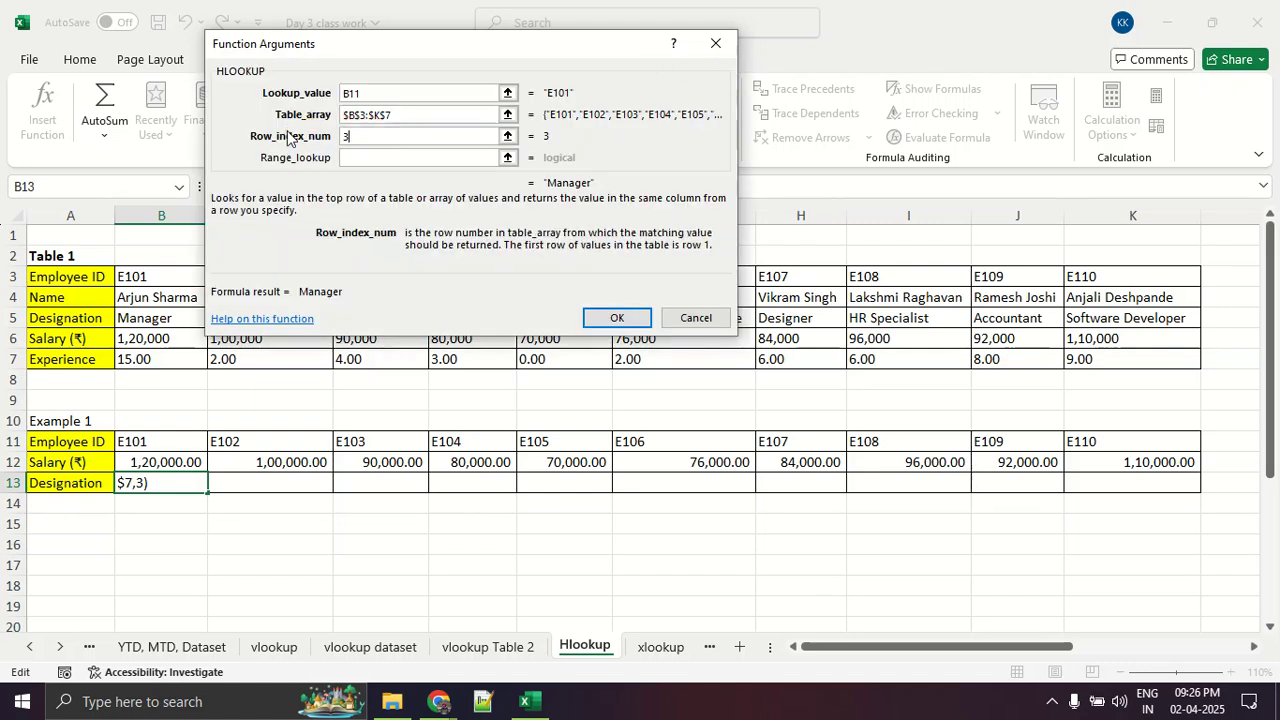
key(ctrl+1)
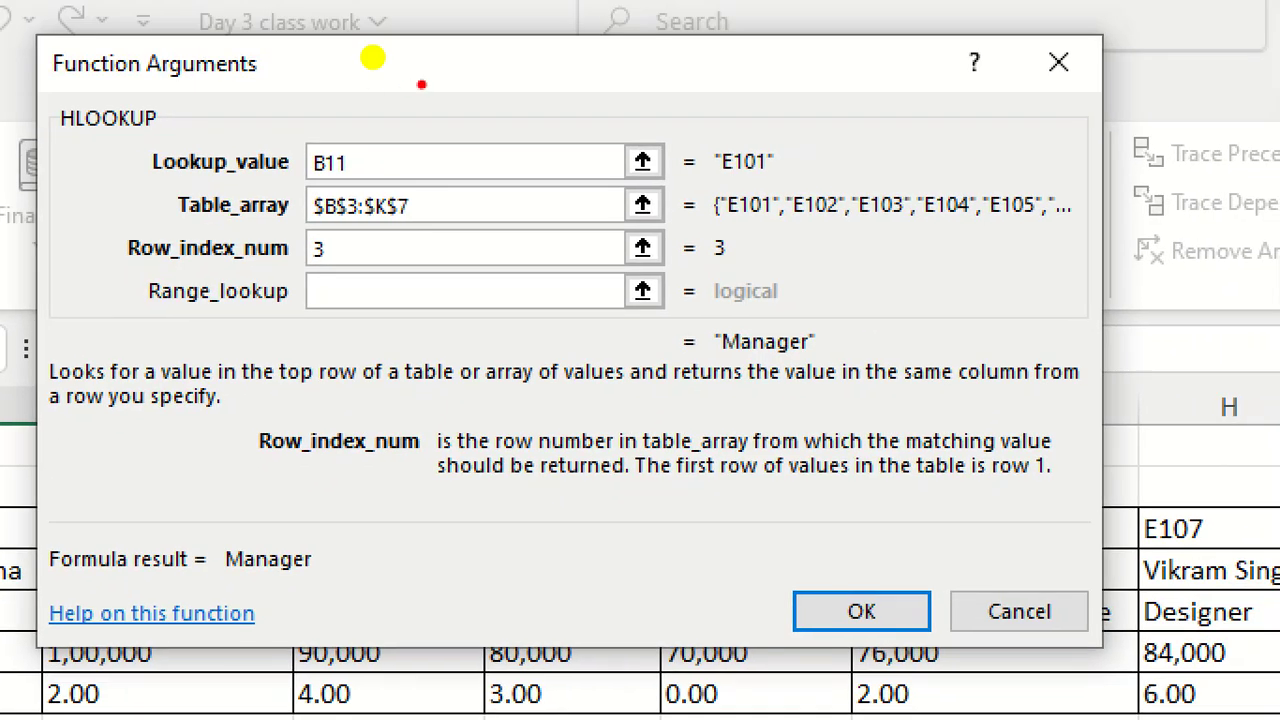
mouse_move(433, 79)
mouse_down()
mouse_move(174, 186)
mouse_move(440, 405)
mouse_move(930, 280)
mouse_move(360, 112)
mouse_up()
drag(118, 189, 463, 184)
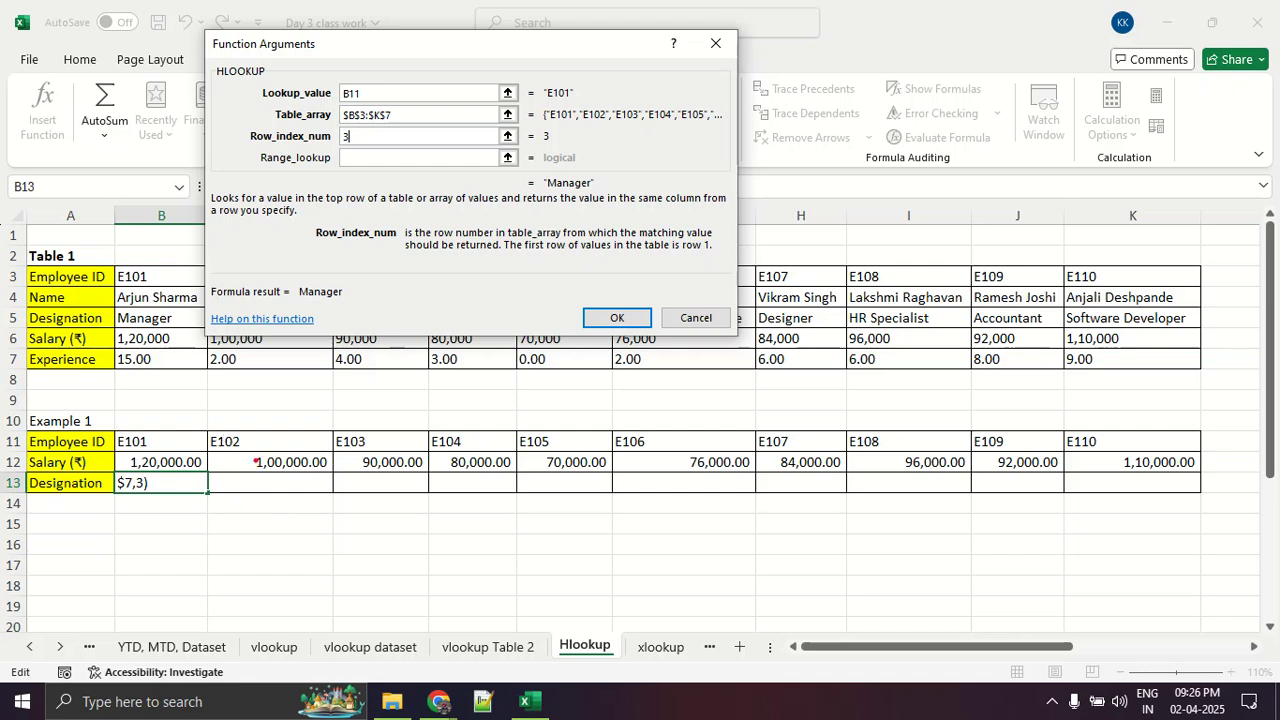
- Circle B13 and E102 in Example 1, draw an arrow along the designation row with handwritten numbers, and clear the annotations
mouse_move(225, 478)
mouse_down()
mouse_move(112, 480)
mouse_move(221, 486)
mouse_up()
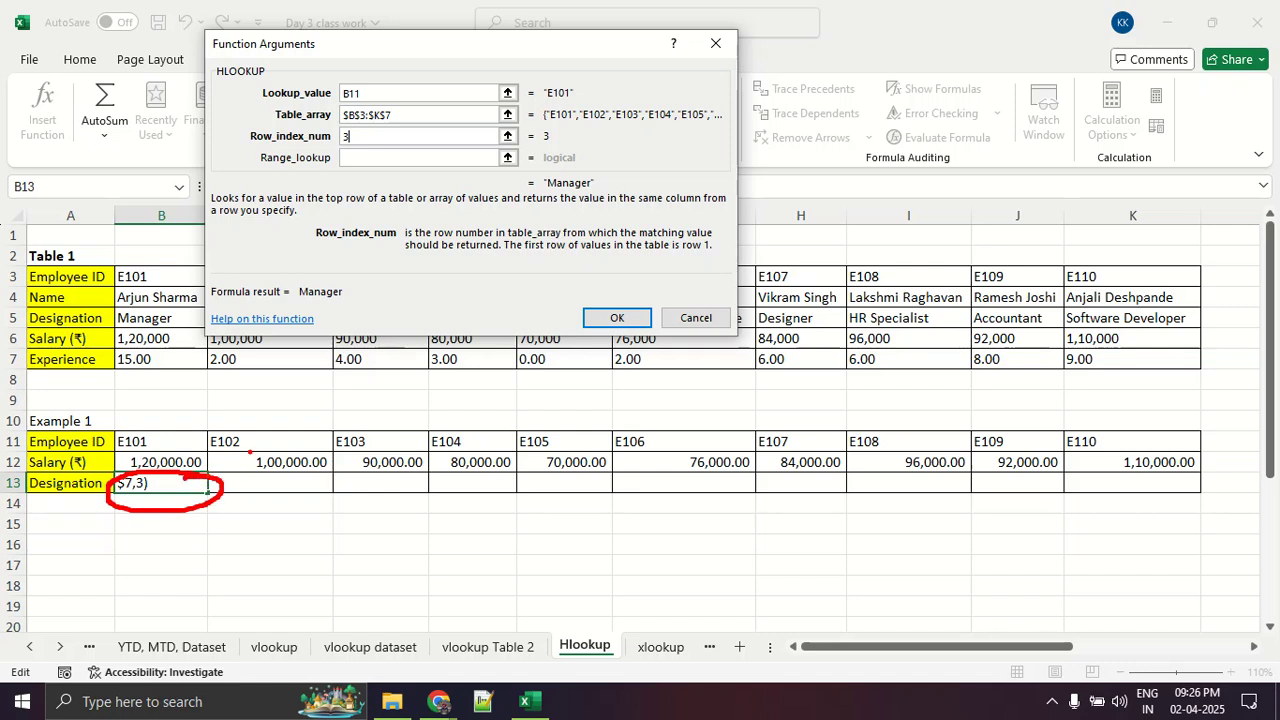
mouse_move(231, 428)
mouse_down()
mouse_move(206, 455)
mouse_move(238, 431)
mouse_up()
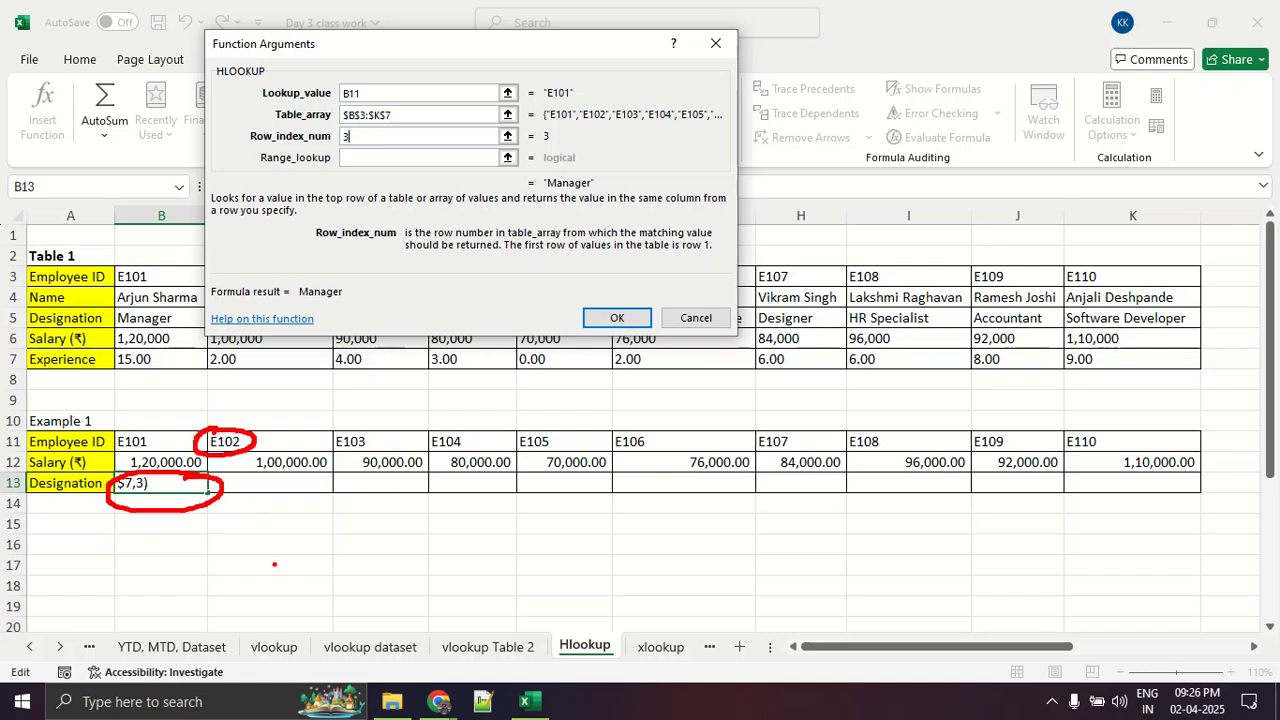
mouse_move(212, 500)
mouse_down()
mouse_move(1092, 510)
mouse_move(1150, 535)
mouse_move(1020, 542)
mouse_up()
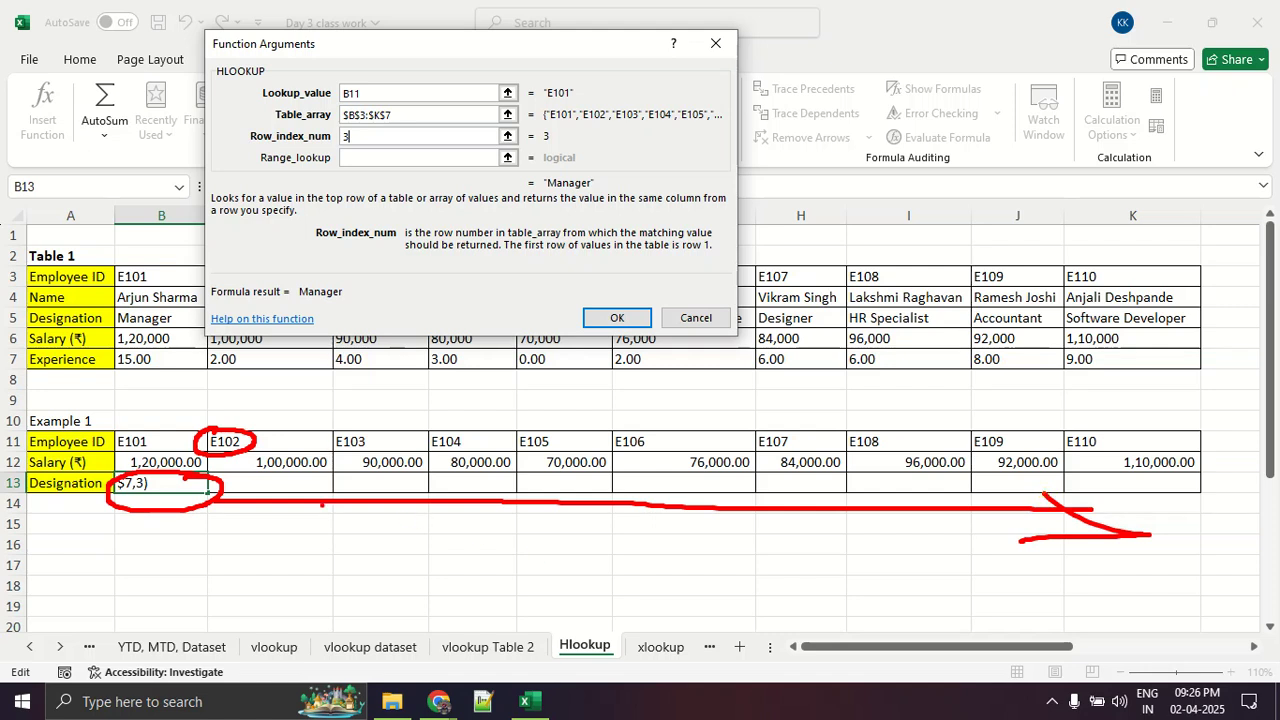
mouse_move(271, 518)
mouse_down()
mouse_move(304, 518)
mouse_move(324, 545)
mouse_up()
drag(369, 509, 415, 552)
drag(486, 521, 461, 551)
drag(533, 506, 578, 545)
mouse_move(676, 535)
mouse_down()
mouse_move(822, 594)
mouse_move(758, 596)
mouse_up()
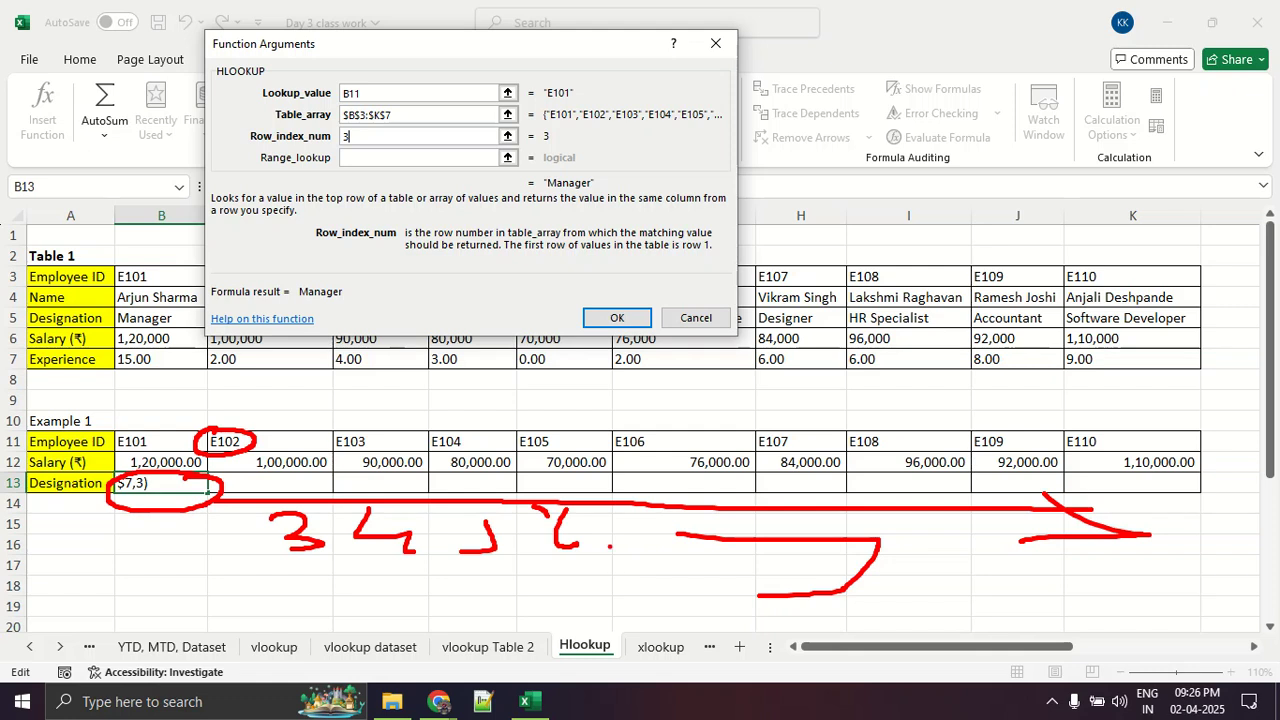
key(Escape)
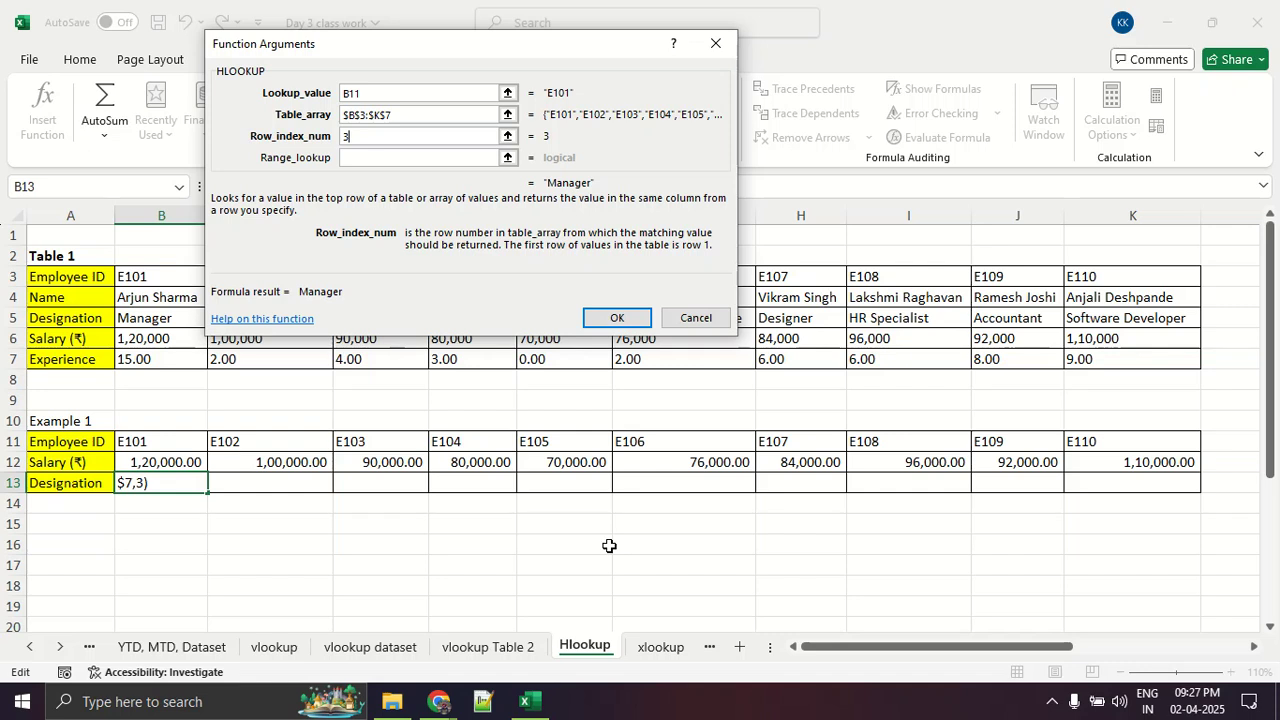
- Annotate how E102 and E106 relate to the designation cells using circles and arrows, and clear the drawing
mouse_move(305, 421)
mouse_down()
mouse_move(210, 438)
mouse_move(275, 418)
mouse_move(242, 420)
mouse_up()
mouse_move(212, 474)
mouse_down()
mouse_move(138, 466)
mouse_move(211, 480)
mouse_move(222, 503)
mouse_move(430, 516)
mouse_move(448, 505)
mouse_up()
mouse_move(540, 477)
mouse_down()
mouse_move(602, 488)
mouse_move(552, 476)
mouse_up()
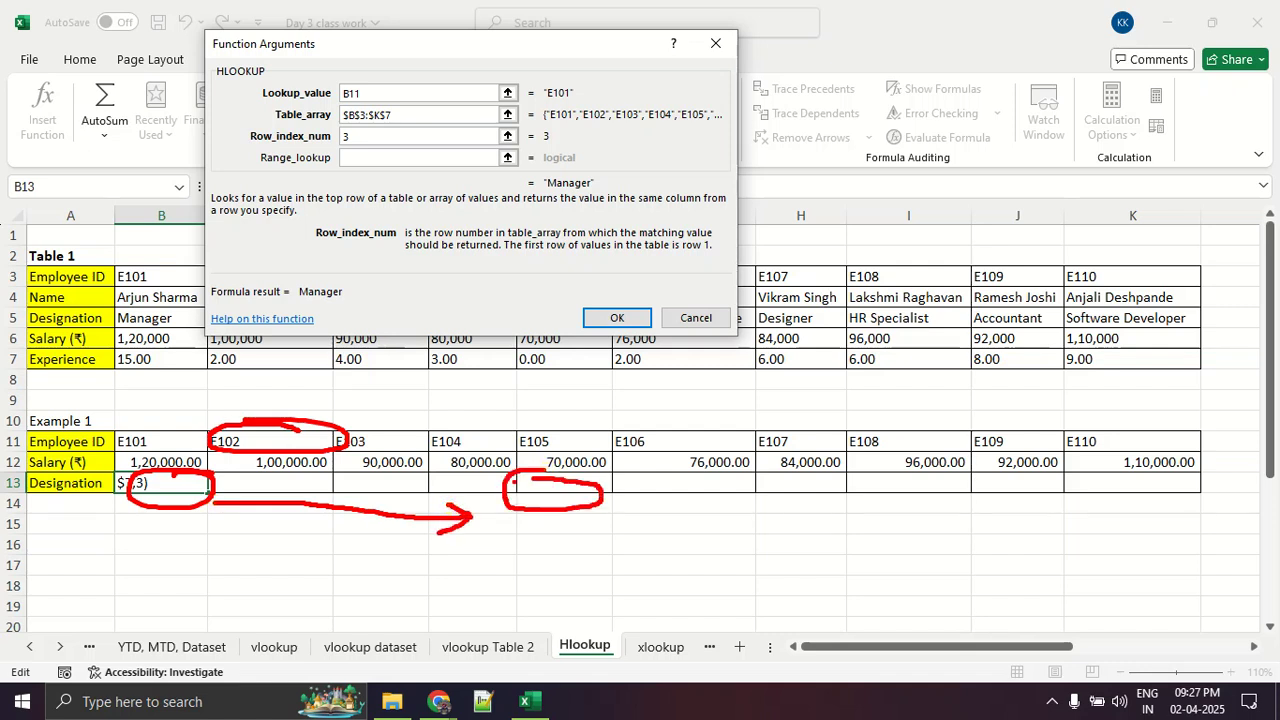
mouse_move(637, 434)
mouse_down()
mouse_move(735, 455)
mouse_move(632, 428)
mouse_move(596, 517)
mouse_up()
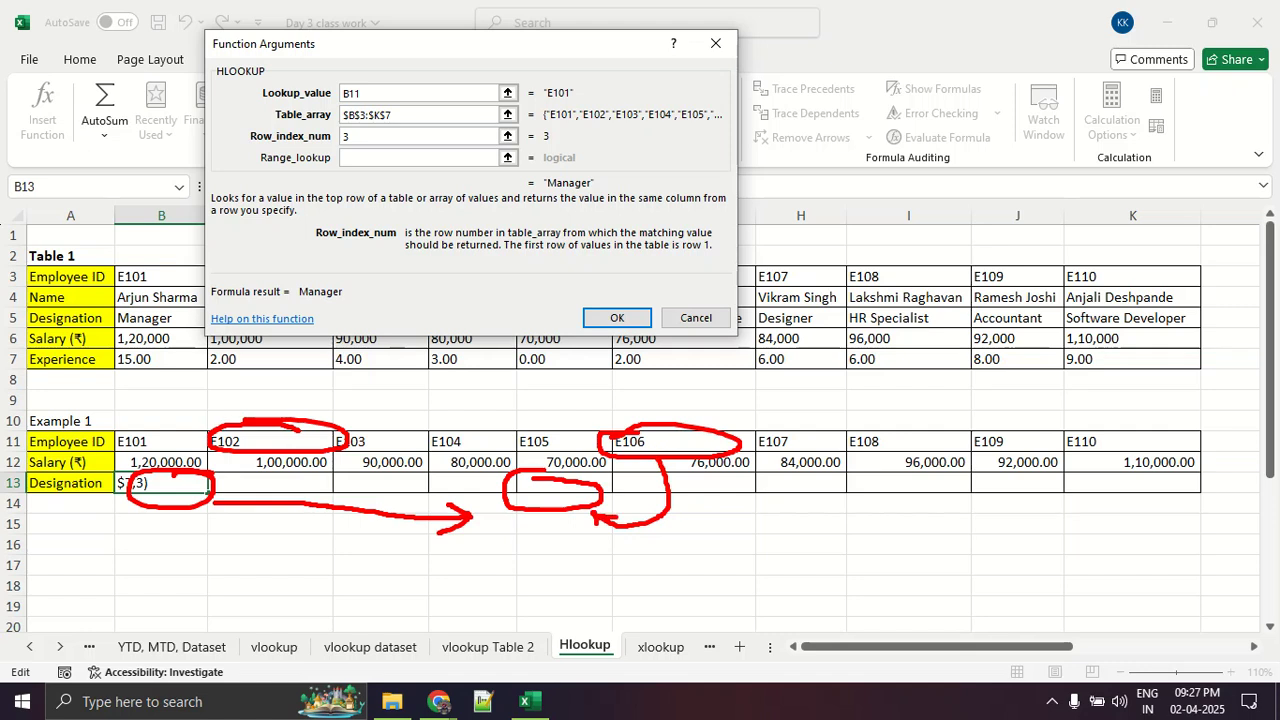
mouse_move(285, 452)
mouse_down()
mouse_move(310, 530)
mouse_move(198, 520)
mouse_move(224, 512)
mouse_up()
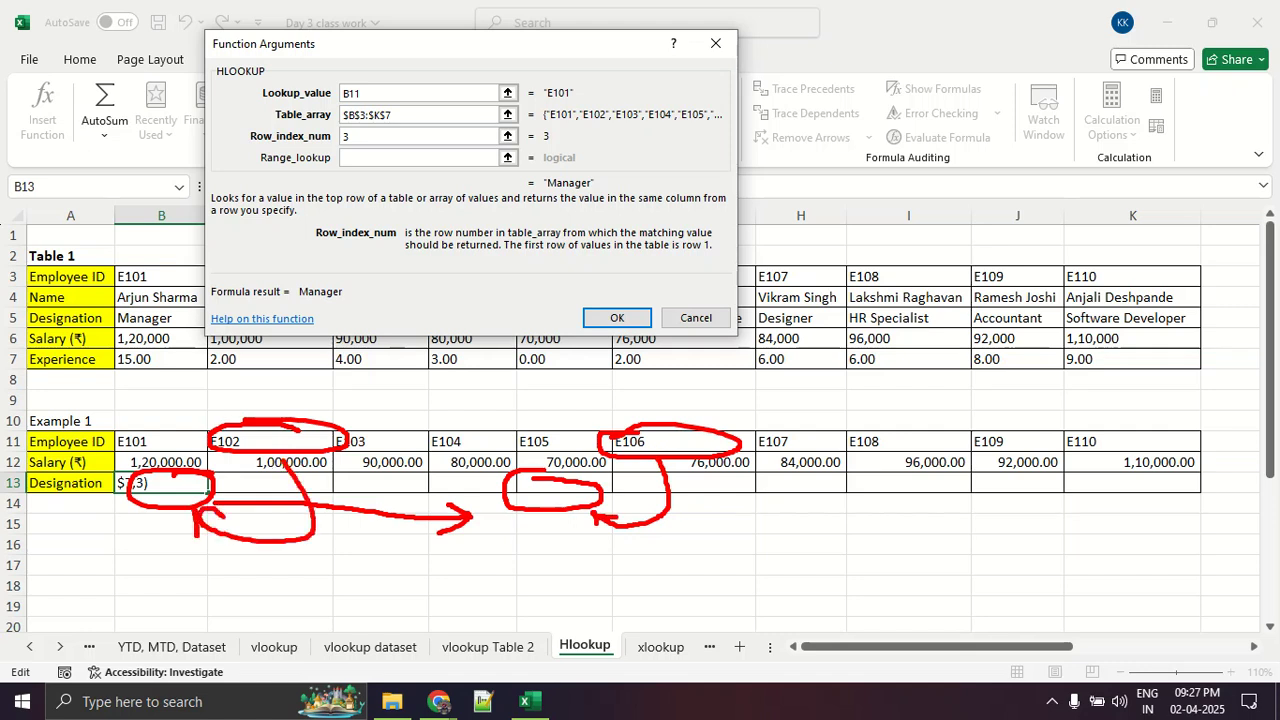
key(Escape)
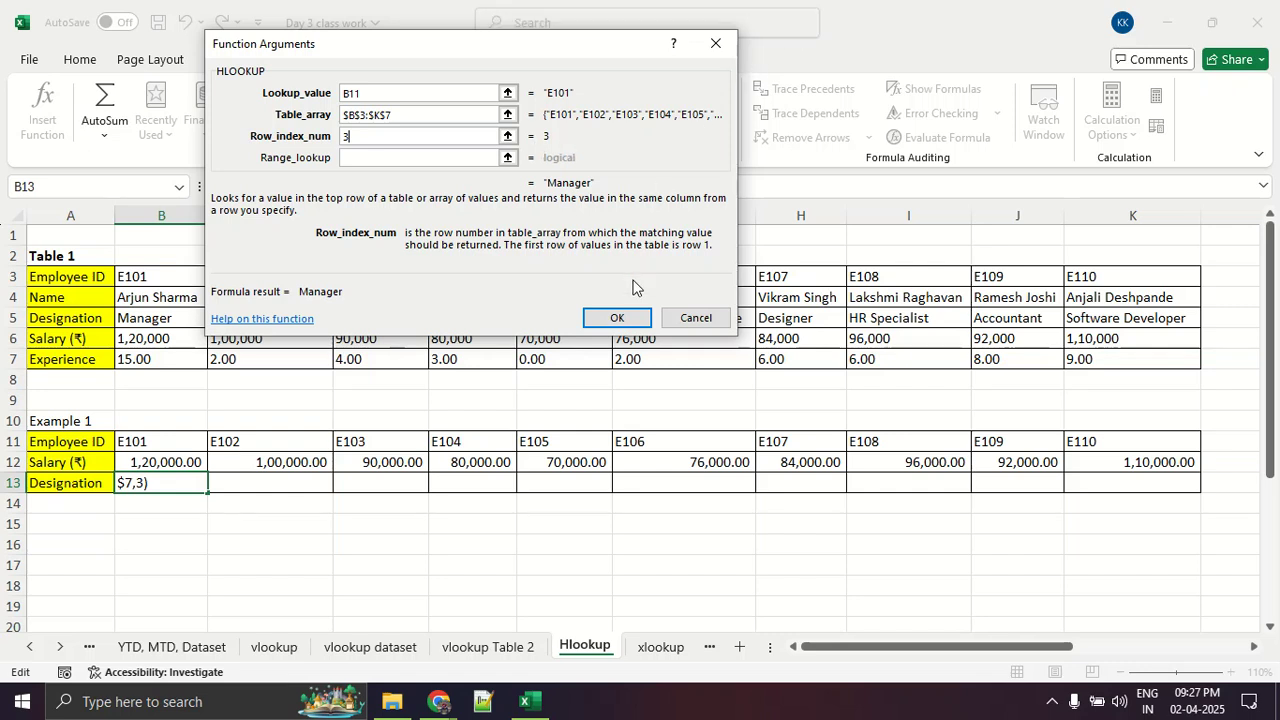
- Confirm the designation HLOOKUP in B13 and fill it across Example 1 to K13
click(621, 316)
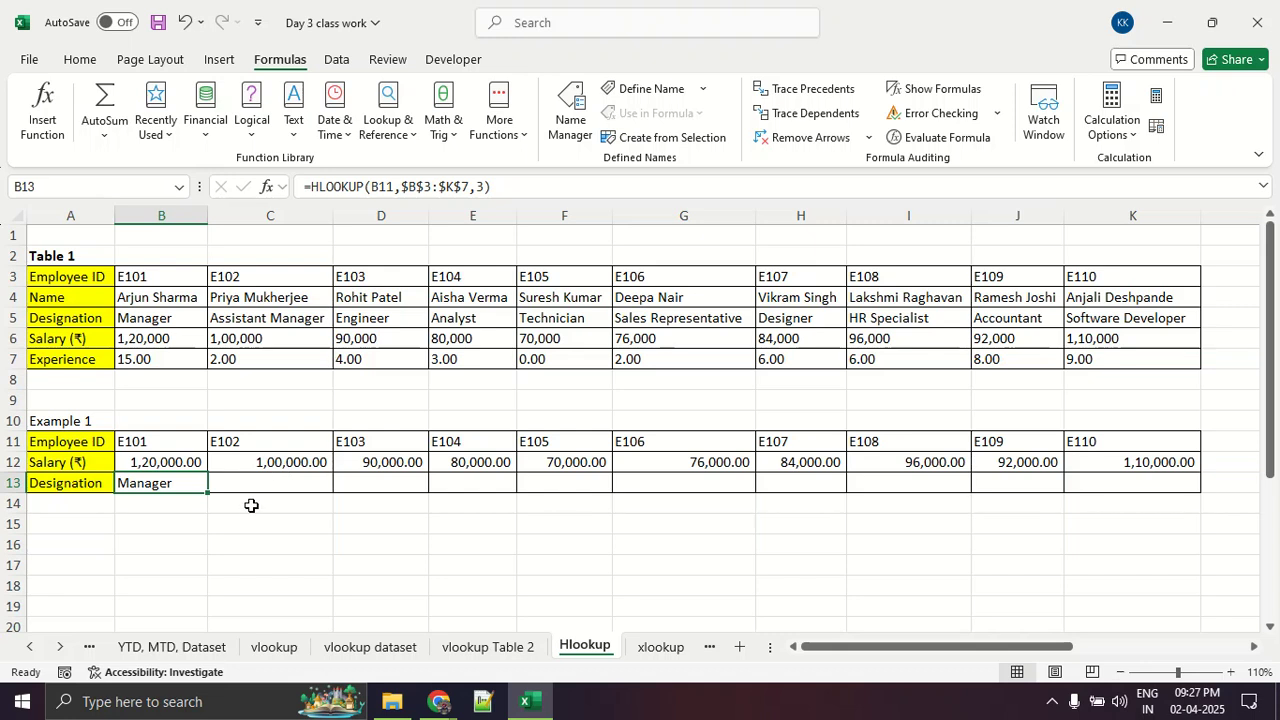
drag(206, 494, 1257, 540)
click(1114, 540)
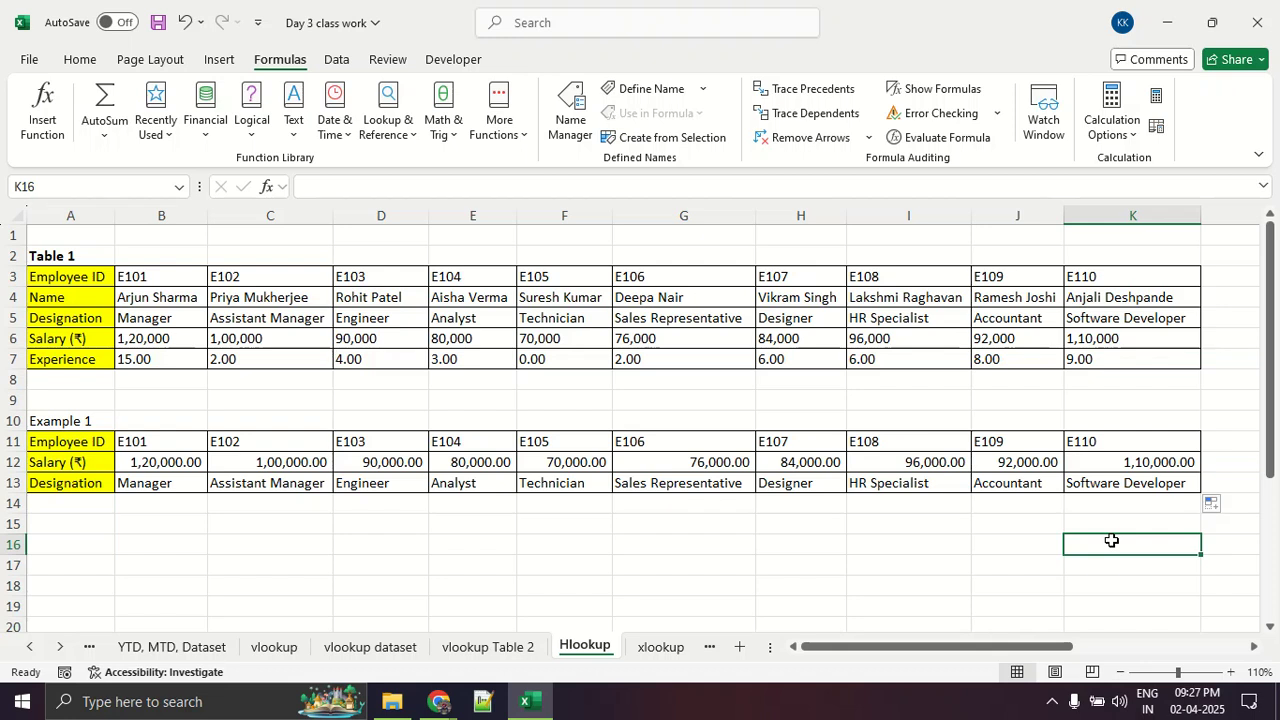
- Compare E108's designation in Table 1 with the HLOOKUP result in I13
click(913, 276)
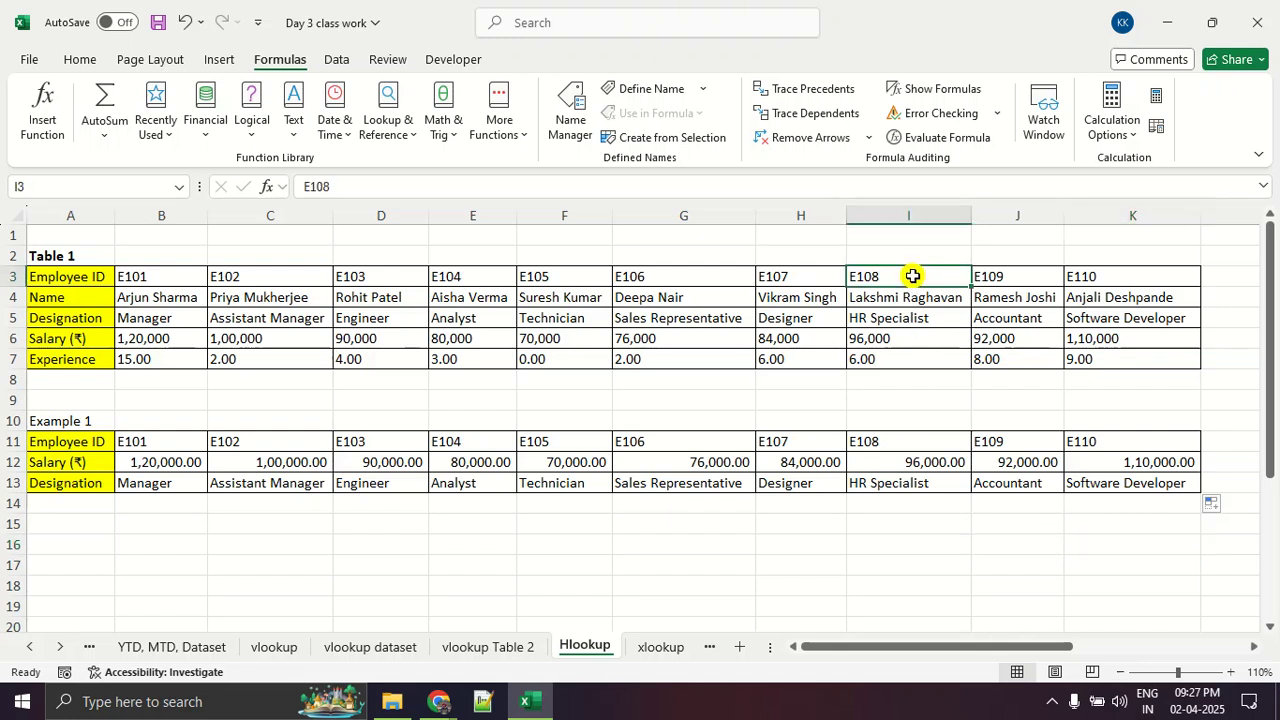
click(914, 316)
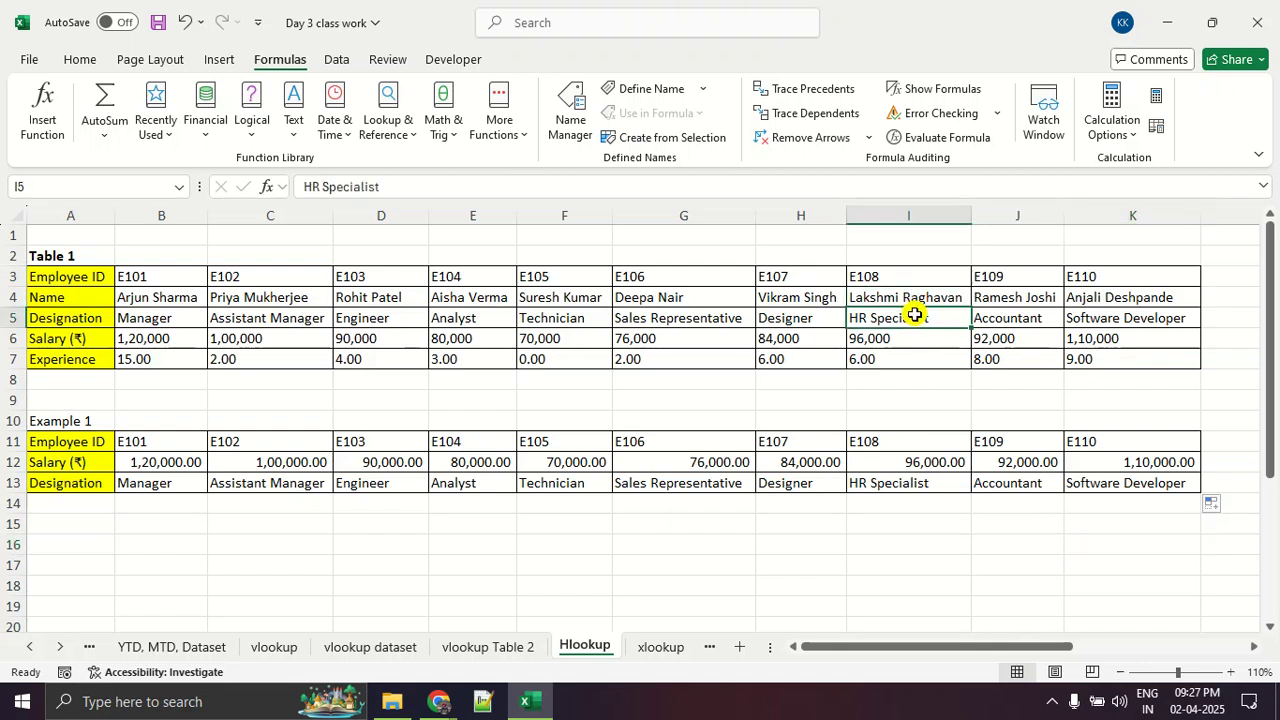
click(931, 479)
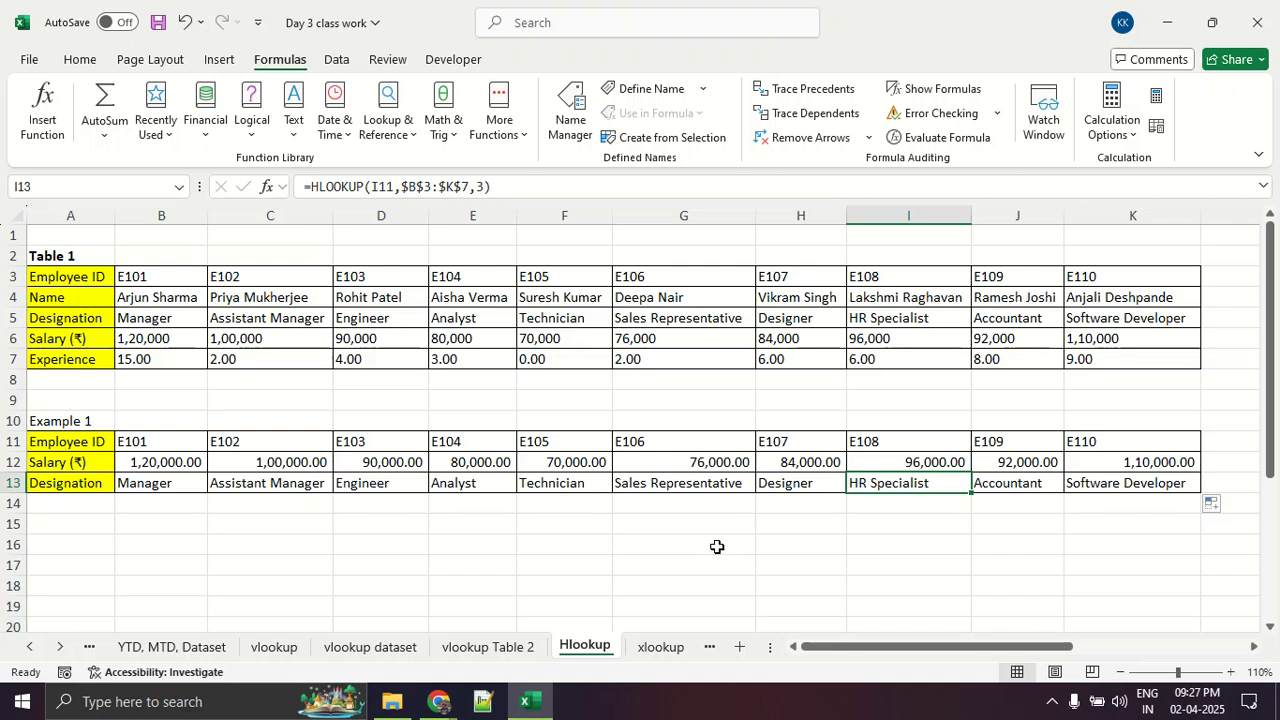
- Check the participant list in the Google Meet call and return to the Excel workbook
click(439, 701)
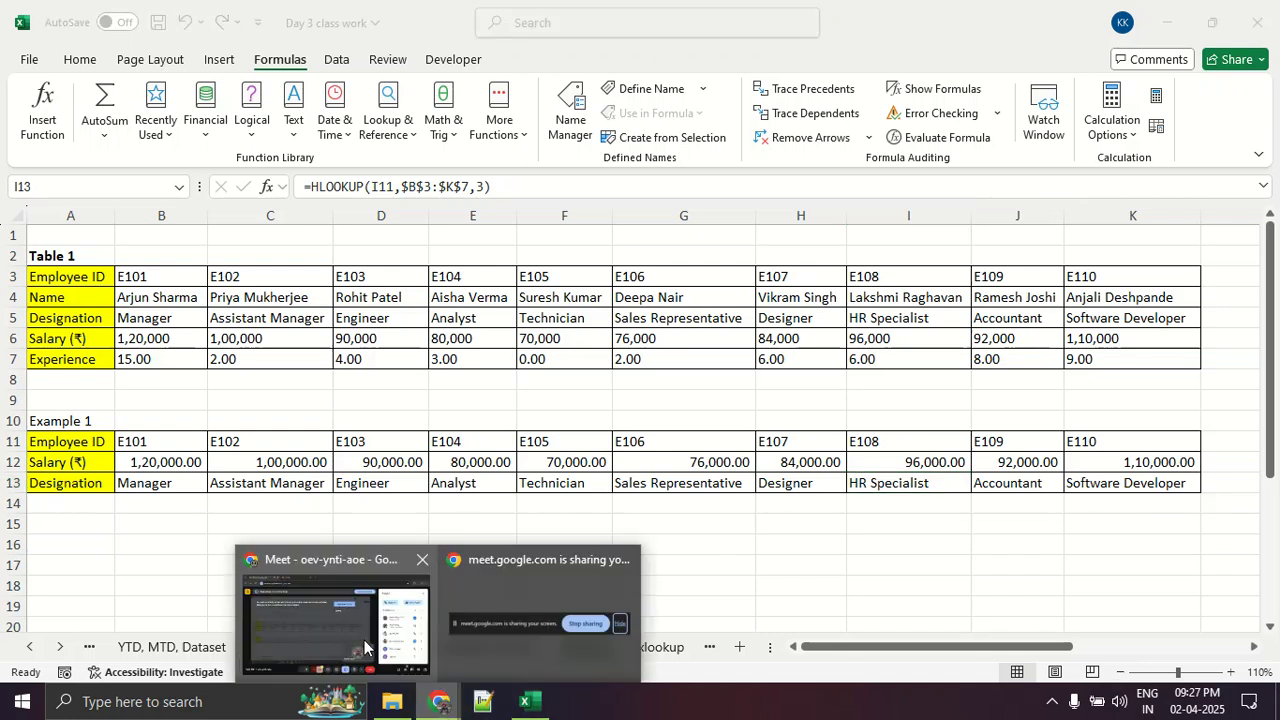
click(388, 672)
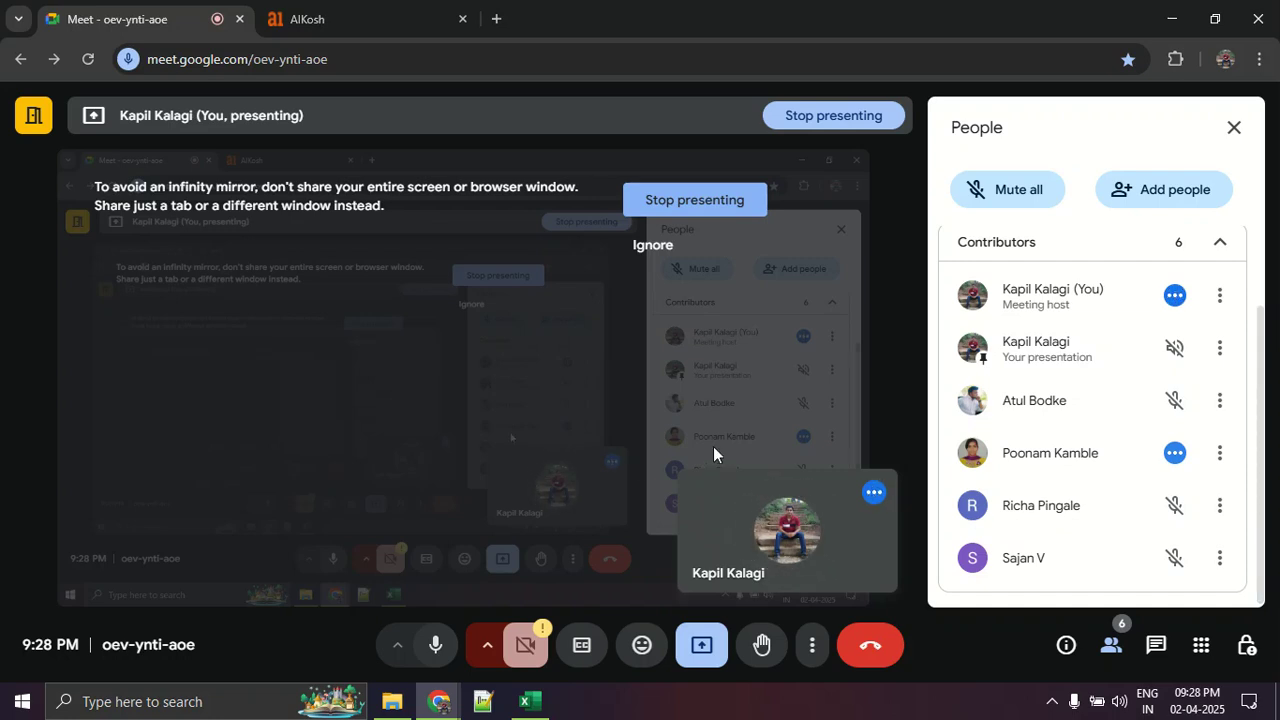
key(alt+Tab)
key(alt+Tab)
key(alt+Tab)
- Clear Example 1's salary and designation formulas by deleting the contents of B12:K15
drag(172, 462, 1109, 522)
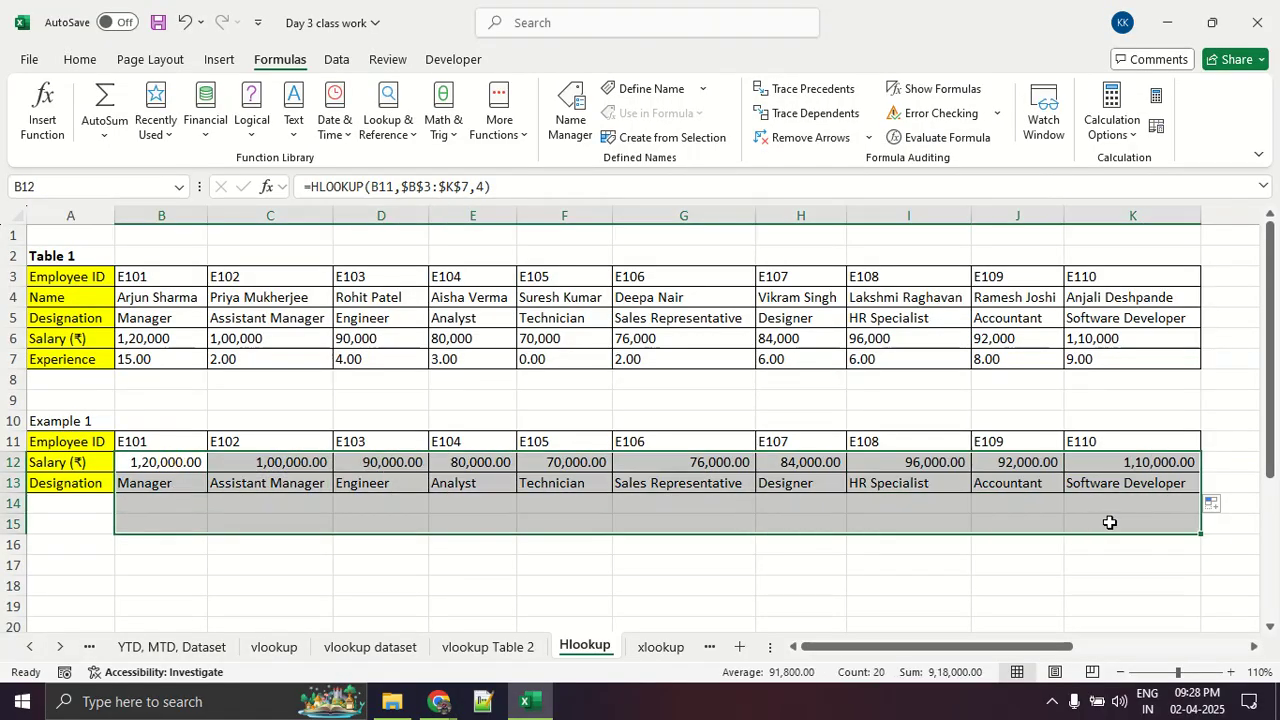
key(Delete)
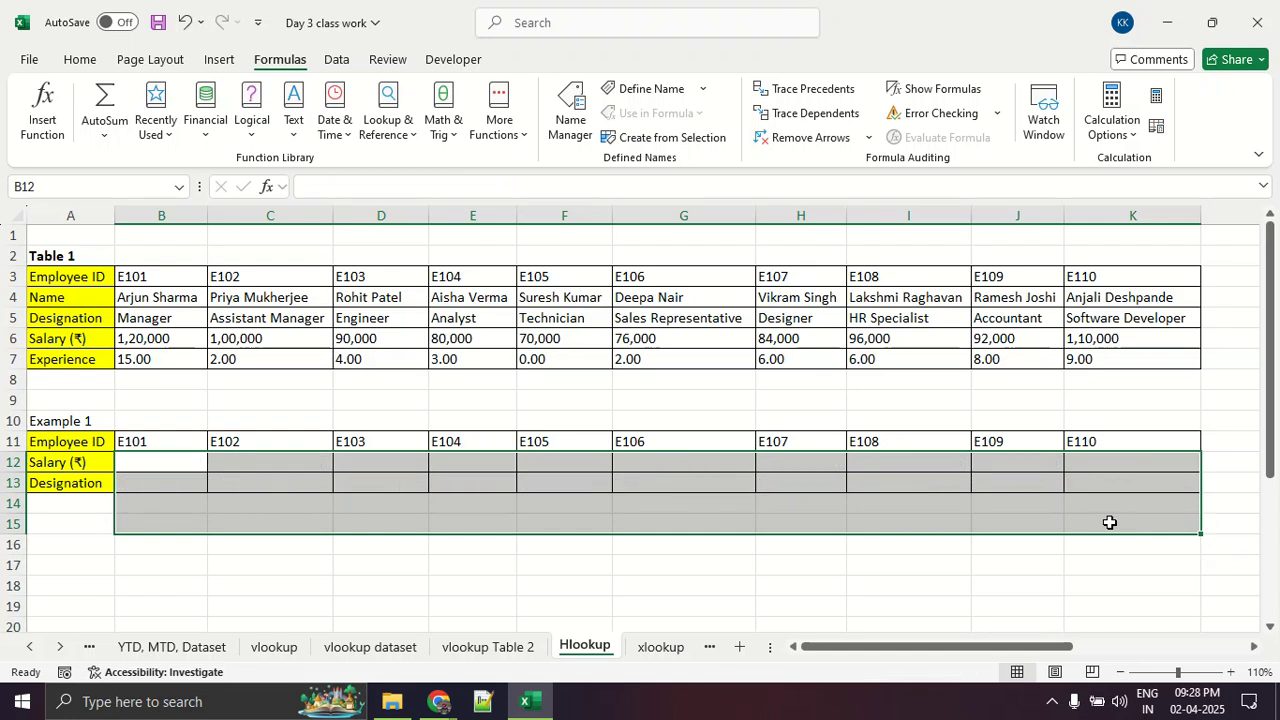
click(1109, 522)
- Look at the Google Meet call's contributors again between views of the Hlookup sheet, ending in Excel
key(alt+Tab)
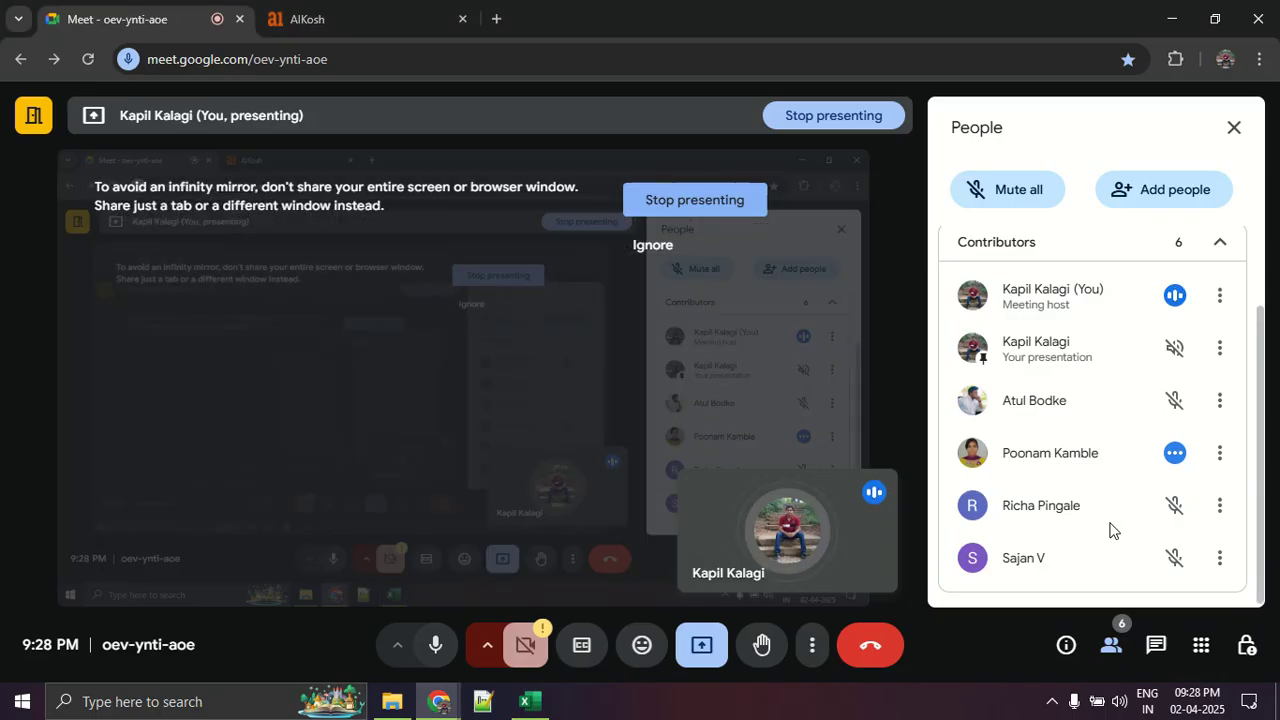
key(alt+Tab)
click(993, 522)
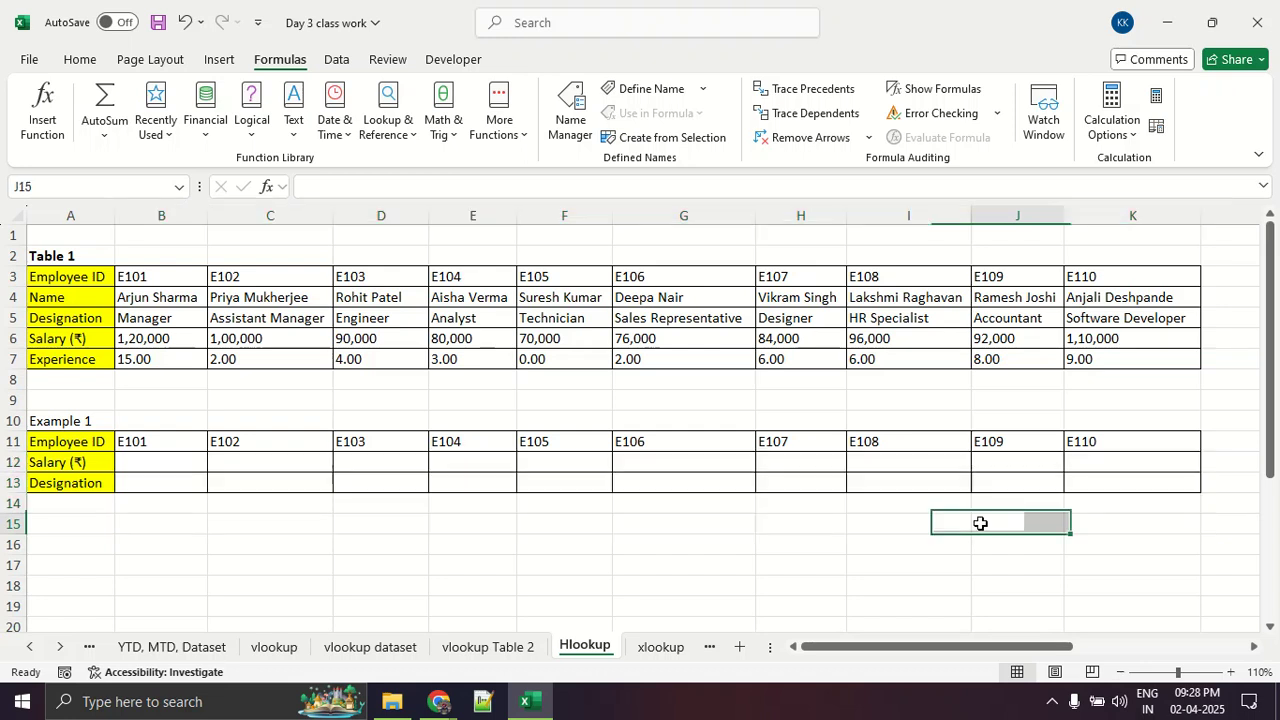
key(alt+Tab)
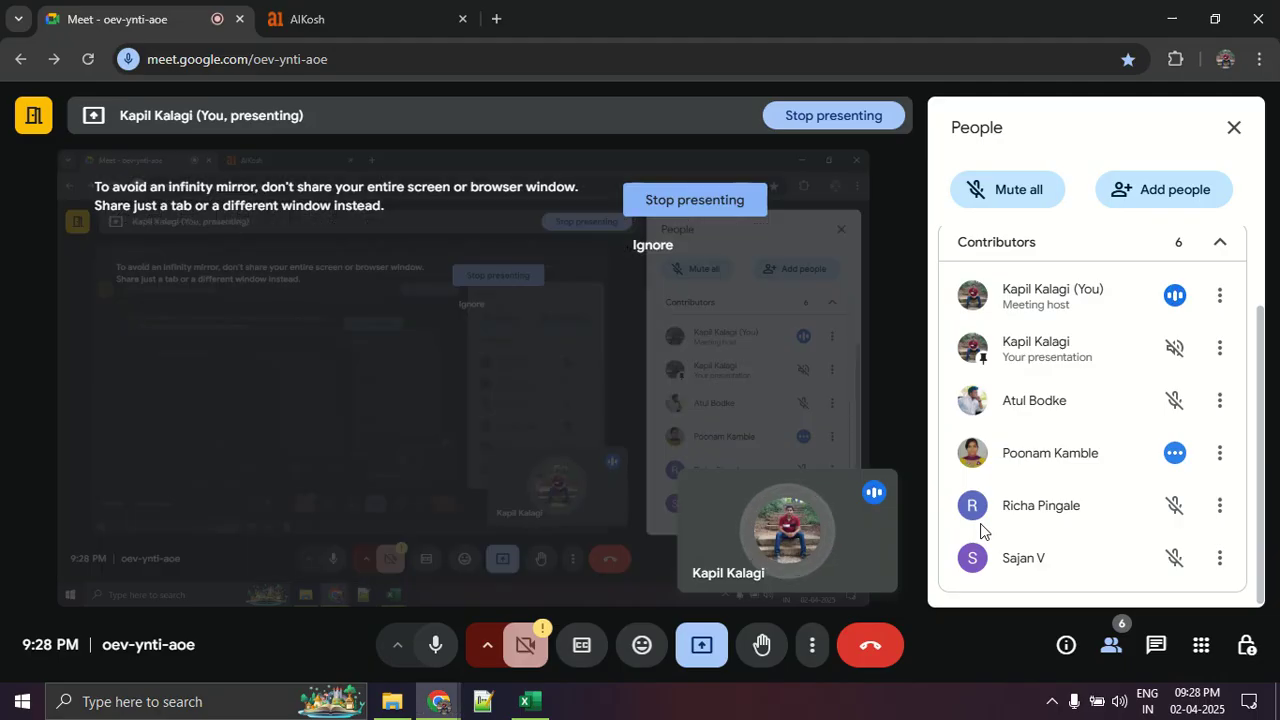
key(alt+Tab)
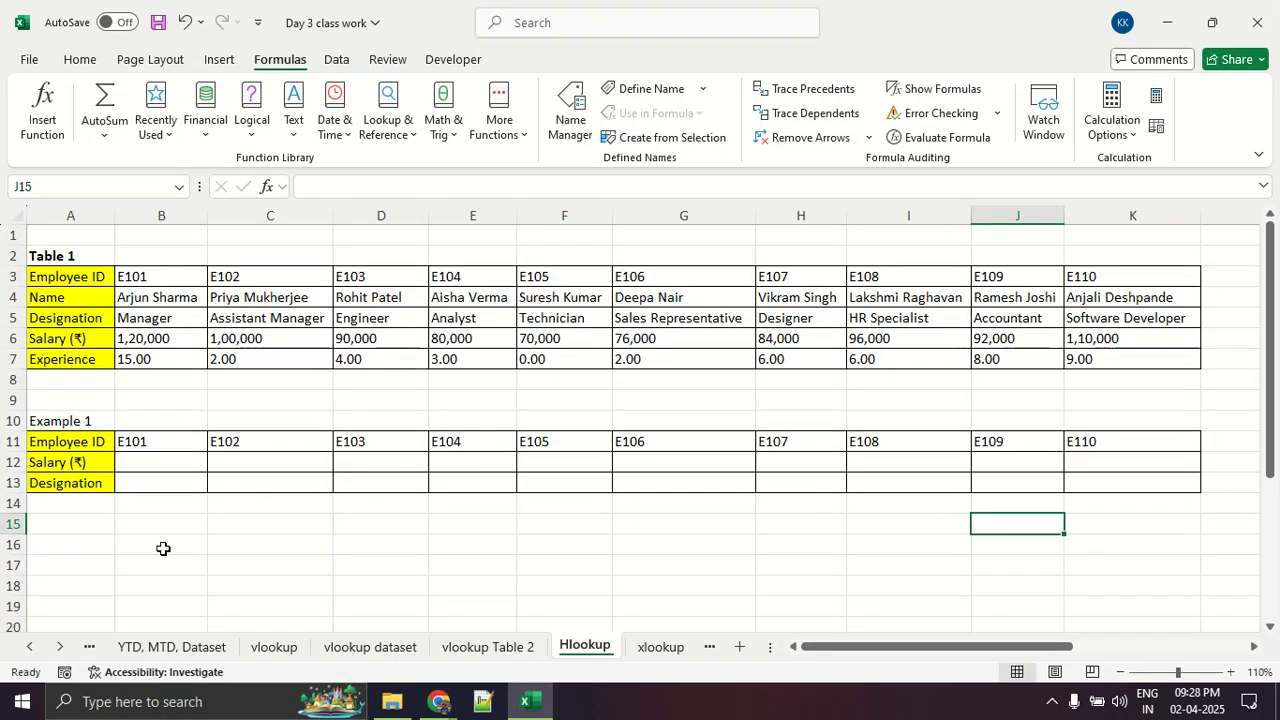
- Copy the Experience label from A7 into A14, directly below Example 1's Designation label
drag(141, 460, 1130, 525)
click(66, 338)
click(76, 358)
key(ctrl+c)
click(98, 503)
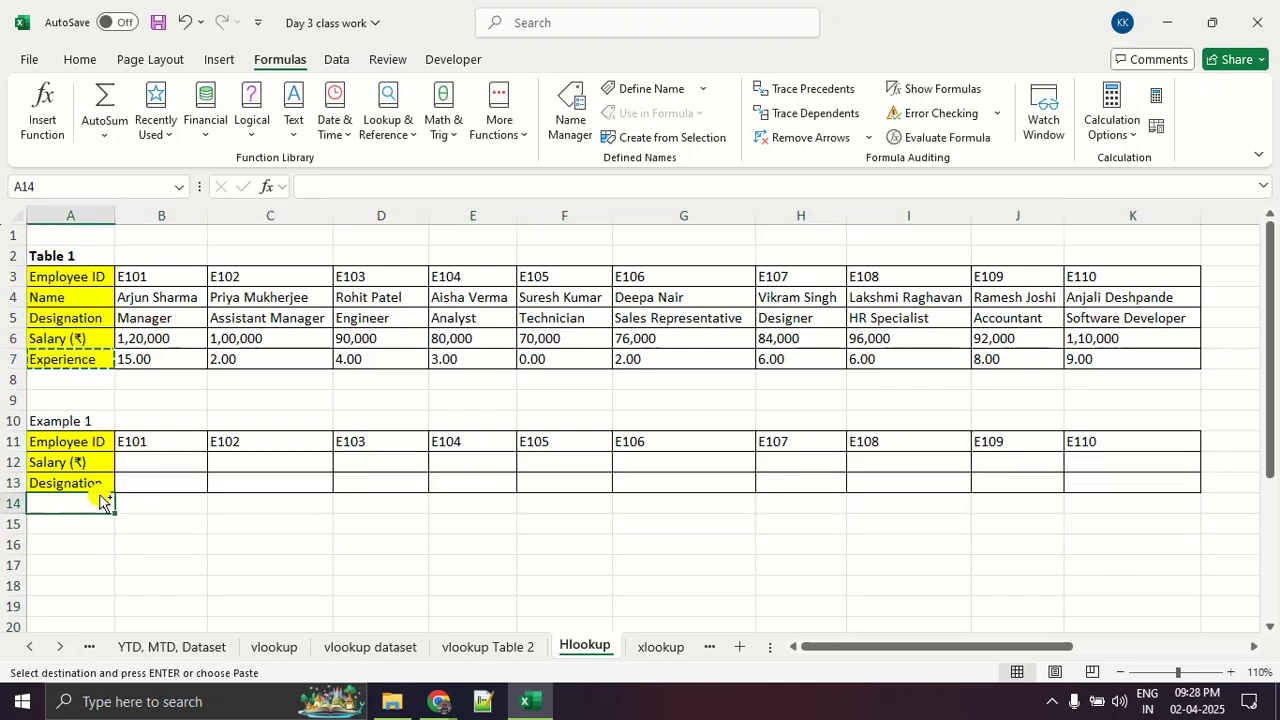
key(ctrl+v)
click(94, 556)
drag(118, 466, 119, 510)
click(100, 489)
click(86, 522)
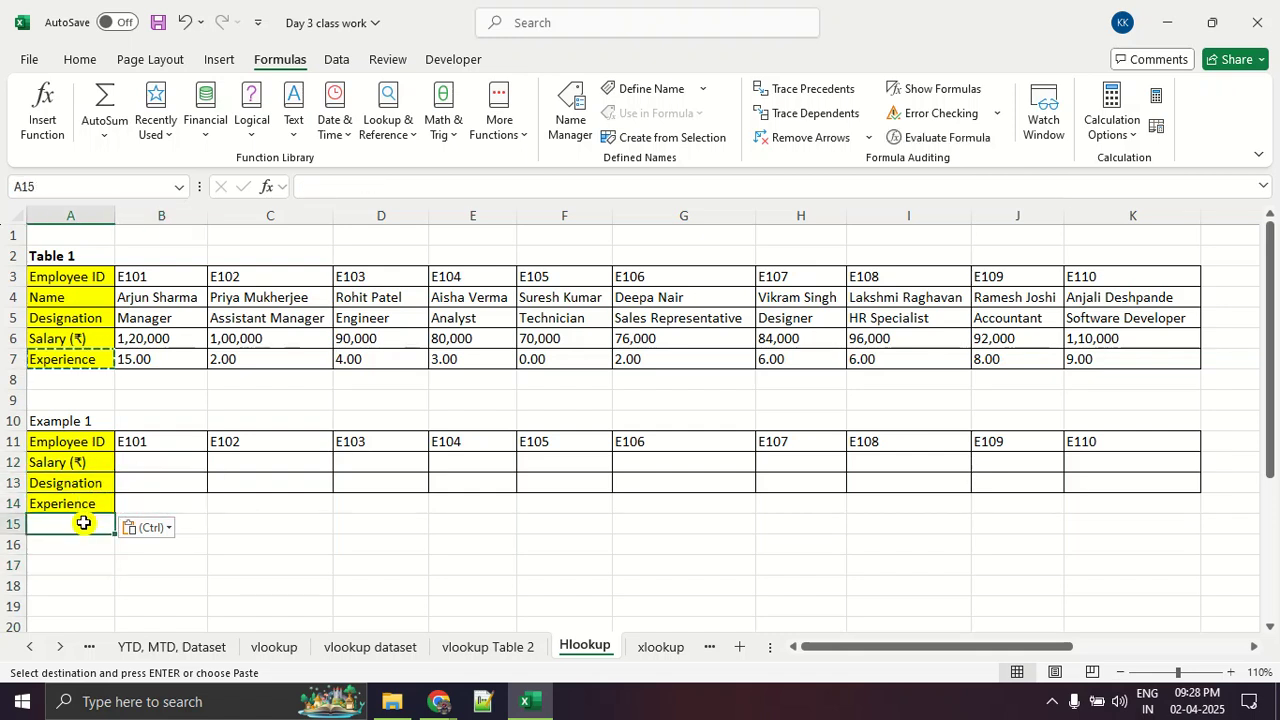
- Copy the Name label from A4 into A15, below Example 1's Experience label
click(82, 298)
key(ctrl+c)
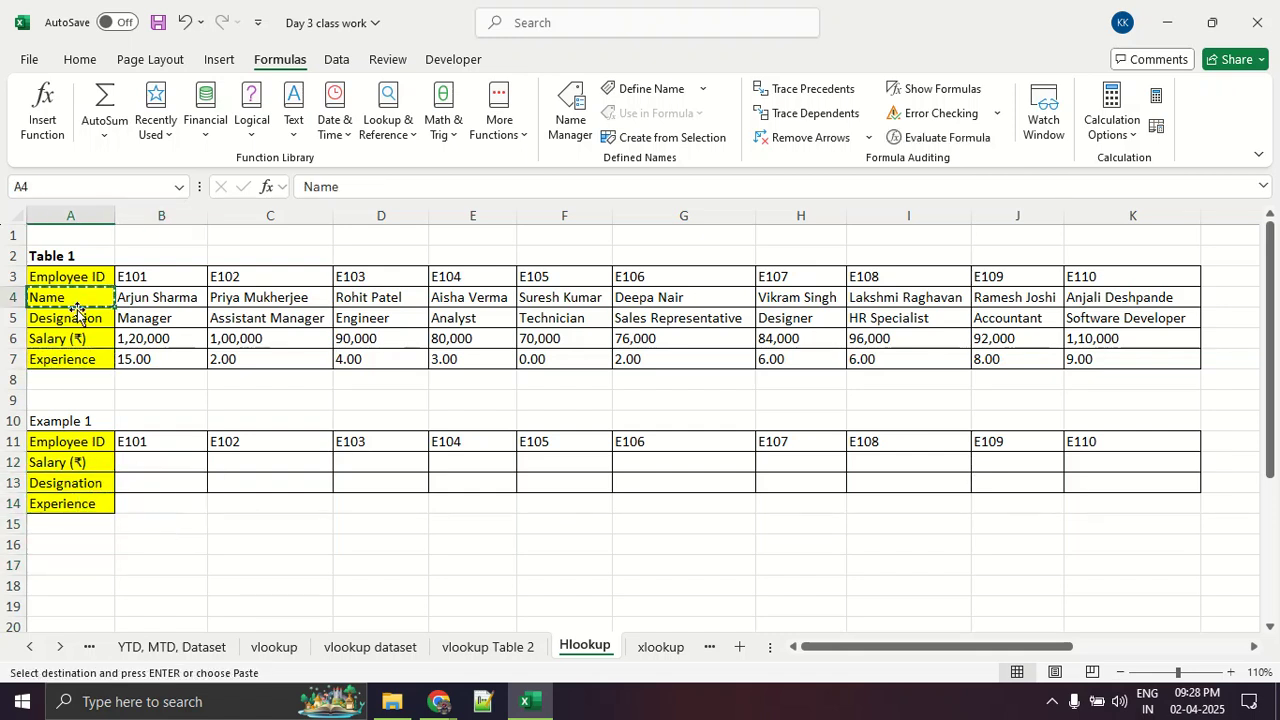
click(68, 518)
key(ctrl+v)
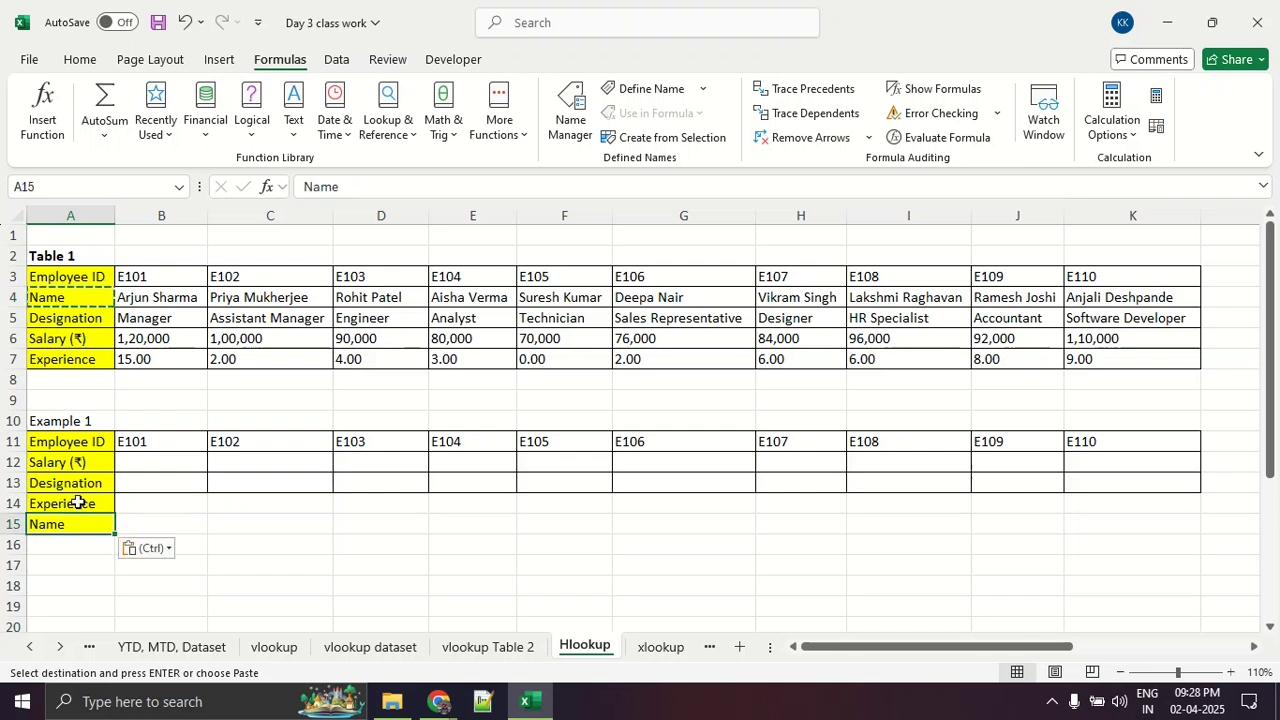
key(Escape)
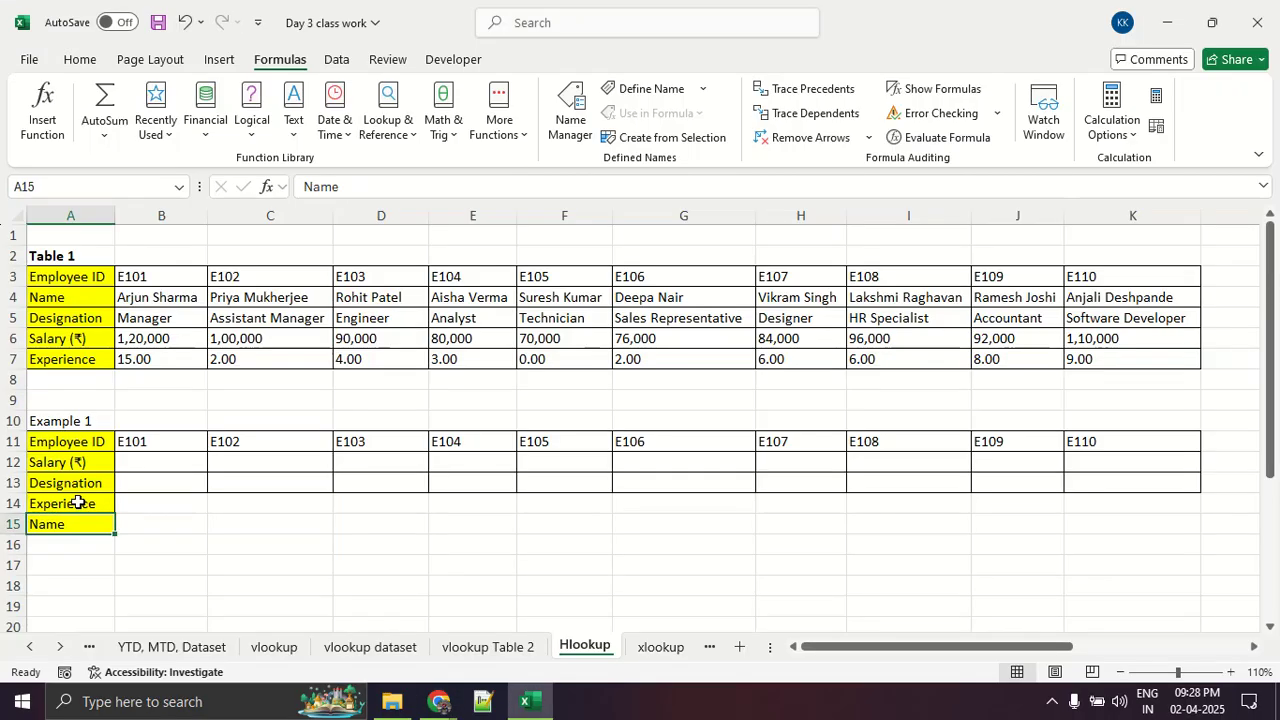
drag(63, 486, 1149, 529)
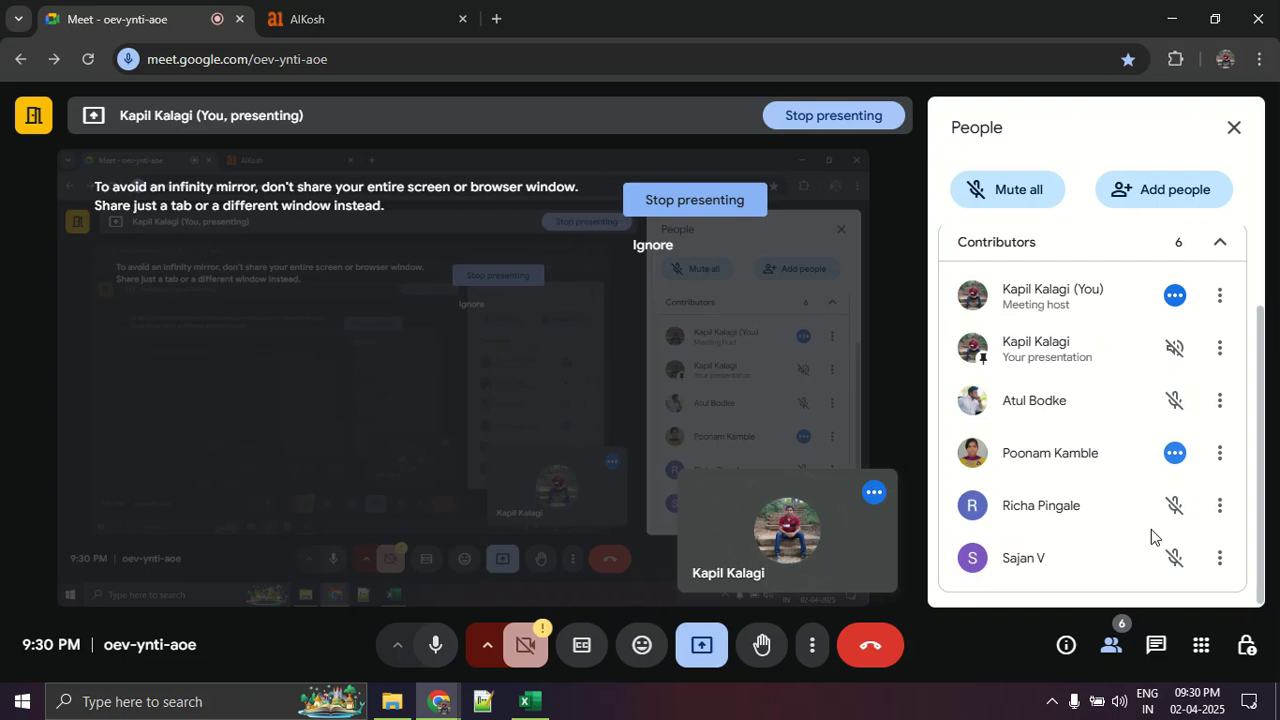
click(23, 641)
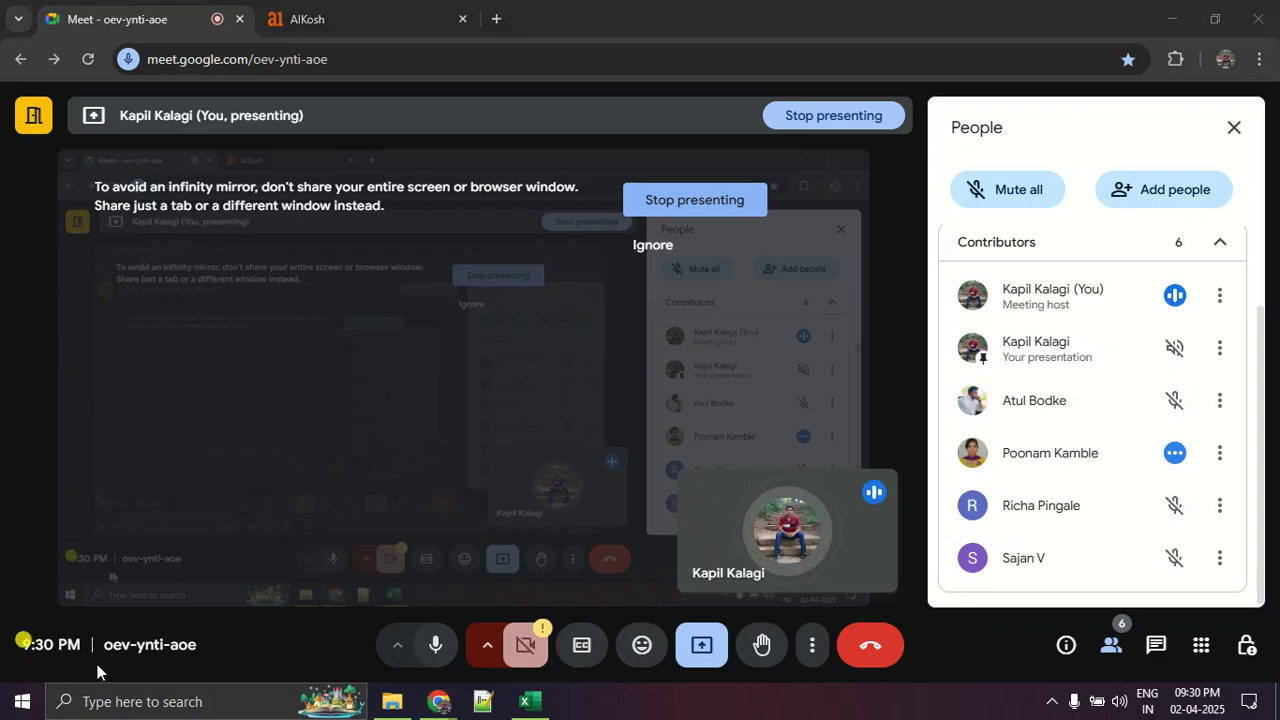